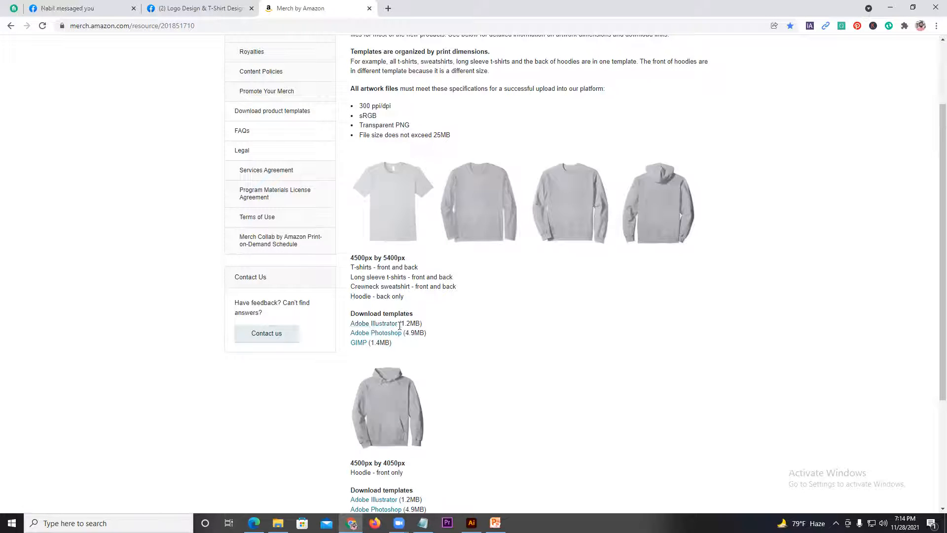
- Examine the template print dimensions and download options for the shirts and the hoodie front on the Merch by Amazon page
click(379, 331)
scroll(501, 317, down, 2)
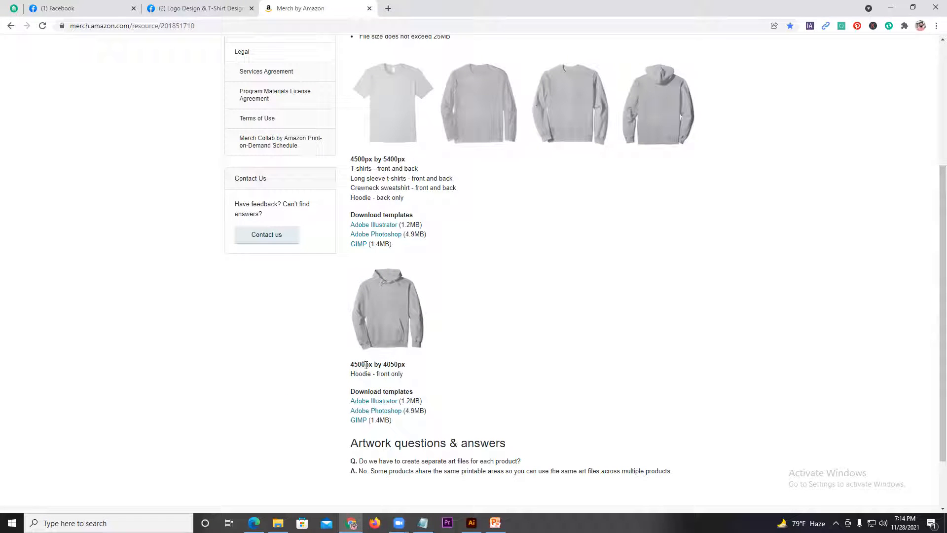
drag(390, 367, 397, 366)
click(408, 369)
scroll(419, 320, down, 2)
click(413, 282)
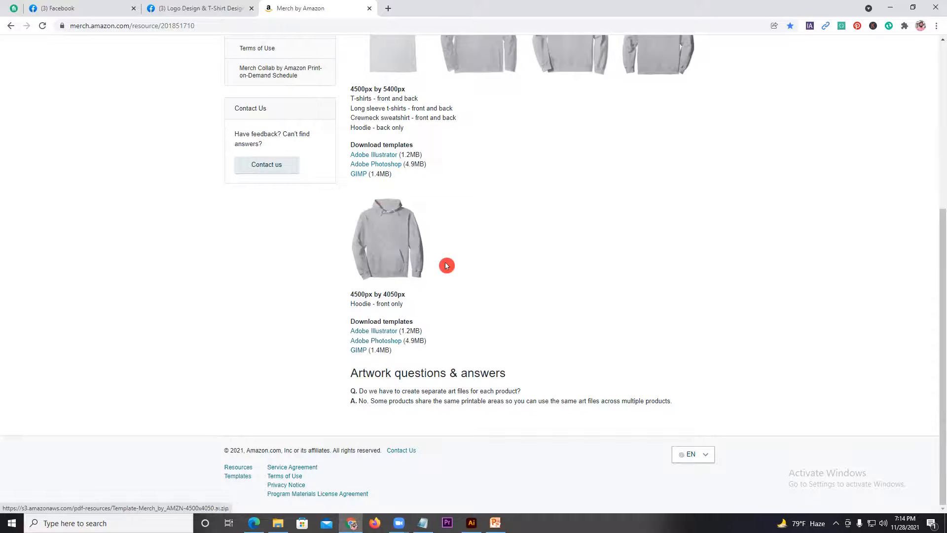
scroll(496, 253, up, 5)
scroll(412, 239, up, 1)
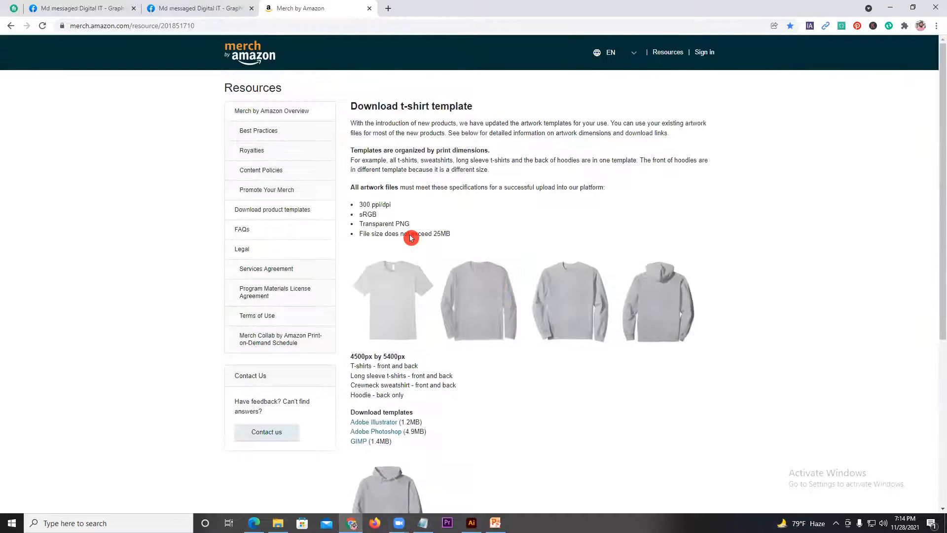
- Review the artwork file specifications on resolution, colour mode, PNG transparency and maximum file size
click(351, 124)
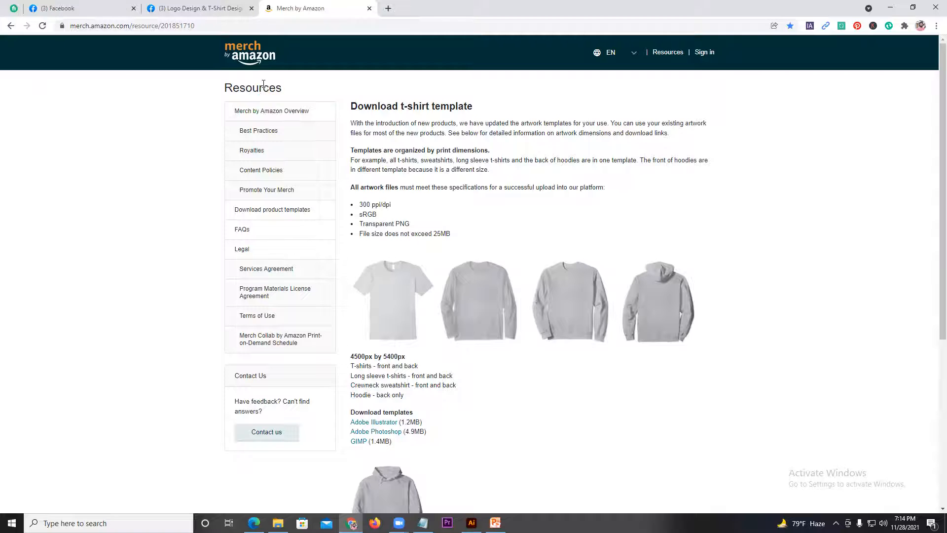
click(367, 236)
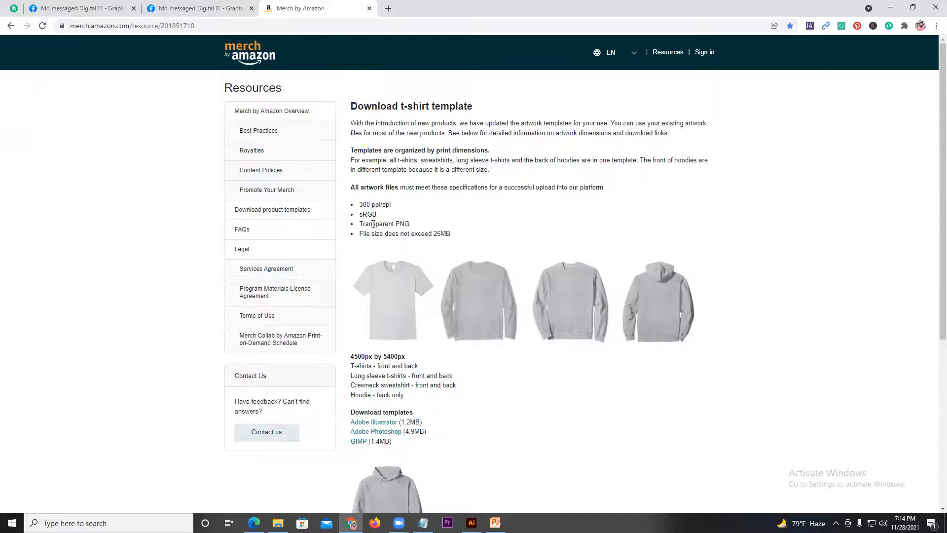
drag(449, 236, 370, 204)
click(407, 223)
click(370, 215)
click(386, 207)
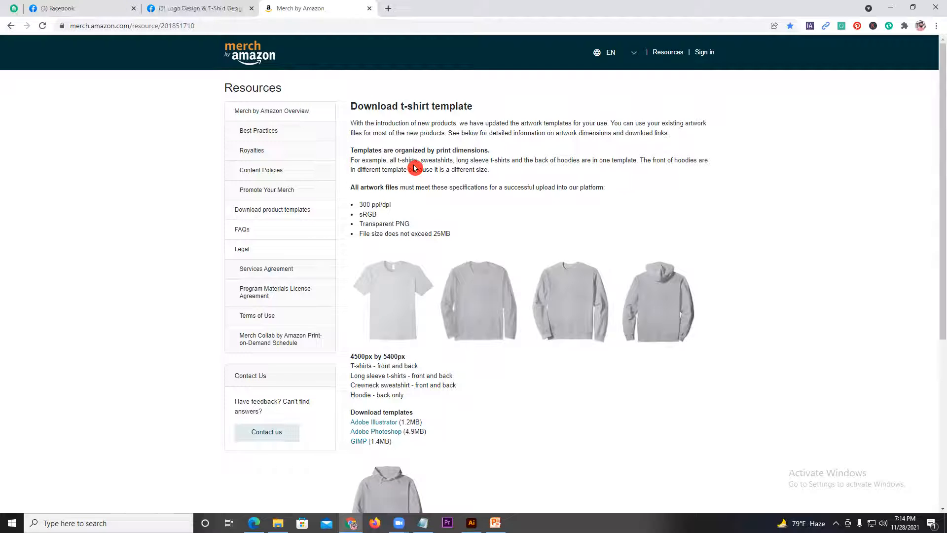
click(395, 195)
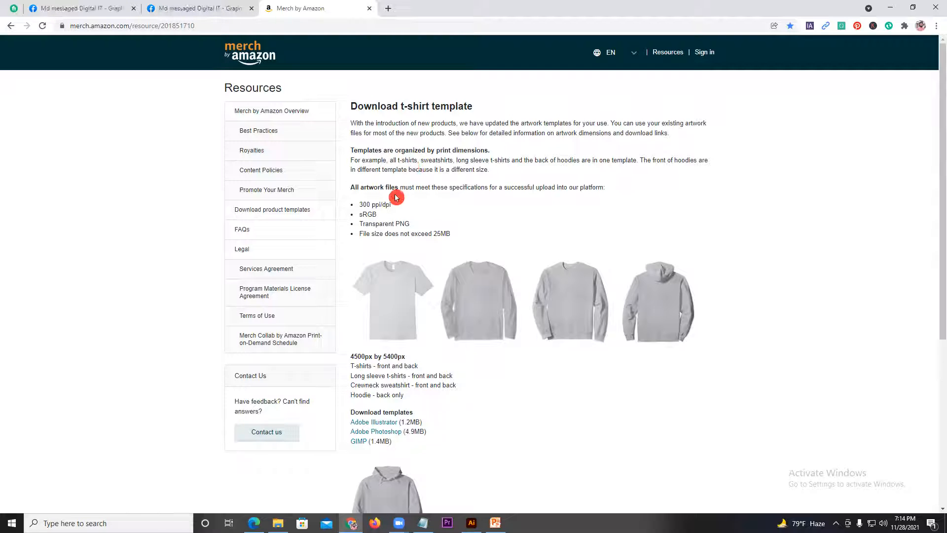
click(373, 213)
double_click(362, 213)
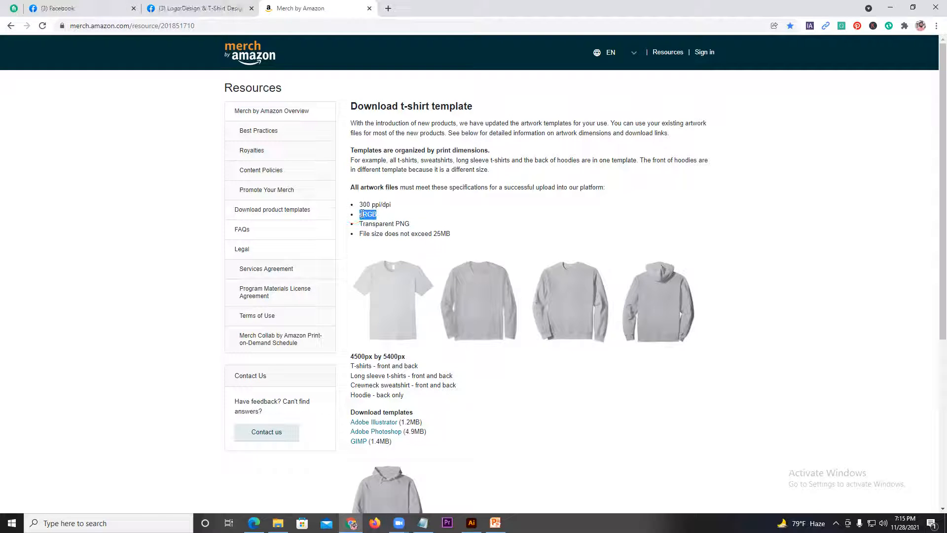
click(369, 212)
click(360, 212)
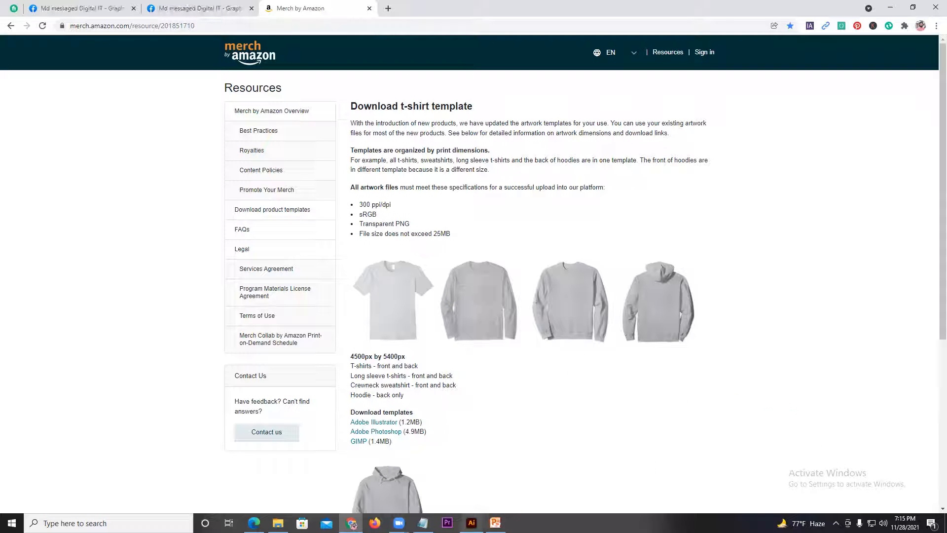
- Check the Class 02 topics in the course module PDF and the font package in Illustrator, and return to Chrome
click(253, 522)
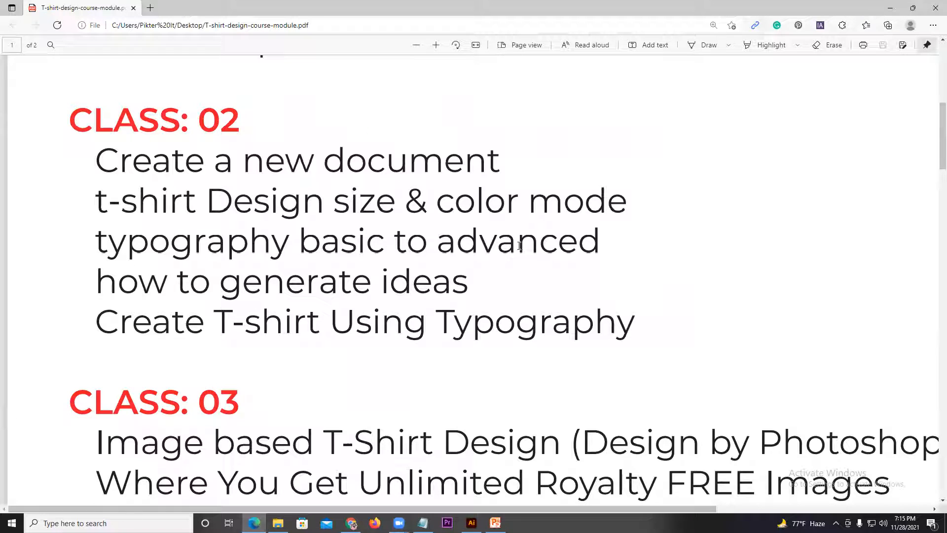
click(471, 522)
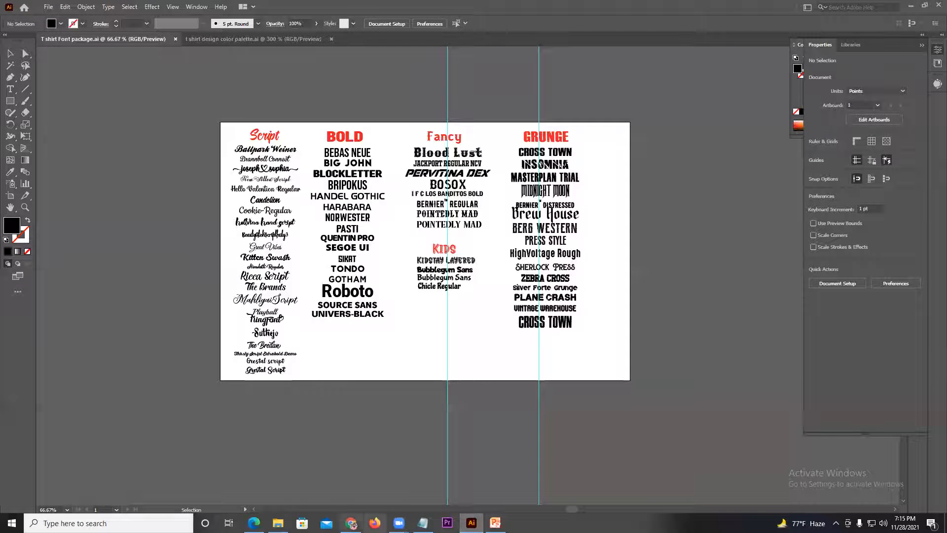
click(351, 523)
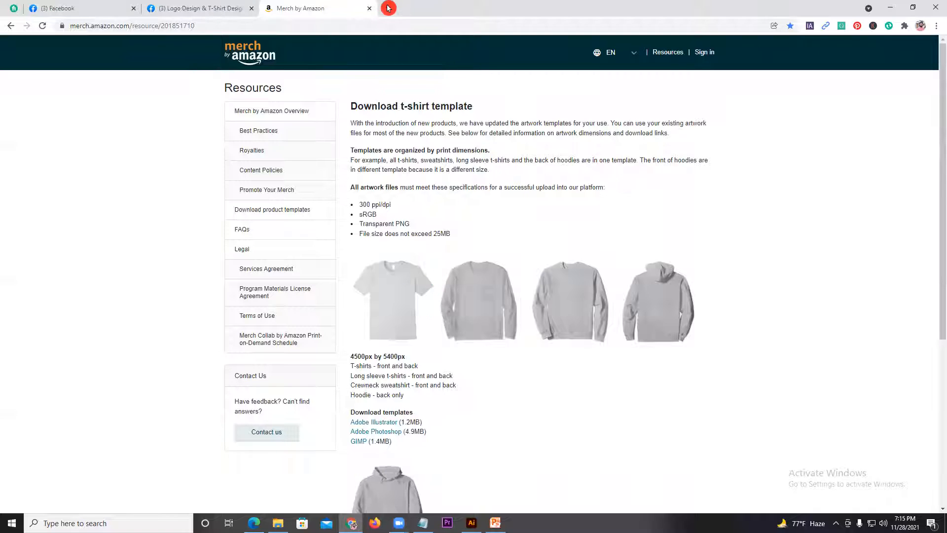
- Open the DaFont website in a new browser tab and look through its recently added fonts
click(388, 9)
text(da font)
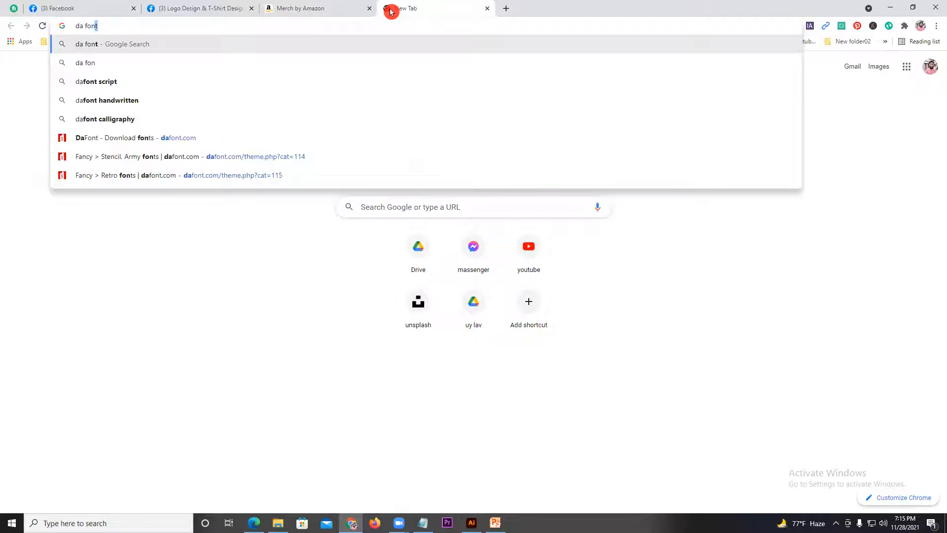
click(205, 143)
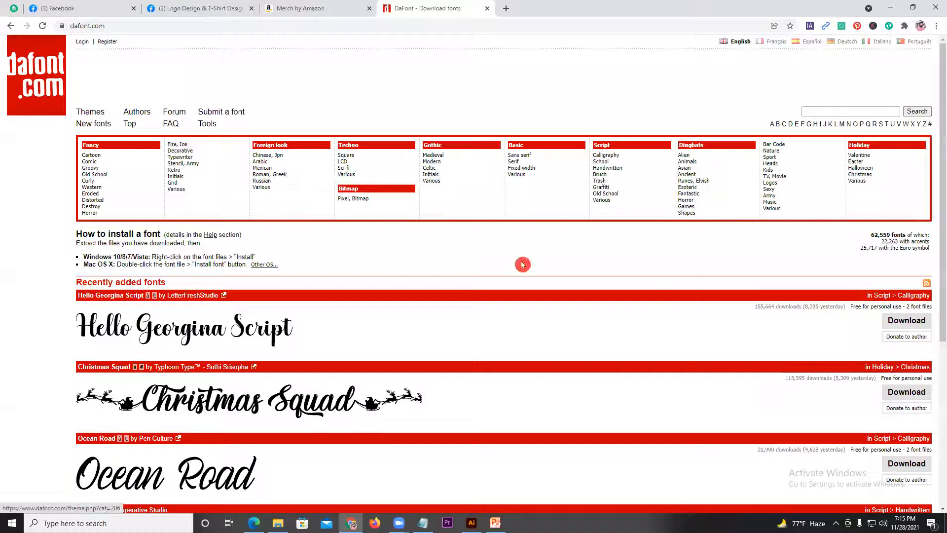
scroll(373, 276, down, 2)
scroll(346, 270, down, 5)
scroll(347, 270, up, 2)
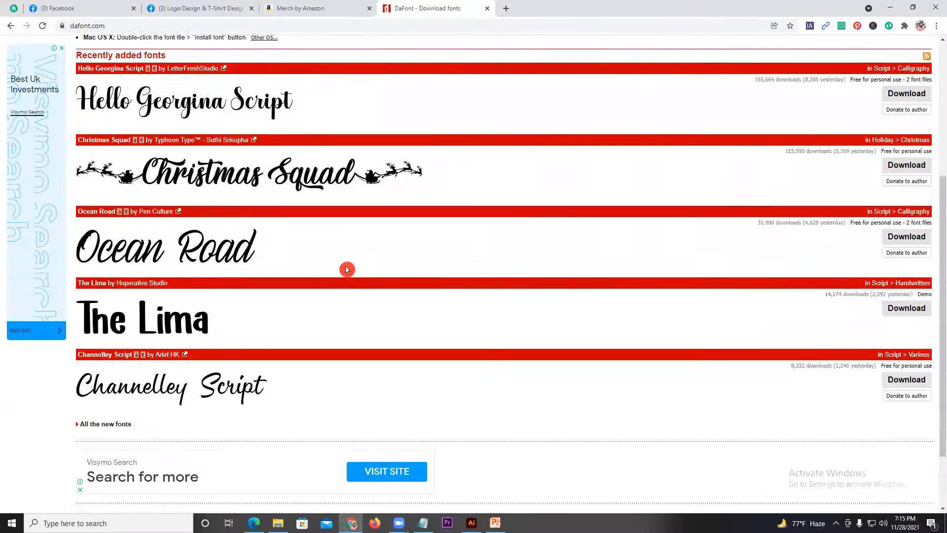
scroll(347, 269, up, 4)
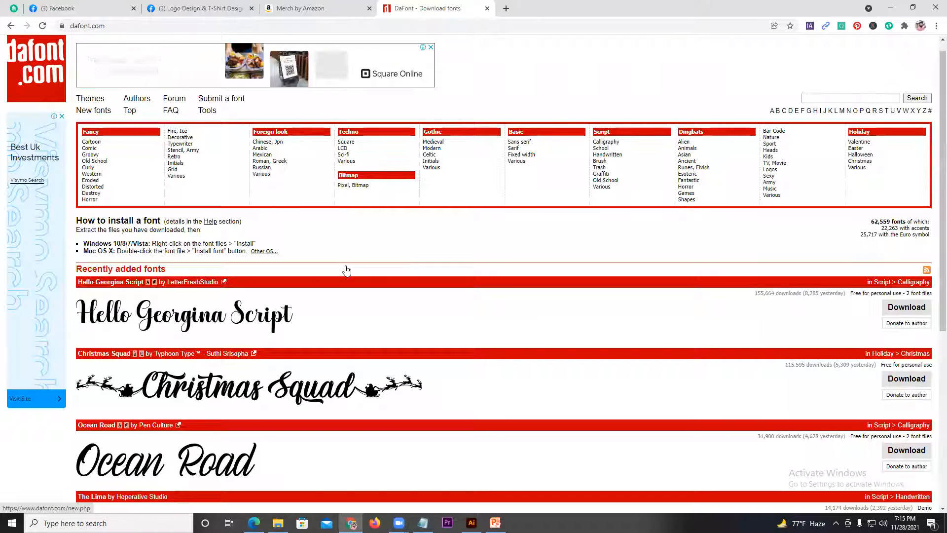
click(335, 265)
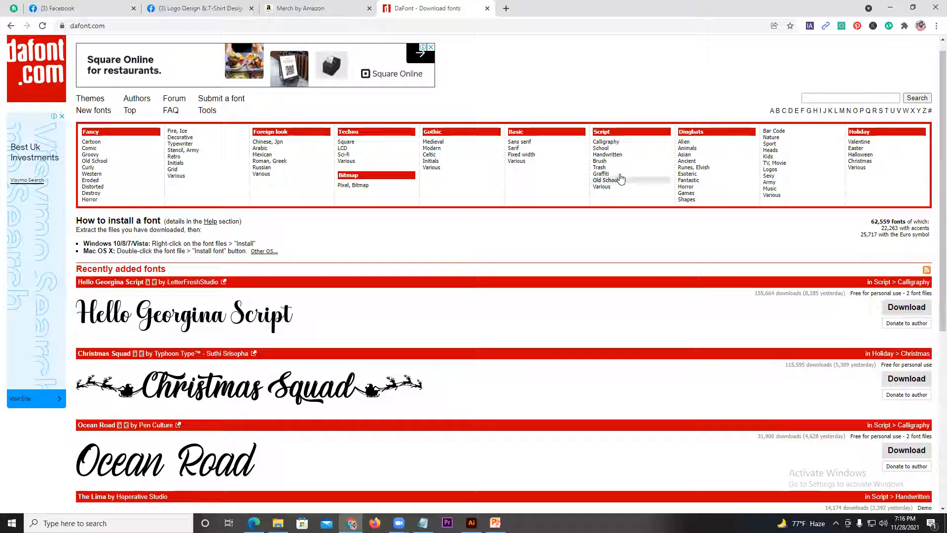
- Open the Script > Calligraphy font category and look through the listed fonts
click(604, 143)
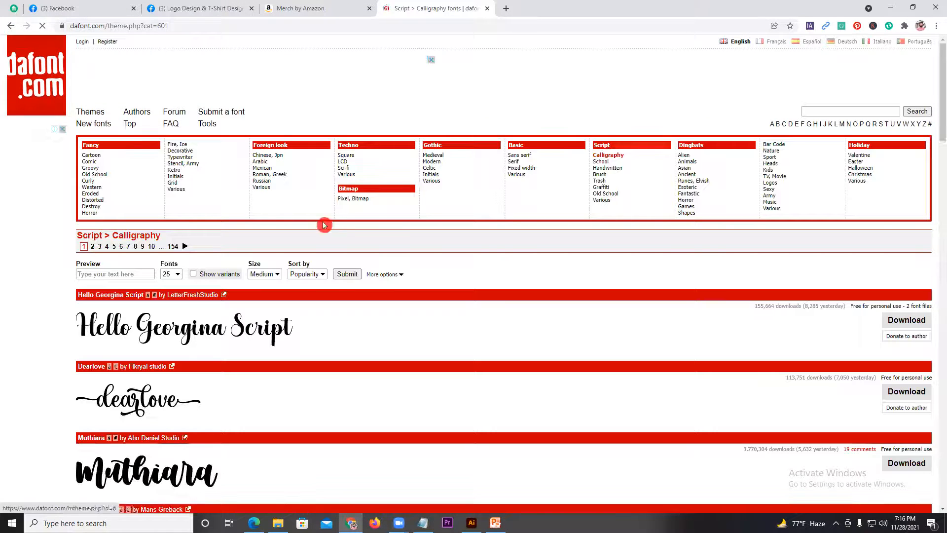
scroll(246, 396, down, 2)
scroll(246, 395, down, 8)
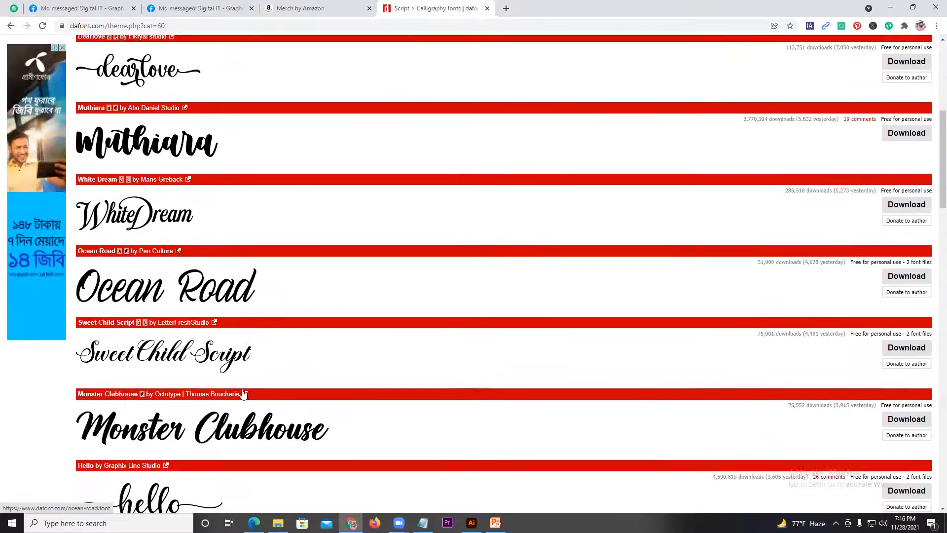
scroll(236, 390, up, 8)
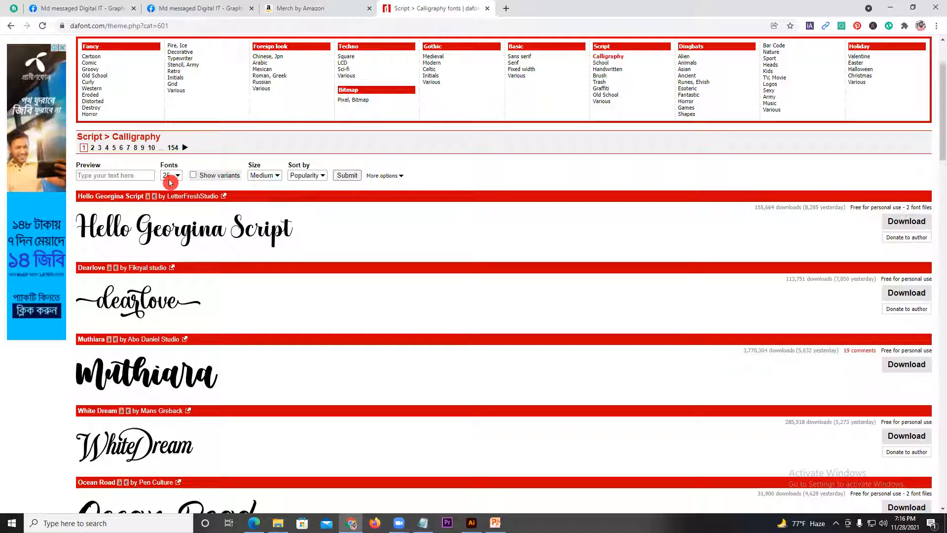
- Preview the Calligraphy fonts with the sample text "t-shirt" and look over the rendered samples
click(125, 177)
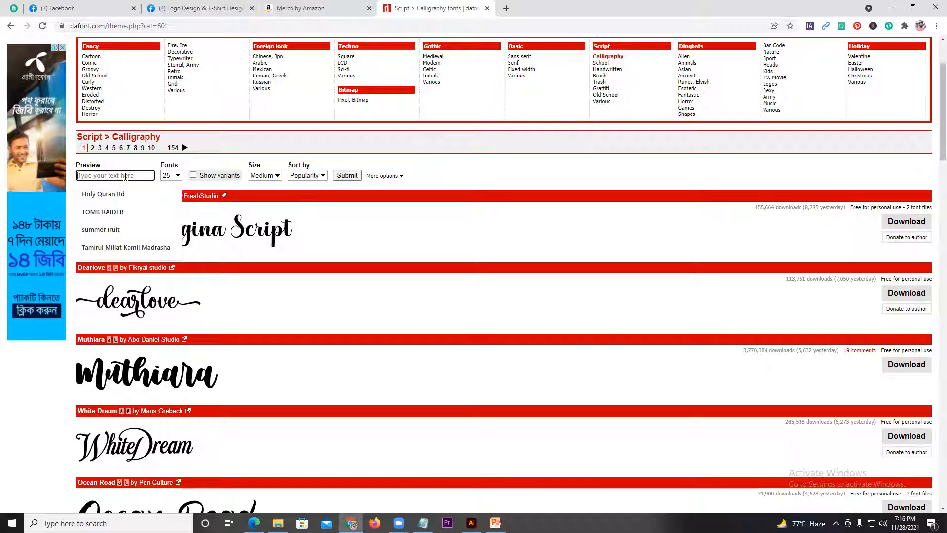
text(t-shirt)
key(Return)
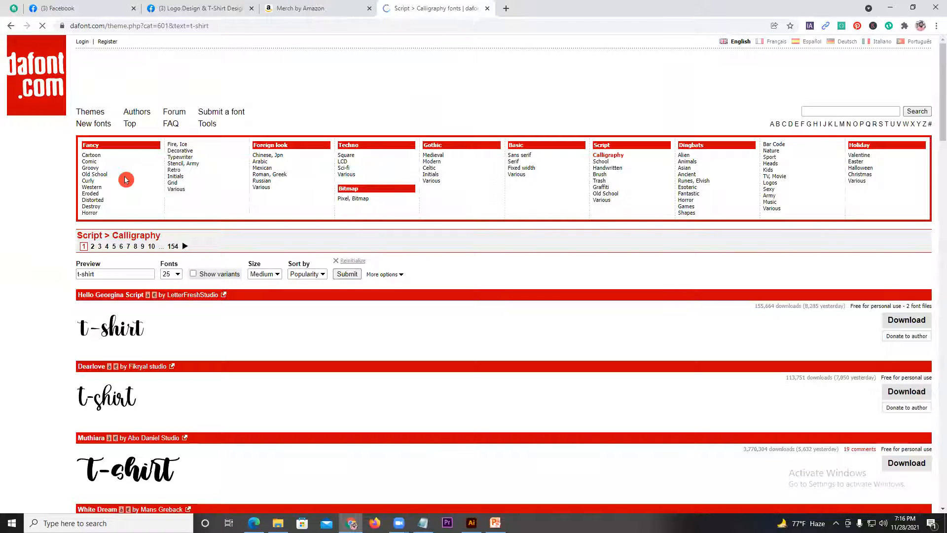
scroll(123, 197, down, 1)
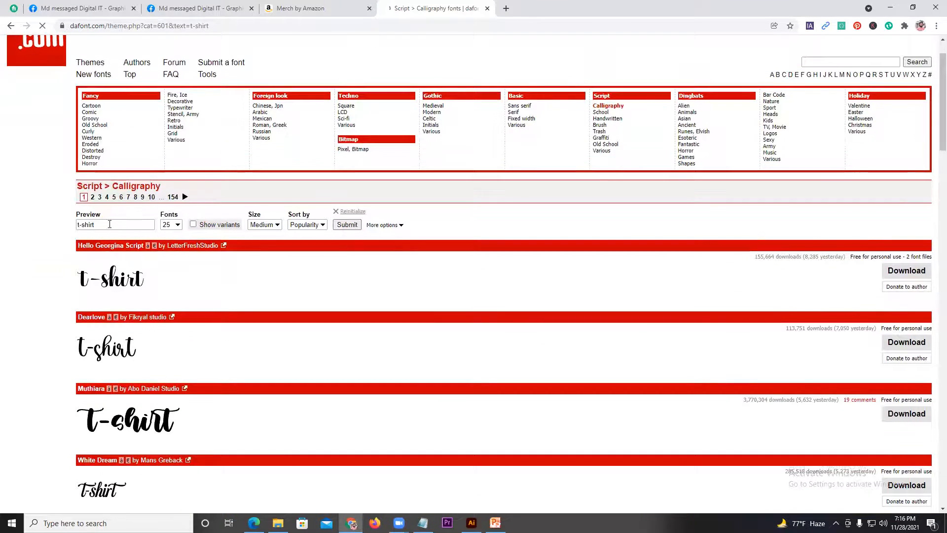
scroll(222, 196, down, 7)
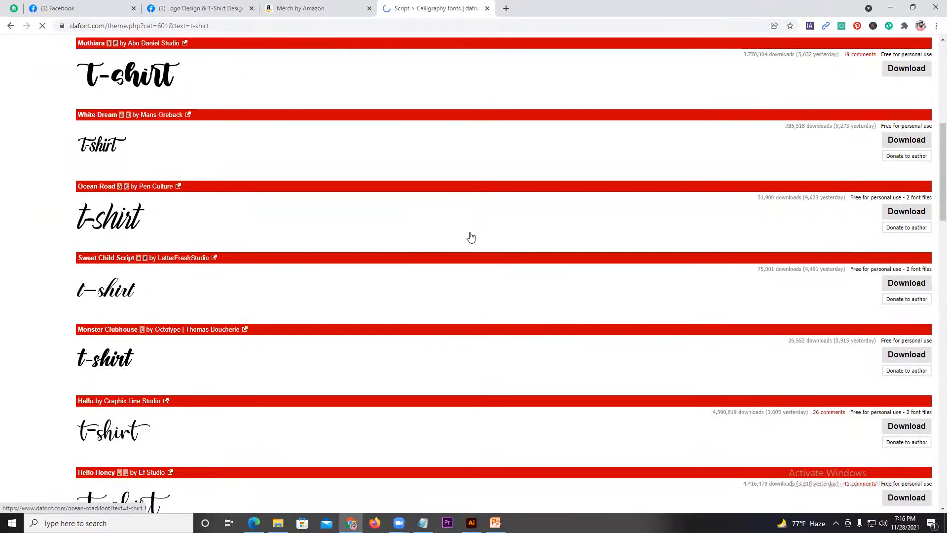
scroll(448, 235, up, 7)
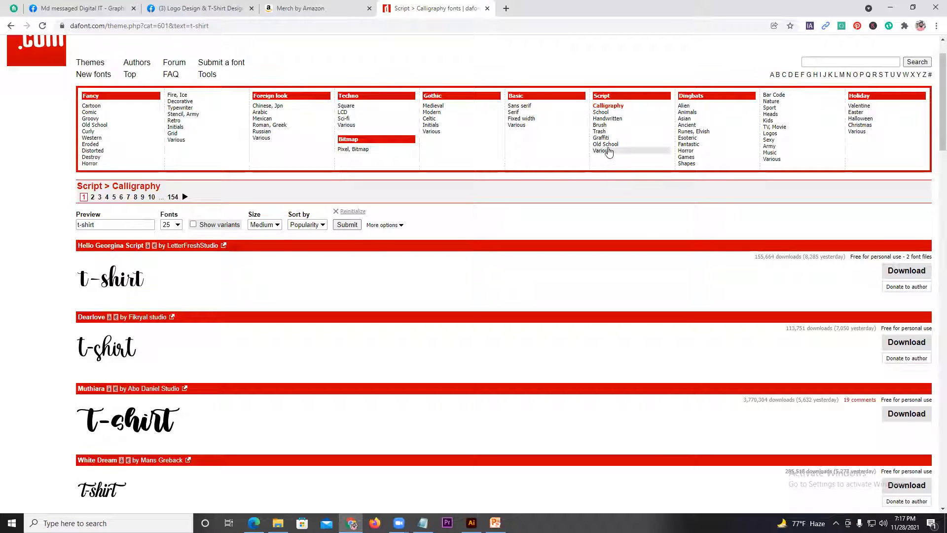
- Open the Dingbats > Army category and look through its weapon and military symbol fonts
click(419, 71)
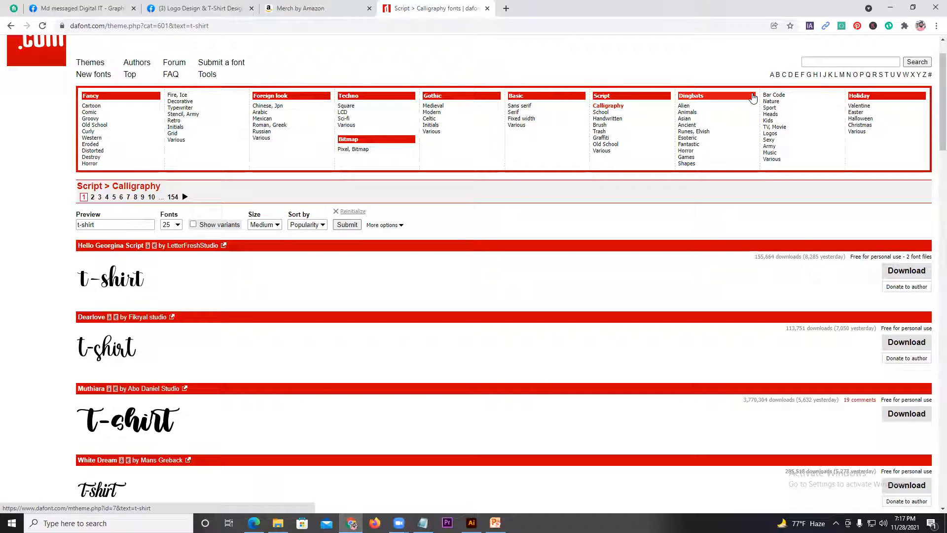
click(766, 199)
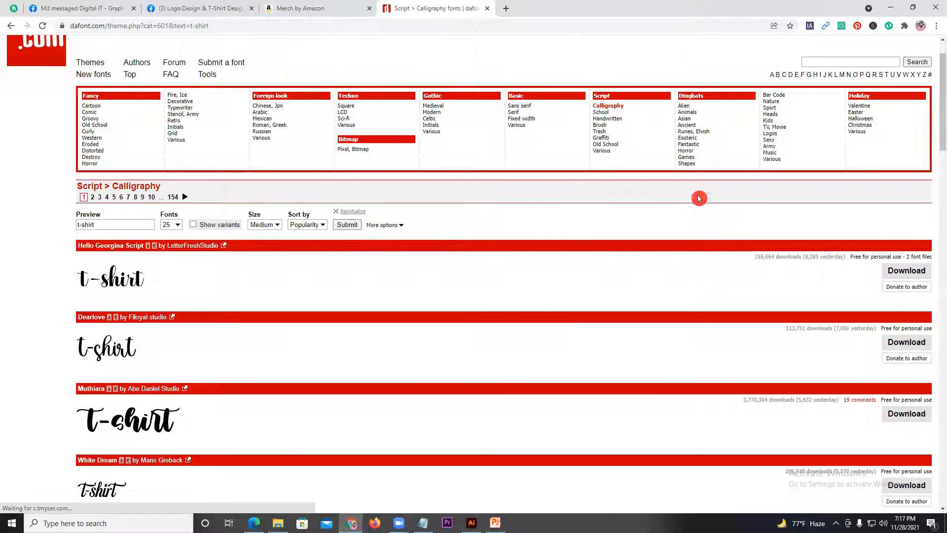
click(769, 147)
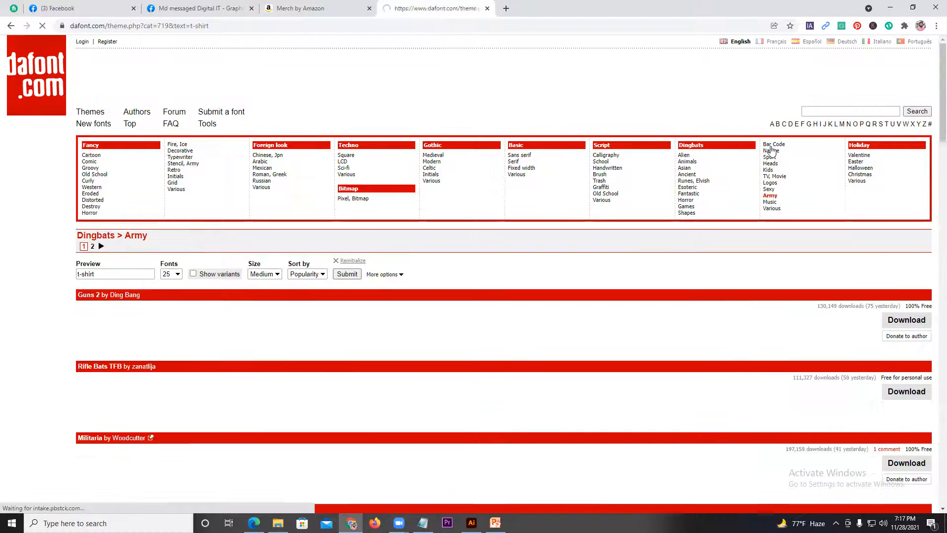
scroll(673, 296, down, 5)
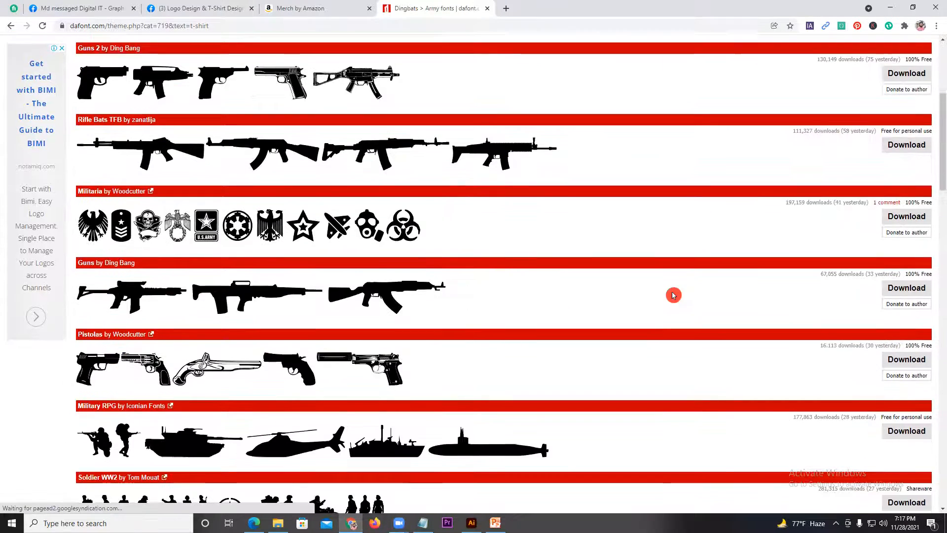
scroll(673, 295, up, 5)
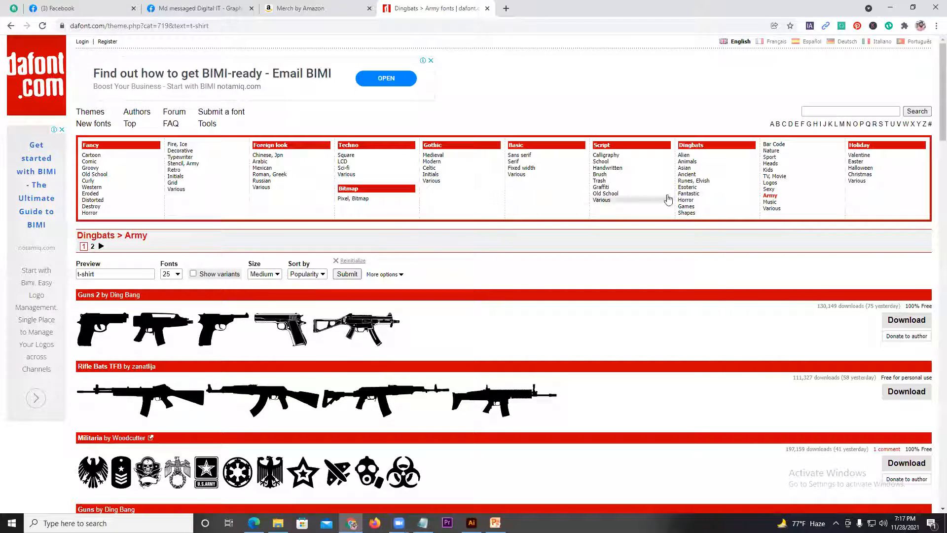
- Open the Dingbats > Music category and look through its symbol fonts
click(770, 203)
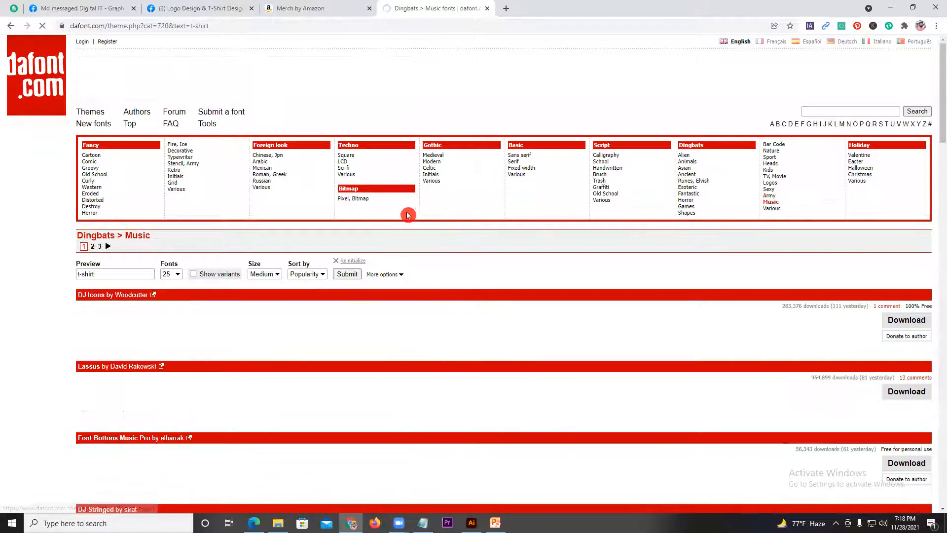
scroll(558, 436, down, 2)
scroll(556, 431, down, 4)
scroll(552, 420, up, 4)
scroll(552, 420, up, 3)
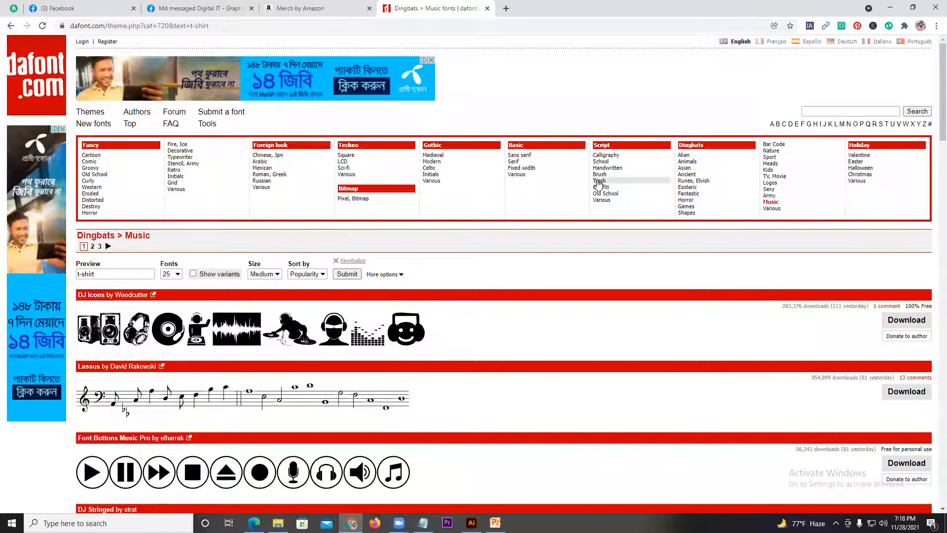
- Open the Script > Brush category and look over its fonts with the "t-shirt" preview text
click(598, 176)
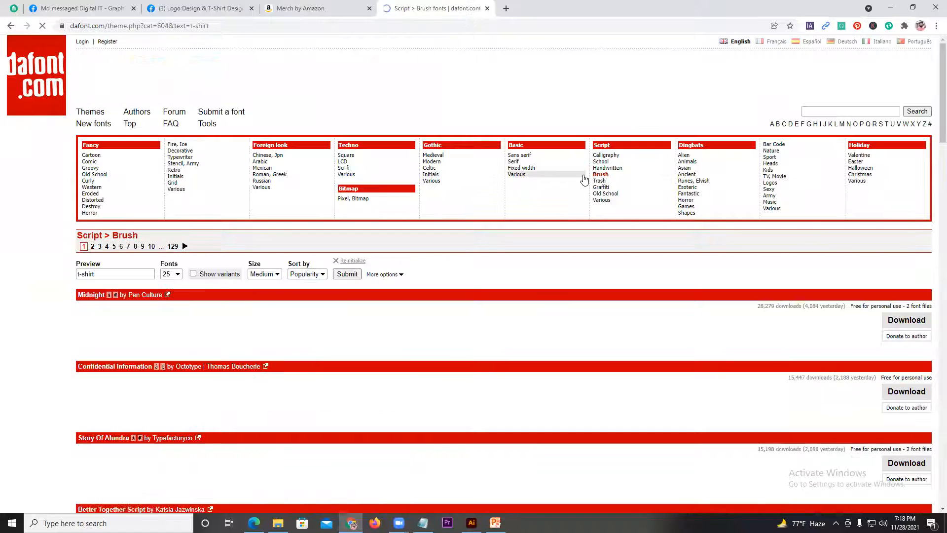
scroll(202, 364, down, 5)
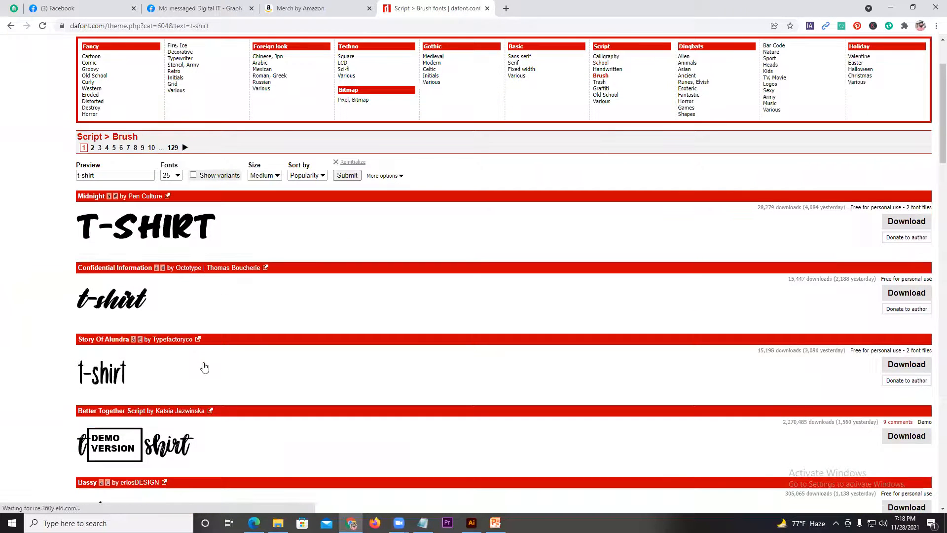
scroll(200, 363, up, 4)
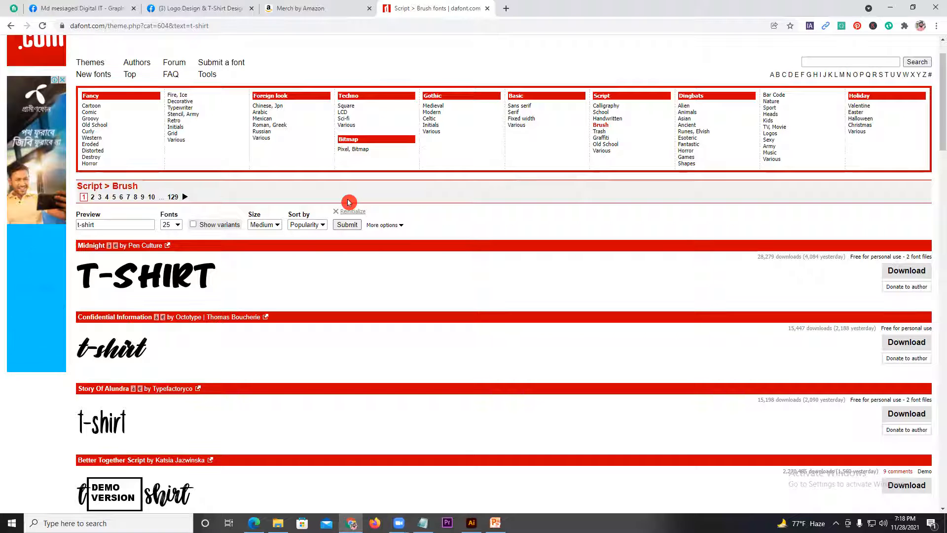
- Search Google for "army style font free" in a new browser tab
click(508, 11)
text(army st)
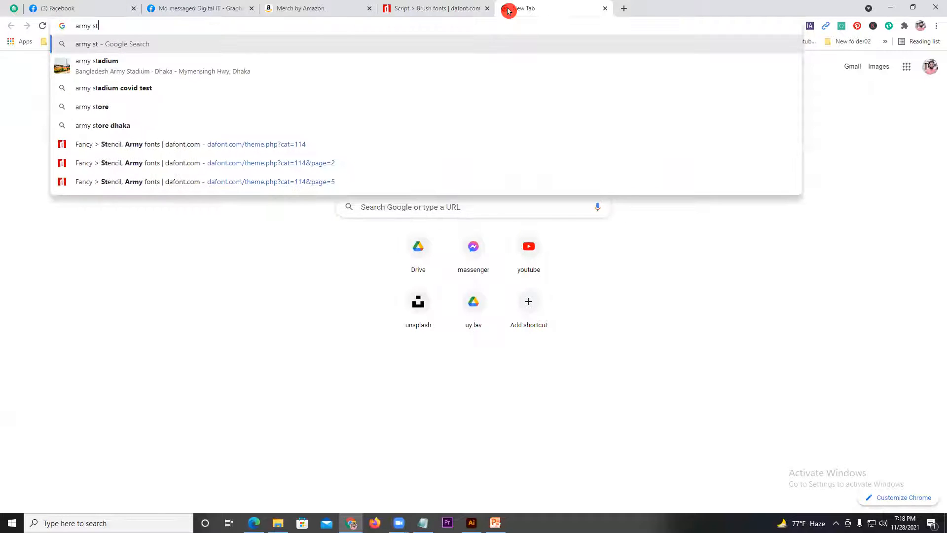
text(y)
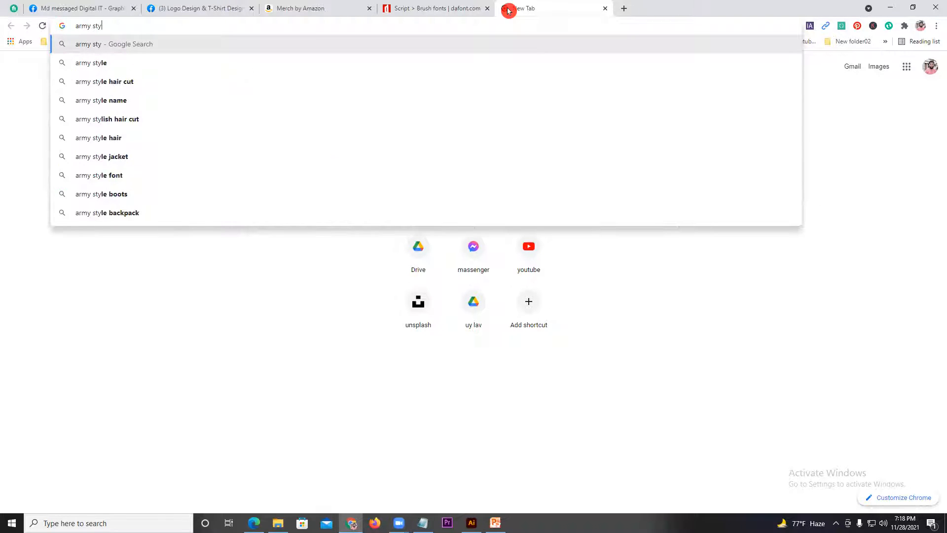
text(le f)
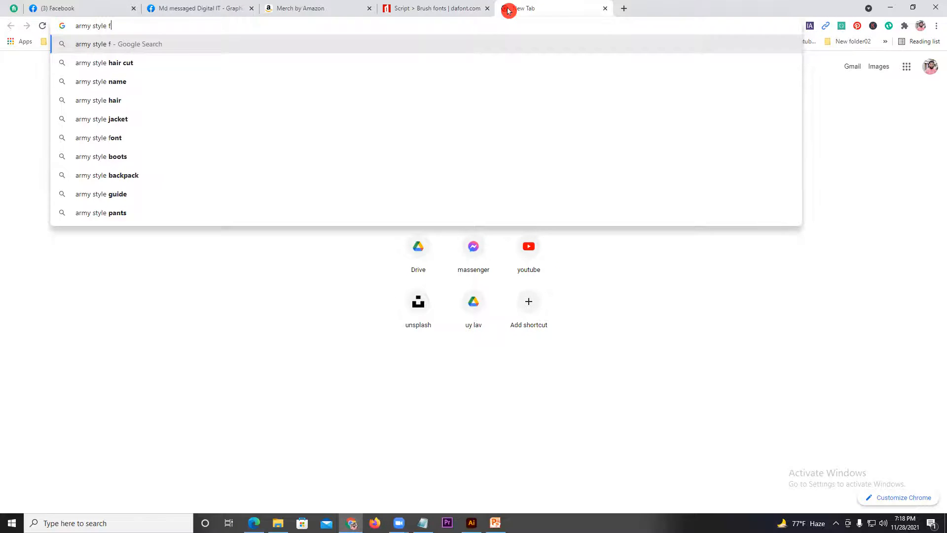
text(ont)
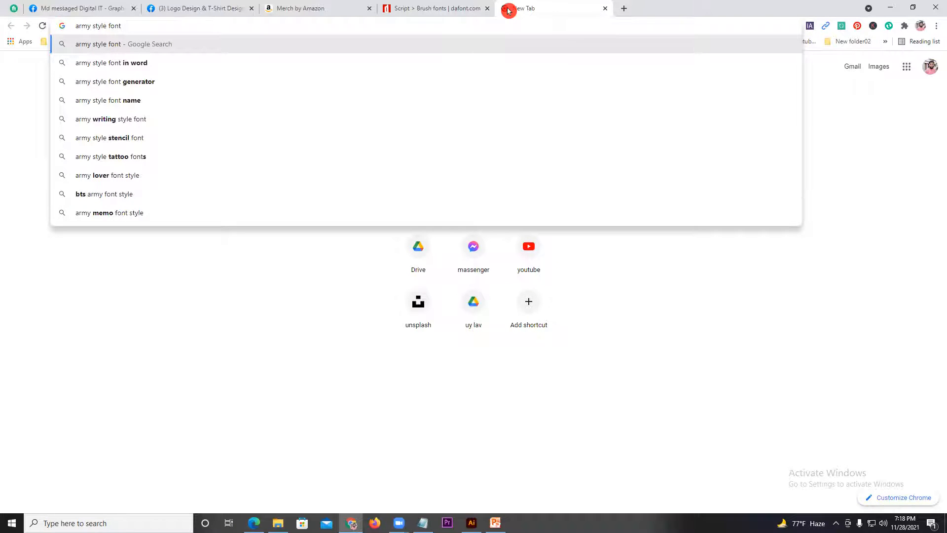
text( f)
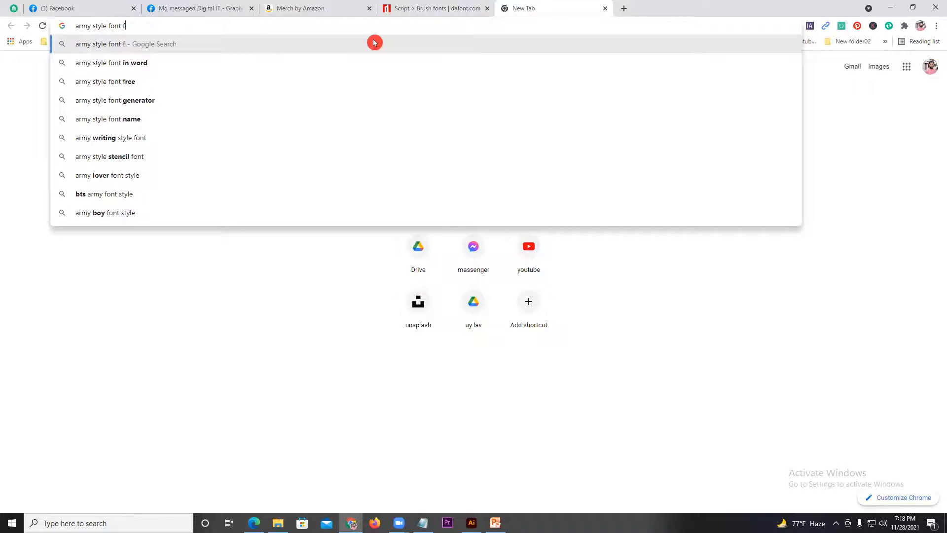
text(ree)
key(Return)
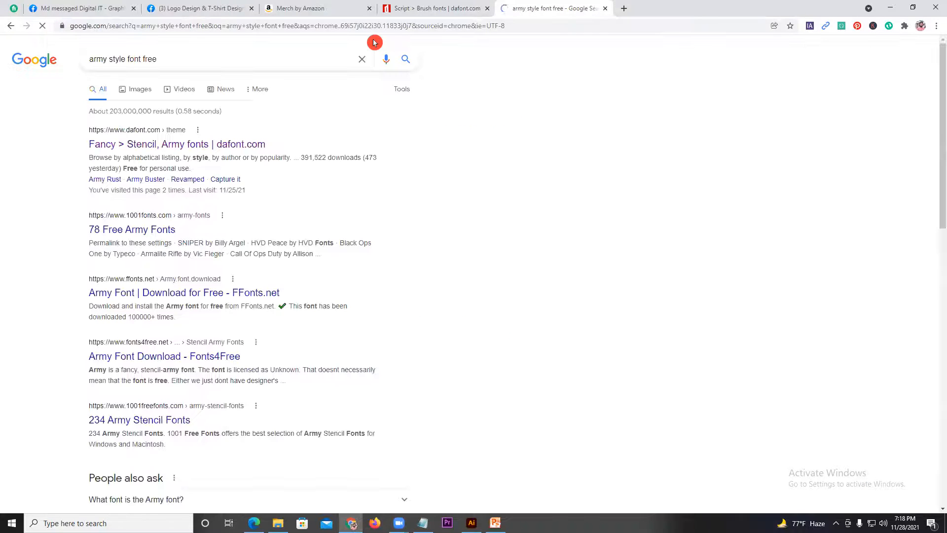
- Open the dafont.com Stencil, Army result in a separate tab, look through its fonts, and close that tab
right_click(109, 145)
click(143, 154)
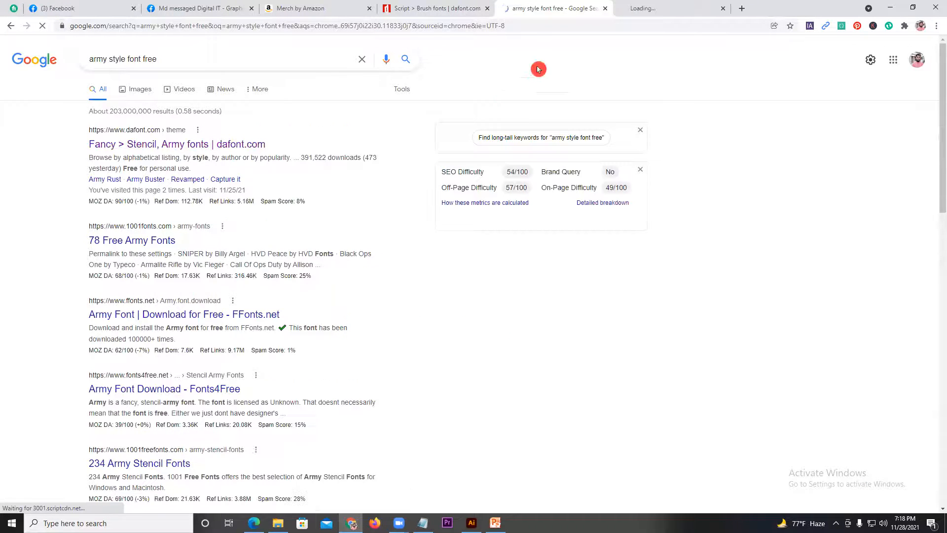
click(655, 8)
scroll(166, 318, down, 3)
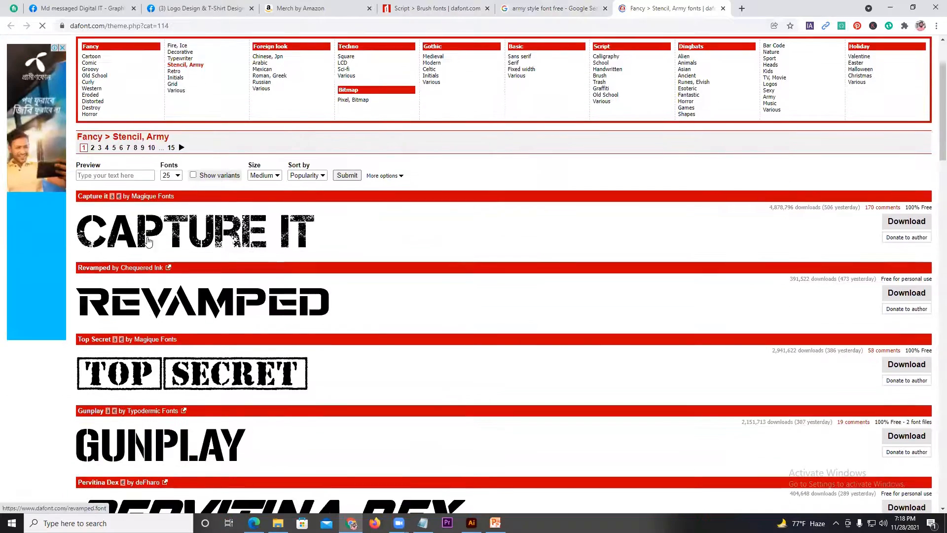
scroll(166, 318, down, 8)
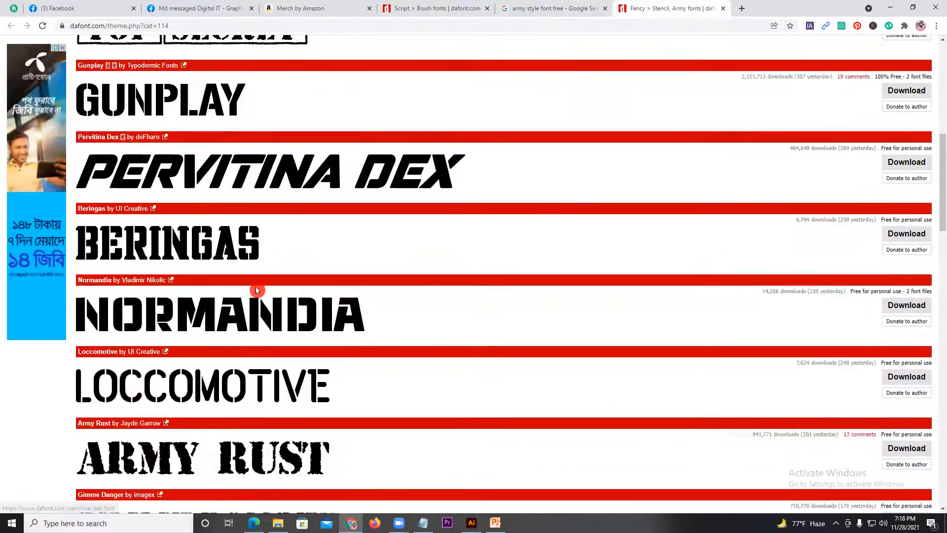
scroll(255, 290, down, 9)
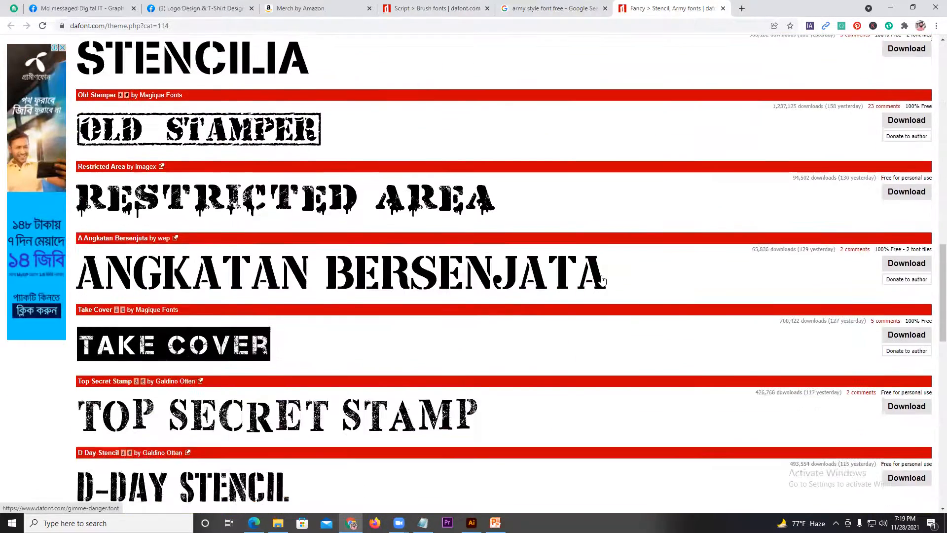
click(723, 8)
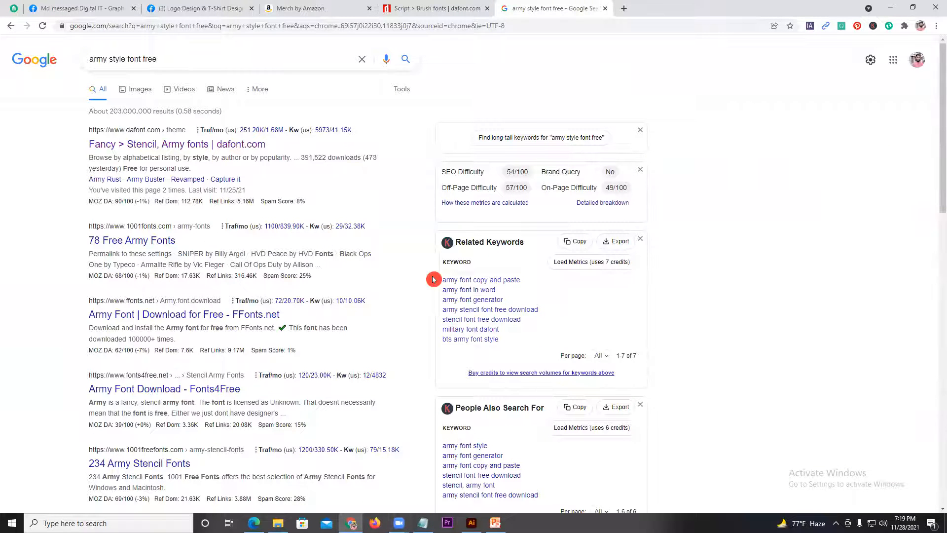
- Switch to Illustrator and delete the two vertical guides crossing the T shirt Font package artboard
key(alt+Tab)
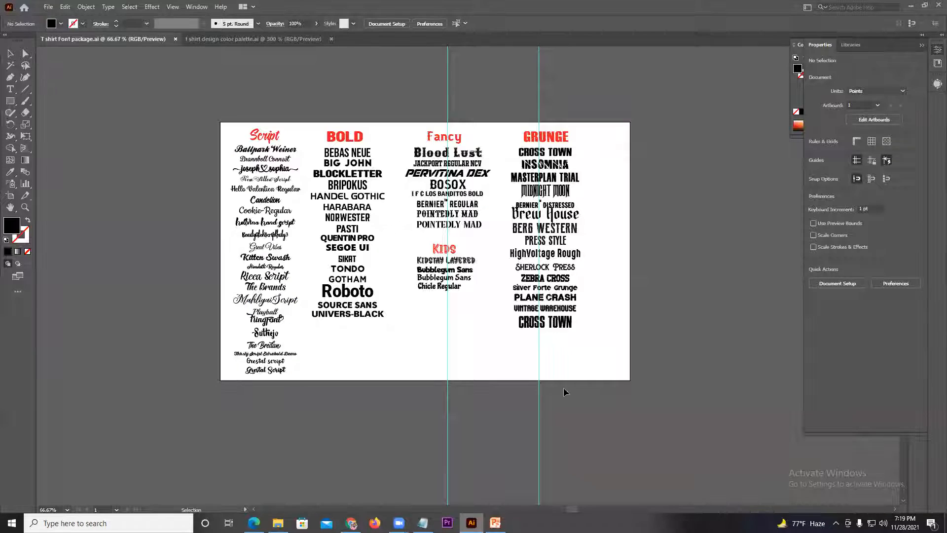
click(448, 441)
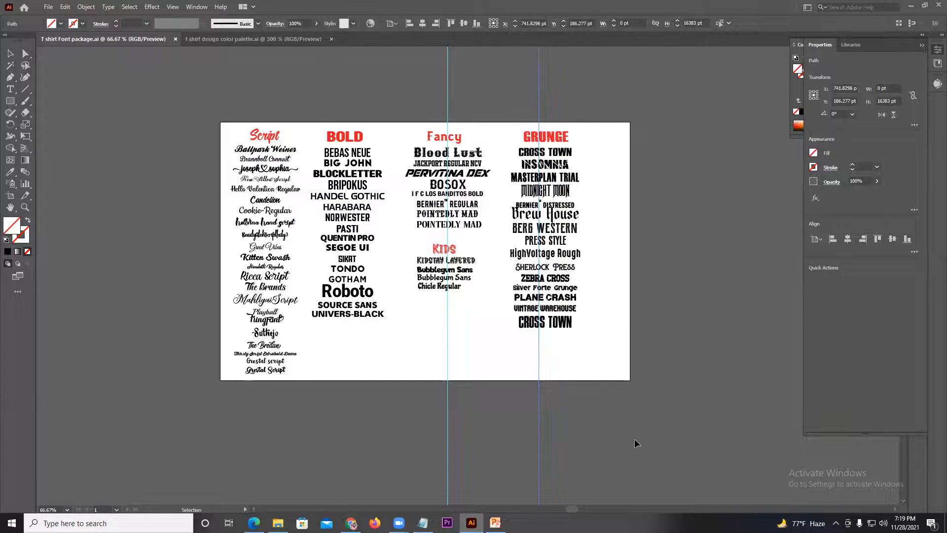
key(Delete)
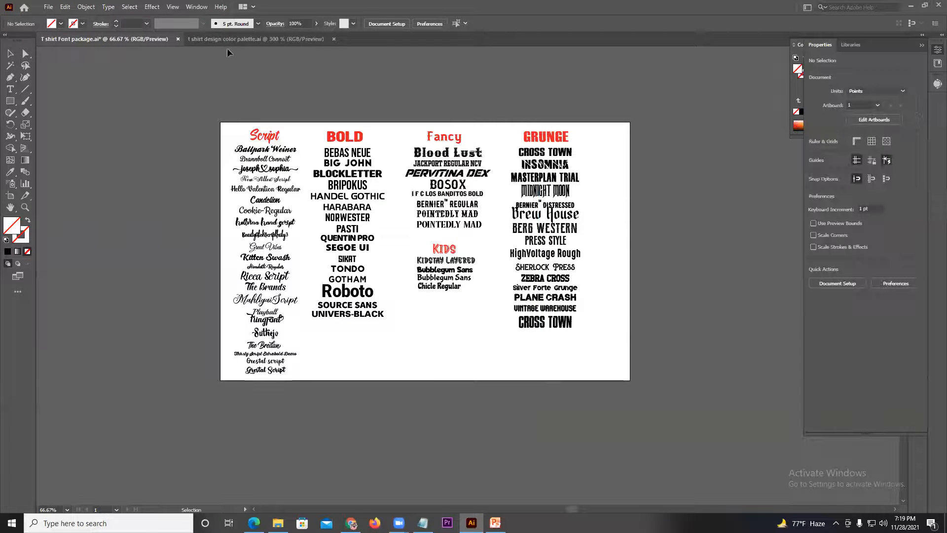
- Draw a rectangle about 699 by 676 pt beside the font list artboard and fill it with white (FFFFFF)
scroll(270, 100, right, 5)
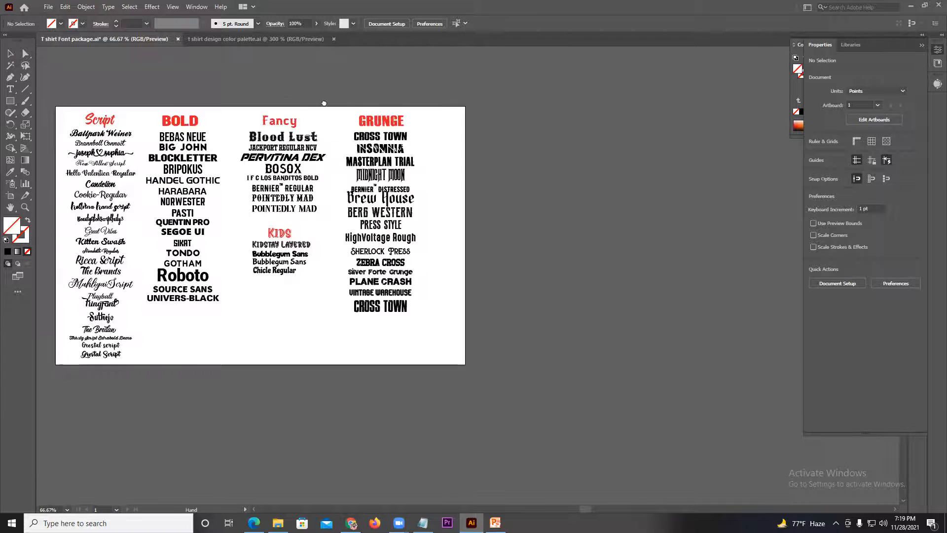
scroll(324, 103, right, 4)
click(10, 101)
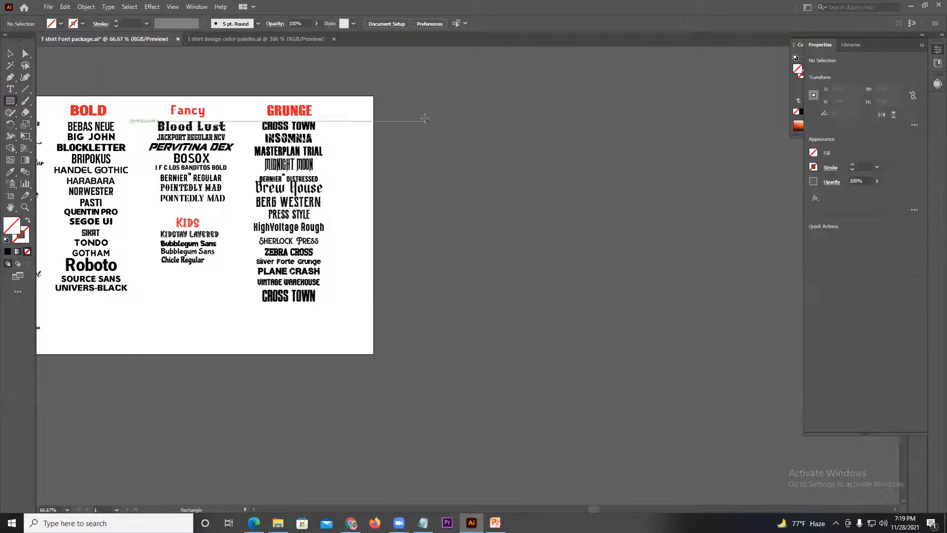
drag(408, 95, 728, 372)
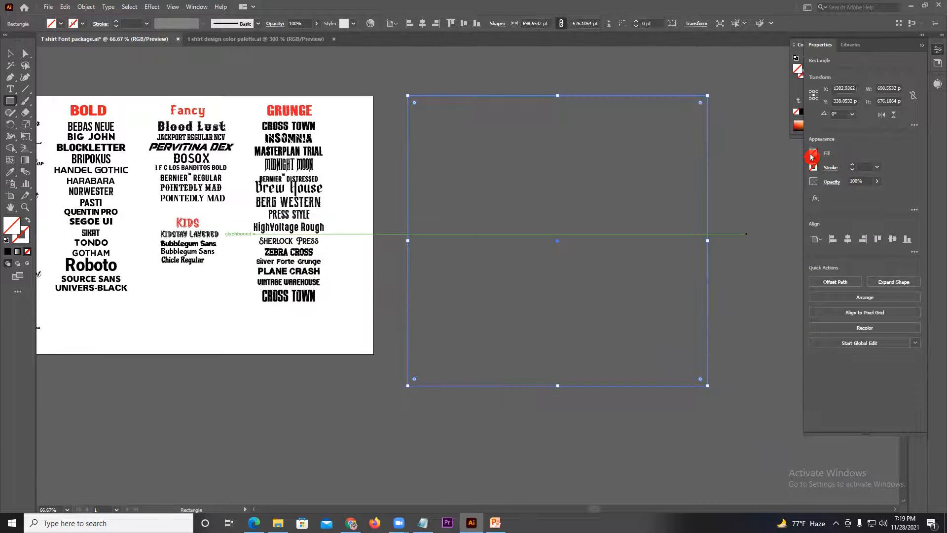
click(803, 179)
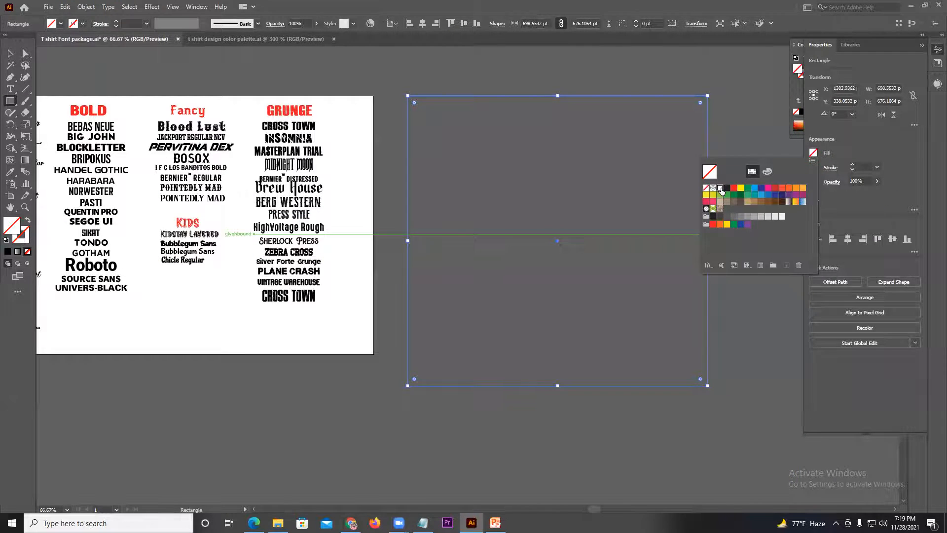
click(720, 188)
click(10, 58)
click(31, 158)
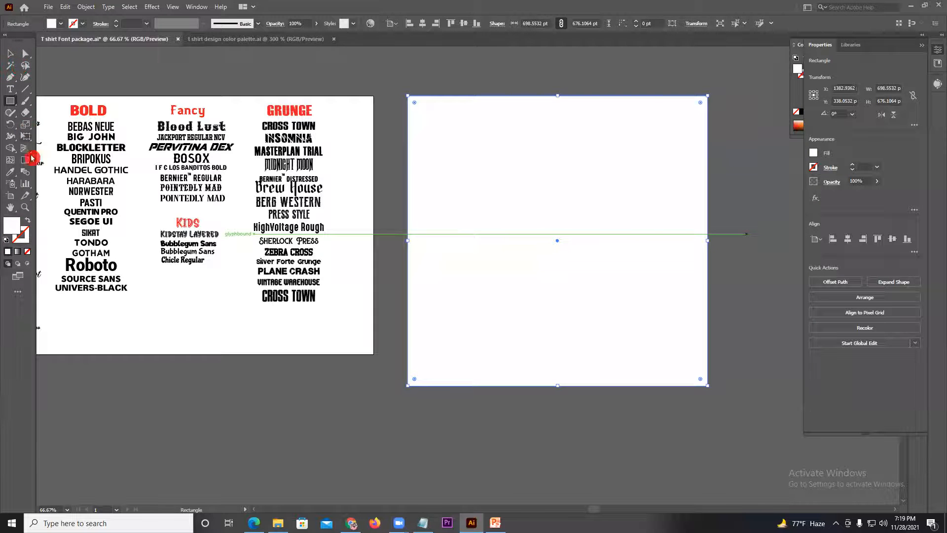
double_click(13, 230)
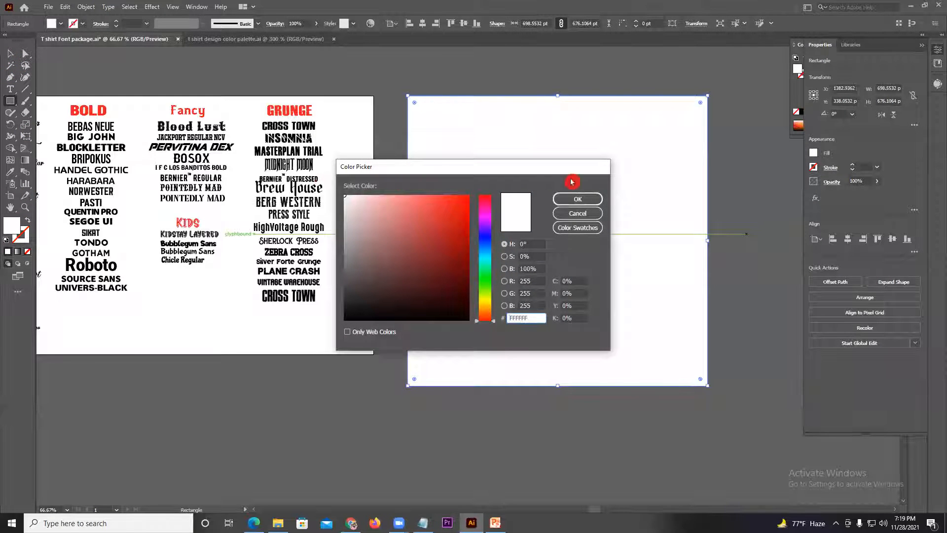
click(576, 198)
click(14, 57)
click(358, 83)
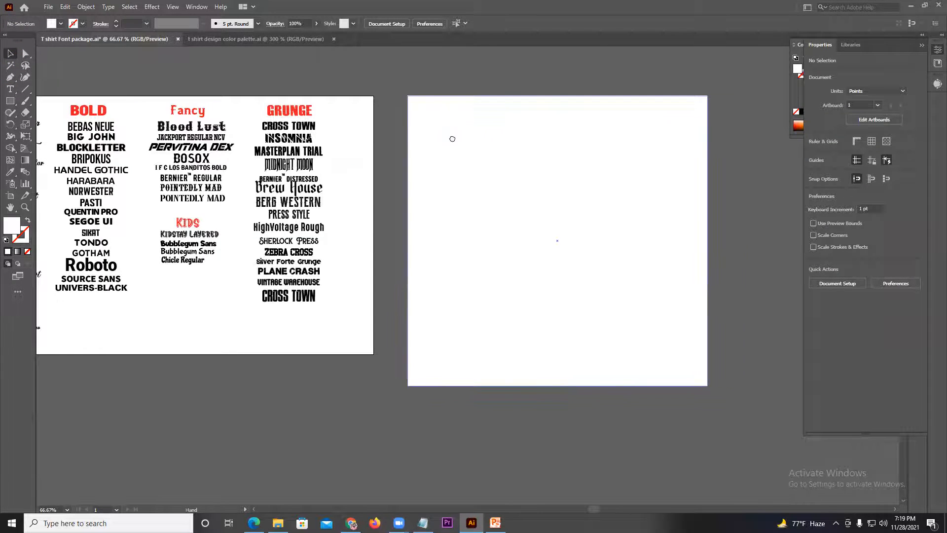
- Move the white rectangle closer to the font list artboard, then delete it
scroll(450, 140, left, 5)
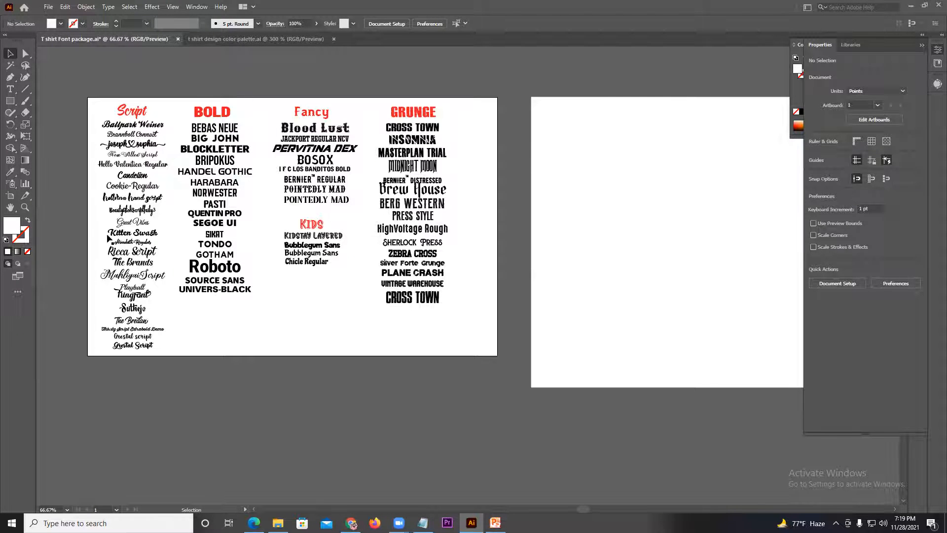
drag(583, 123, 551, 123)
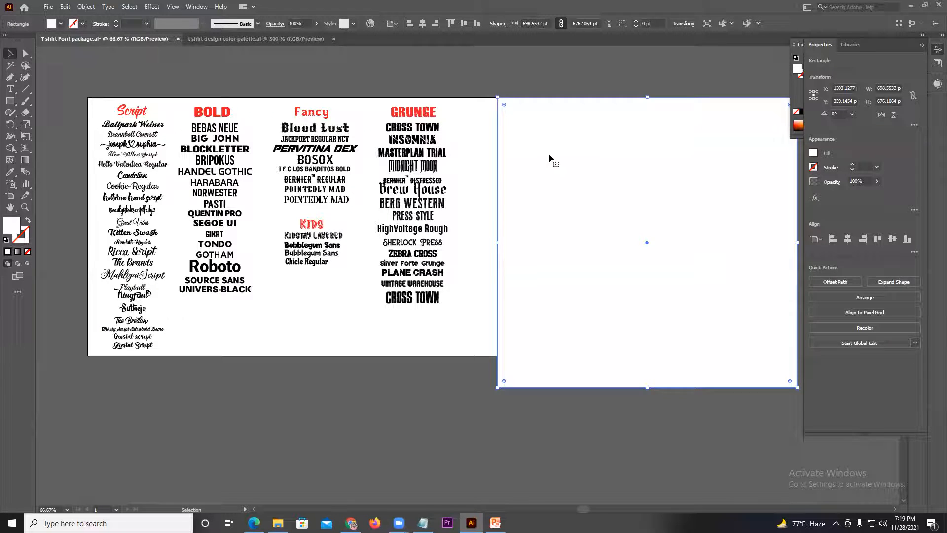
drag(549, 155, 562, 183)
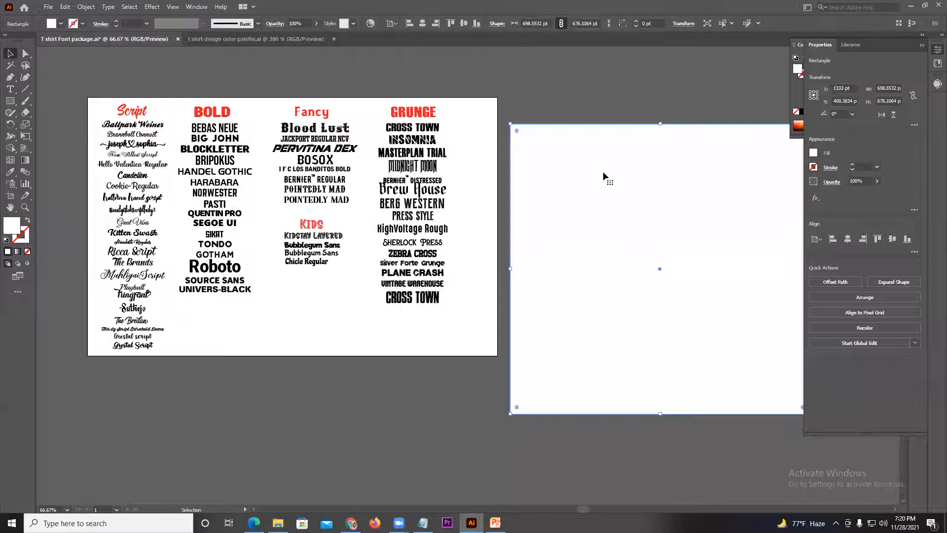
key(Delete)
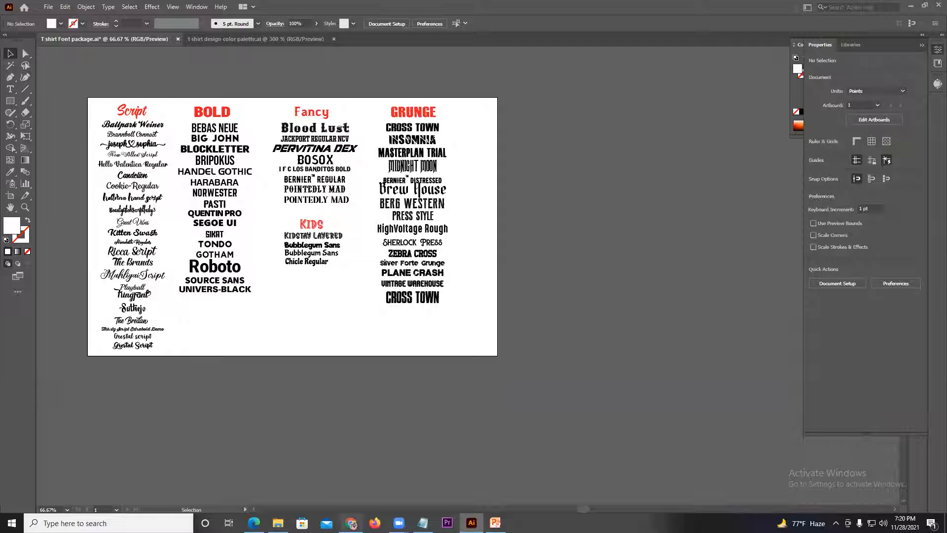
- Switch back to DaFont in Chrome and view the Holiday > Christmas fonts with the "t-shirt" preview text
mouse_move(351, 522)
click(351, 481)
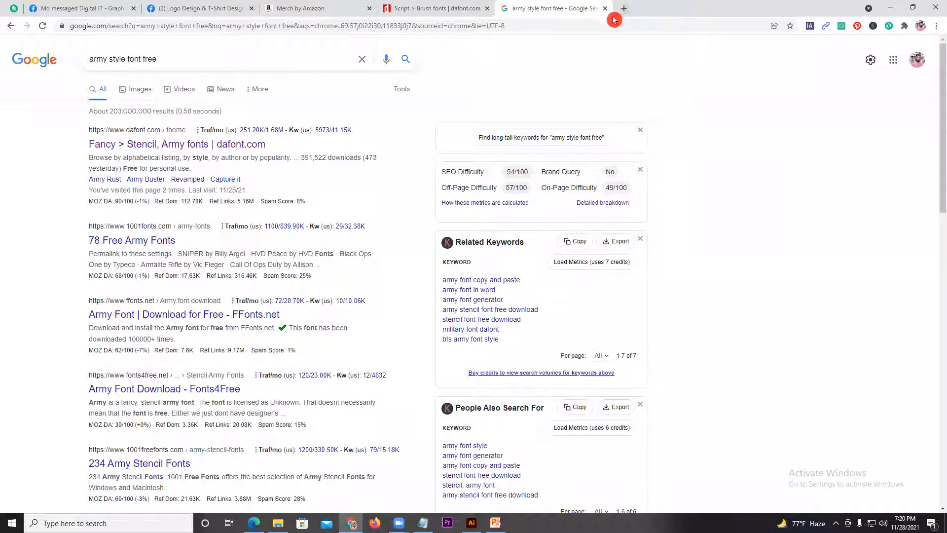
click(460, 8)
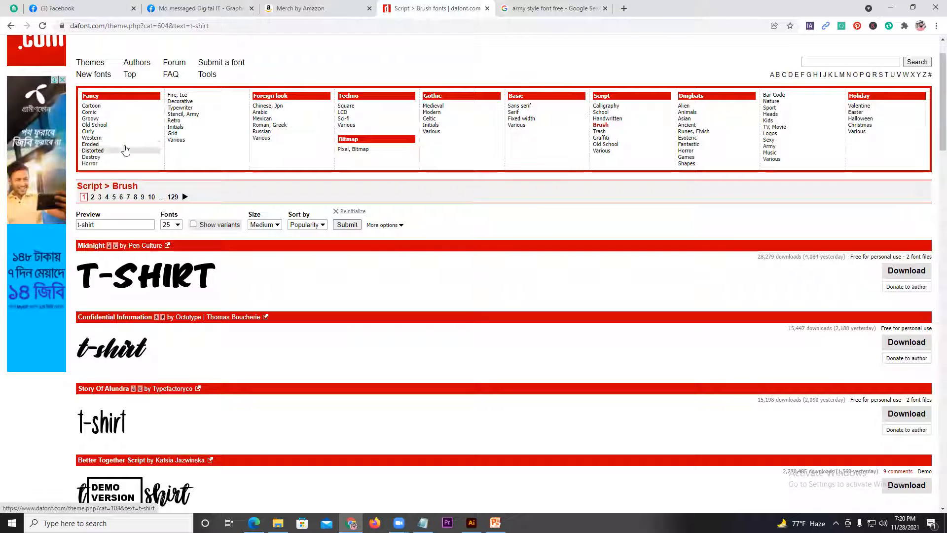
click(304, 148)
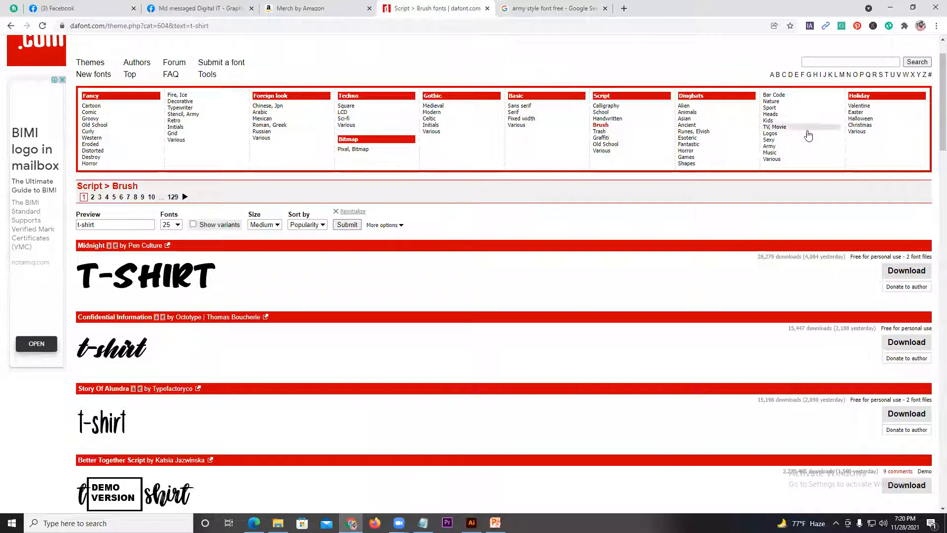
click(860, 126)
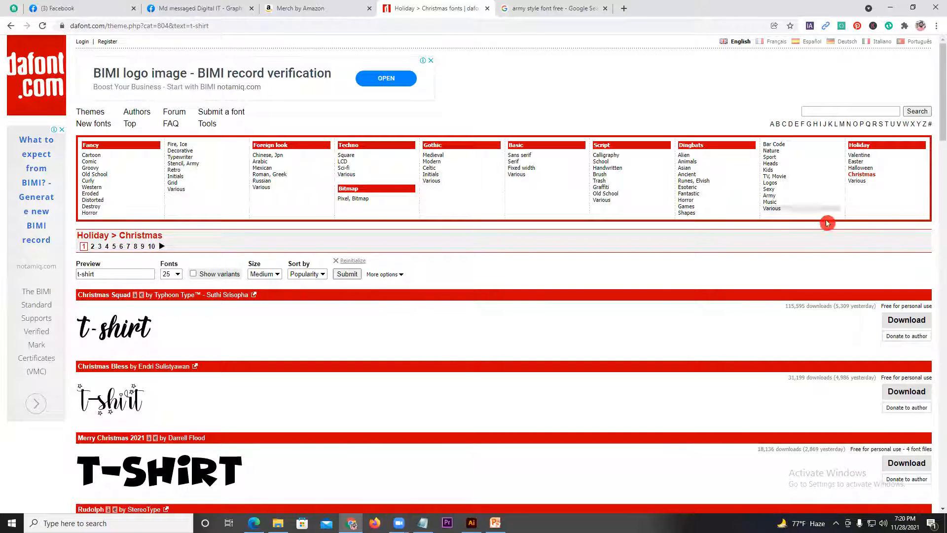
scroll(910, 162, down, 1)
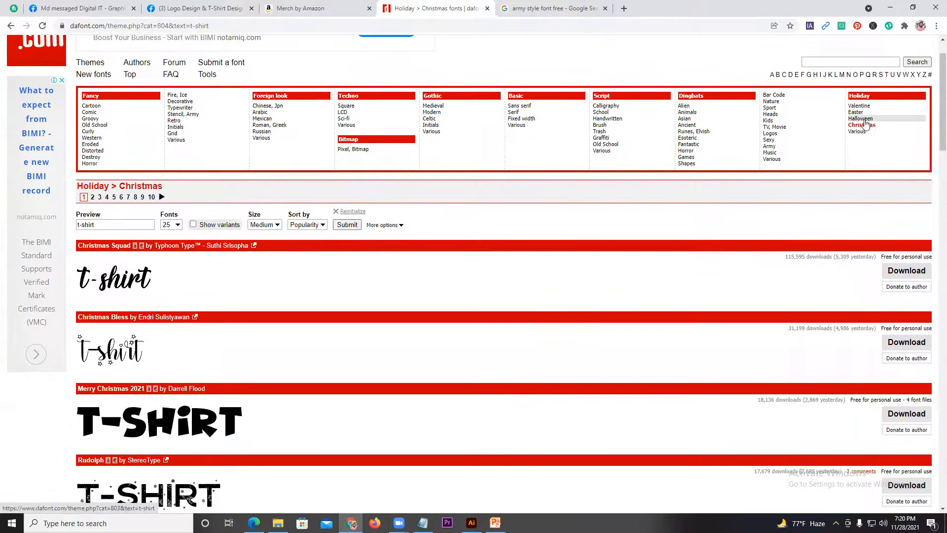
- Open the Holiday > Halloween category and look through its fonts with the "t-shirt" preview text
scroll(7, 254, down, 3)
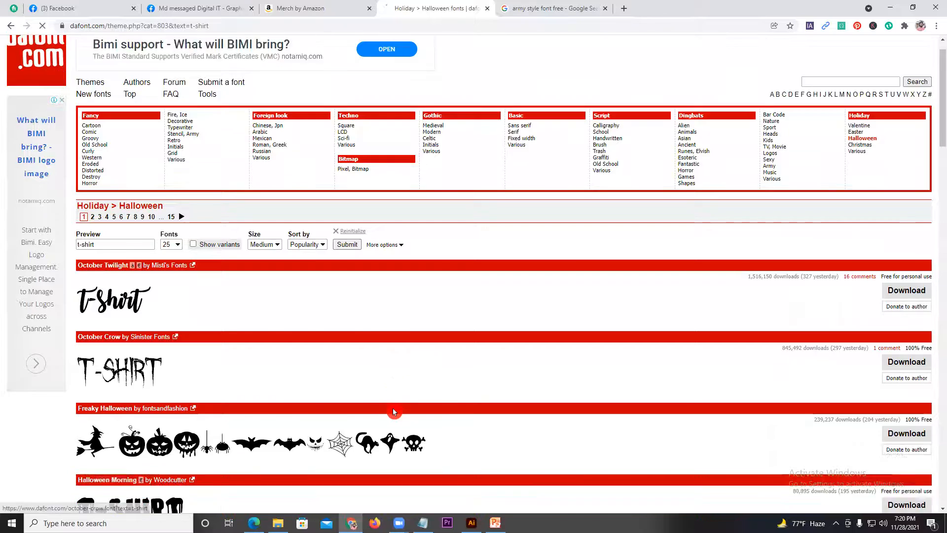
scroll(180, 288, down, 10)
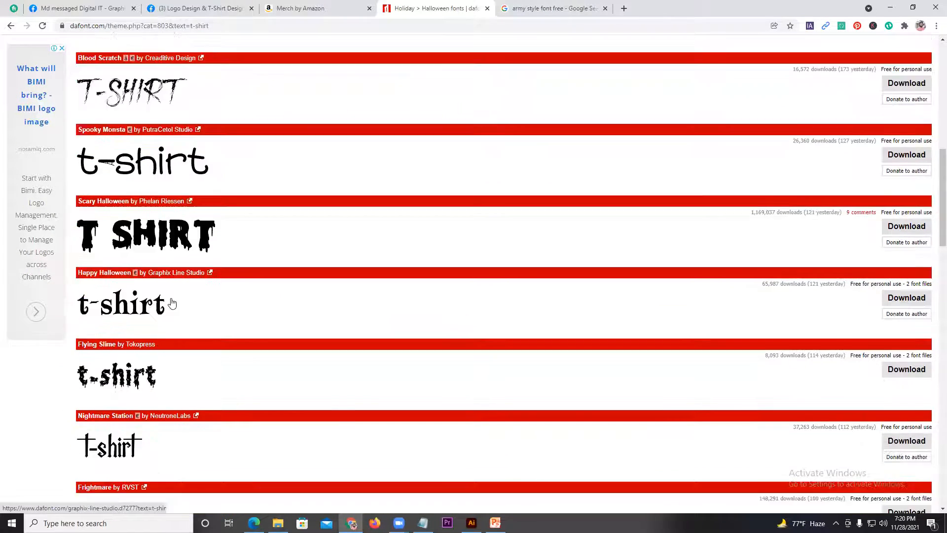
scroll(172, 301, down, 3)
scroll(172, 299, up, 4)
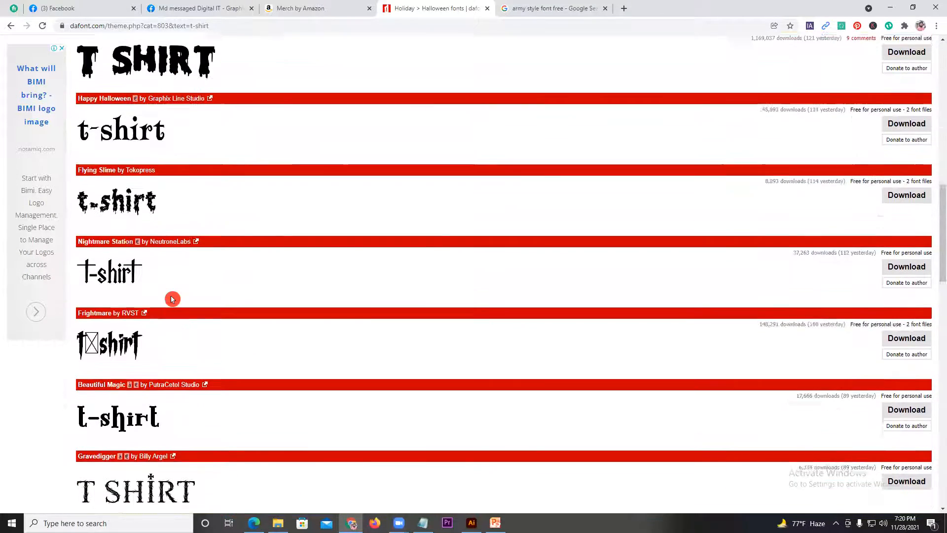
scroll(172, 299, up, 3)
scroll(302, 181, up, 7)
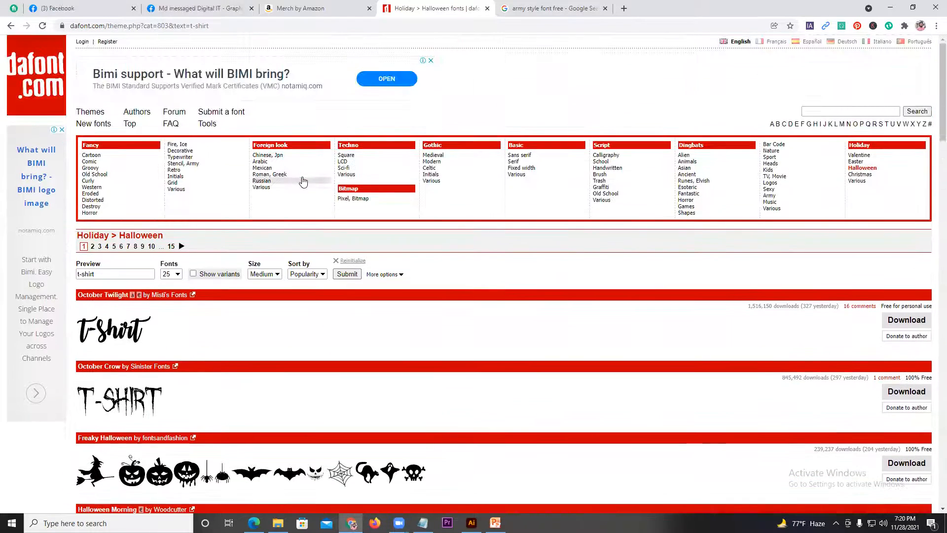
click(306, 245)
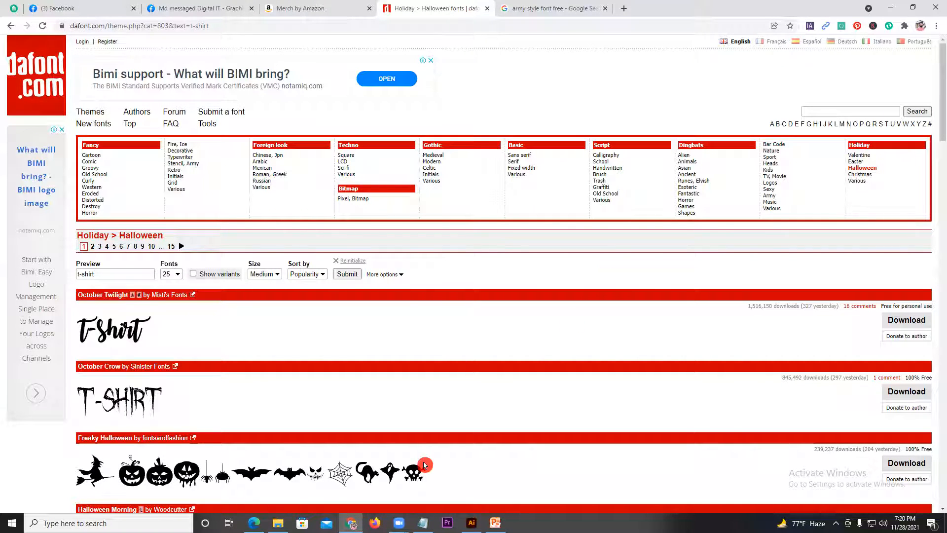
- Switch to Illustrator, view the font list, and bring up the T-shirt design color palette document
click(471, 522)
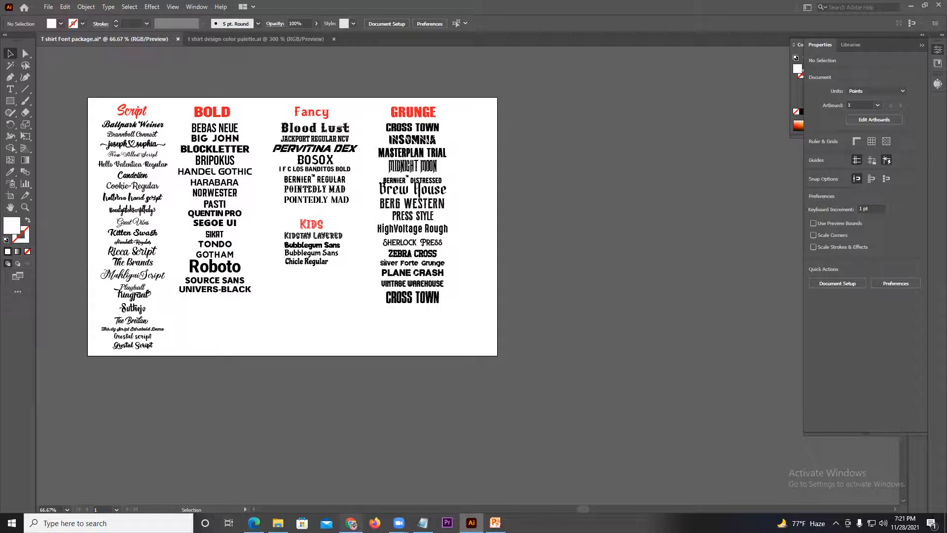
click(351, 523)
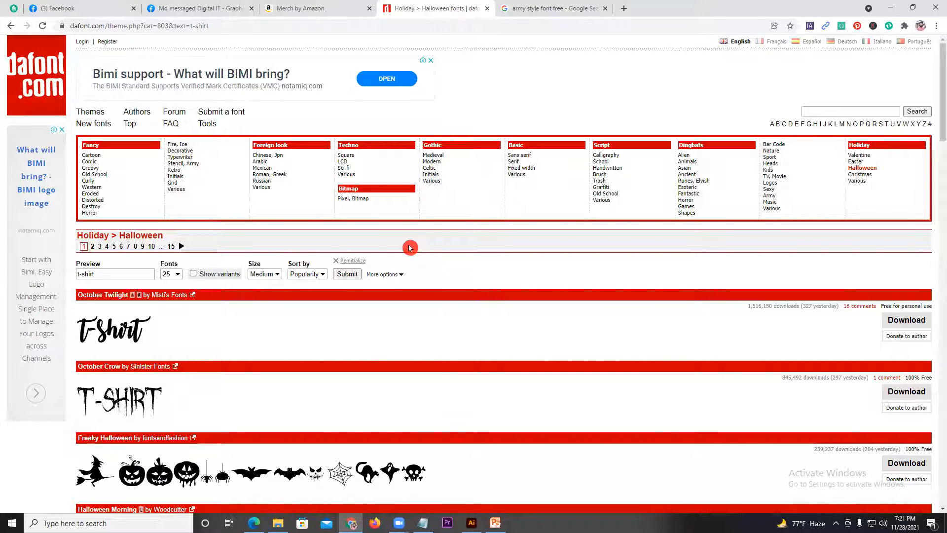
click(472, 522)
drag(545, 157, 591, 142)
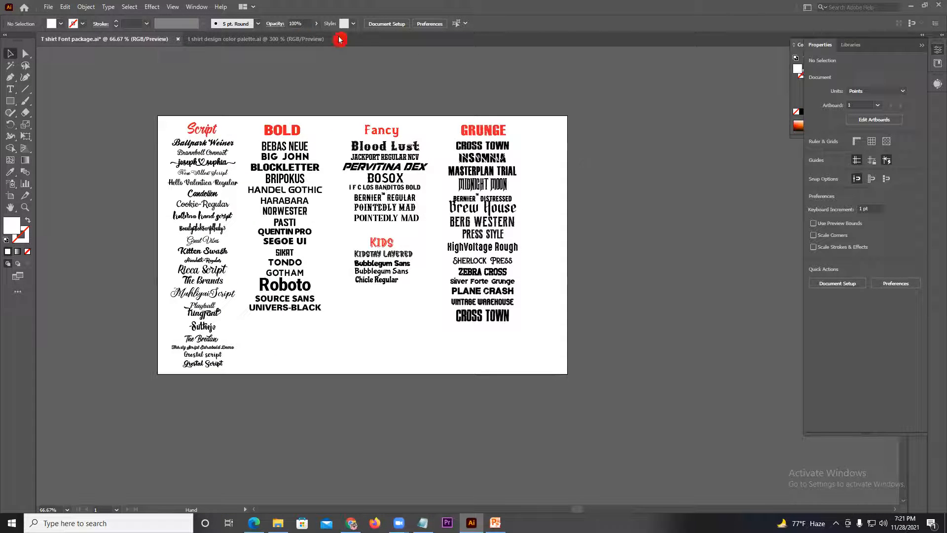
click(285, 39)
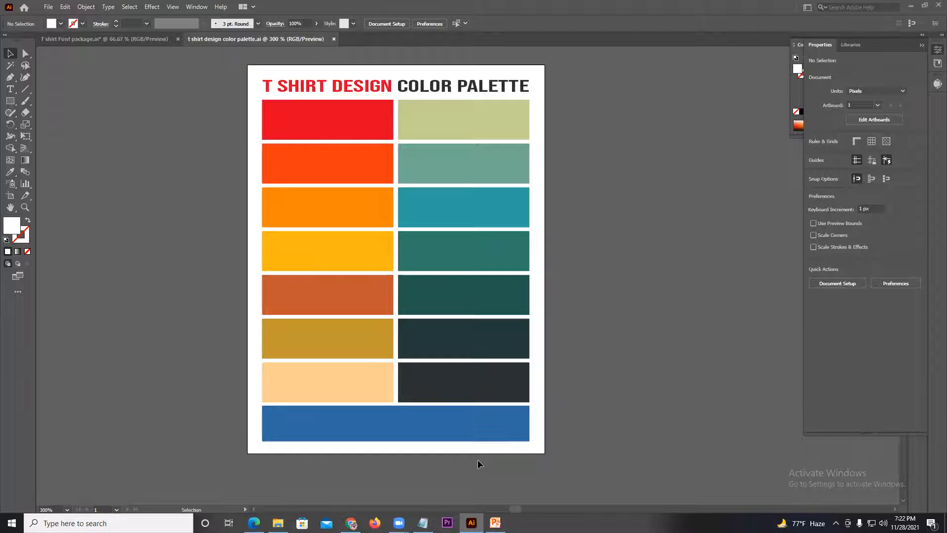
- Try to fill only the charcoal swatch just above the blue bar with black (000000)
click(582, 520)
click(486, 407)
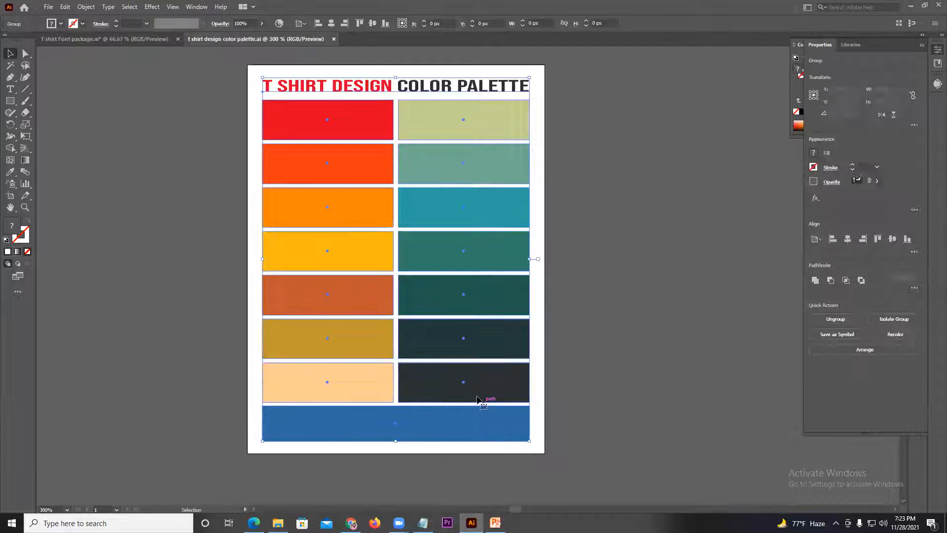
click(583, 376)
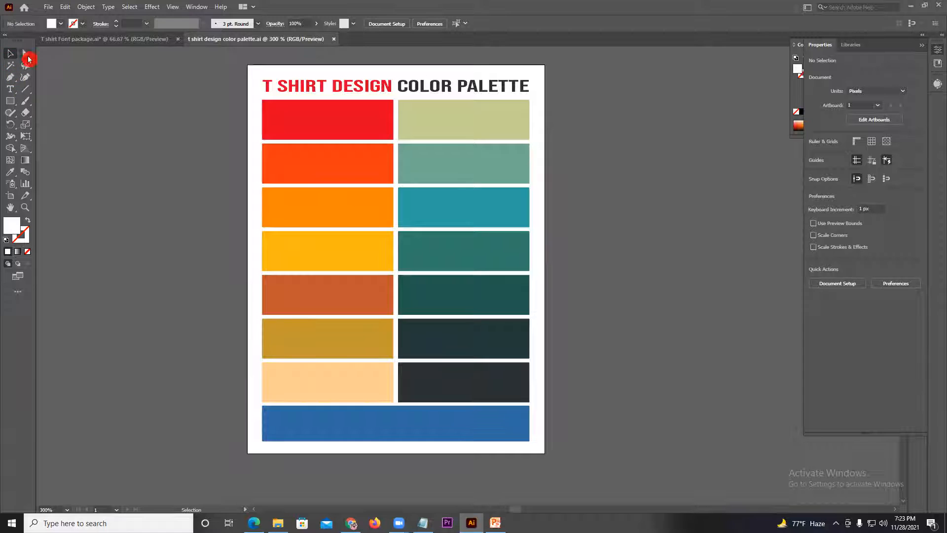
key(a)
click(512, 367)
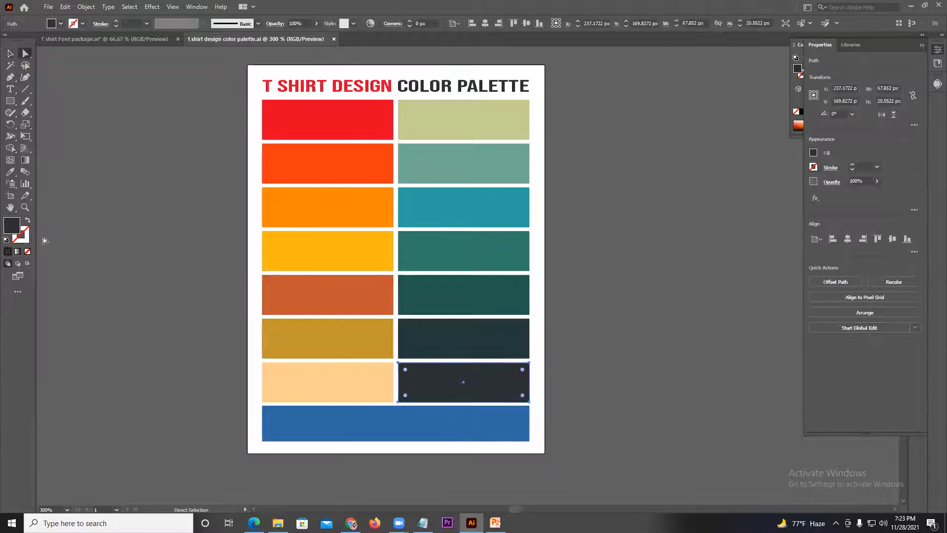
double_click(12, 225)
text(000000)
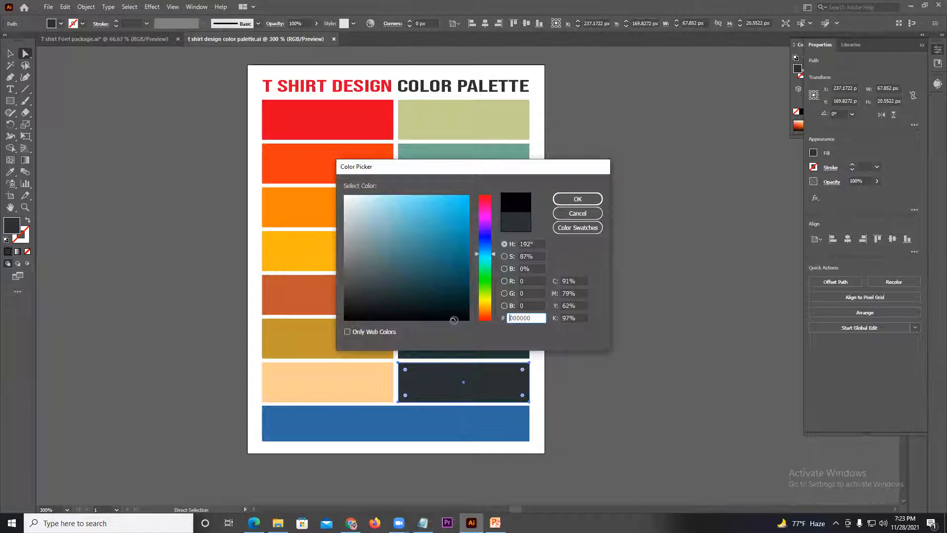
click(578, 200)
- Undo the black fill on the swatch, deselect it and return to the Selection tool
click(525, 393)
key(ctrl+z)
click(573, 378)
click(8, 60)
click(9, 54)
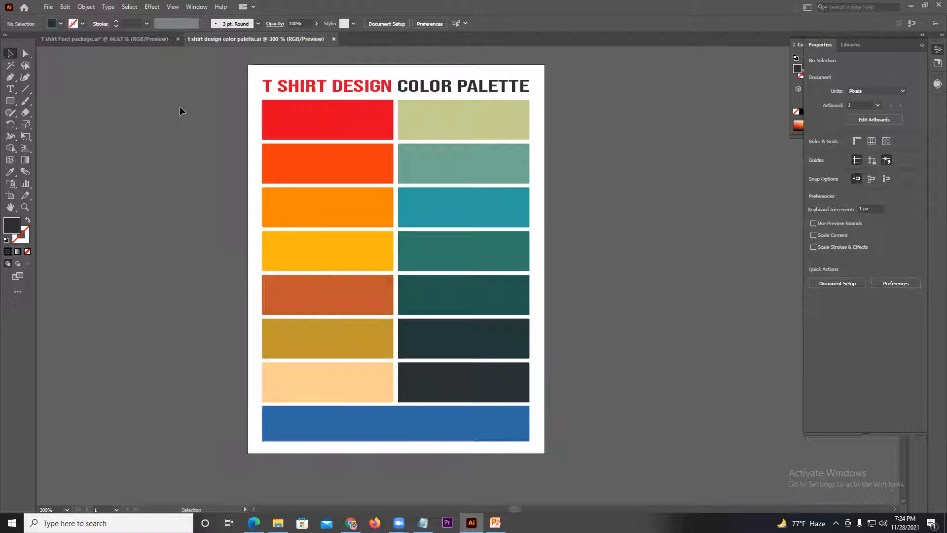
- Capture a screenshot of the whole color palette artboard, about 603 by 790 px, and copy it to the clipboard
key(Print)
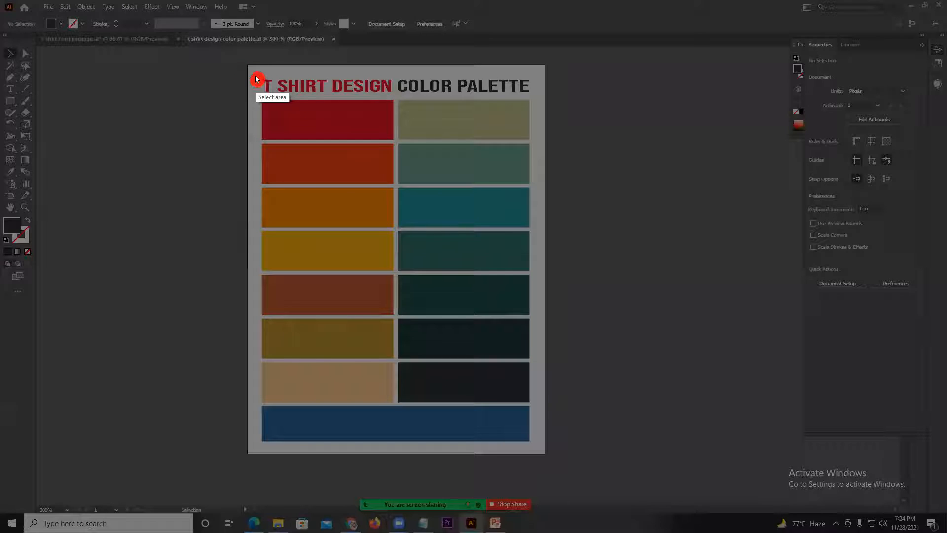
drag(247, 64, 544, 453)
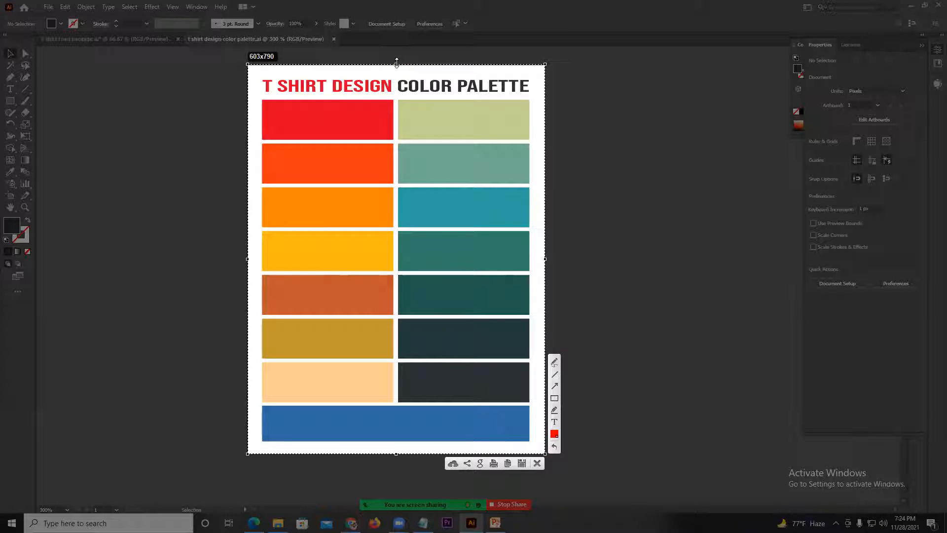
click(510, 463)
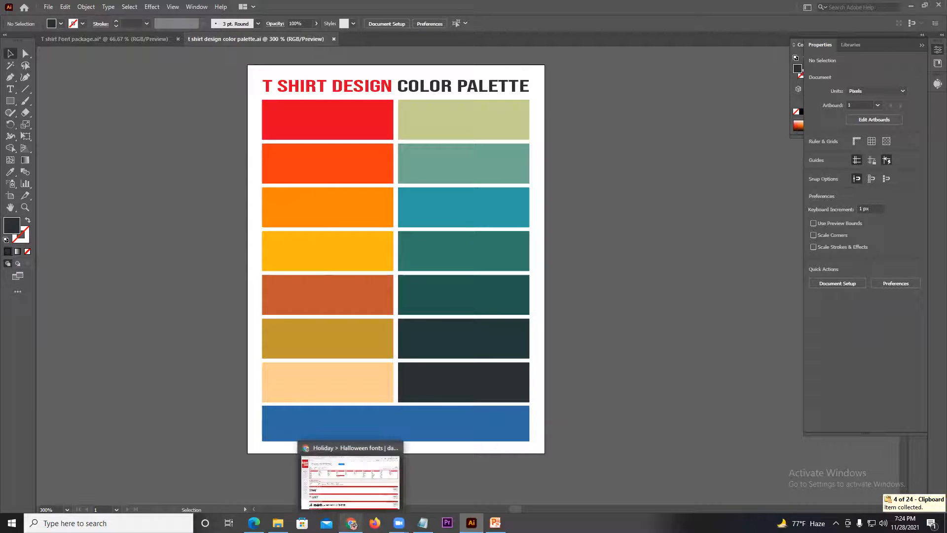
- Switch to the Facebook group in Chrome, close the open chats, and send the copied palette image to the Logo design & T-shirt design group chat
click(351, 523)
click(200, 8)
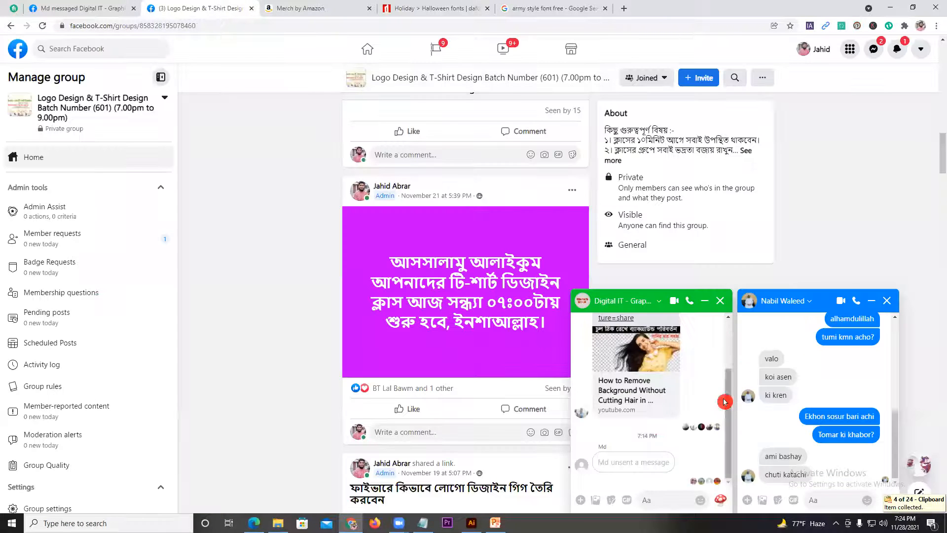
click(721, 302)
click(886, 301)
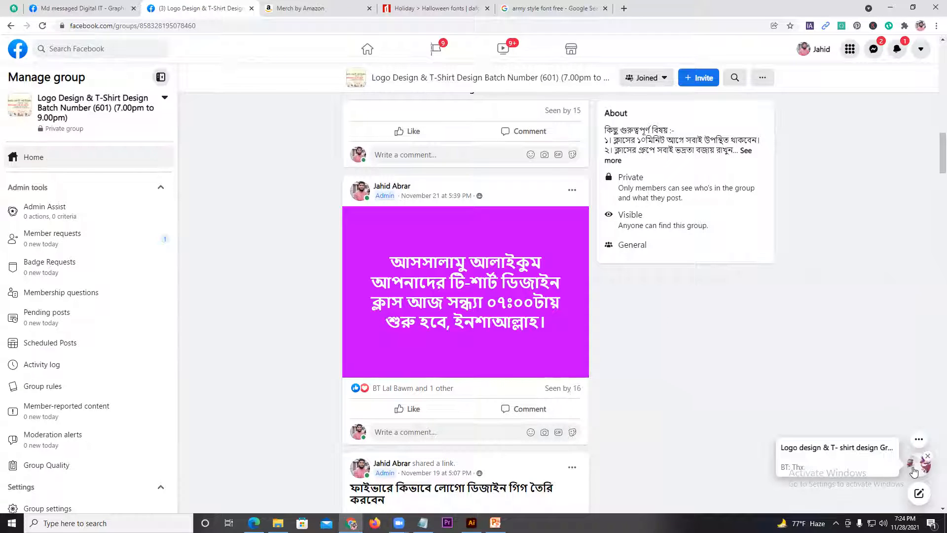
click(914, 471)
key(ctrl+v)
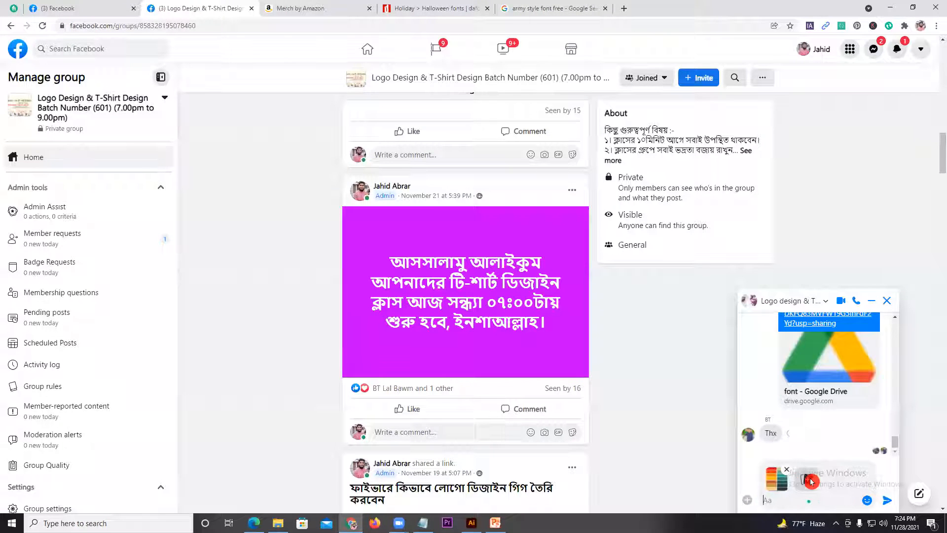
key(Return)
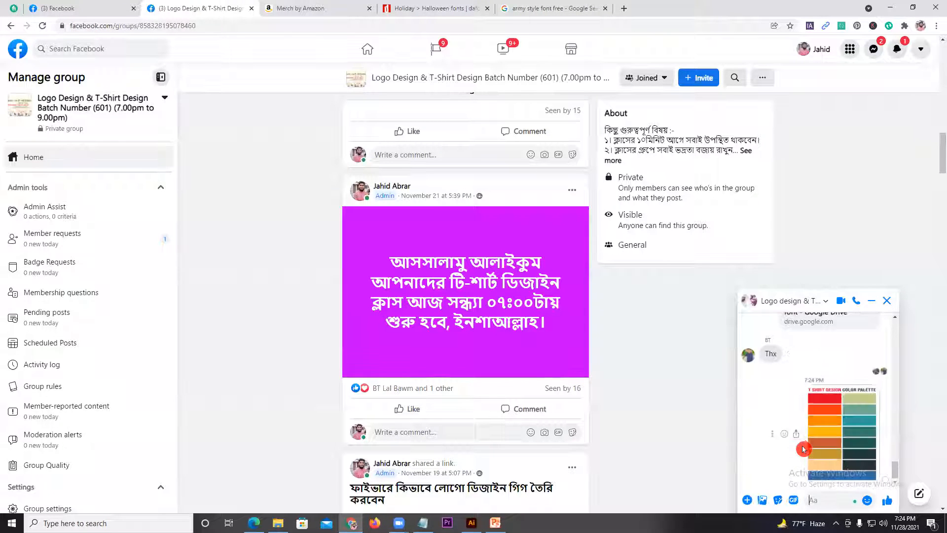
- Close that chat, send the same palette image to the Digital It Logo & T Shirt Design group chat, and close it
click(886, 300)
click(873, 49)
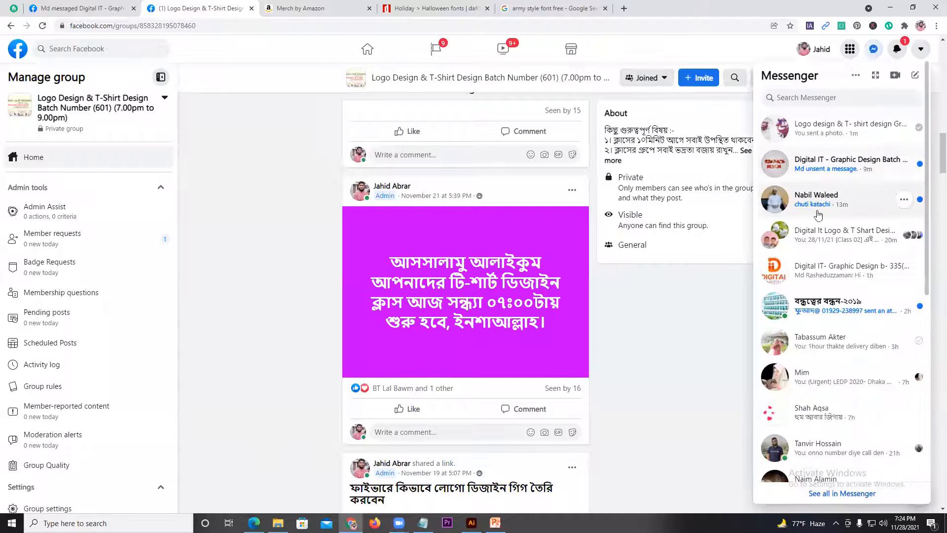
click(820, 241)
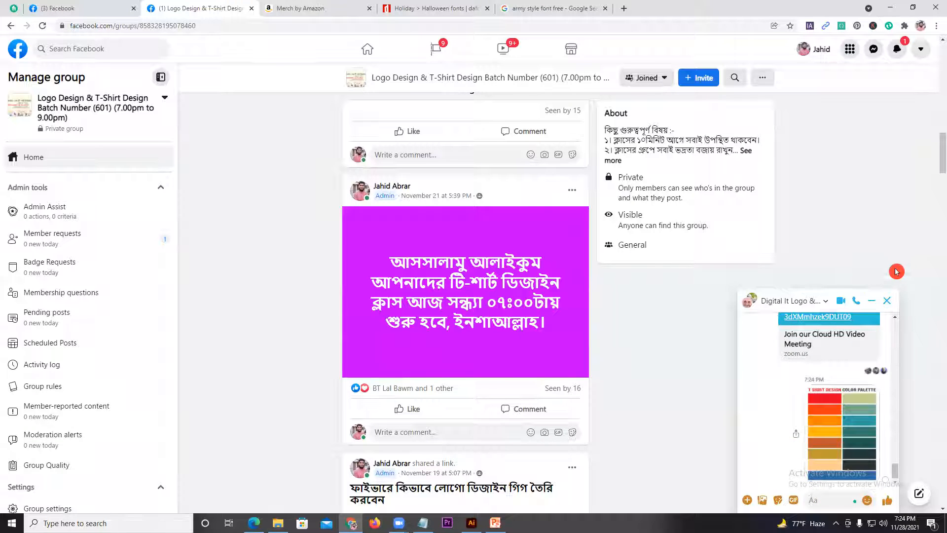
click(887, 300)
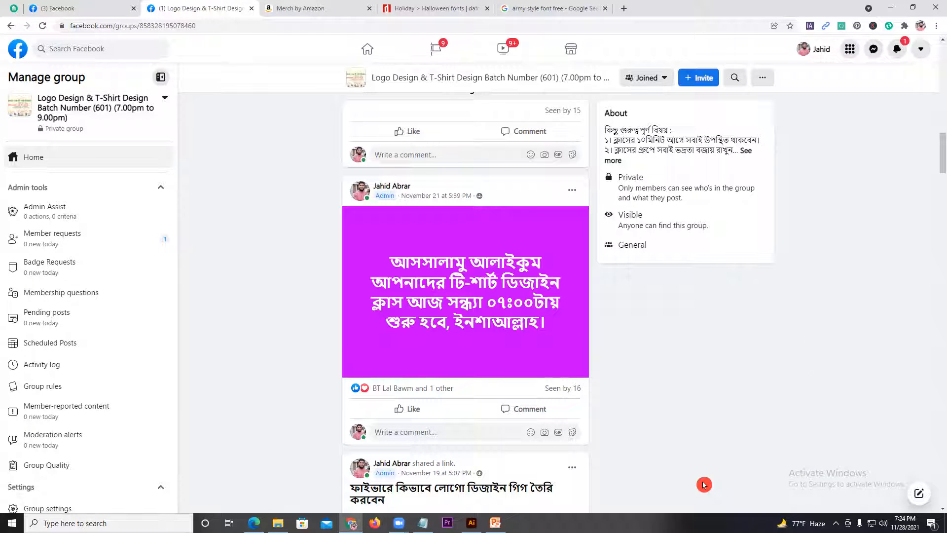
- Switch back to Illustrator and view the T shirt Font package document with its Script, Bold, Fancy, Kids and Grunge lists
click(471, 523)
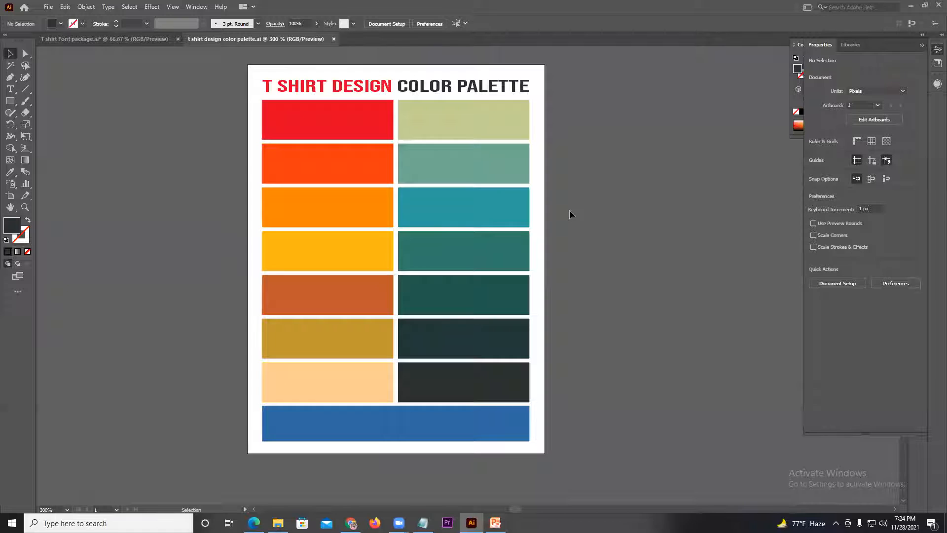
click(121, 39)
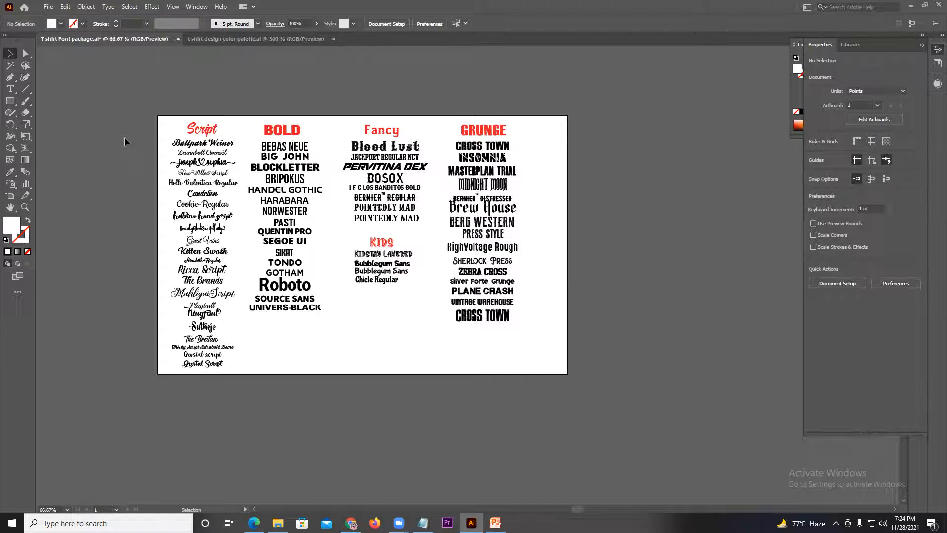
drag(148, 144, 203, 145)
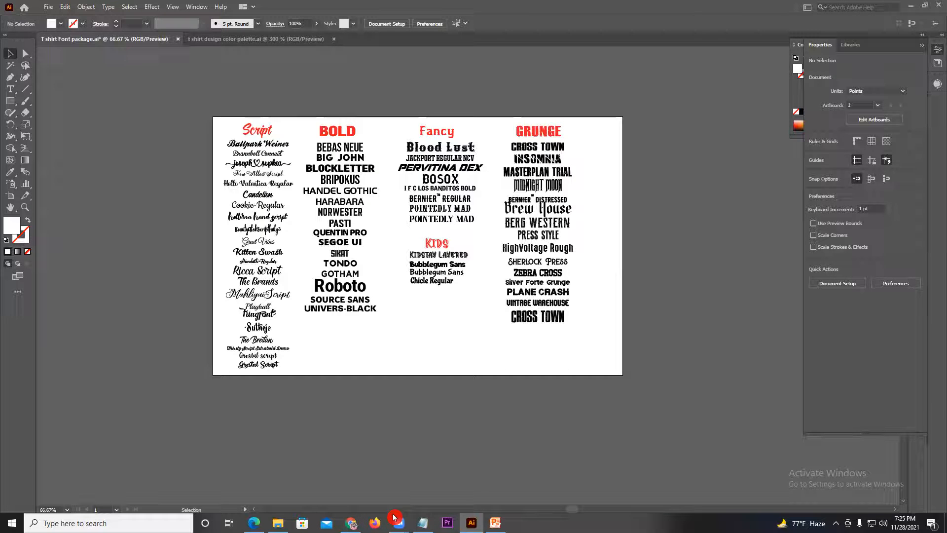
- Switch to Chrome and search Google for "t-shirt design" in a new tab
click(351, 522)
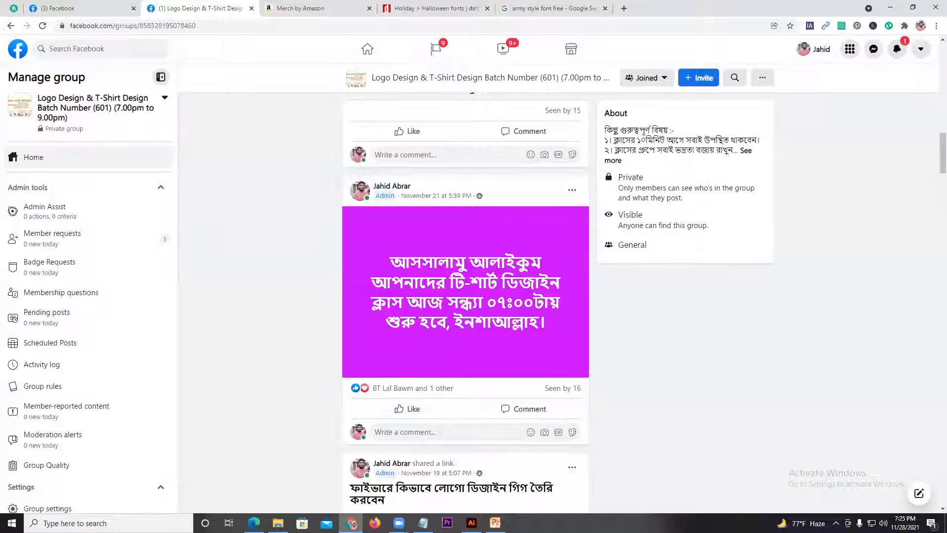
click(624, 8)
mouse_move(602, 13)
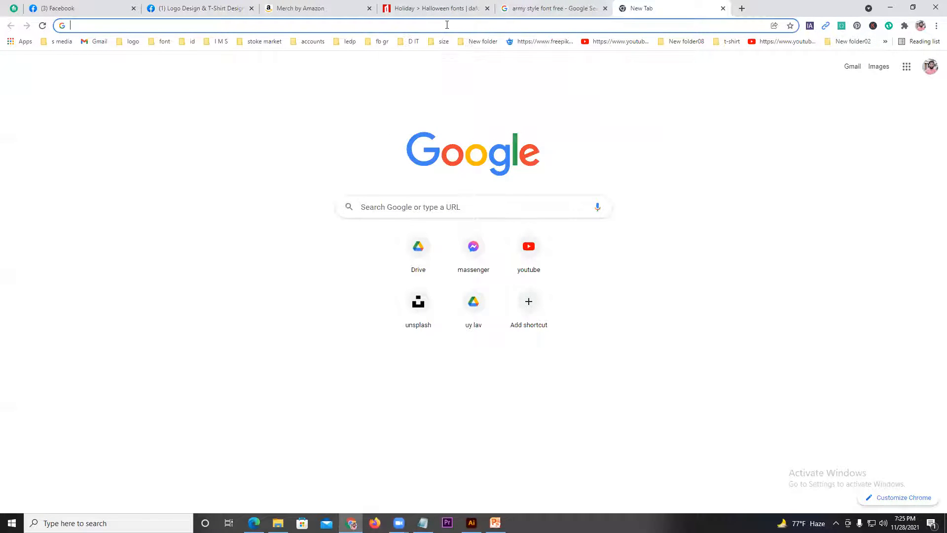
text(t-)
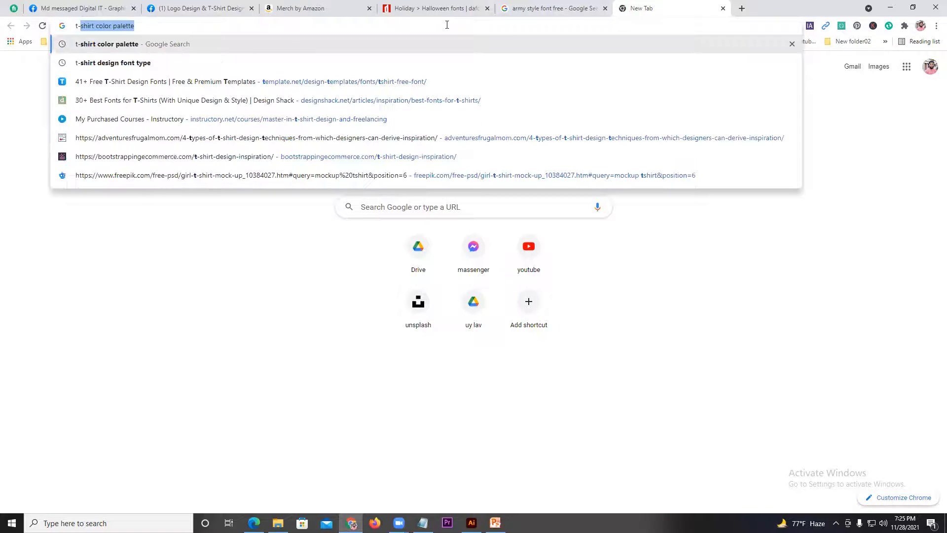
text(shirt design)
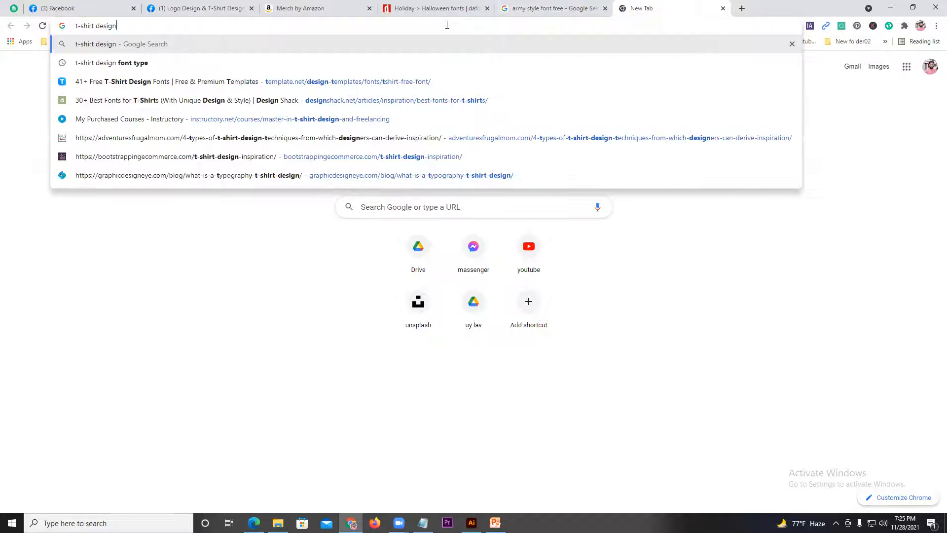
key(Return)
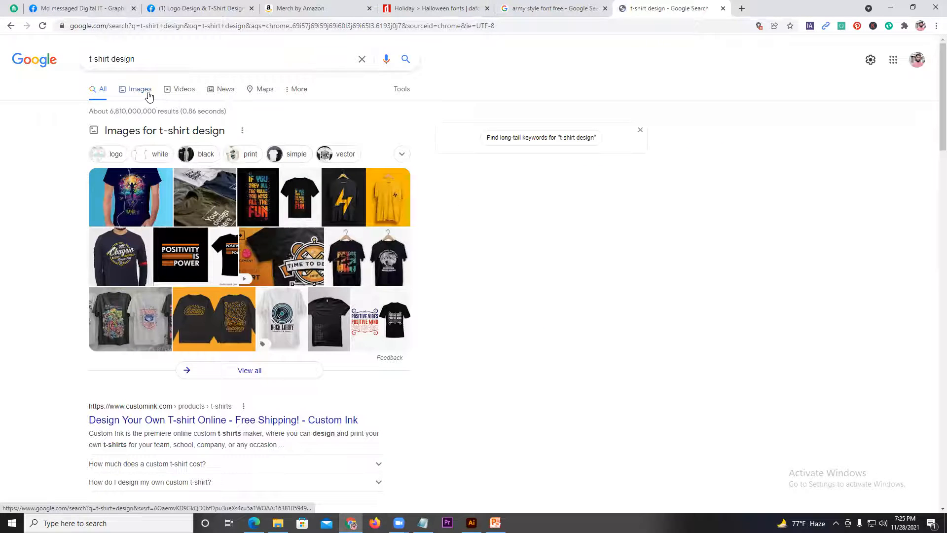
- Show the image results for the search and look through the T-shirt designs
click(145, 91)
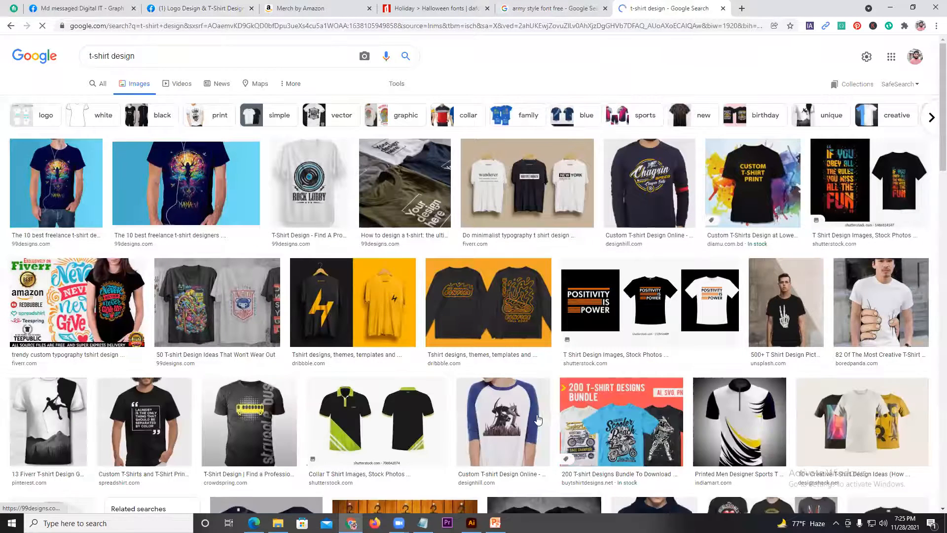
scroll(545, 386, down, 4)
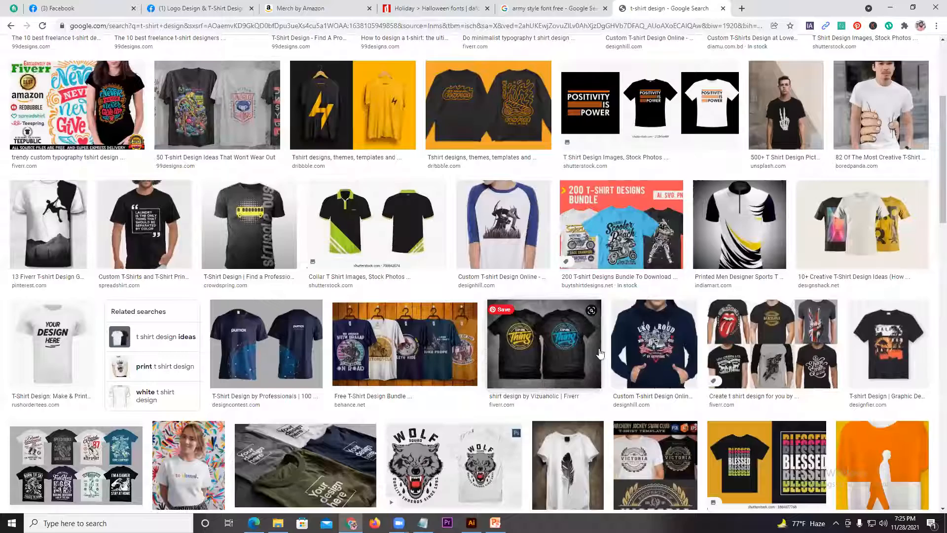
scroll(600, 353, down, 3)
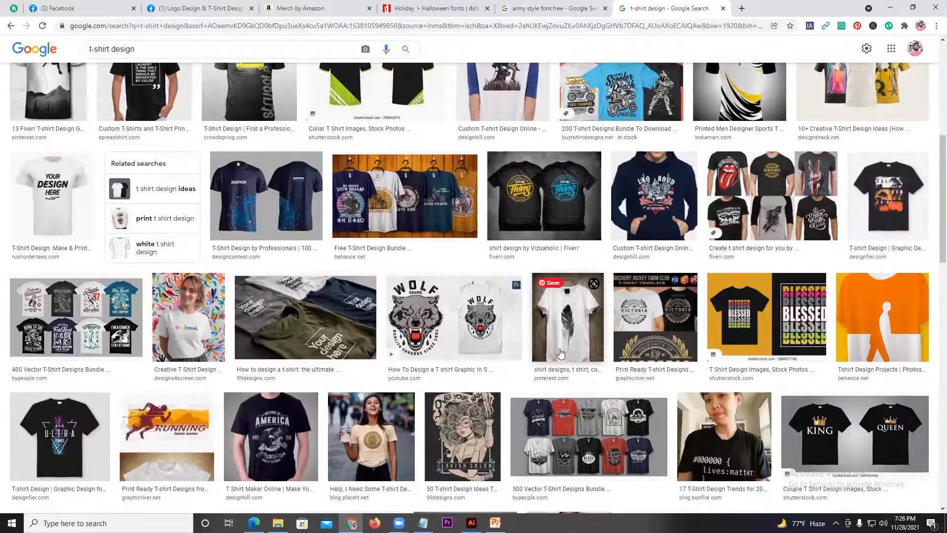
scroll(560, 353, up, 2)
scroll(558, 362, down, 2)
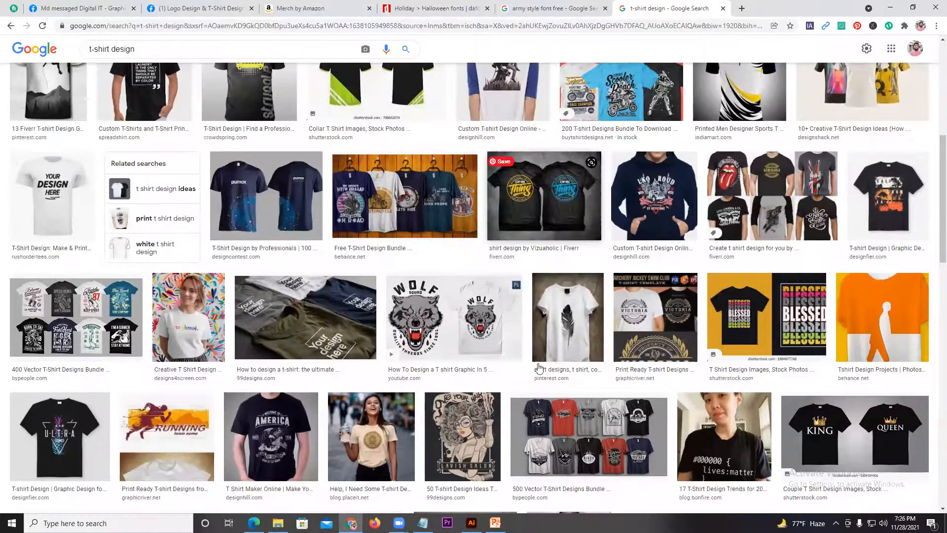
scroll(345, 271, up, 7)
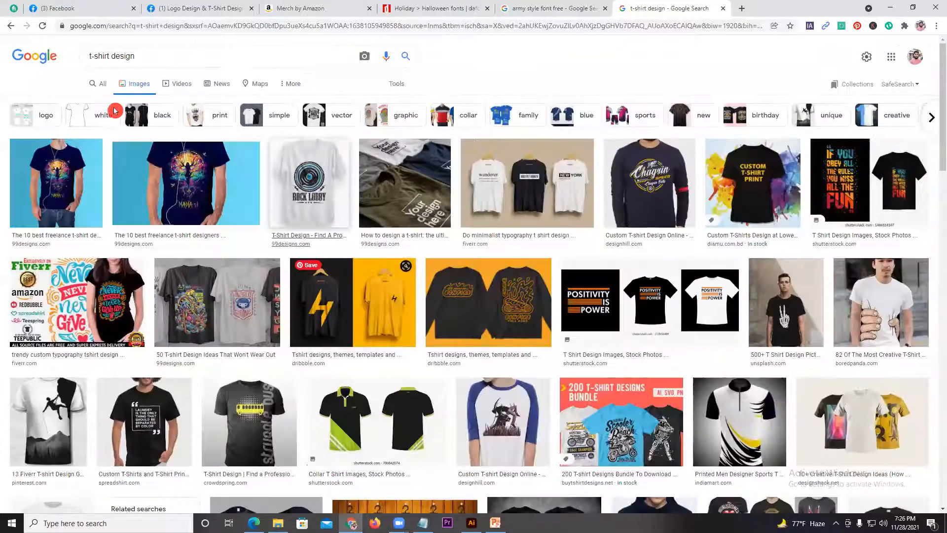
- Change the image search to "typography t shirt design"
click(90, 55)
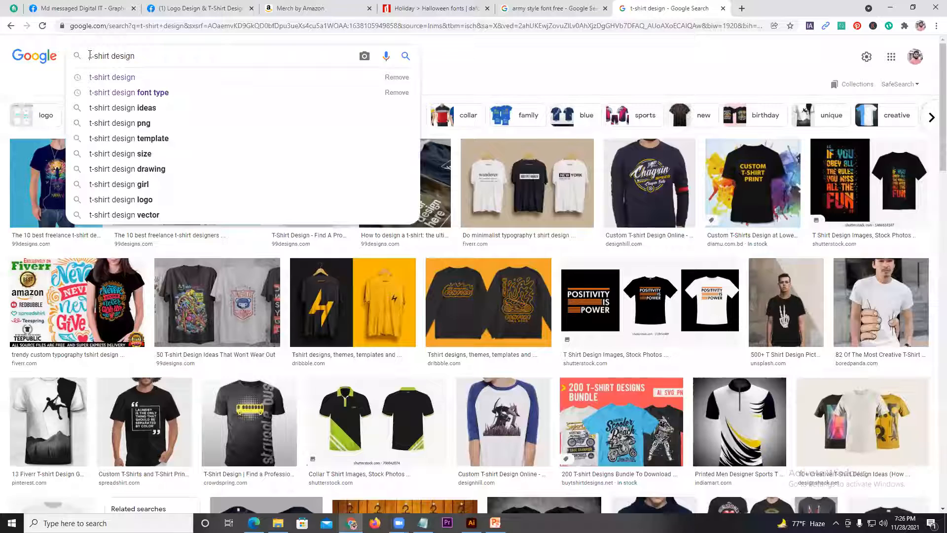
text(ty)
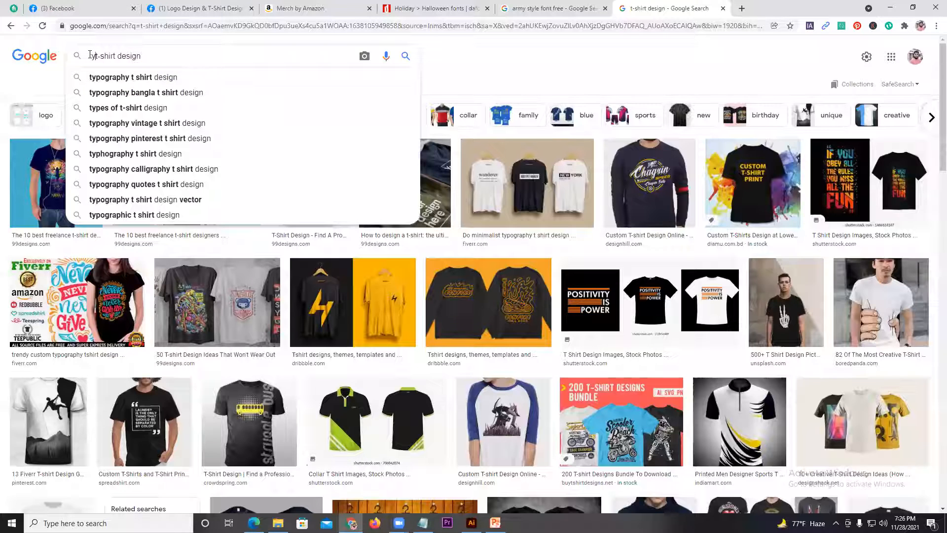
click(108, 78)
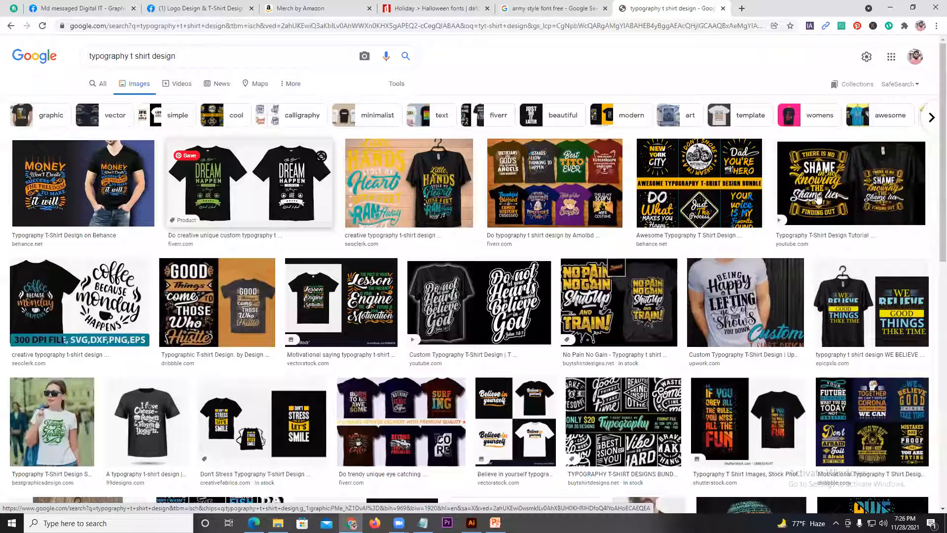
- Open several of the typography T-shirt results in new tabs, including the "Coffee Because Monday Happens" design
right_click(833, 185)
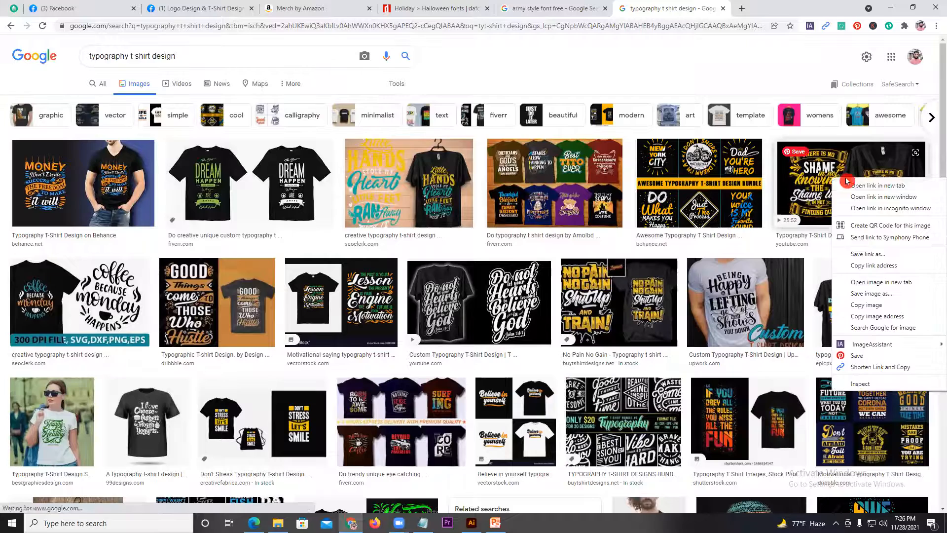
scroll(615, 189, down, 2)
middle_click(616, 190)
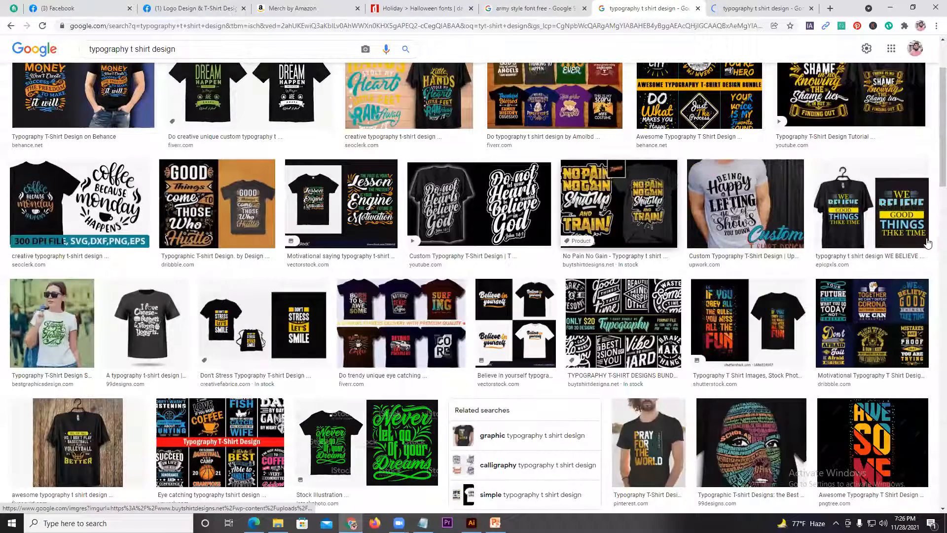
right_click(434, 192)
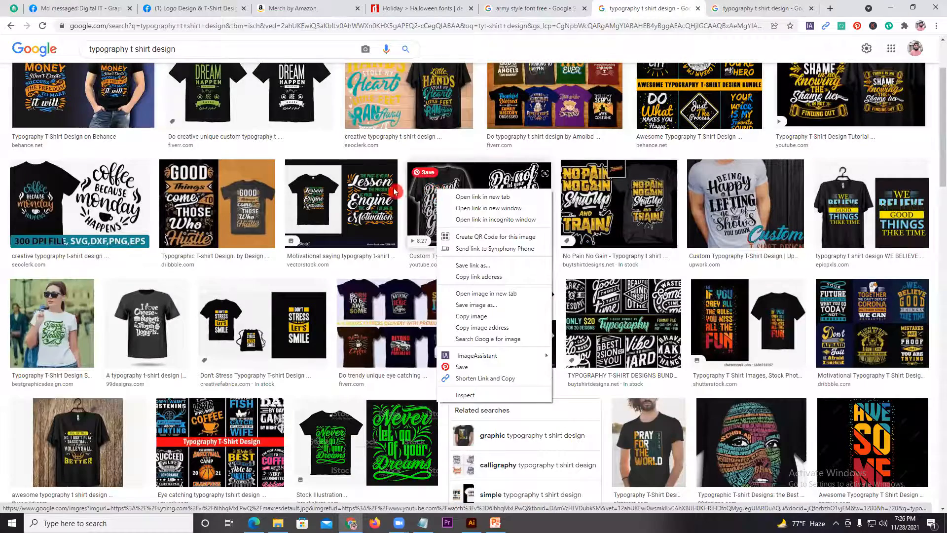
click(360, 190)
right_click(360, 190)
click(380, 196)
right_click(209, 193)
click(216, 199)
right_click(72, 195)
click(81, 200)
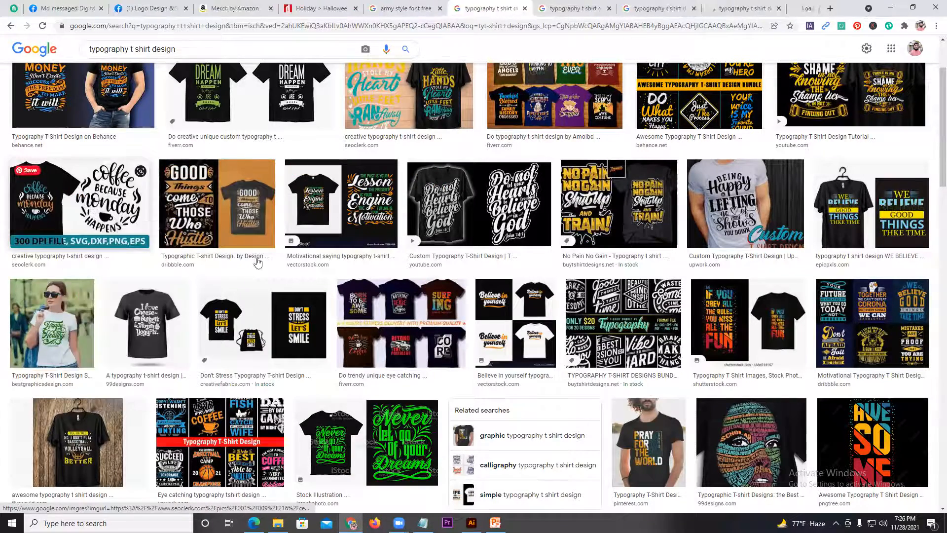
- Open the "Being Happy" custom T-shirt design and the "We Believe Good Things Take Time" design in new tabs
scroll(441, 259, down, 2)
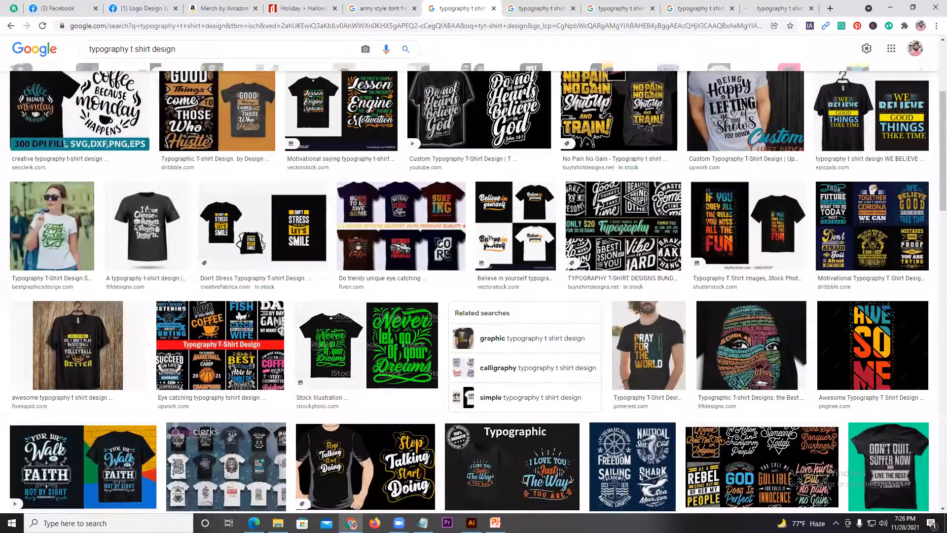
scroll(542, 207, up, 1)
right_click(717, 148)
click(732, 156)
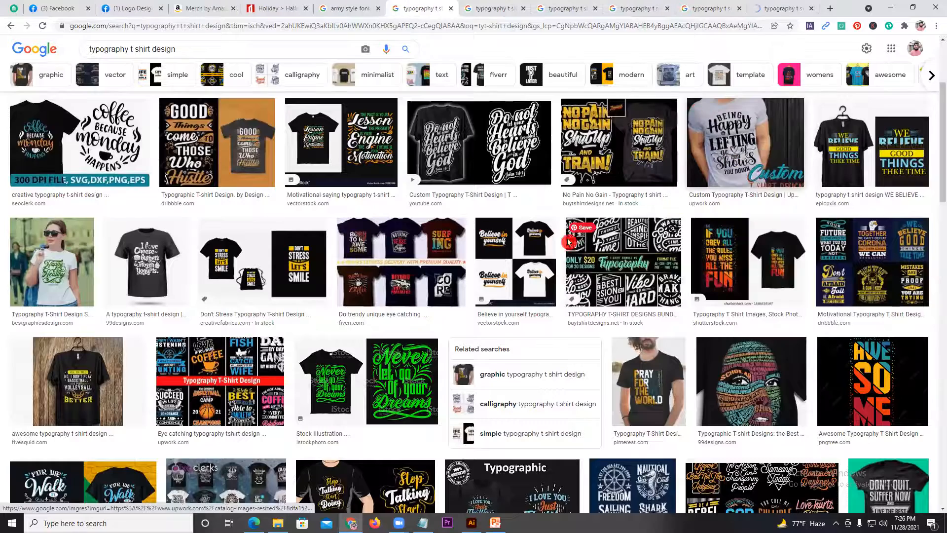
right_click(840, 144)
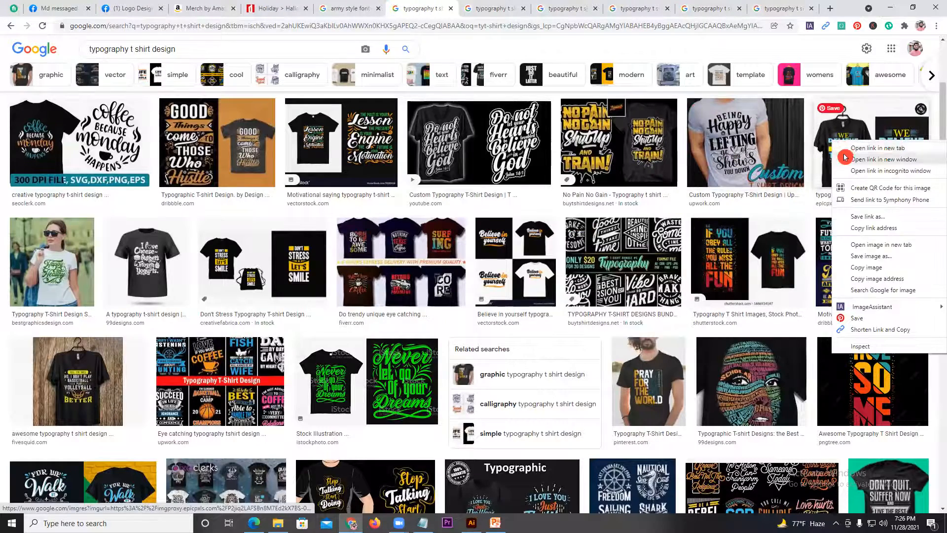
click(851, 153)
scroll(677, 269, down, 1)
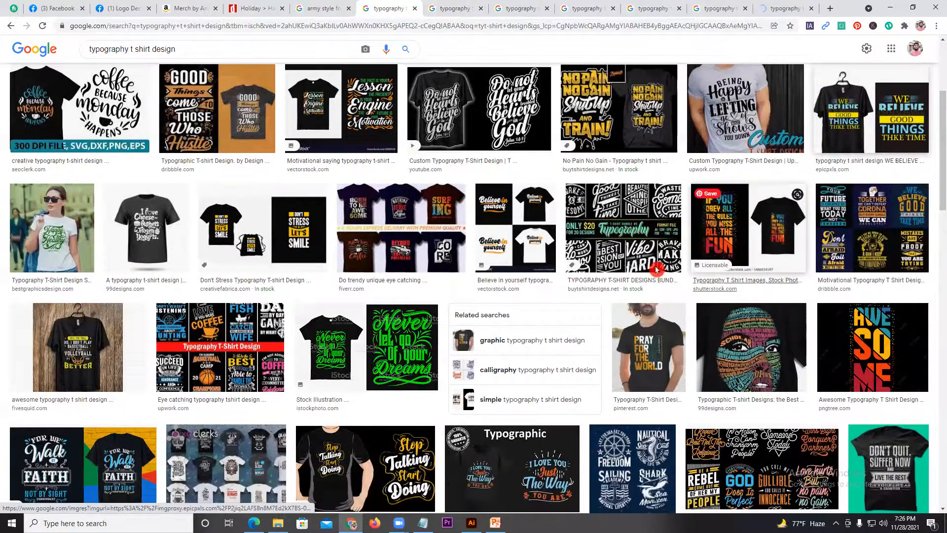
- Open more results from further down in new tabs, including the Surfing Lifestyle design and the beautiful trendy T-shirt collection
scroll(375, 261, down, 4)
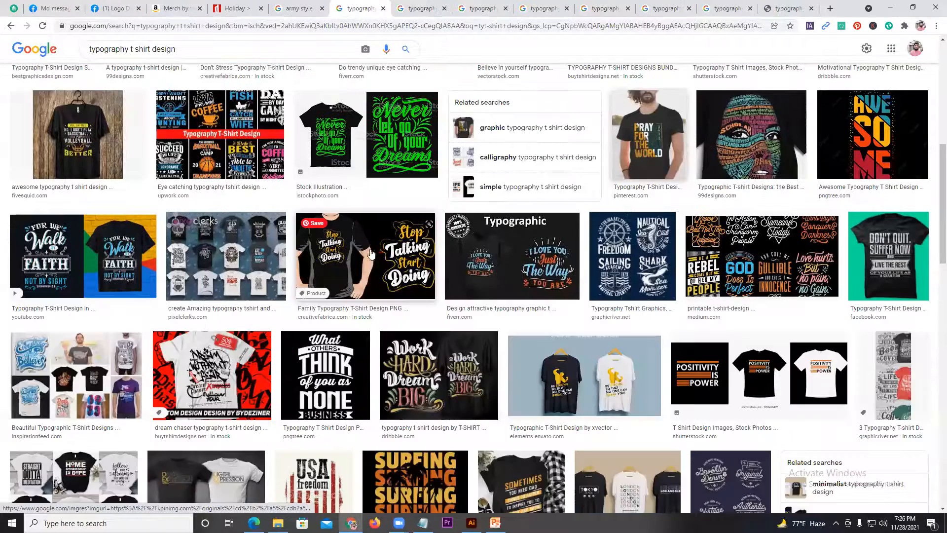
scroll(790, 296, down, 2)
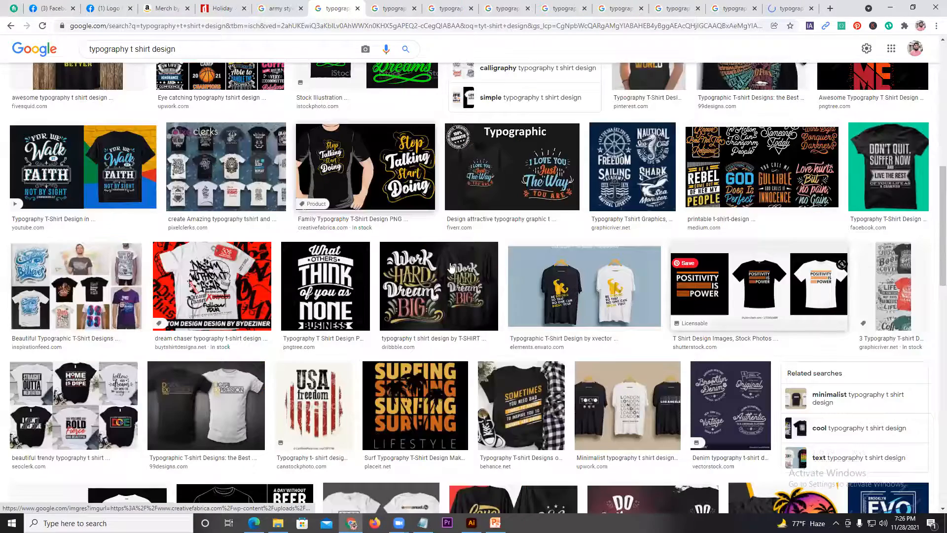
scroll(377, 242, down, 3)
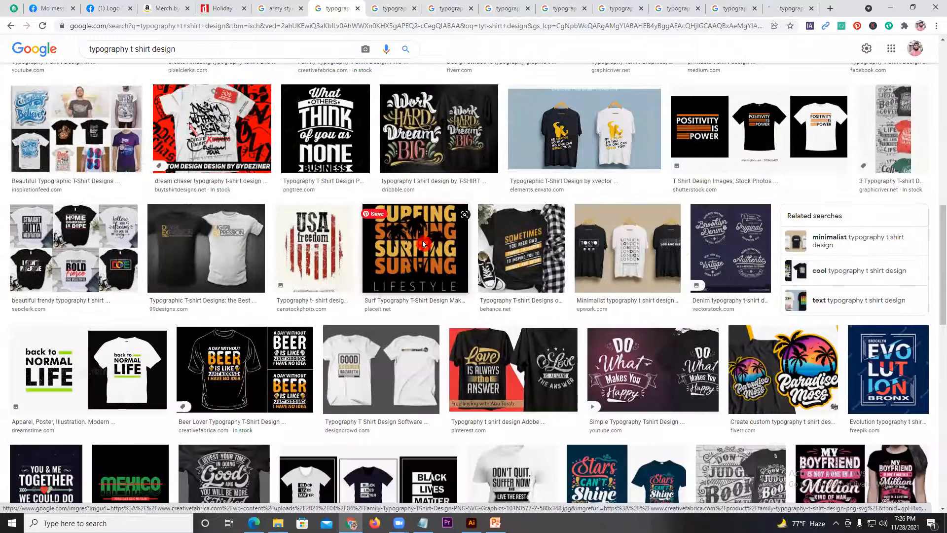
scroll(214, 266, down, 2)
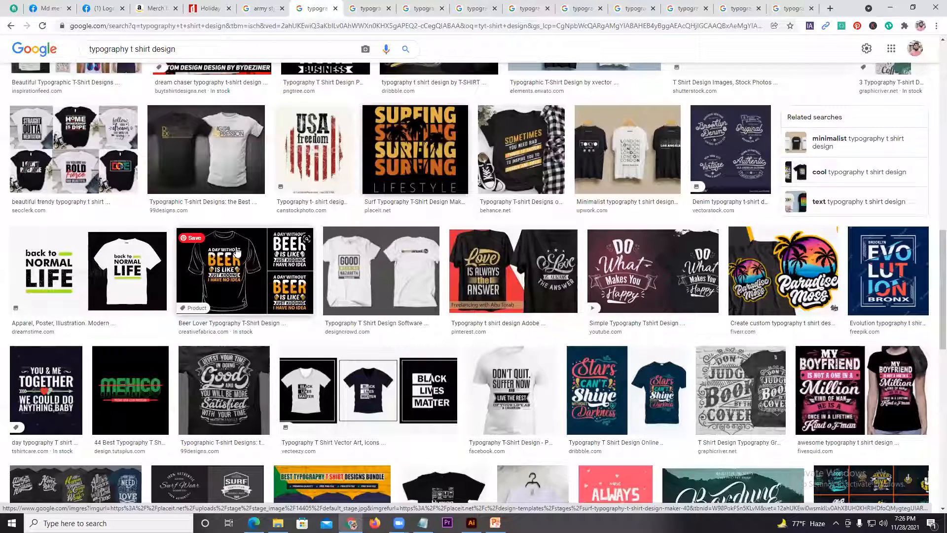
right_click(91, 130)
click(124, 140)
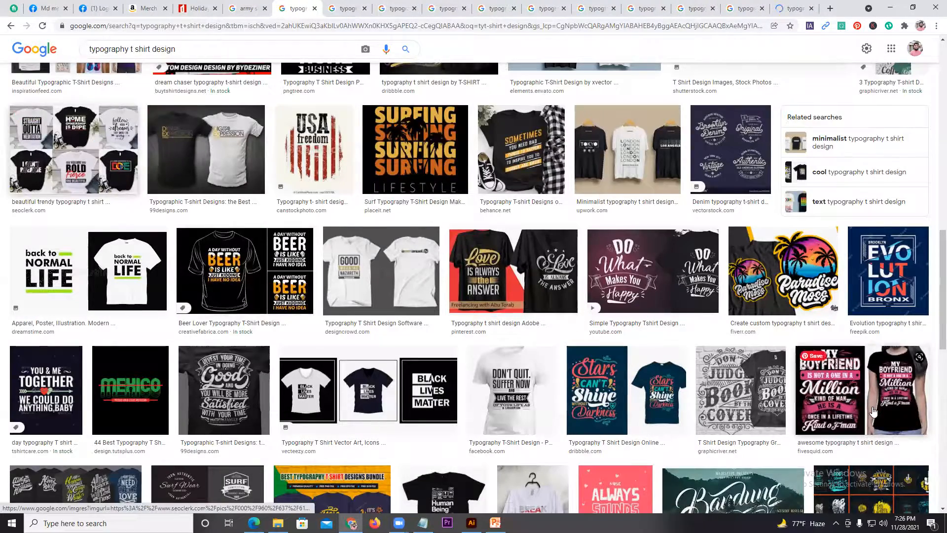
- Find the black "Talent Matters" T-shirt from 99designs much further down the results and open it in a new tab
scroll(863, 414, down, 2)
scroll(858, 410, down, 7)
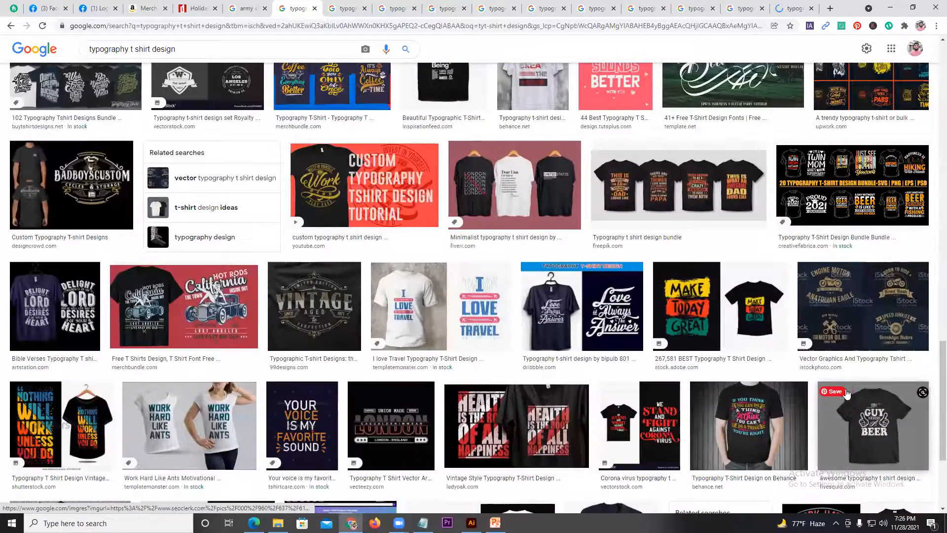
scroll(843, 390, down, 4)
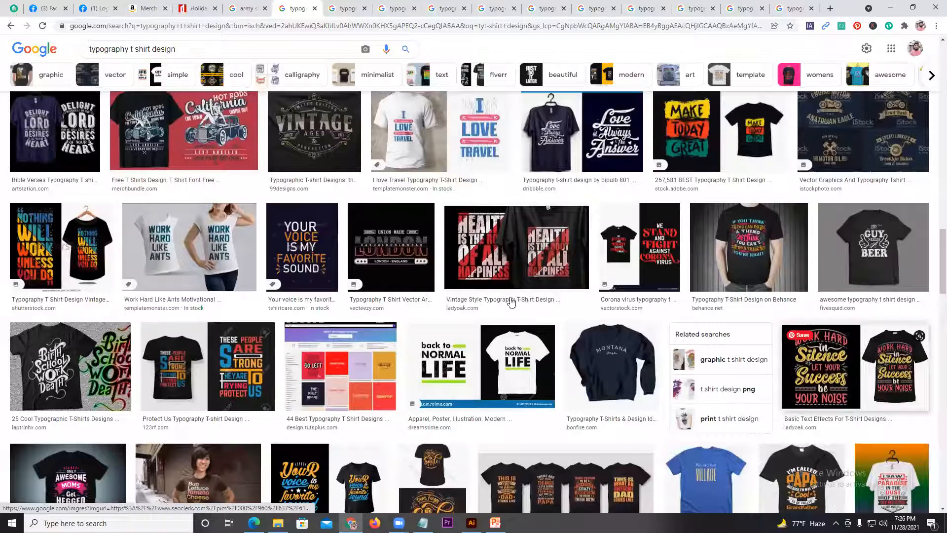
scroll(511, 303, down, 1)
drag(938, 299, 939, 340)
right_click(797, 171)
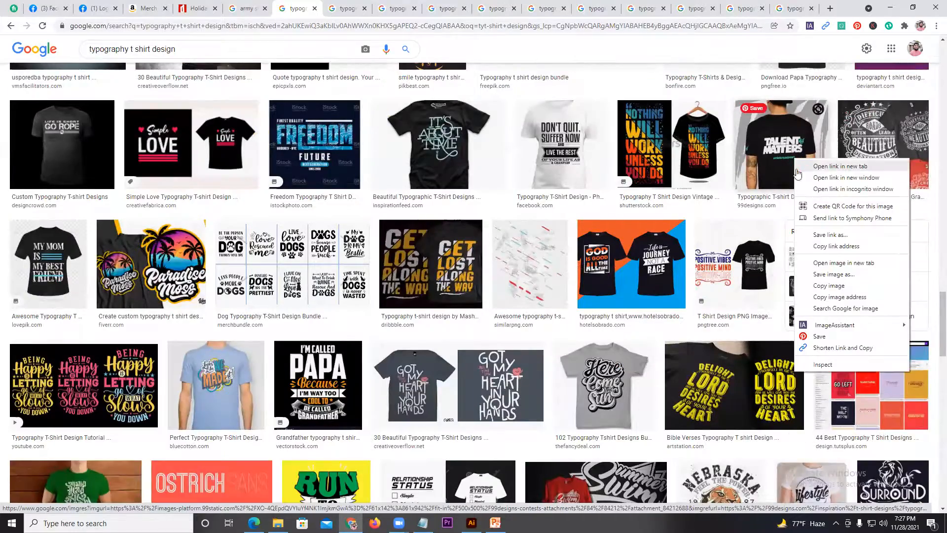
click(798, 169)
- Open the Freepik "Life Is Simple" typography design from further down the results in a new tab
scroll(901, 345, down, 2)
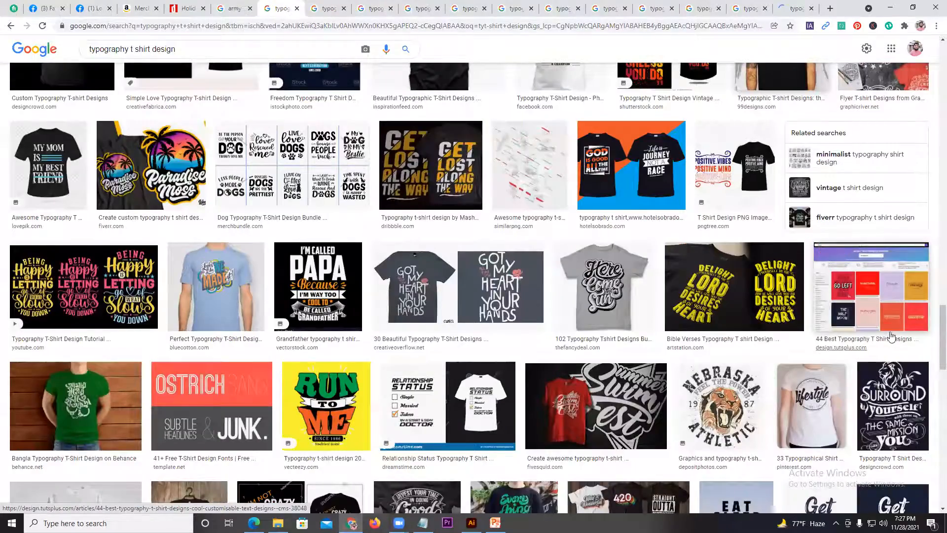
scroll(891, 336, down, 5)
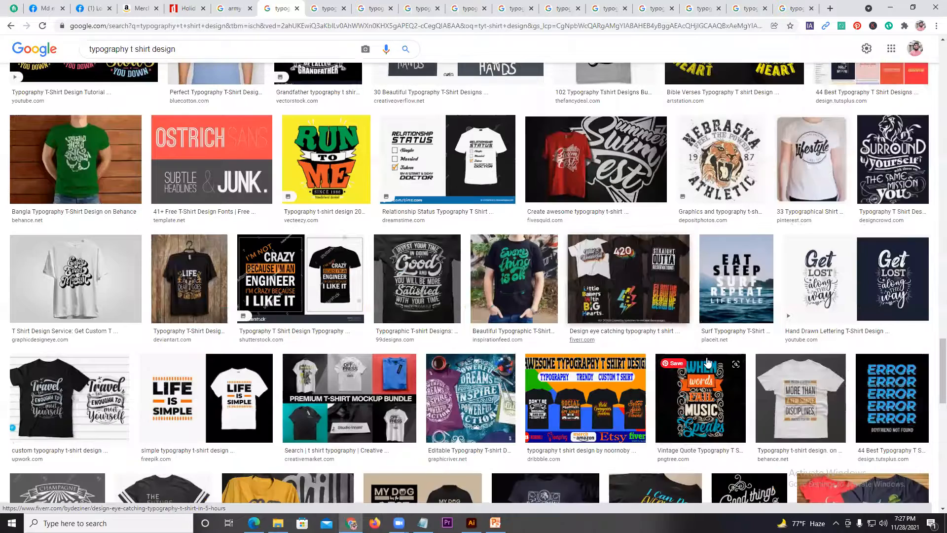
scroll(256, 340, down, 1)
scroll(199, 291, down, 1)
right_click(199, 292)
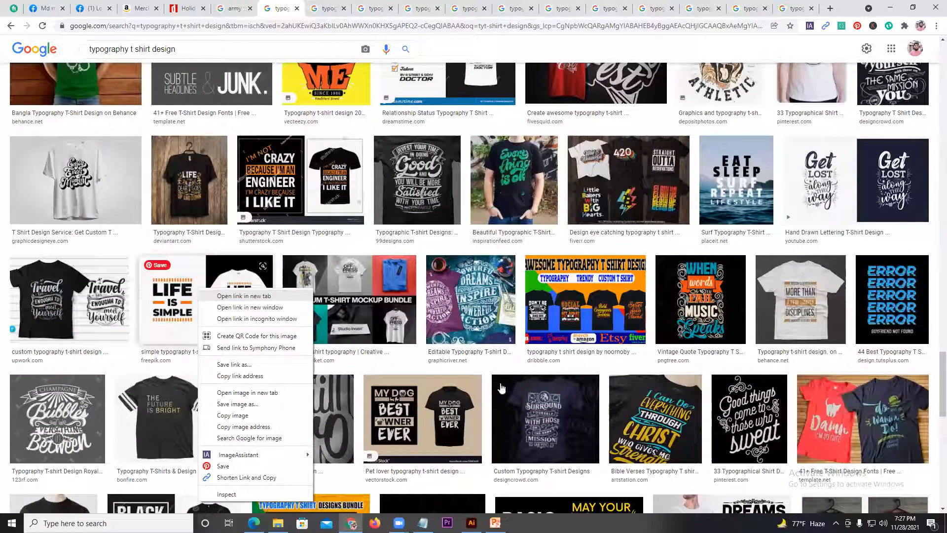
click(243, 296)
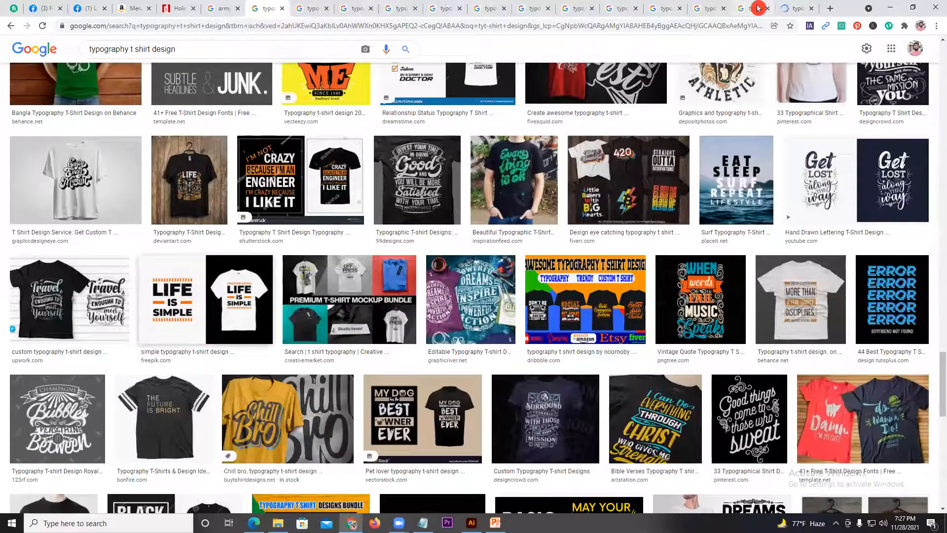
- Switch to the "Life Is Simple" design's tab and look through the design and its related images
click(786, 7)
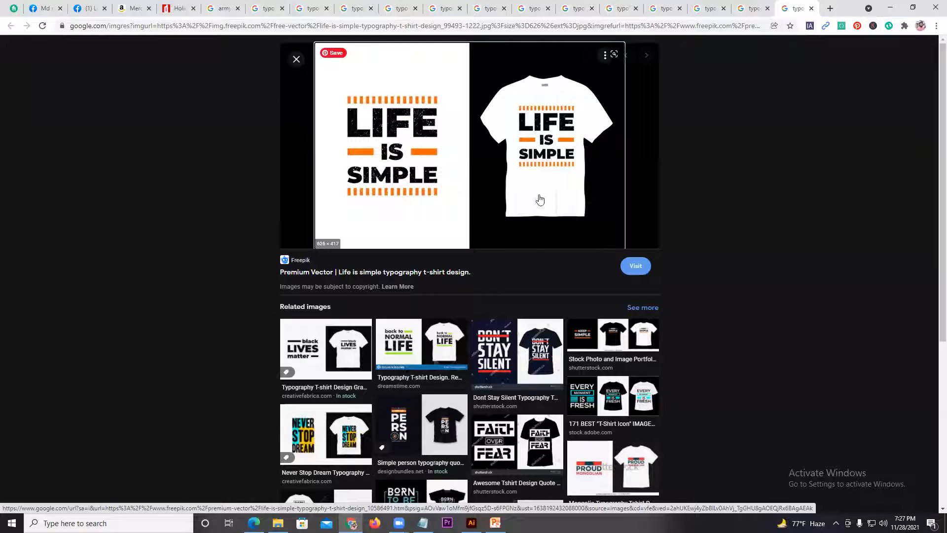
scroll(474, 204, down, 2)
scroll(445, 262, up, 2)
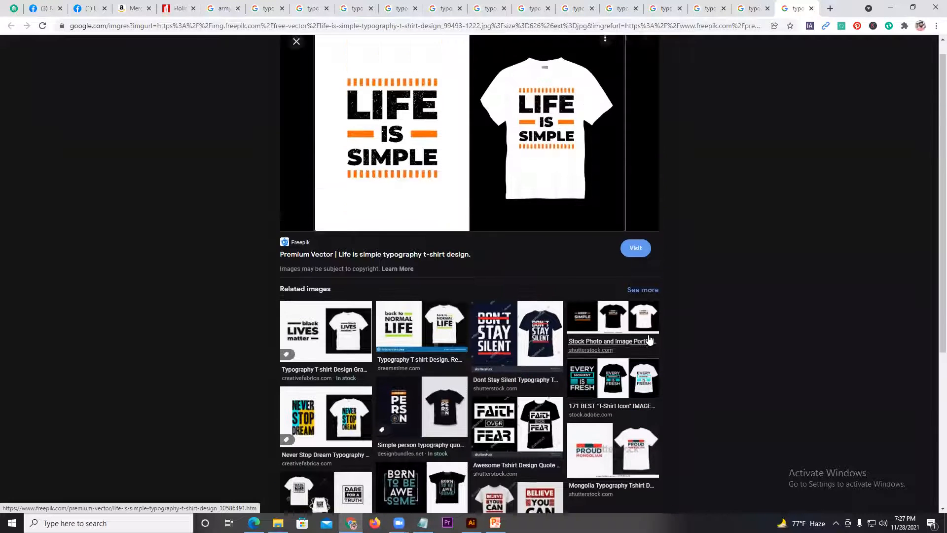
scroll(446, 261, down, 4)
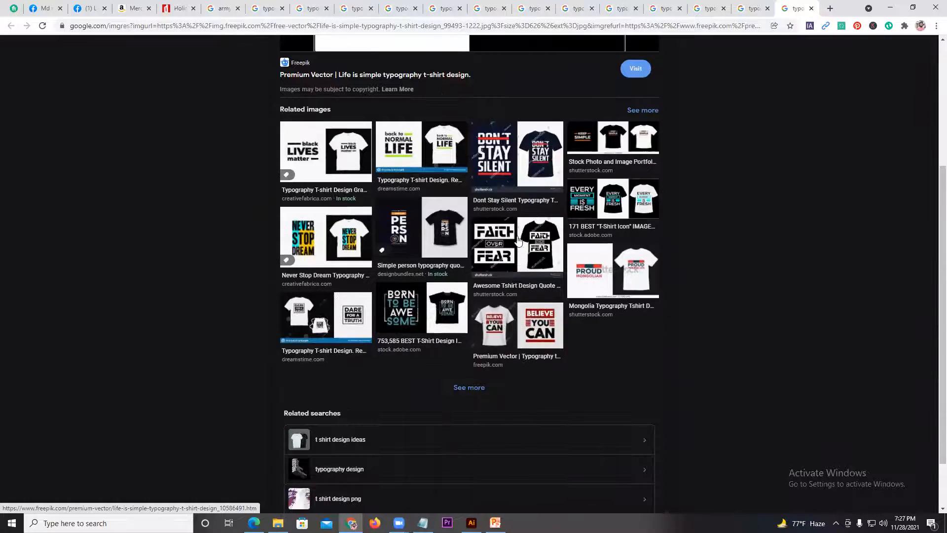
scroll(536, 171, up, 3)
click(529, 256)
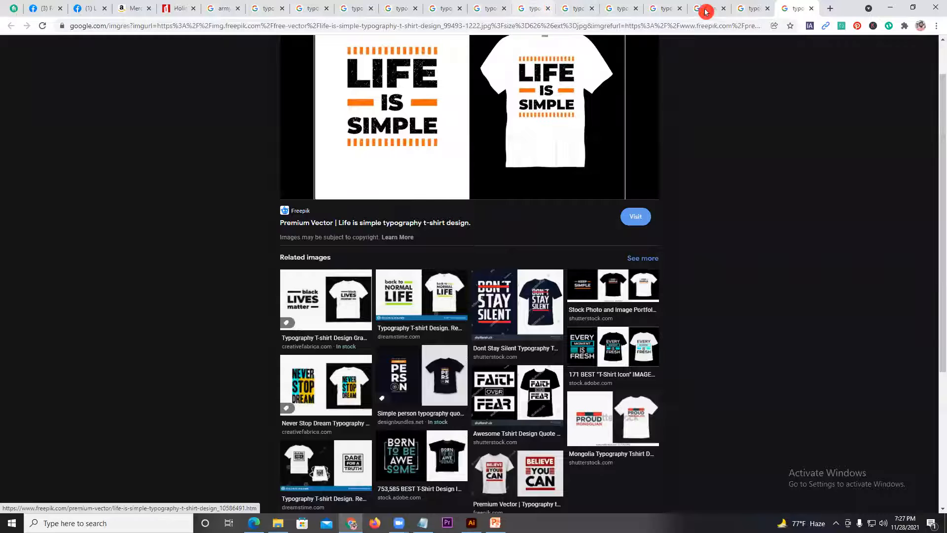
- Switch to the "Talent Matters" design's tab and examine the T-shirt and its related images
click(751, 9)
scroll(475, 222, down, 7)
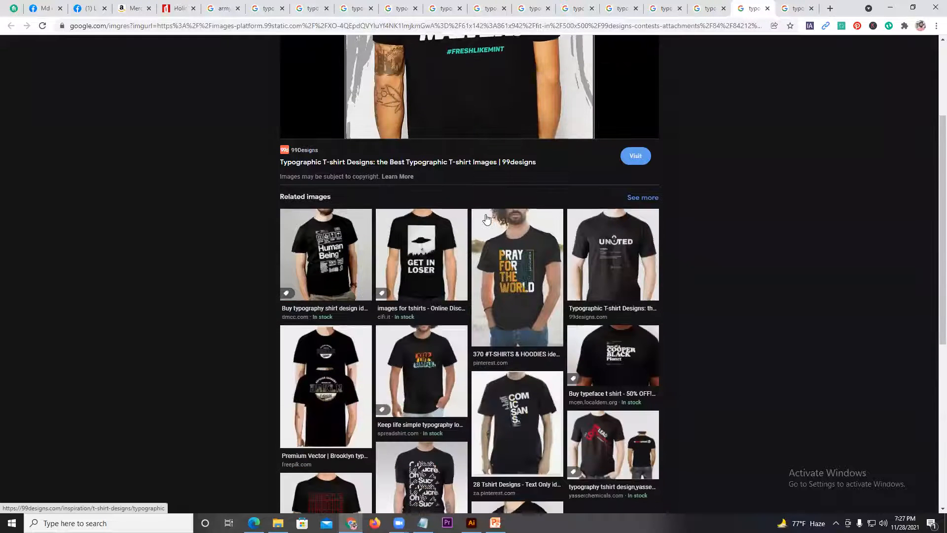
scroll(473, 206, down, 3)
scroll(473, 205, up, 3)
scroll(473, 205, up, 1)
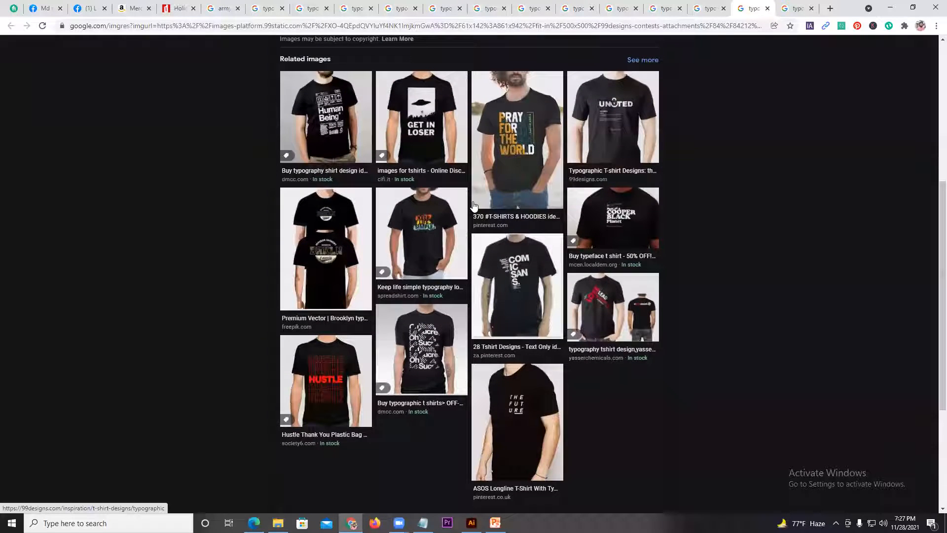
scroll(473, 202, up, 4)
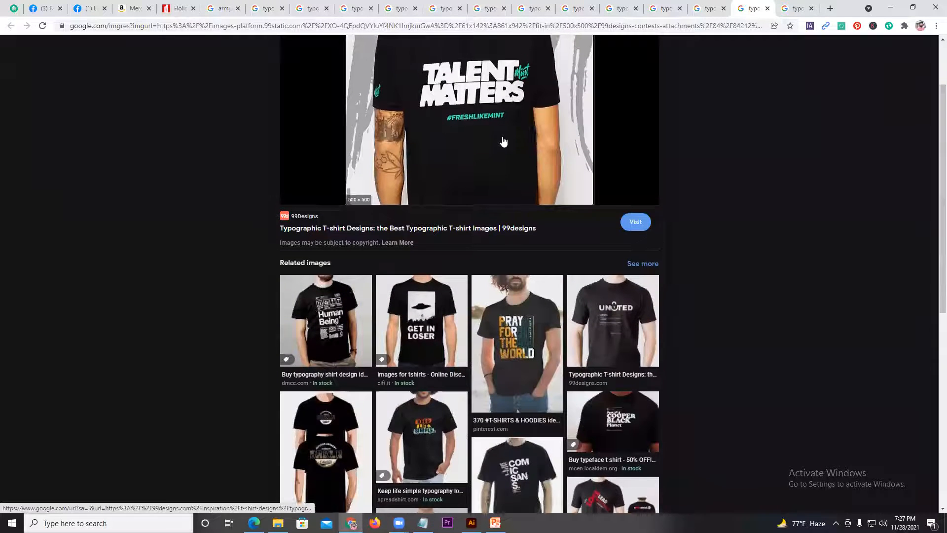
scroll(504, 142, up, 2)
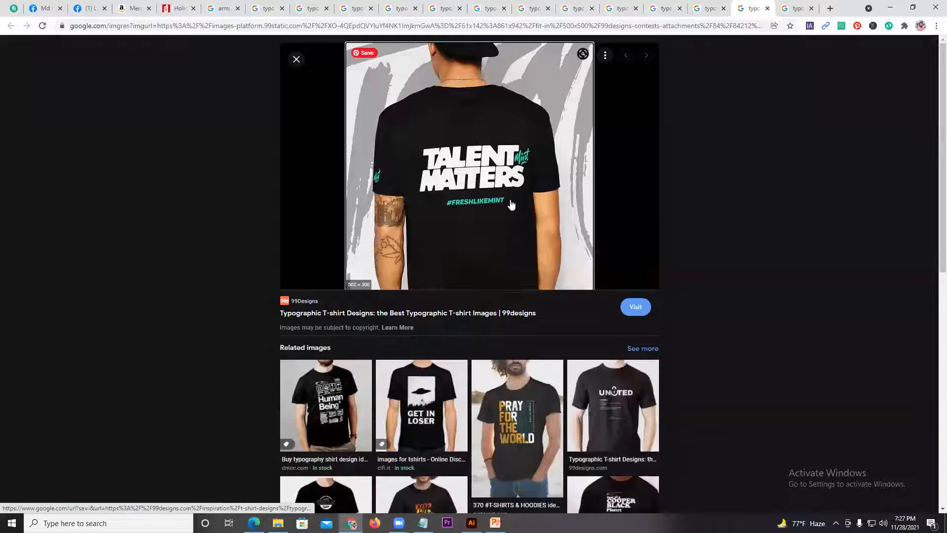
- View the other opened designs in their tabs, including Surfing Lifestyle and the "Being Happy" T-shirt
click(710, 8)
click(646, 8)
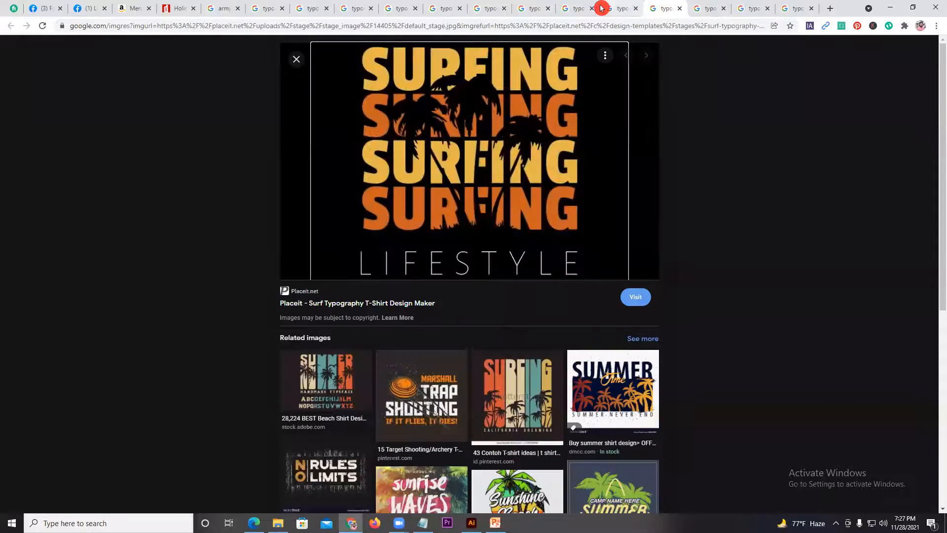
click(604, 8)
click(537, 8)
click(482, 8)
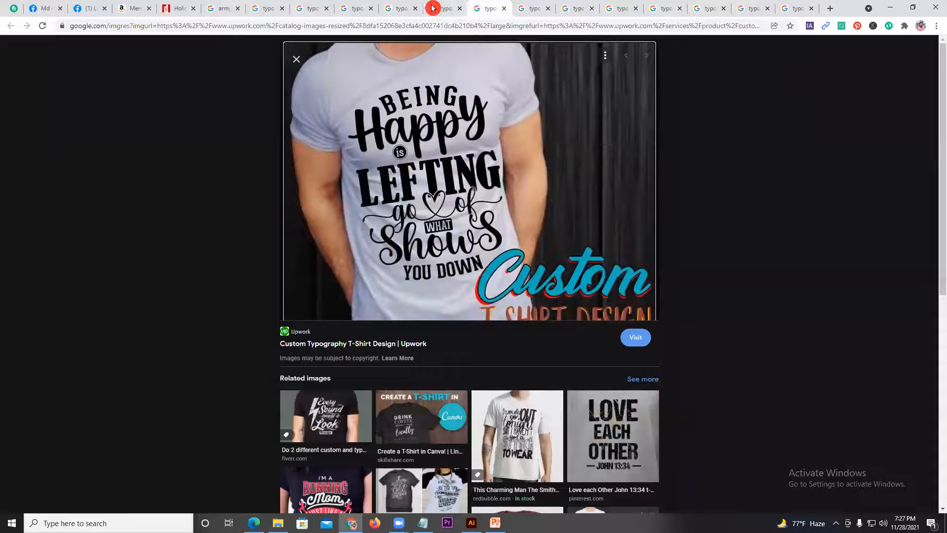
- Switch to the "Coffee Because Monday Happens" tab and look through the design's related images
click(434, 9)
scroll(710, 163, down, 2)
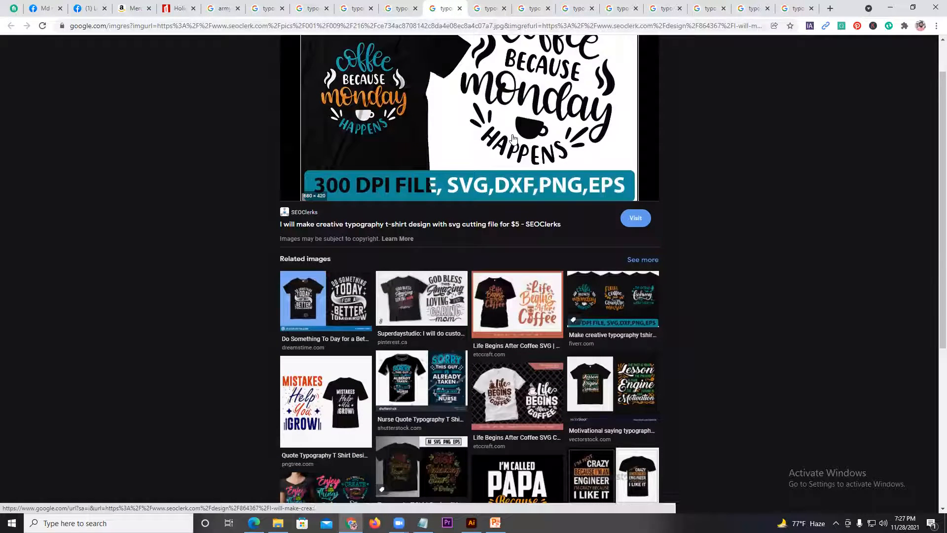
scroll(630, 218, down, 3)
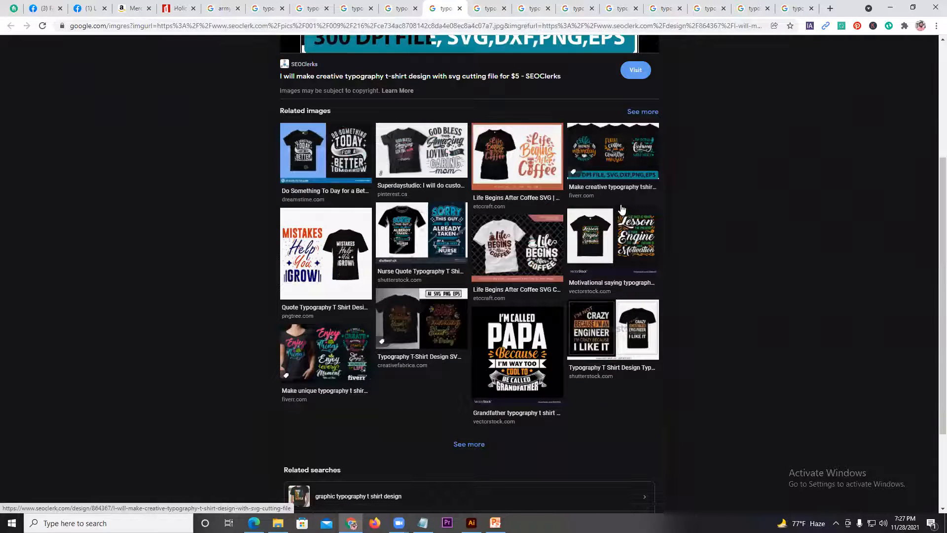
- Open the related "I'm Called Papa" grandfather design and examine its typography, colors and related images
click(491, 334)
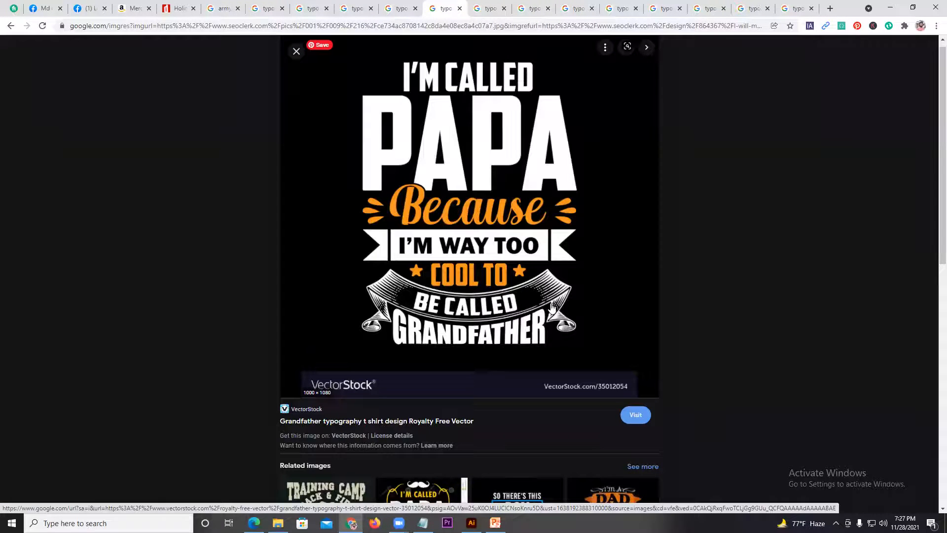
scroll(552, 308, down, 4)
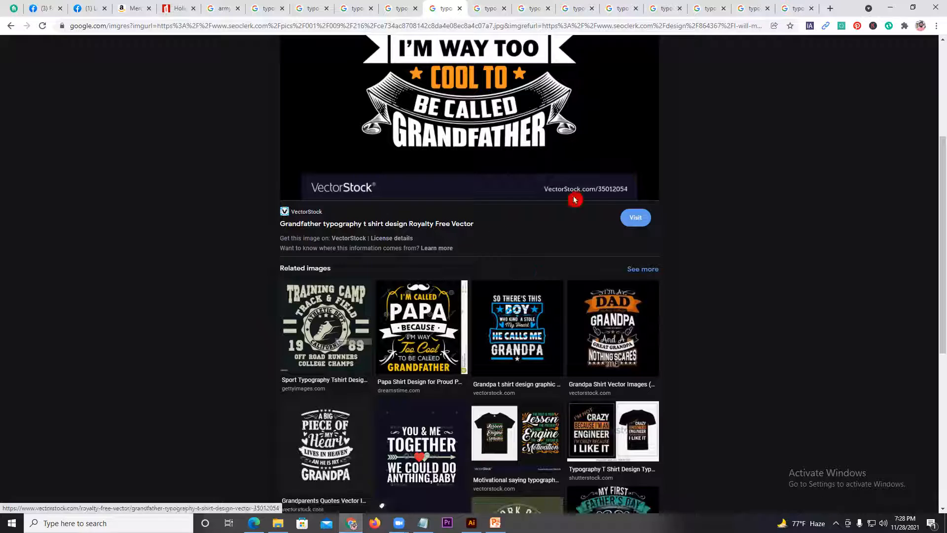
scroll(526, 213, up, 3)
scroll(526, 213, up, 2)
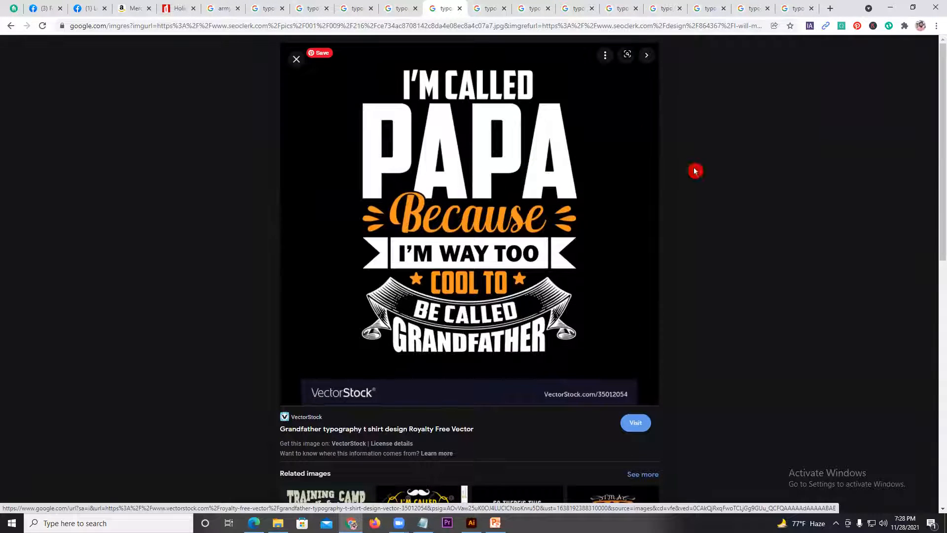
- Close the surplus typography T-shirt design tabs and return to the "Life is Simple" design
click(395, 7)
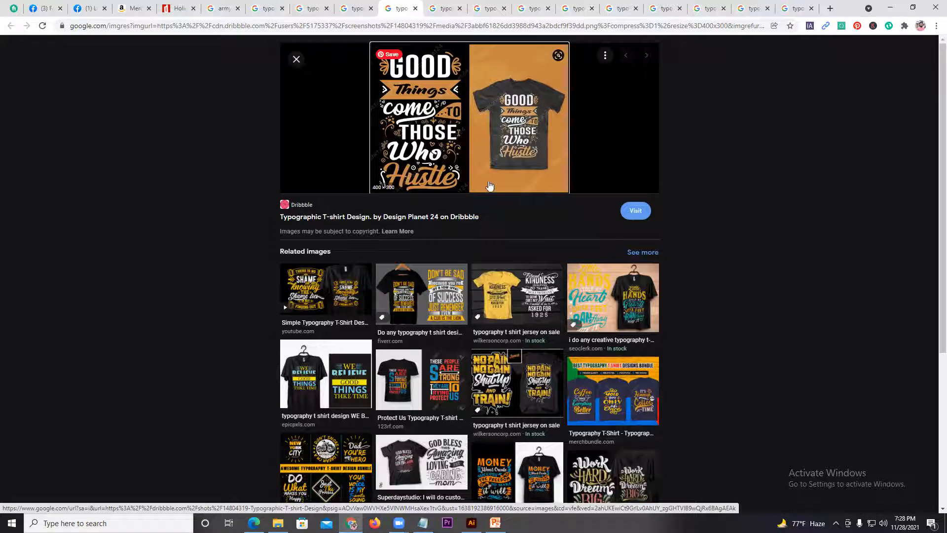
click(346, 8)
click(371, 10)
click(372, 10)
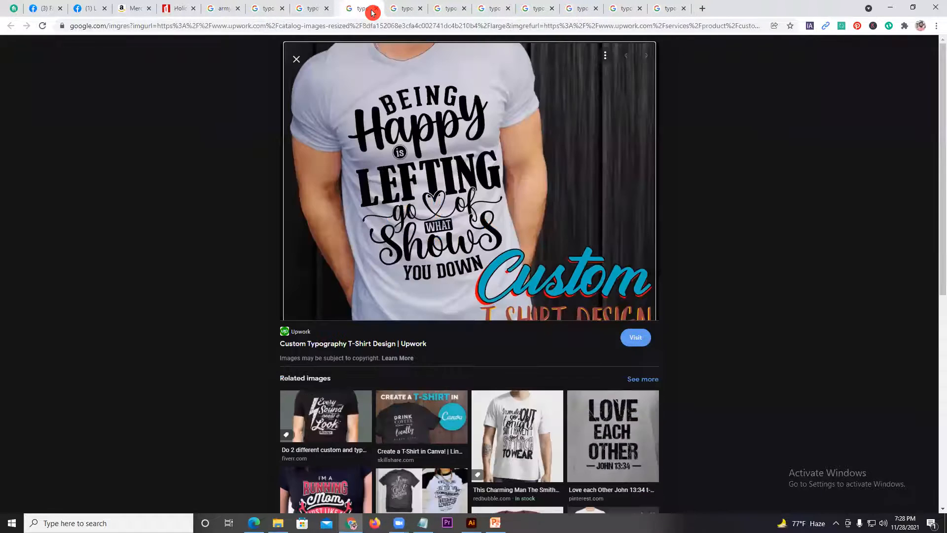
click(372, 10)
click(372, 10)
click(371, 10)
click(371, 9)
click(371, 10)
click(371, 9)
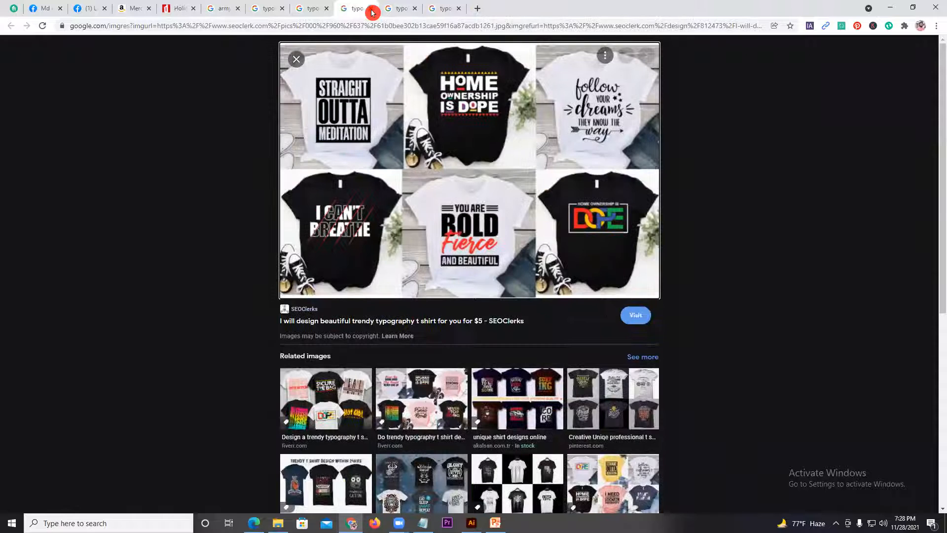
click(371, 10)
click(371, 10)
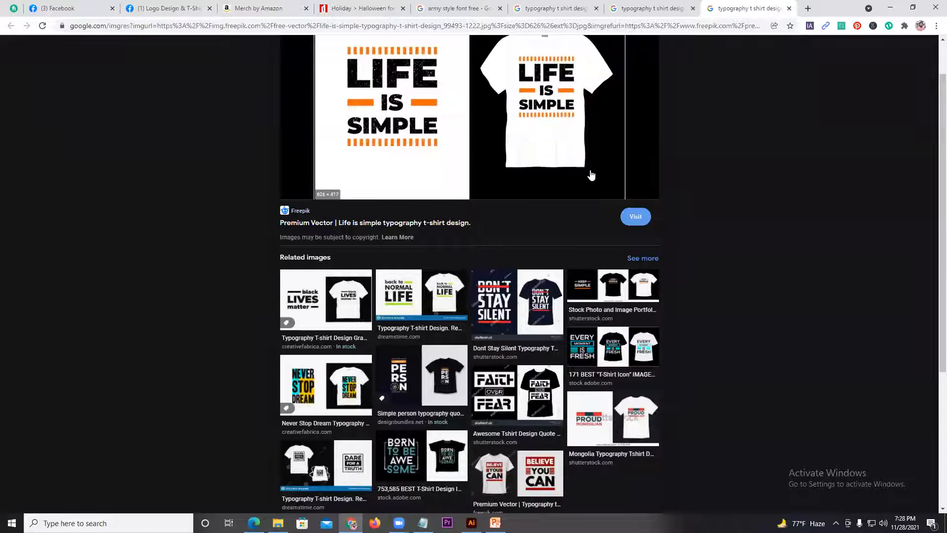
scroll(543, 183, up, 1)
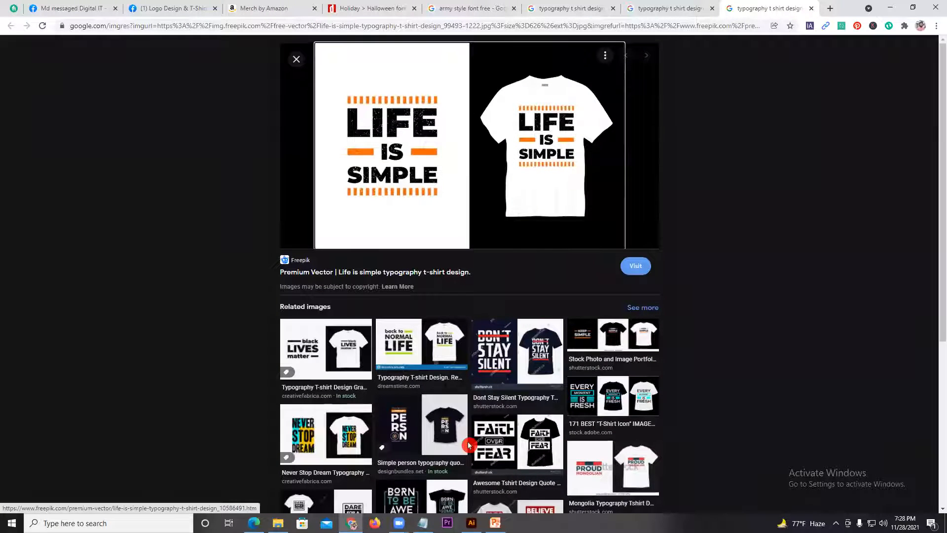
- Switch to Illustrator and start a new document named "T-shitr Design"
click(471, 523)
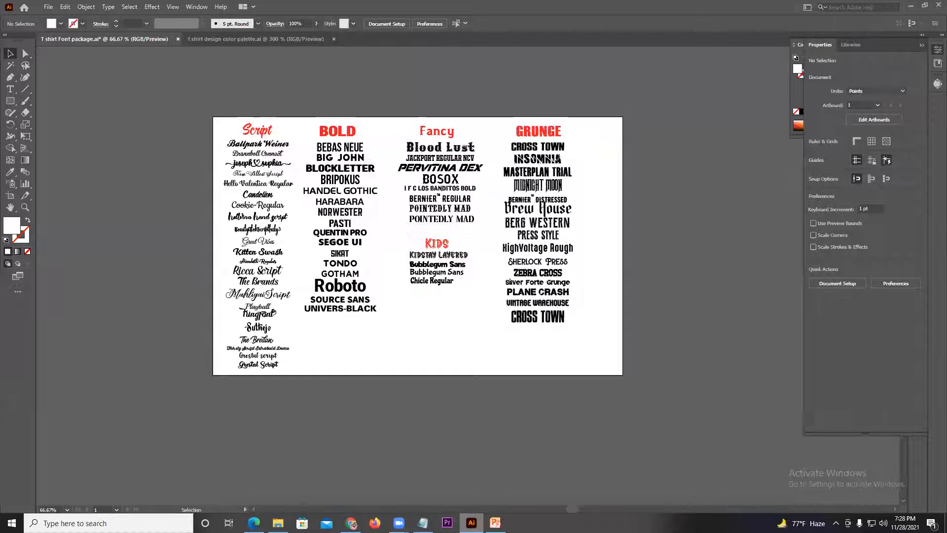
click(45, 9)
click(60, 26)
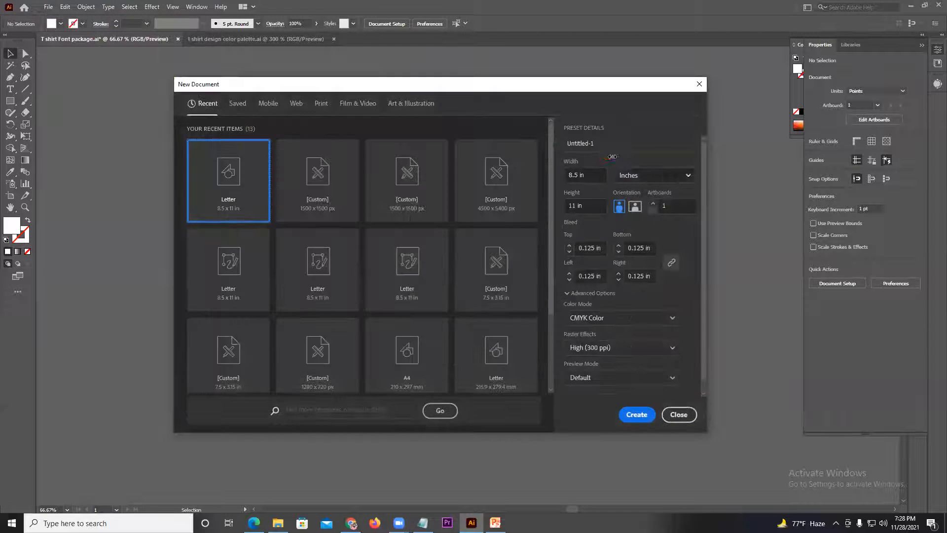
click(602, 143)
drag(594, 143, 572, 143)
text(T-shitr Design)
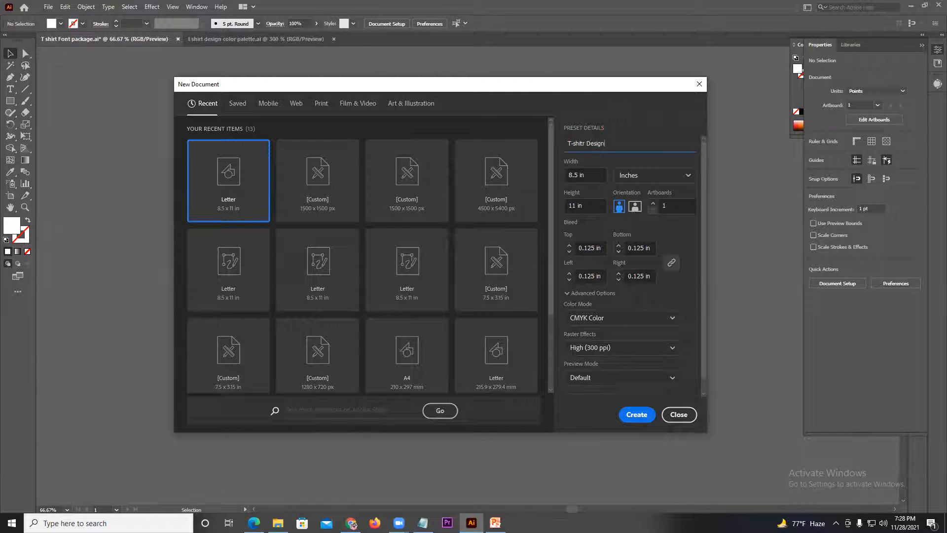
- Set the new document's units to pixels, its width to 4500 px and its height to 5400 px
click(662, 177)
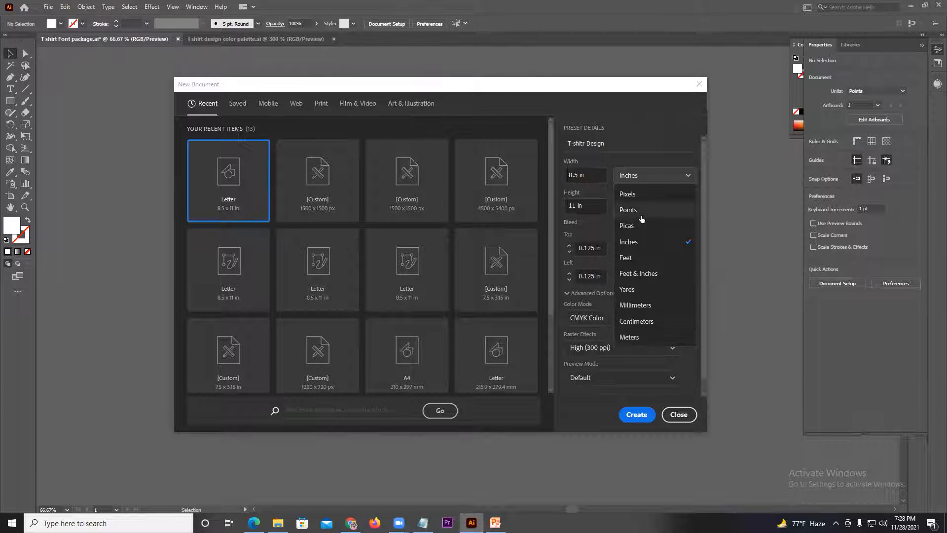
click(638, 193)
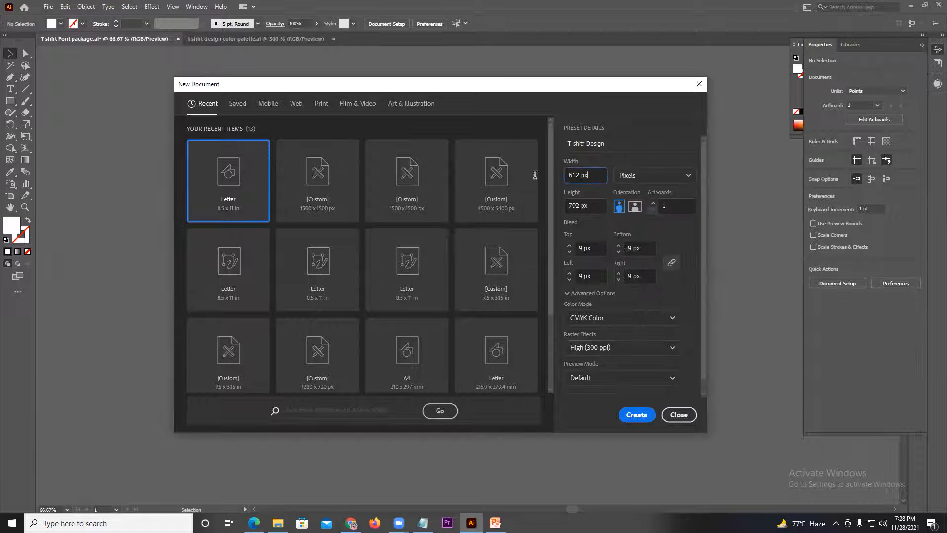
double_click(571, 173)
text(4500)
double_click(583, 206)
text(5)
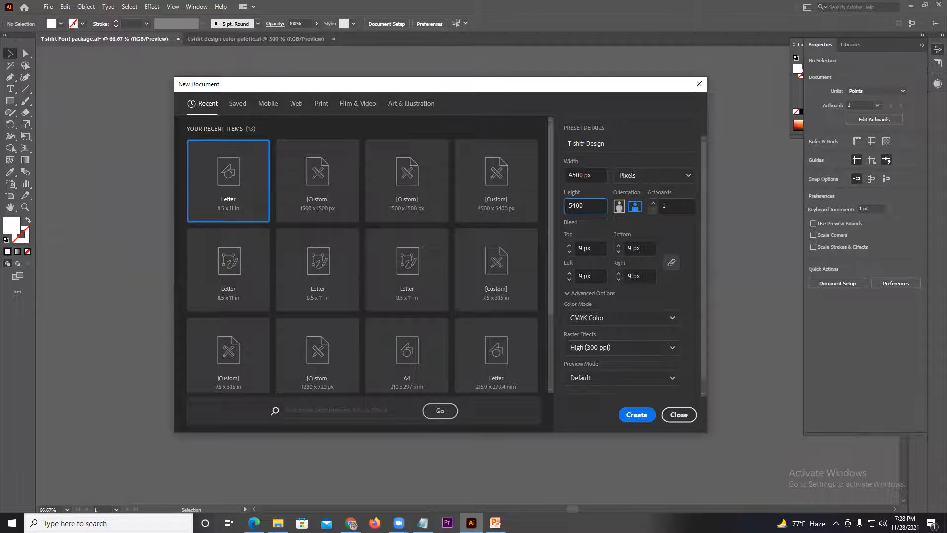
- Set all bleeds to 0 px and the color mode to RGB Color, and create the document
click(569, 280)
click(570, 280)
click(570, 279)
click(569, 279)
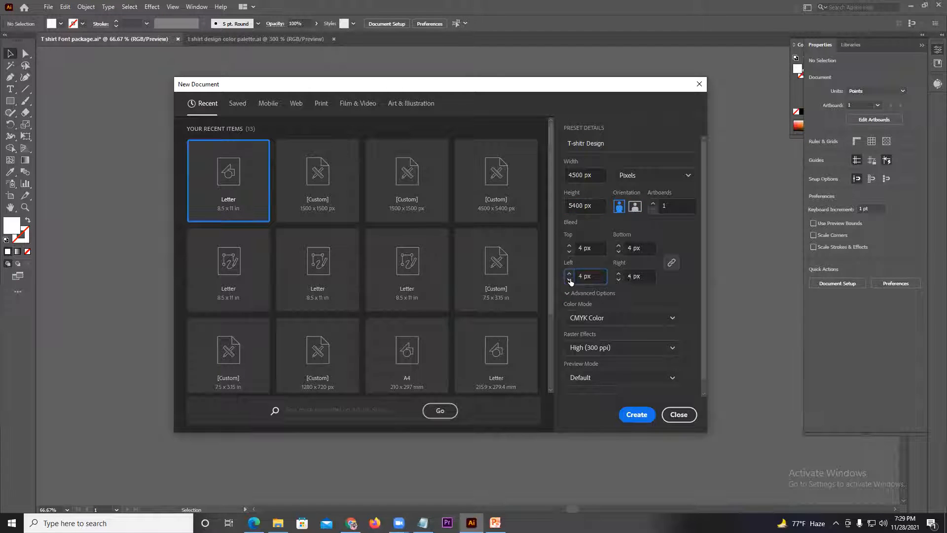
click(569, 279)
click(580, 318)
click(583, 337)
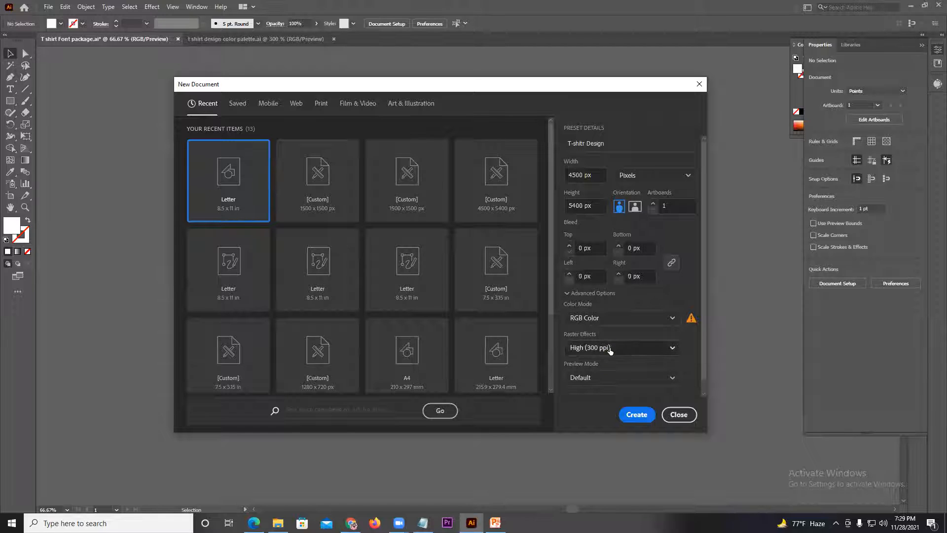
click(641, 417)
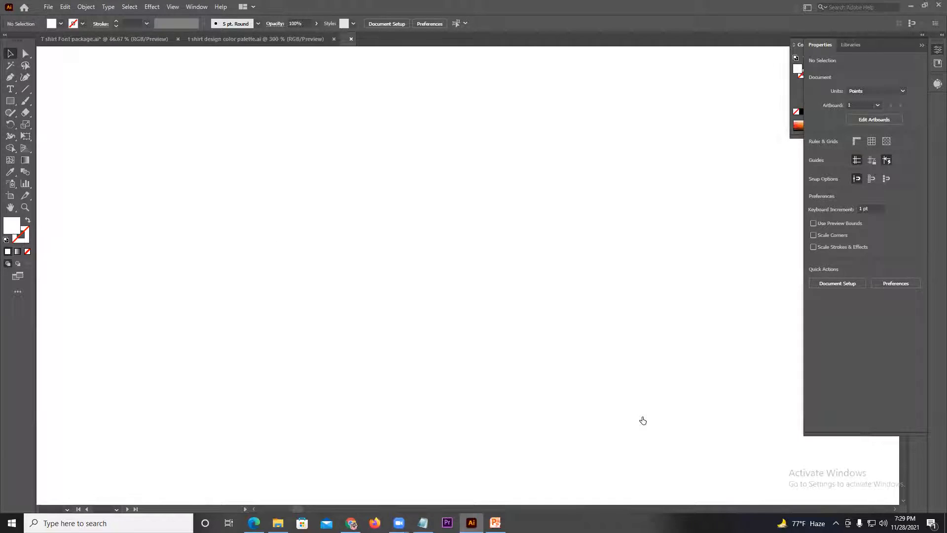
- Examine the whole blank artboard and check its dimensions with the Artboard tool
key(ctrl+minus)
key(ctrl+minus)
key(ctrl+minus)
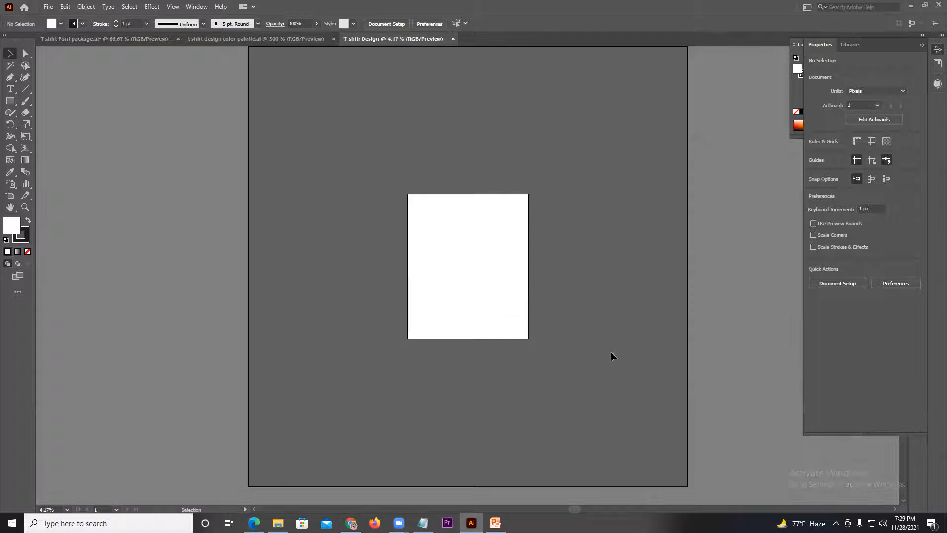
key(ctrl+plus)
key(ctrl+plus)
key(ctrl+plus)
key(ctrl+plus)
key(ctrl+plus)
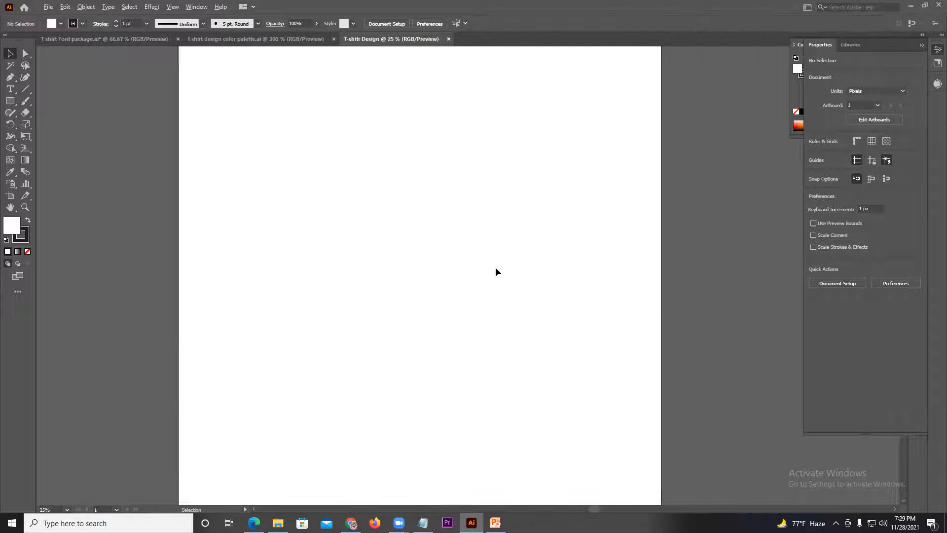
key(ctrl+minus)
key(ctrl+minus)
key(ctrl+minus)
key(ctrl+minus)
key(ctrl+minus)
key(ctrl+minus)
key(ctrl+plus)
key(ctrl+plus)
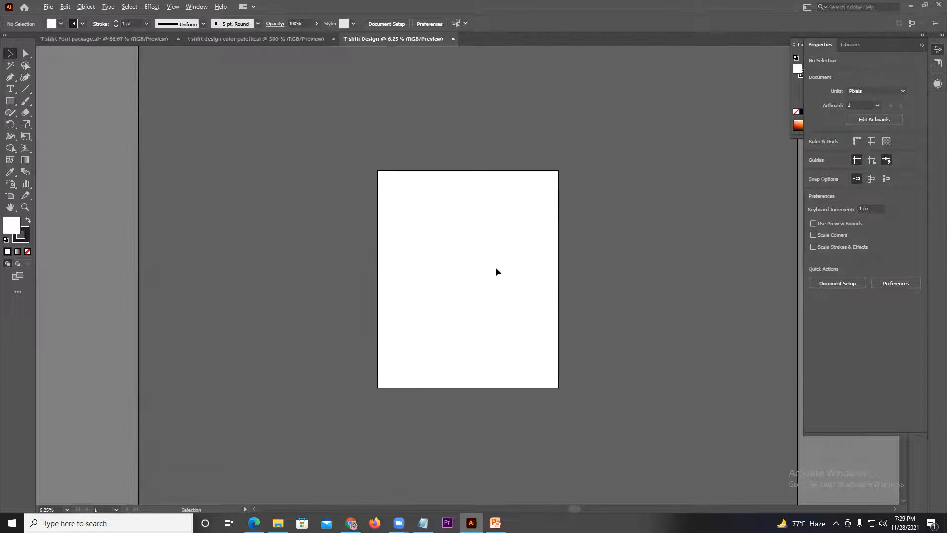
key(ctrl+plus)
click(10, 196)
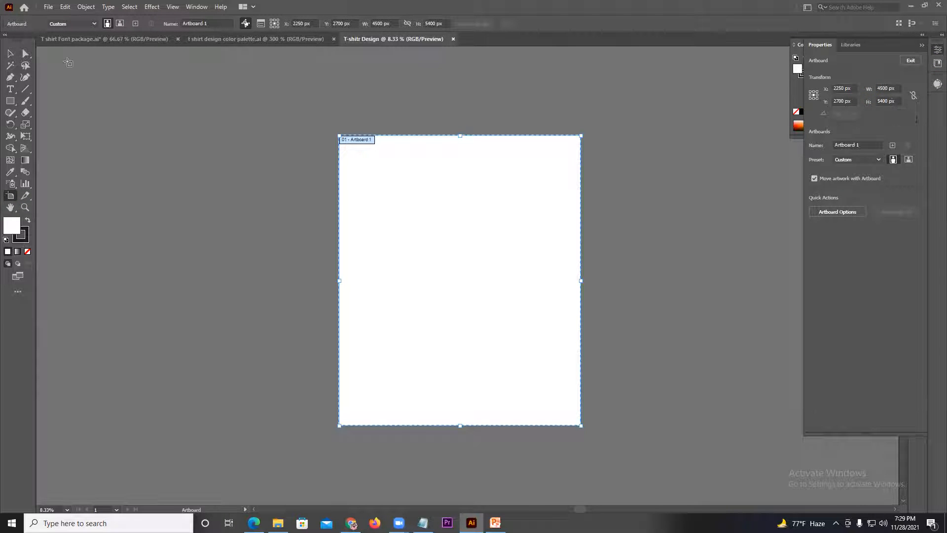
click(10, 53)
- Bring the entire font list from T shirt Font package.ai into T-shitr Design, enlarged to about 4547 px wide and placed left of the artboard
click(140, 40)
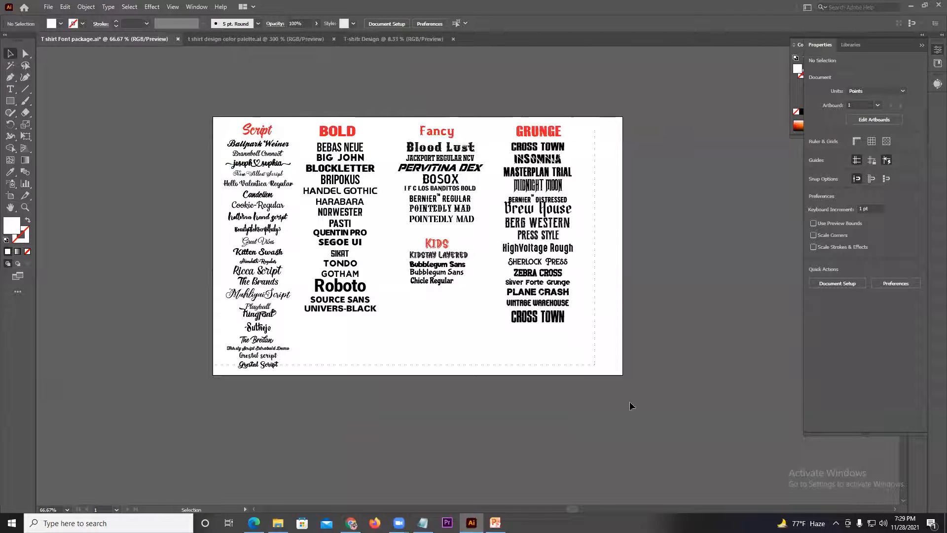
key(ctrl+a)
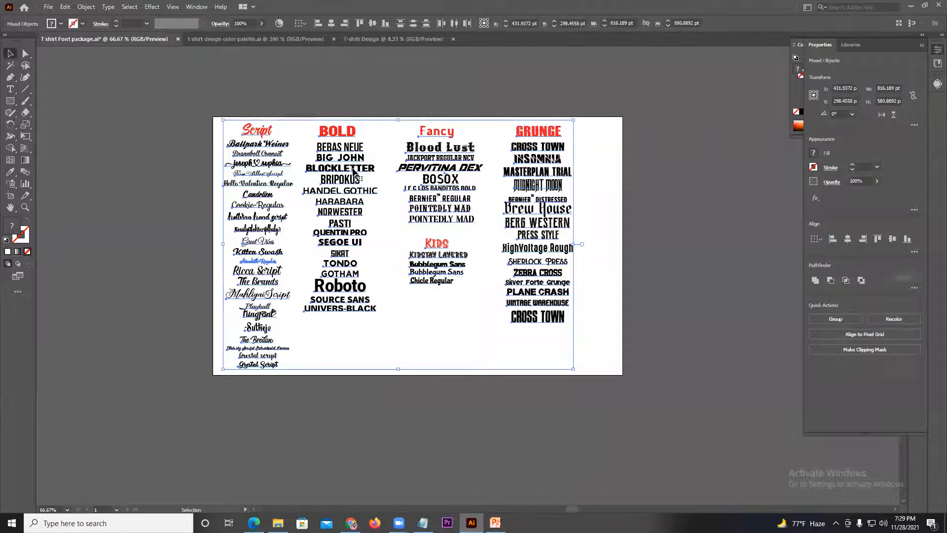
drag(362, 46, 332, 108)
drag(172, 205, 318, 112)
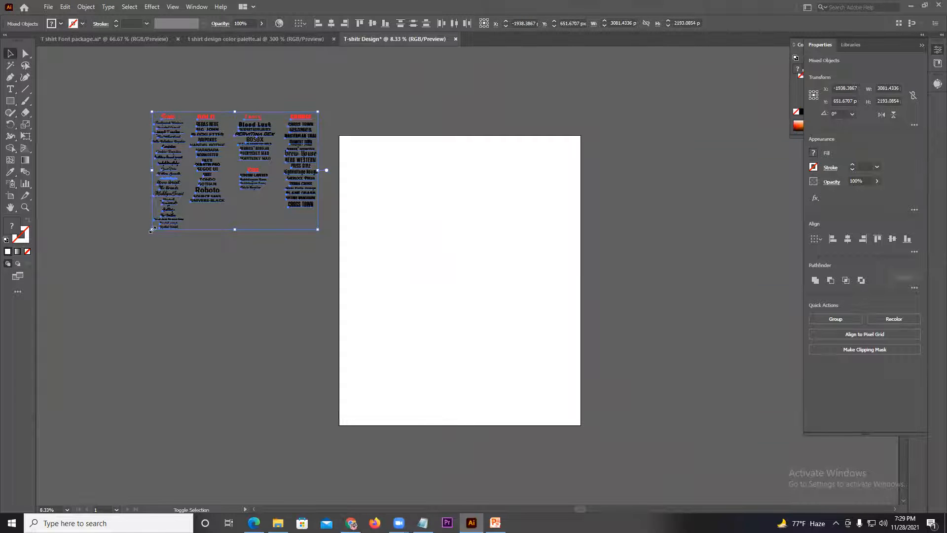
drag(80, 320, 67, 330)
drag(207, 203, 216, 242)
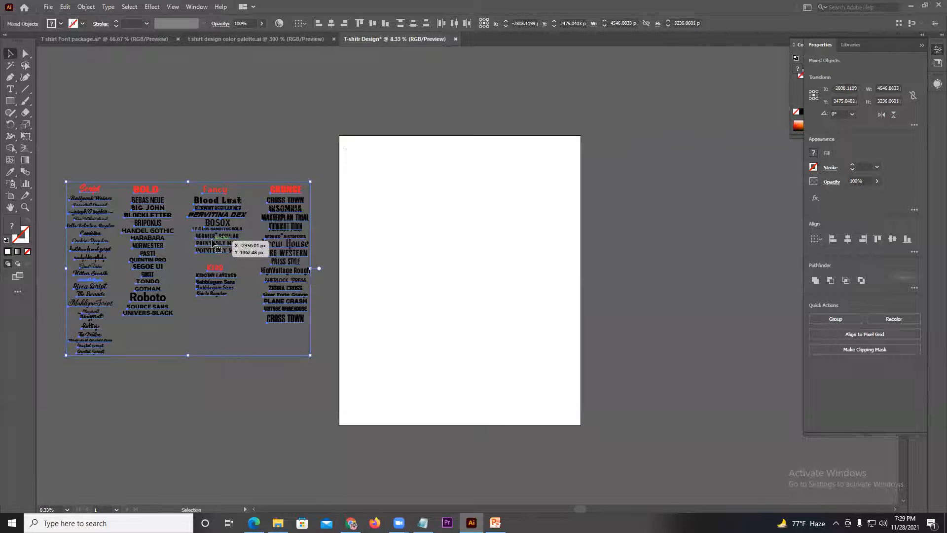
click(186, 144)
- Bring the whole color palette from t shirt design color palette.ai into T-shitr Design and place it right of the artboard
click(247, 39)
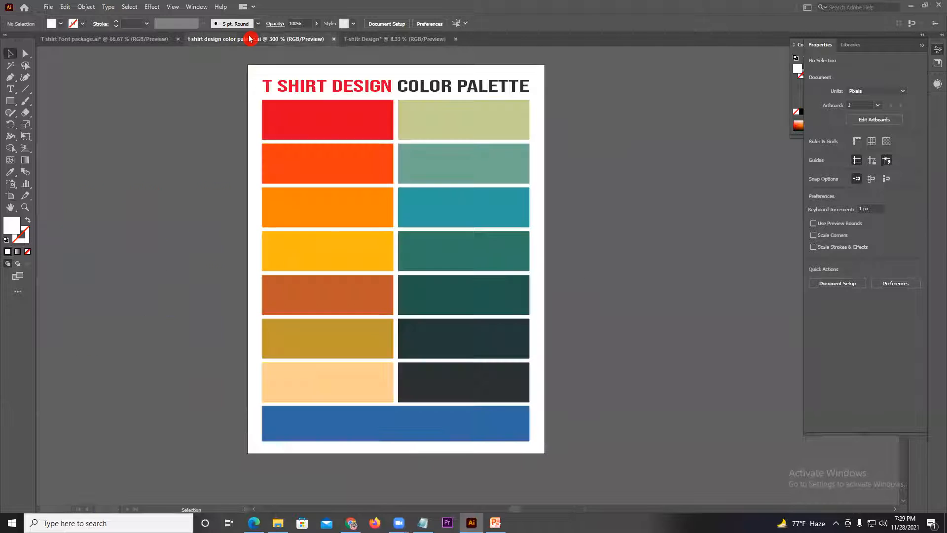
drag(227, 90, 498, 455)
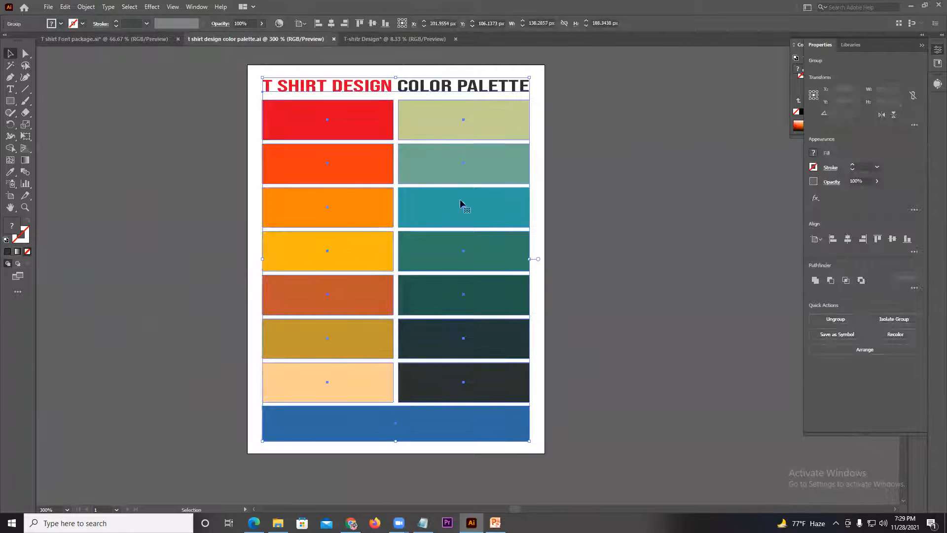
drag(352, 167, 579, 326)
drag(615, 282, 635, 275)
click(623, 170)
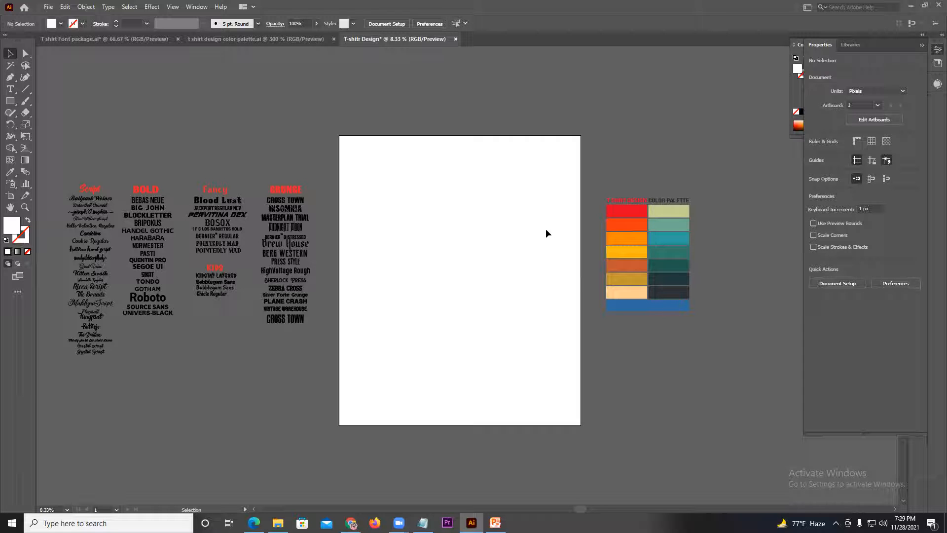
click(10, 90)
click(419, 215)
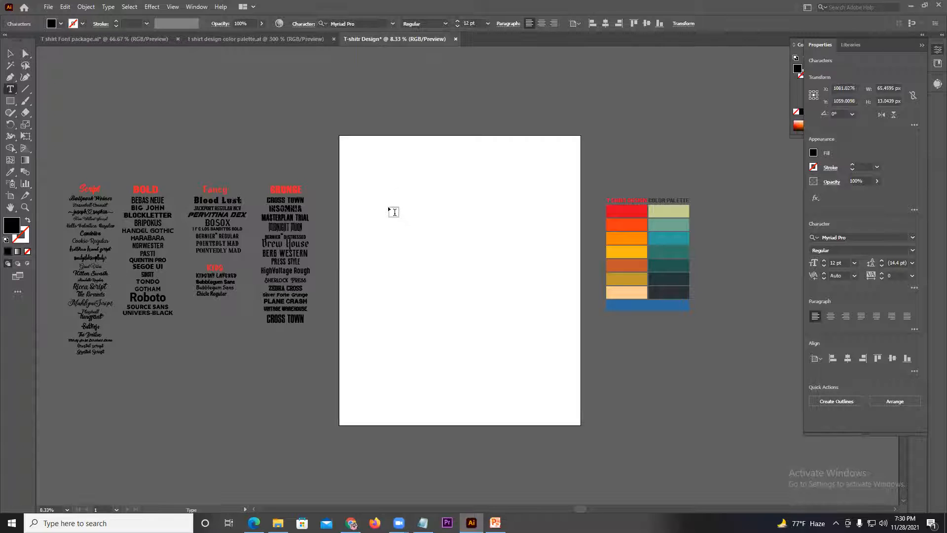
key(Escape)
click(8, 50)
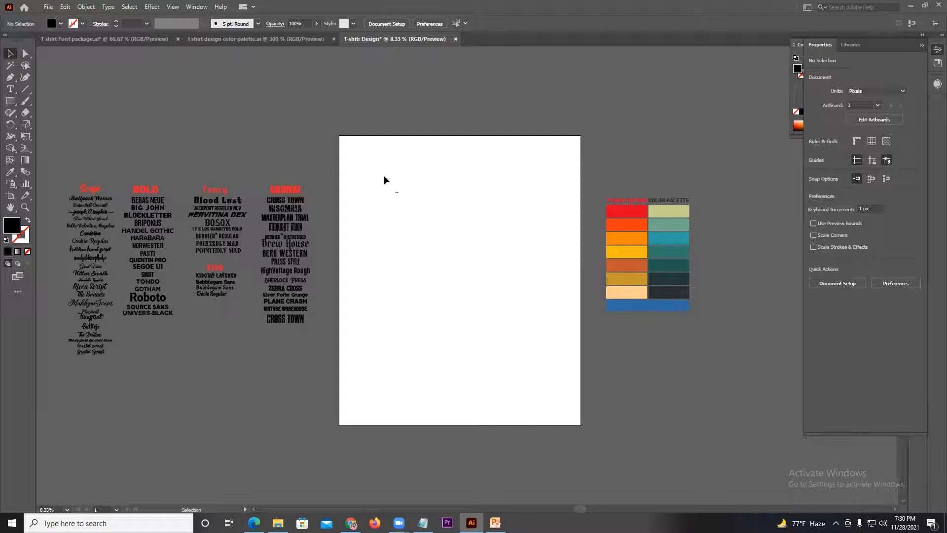
drag(384, 177, 424, 222)
key(Delete)
- Place a point text in the artboard's upper left area and set its font size to 300 pt
click(10, 89)
click(376, 202)
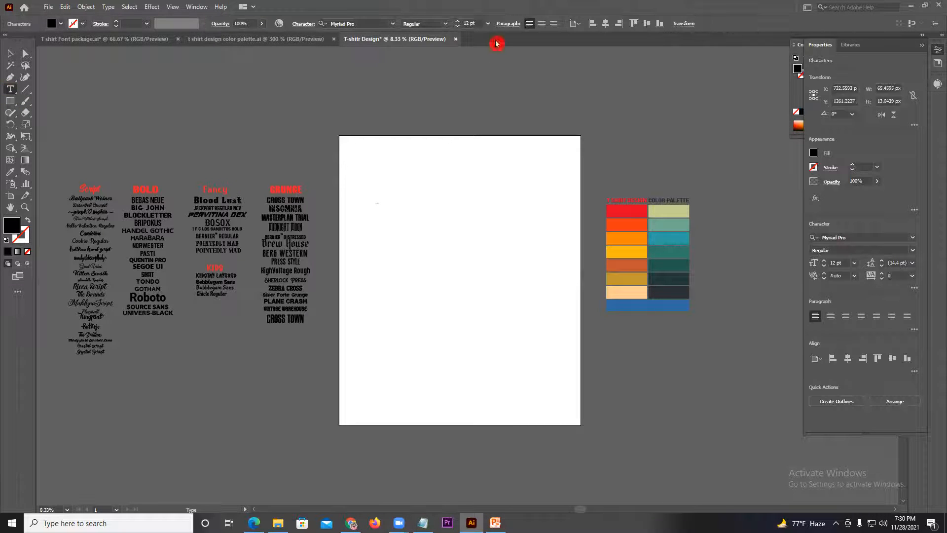
click(488, 24)
click(496, 203)
click(471, 24)
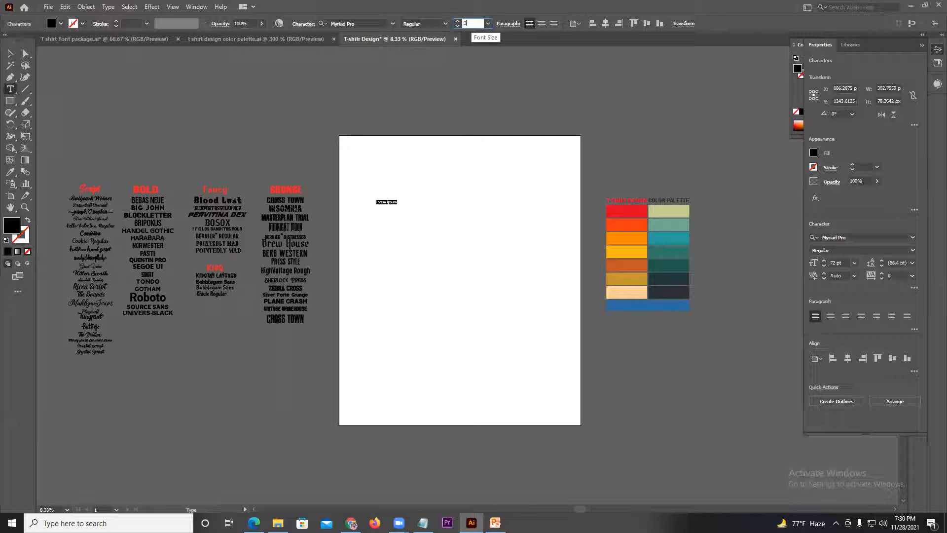
key(Return)
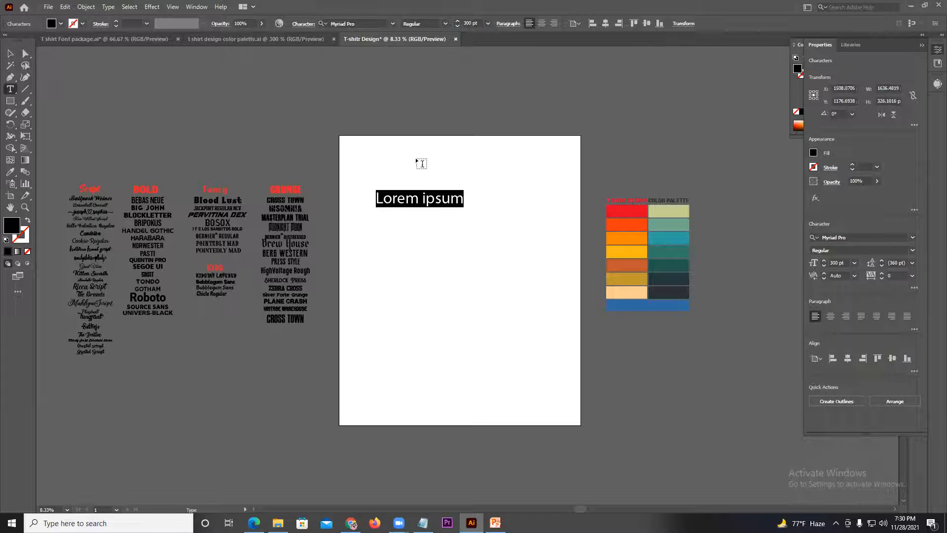
- Replace the placeholder text with "now it's time to change" and move it slightly down and right, near the artboard's horizontal center
triple_click(390, 195)
text(now )
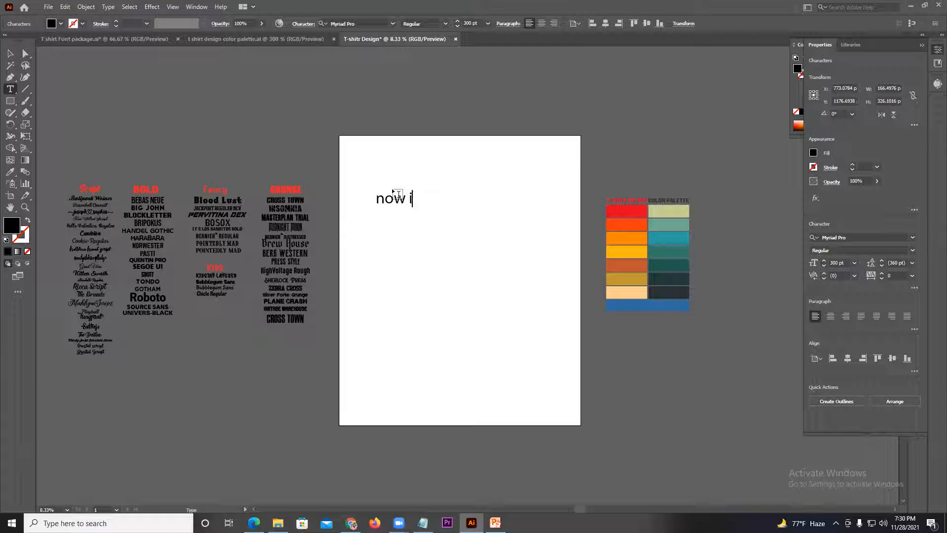
text(it's )
text(time to chang)
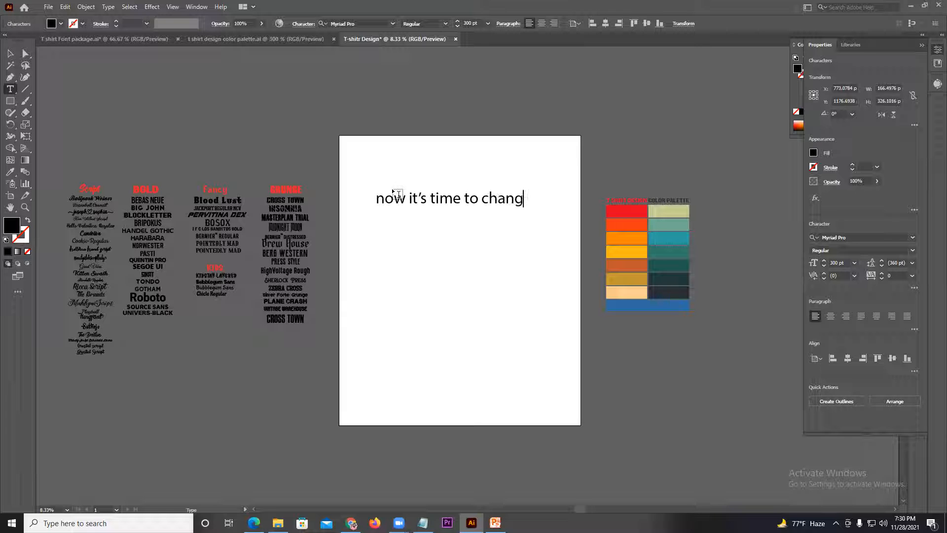
click(10, 53)
click(481, 202)
drag(481, 202, 490, 232)
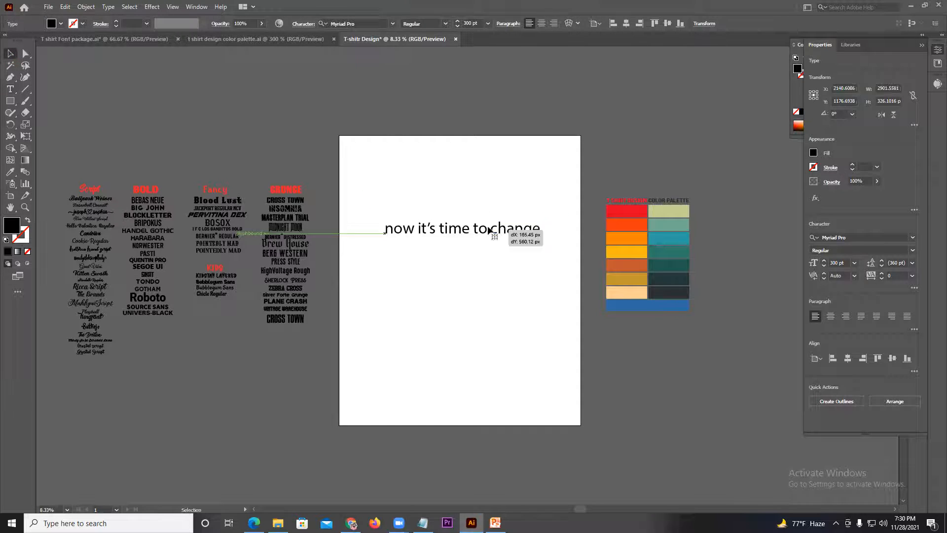
click(468, 197)
click(469, 228)
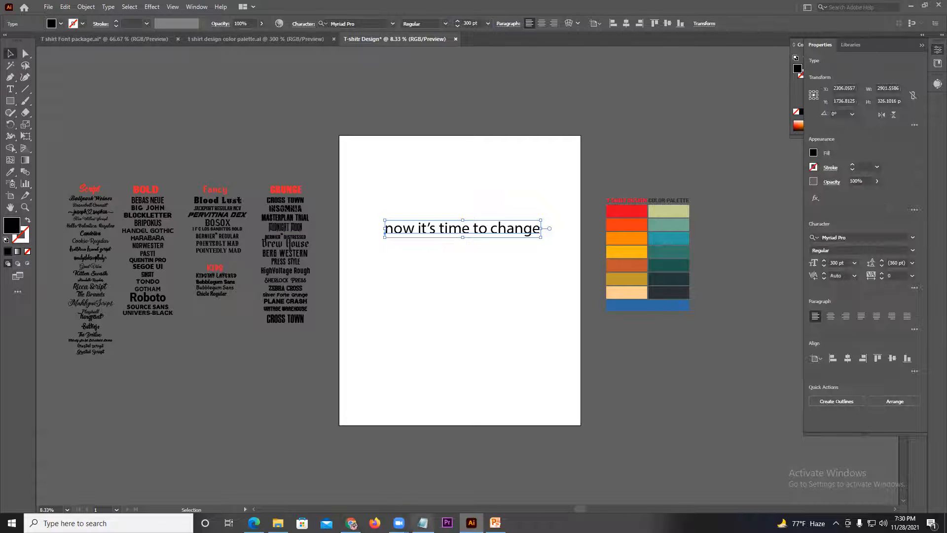
- Glance at the "LIFE IS SIMPLE" reference in the browser, return to Illustrator and move the text line lower on the artboard
click(351, 523)
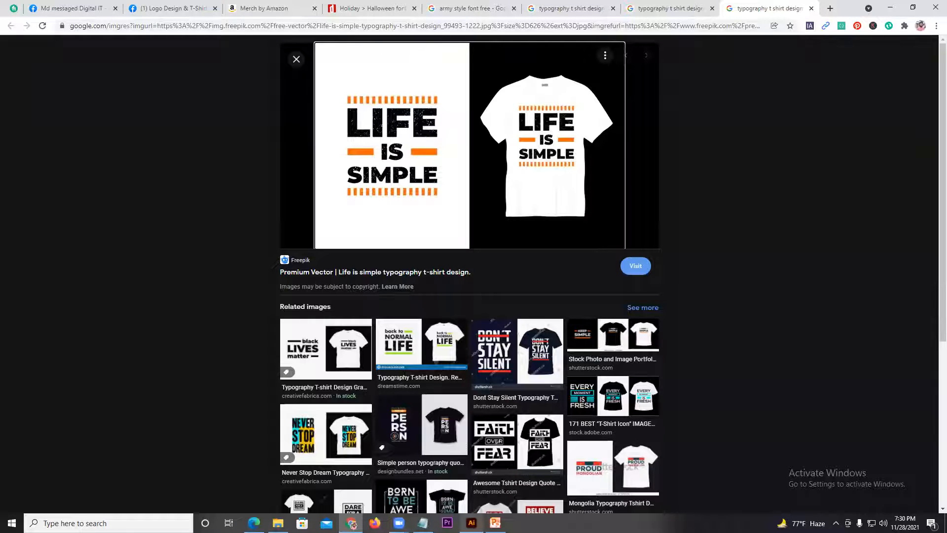
click(471, 523)
drag(442, 235, 439, 270)
scroll(438, 289, up, 2)
- Try converting the text line to uppercase with Change Case, and undo it
click(127, 9)
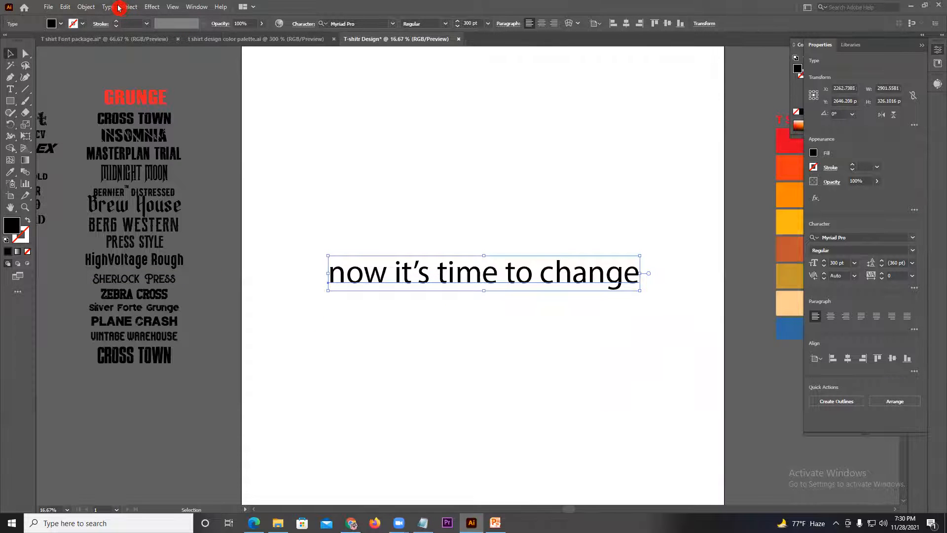
click(109, 7)
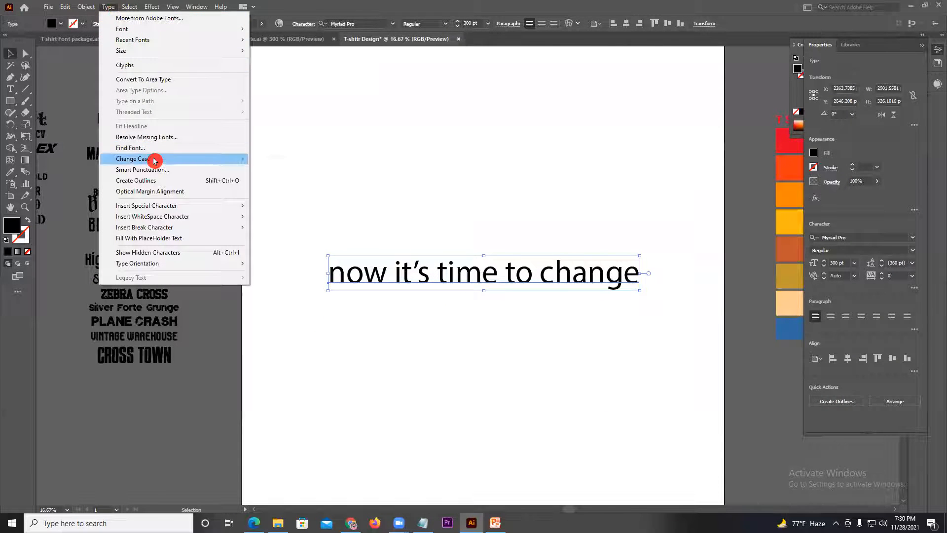
mouse_move(232, 160)
click(286, 158)
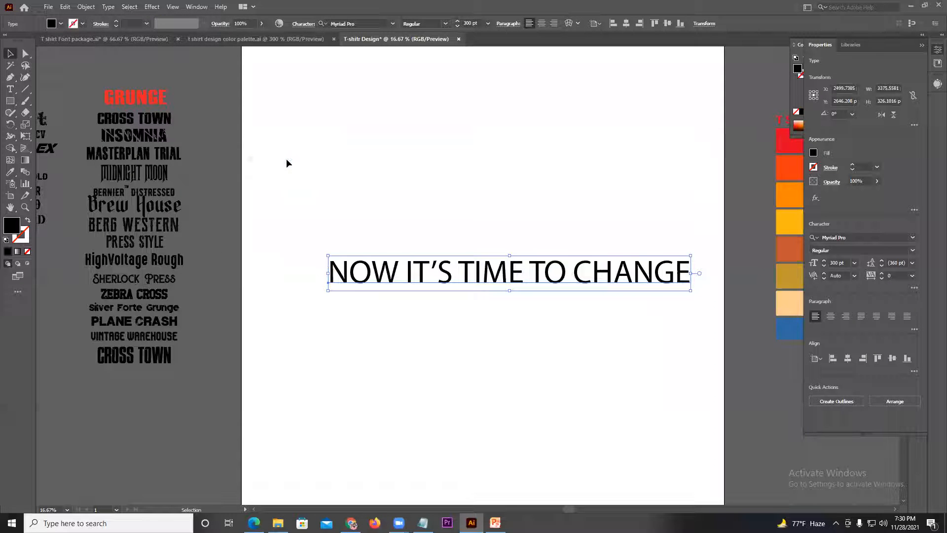
key(ctrl+z)
- Apply All Caps formatting to the text line and center it roughly across the artboard
click(915, 285)
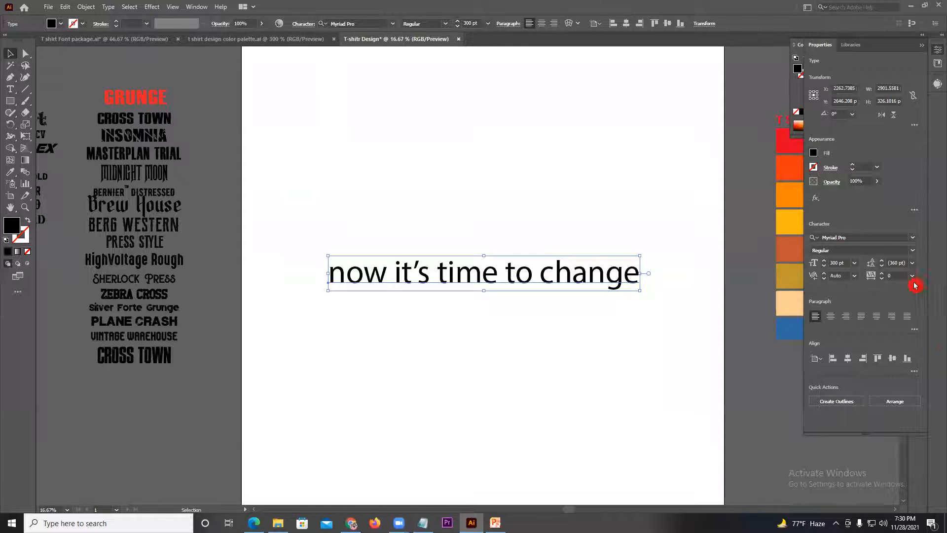
click(915, 288)
click(814, 391)
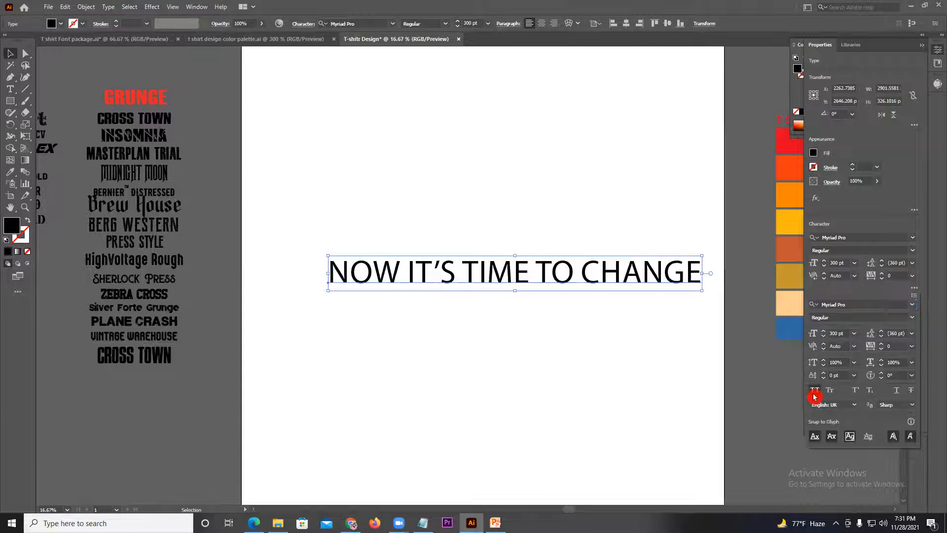
click(544, 277)
drag(542, 275, 524, 281)
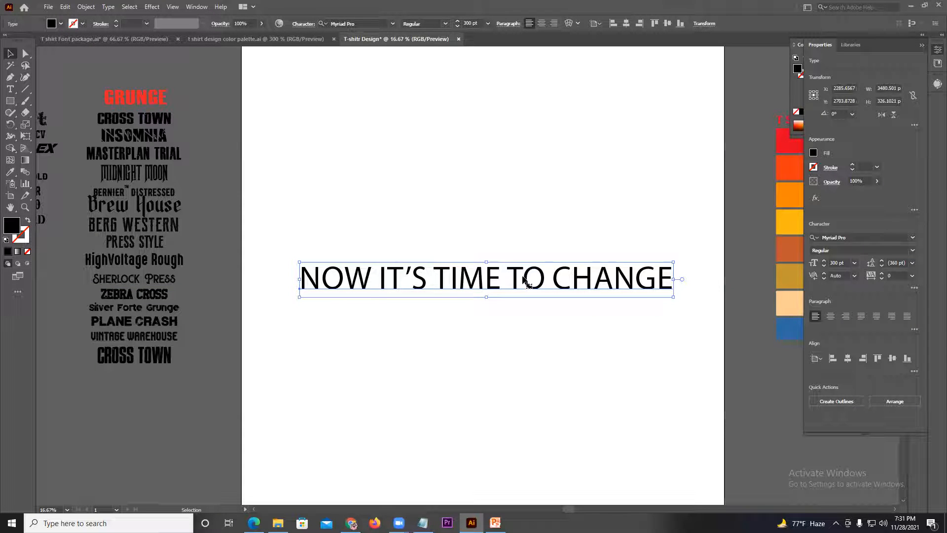
click(360, 298)
drag(357, 287, 353, 271)
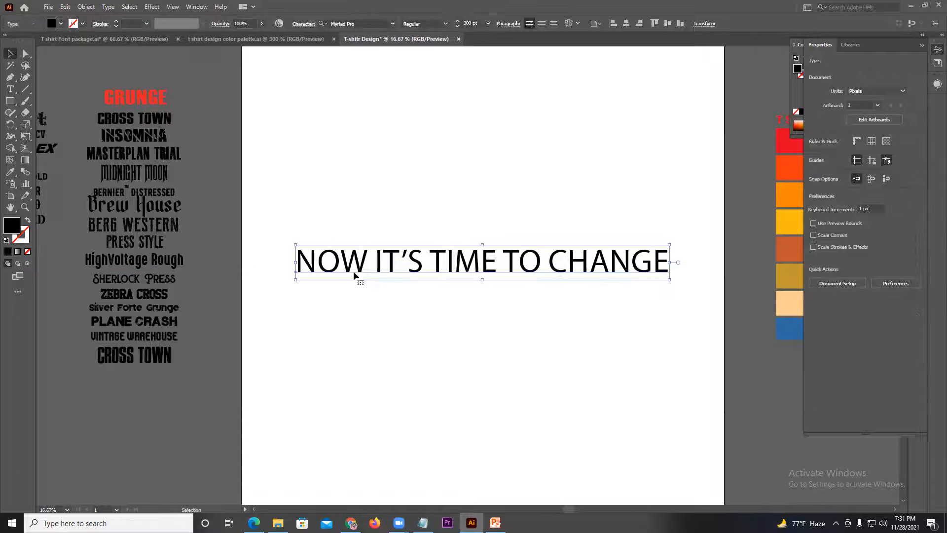
- Split the word "NOW" out of the text line into its own text object above the remaining words
double_click(358, 270)
double_click(345, 263)
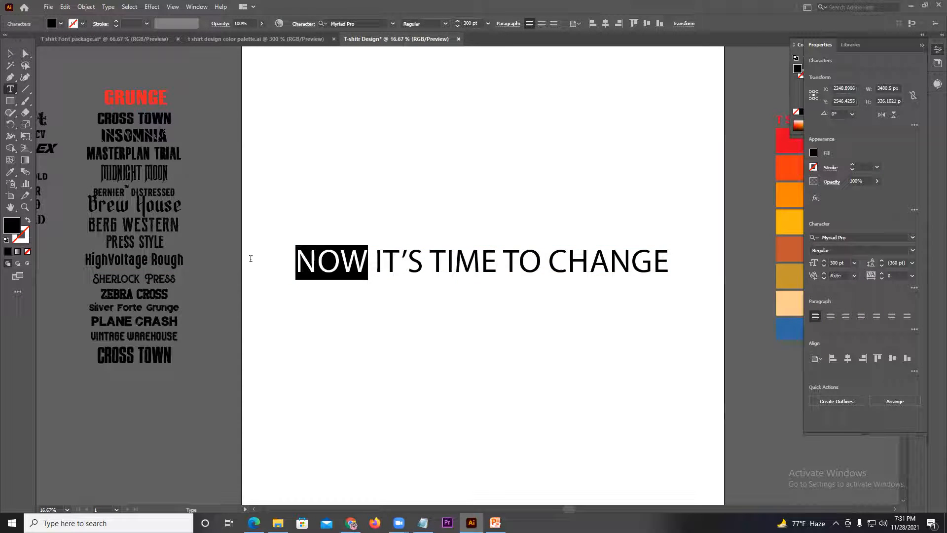
key(ctrl+c)
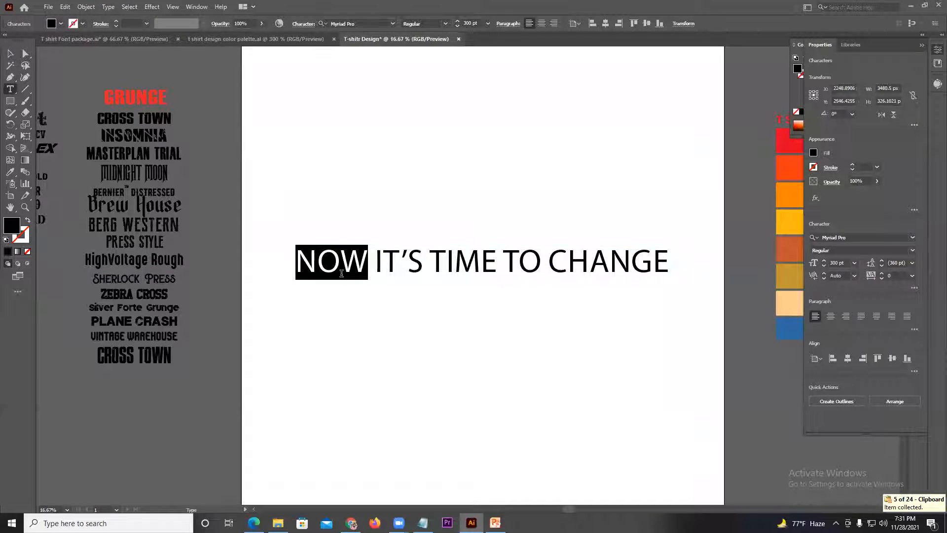
key(BackSpace)
key(ctrl+v)
key(Return)
- Cut "IT'S" from the remaining line and paste it as a separate text object
drag(352, 262, 303, 262)
key(ctrl)
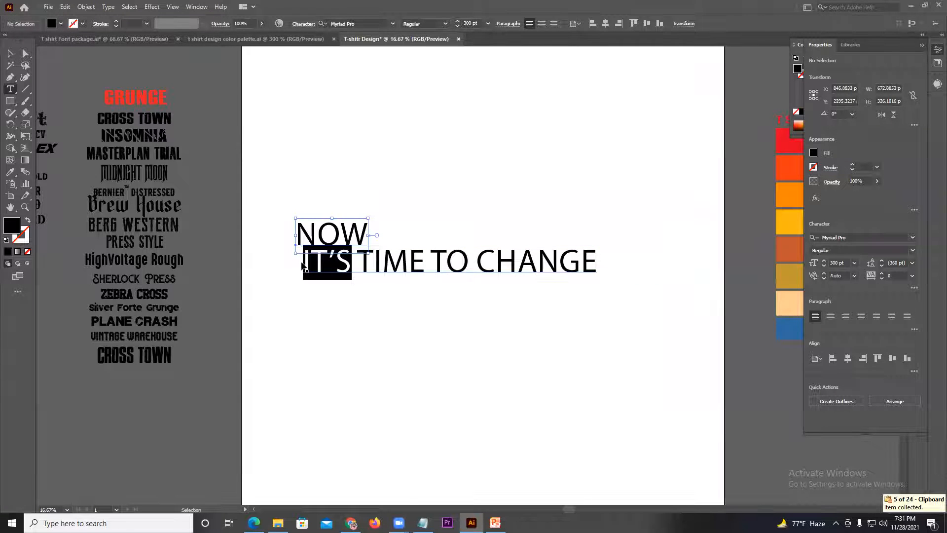
key(ctrl)
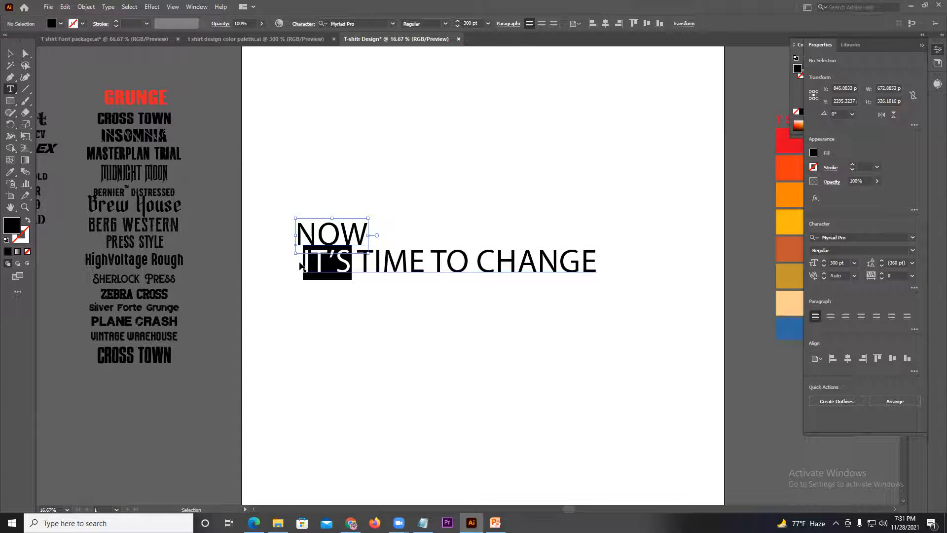
key(ctrl+x)
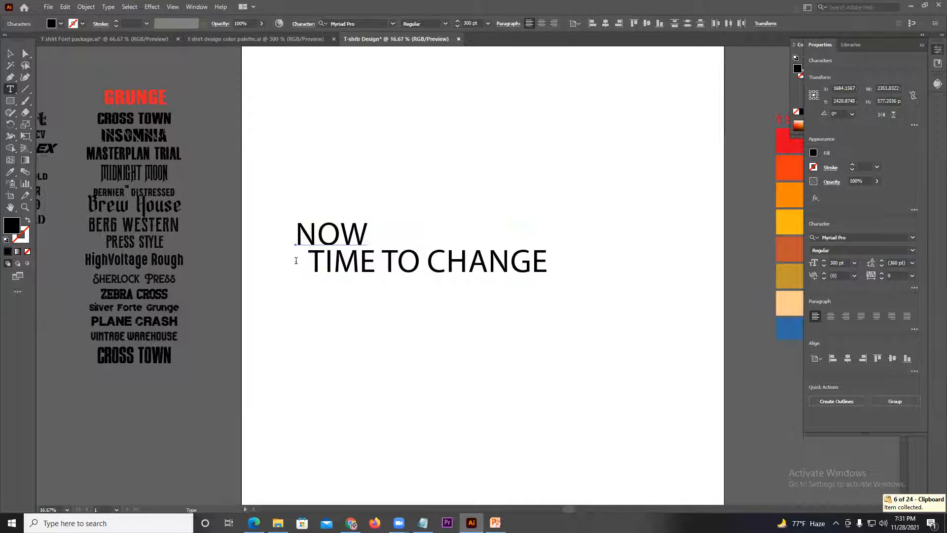
key(ctrl)
key(ctrl+v)
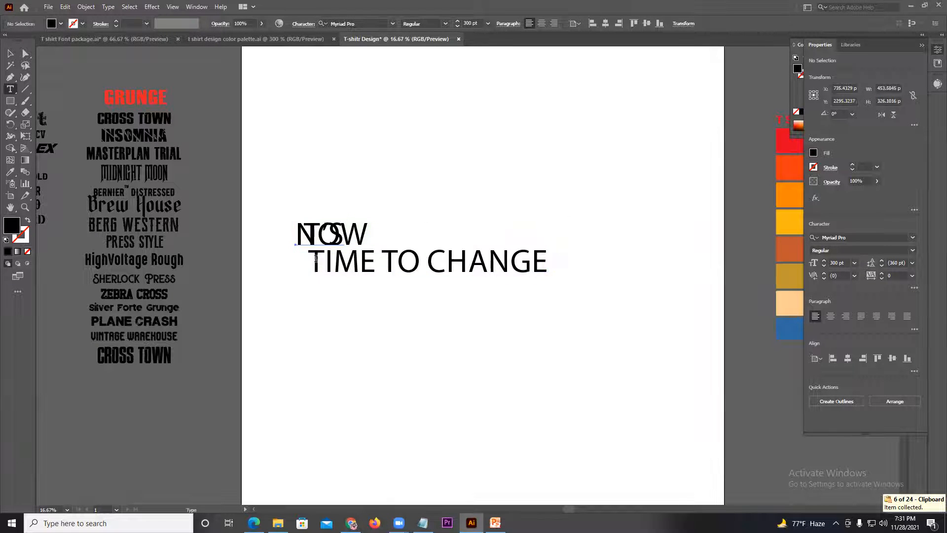
- Cut "TIME TO" from the remaining line and paste it as a separate text object
mouse_move(317, 258)
mouse_down()
mouse_move(401, 260)
mouse_move(300, 258)
mouse_move(308, 250)
mouse_up()
click(401, 260)
key(ctrl)
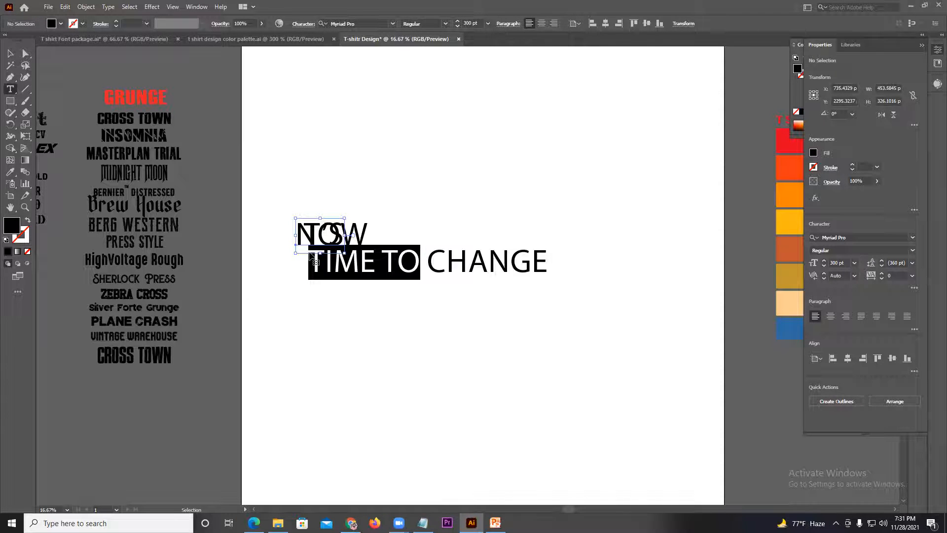
key(ctrl+x)
key(ctrl+v)
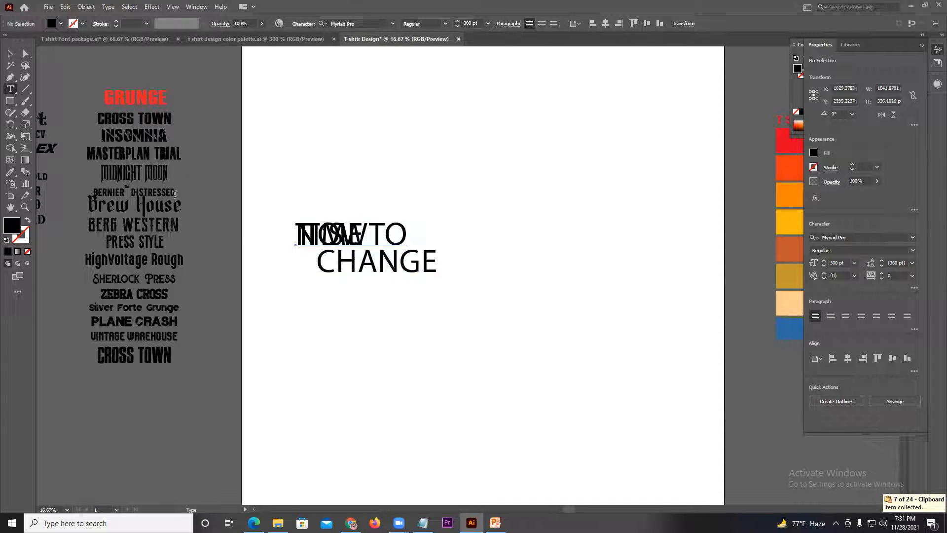
key(Escape)
- Spread the overlapping pieces into a vertical stack reading NOW, IT'S, TIME TO and CHANGE
click(405, 158)
drag(409, 221, 472, 203)
drag(350, 231, 437, 189)
drag(408, 270, 480, 271)
- Delete the extra spacing in front of "CHANGE" and move the word up directly beneath "TIME TO"
double_click(393, 271)
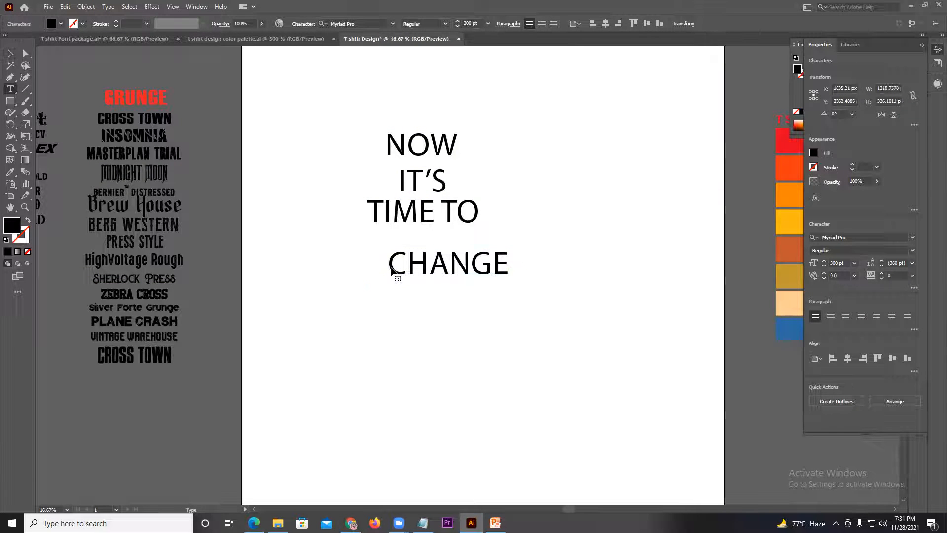
key(BackSpace)
key(BackSpace)
key(BackSpace)
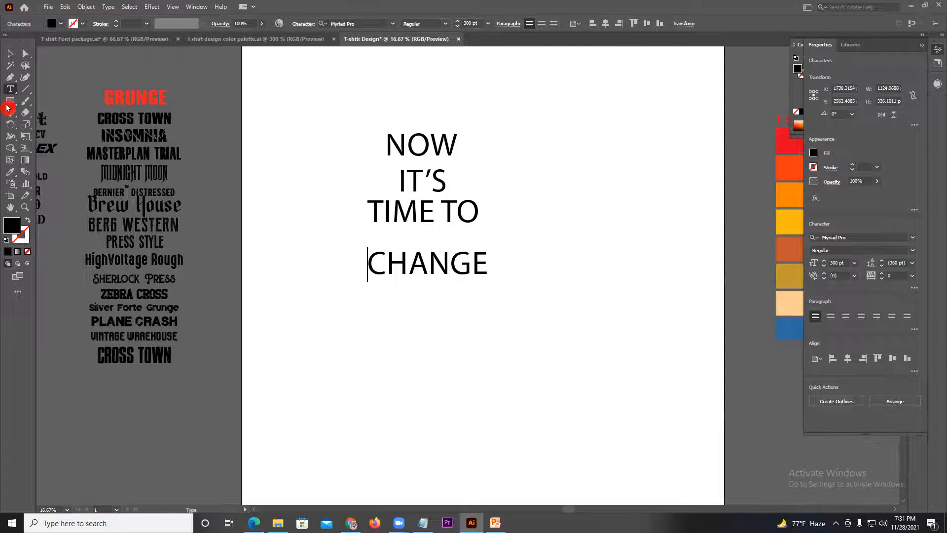
click(11, 53)
click(310, 243)
drag(446, 268, 443, 245)
- Align the four stacked text objects to their common horizontal center
drag(365, 132, 528, 314)
click(878, 363)
click(847, 359)
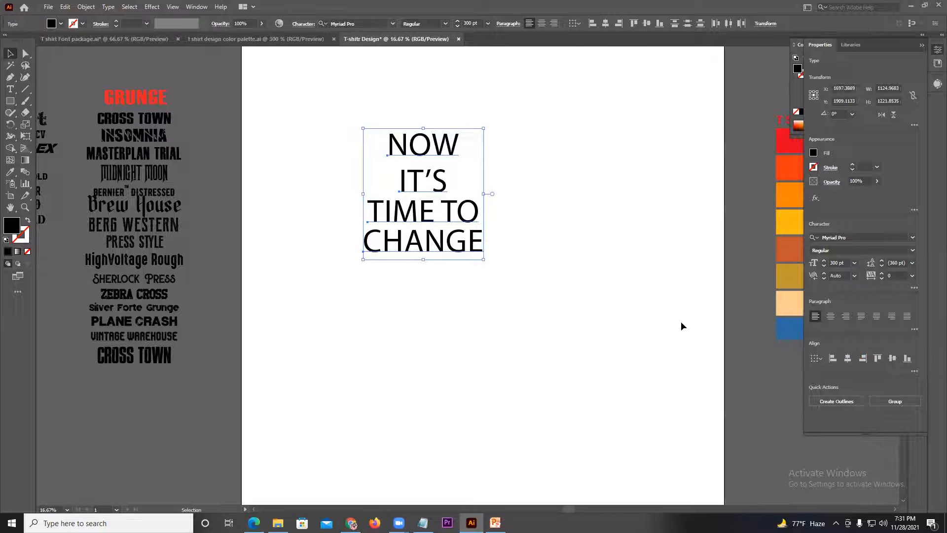
- Move "NOW" straight down closer to "IT'S" and shift the whole four-line stack to the artboard's middle
click(363, 142)
scroll(416, 143, up, 2)
click(416, 147)
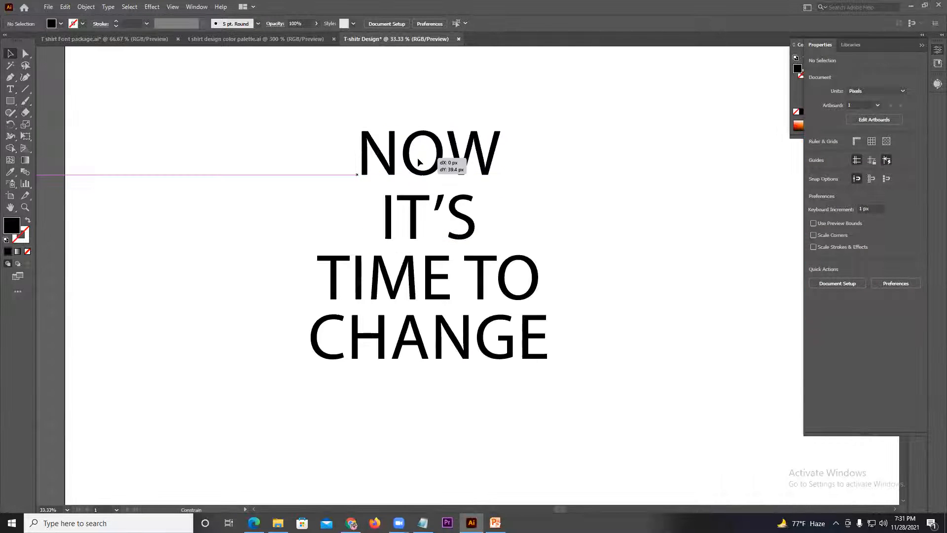
drag(289, 119, 532, 360)
scroll(532, 360, down, 3)
drag(545, 318, 590, 384)
click(630, 342)
- Examine the font samples beside the artboard, checking Blockletter and Bebas Neue in the Bold column and the Grunge column
drag(630, 341, 575, 303)
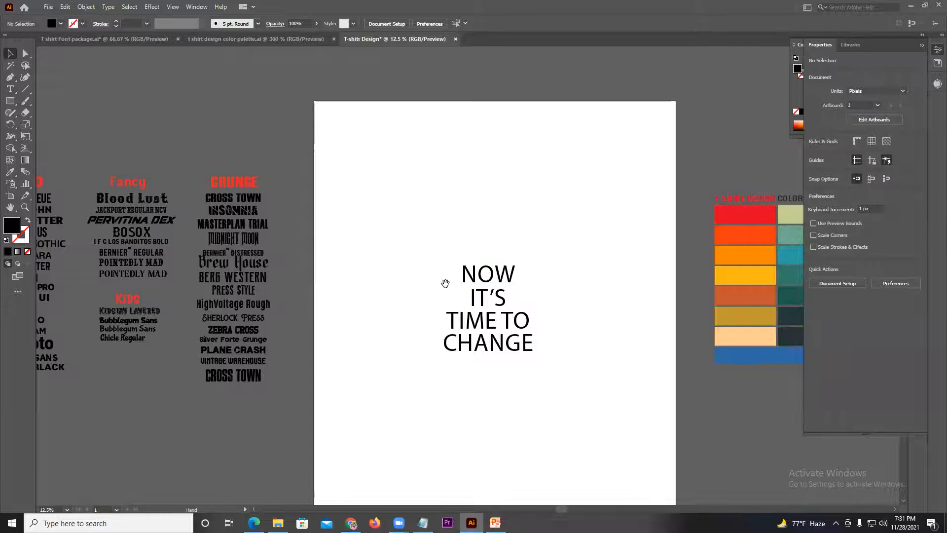
drag(444, 279, 544, 249)
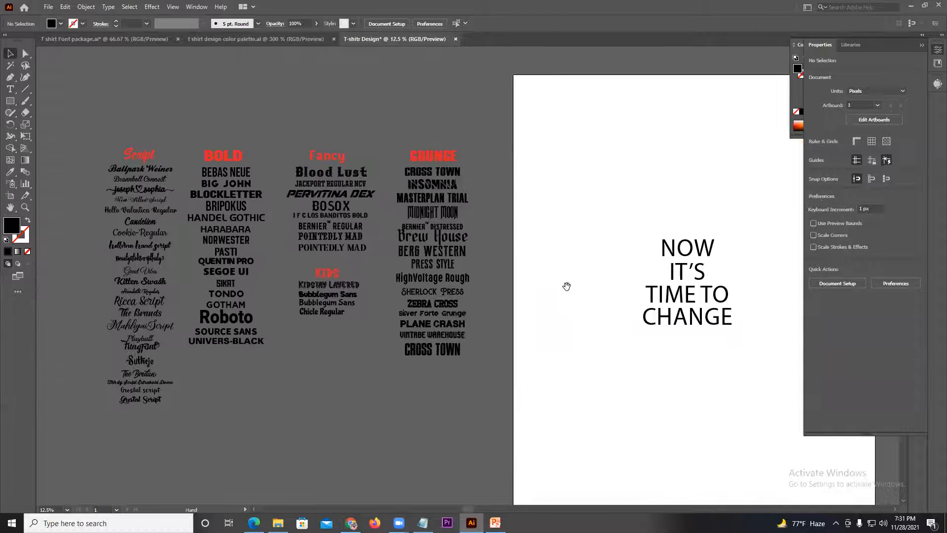
drag(567, 287, 563, 286)
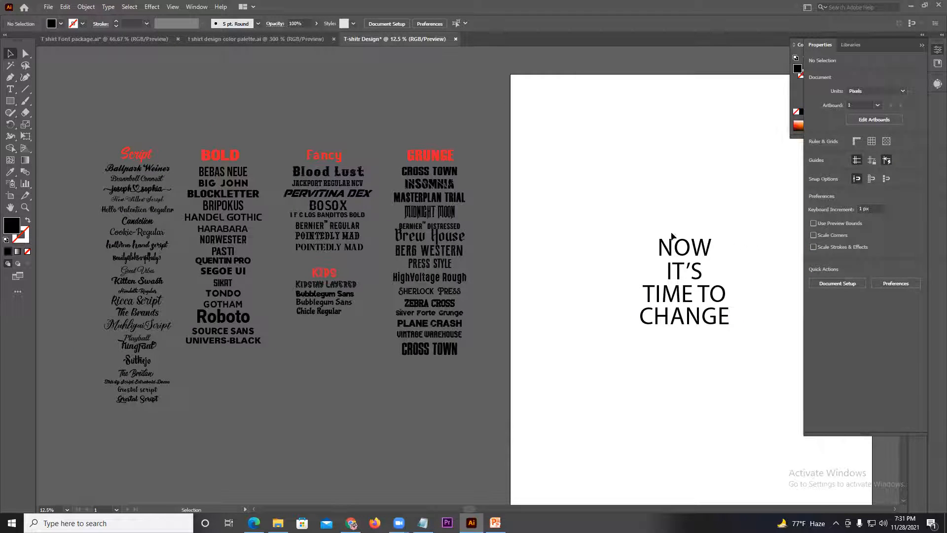
scroll(220, 197, up, 3)
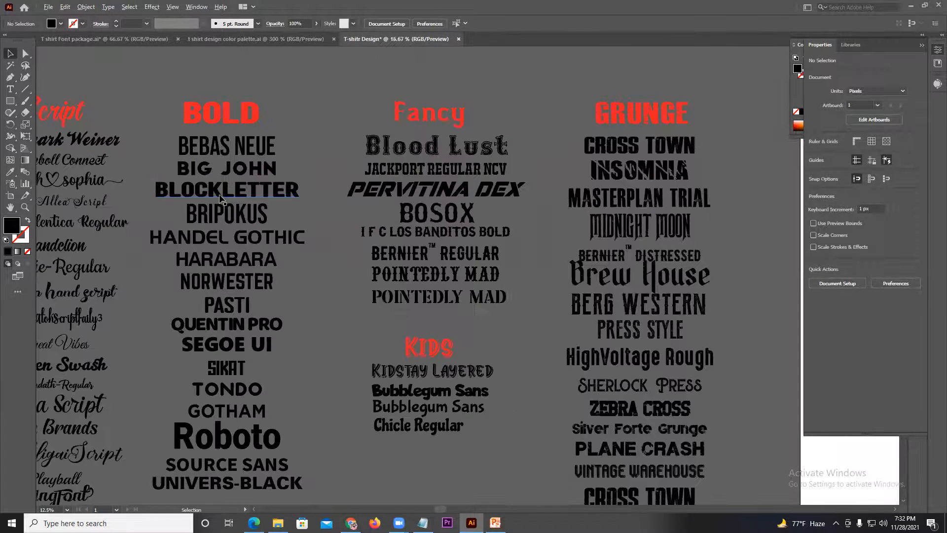
click(220, 199)
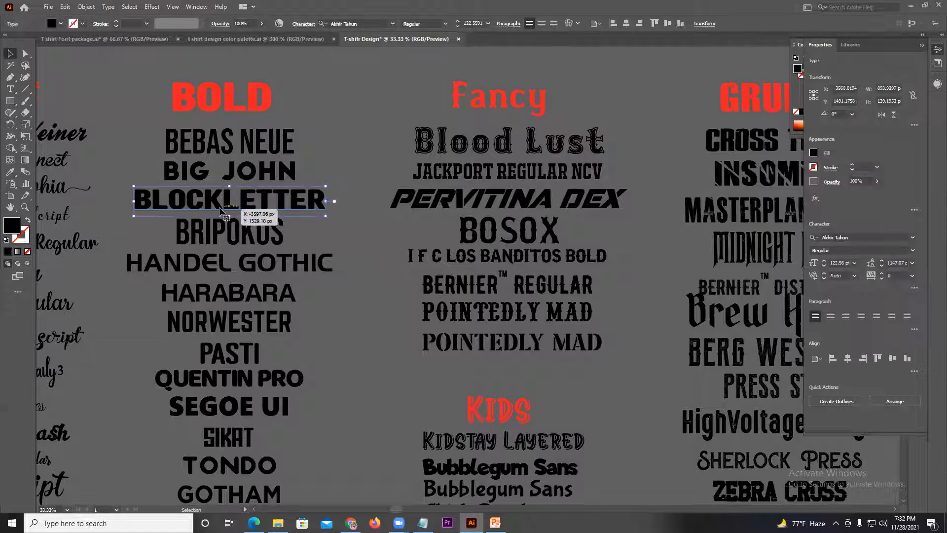
scroll(221, 209, down, 2)
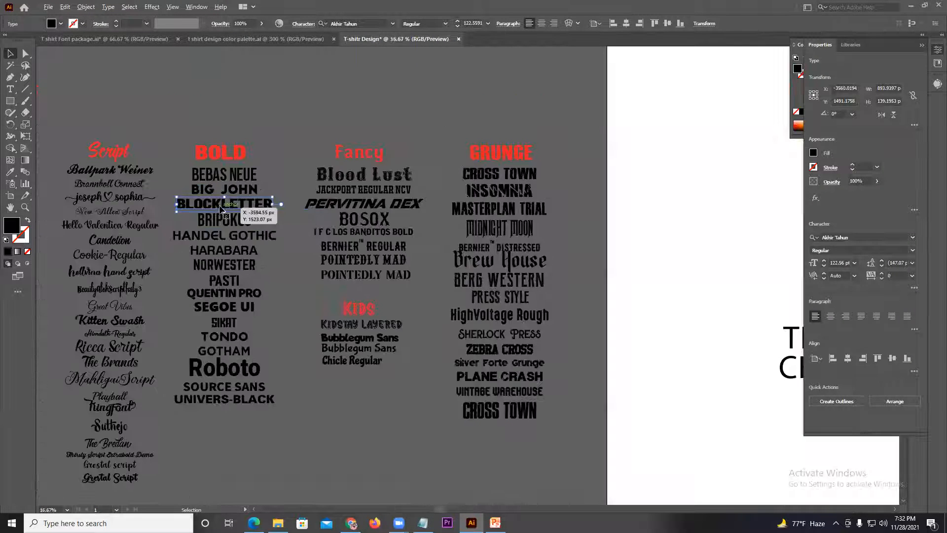
click(231, 176)
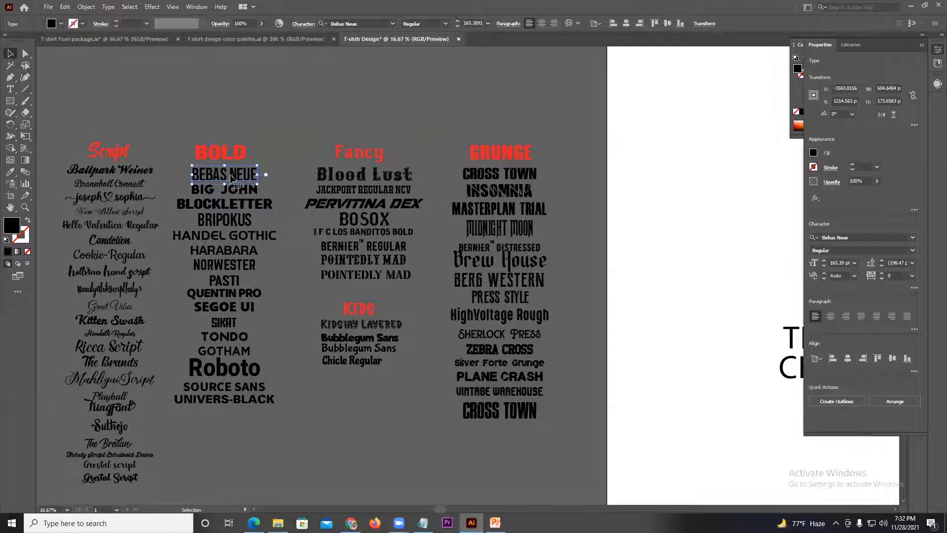
click(285, 132)
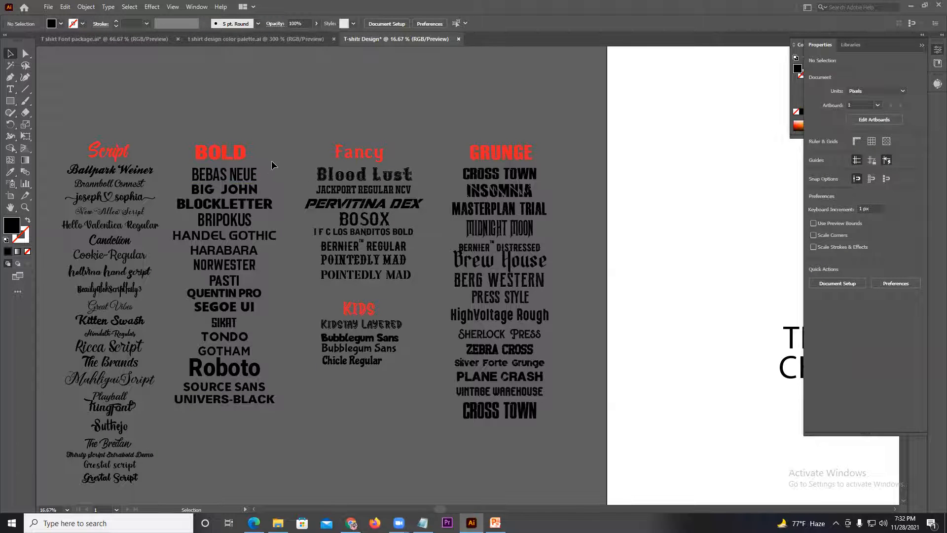
scroll(200, 314, up, 1)
scroll(223, 290, up, 1)
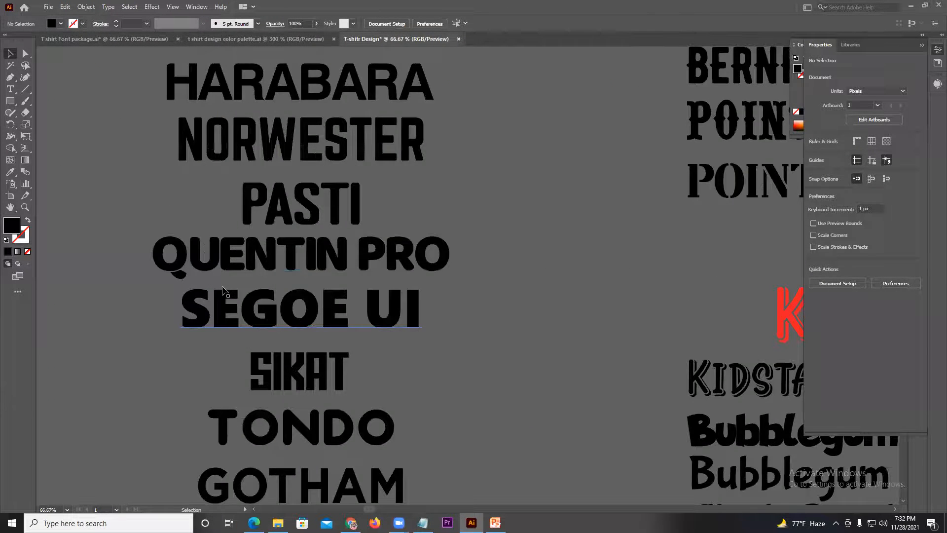
scroll(222, 290, down, 2)
scroll(585, 261, up, 3)
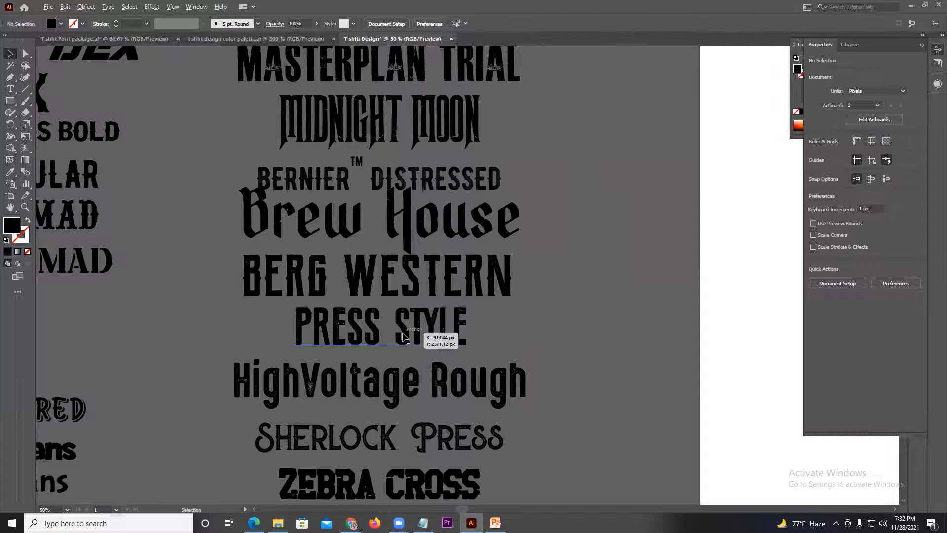
scroll(403, 336, down, 3)
scroll(406, 315, right, 2)
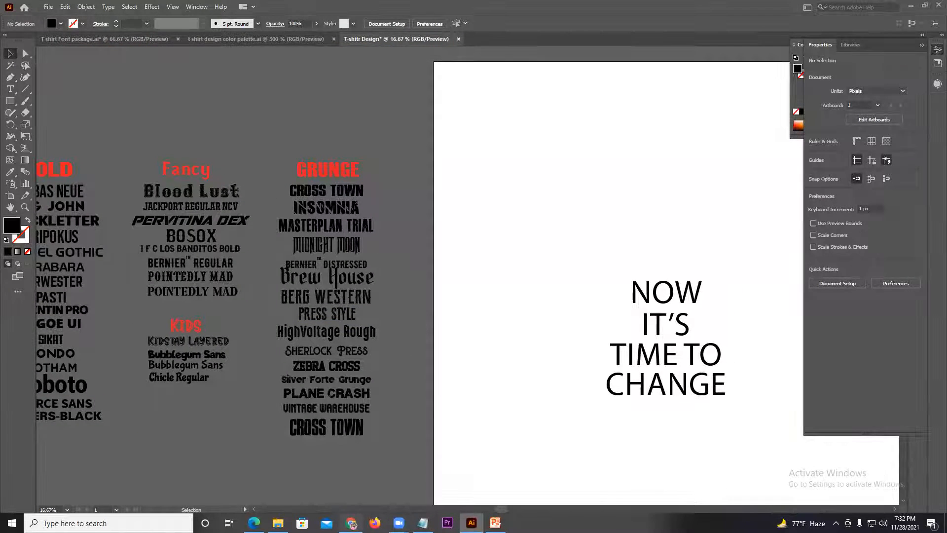
- Compare the "LIFE IS SIMPLE" reference's lettering with a close-up of the distressed Press Style sample in the Grunge column
click(351, 523)
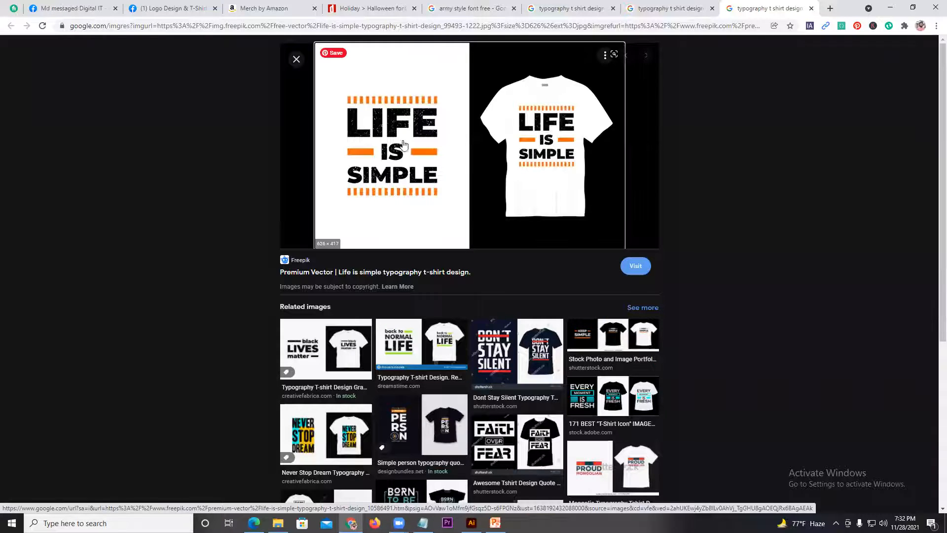
click(471, 523)
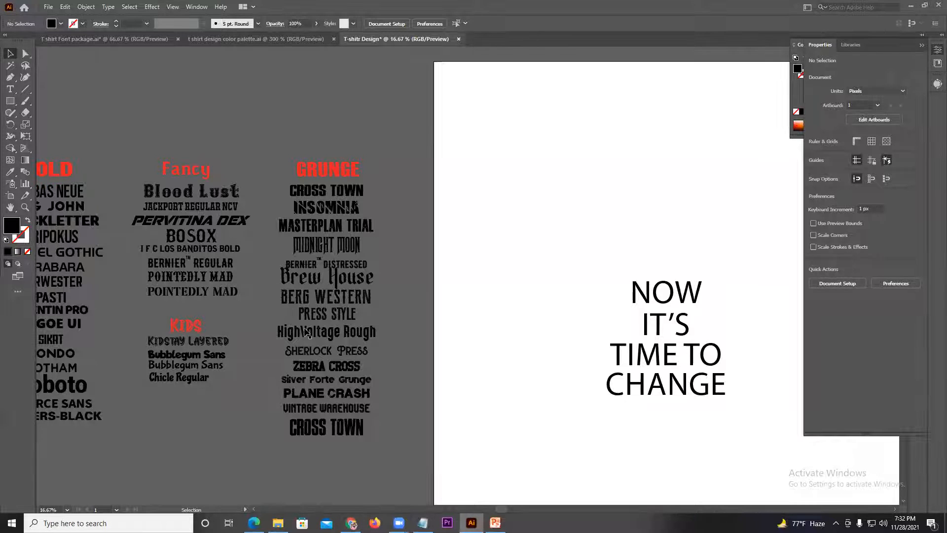
scroll(342, 317, up, 6)
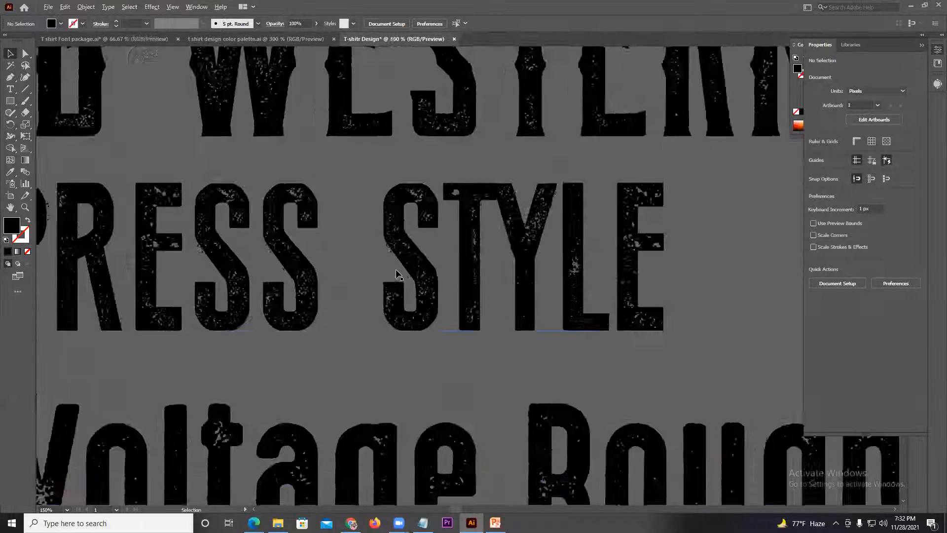
scroll(396, 274, up, 3)
scroll(424, 198, up, 3)
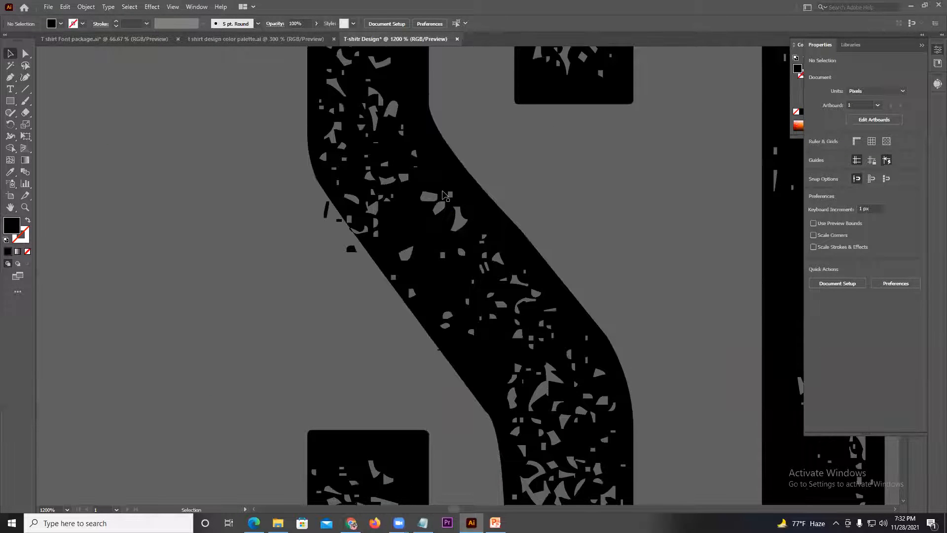
- Inspect the distressed texture and rough edges of the Press Style sample's letters up close in the Grunge column
scroll(445, 195, up, 1)
scroll(452, 240, up, 2)
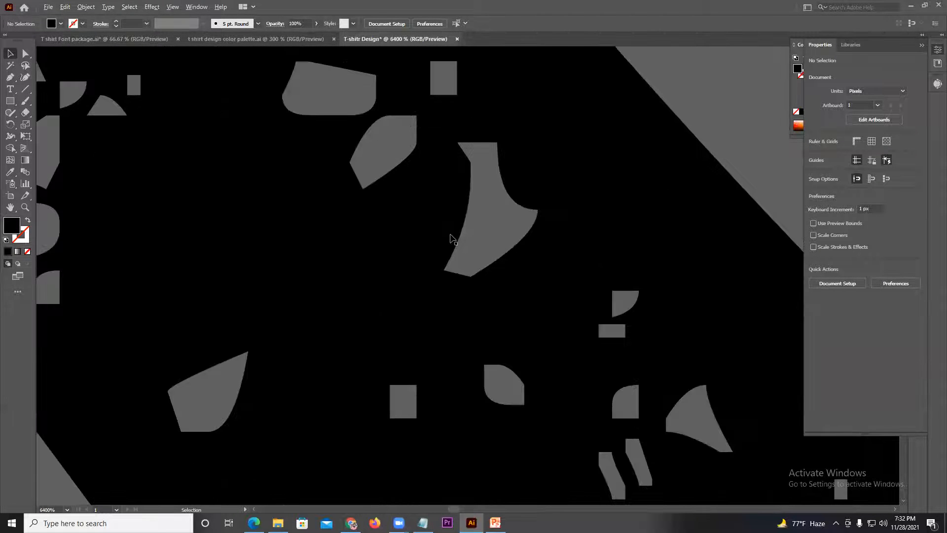
scroll(452, 240, down, 3)
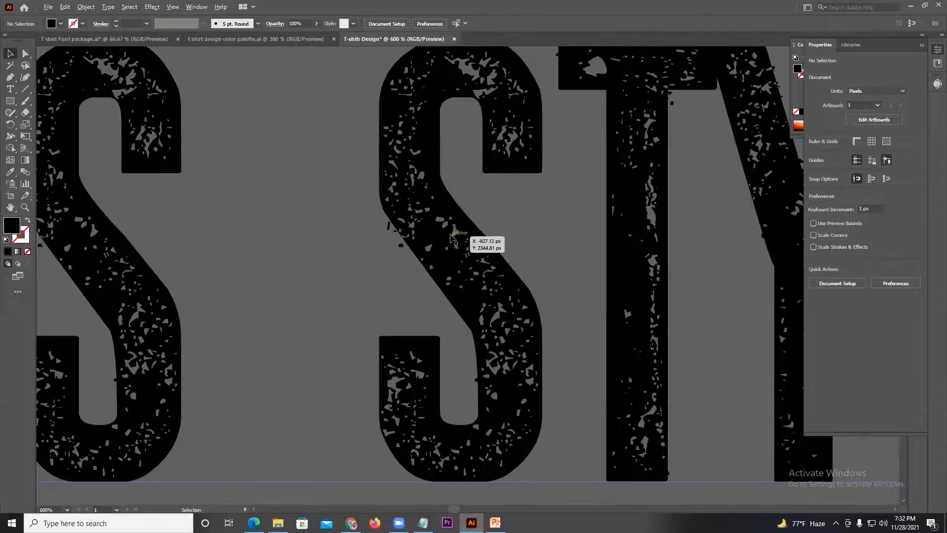
scroll(453, 239, down, 3)
scroll(452, 240, down, 3)
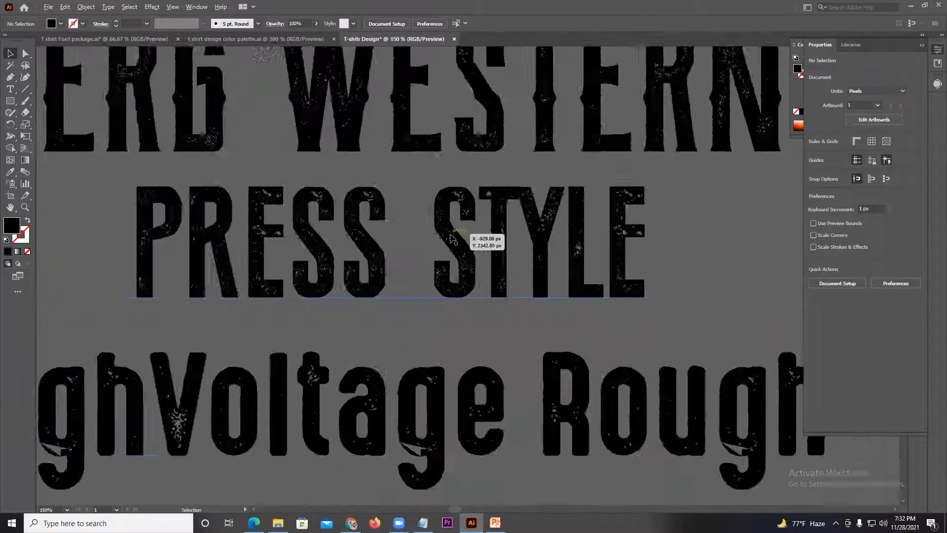
scroll(231, 306, down, 2)
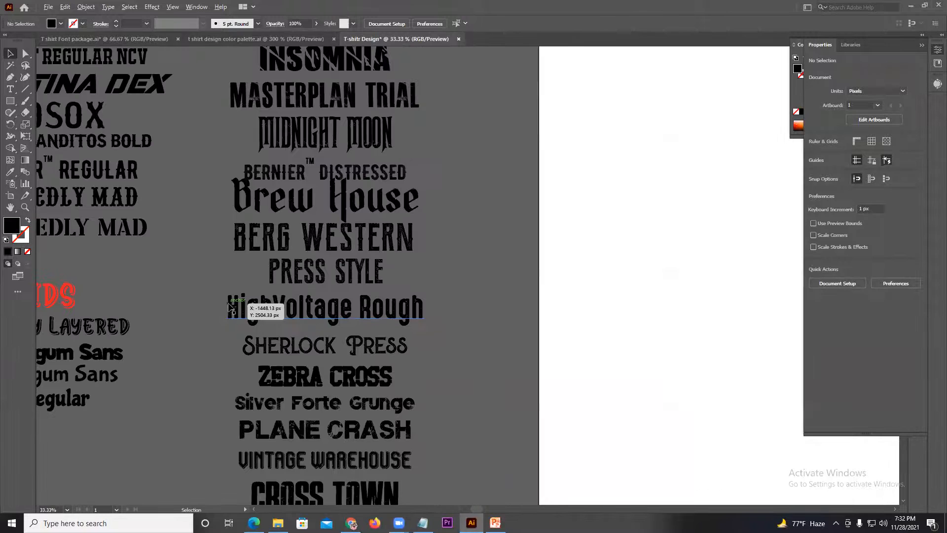
- Examine the clean letter edges of Handel Gothic up close and compare the Bold samples, including Blockletter, with the Grunge column
drag(205, 252, 511, 326)
drag(615, 342, 862, 335)
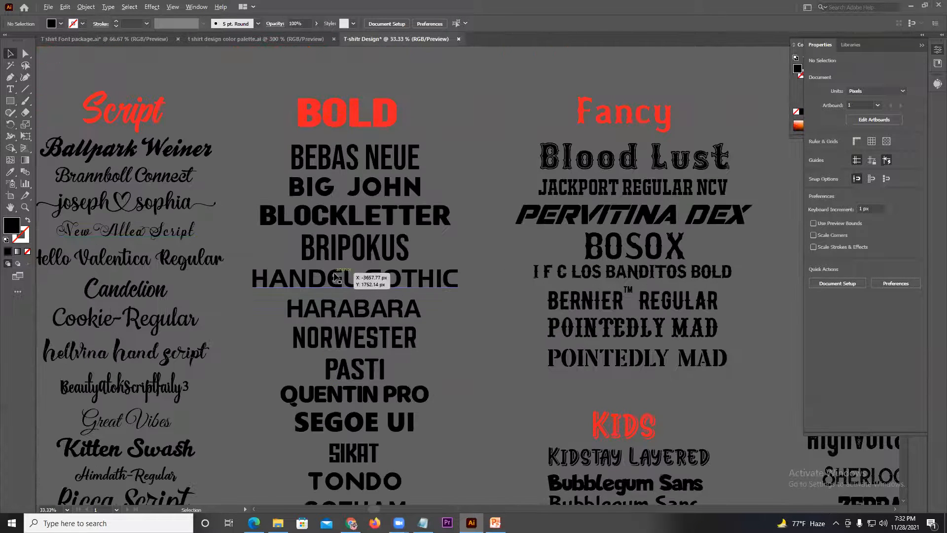
scroll(334, 276, up, 4)
scroll(333, 277, up, 3)
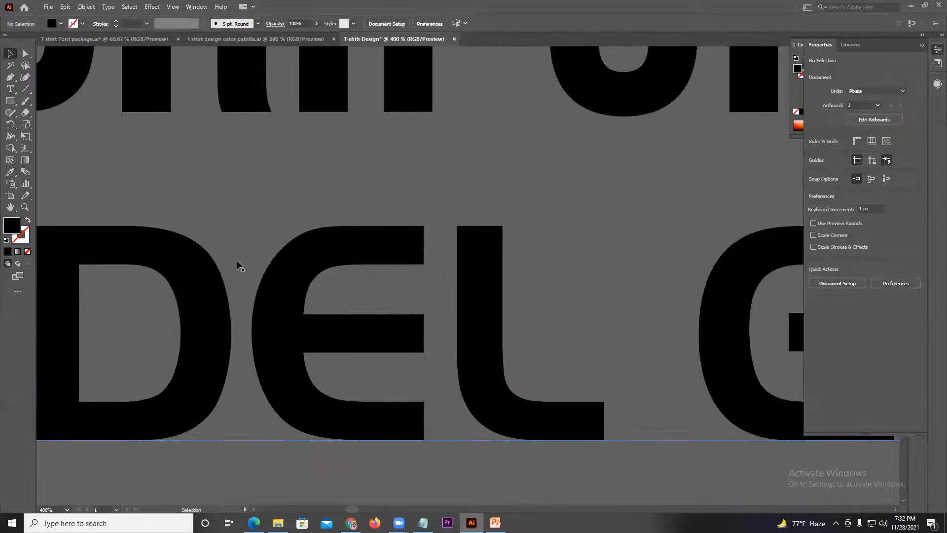
scroll(701, 464, down, 7)
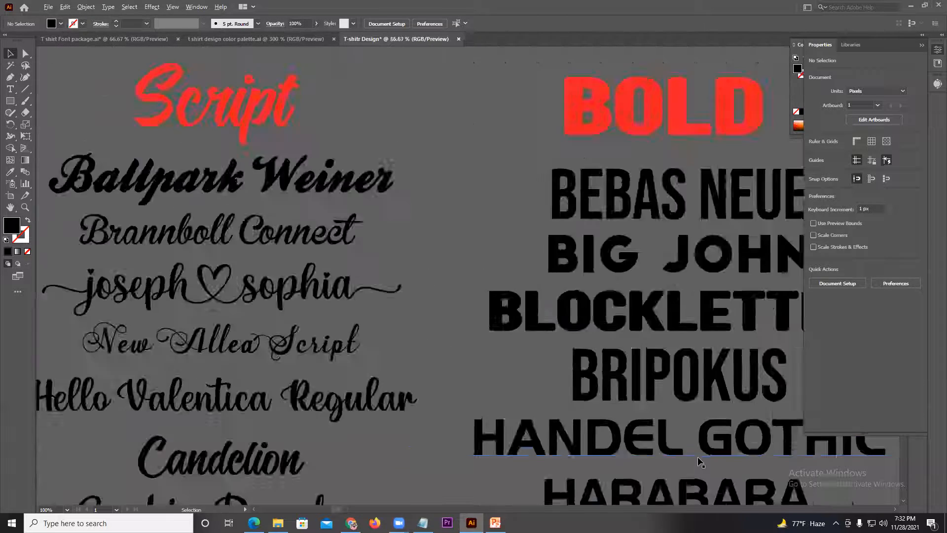
drag(634, 468, 593, 327)
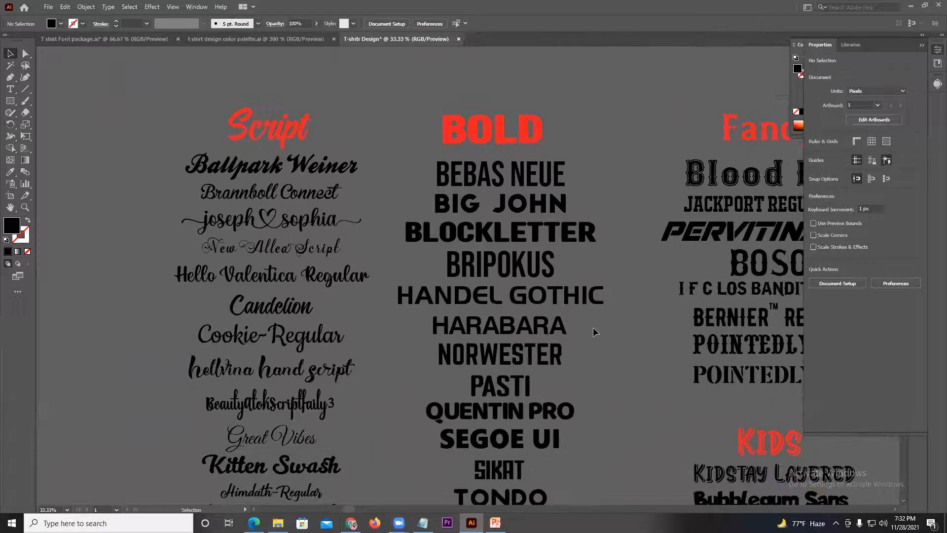
scroll(593, 327, down, 1)
drag(663, 395, 278, 295)
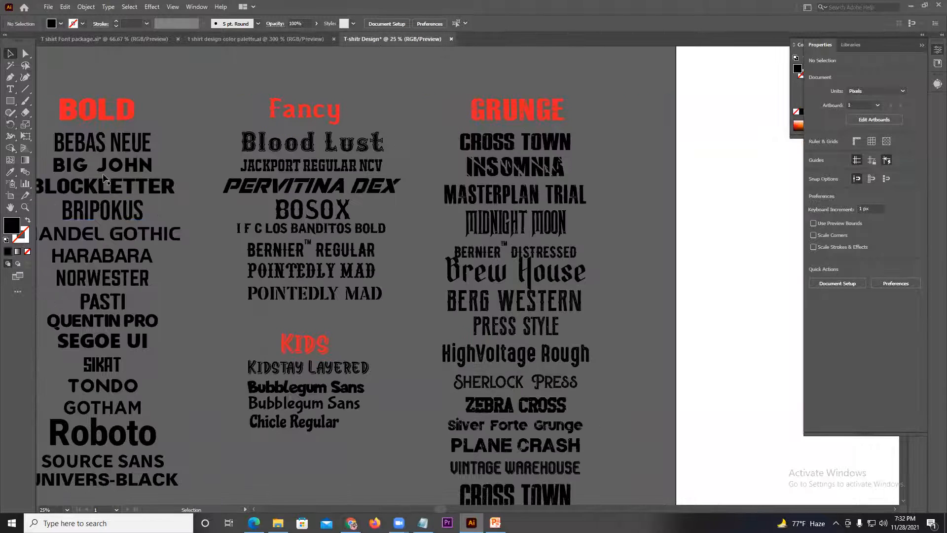
drag(105, 179, 129, 180)
click(130, 182)
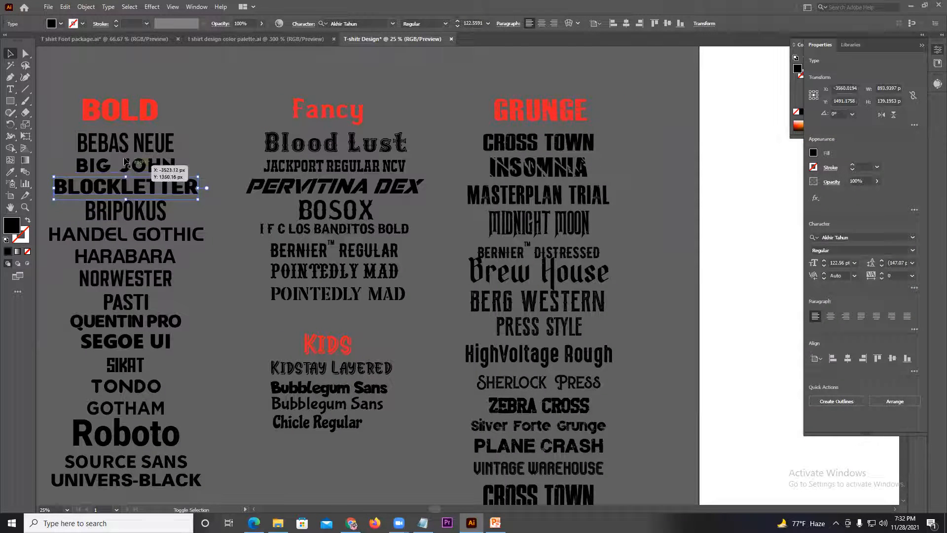
click(199, 161)
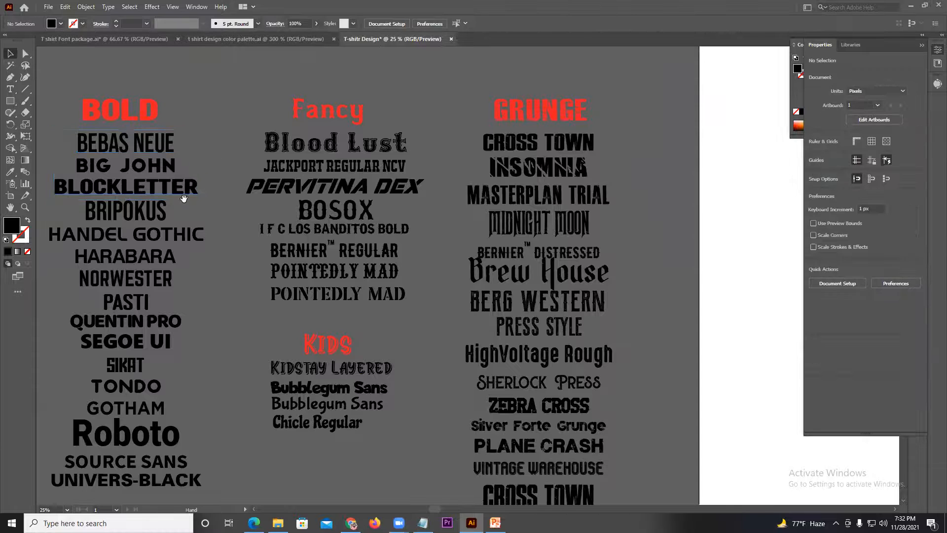
- Apply the Bebas Neue sample's text style to "NOW" with the Eyedropper
key(ctrl+minus)
key(ctrl+minus)
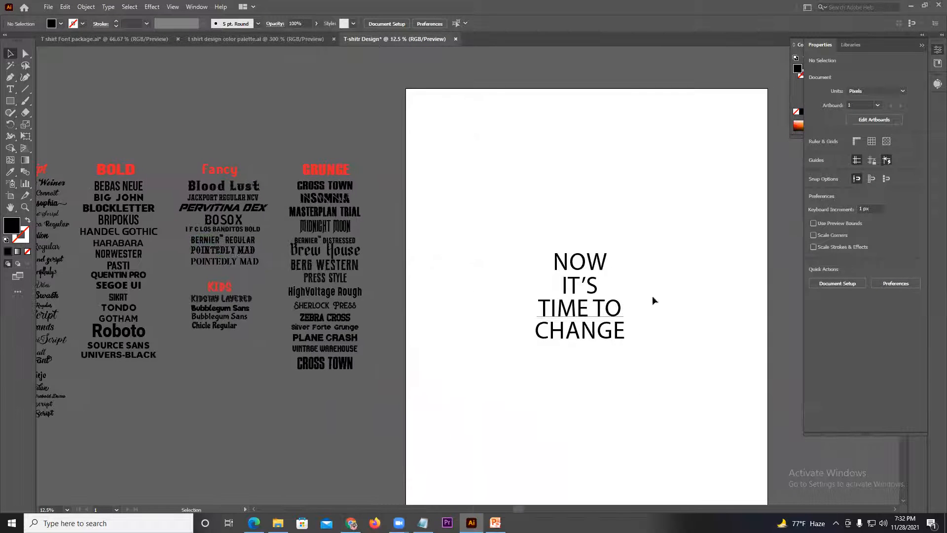
click(568, 261)
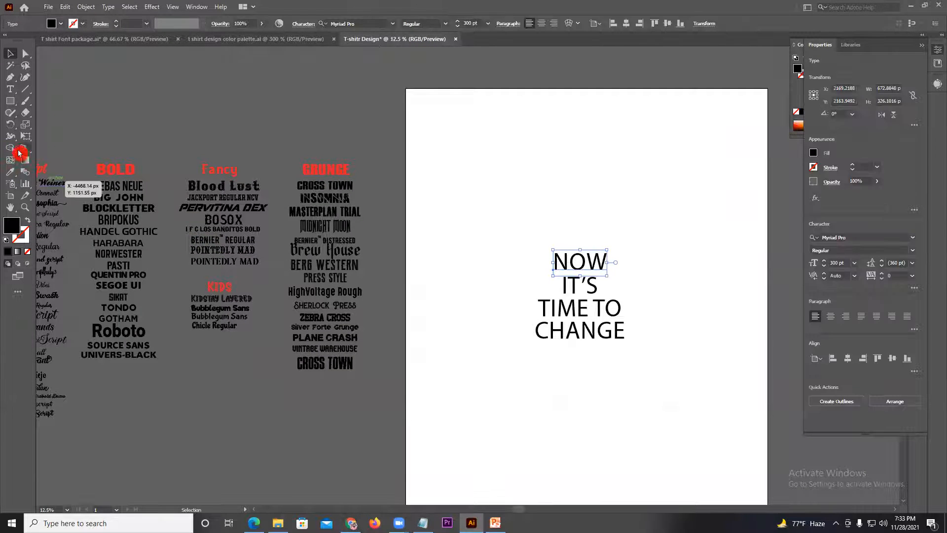
click(10, 172)
click(131, 188)
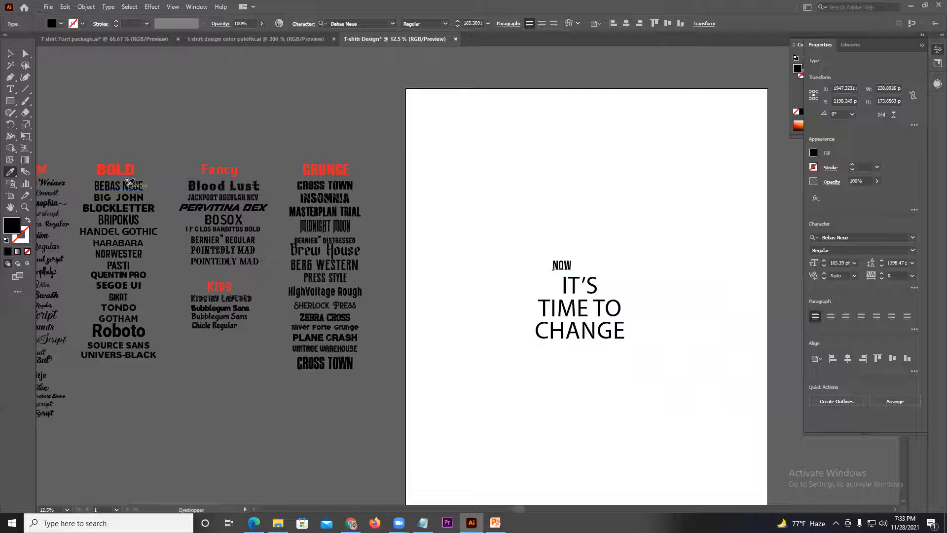
click(497, 212)
- Apply the Blockletter sample's text style to "IT'S" with the Eyedropper
click(575, 286)
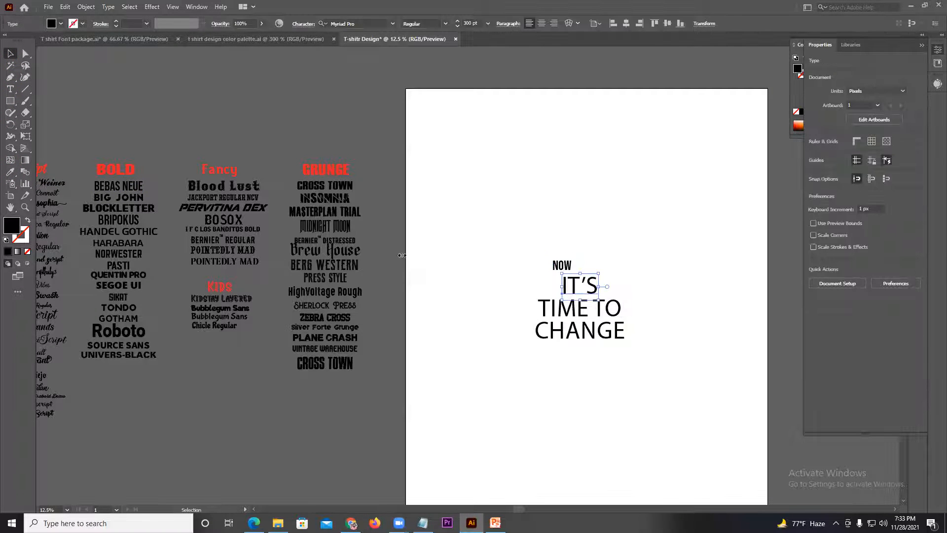
click(10, 172)
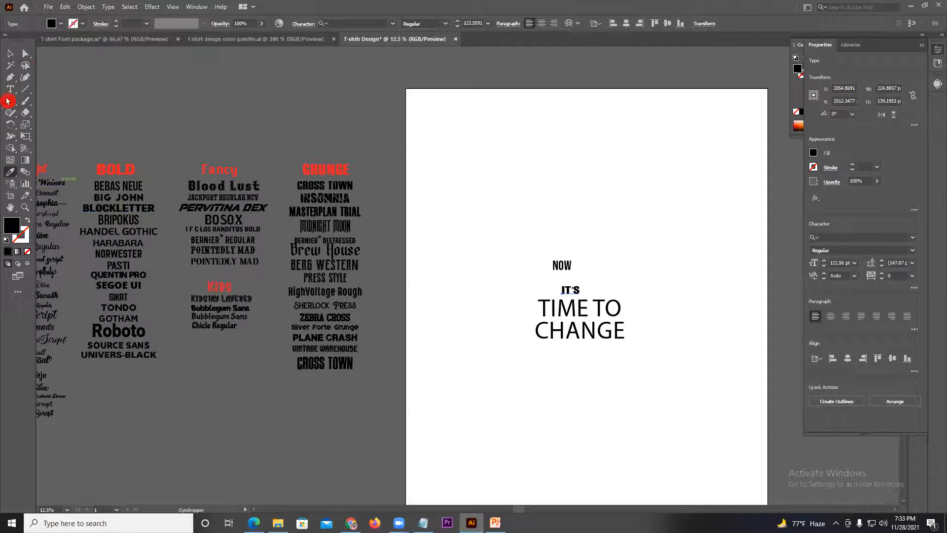
click(8, 57)
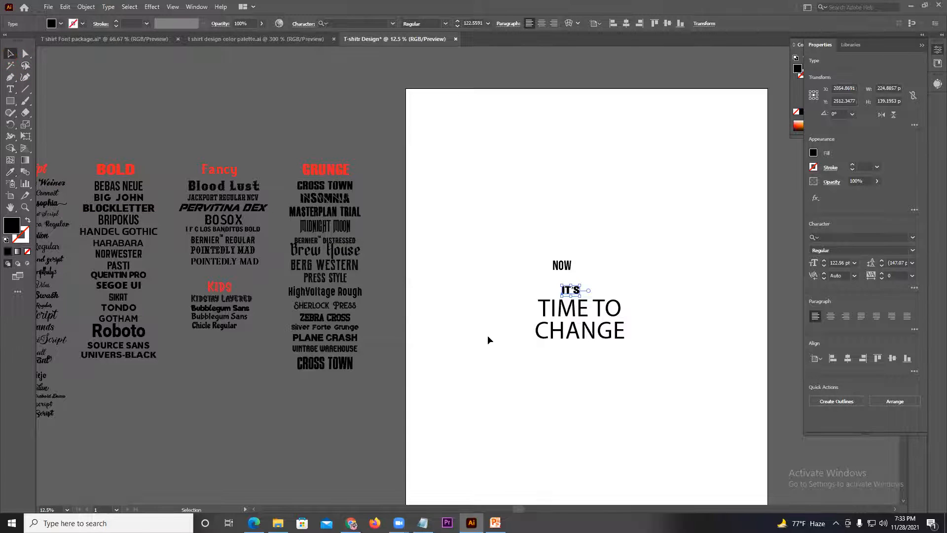
- Copy the Bebas Neue text style from "NOW" onto "TIME TO" with the Eyedropper
click(549, 329)
alt+scroll(630, 335, up, 3)
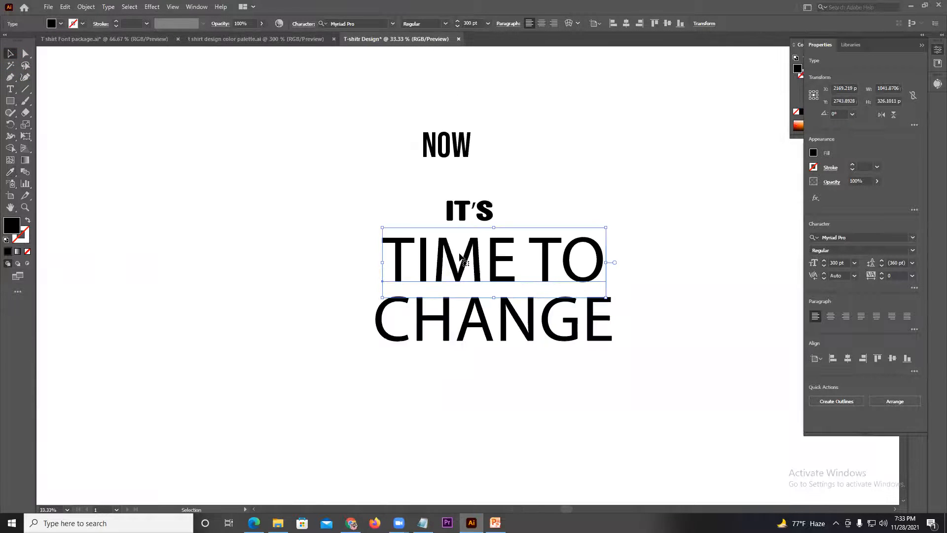
key(i)
click(446, 145)
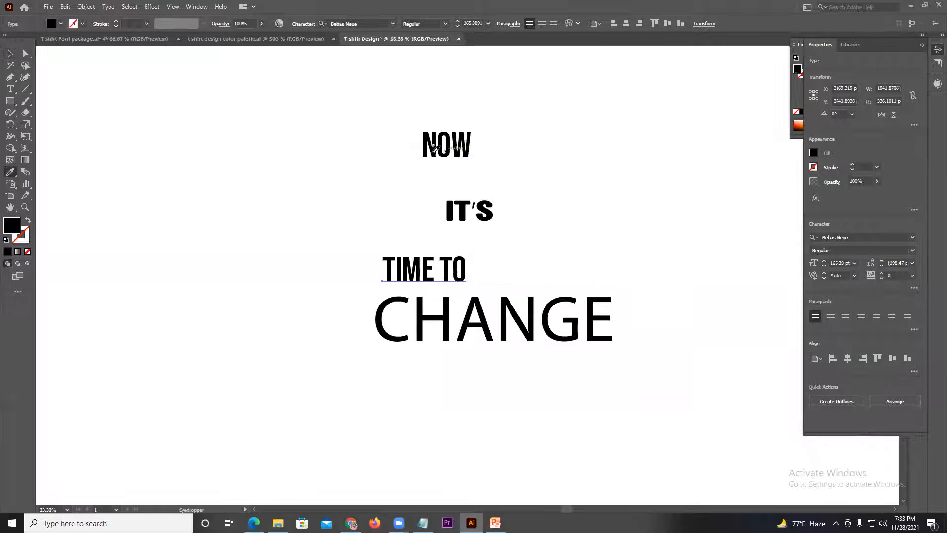
- Copy the heavy Akhir Tahun text style from "IT'S" onto "CHANGE" with the Eyedropper
click(9, 58)
click(429, 325)
key(i)
click(471, 212)
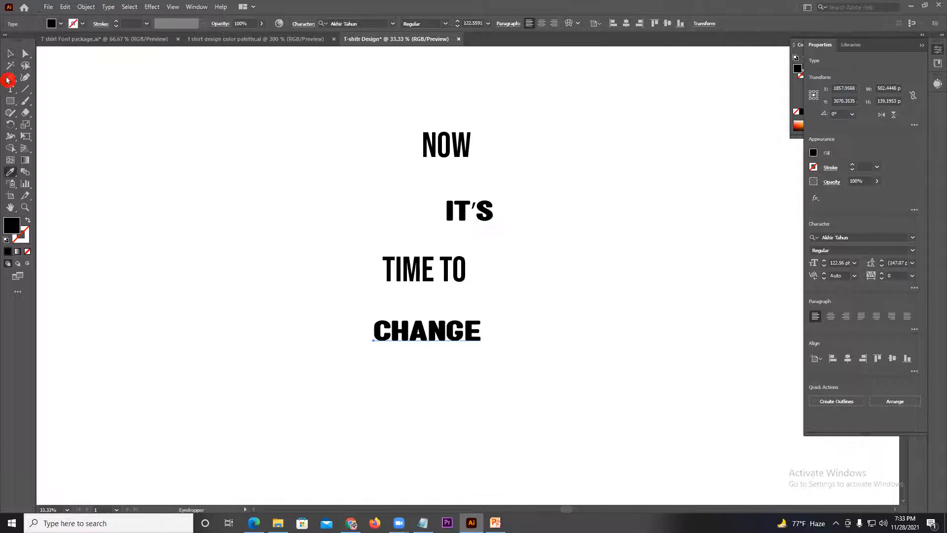
- Move "TIME TO", "CHANGE" and "NOW" into a tight stack around "IT'S" and align all four lines to their common horizontal center
click(10, 53)
click(368, 222)
drag(424, 269, 470, 239)
drag(468, 327, 510, 273)
drag(452, 161, 475, 193)
drag(411, 156, 562, 308)
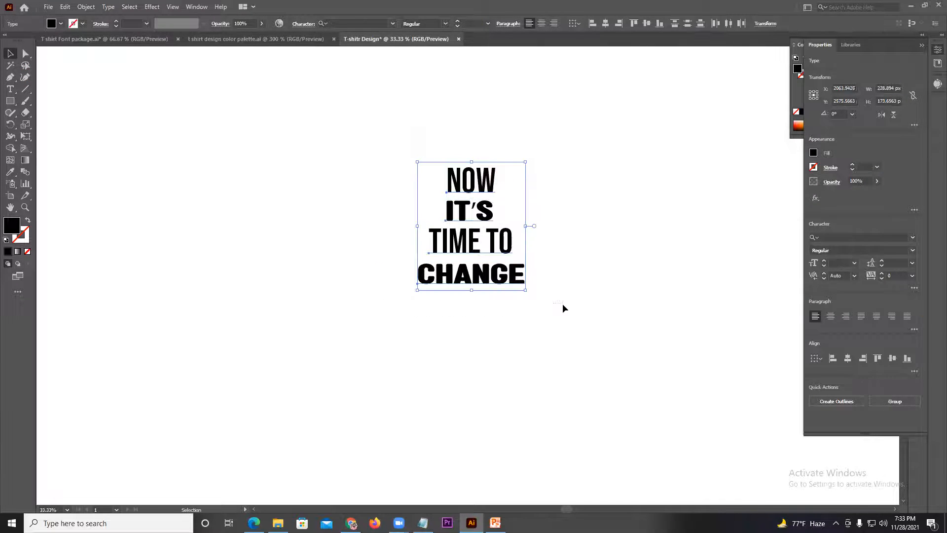
click(848, 359)
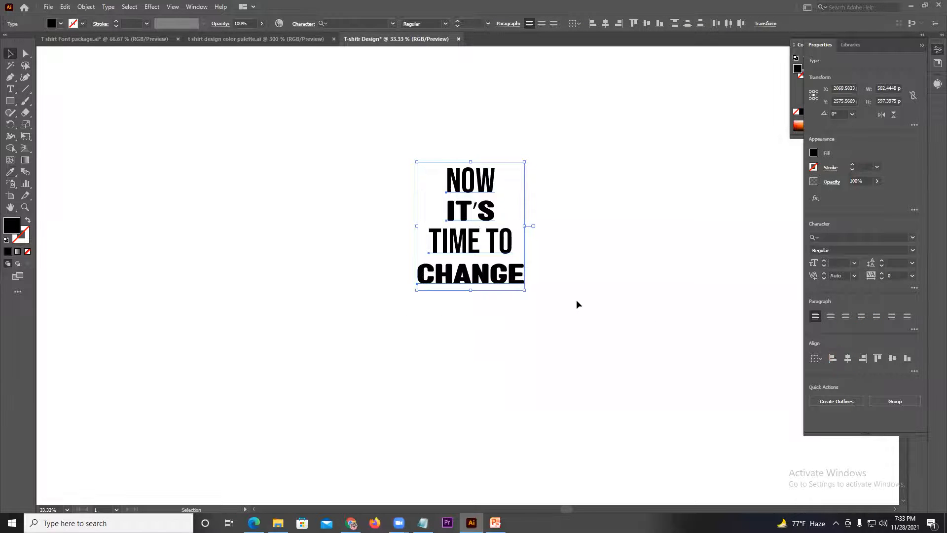
- Enlarge the four-line stack proportionally from its center until "CHANGE" spans about half the artboard's width
click(577, 300)
scroll(591, 276, down, 3)
click(547, 267)
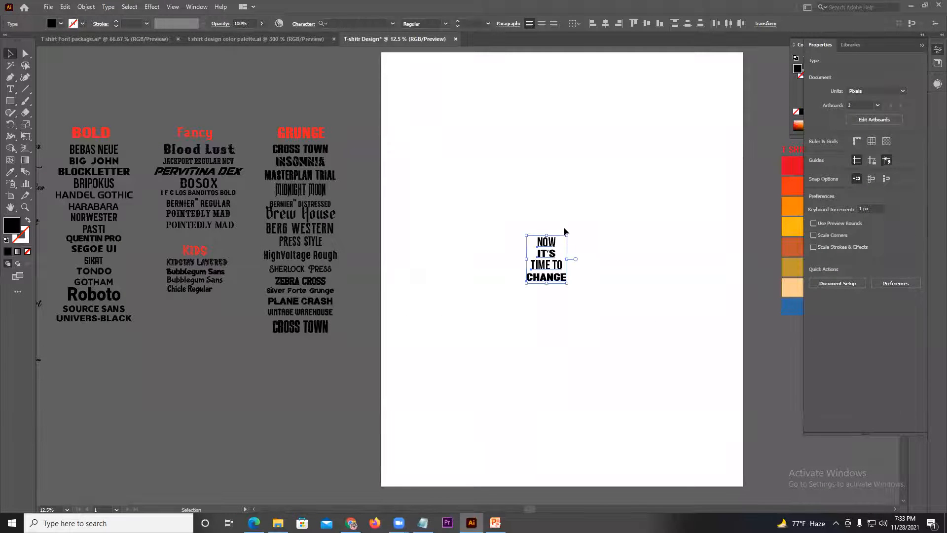
drag(572, 234, 669, 159)
click(669, 159)
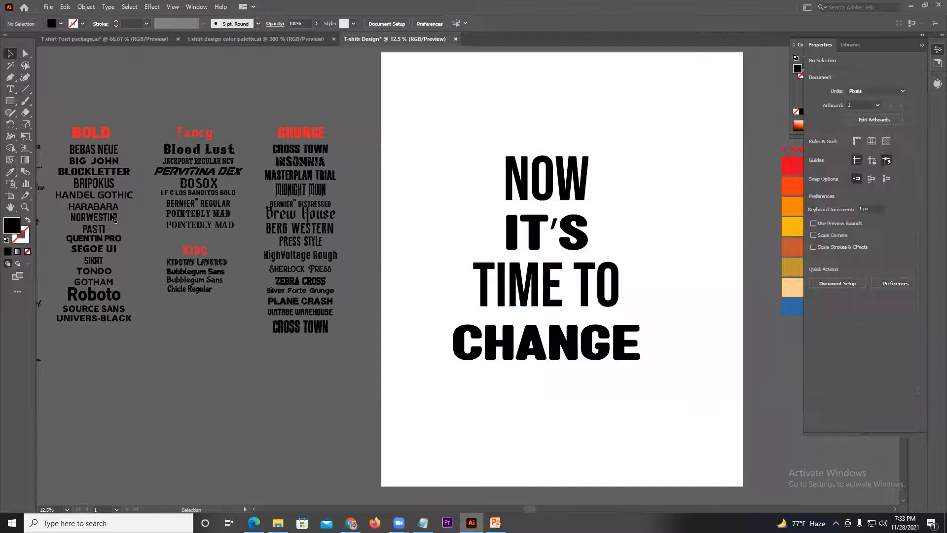
- Scale "CHANGE" down to about the width of "TIME TO" and move it up close beneath that line
drag(626, 348, 551, 367)
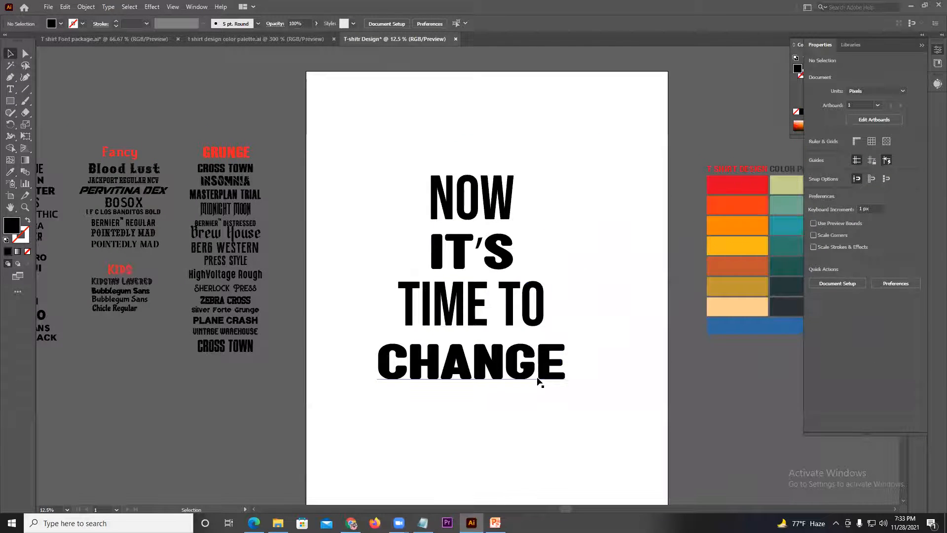
scroll(539, 382, up, 1)
scroll(541, 313, left, 1)
scroll(491, 285, up, 3)
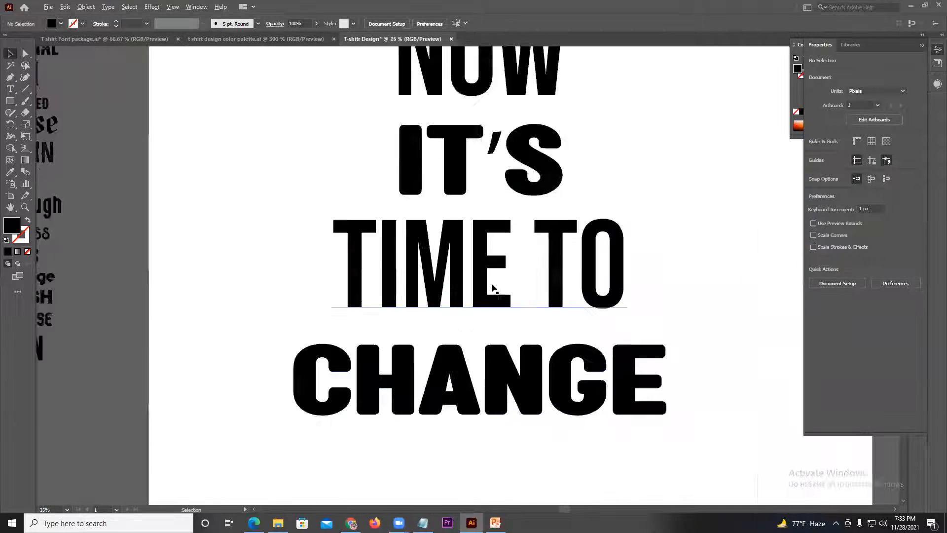
scroll(494, 392, down, 3)
scroll(495, 392, up, 2)
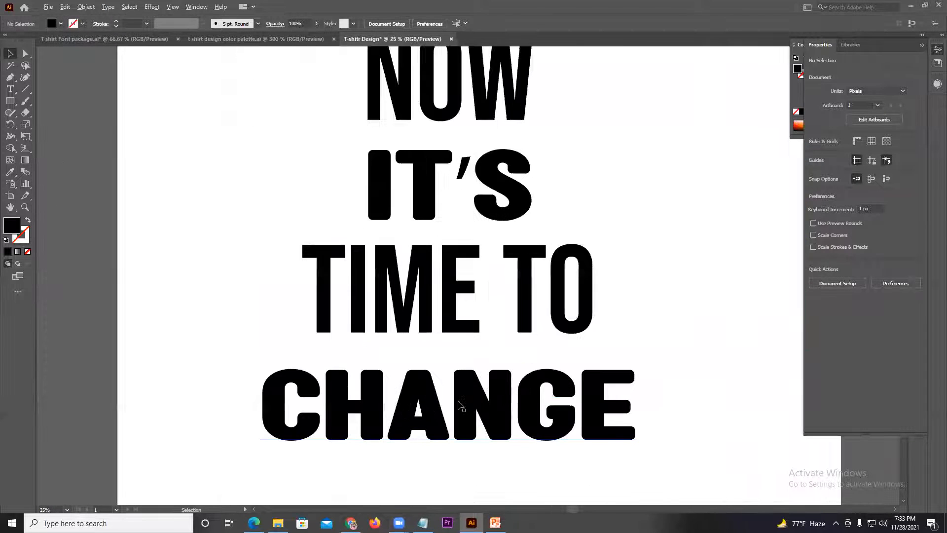
drag(409, 409, 444, 405)
drag(680, 356, 594, 349)
click(594, 349)
drag(483, 418, 482, 386)
- Flatten "TIME TO" from its top edge to a height of about 509 px, keeping its width
click(481, 294)
key(ctrl+minus)
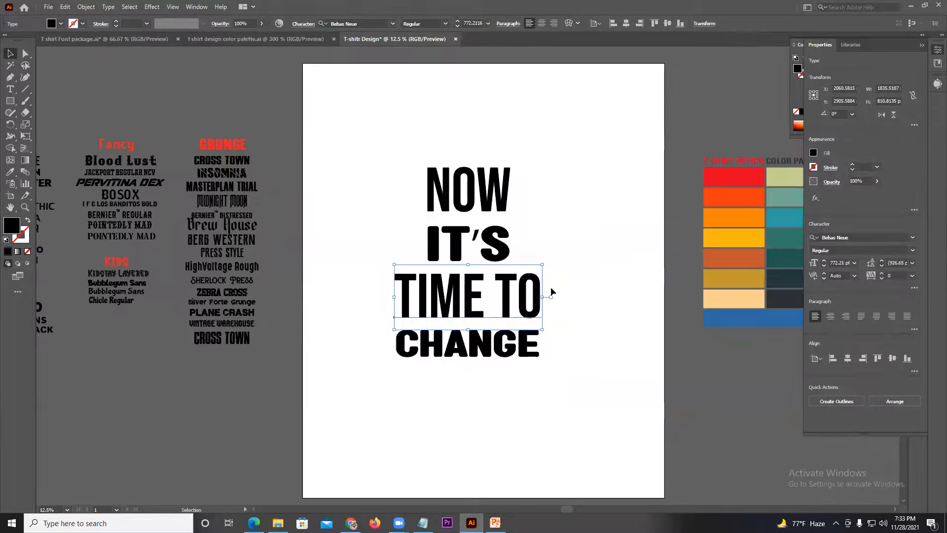
scroll(466, 284, up, 2)
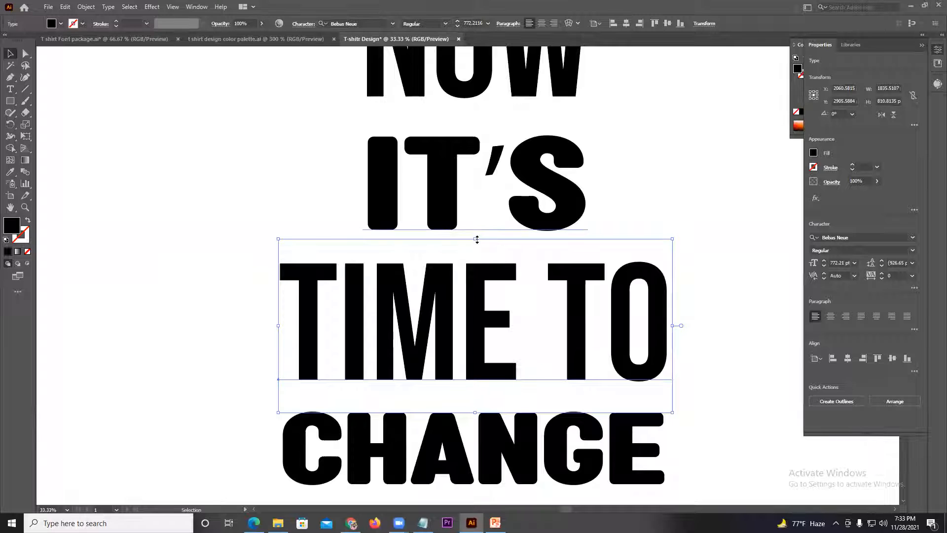
drag(476, 243, 477, 310)
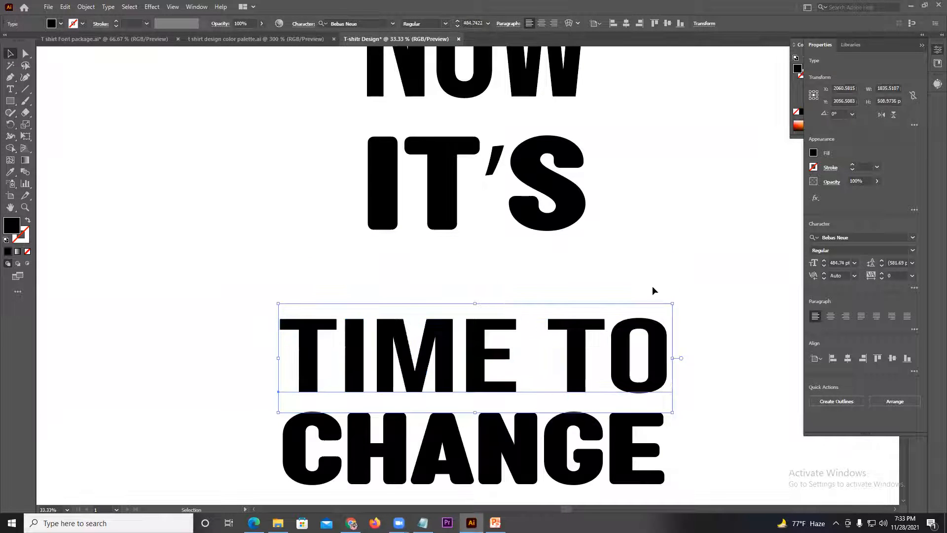
click(652, 286)
- Move "IT'S" down toward "TIME TO", scale it down slightly and set it just above that line
scroll(651, 289, down, 3)
drag(699, 309, 583, 300)
scroll(472, 288, up, 1)
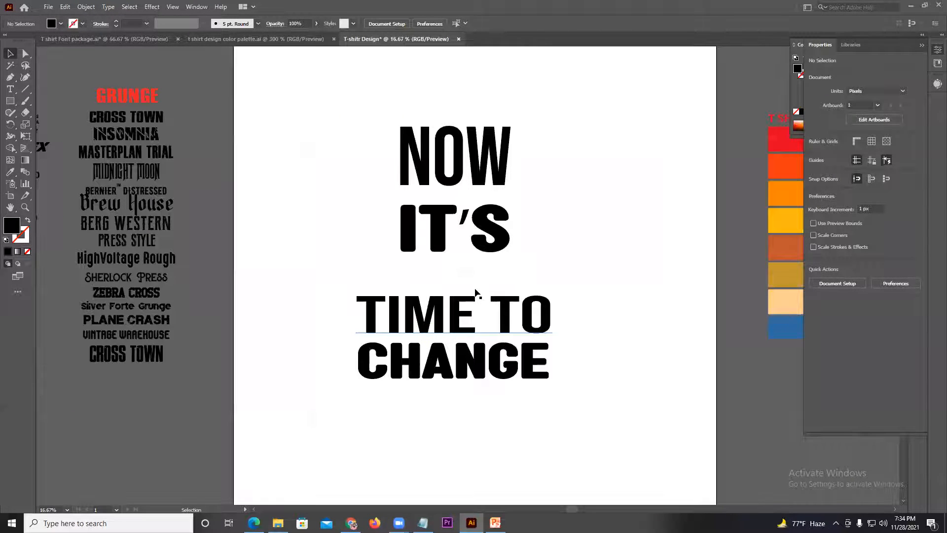
scroll(475, 293, up, 2)
drag(410, 219, 410, 259)
drag(434, 163, 433, 180)
key(ctrl+z)
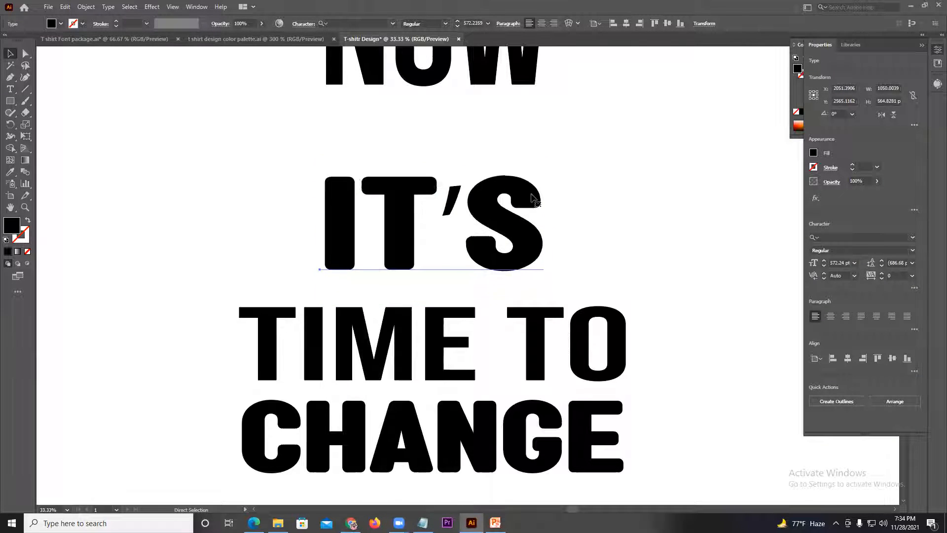
drag(543, 166, 528, 177)
drag(499, 239, 490, 250)
scroll(546, 224, down, 3)
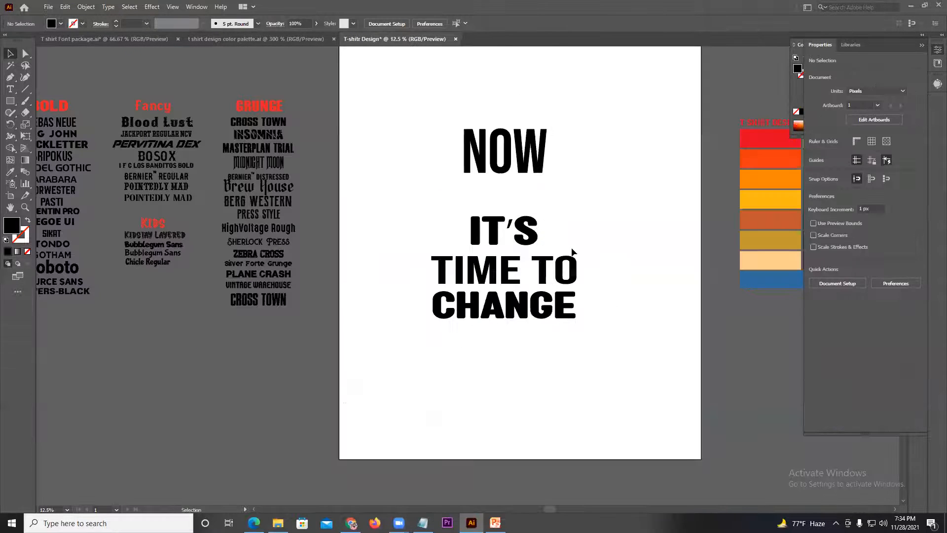
- Place "NOW" over "TIME TO" as a height guide and flatten it to match that line's letter height
drag(509, 190, 384, 420)
scroll(498, 216, up, 3)
scroll(451, 259, down, 1)
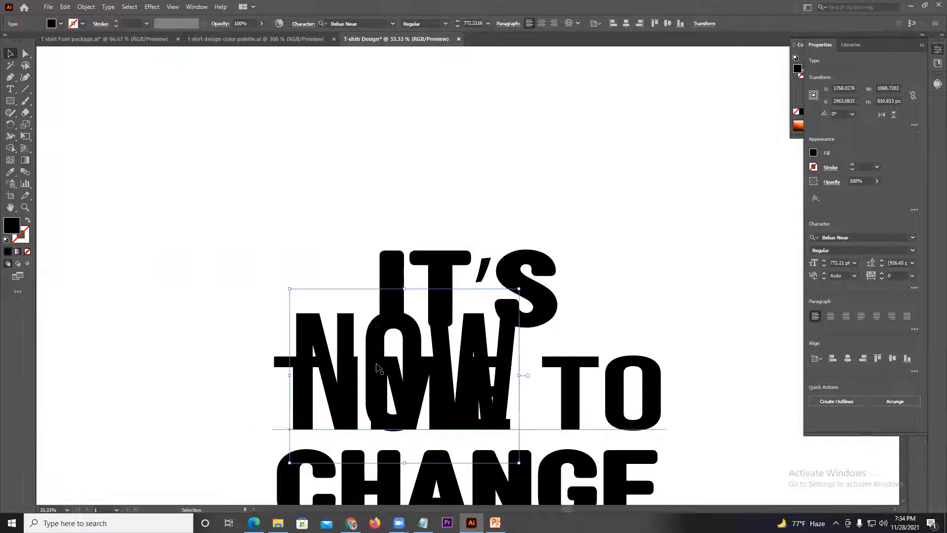
drag(408, 290, 399, 344)
drag(341, 440, 342, 432)
drag(405, 334, 405, 345)
- Move the flattened "NOW" up to sit centered just above "IT'S" in the stack
drag(402, 396, 477, 250)
key(ctrl+z)
click(344, 396)
drag(313, 393, 381, 203)
drag(444, 363, 415, 414)
click(254, 297)
scroll(254, 297, down, 3)
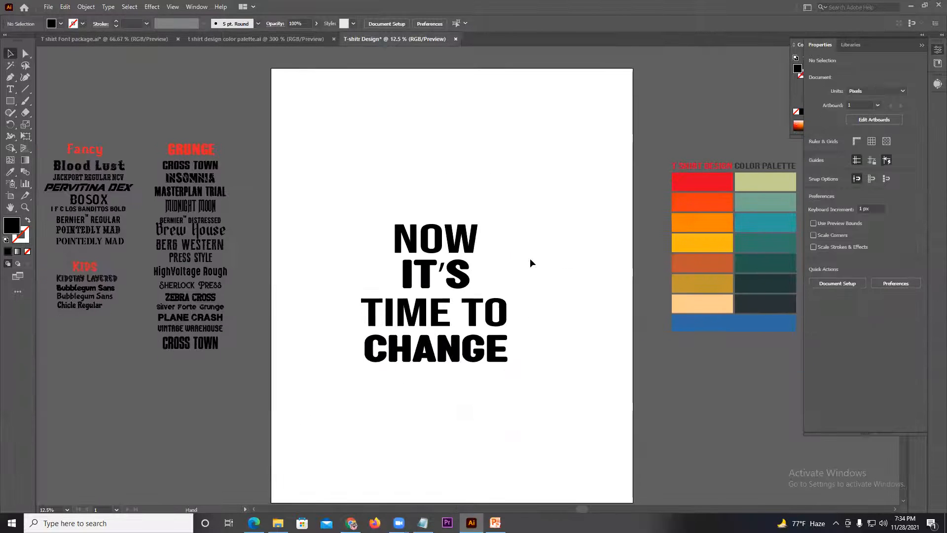
- Stretch "NOW" sideways in both directions to about 1890 px wide, slightly past the width of "TIME TO", keeping its height
scroll(478, 258, up, 3)
drag(449, 266, 587, 189)
key(ctrl+z)
click(513, 196)
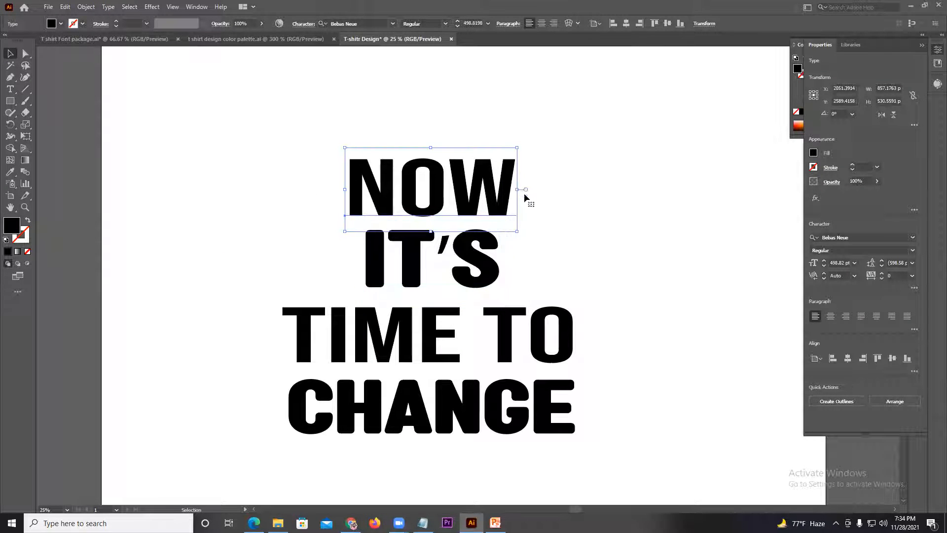
drag(517, 189, 590, 191)
click(594, 184)
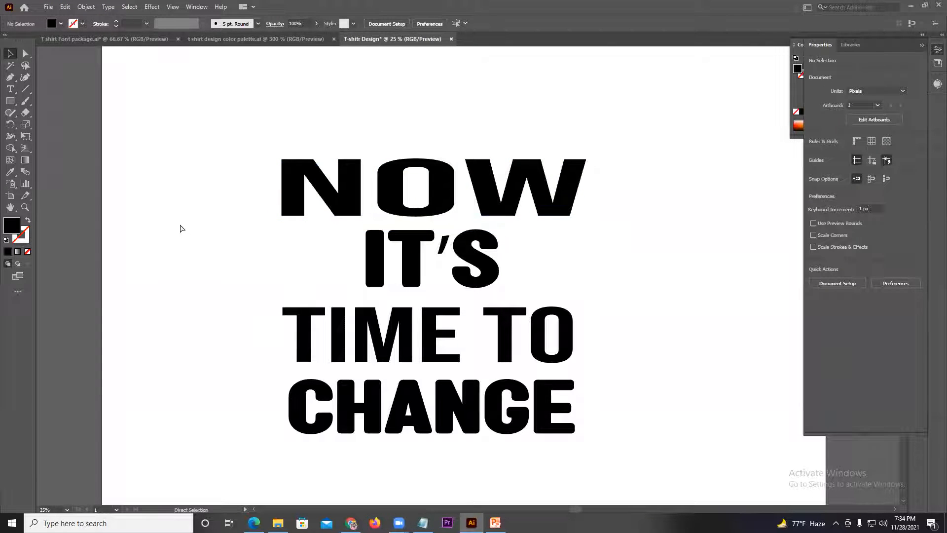
- Show the rulers and place vertical guides at the two outer edges of "TIME TO"
key(ctrl+r)
drag(324, 311, 575, 339)
click(442, 112)
- Convert all four text lines to outlines and check each word as a separate group
click(454, 401)
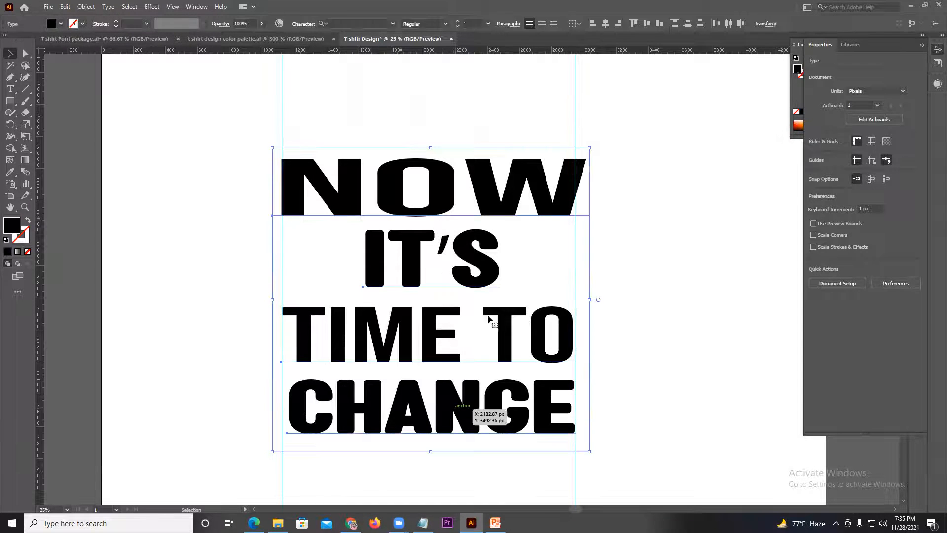
right_click(447, 182)
click(486, 263)
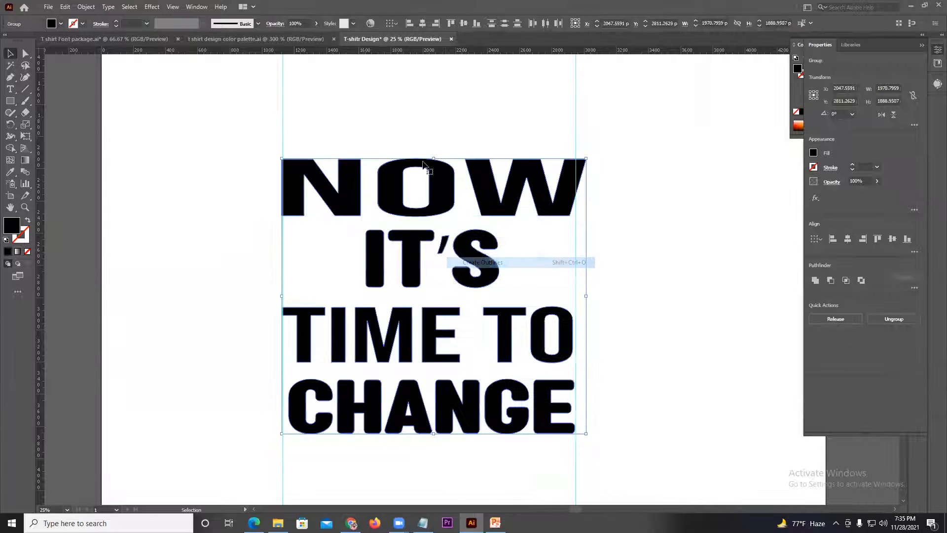
click(423, 174)
click(436, 210)
click(409, 284)
click(394, 316)
click(375, 371)
click(360, 407)
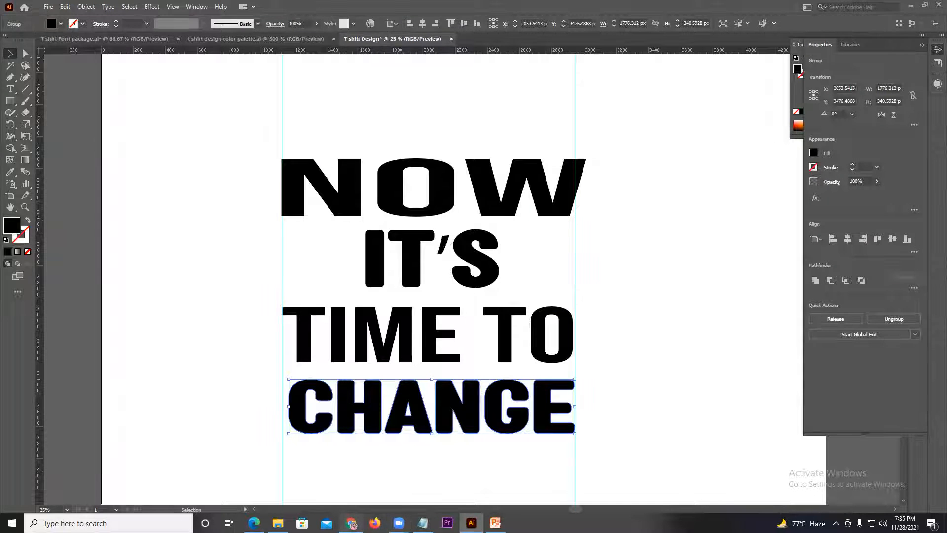
- Switch to DaFont in the browser, open Lemon Milk from the Sans serif category and read the author's note on commercial use
click(352, 523)
click(403, 8)
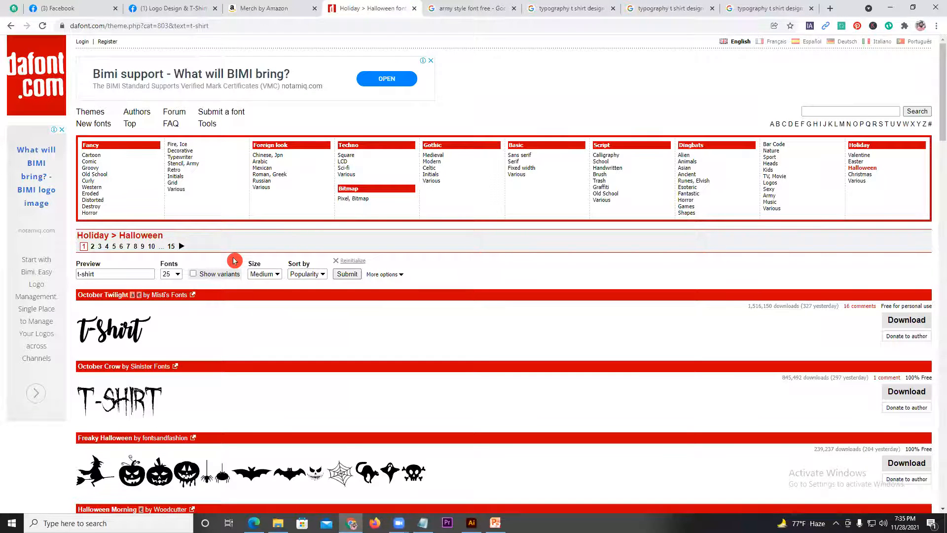
scroll(232, 256, down, 1)
click(522, 107)
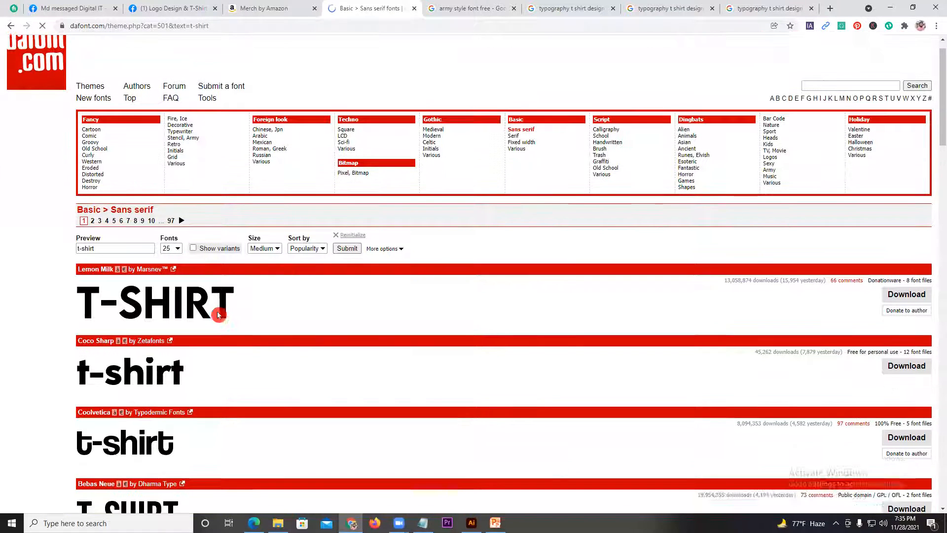
scroll(197, 301, down, 1)
click(164, 288)
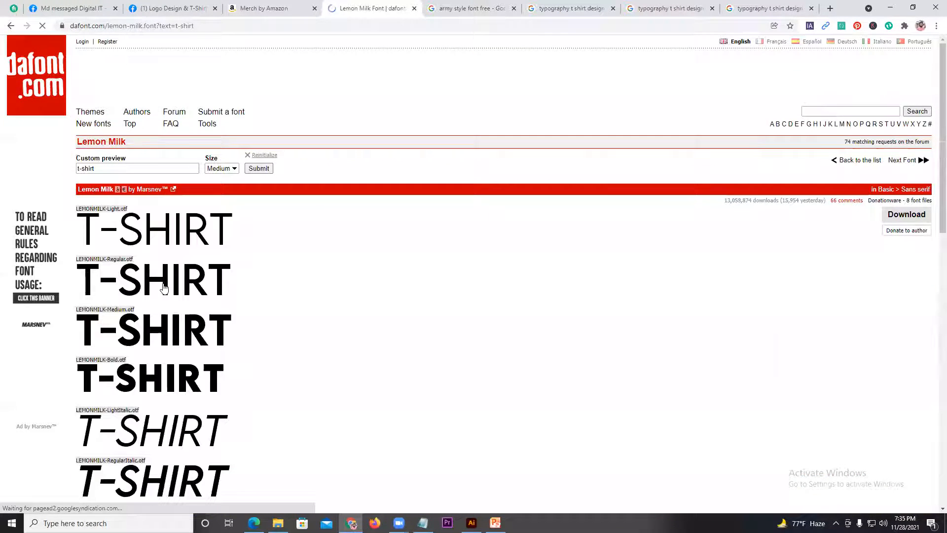
scroll(389, 312, down, 6)
scroll(390, 312, down, 2)
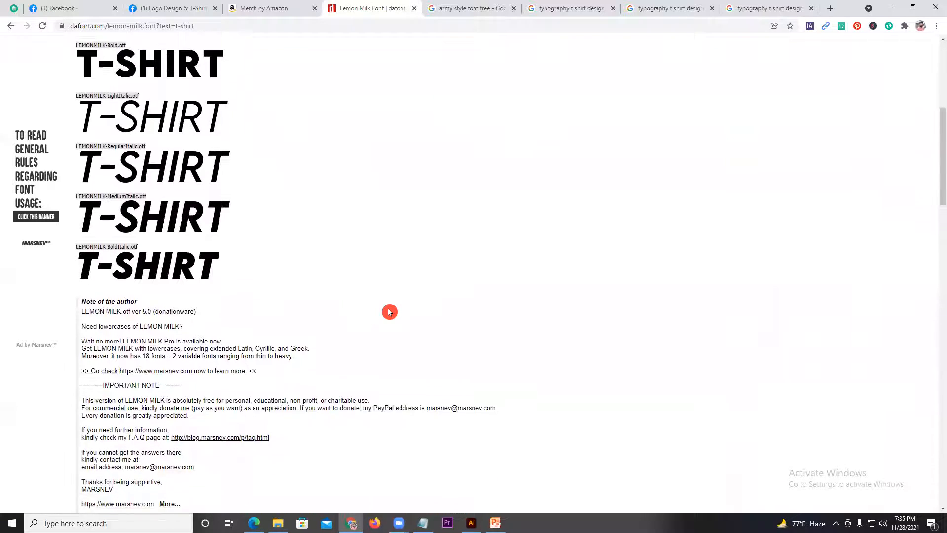
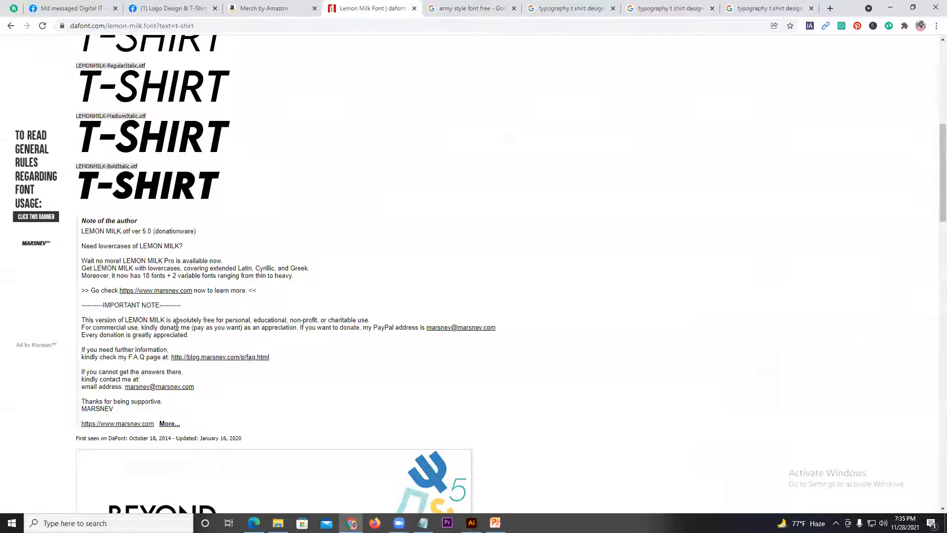
drag(167, 327, 225, 340)
click(228, 324)
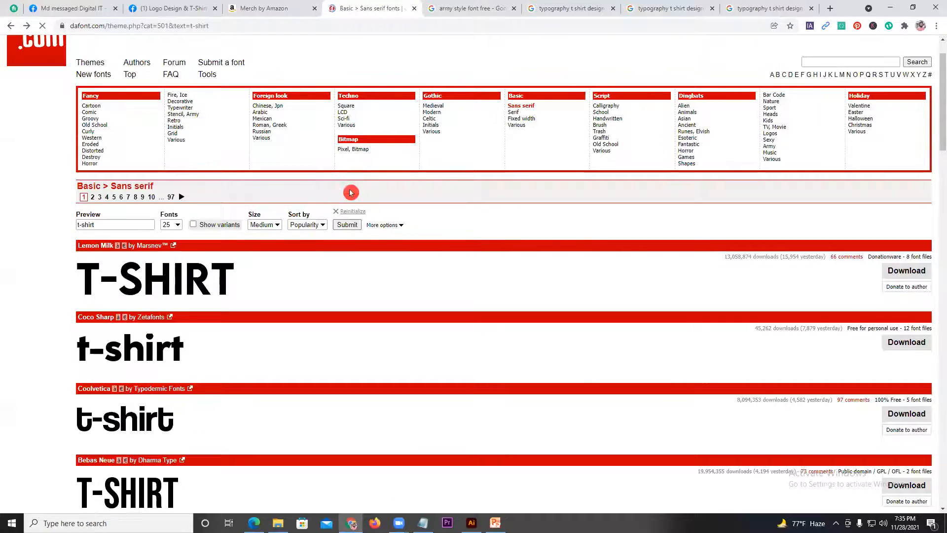
- Open the TS Block font from the Sans serif list and look through its character set and licence type
scroll(221, 311, down, 3)
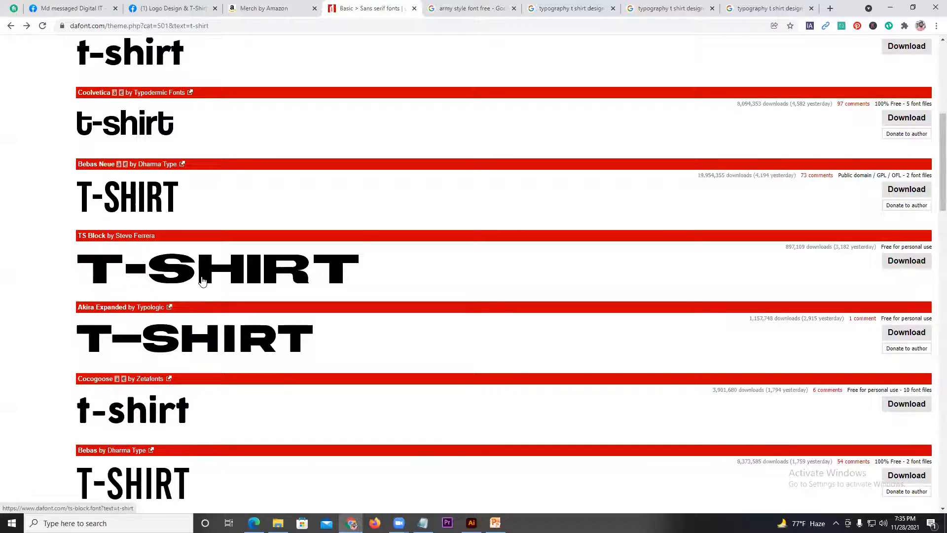
click(202, 276)
scroll(199, 268, down, 20)
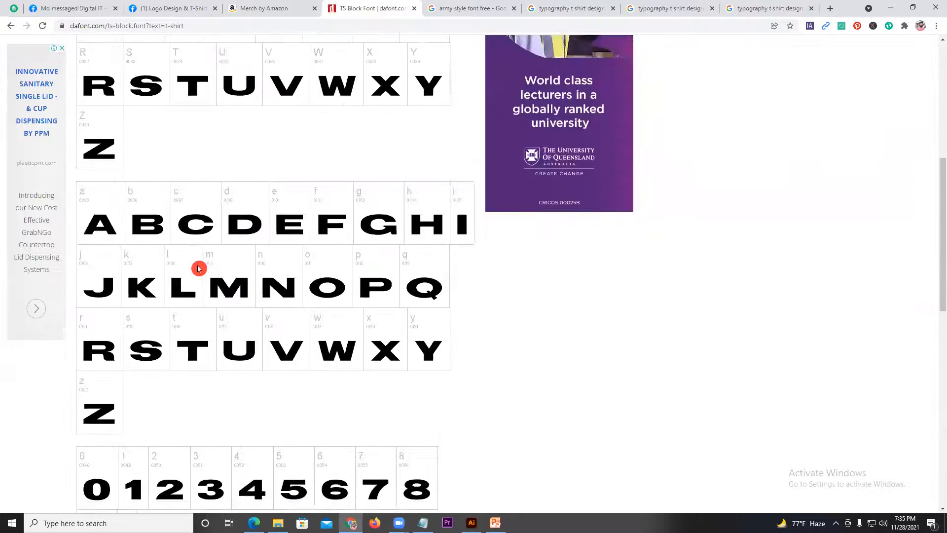
scroll(243, 288, up, 20)
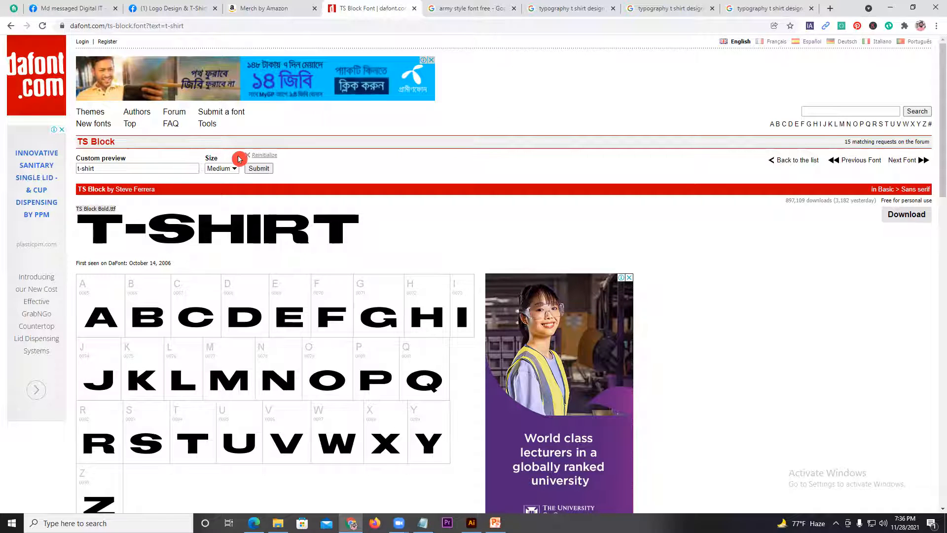
- Open Christmas Squad from the DaFont home page and examine the author's note on the commercial licence
click(92, 125)
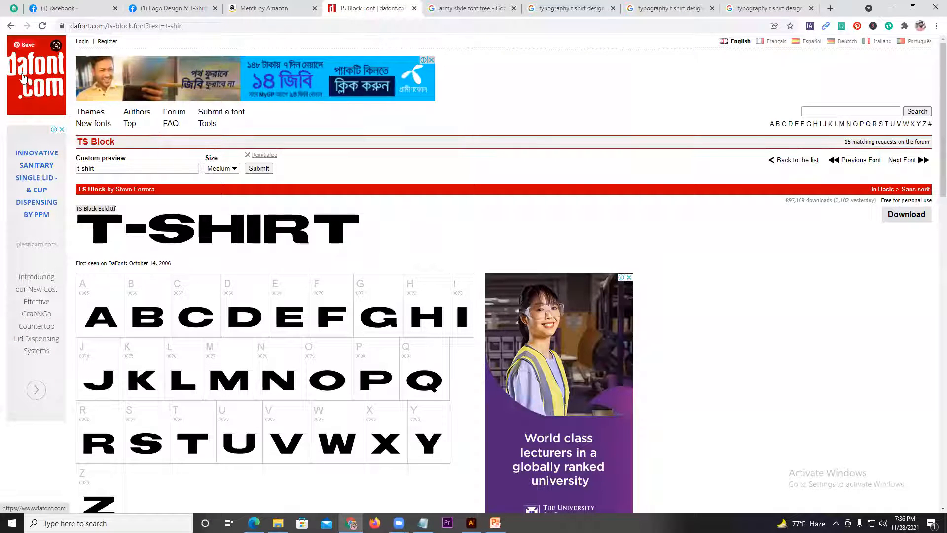
scroll(343, 327, down, 3)
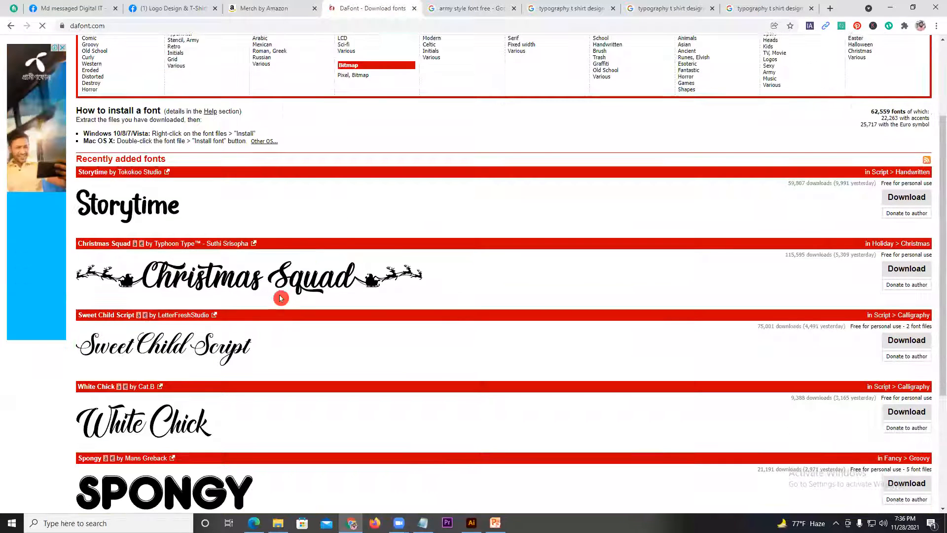
click(232, 252)
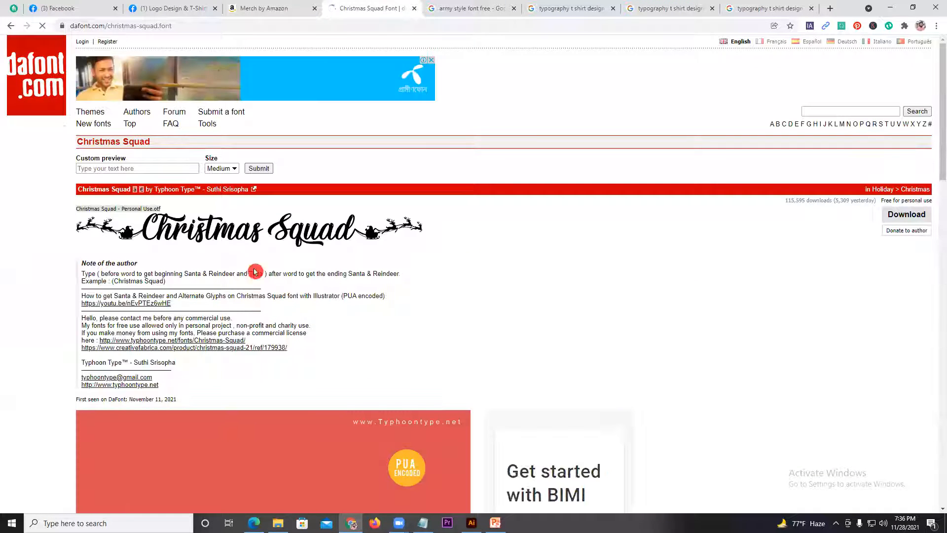
drag(237, 283, 247, 279)
click(244, 281)
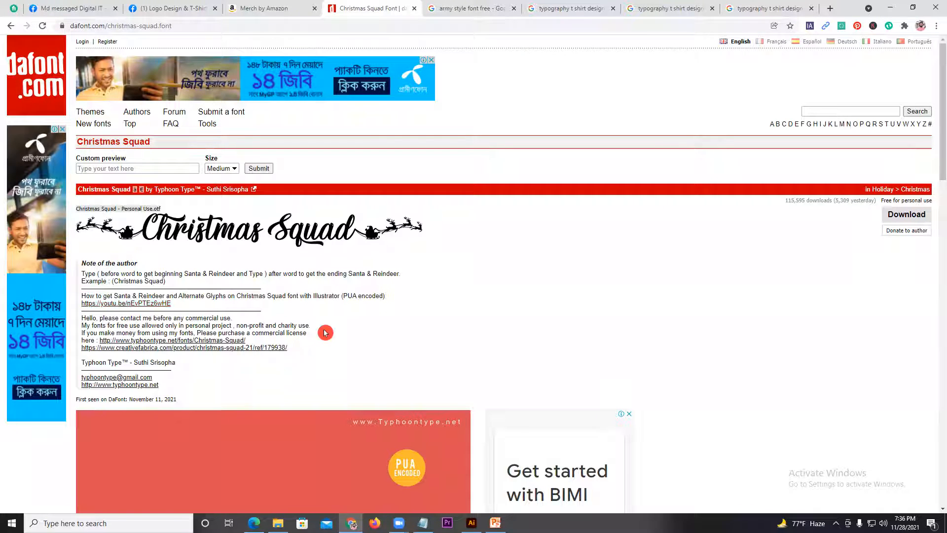
drag(252, 334, 97, 340)
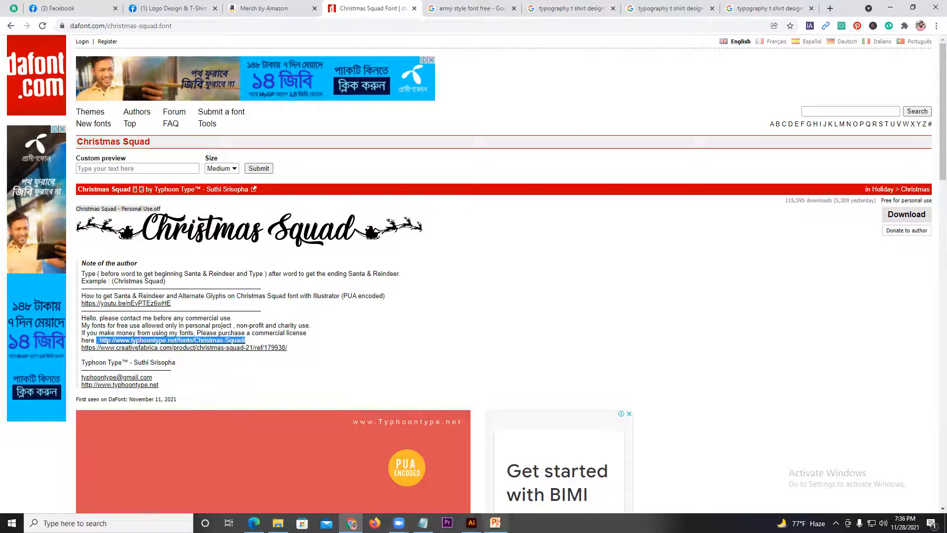
- Return to Illustrator, scale "NOW" down to about 1778 px wide and place it between the two vertical guides
click(471, 522)
click(390, 338)
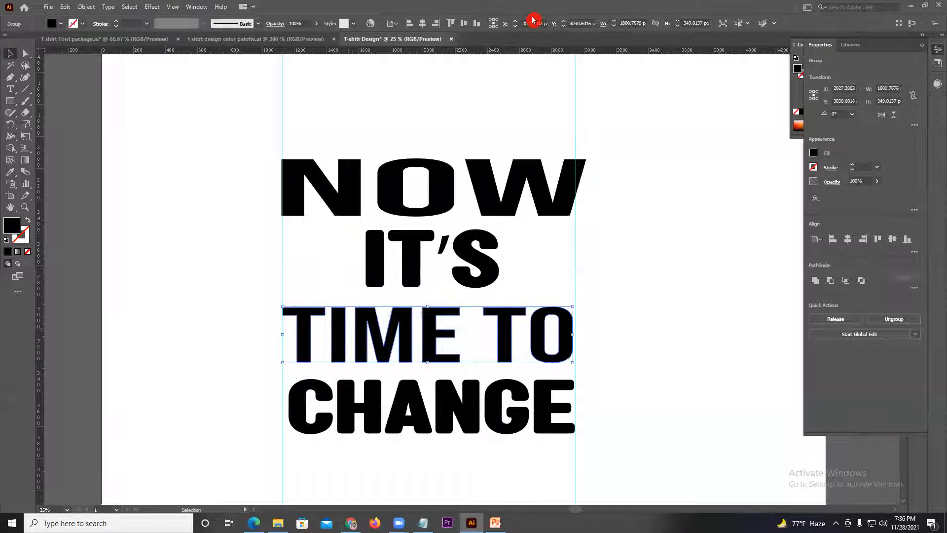
click(202, 240)
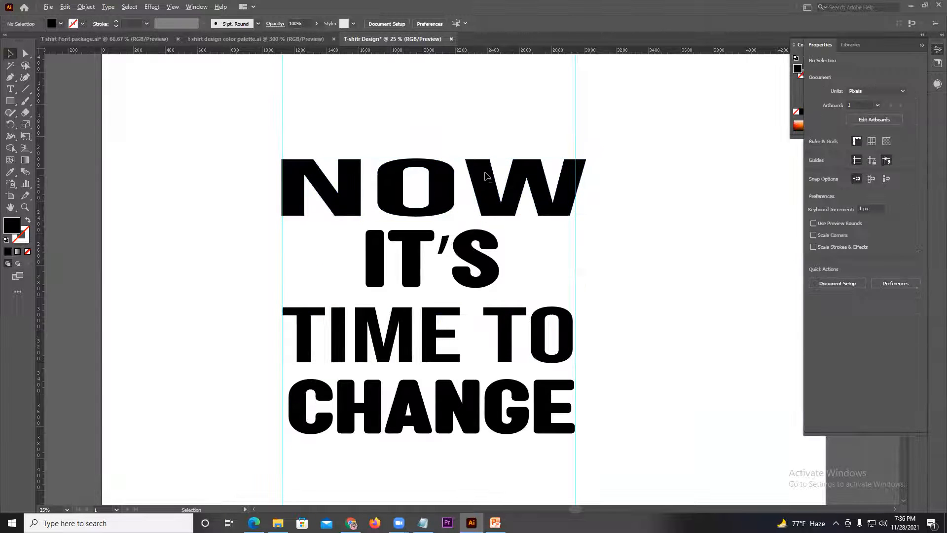
scroll(484, 172, up, 2)
click(397, 191)
scroll(451, 182, down, 2)
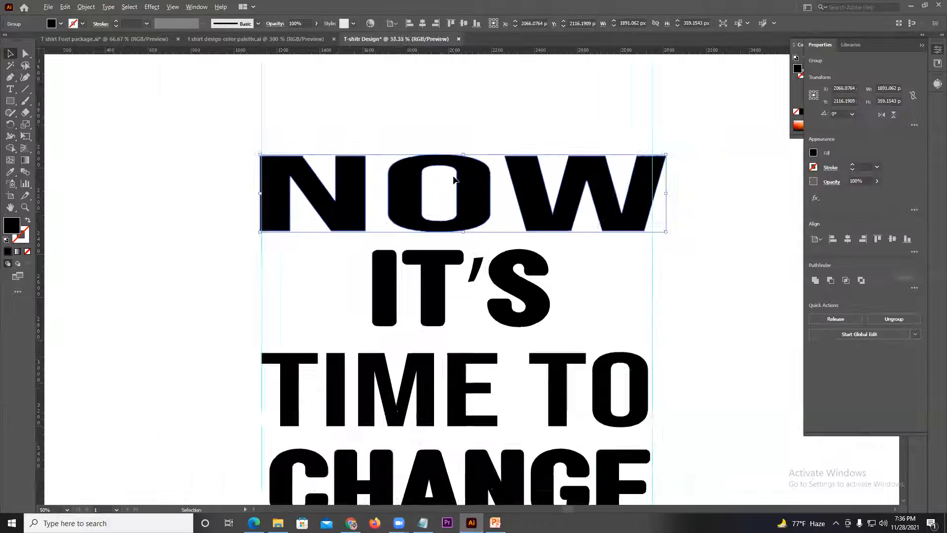
drag(616, 160, 598, 163)
click(645, 169)
scroll(523, 192, up, 1)
scroll(439, 192, up, 1)
mouse_move(433, 191)
mouse_down()
mouse_move(453, 192)
mouse_move(437, 191)
mouse_up()
scroll(437, 192, down, 3)
scroll(439, 158, down, 1)
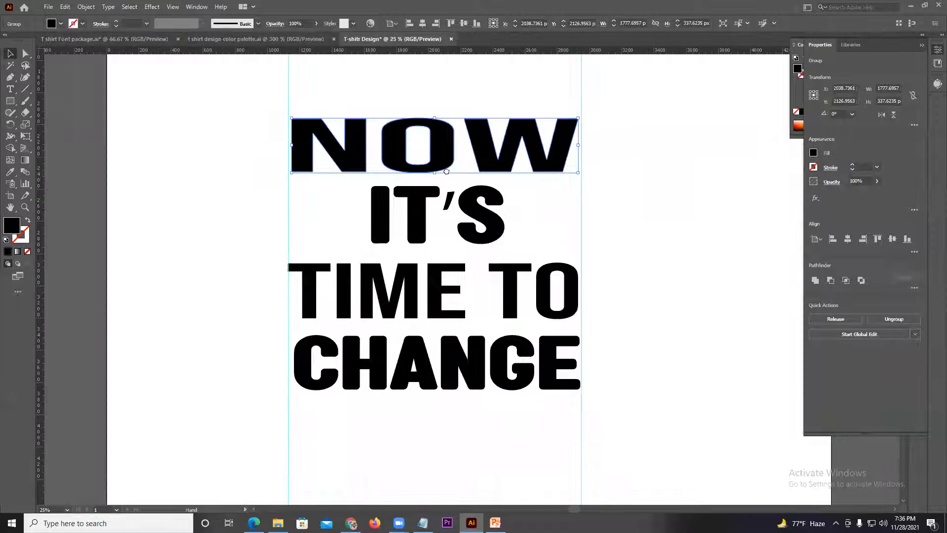
- Scale "NOW" up proportionally from its upper corner to about 1882 px wide
scroll(447, 172, up, 1)
scroll(444, 168, up, 1)
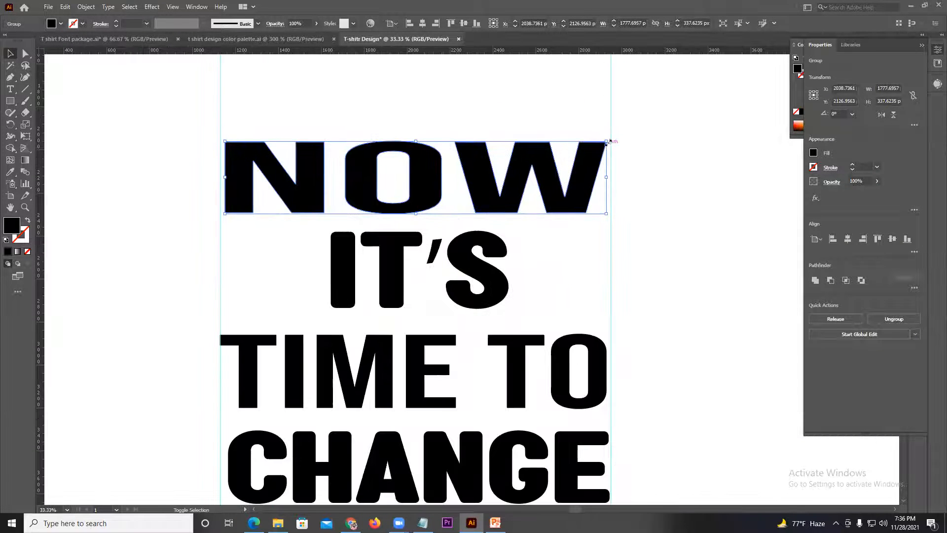
drag(607, 142, 629, 138)
key(space)
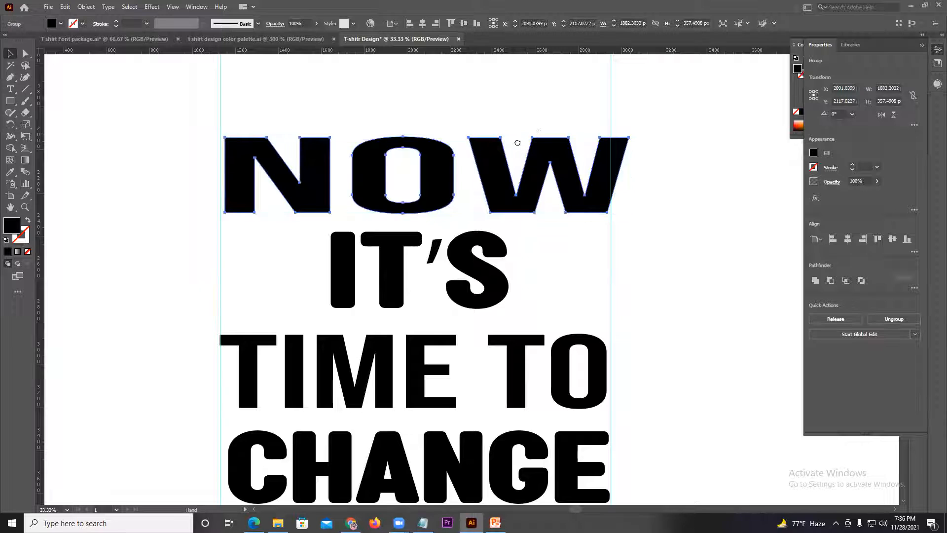
drag(517, 143, 545, 125)
- Apply Offset Path to "NOW" with an offset of -10 px, miter joins and a miter limit of 4
click(86, 7)
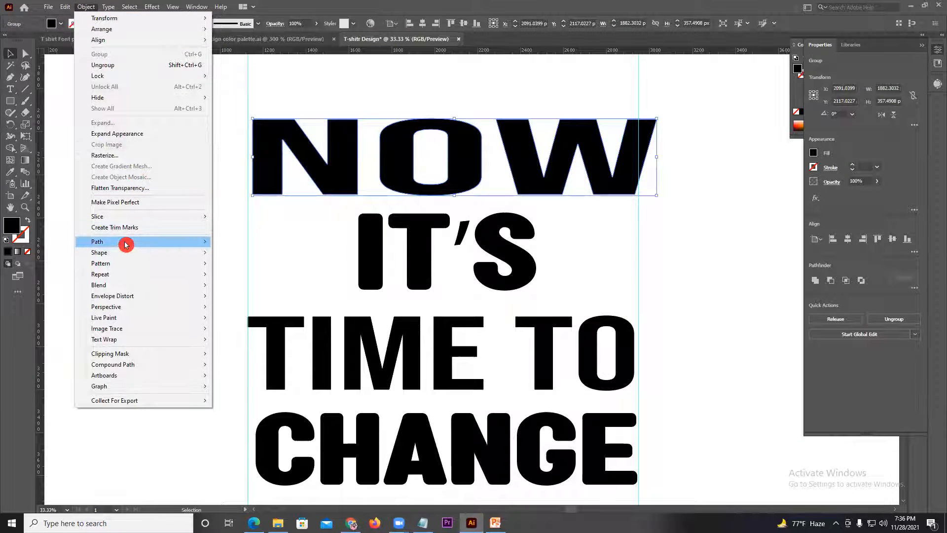
mouse_move(125, 244)
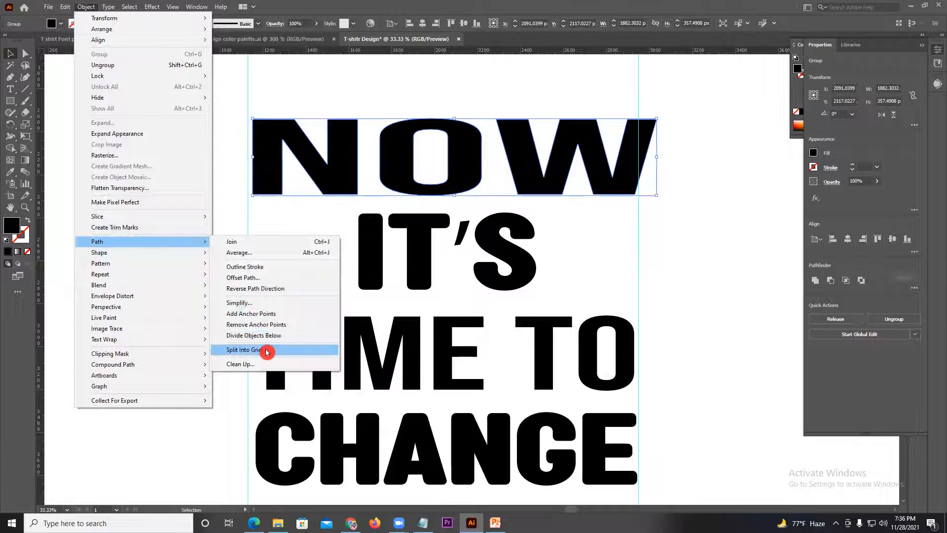
click(253, 278)
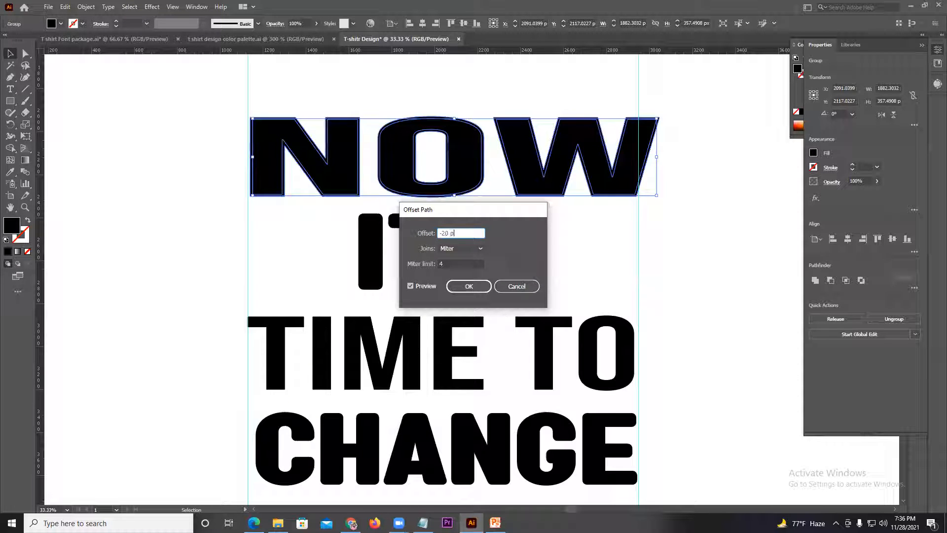
click(423, 286)
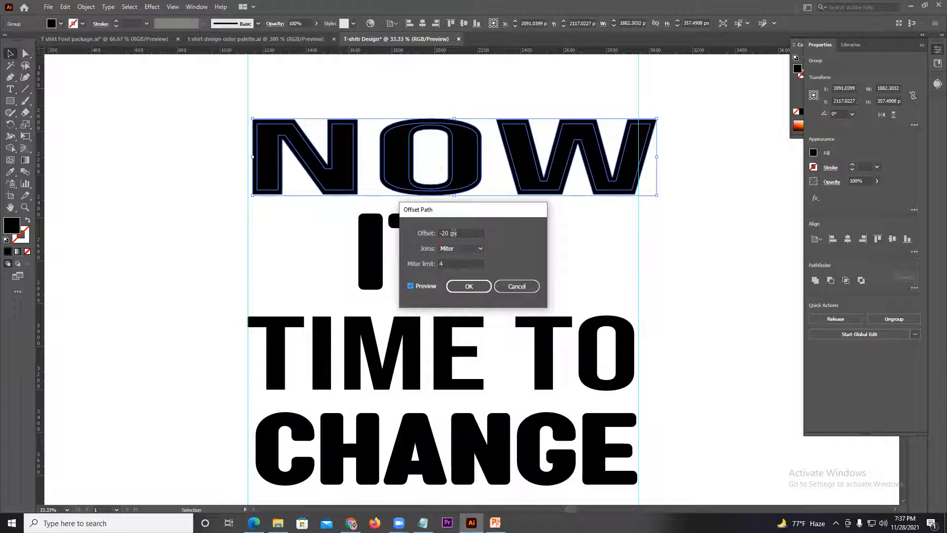
drag(443, 233, 476, 233)
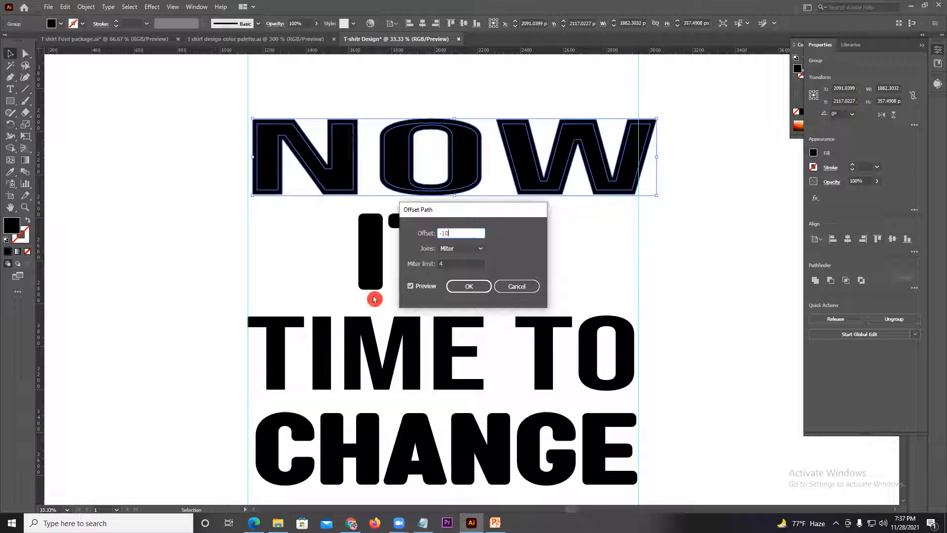
text(-10)
click(475, 287)
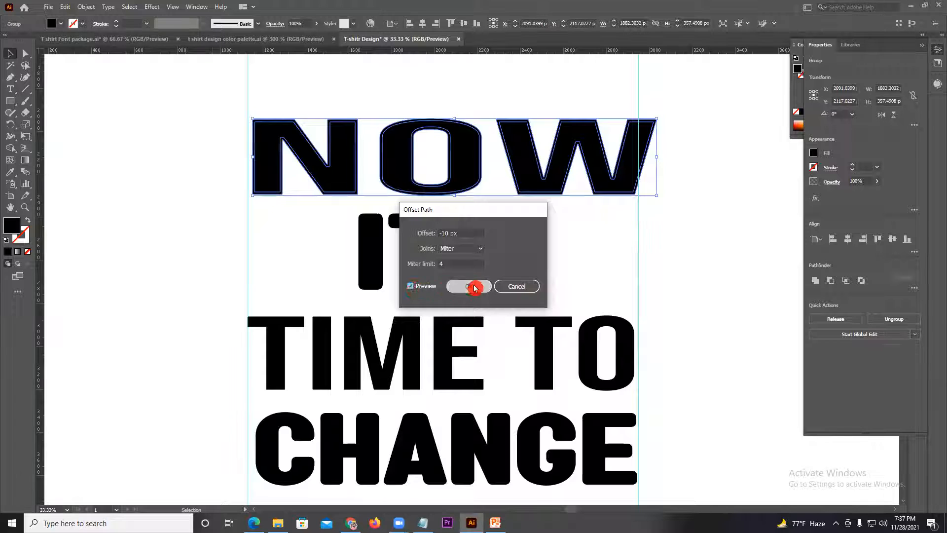
- Move the thinner offset copy of "NOW" straight up above the original and select both together
drag(460, 168, 463, 85)
click(463, 156)
scroll(459, 151, down, 1)
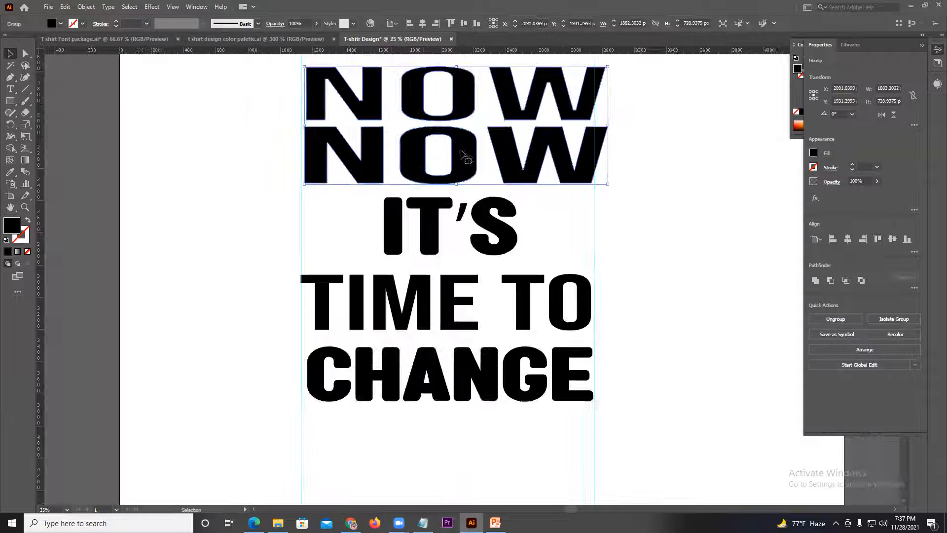
- Ungroup the stacked "NOW" artwork and delete the letters of the lower, bolder original, keeping the thinner offset copy
drag(472, 168, 467, 188)
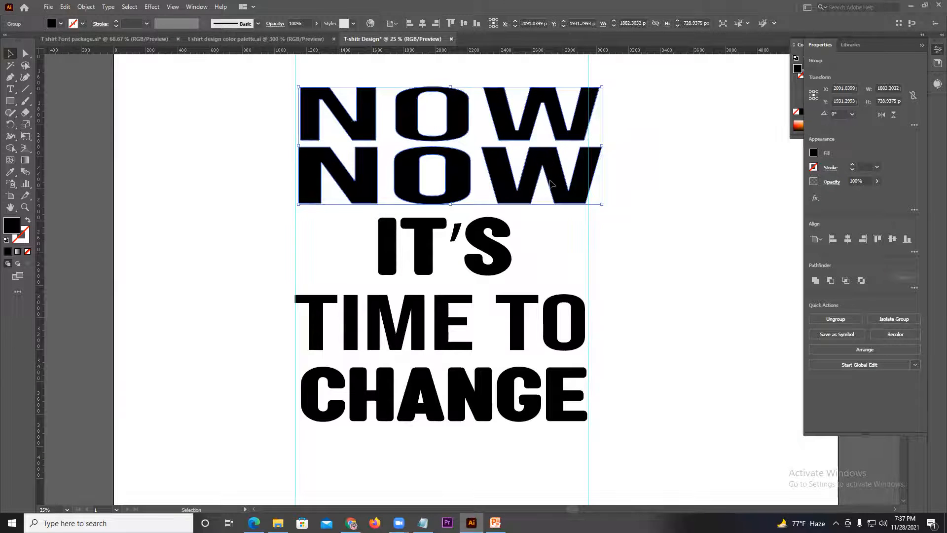
right_click(523, 178)
click(554, 258)
click(573, 198)
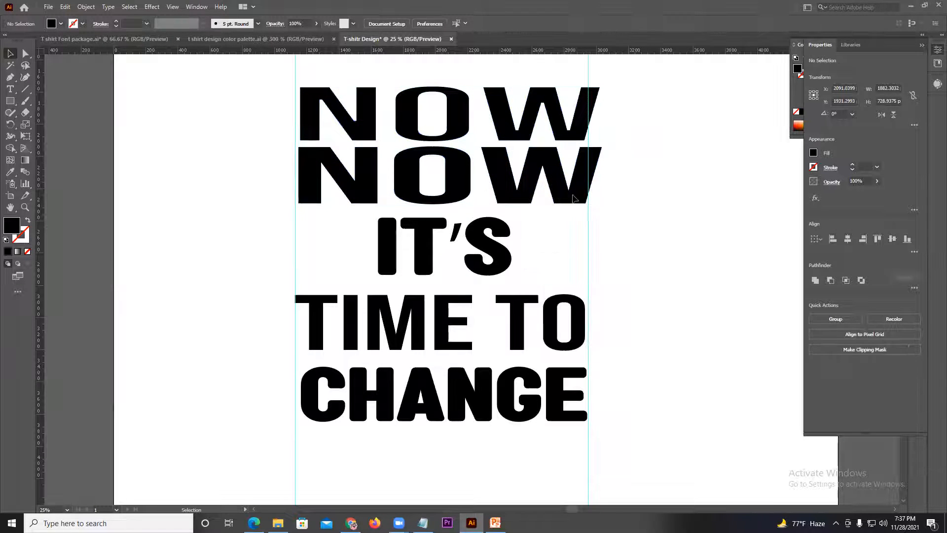
click(546, 186)
key(Delete)
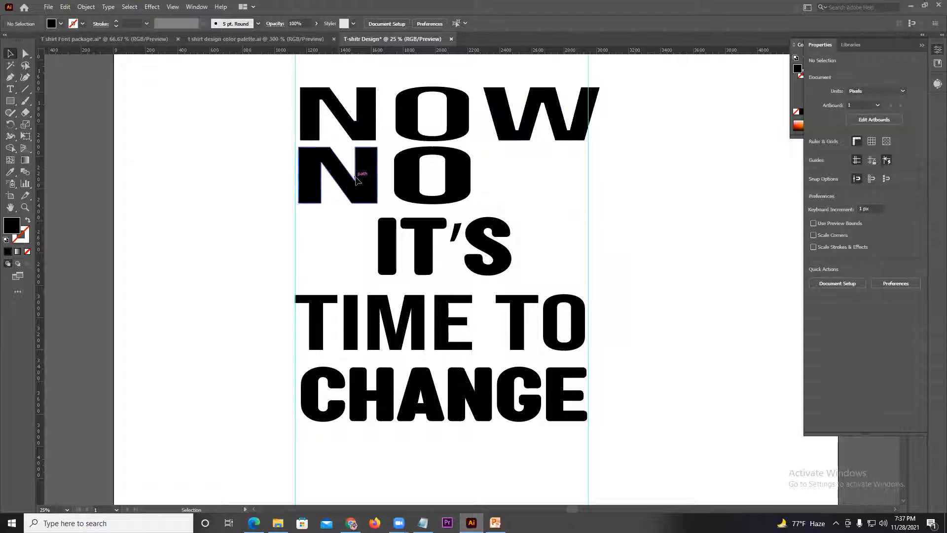
click(358, 180)
key(Delete)
click(408, 186)
key(Delete)
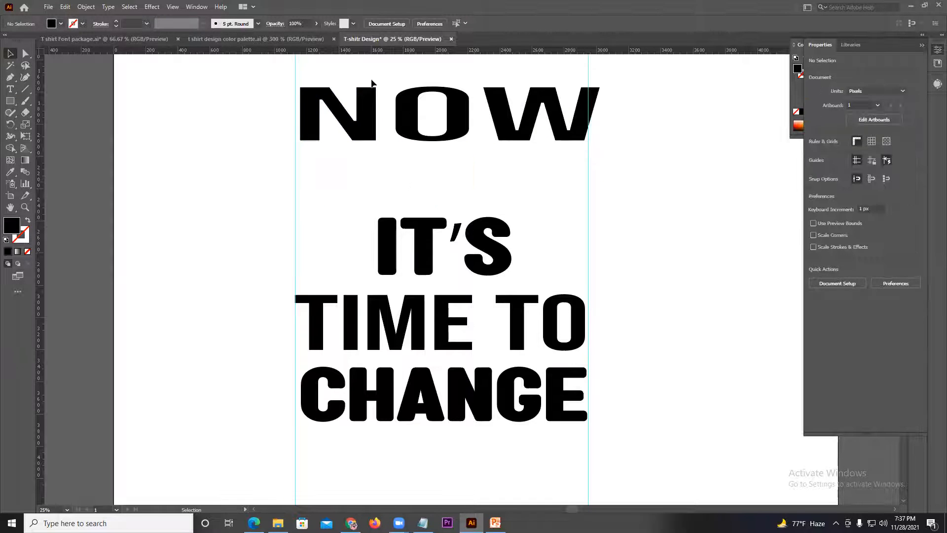
- Move the remaining "NOW" straight down so it sits just above "IT'S"
drag(498, 129, 503, 185)
click(682, 186)
scroll(456, 161, up, 2)
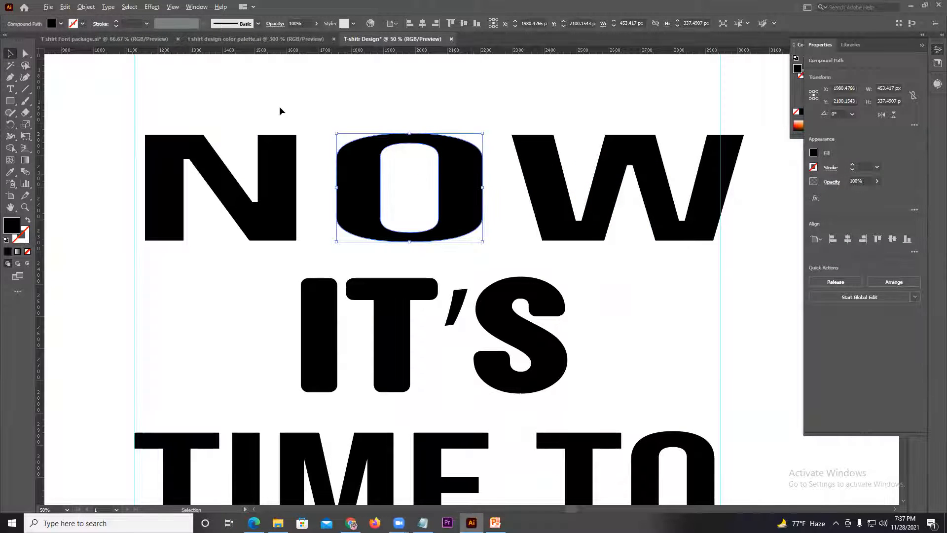
- Shift the "N" and "W" inward toward the "O" and group the letters as one word about 1740 px wide
drag(282, 185, 306, 185)
drag(607, 219, 567, 222)
click(447, 94)
scroll(406, 111, down, 2)
drag(323, 97, 473, 157)
click(346, 143)
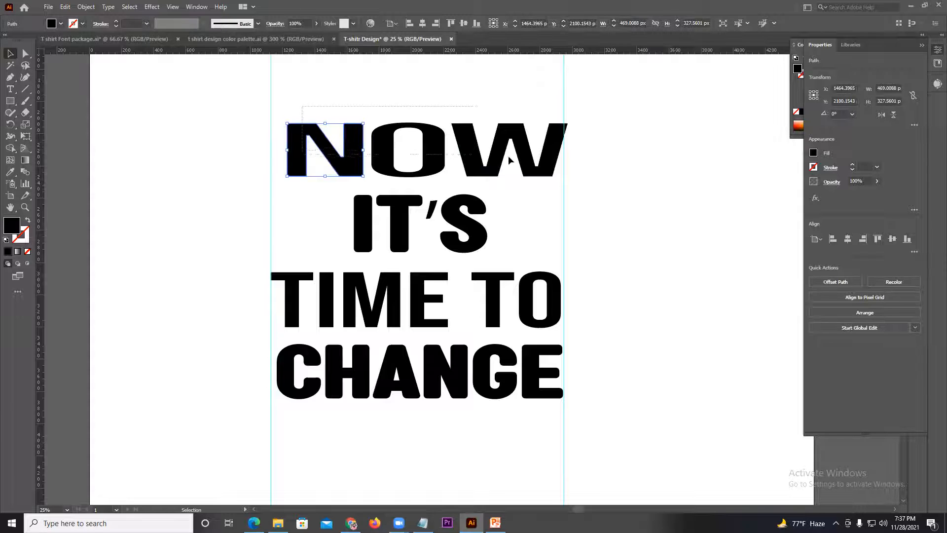
drag(509, 159, 508, 165)
key(ctrl+g)
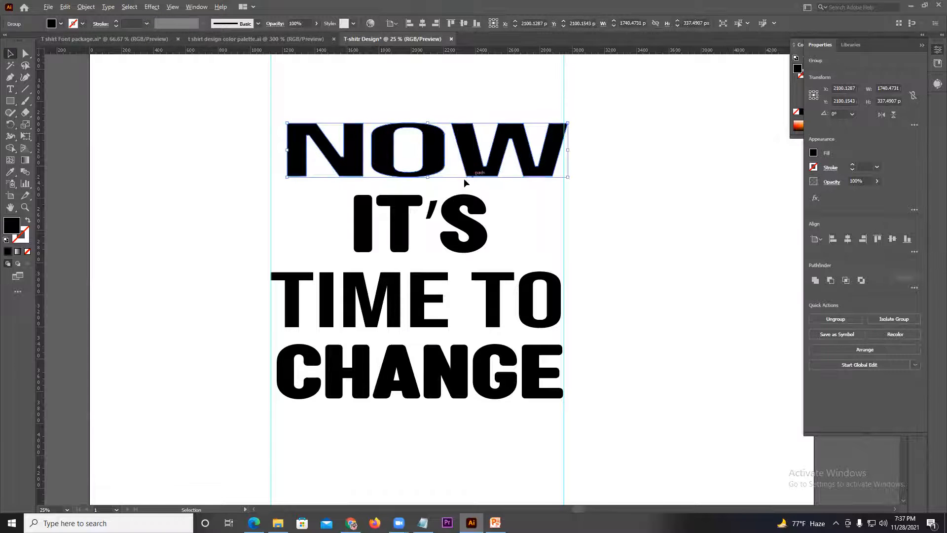
- Move "NOW" and "IT'S" down slightly to tighten the gap above "TIME TO"
scroll(464, 183, up, 2)
scroll(630, 158, down, 2)
drag(460, 190, 463, 204)
click(670, 186)
scroll(676, 179, down, 2)
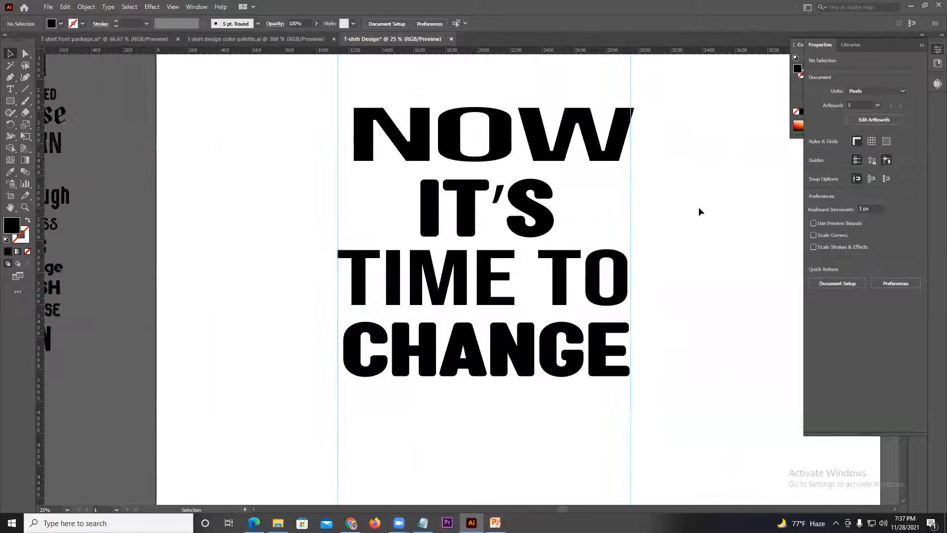
- Align "NOW" to the left guide and scale it proportionally to about 1823 px wide so it spans both guides
scroll(403, 154, left, 1)
scroll(405, 155, up, 1)
drag(422, 139, 415, 134)
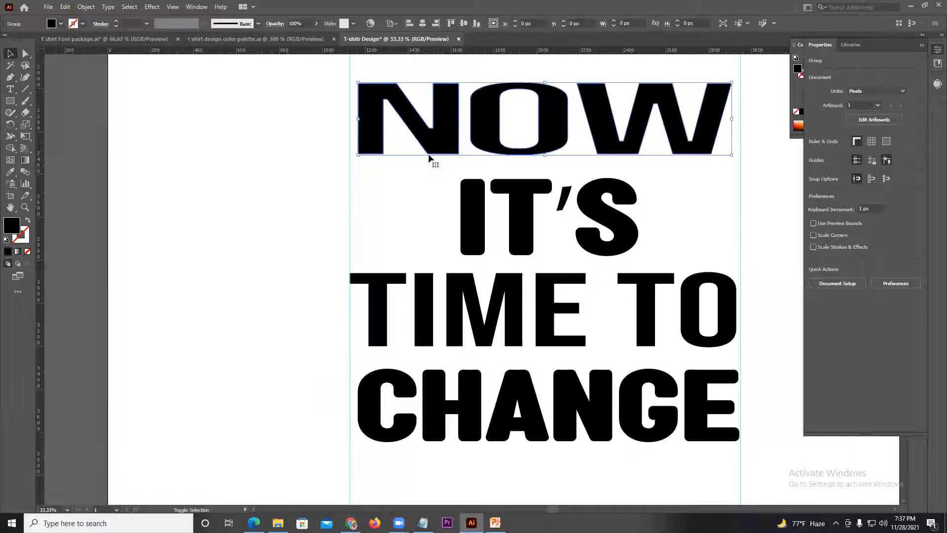
mouse_move(730, 80)
mouse_down()
mouse_move(750, 81)
mouse_move(741, 78)
mouse_up()
click(306, 158)
drag(375, 187, 365, 161)
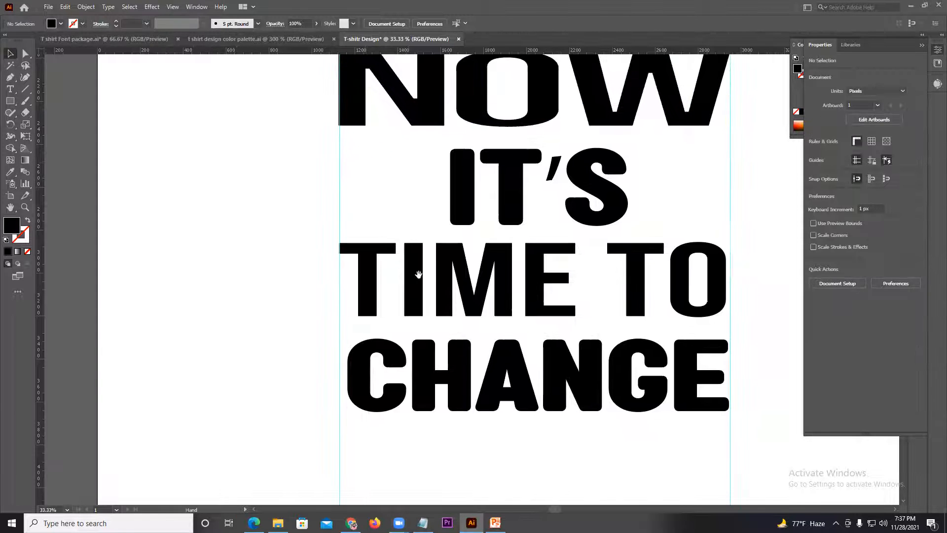
- Scale "CHANGE" from its upper-left corner until the "C" reaches the left guide
drag(418, 274, 457, 301)
click(390, 381)
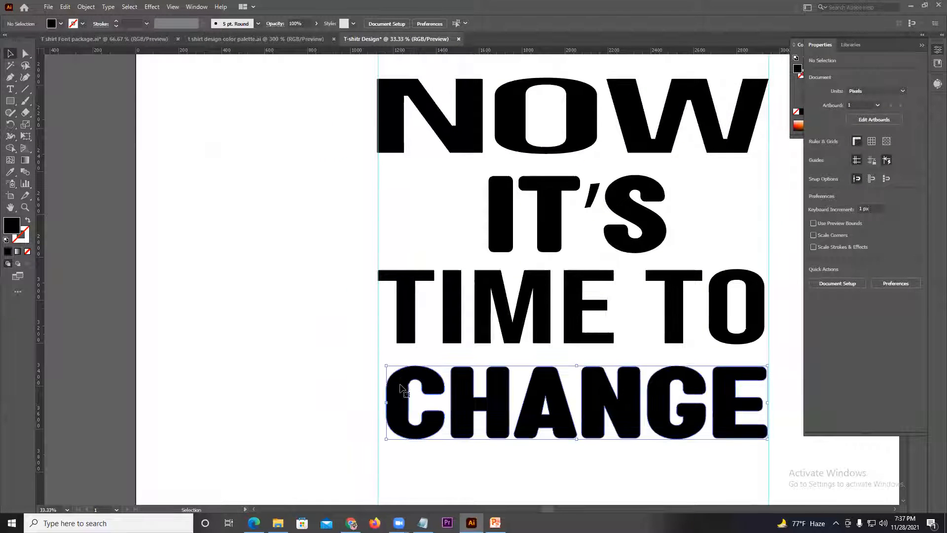
drag(385, 367, 308, 209)
click(355, 349)
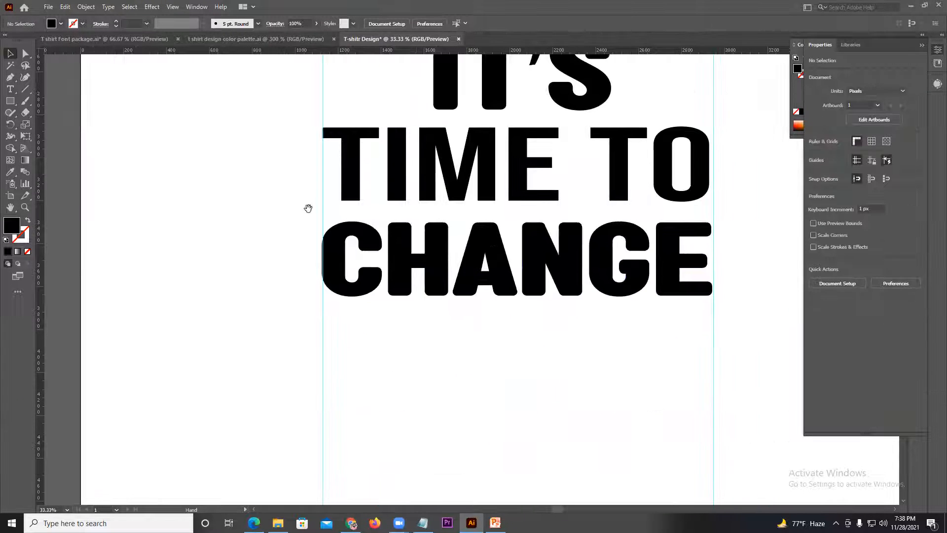
drag(522, 271, 533, 273)
scroll(592, 246, up, 2)
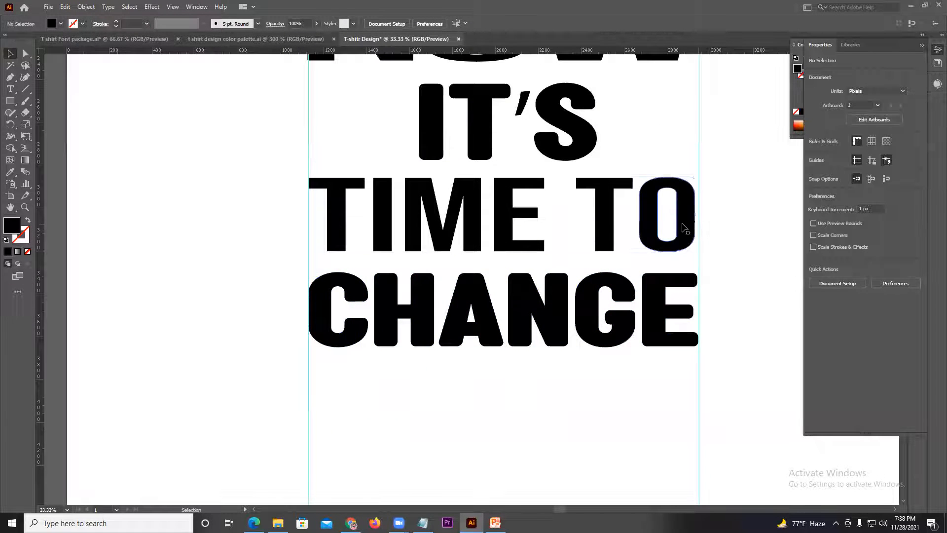
- Scale "TIME TO" from its upper-right corner until the final "O" touches the right guide
click(684, 228)
scroll(706, 184, up, 4)
drag(678, 155, 698, 152)
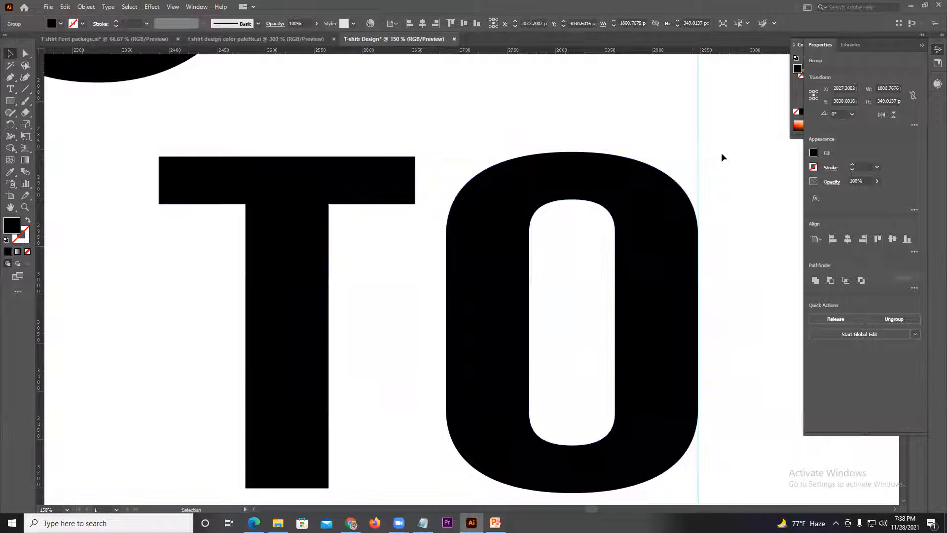
click(723, 157)
- Scale "CHANGE" from its upper-right corner to the right guide, about 1825 px wide
scroll(722, 157, down, 4)
scroll(724, 232, up, 5)
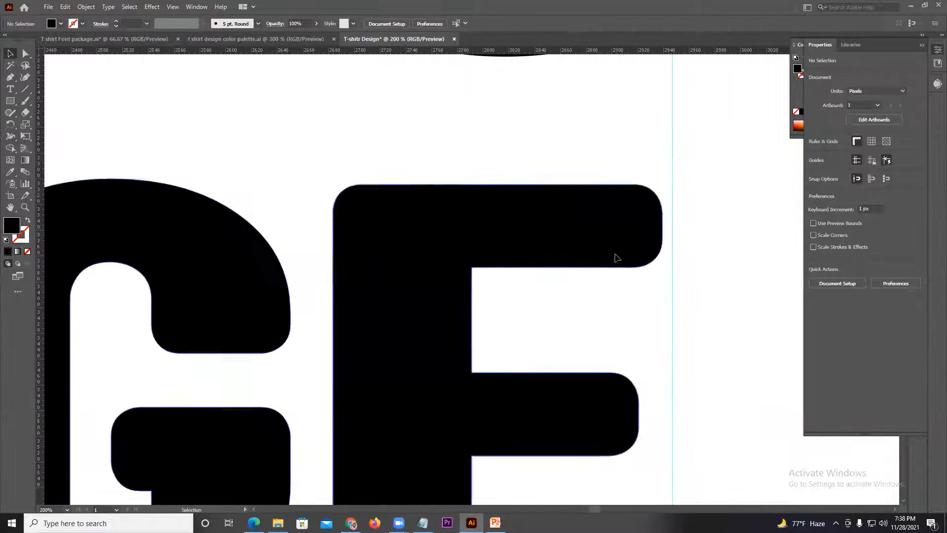
click(616, 257)
drag(669, 179, 625, 315)
scroll(717, 169, down, 6)
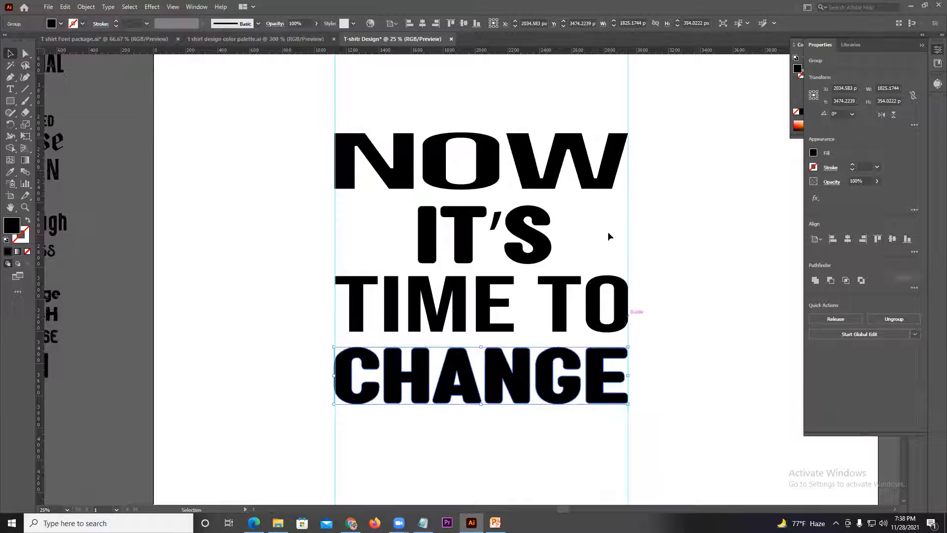
- Nudge "NOW" down a little closer to "IT'S" to even out the line spacing
scroll(507, 131, down, 2)
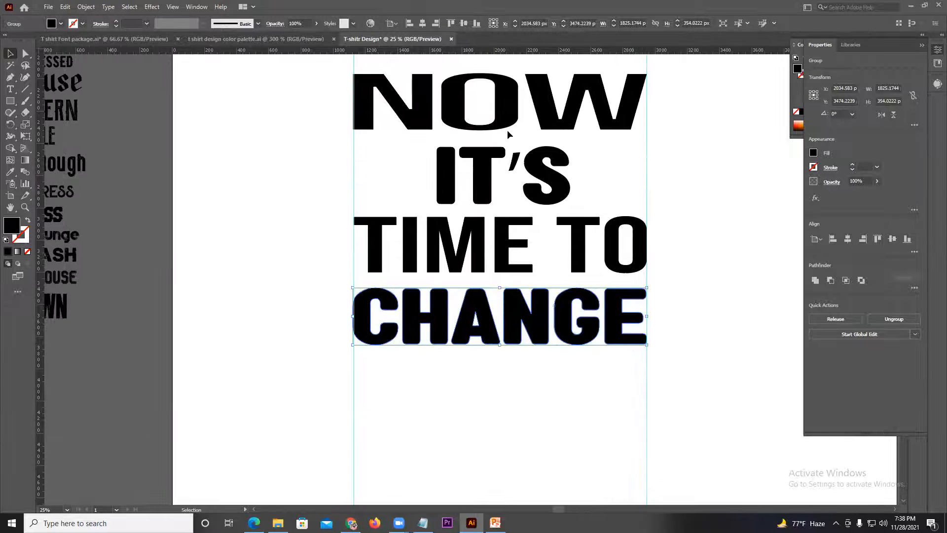
scroll(507, 130, up, 2)
click(464, 223)
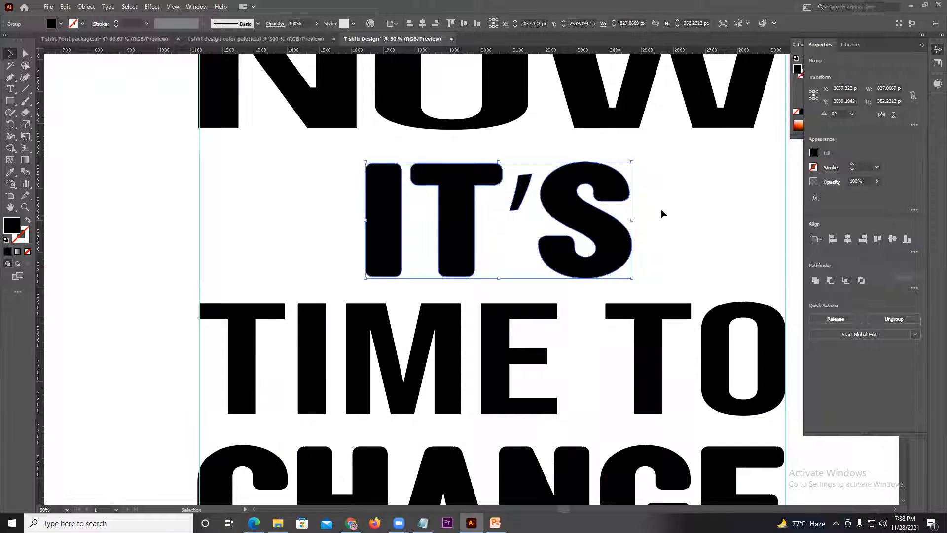
click(510, 138)
drag(500, 124, 501, 127)
scroll(501, 127, down, 3)
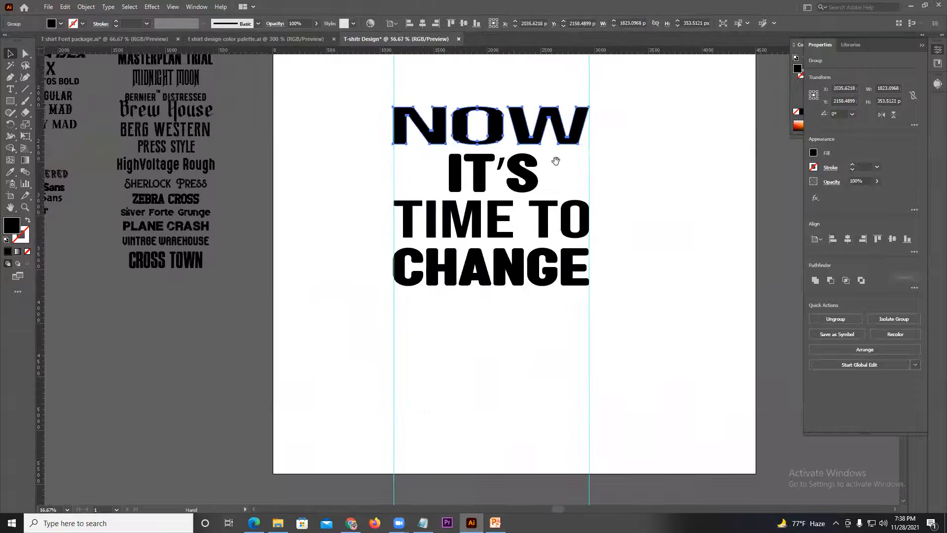
- Select all four text lines and align them to their horizontal centers
drag(552, 285, 606, 299)
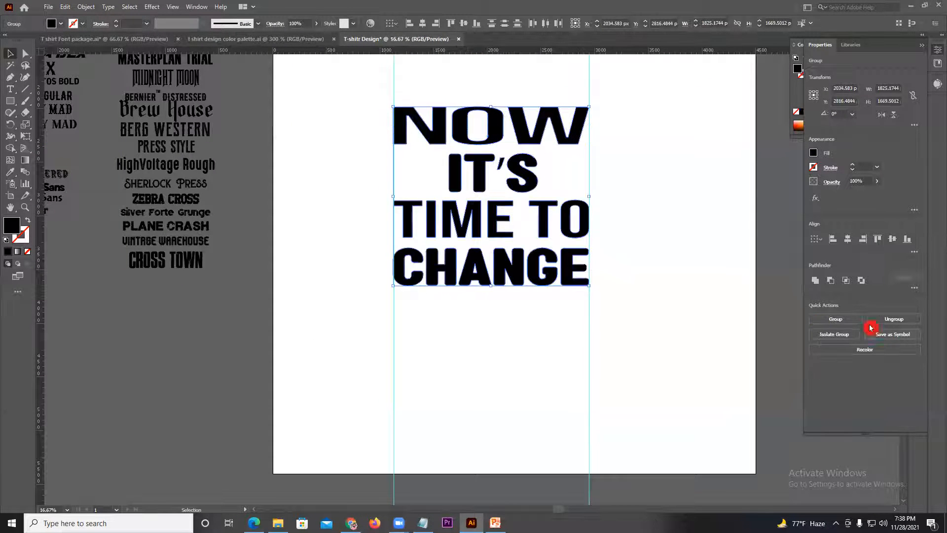
click(850, 240)
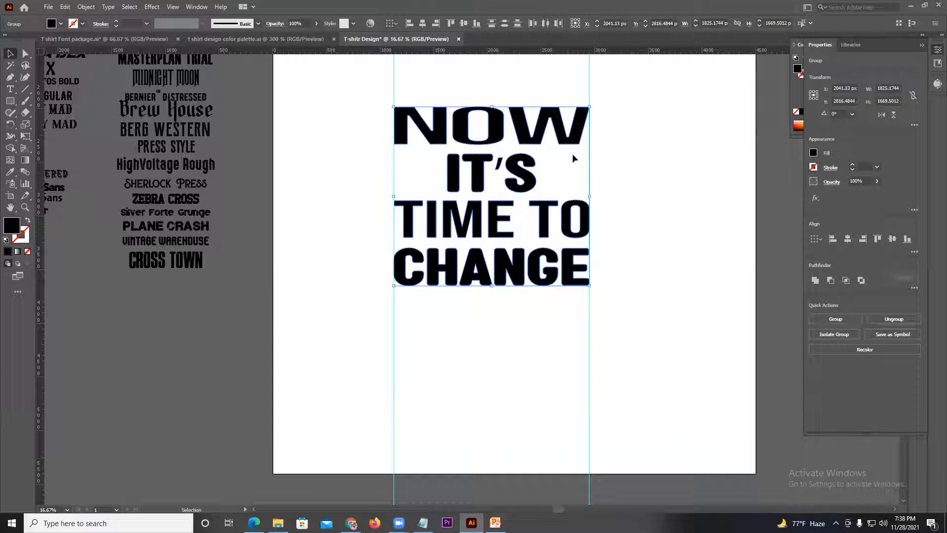
click(647, 150)
scroll(689, 180, down, 2)
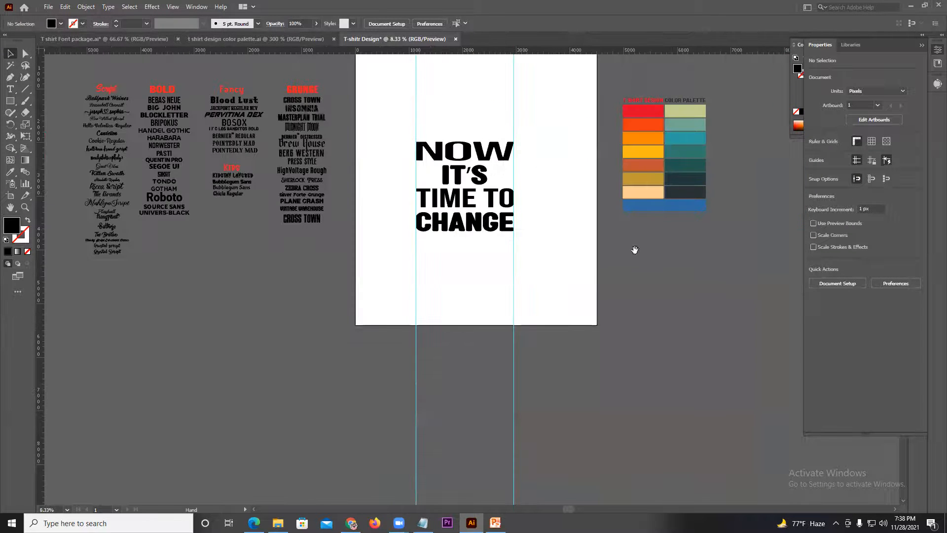
drag(634, 250, 615, 254)
scroll(485, 155, up, 3)
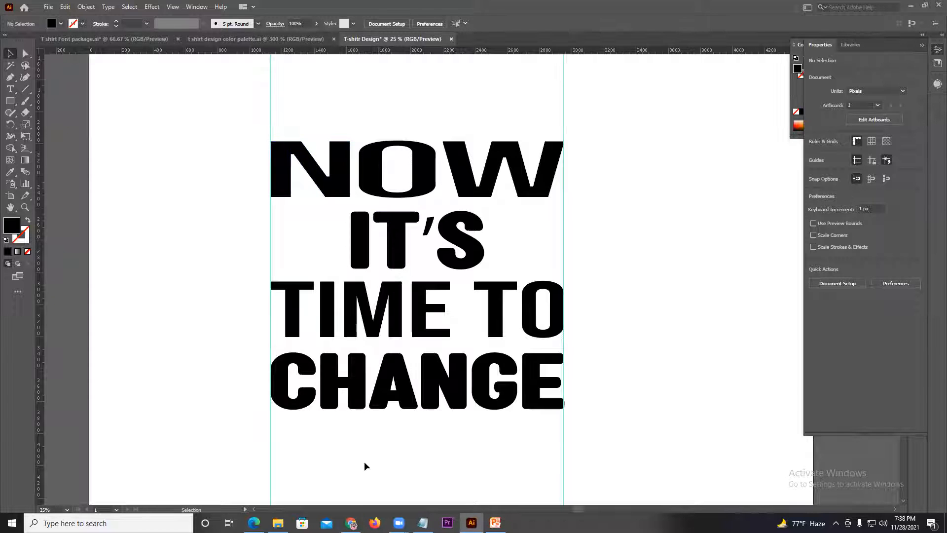
- Switch to Chrome and examine how the "LIFE IS SIMPLE", "BELIEVE YOU CAN" and "THE WORLD NEED YOUR LIGHT" T-shirt references use bars around short words
click(351, 522)
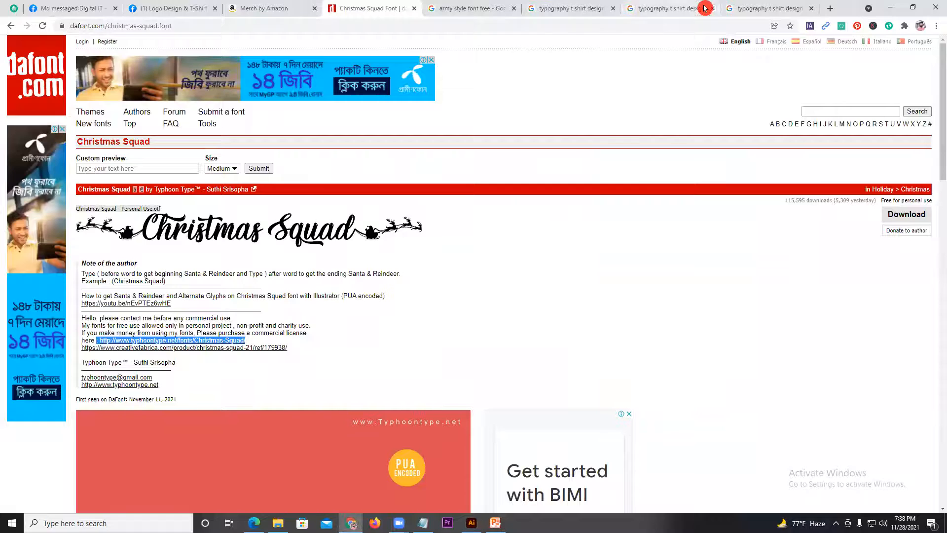
click(765, 8)
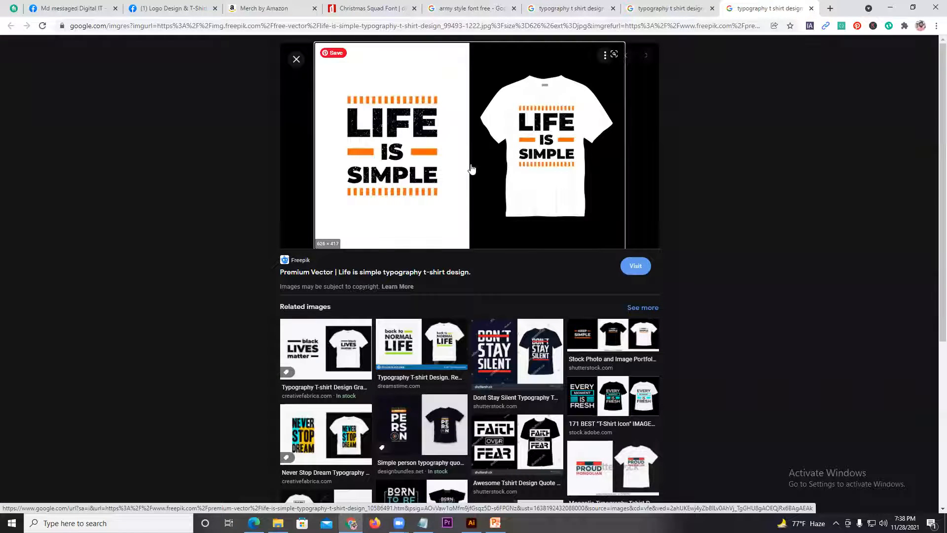
scroll(402, 142, down, 5)
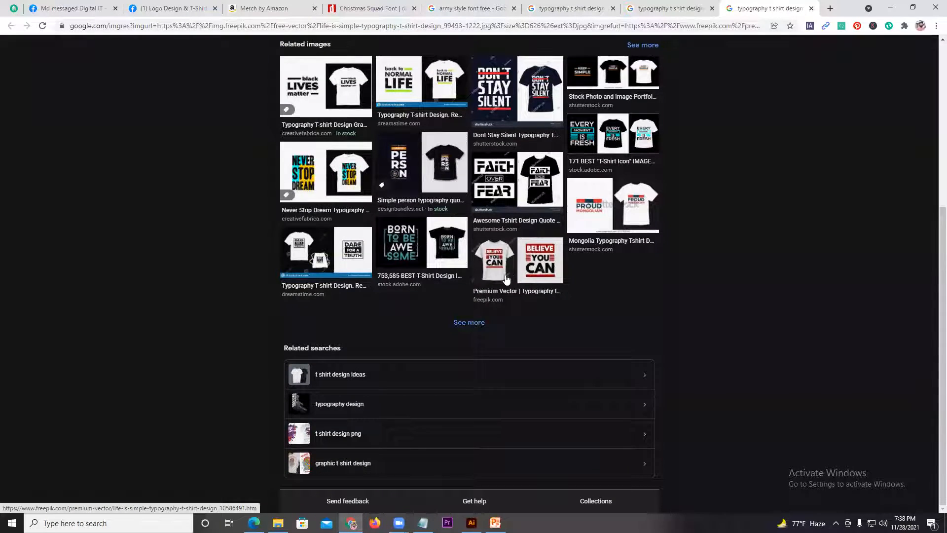
click(544, 264)
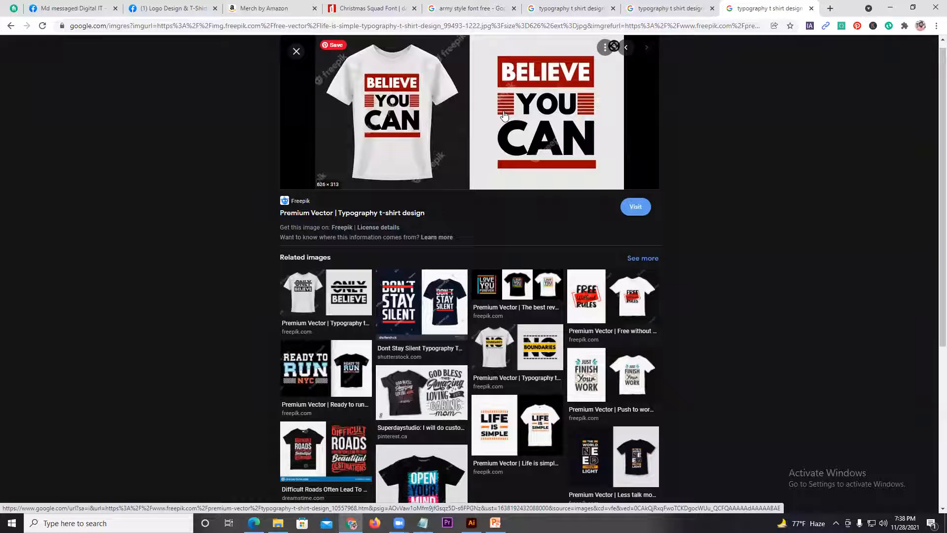
scroll(597, 389, down, 1)
click(599, 418)
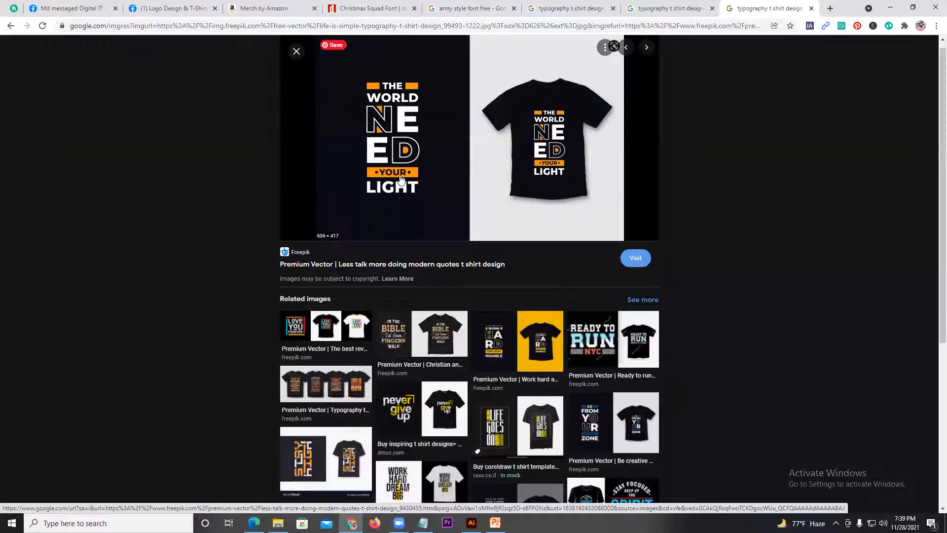
- Return to Illustrator and start the Rectangle tool
click(471, 524)
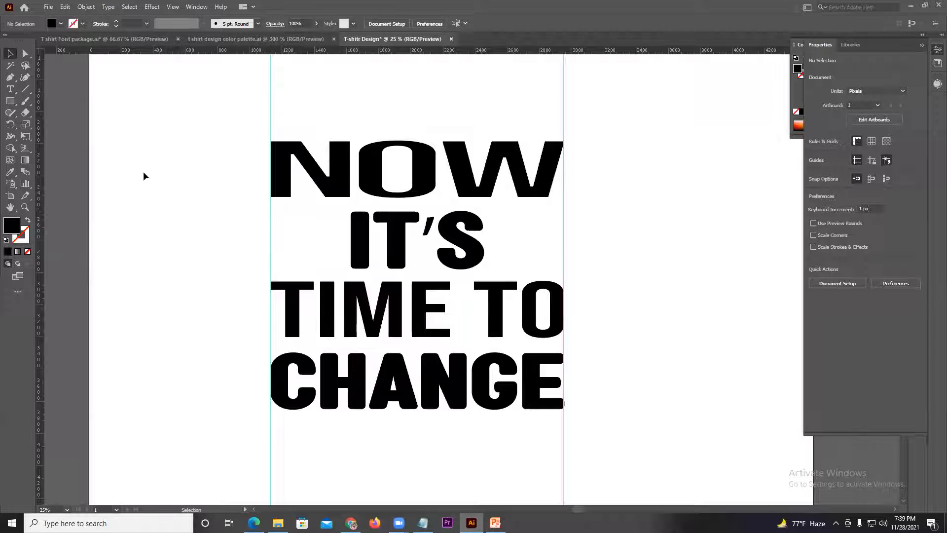
click(16, 104)
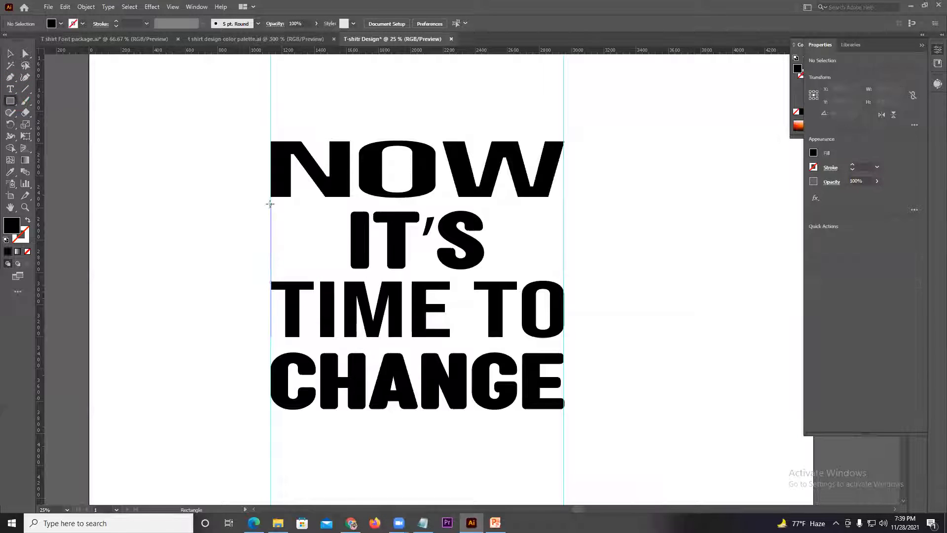
- Draw a black rectangle about 1820 by 522 px over the IT'S line, spanning both vertical guides
drag(270, 197, 562, 279)
click(12, 57)
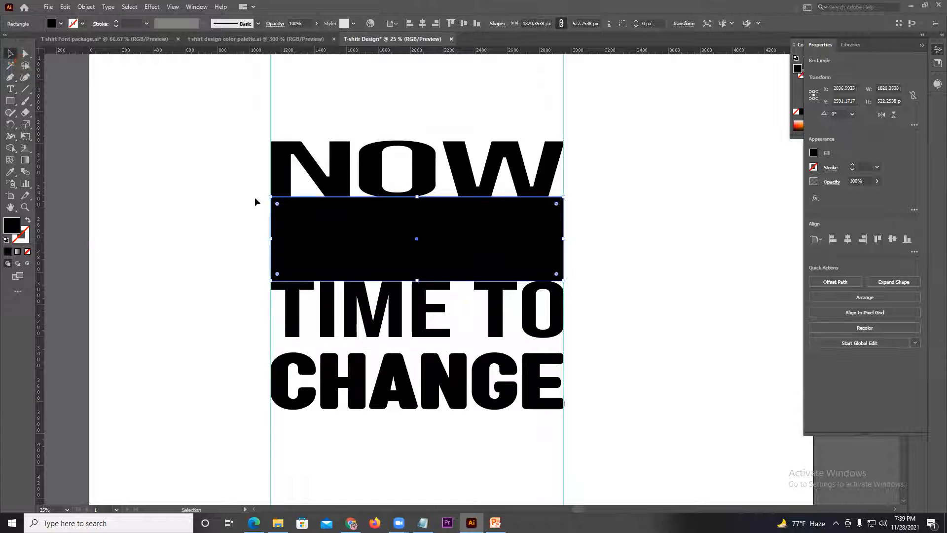
click(450, 249)
shift+click(513, 252)
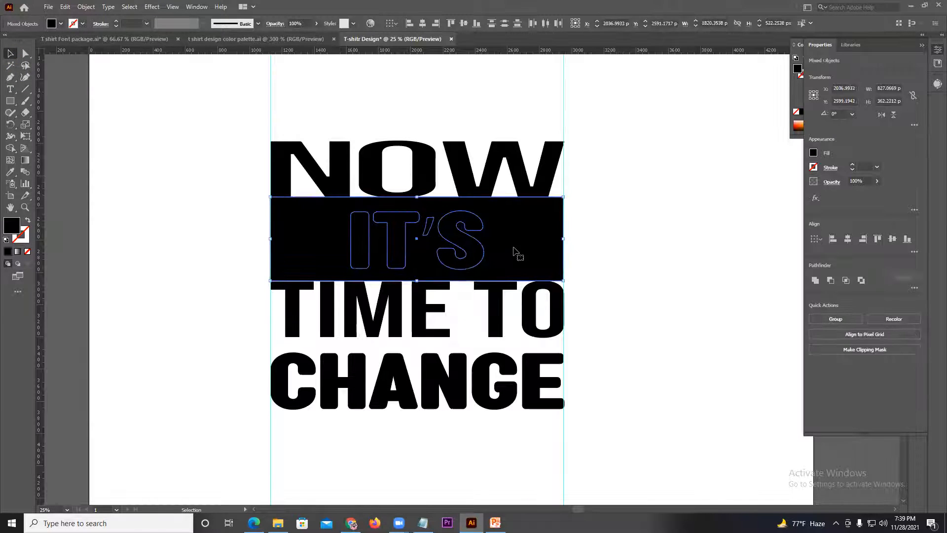
click(617, 238)
- Unite the IT'S letter shapes and subtract them from the black rectangle with Pathfinder
click(477, 245)
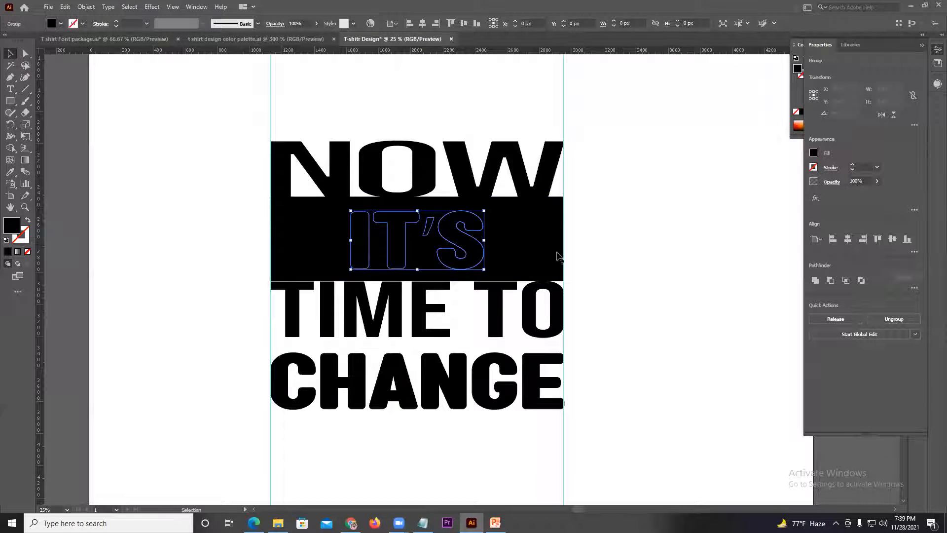
click(817, 281)
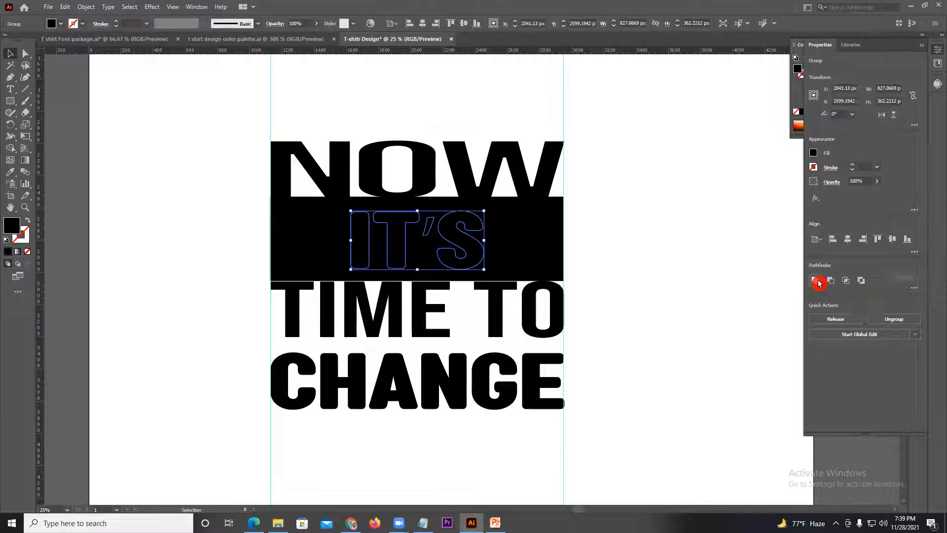
right_click(452, 223)
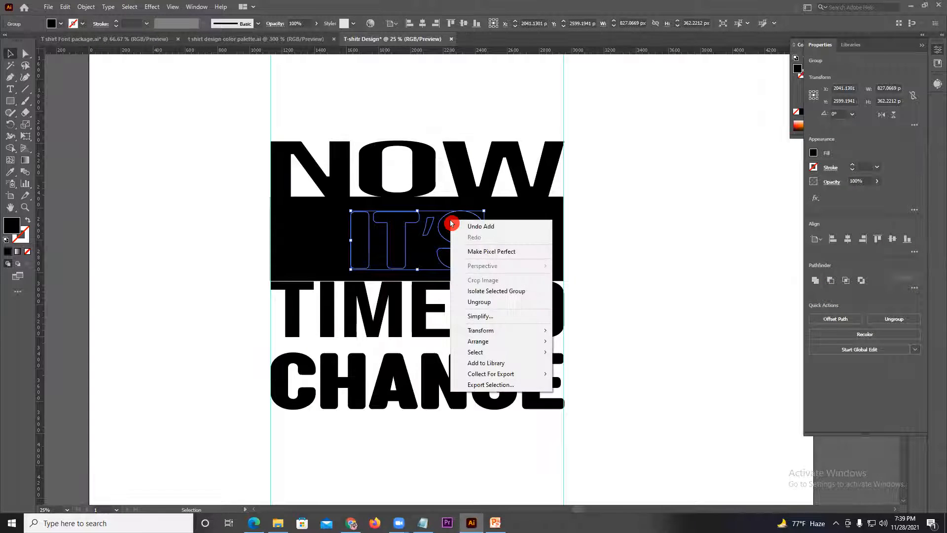
shift+click(519, 218)
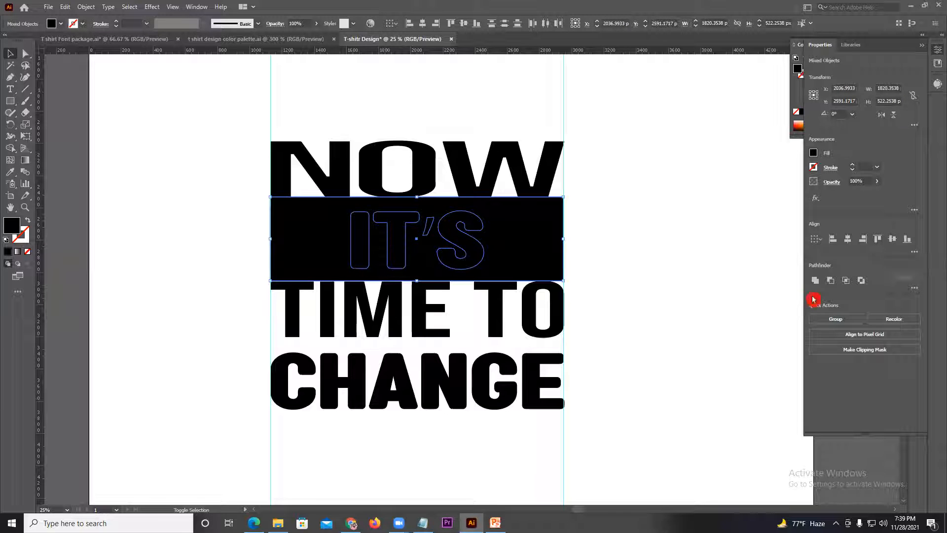
click(833, 285)
click(653, 275)
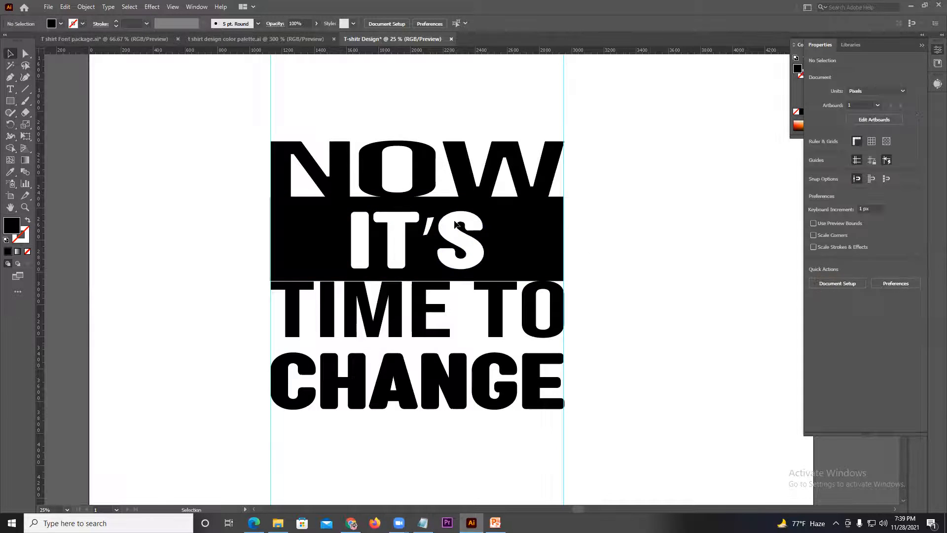
scroll(454, 224, down, 3)
scroll(513, 233, up, 2)
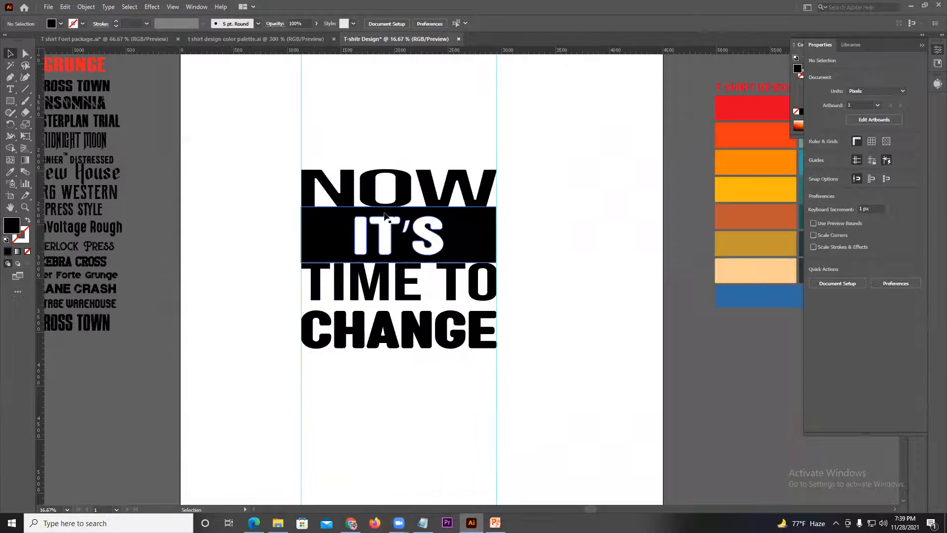
- Undo the letter cut-out and remove the black rectangle over the IT'S line
click(391, 212)
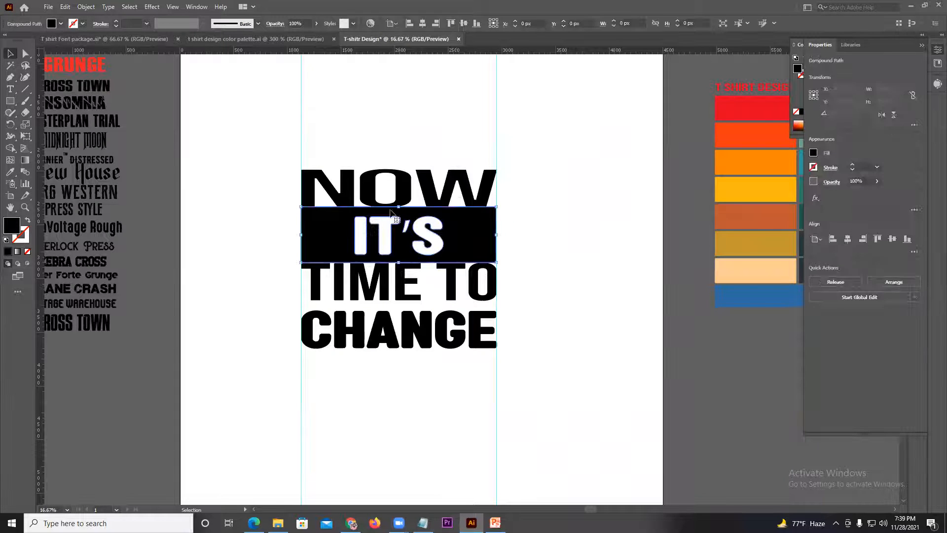
mouse_move(397, 207)
mouse_down()
mouse_move(398, 224)
mouse_move(397, 214)
mouse_up()
key(ctrl+z)
key(ctrl+z)
key(ctrl+z)
key(ctrl+z)
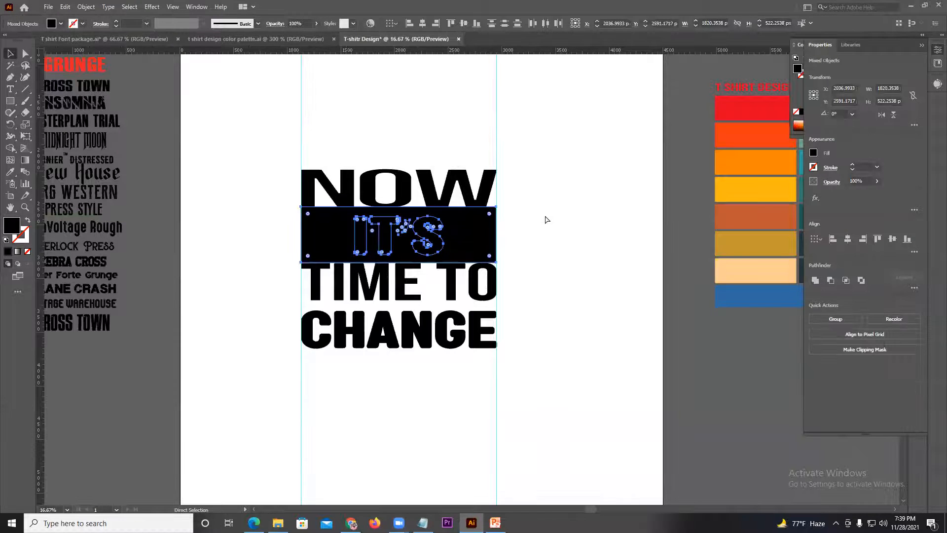
click(517, 222)
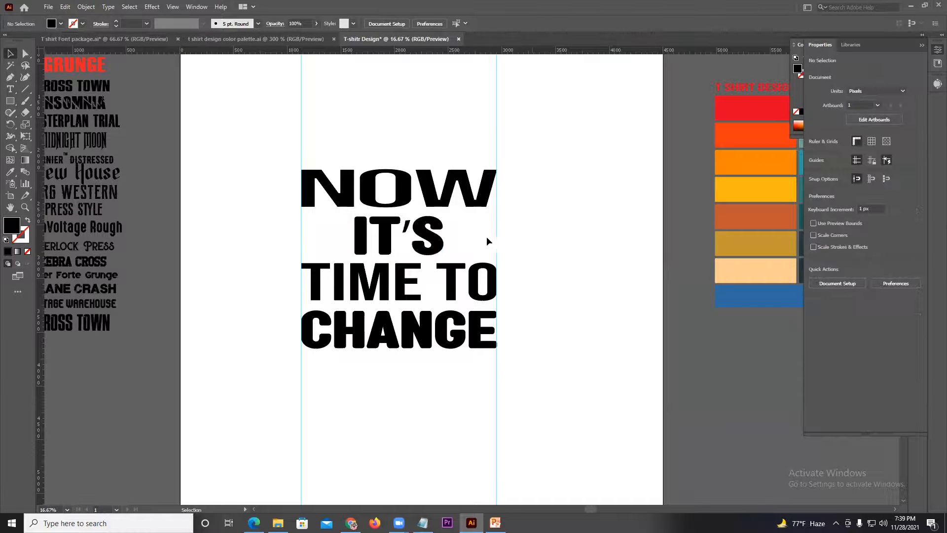
- Draw a black square about 353 px wide matching the IT'S letter height and place it just before the word
scroll(337, 266, up, 3)
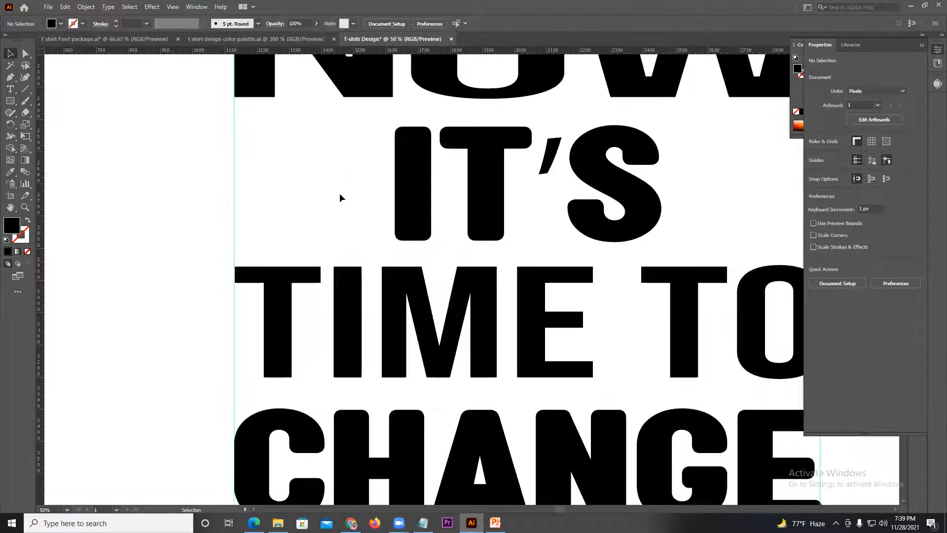
click(9, 101)
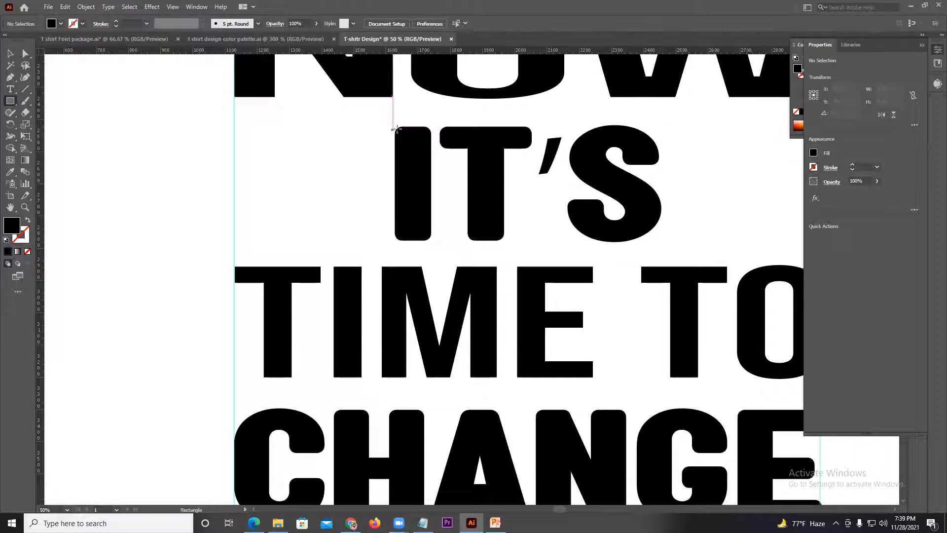
drag(402, 128, 332, 239)
click(11, 53)
click(283, 165)
drag(312, 168, 291, 171)
click(187, 165)
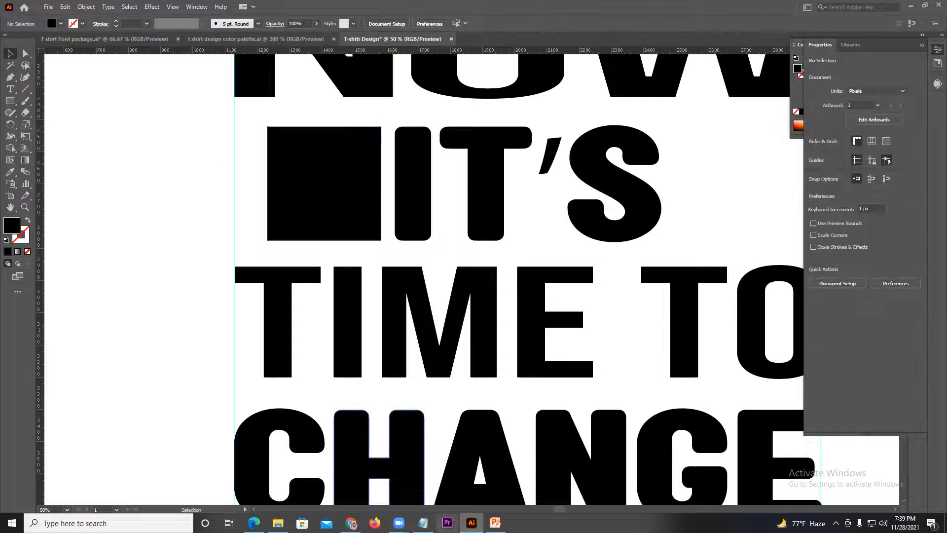
- Switch to Chrome, view the BELIEVE YOU CAN typography t-shirt design for its striped bars, and return to Illustrator
click(352, 523)
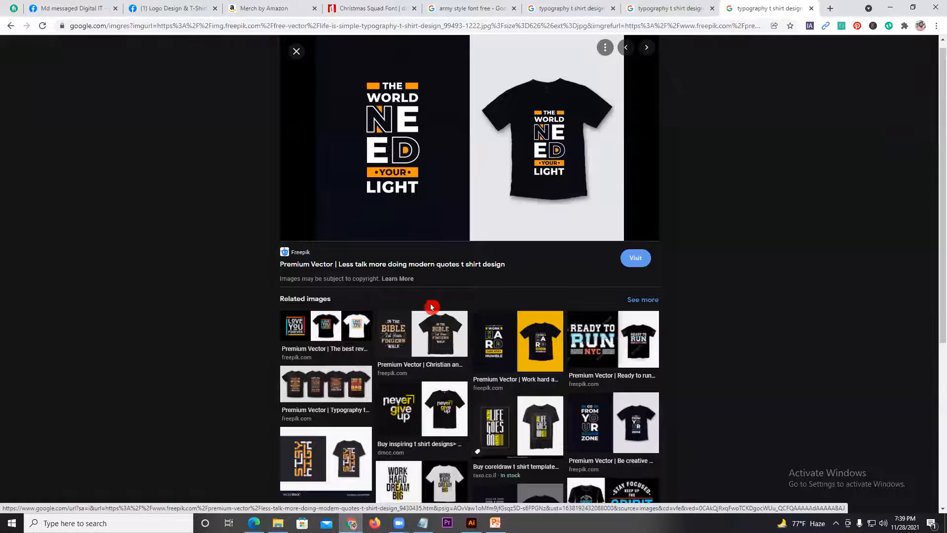
click(646, 9)
click(760, 8)
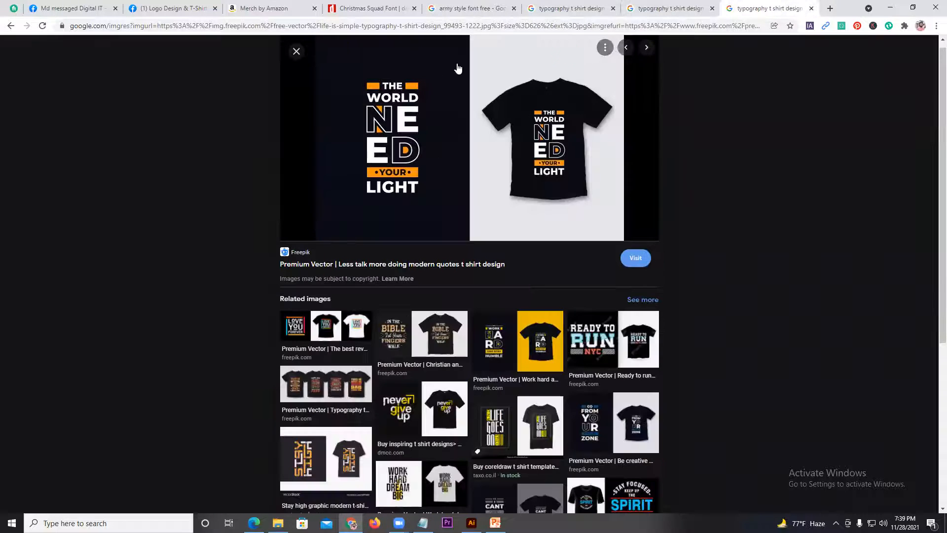
click(10, 19)
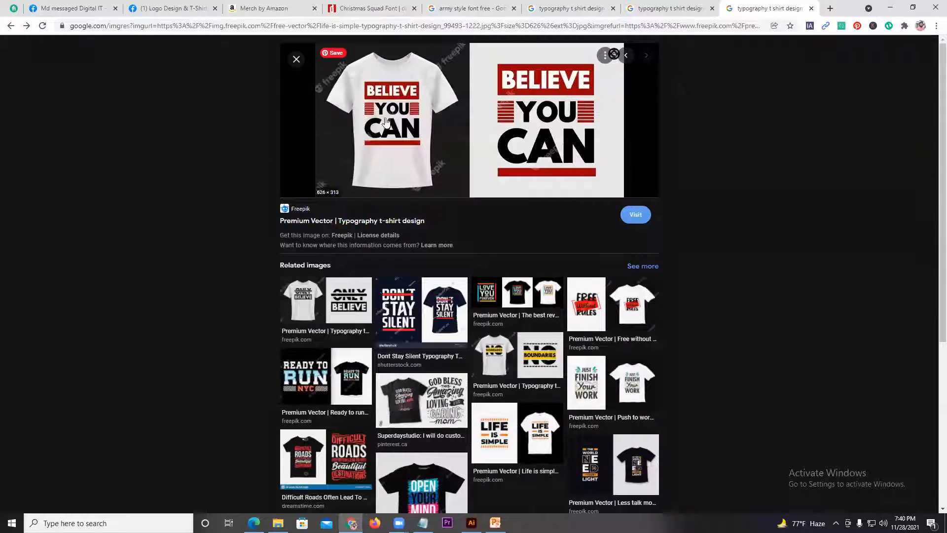
click(471, 523)
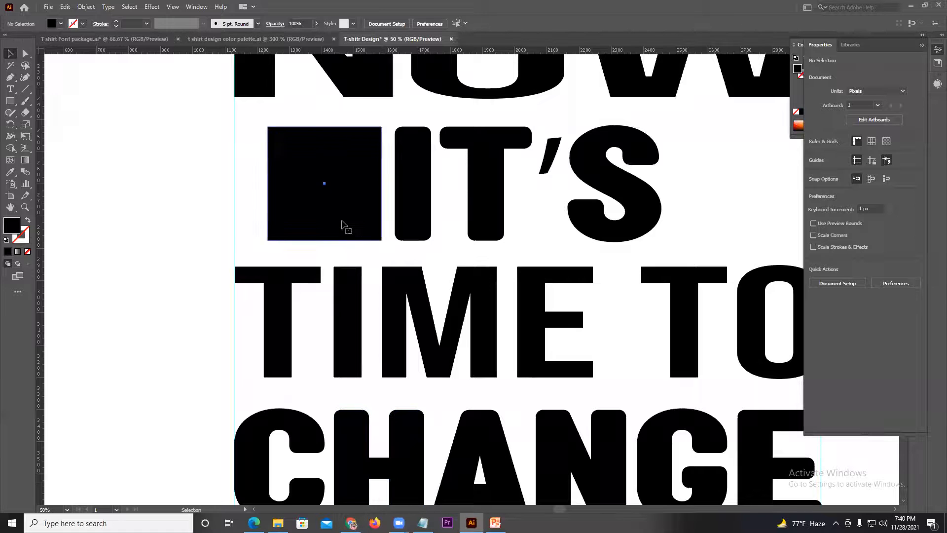
- Stretch the black square to the first vertical guide and adjust its opposite edge, making it about 450 px wide
click(343, 225)
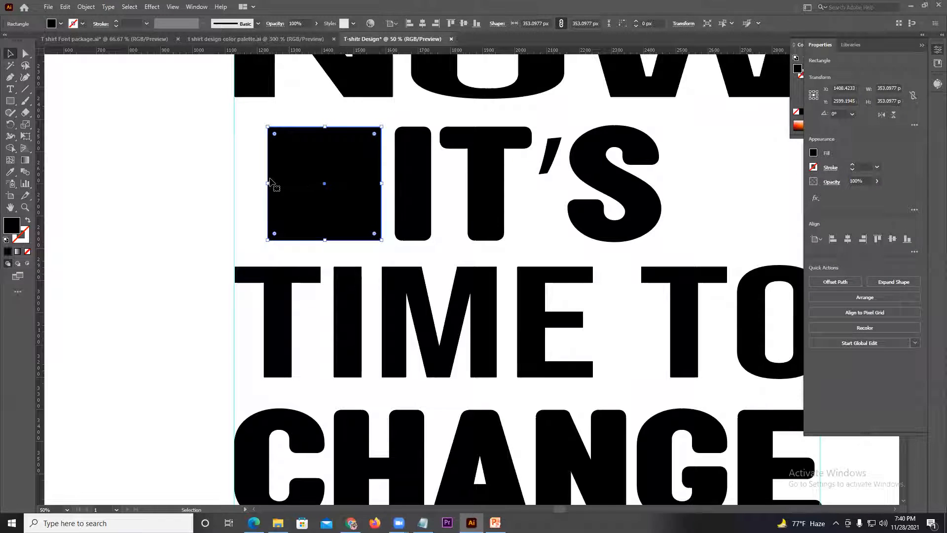
drag(268, 183, 235, 183)
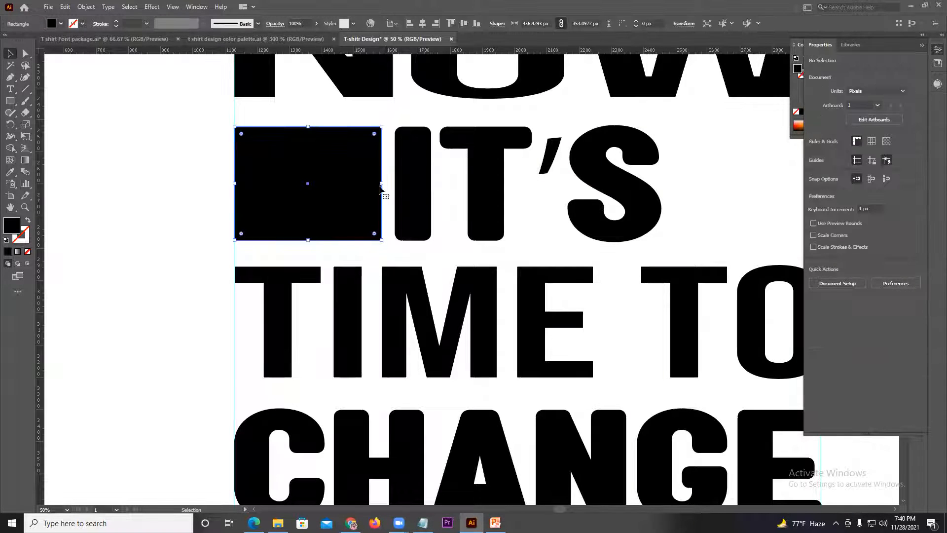
drag(381, 183, 378, 182)
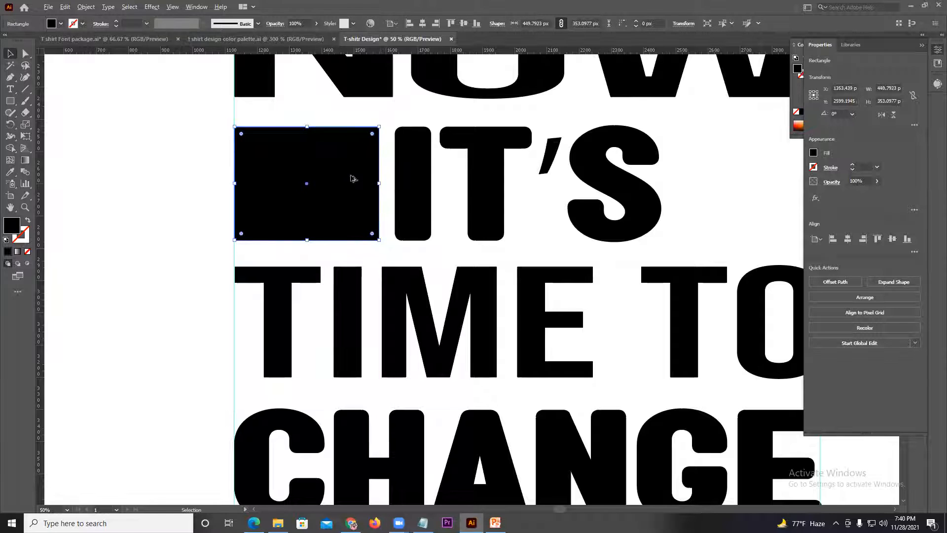
- Open Split Into Grid for the rectangle before IT'S, enable the preview and set 5 rows
key(ctrl+0)
scroll(338, 163, up, 4)
scroll(367, 192, up, 1)
click(211, 42)
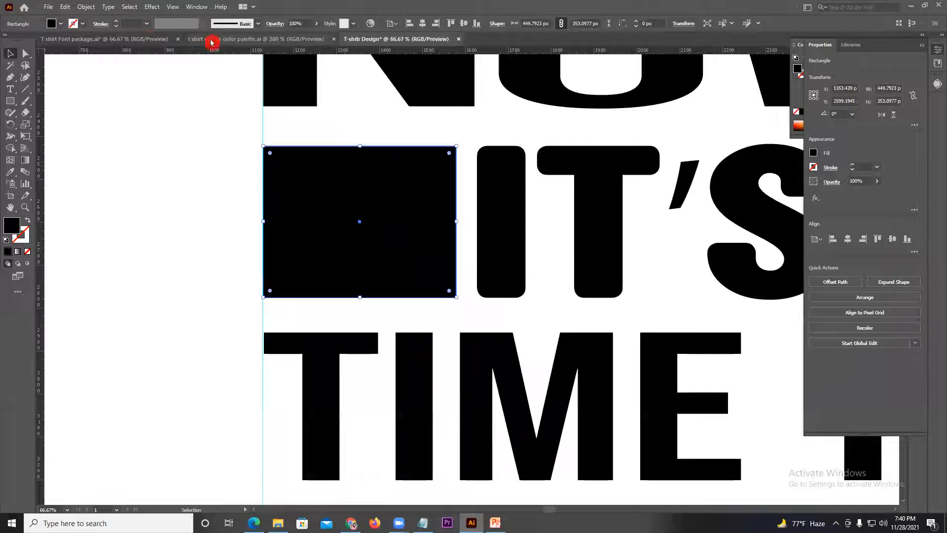
click(89, 7)
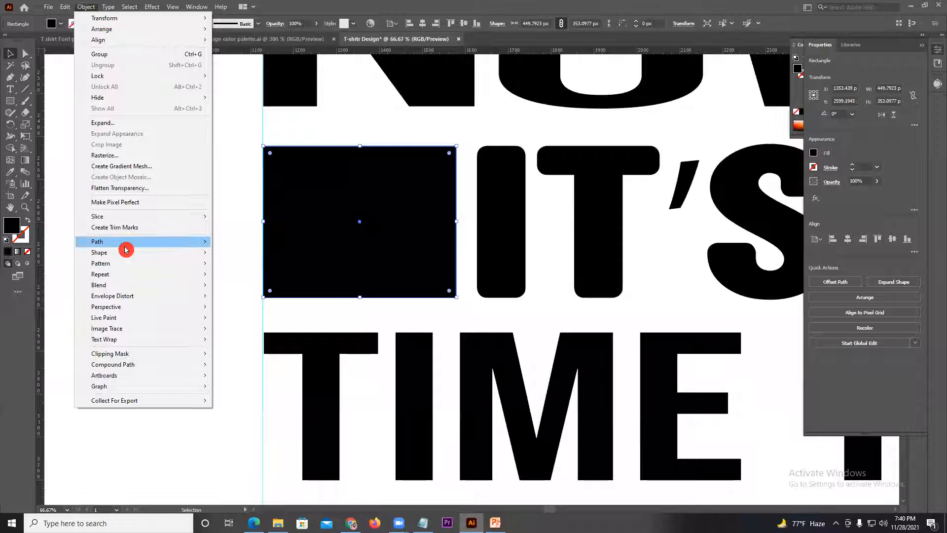
mouse_move(126, 250)
click(262, 350)
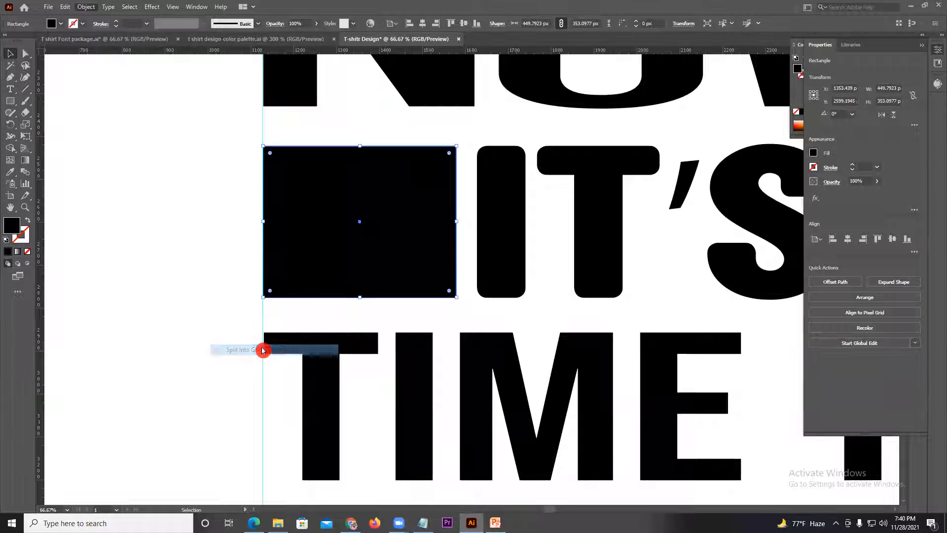
click(397, 313)
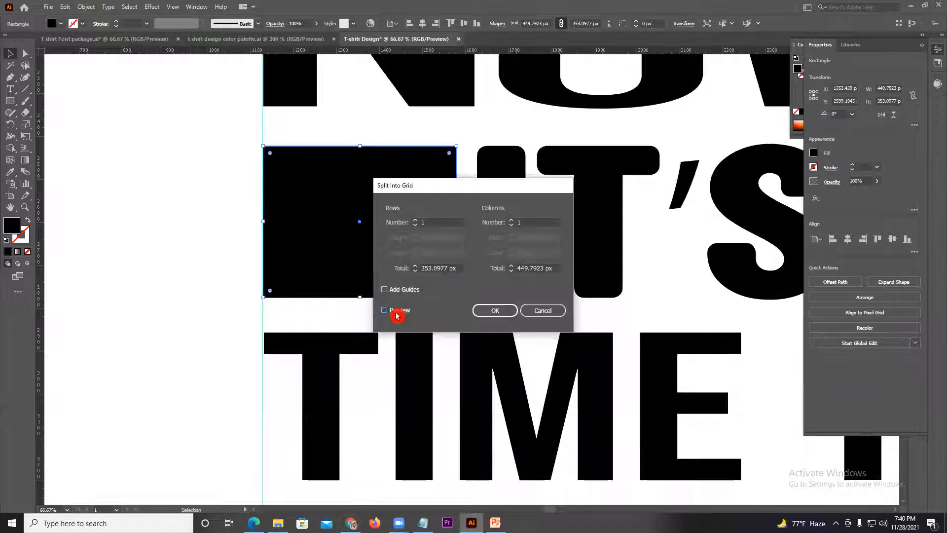
drag(458, 189, 614, 247)
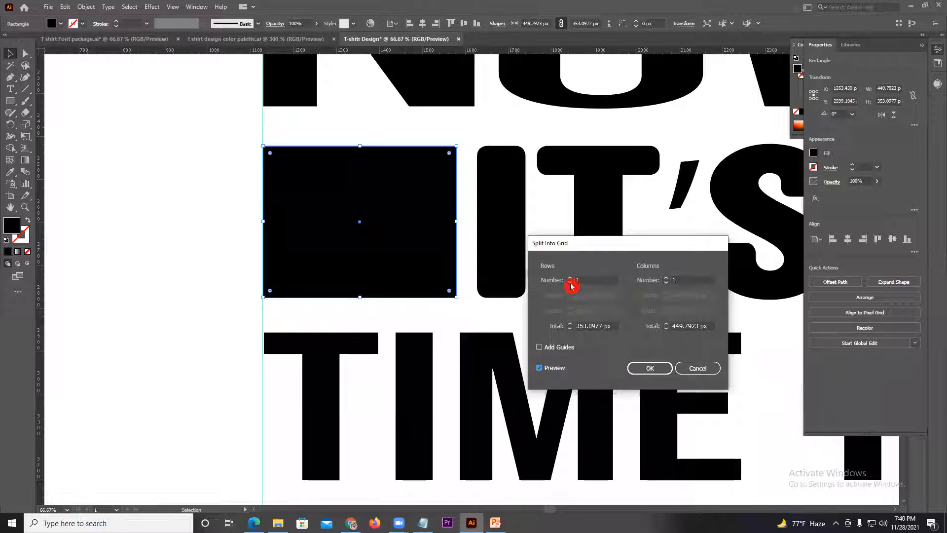
click(570, 278)
click(570, 278)
click(571, 278)
click(570, 278)
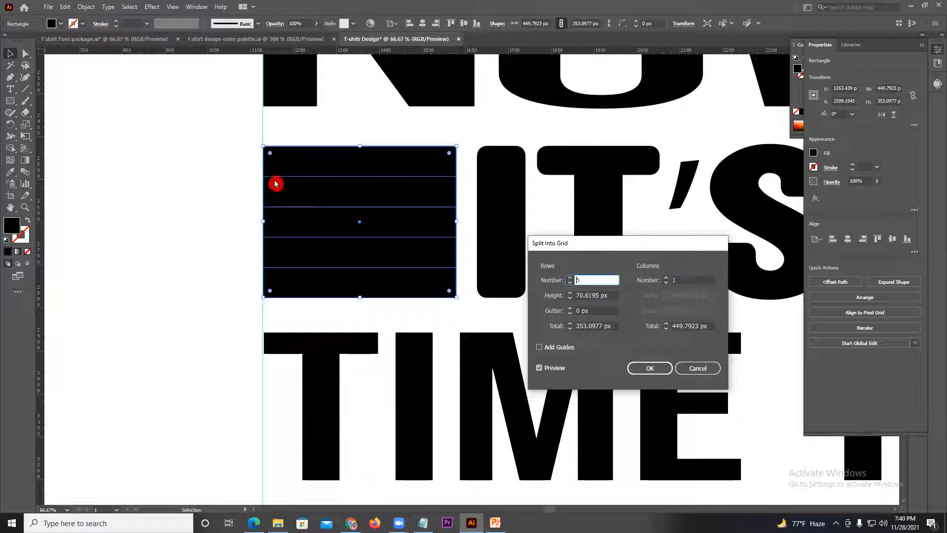
- Set the row gutter to 15 px and apply the grid split to the rectangle
click(571, 311)
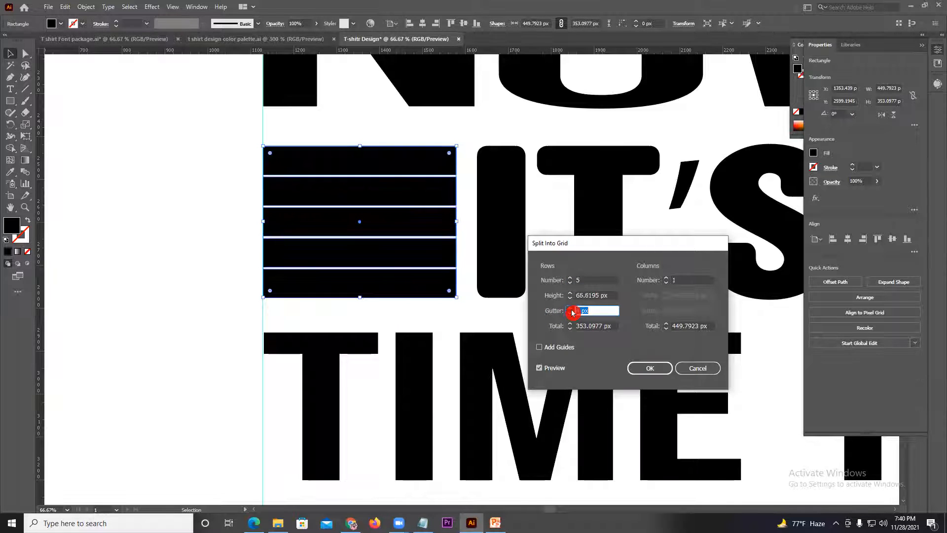
click(571, 308)
click(571, 309)
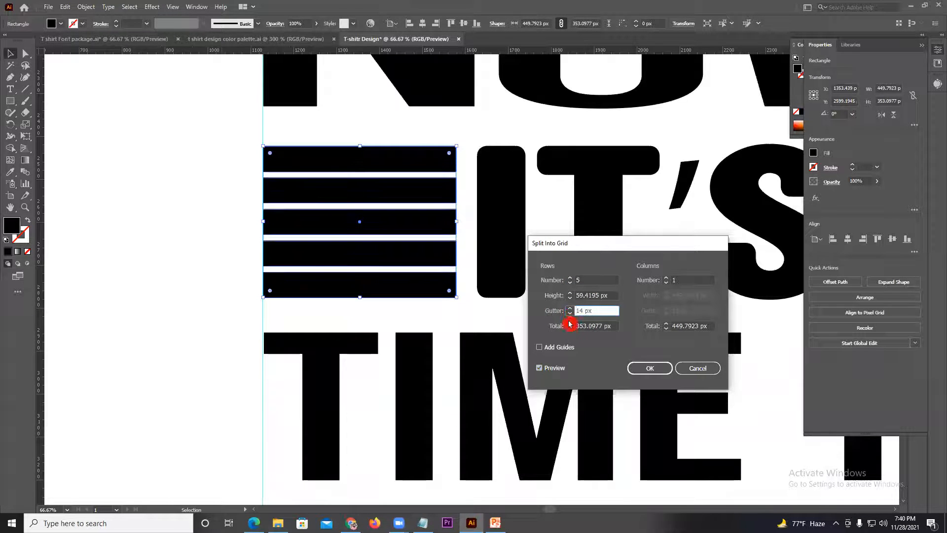
click(570, 312)
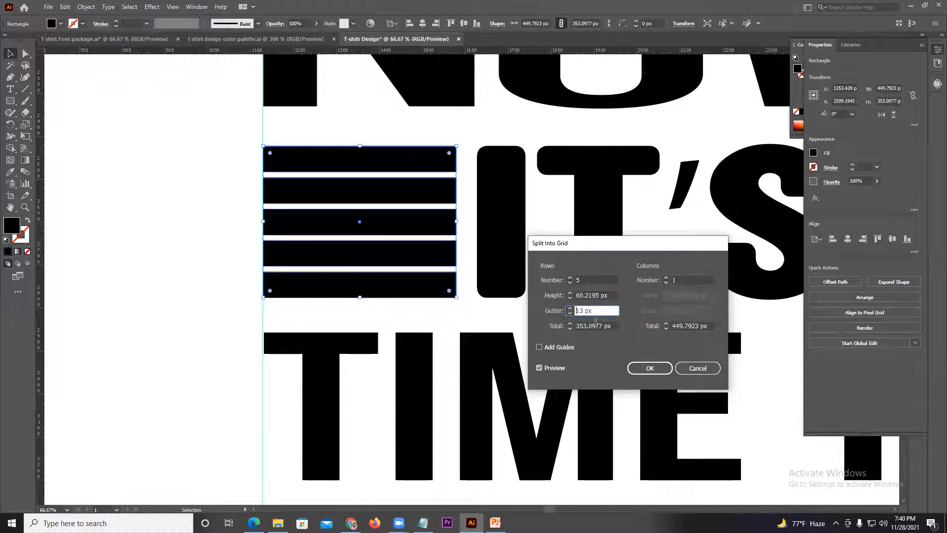
click(636, 367)
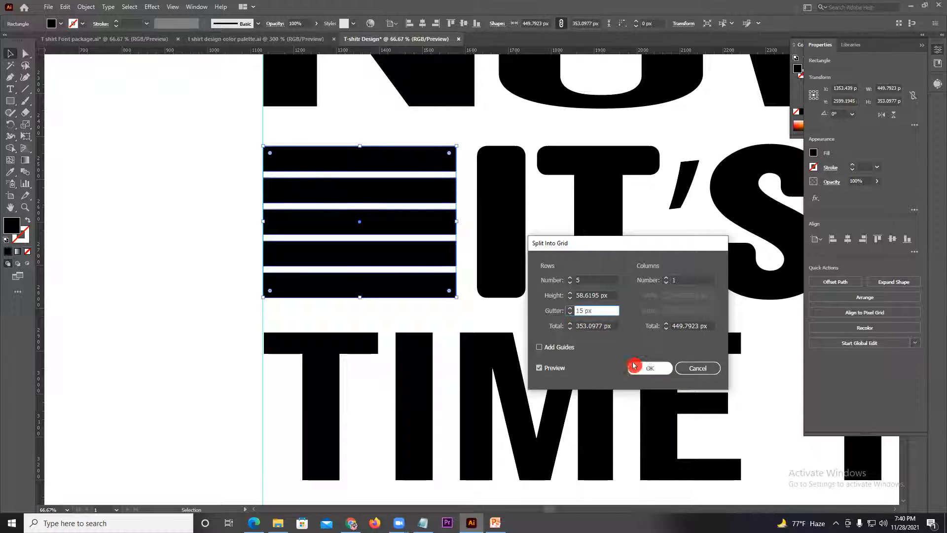
click(148, 265)
scroll(148, 265, down, 4)
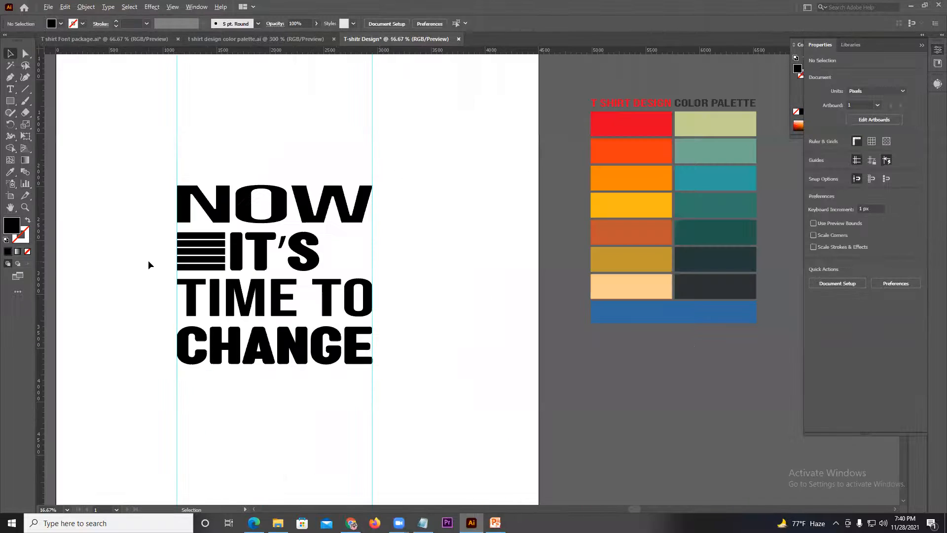
- Inspect the bars beside IT'S and undo the grid split
scroll(235, 240, up, 3)
scroll(234, 240, up, 1)
drag(282, 257, 463, 257)
drag(371, 263, 434, 254)
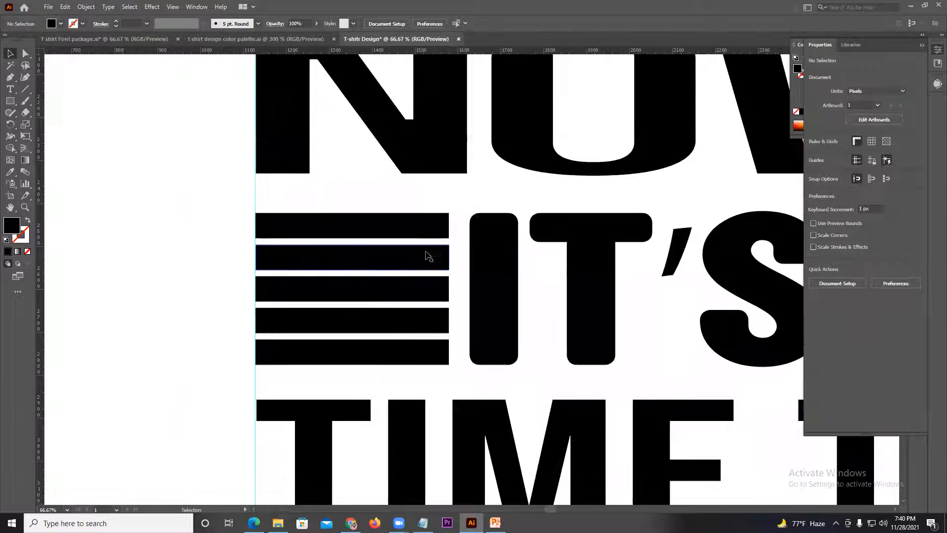
click(366, 233)
key(ctrl+z)
key(v)
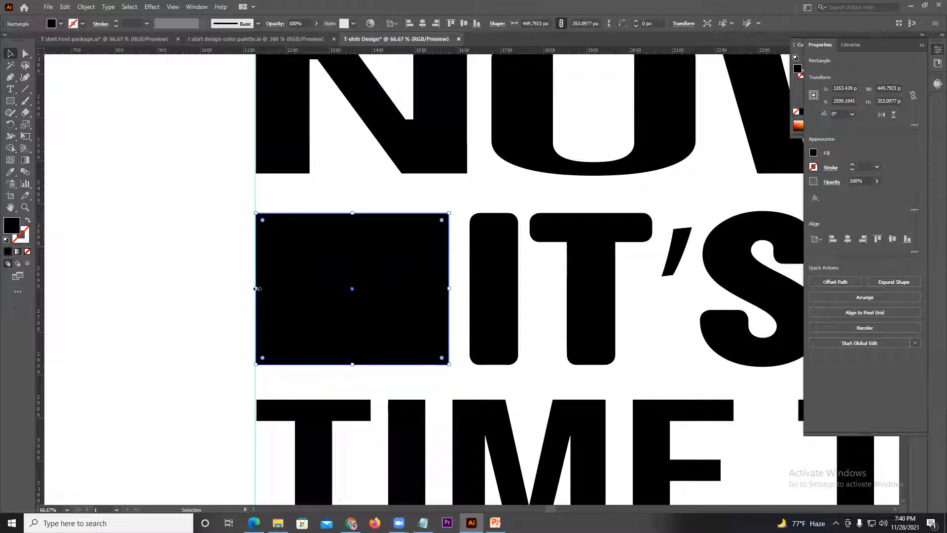
- Open Split Into Grid for the rectangle before IT'S, enable the preview and set 14 columns
click(86, 6)
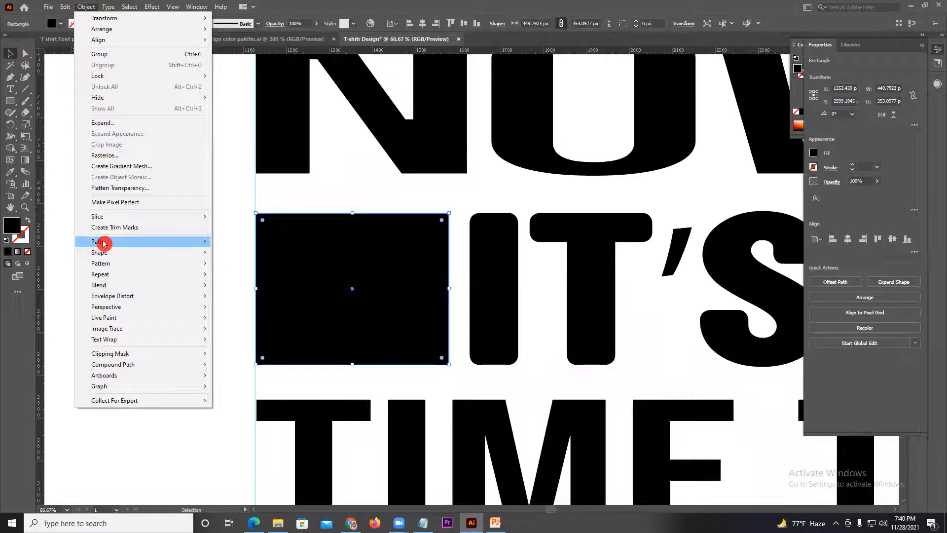
mouse_move(103, 243)
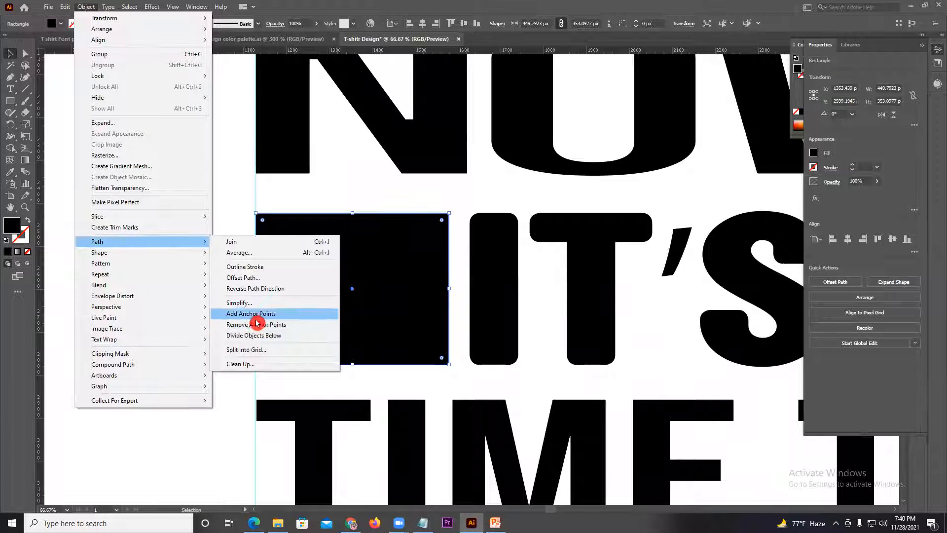
click(264, 350)
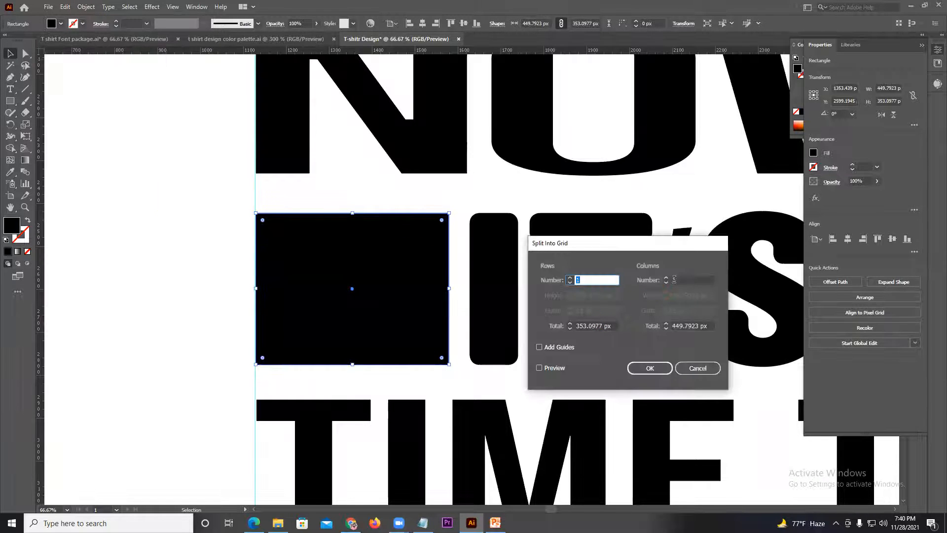
click(558, 367)
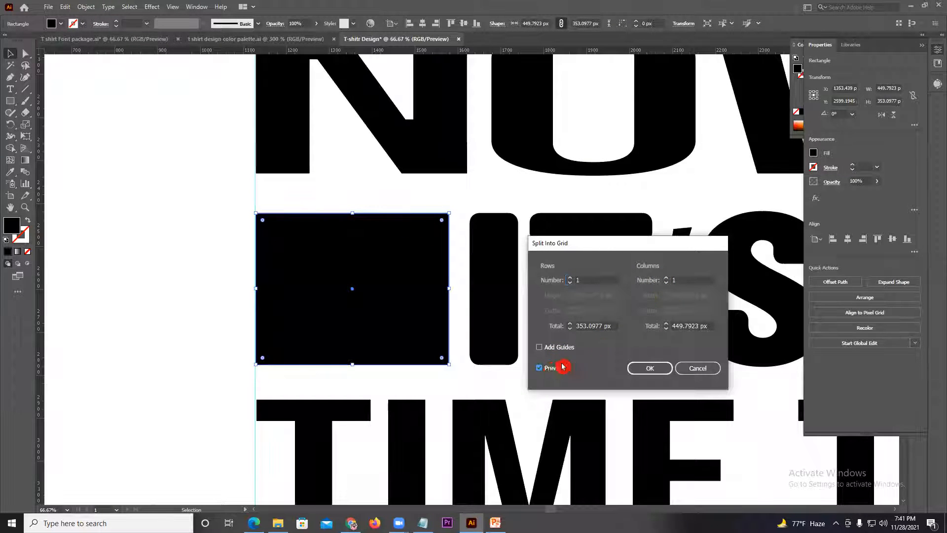
double_click(666, 280)
text(13)
click(666, 278)
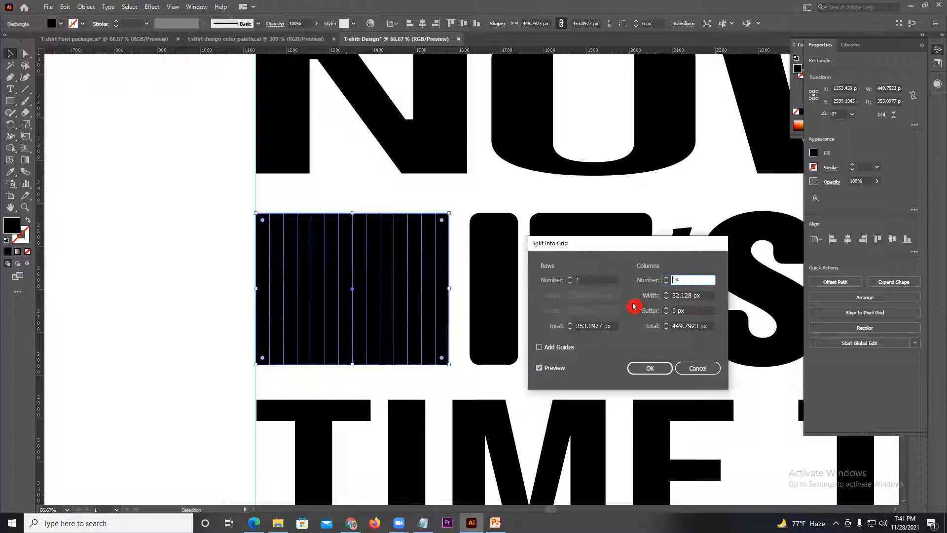
- Set the column gutter to 11 px, raise the number of columns to 24 and apply the grid split
click(667, 308)
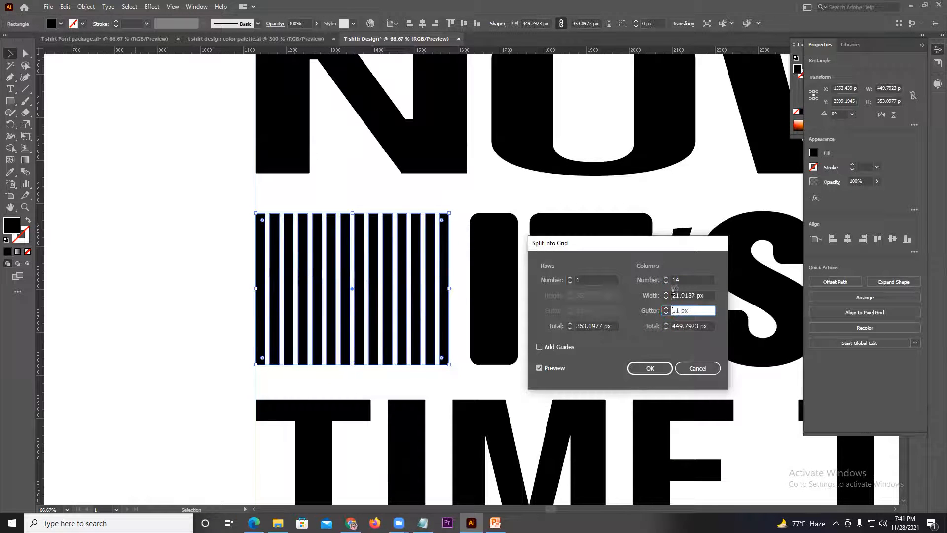
click(666, 278)
click(667, 278)
click(667, 278)
click(667, 278)
click(667, 278)
click(667, 278)
click(666, 278)
click(667, 278)
click(654, 370)
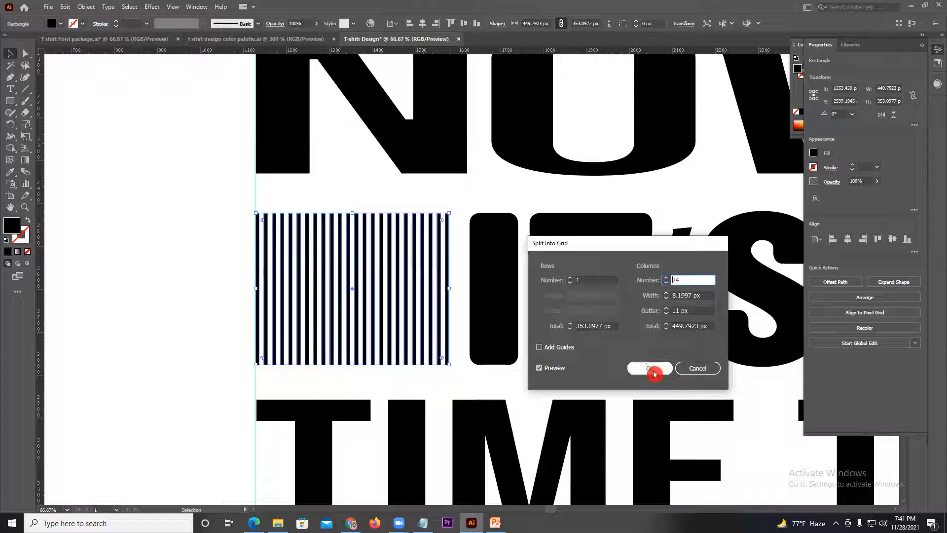
- Inspect the vertical bars against the whole lettering and undo the column split
click(102, 252)
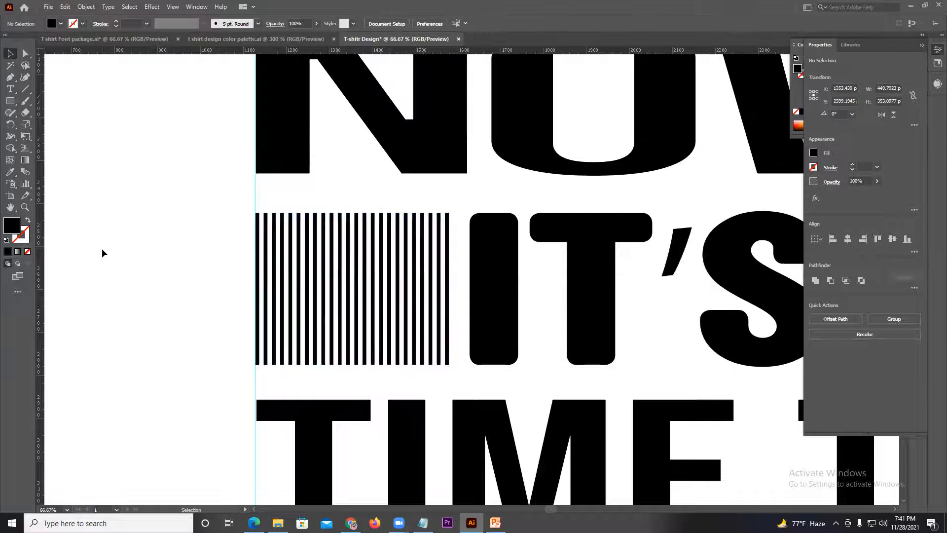
click(373, 314)
scroll(373, 315, down, 3)
click(250, 308)
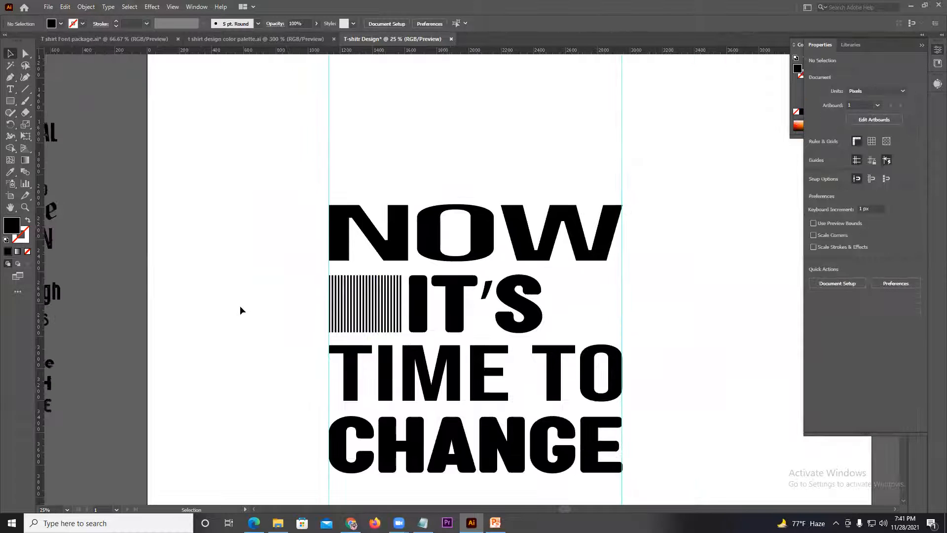
key(ctrl+z)
- Narrow the black rectangle before IT'S symmetrically about its centre to about 178 px wide
scroll(314, 300, up, 5)
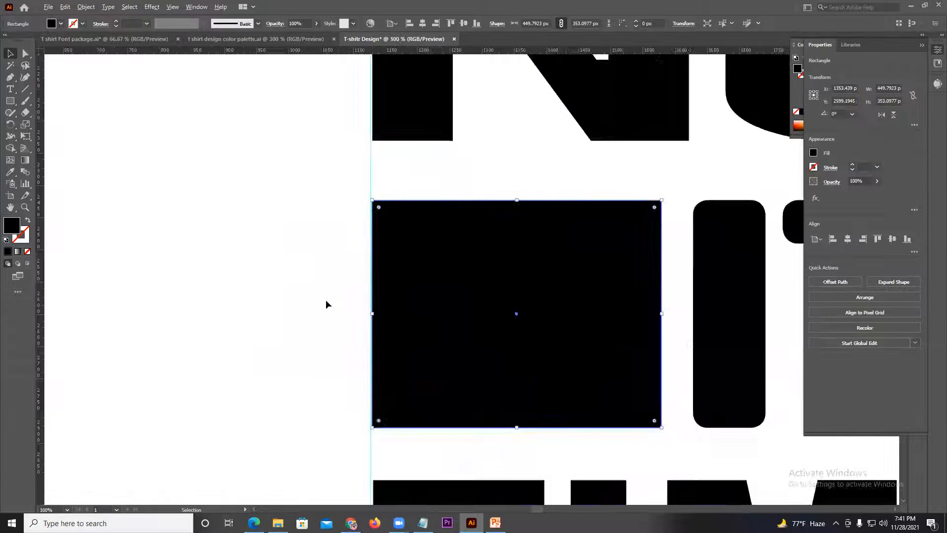
drag(152, 283, 77, 260)
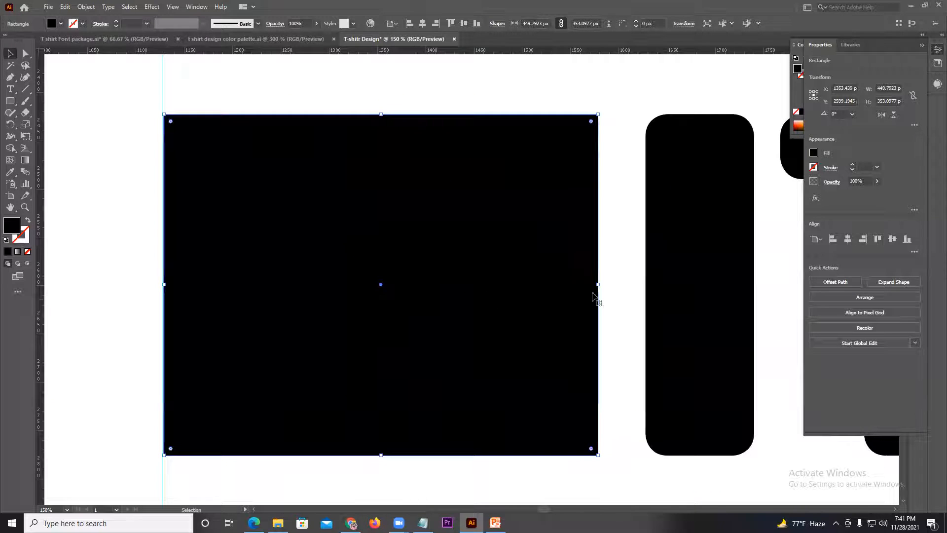
drag(600, 284, 520, 287)
click(472, 283)
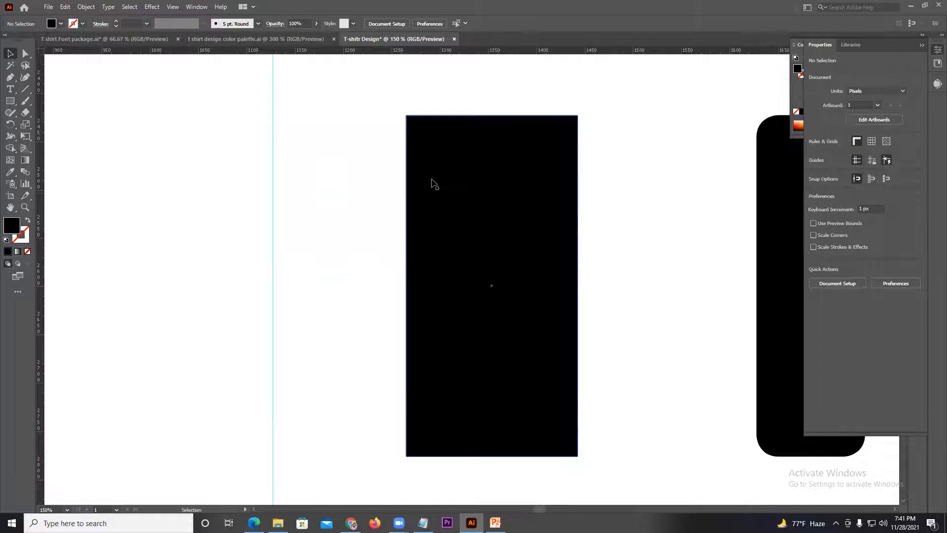
click(454, 209)
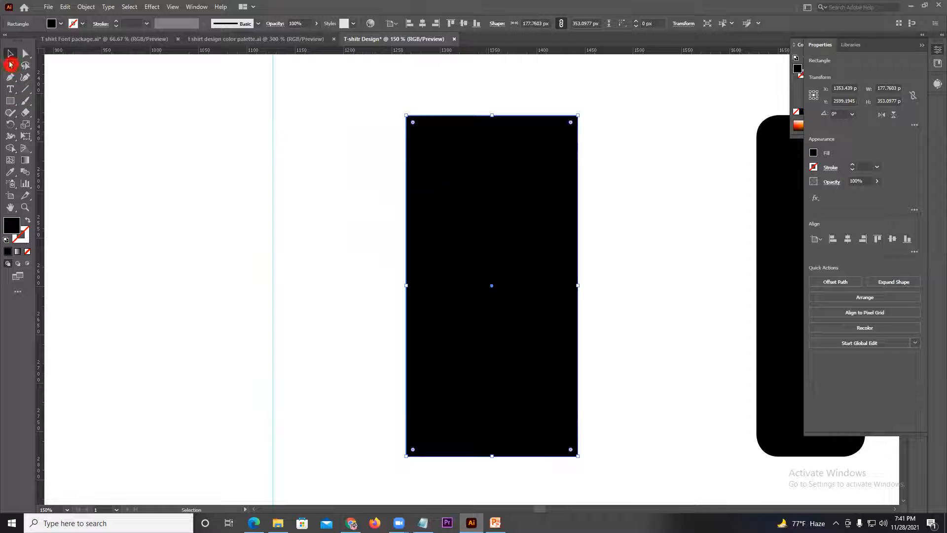
- Add an anchor point at the middle of the rectangle's edge facing the first vertical guide
drag(11, 76, 52, 97)
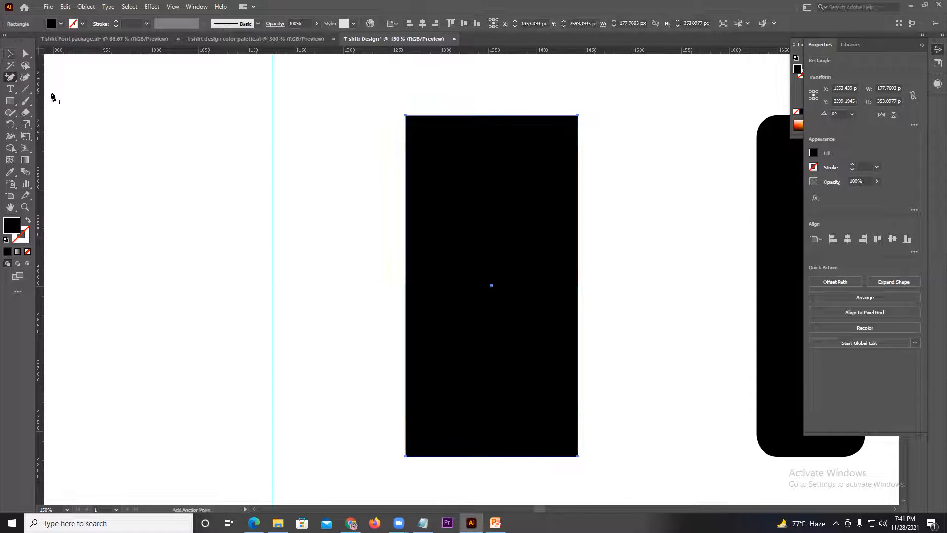
click(406, 286)
click(546, 274)
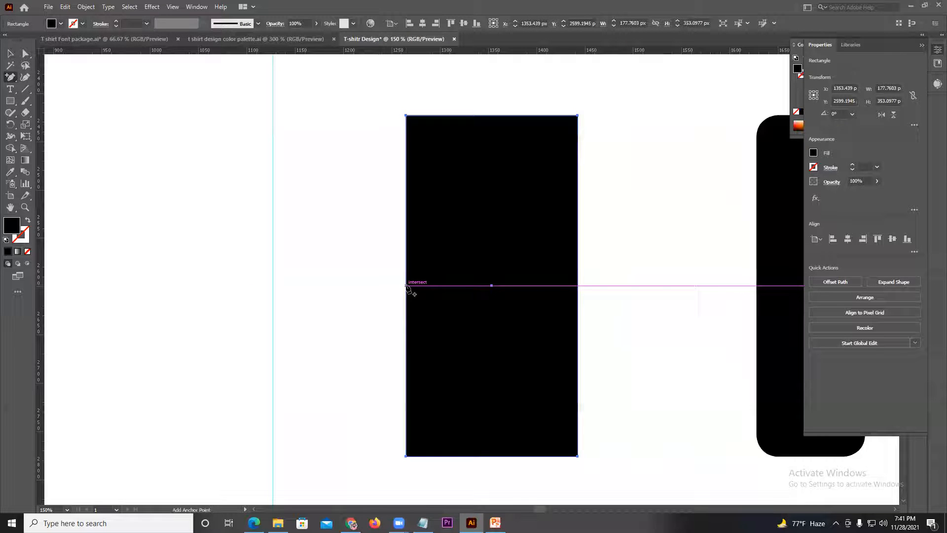
click(406, 286)
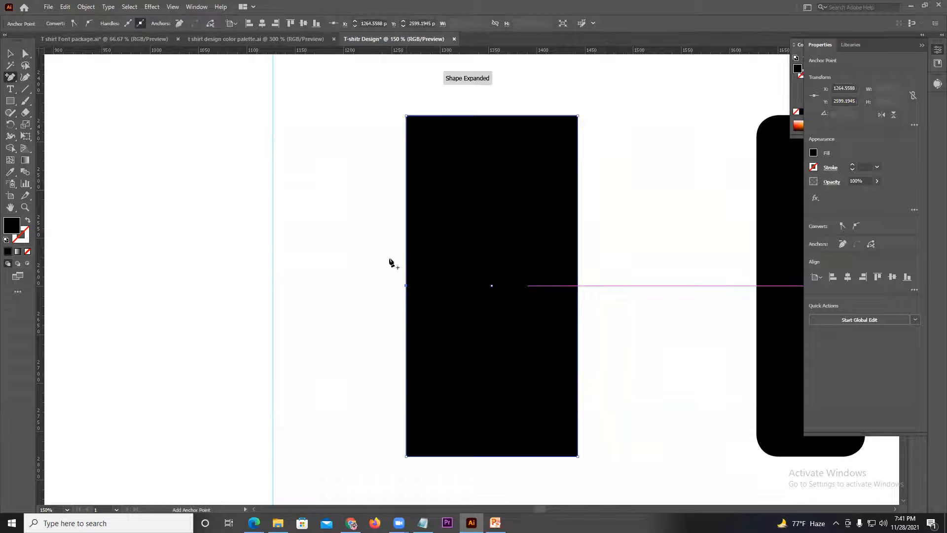
- Pull the new anchor point horizontally into the rectangle to form a deep V-shaped notch
click(31, 57)
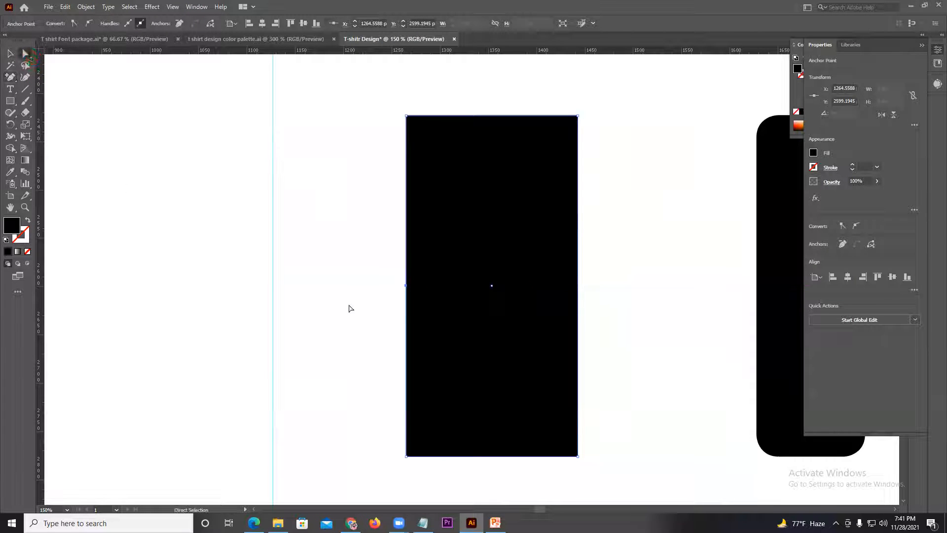
drag(407, 285, 531, 291)
key(ctrl+z)
click(407, 286)
drag(417, 290, 539, 285)
mouse_move(537, 285)
mouse_down()
mouse_move(524, 285)
mouse_move(537, 286)
mouse_up()
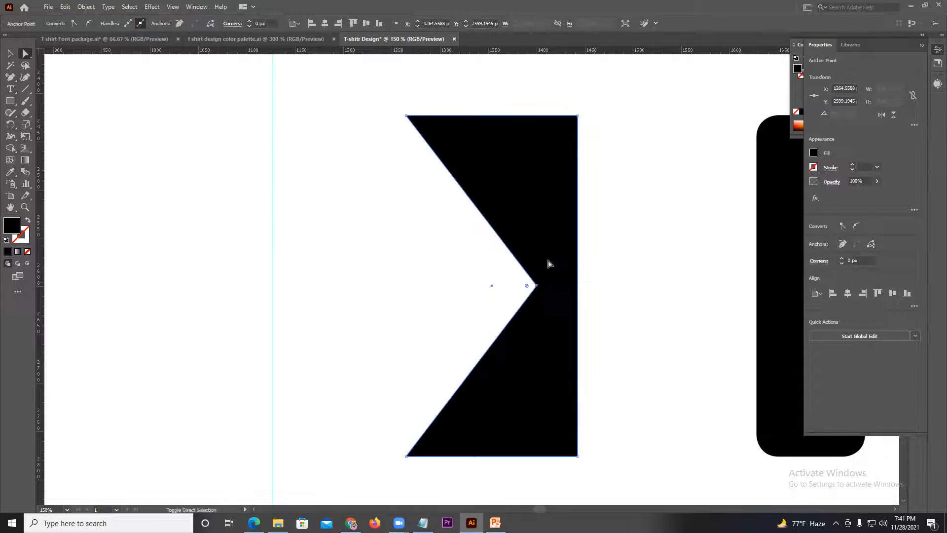
- Select the two corners of the notched shape's straight edge and shift them slightly towards the notch
click(614, 420)
alt+scroll(619, 421, down, 1)
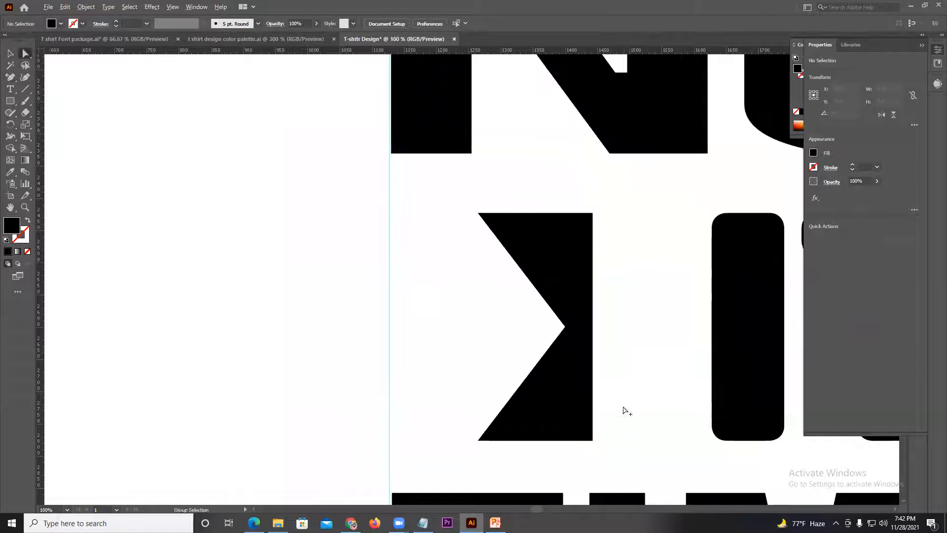
drag(619, 395, 618, 378)
drag(617, 441, 582, 200)
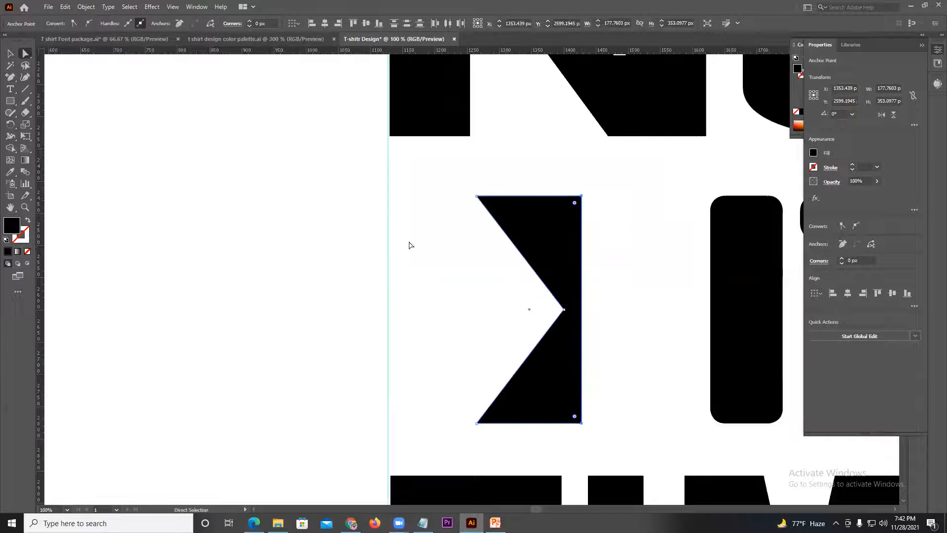
click(687, 308)
- Move the notched shape sideways so its two points touch the first vertical guide
click(7, 55)
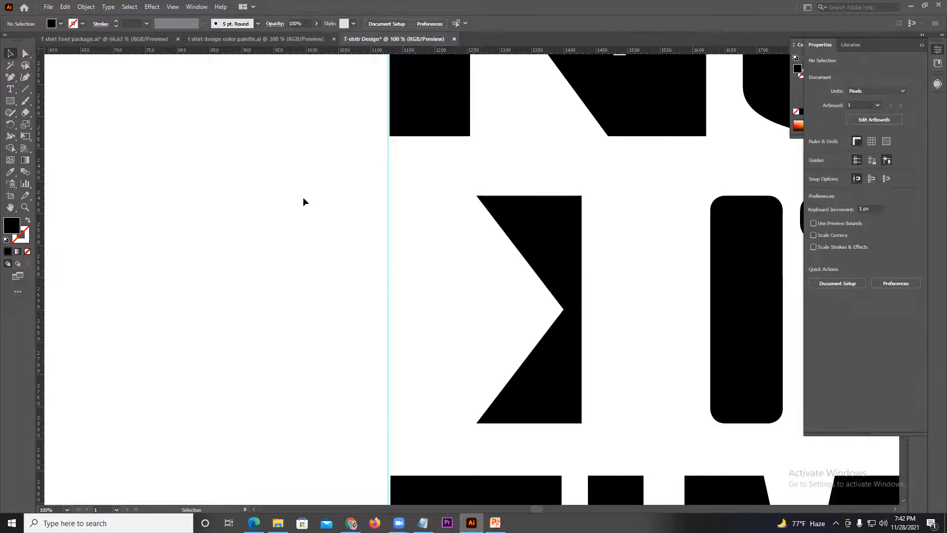
drag(576, 301, 487, 295)
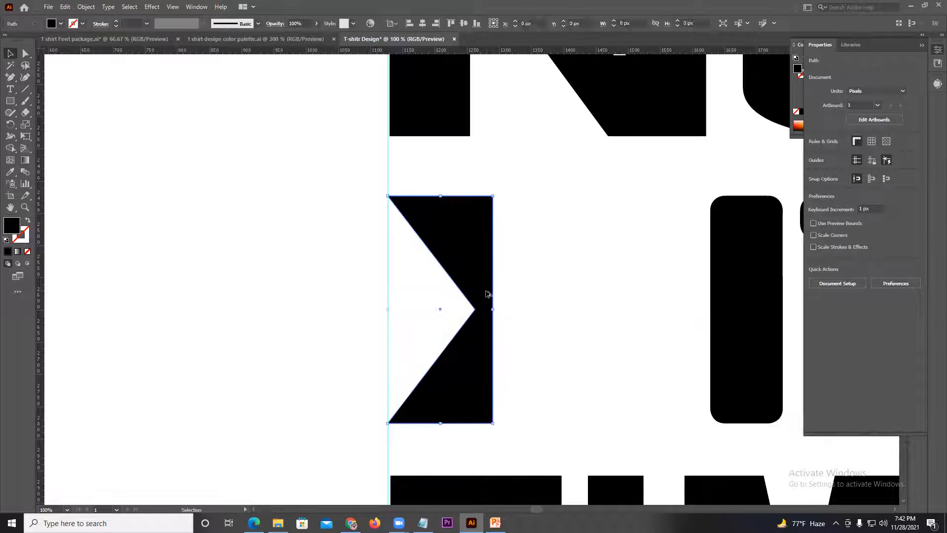
scroll(487, 294, down, 3)
click(411, 284)
- Draw a thin vertical rectangle about 11 px wide and 353 px high over the notched shape's straight edge
scroll(512, 298, up, 2)
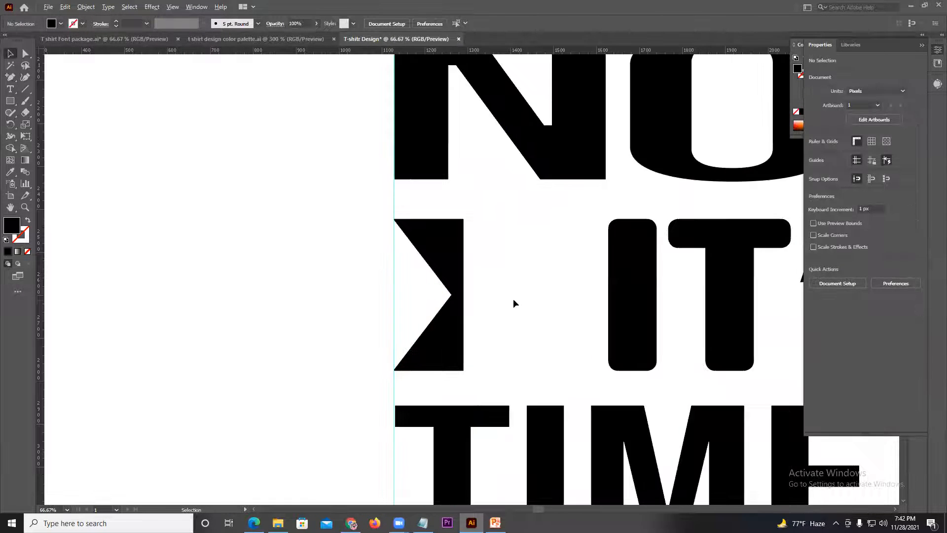
scroll(513, 299, up, 1)
click(16, 99)
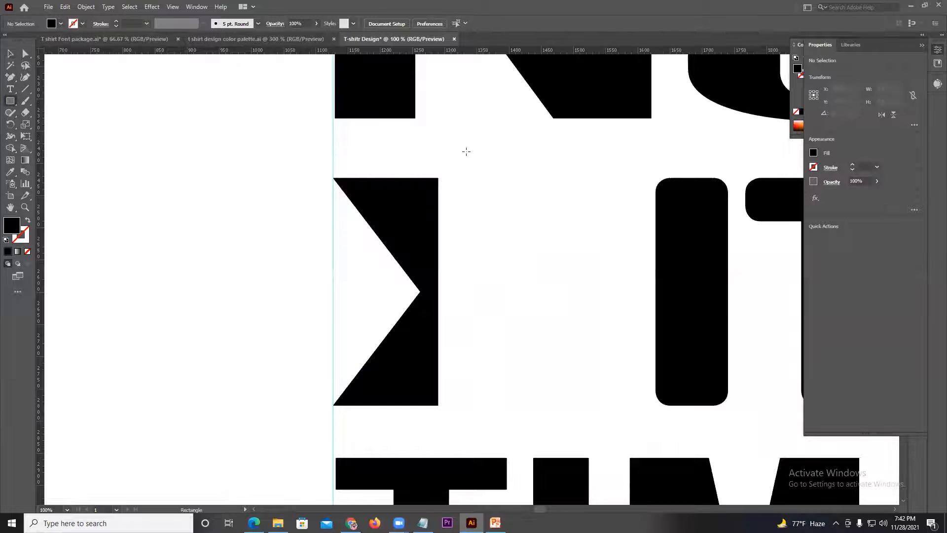
mouse_move(435, 177)
mouse_down()
mouse_move(450, 269)
mouse_move(443, 405)
mouse_up()
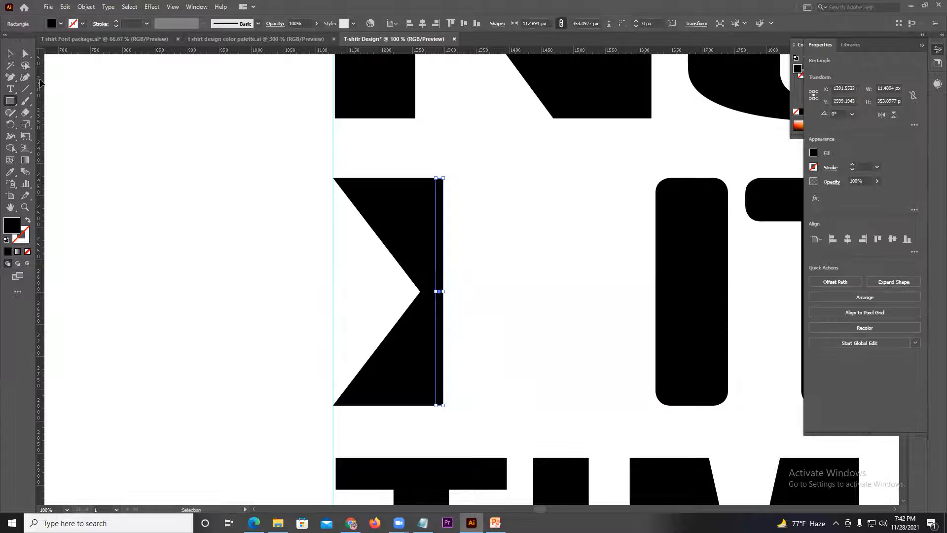
click(15, 55)
click(110, 184)
- Move the thin bar just off the notched shape, leaving a small gap, and widen it to about 16 px
scroll(386, 240, up, 1)
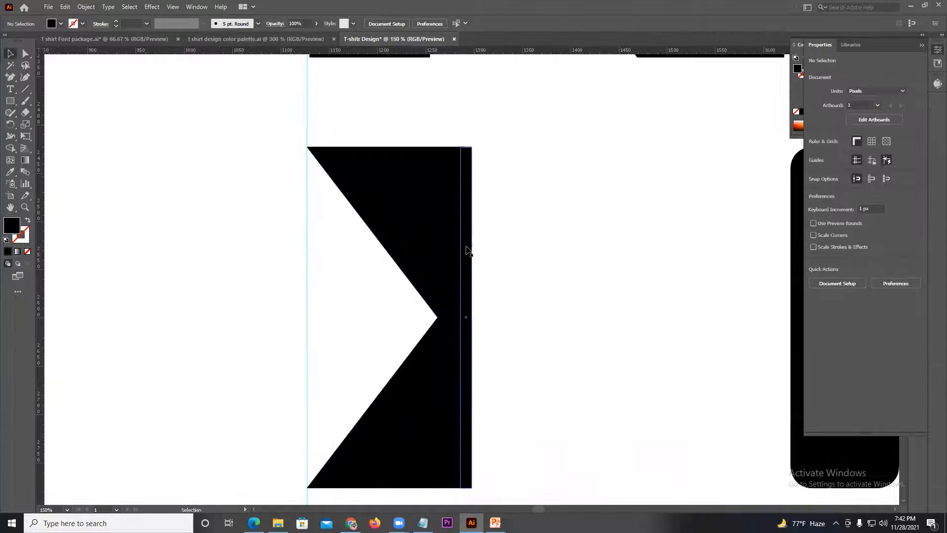
mouse_move(468, 249)
mouse_down()
mouse_move(494, 249)
mouse_move(481, 252)
mouse_up()
drag(484, 319, 492, 318)
click(501, 319)
- Duplicate the thin bar sideways towards IT'S and repeat the duplication to make nine evenly spaced copies
scroll(487, 318, up, 2)
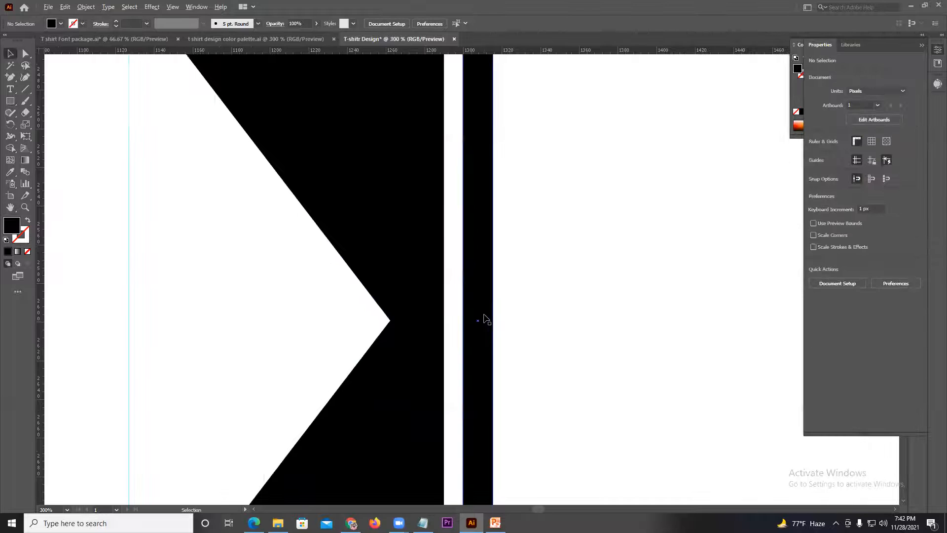
scroll(486, 319, up, 1)
scroll(528, 291, down, 3)
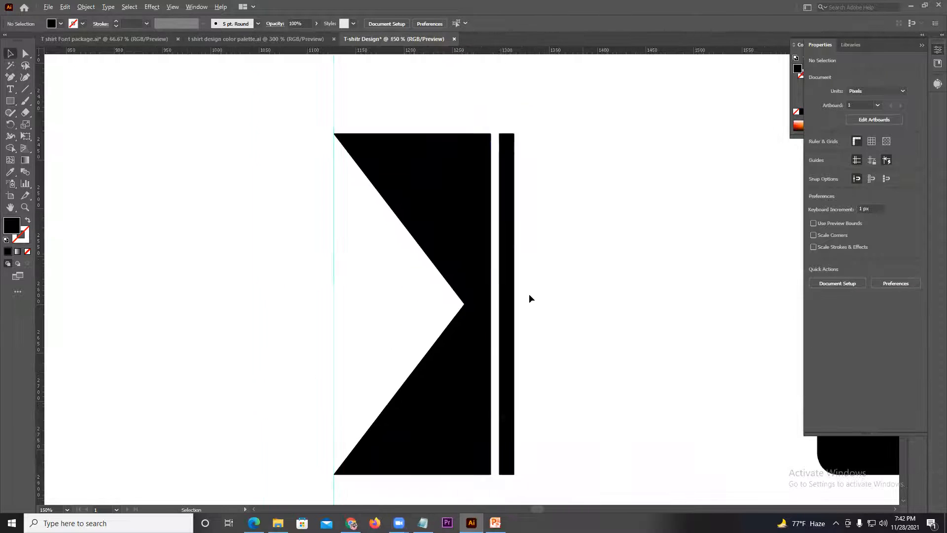
scroll(529, 295, right, 3)
drag(383, 295, 402, 292)
key(ctrl+d)
key(ctrl+d)
key(ctrl+d)
key(ctrl+d)
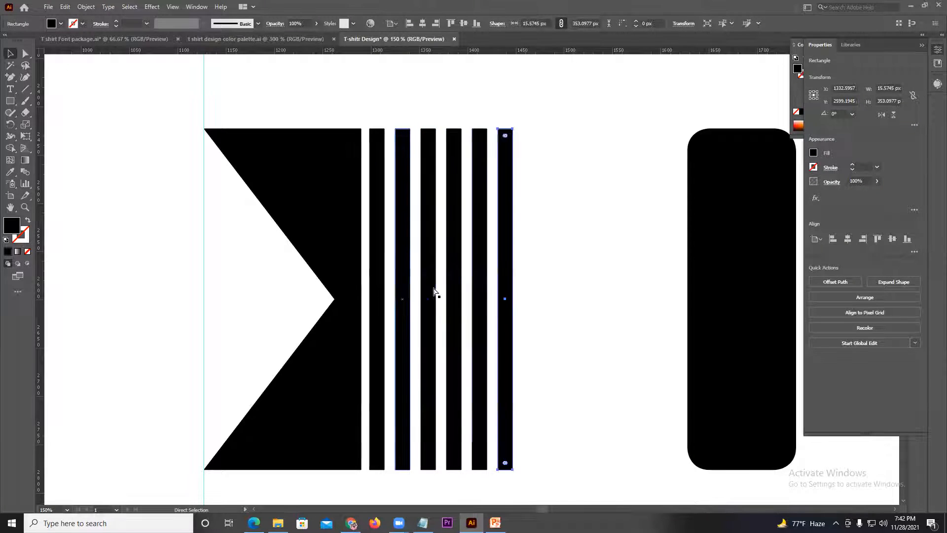
key(ctrl+d)
key(ctrl+d)
key(ctrl+d)
key(ctrl+d)
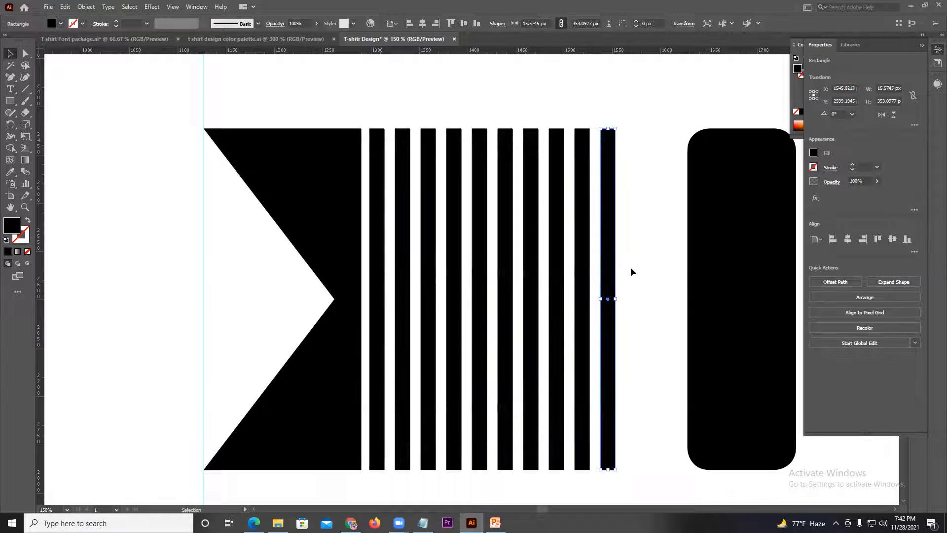
- Select the nine copied bars and delete them, keeping the original bar beside the notched shape
drag(403, 262, 403, 264)
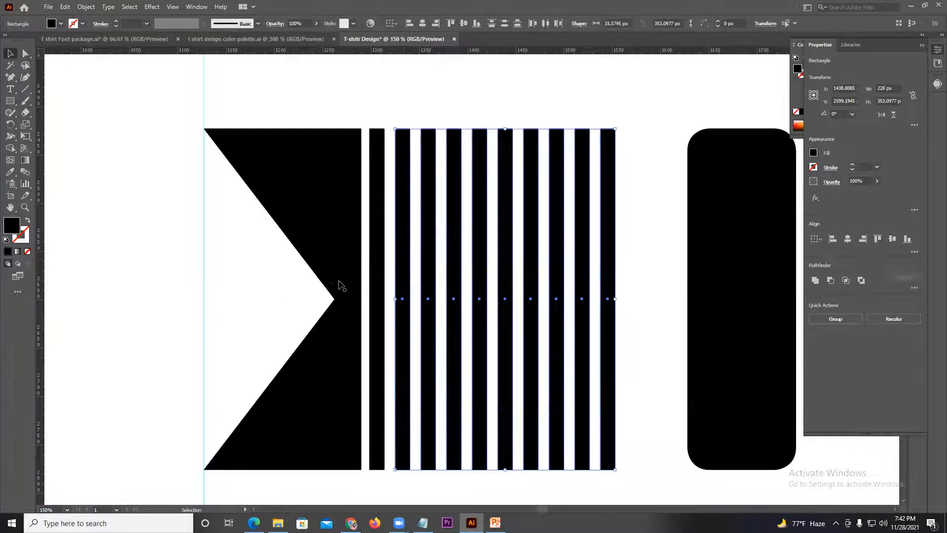
key(Delete)
- Duplicate the thin bar with a tighter gap and repeat the duplication to make eleven copies towards IT'S
click(383, 289)
drag(379, 281, 402, 282)
key(a)
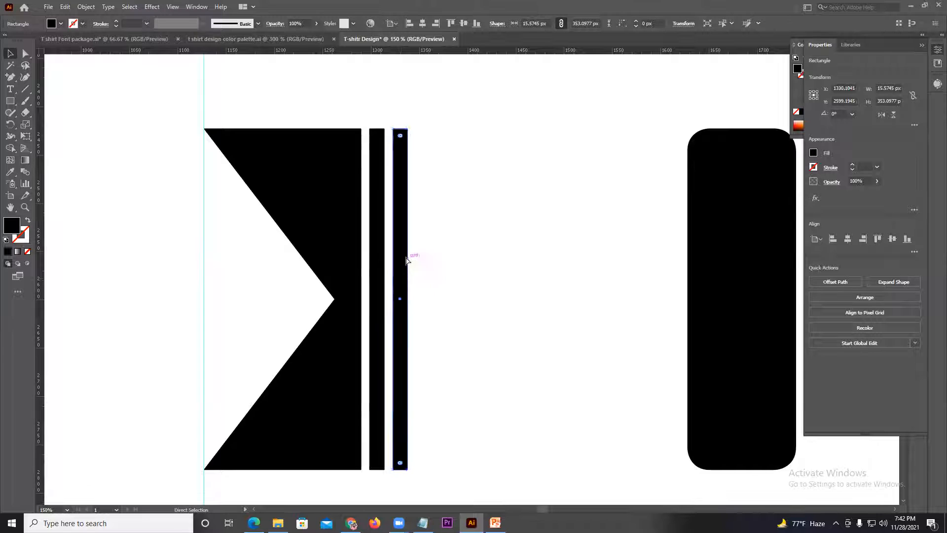
key(ctrl+d)
key(ctrl+d)
key(ctrl+d)
key(ctrl+d)
key(ctrl+d)
key(ctrl+d)
key(ctrl+d)
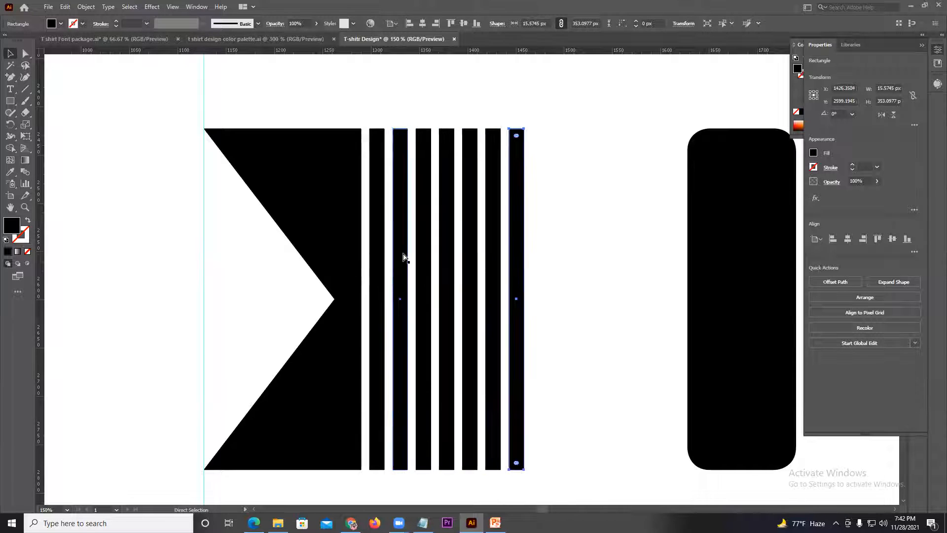
key(ctrl+d)
key(ctrl+d)
key(ctrl+d)
key(v)
click(642, 256)
- Examine the row of bars against the lettering and the gap between its last bar and IT'S
key(ctrl+minus)
key(ctrl+minus)
key(ctrl+minus)
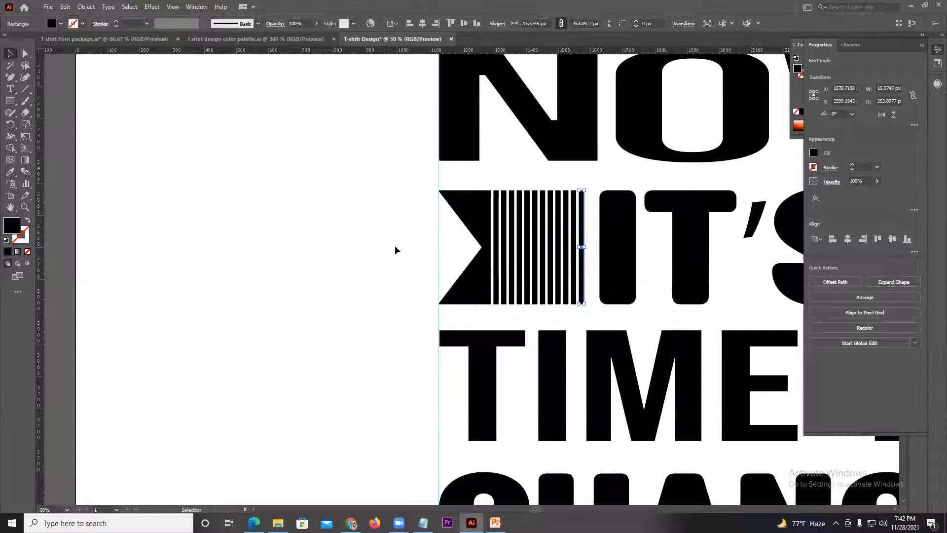
scroll(597, 267, up, 4)
click(545, 243)
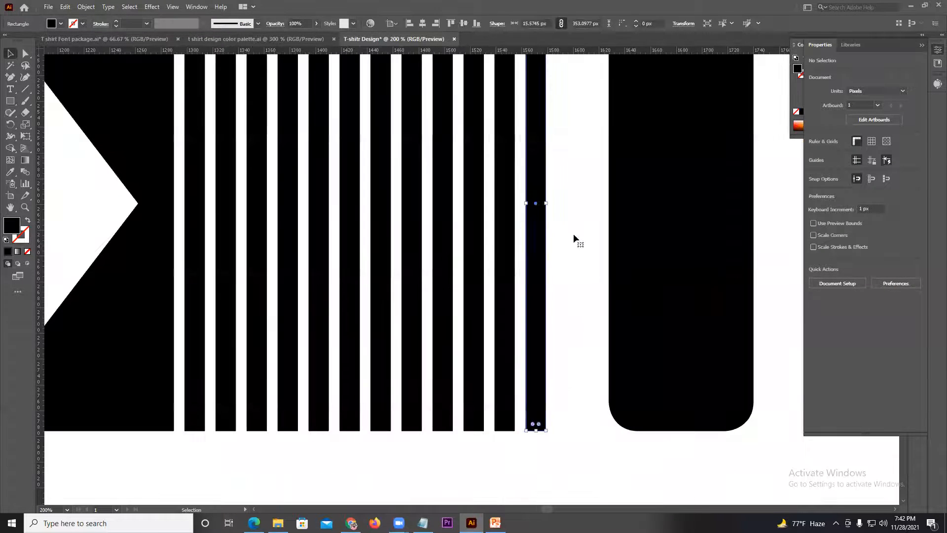
- Narrow the last bar beside IT'S about its centre to a width of about 4.65 px
drag(574, 237, 613, 280)
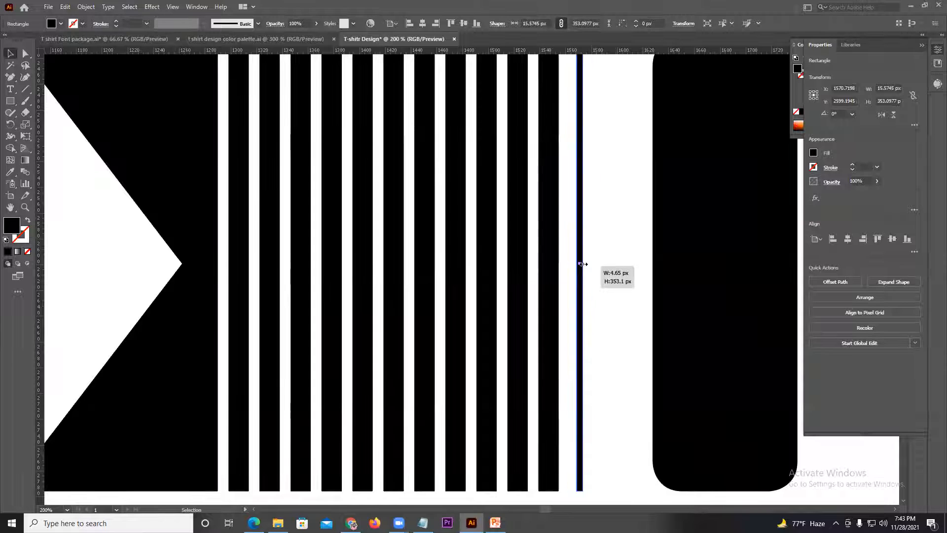
click(603, 256)
scroll(603, 257, down, 1)
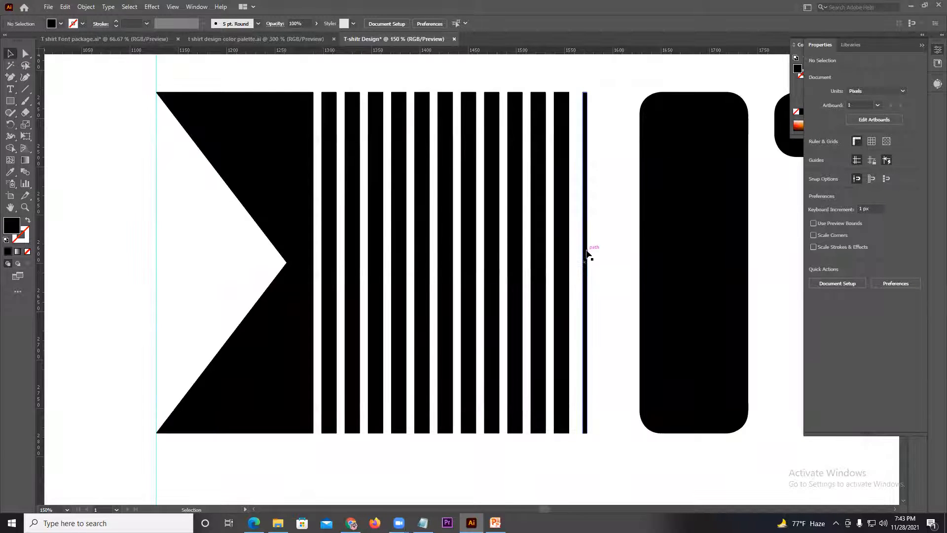
- Fine-tune the thin end bar about its centre to a width of about 3.26 px
scroll(587, 251, up, 2)
scroll(587, 253, up, 2)
click(574, 295)
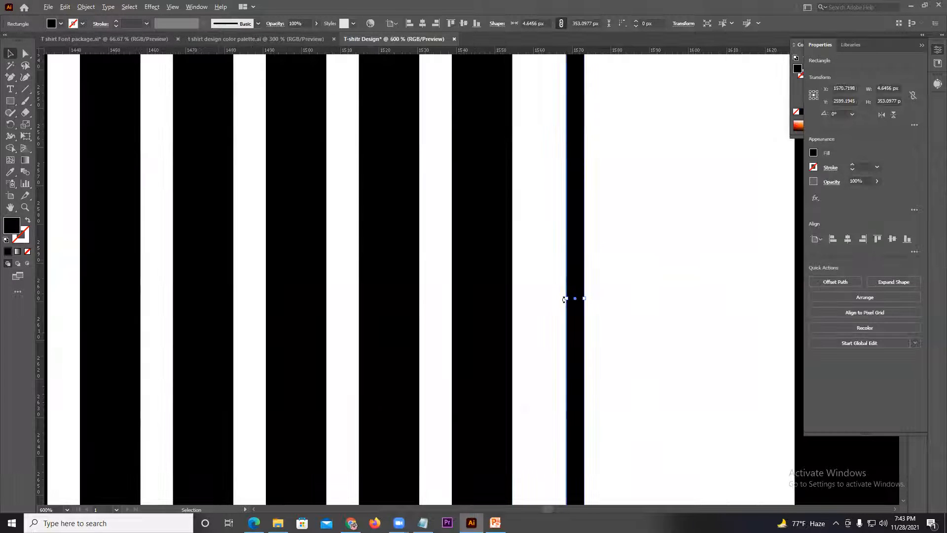
drag(567, 299, 574, 298)
click(541, 288)
scroll(541, 289, down, 4)
scroll(541, 293, down, 1)
scroll(548, 296, up, 5)
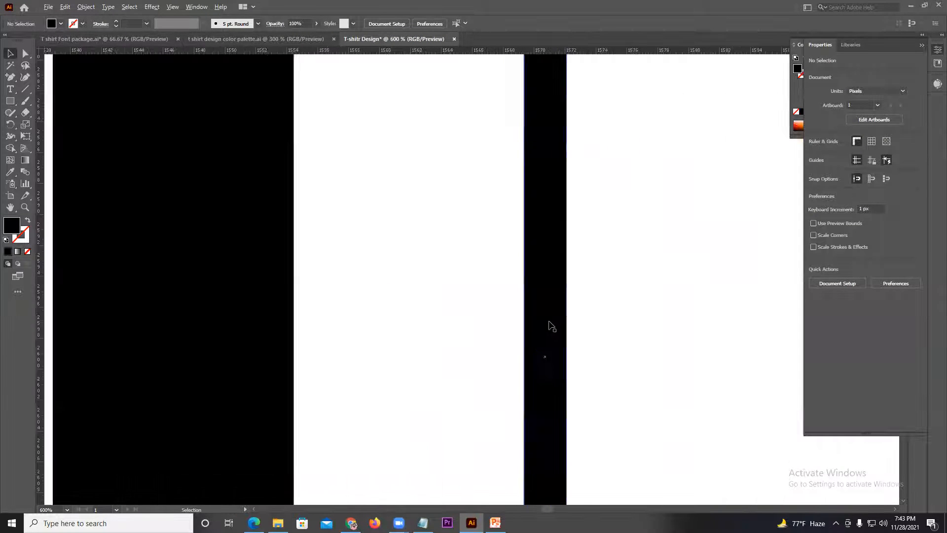
scroll(566, 364, up, 2)
click(567, 364)
drag(572, 366, 576, 366)
scroll(575, 352, down, 7)
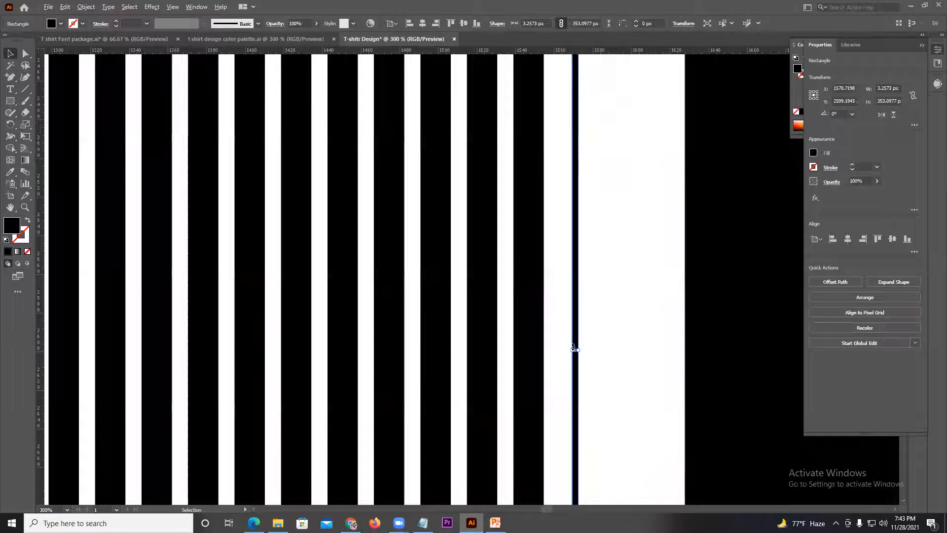
- Delete the ten bars between the bar beside the notched shape and the thin end bar
click(561, 344)
drag(561, 343, 341, 344)
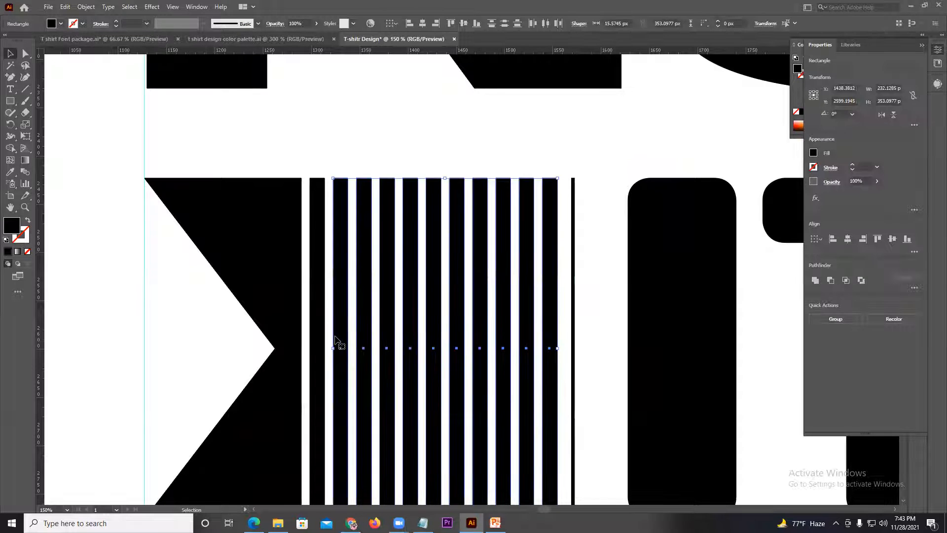
key(Delete)
- Select the two remaining bars and set their blend spacing to Specified Steps with 15 steps
click(323, 327)
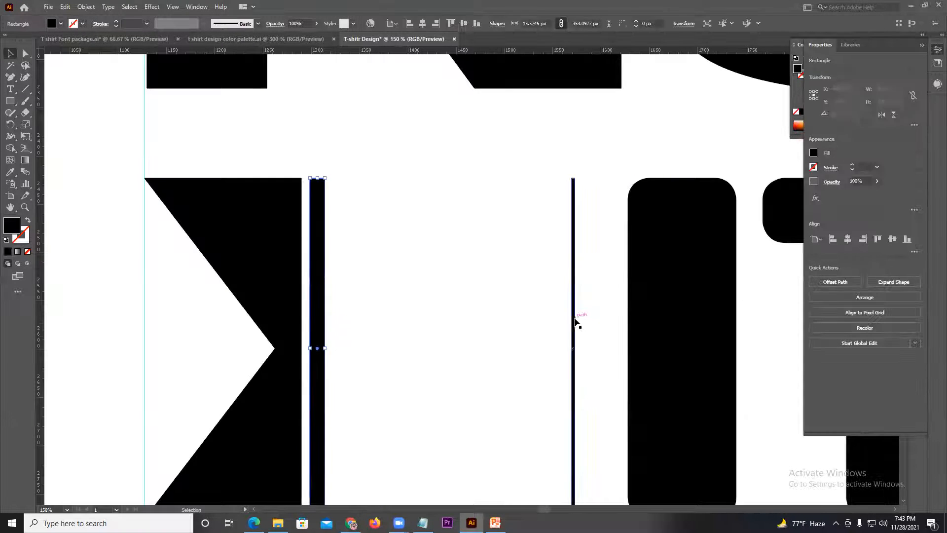
shift+click(575, 316)
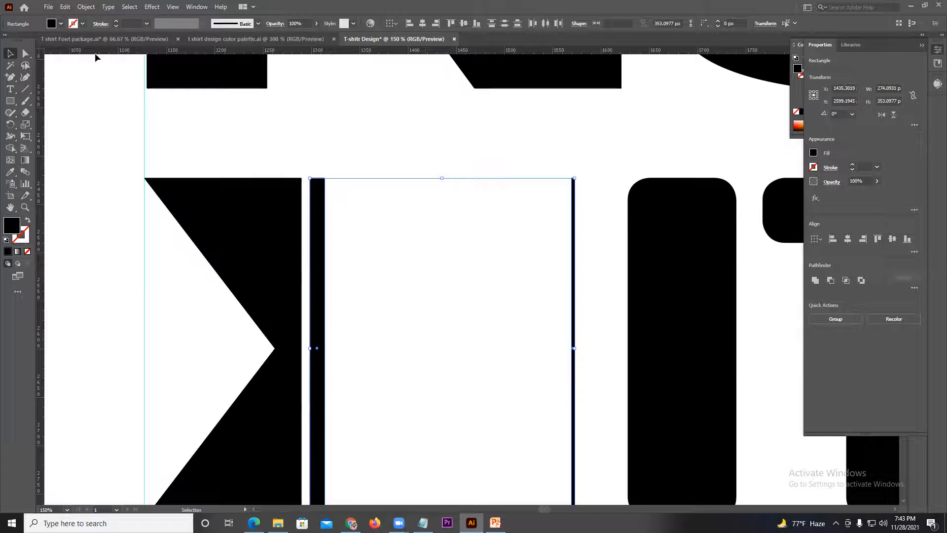
click(85, 7)
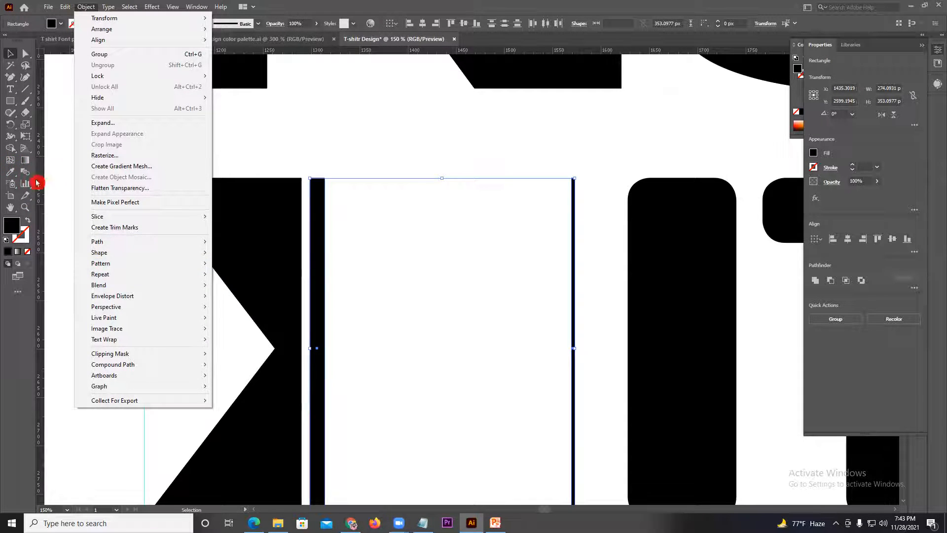
mouse_move(134, 285)
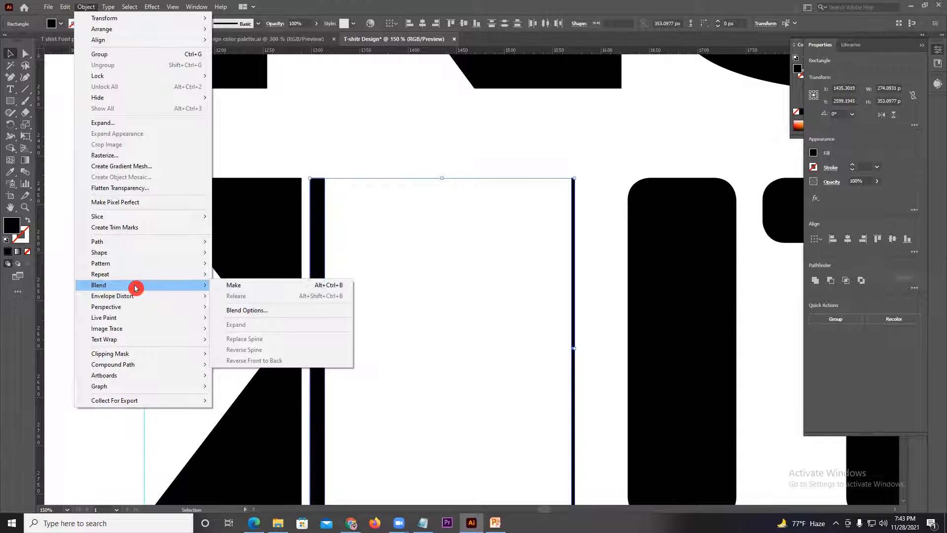
click(273, 314)
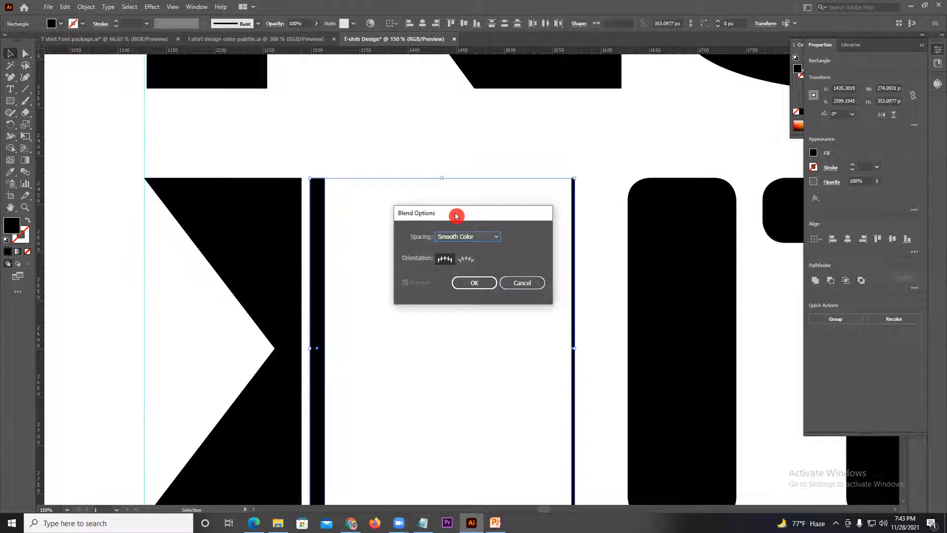
drag(456, 215, 657, 218)
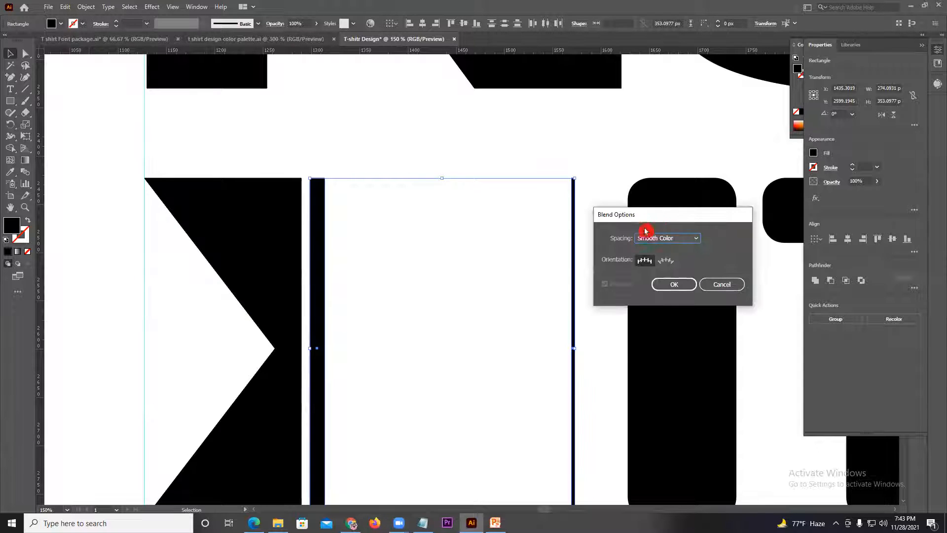
click(678, 240)
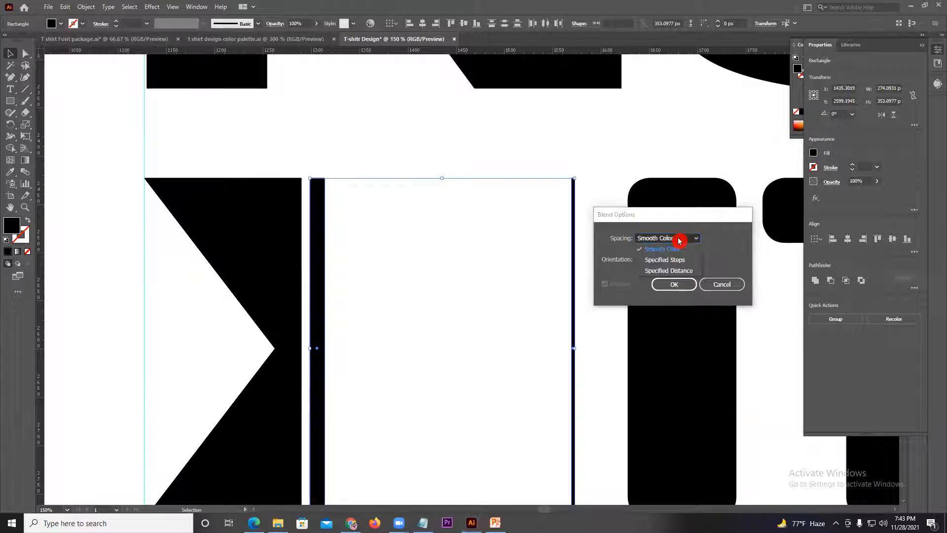
click(665, 260)
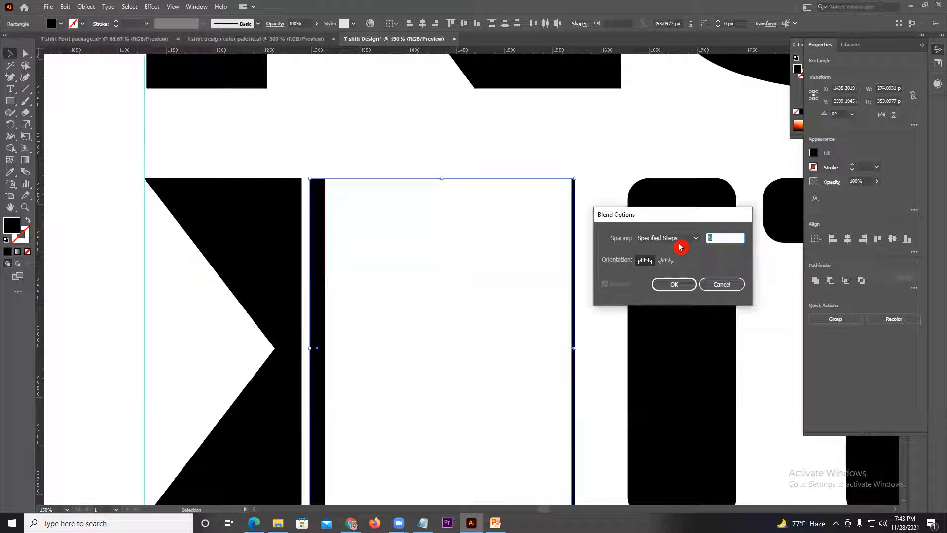
text(15)
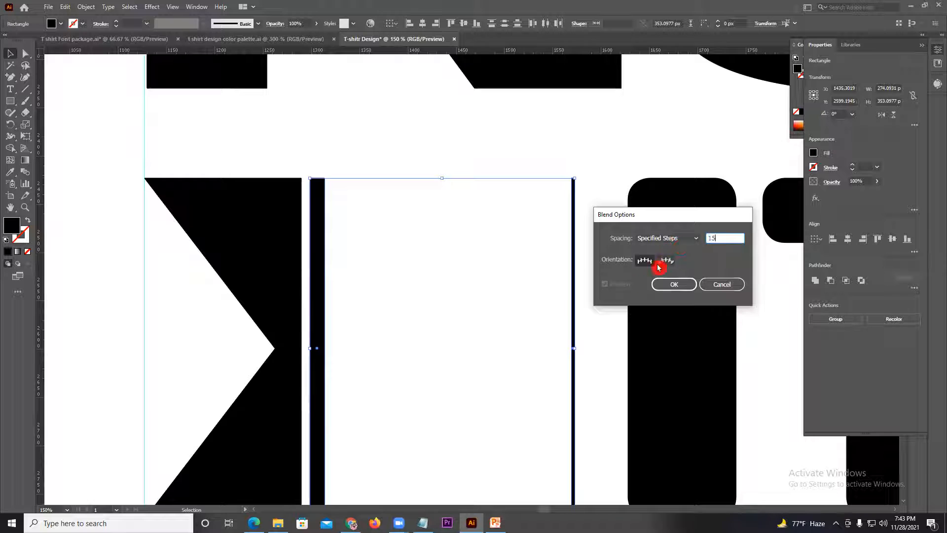
click(674, 284)
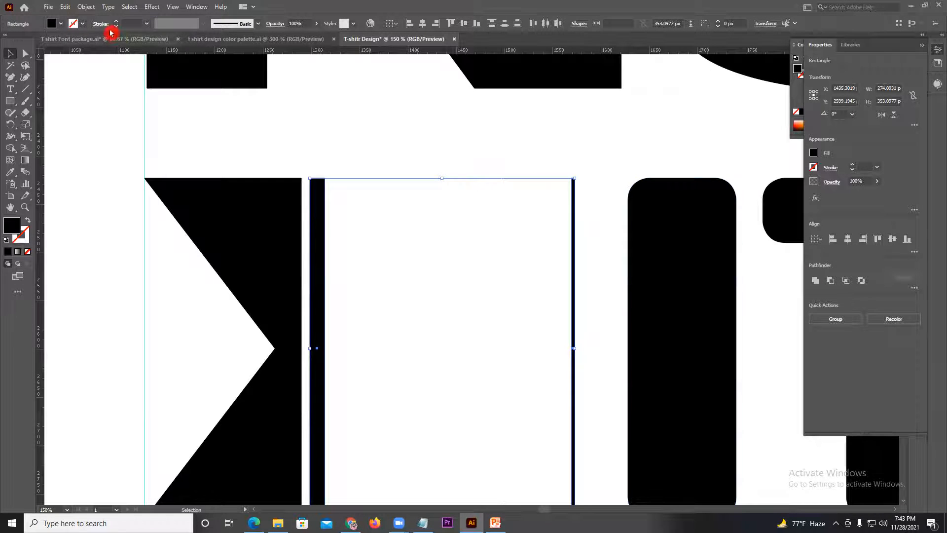
- Blend the wide bar into the thin bar to fill the gap with gradually narrowing stripes
click(82, 7)
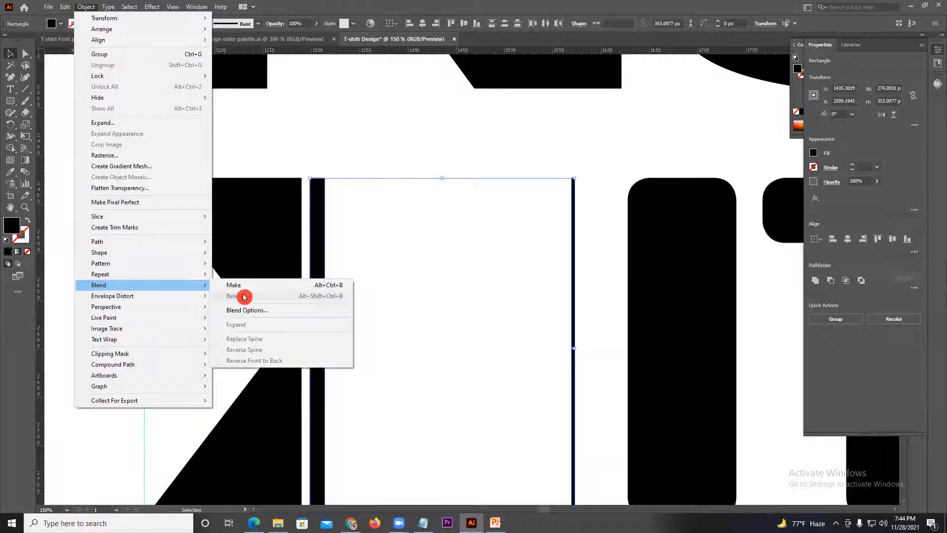
click(242, 286)
click(366, 144)
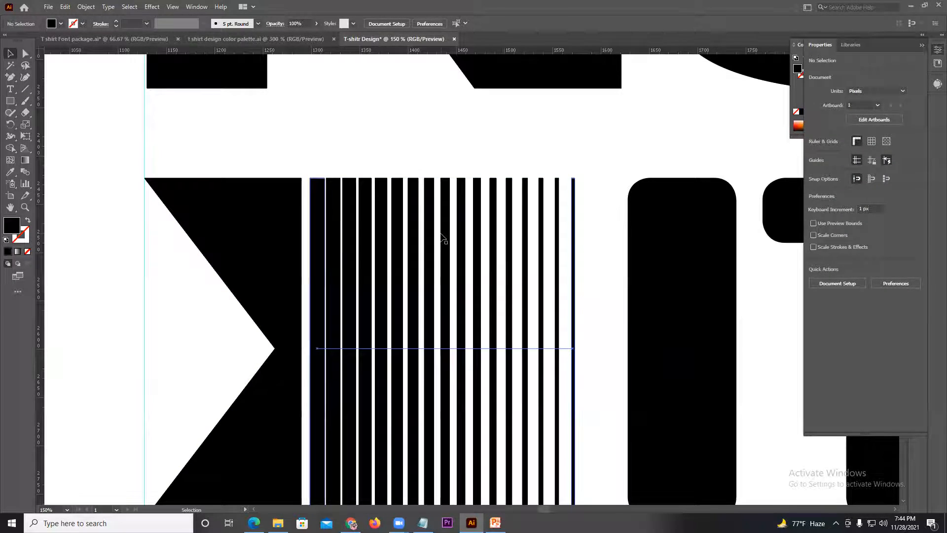
scroll(442, 239, down, 3)
scroll(427, 243, up, 5)
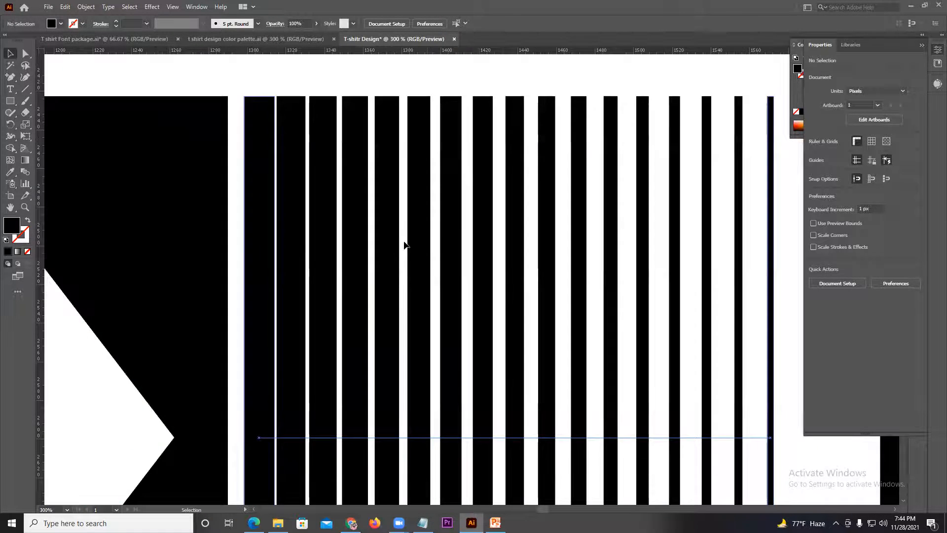
scroll(406, 246, down, 2)
- Expand the striped blend with Object and Fill enabled, and ungroup the resulting bars
click(390, 260)
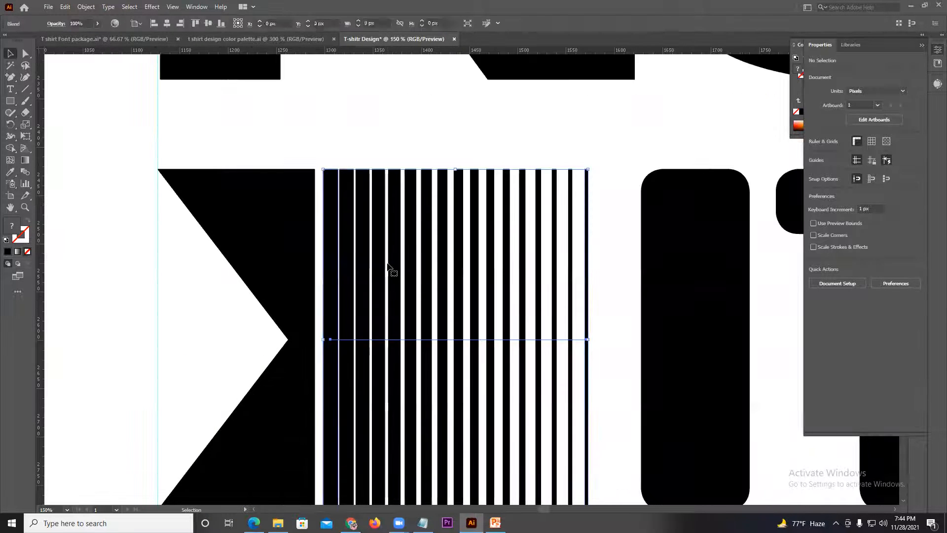
scroll(391, 271, down, 1)
drag(505, 270, 484, 260)
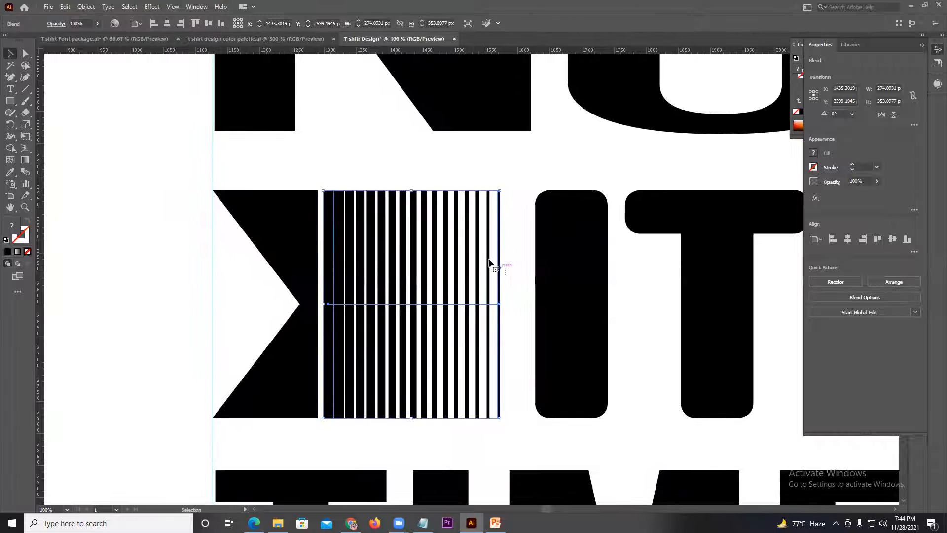
scroll(468, 260, up, 1)
scroll(463, 291, up, 1)
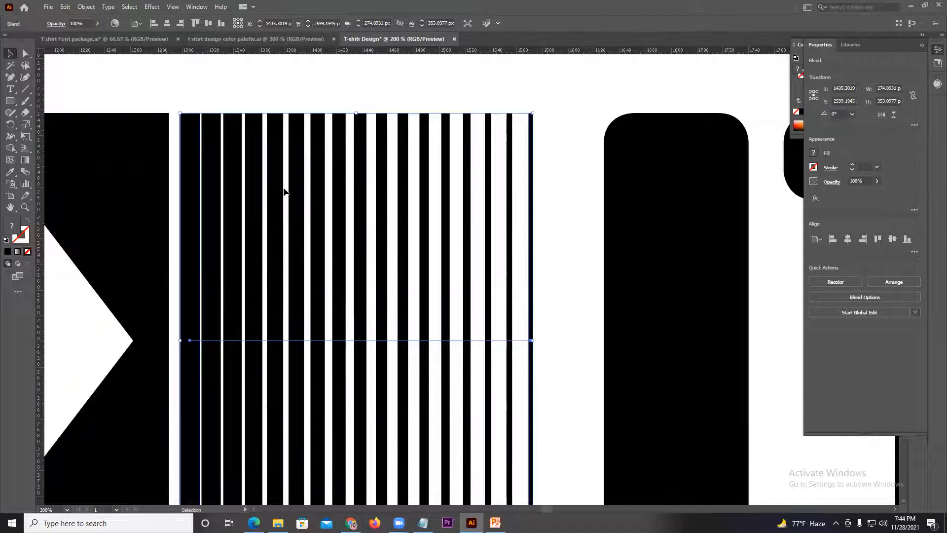
scroll(283, 191, down, 1)
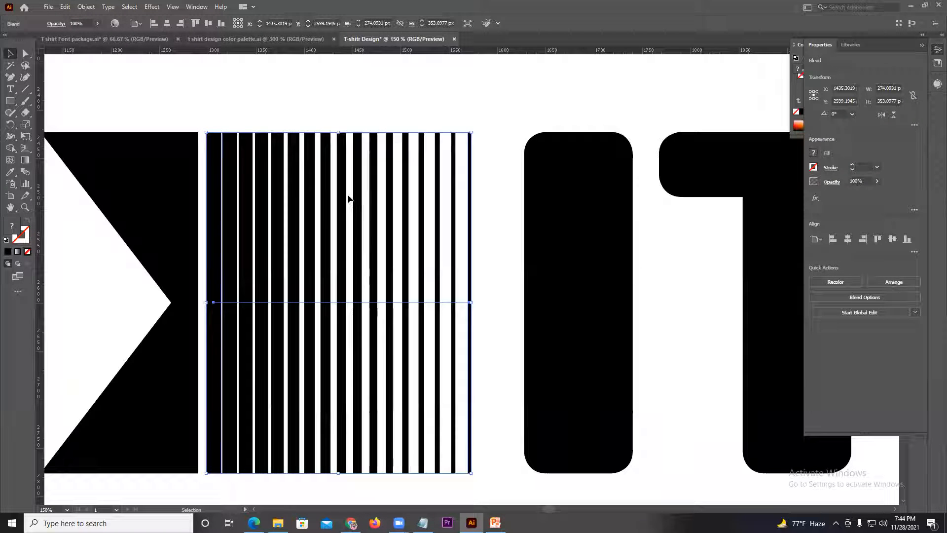
click(86, 7)
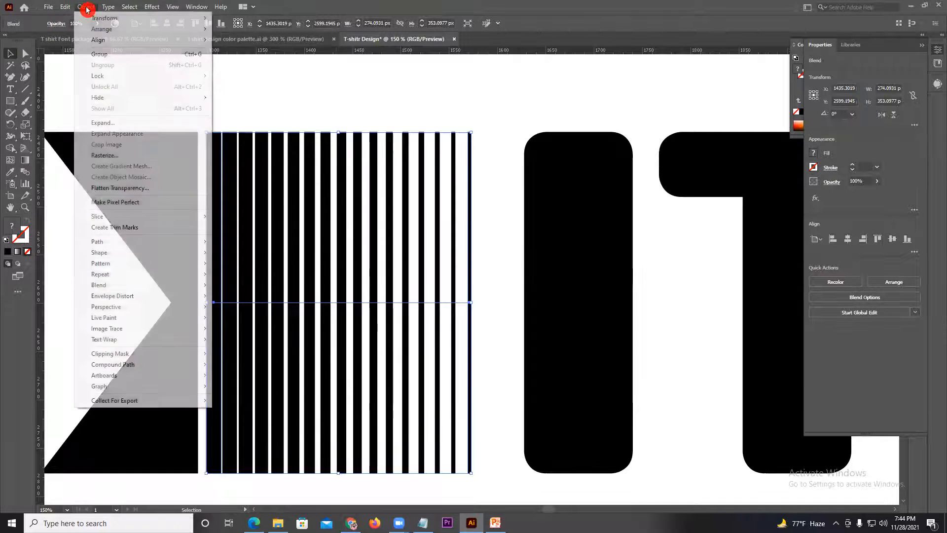
click(105, 124)
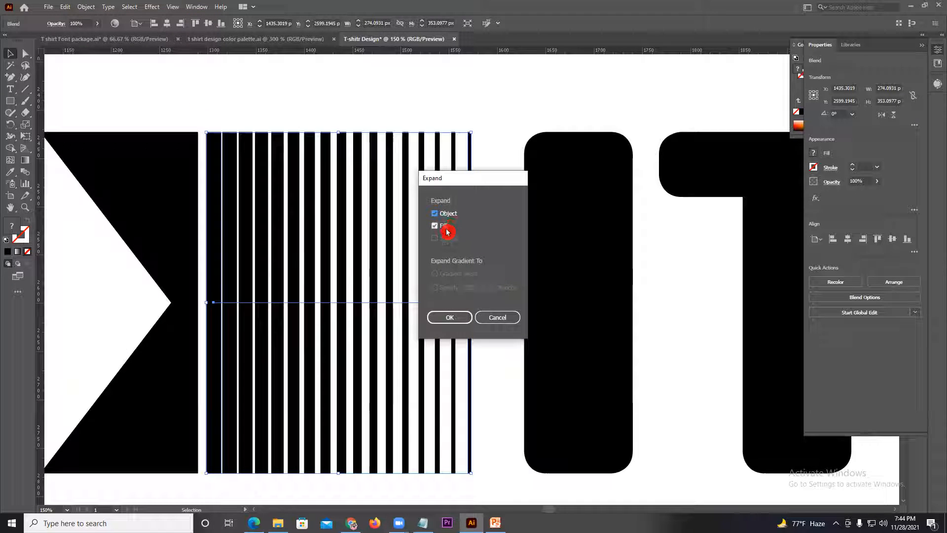
click(449, 317)
right_click(299, 209)
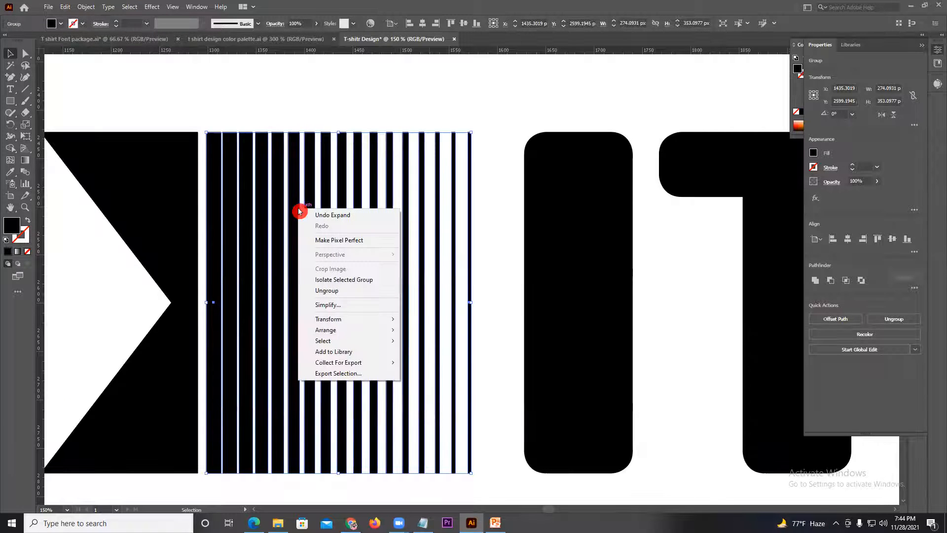
click(318, 292)
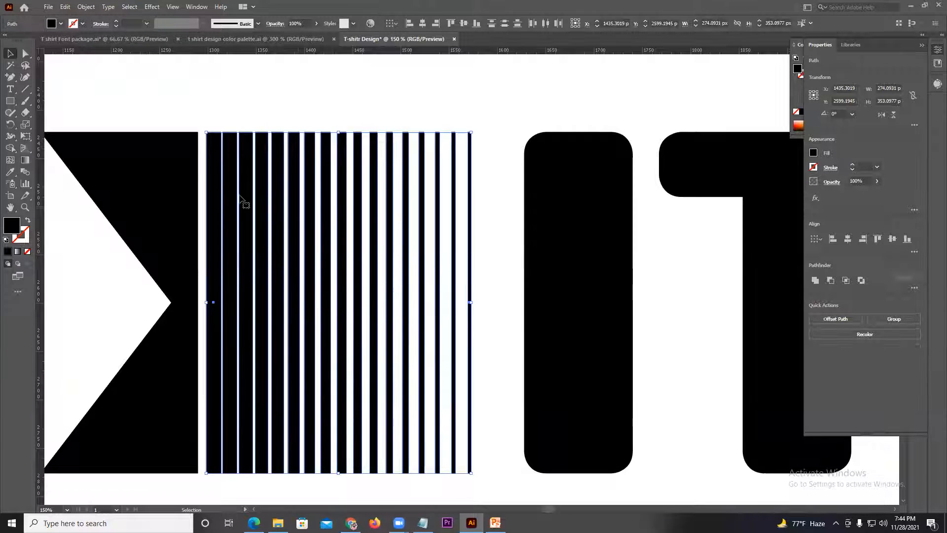
- Select all the separate bars and try distributing them by horizontal centres and by vertical centres
drag(213, 118, 472, 206)
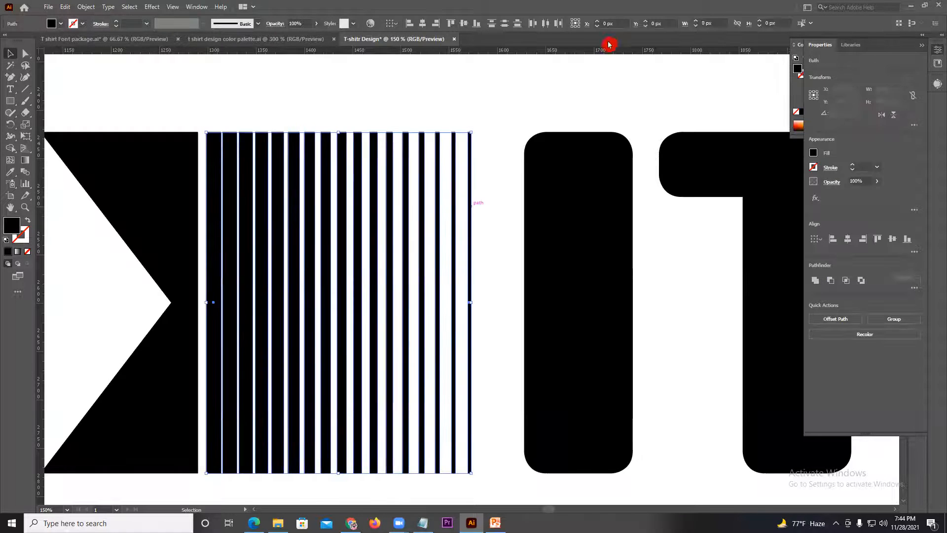
click(544, 25)
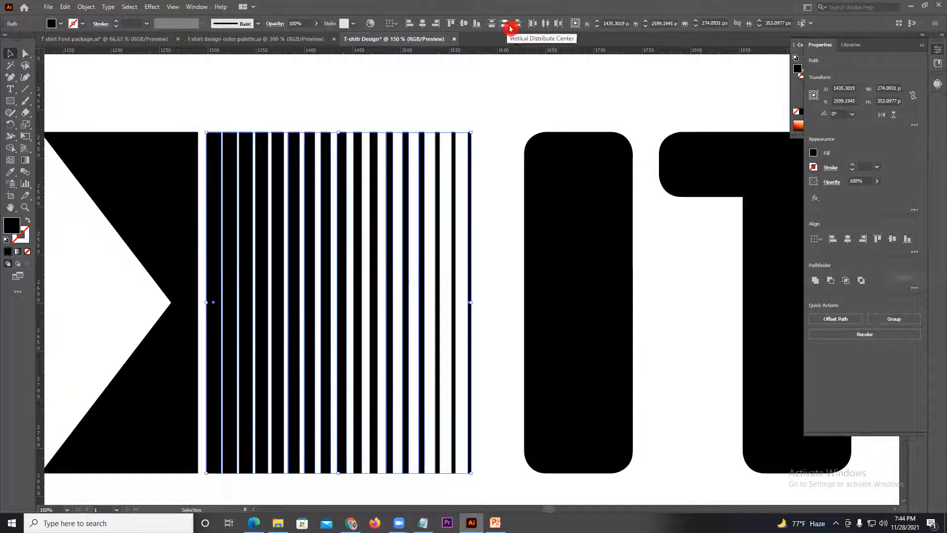
click(458, 148)
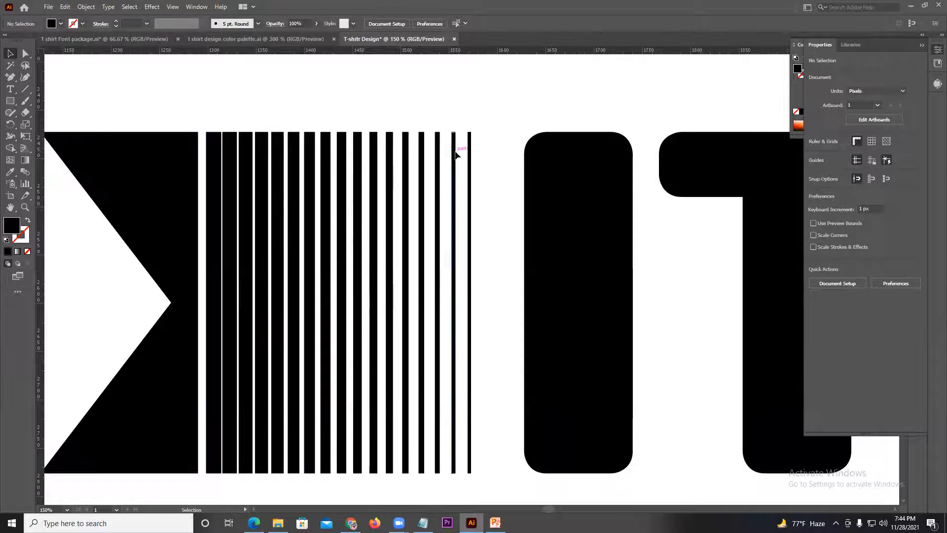
click(456, 152)
drag(490, 162, 353, 129)
drag(233, 111, 214, 111)
click(505, 27)
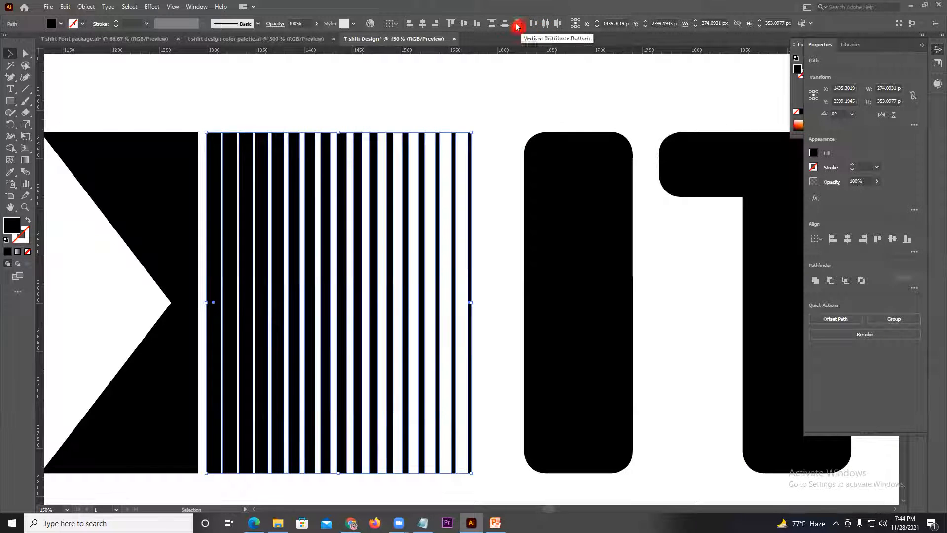
- Shift the second-last bar slightly towards IT'S, and distribute all the bars by their horizontal centres
click(457, 158)
drag(455, 170, 461, 170)
drag(216, 125, 475, 157)
click(546, 31)
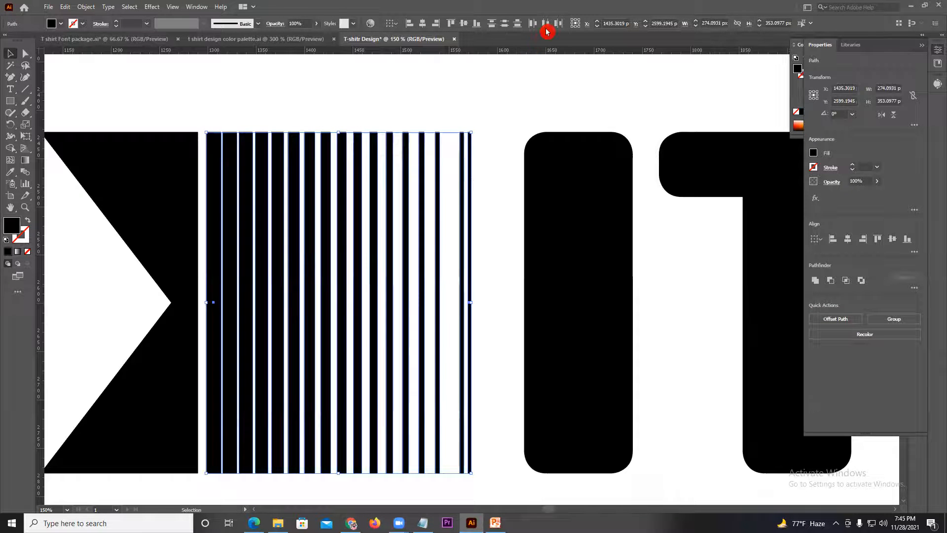
click(504, 120)
drag(504, 120, 453, 180)
- Delete all the graduated bars between the notched shape and IT'S
scroll(453, 180, up, 2)
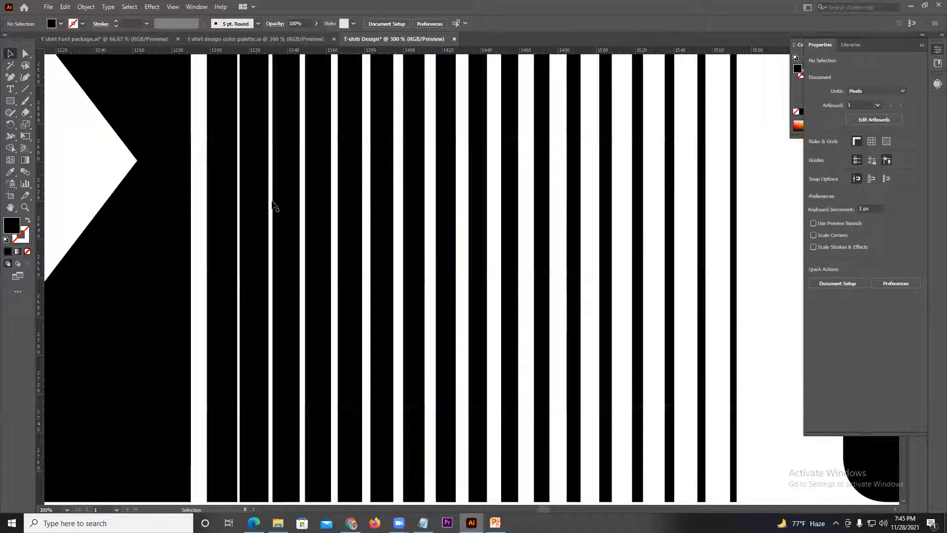
scroll(697, 219, down, 3)
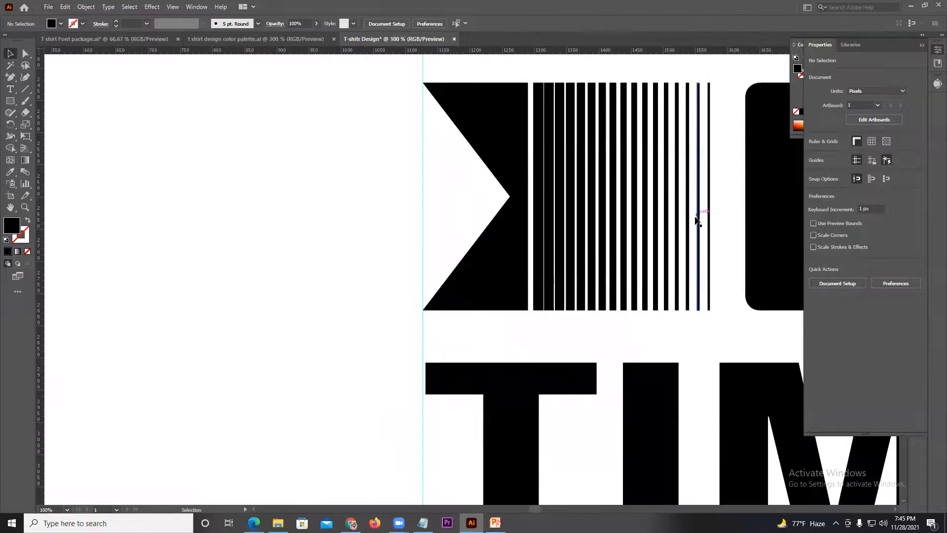
drag(476, 220, 451, 211)
key(Delete)
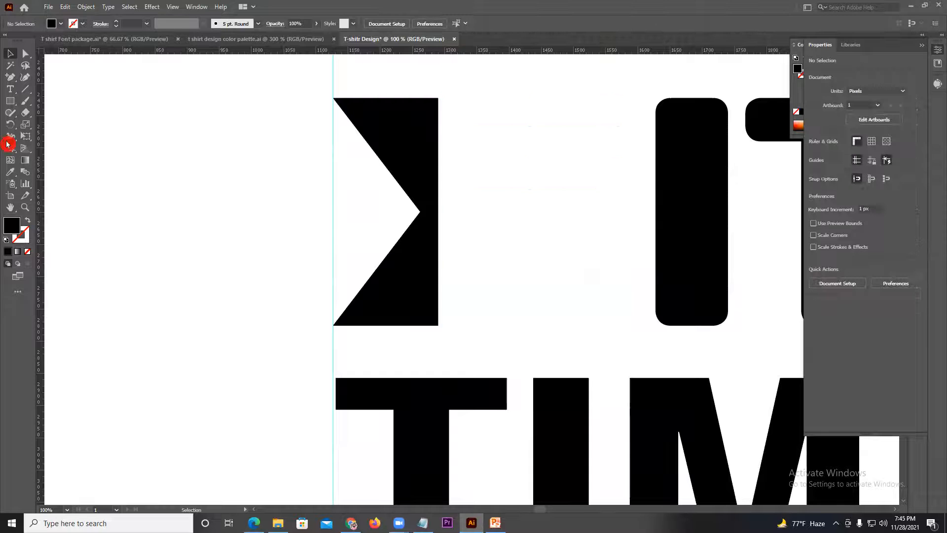
- Restore the deleted bars and clear the intermediate ones, leaving the widest bar by the notched shape and a narrow one moved close to IT'S
key(ctrl+z)
click(474, 79)
drag(462, 82, 496, 153)
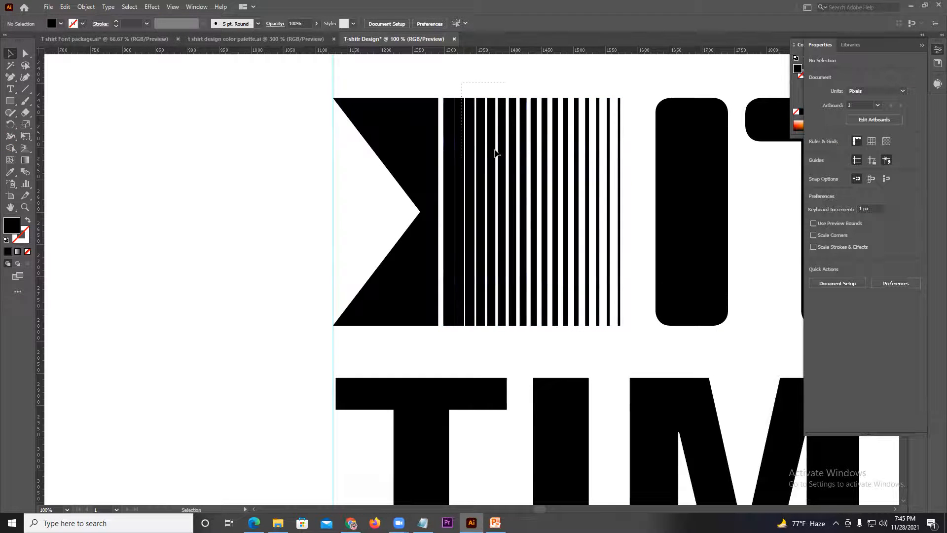
drag(587, 226, 553, 215)
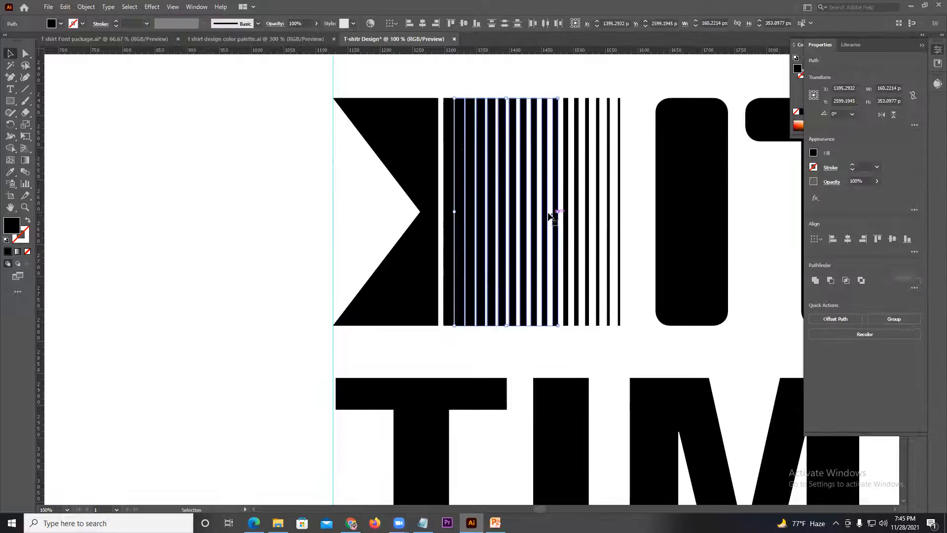
key(Delete)
drag(579, 219, 626, 226)
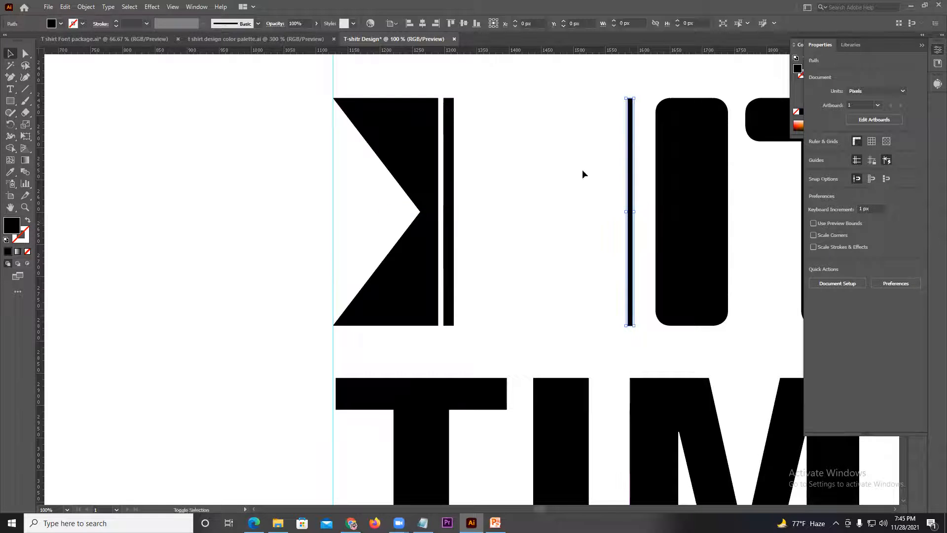
- Blend the wide and narrow bars into graduated stripes using Specified Steps spacing with 12 steps
drag(616, 132, 638, 132)
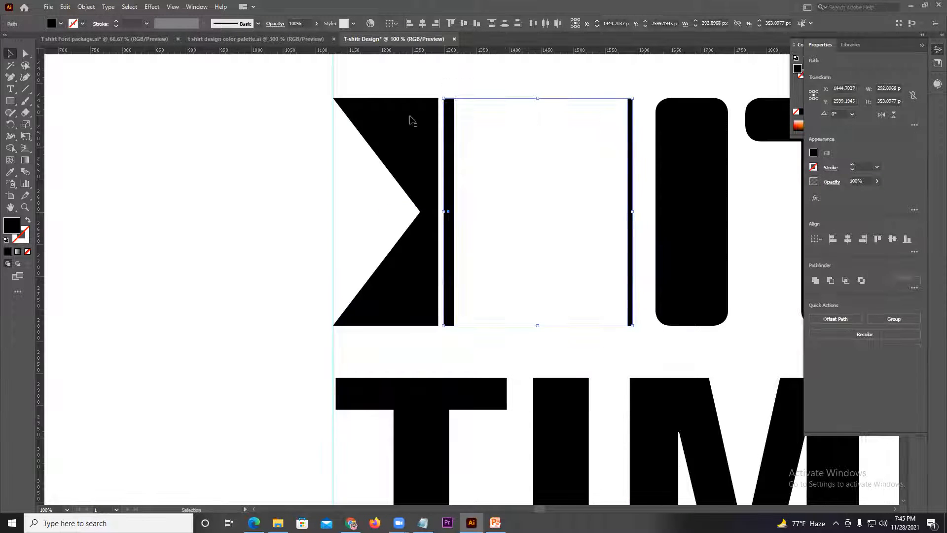
double_click(25, 172)
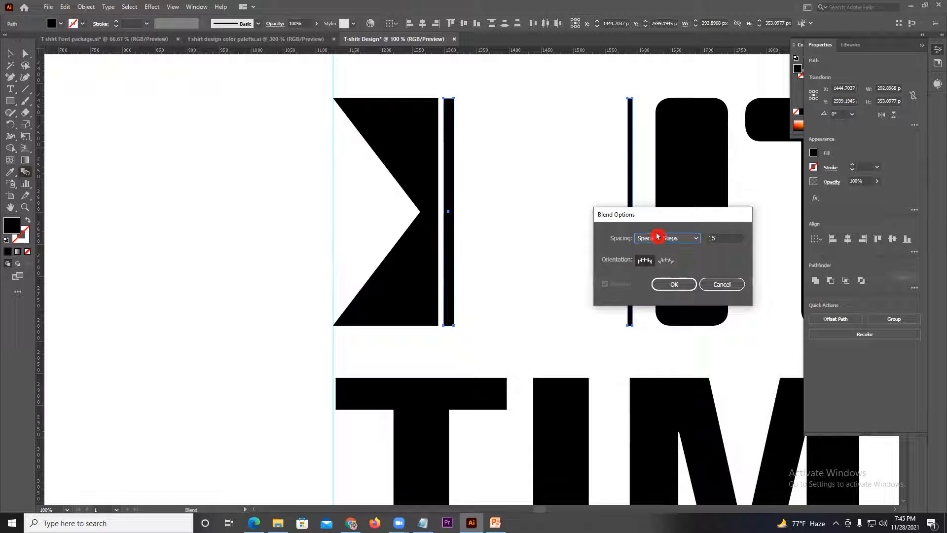
click(723, 239)
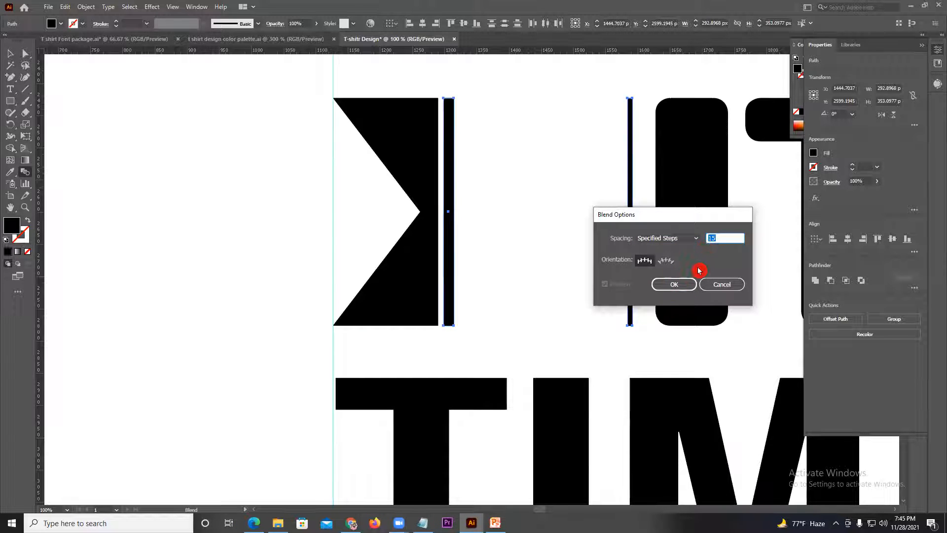
text(12)
click(674, 284)
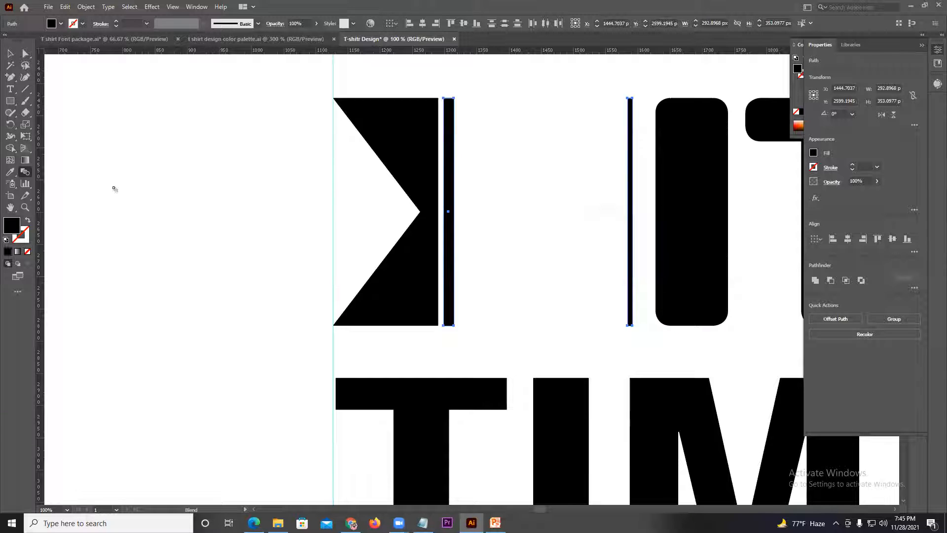
double_click(27, 172)
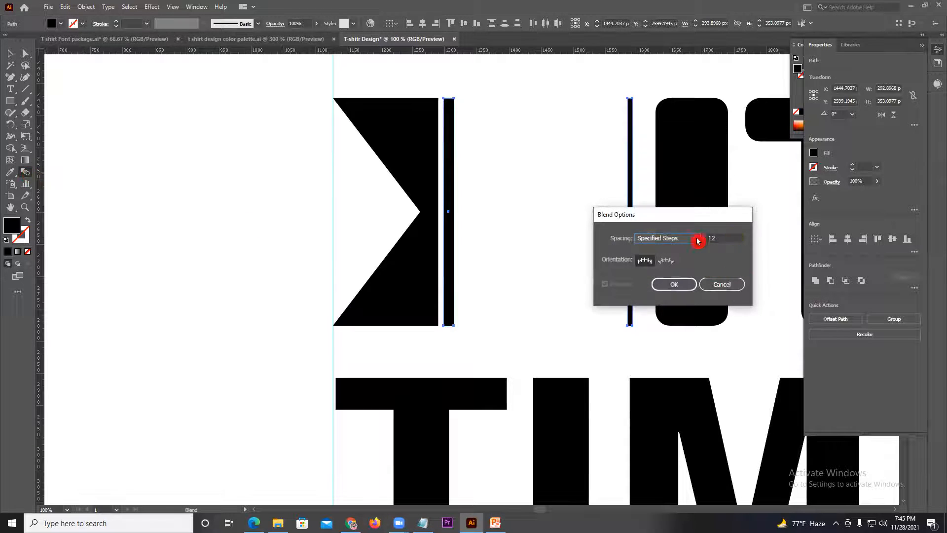
click(665, 242)
click(664, 241)
click(679, 283)
click(27, 174)
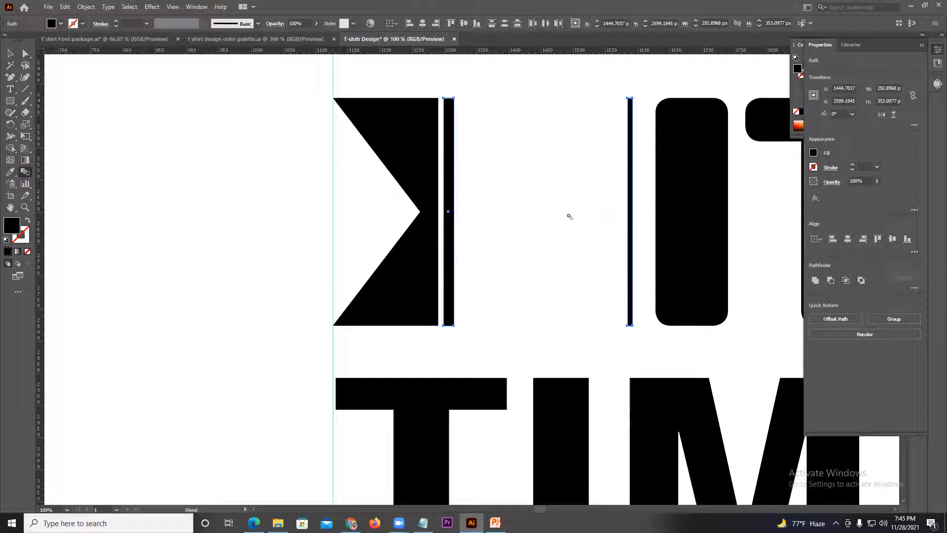
click(631, 221)
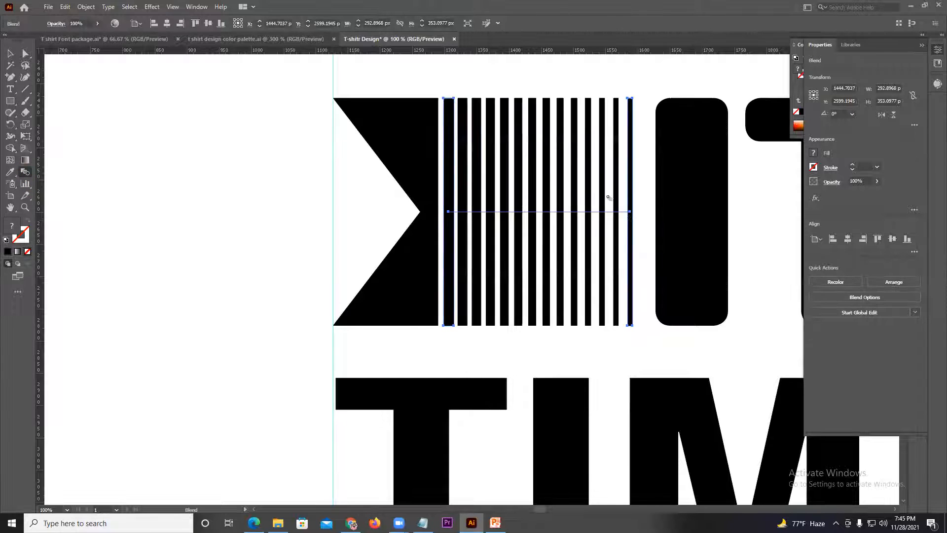
- Shift the striped blend slightly closer to the notched shape so its gap matches the spacing between the bars
click(7, 59)
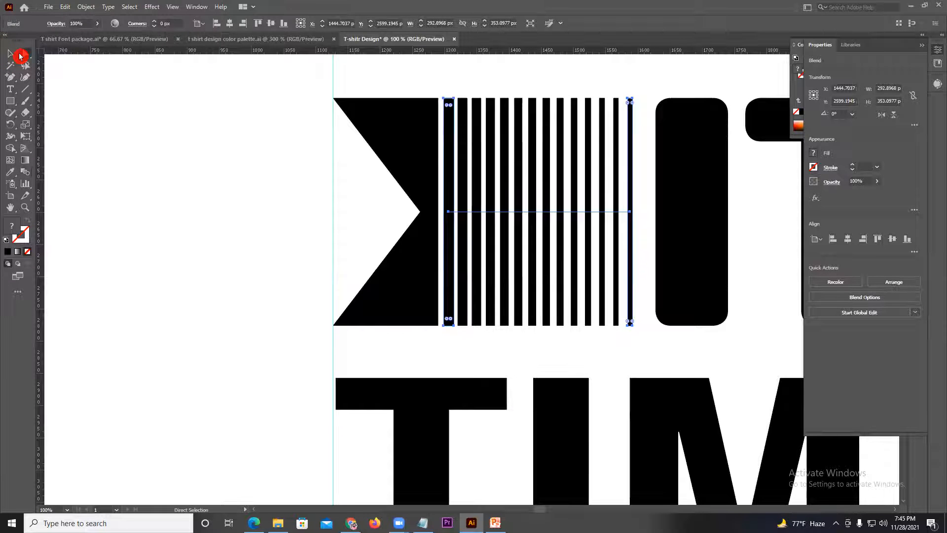
click(261, 172)
scroll(400, 182, up, 7)
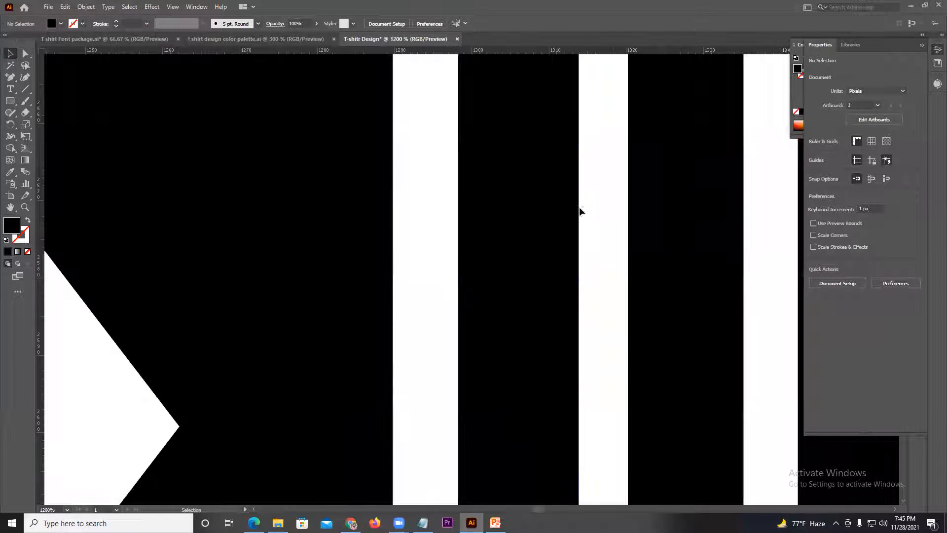
drag(512, 223, 497, 222)
scroll(497, 222, down, 9)
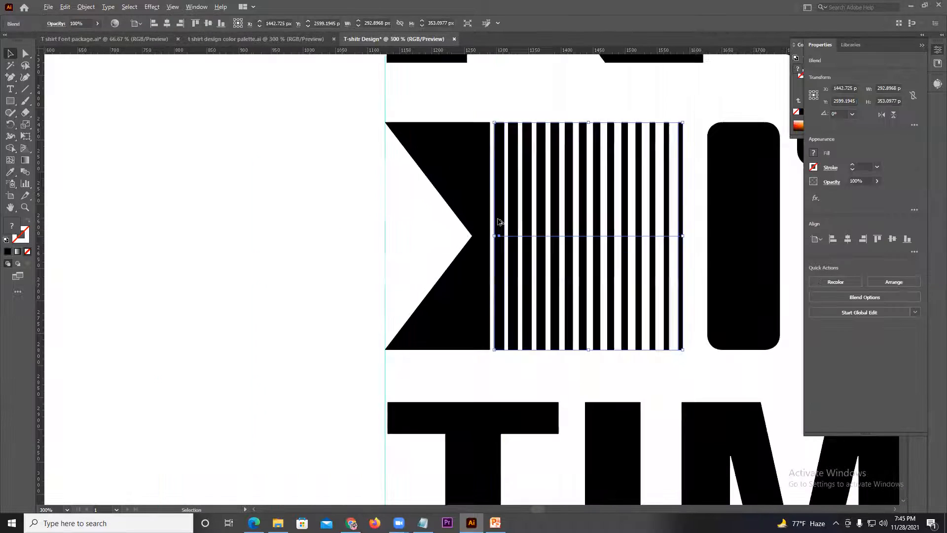
click(377, 254)
- Group the notched shape with the striped blend beside it
drag(376, 254, 159, 239)
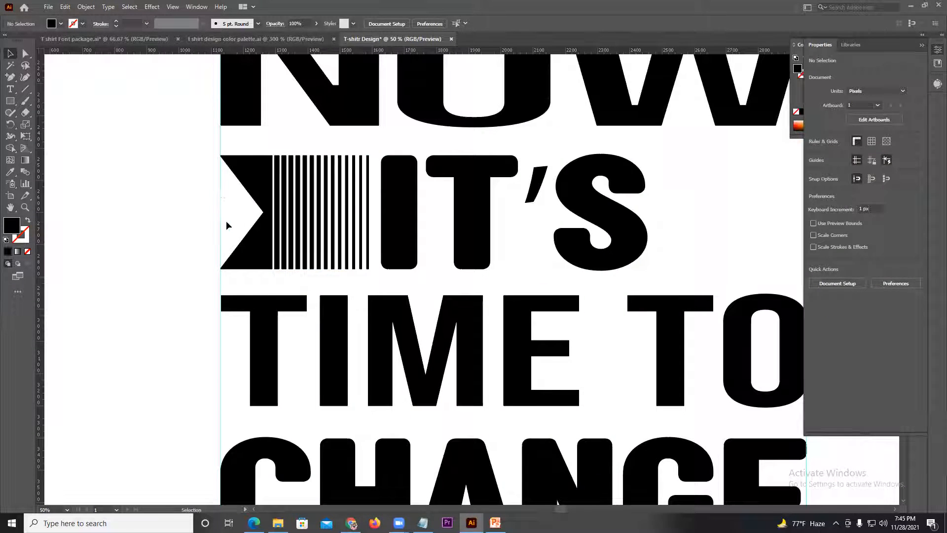
right_click(329, 213)
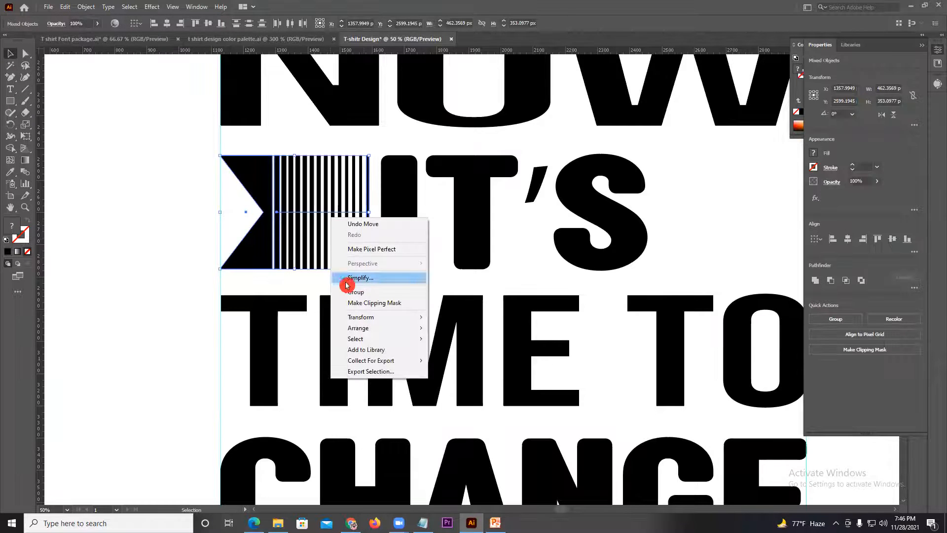
click(351, 294)
- Duplicate the striped ribbon group onto the other side of IT'S and rotate the copy 180° so its notch faces outward
scroll(313, 228, down, 2)
scroll(314, 228, right, 2)
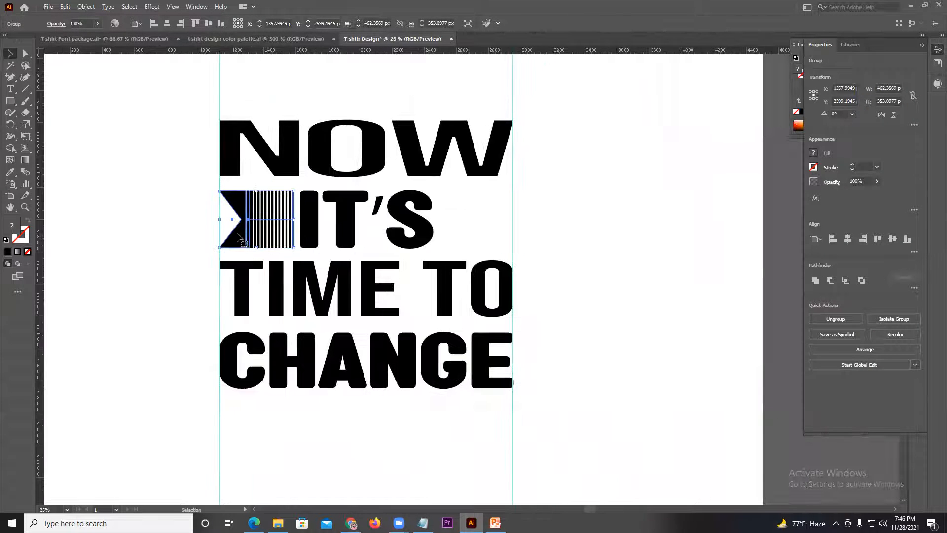
drag(237, 238, 455, 258)
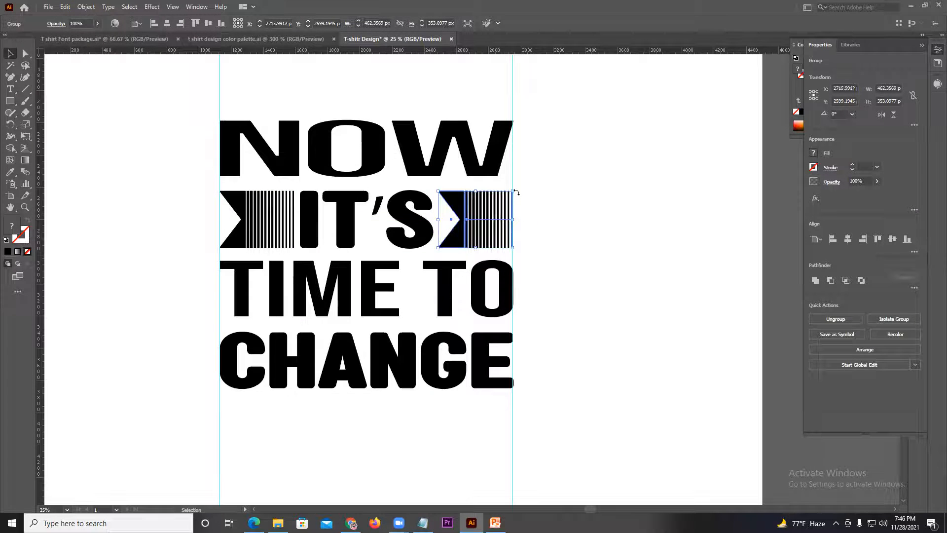
drag(517, 191, 406, 245)
click(526, 238)
- Ungroup both striped ribbon ornaments beside IT'S so the blends are separate from the notched shapes
key(ctrl+alt+0)
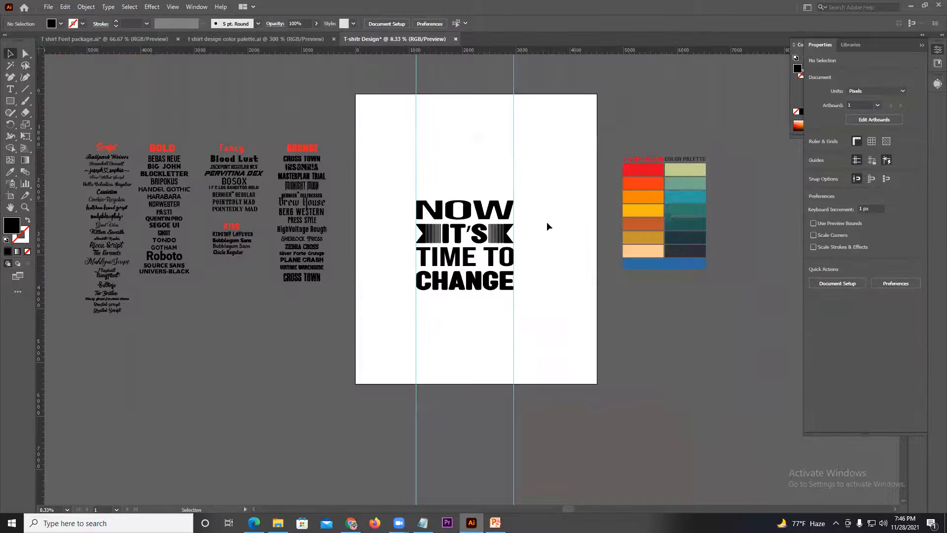
scroll(524, 208, up, 2)
right_click(338, 266)
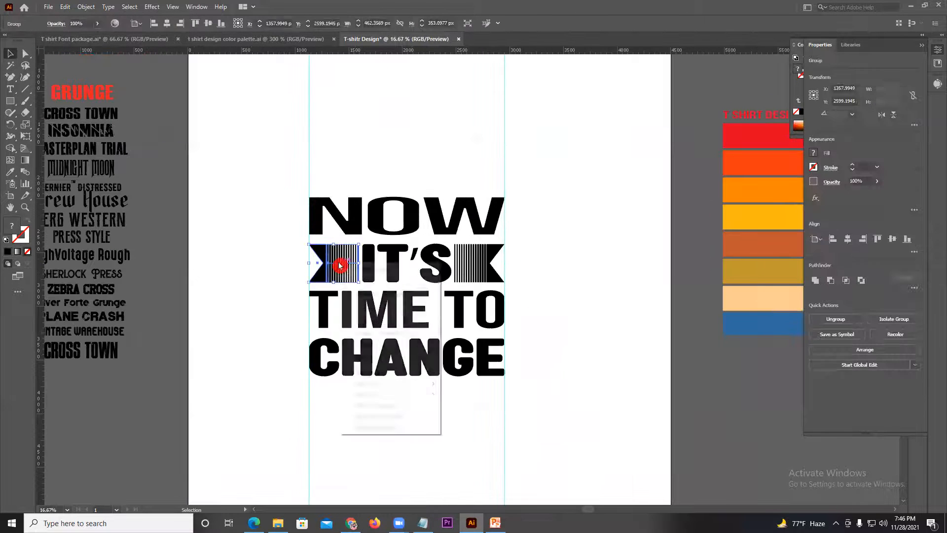
click(385, 338)
click(284, 242)
click(344, 261)
right_click(344, 262)
key(Escape)
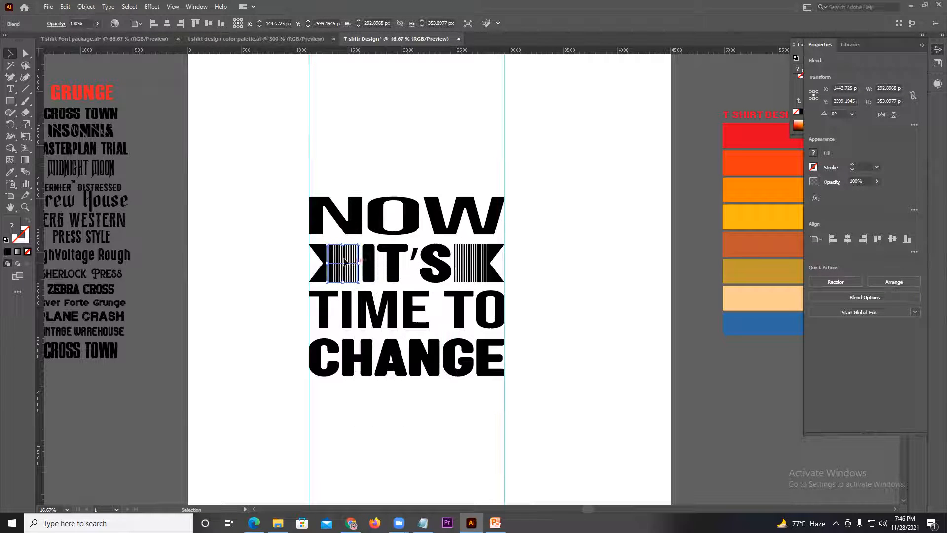
right_click(462, 268)
click(554, 320)
- Expand both striped blends together with Object and Fill enabled
click(472, 270)
click(79, 7)
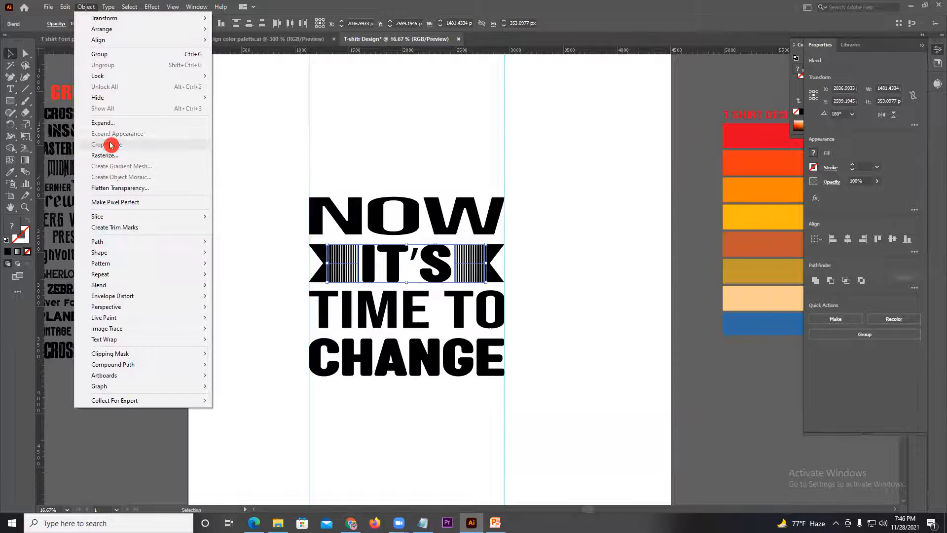
click(106, 123)
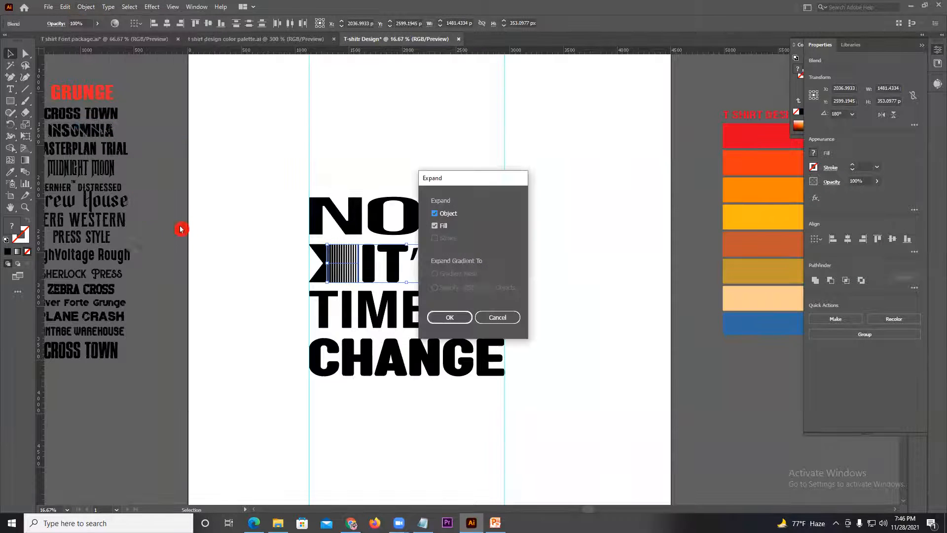
click(450, 317)
click(269, 312)
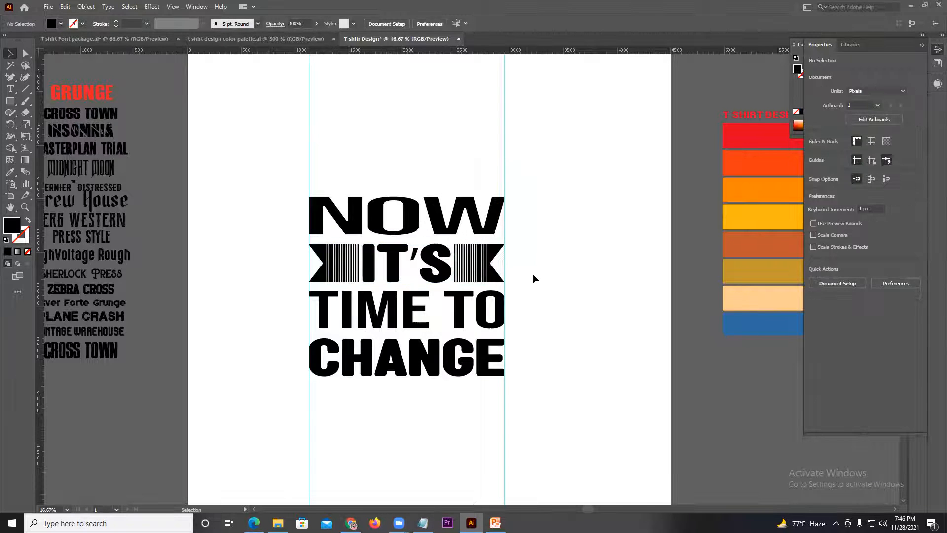
- Delete the two vertical guides at the edges of the lettering
scroll(533, 274, down, 2)
drag(563, 208, 563, 209)
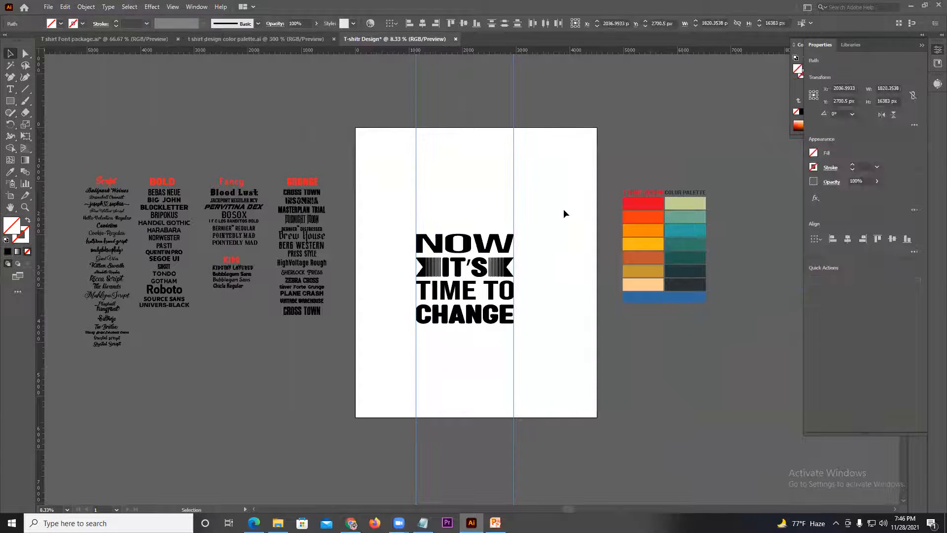
key(Delete)
- Centre the whole lettering design horizontally and vertically on the artboard, and enlarge it proportionally to nearly fill the artboard's width
drag(386, 212, 552, 357)
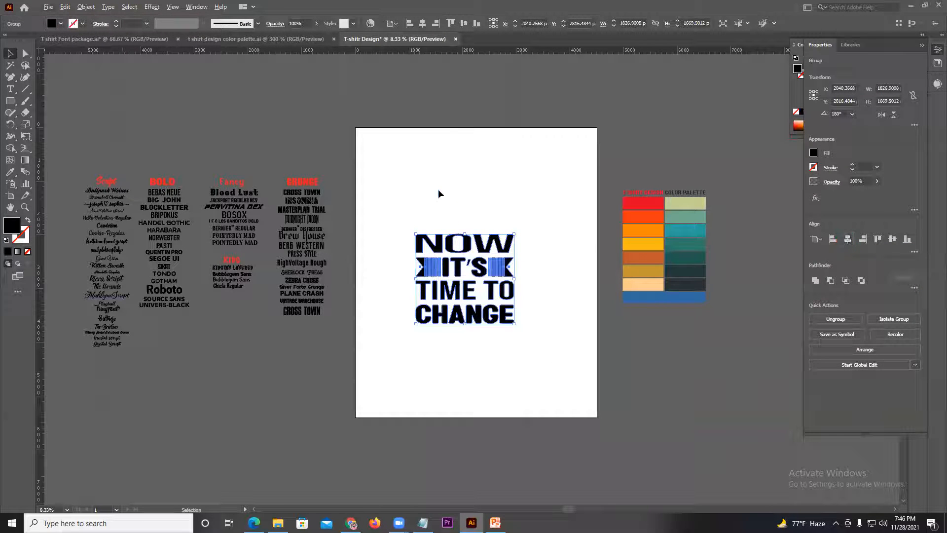
click(423, 25)
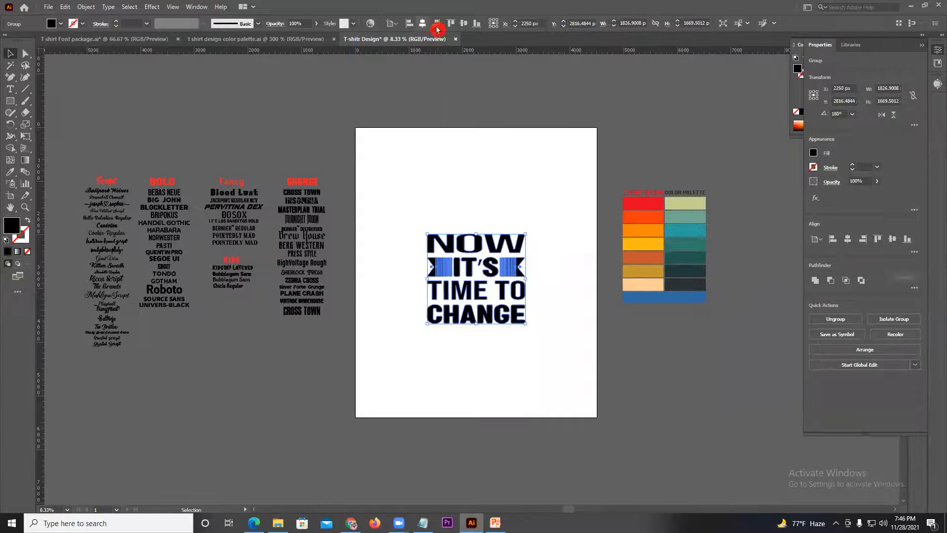
click(463, 25)
drag(524, 230, 583, 139)
click(474, 466)
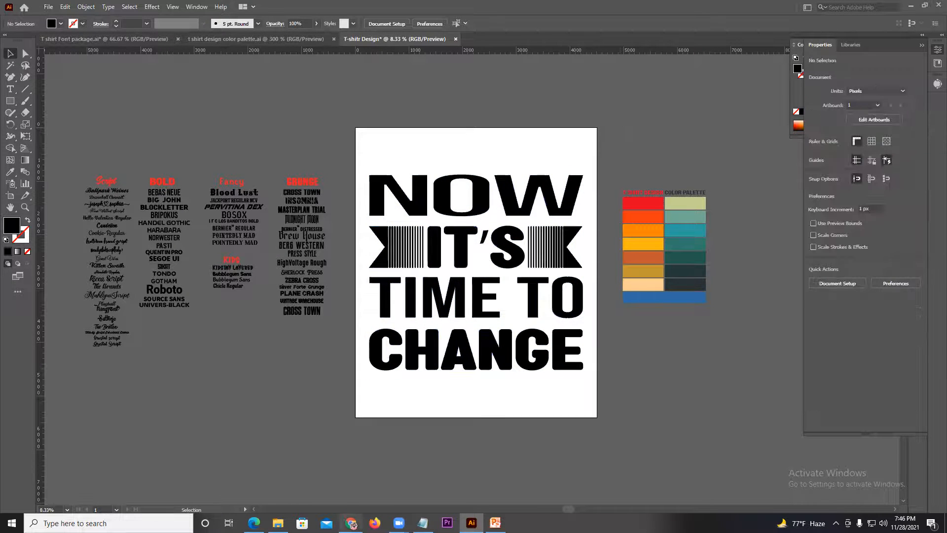
- Switch to Chrome, examine the typography t-shirt reference images for layout and colour ideas, and return to Illustrator
click(351, 523)
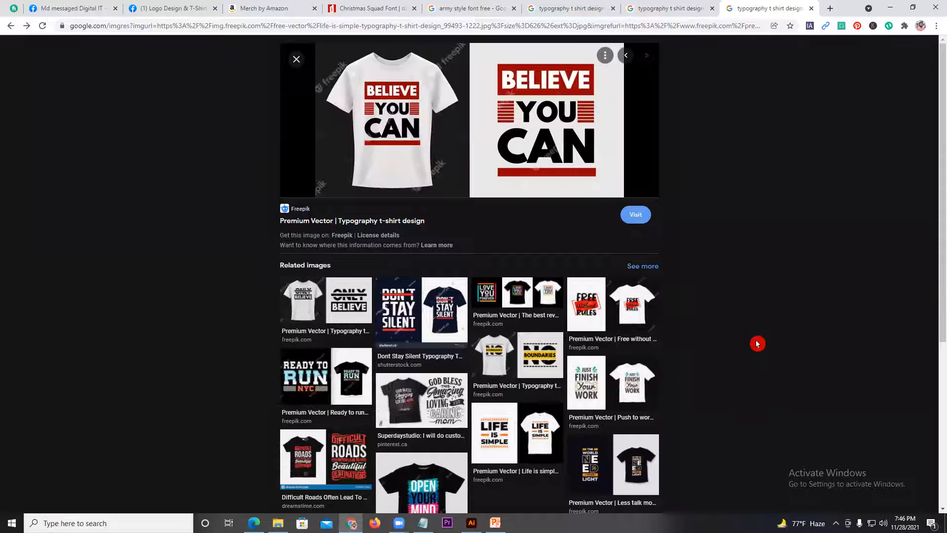
scroll(757, 342, down, 2)
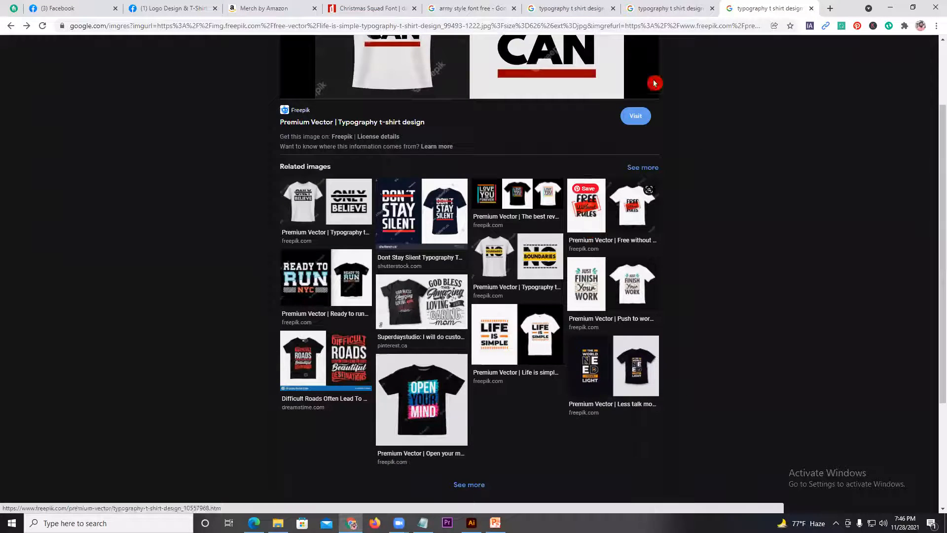
click(680, 9)
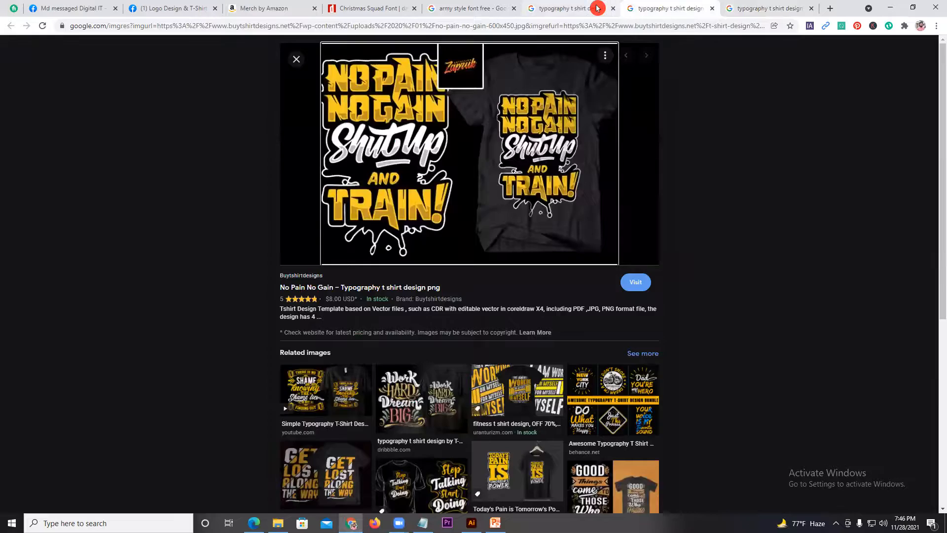
click(594, 9)
click(678, 9)
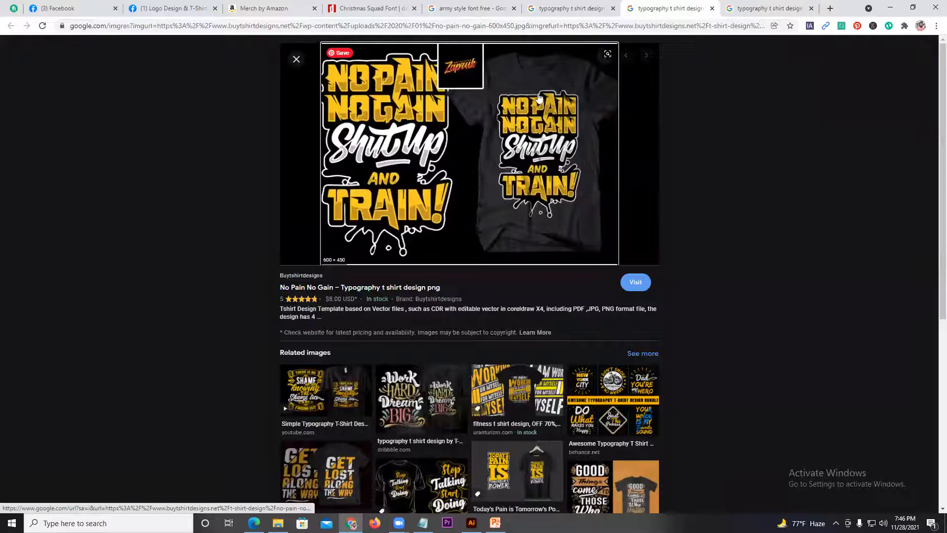
key(alt+Tab)
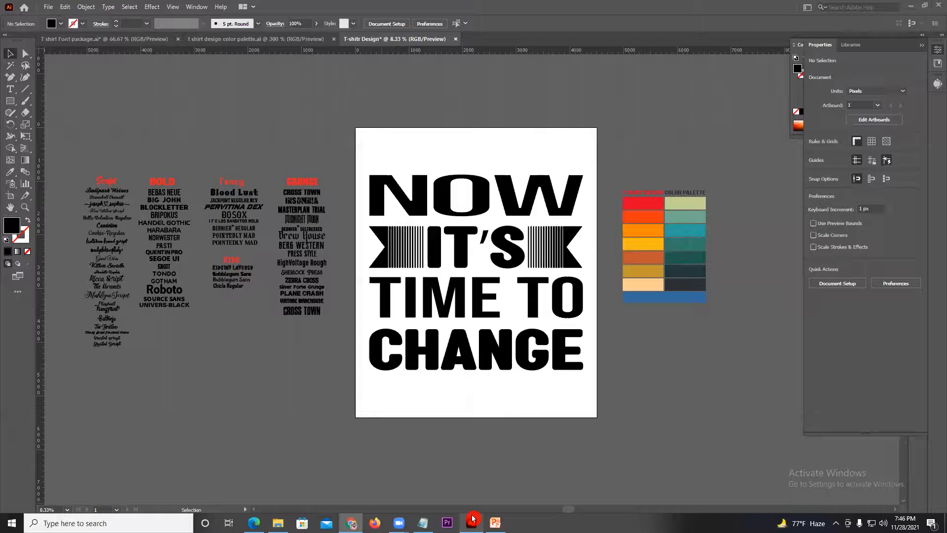
- Draw a black 4500 × 5400 px rectangle covering the whole artboard
click(10, 101)
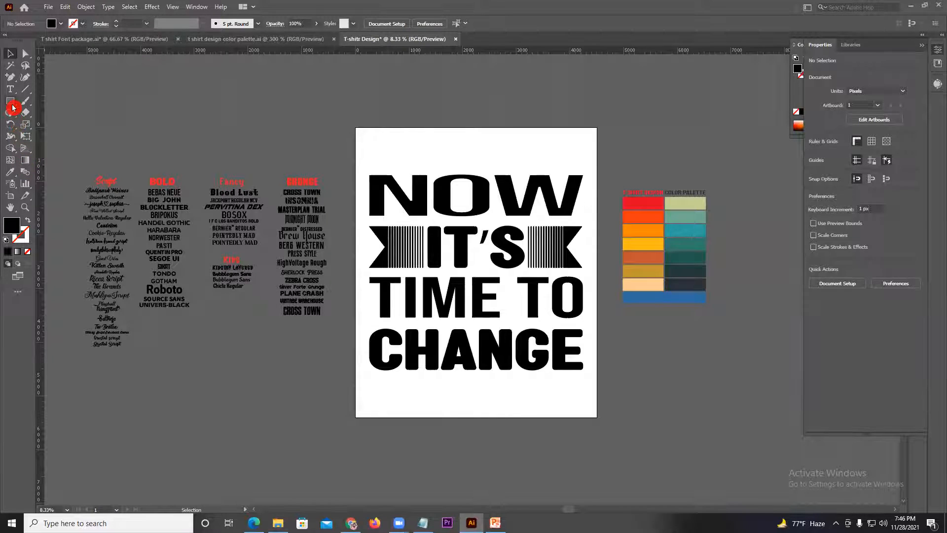
drag(356, 128, 597, 417)
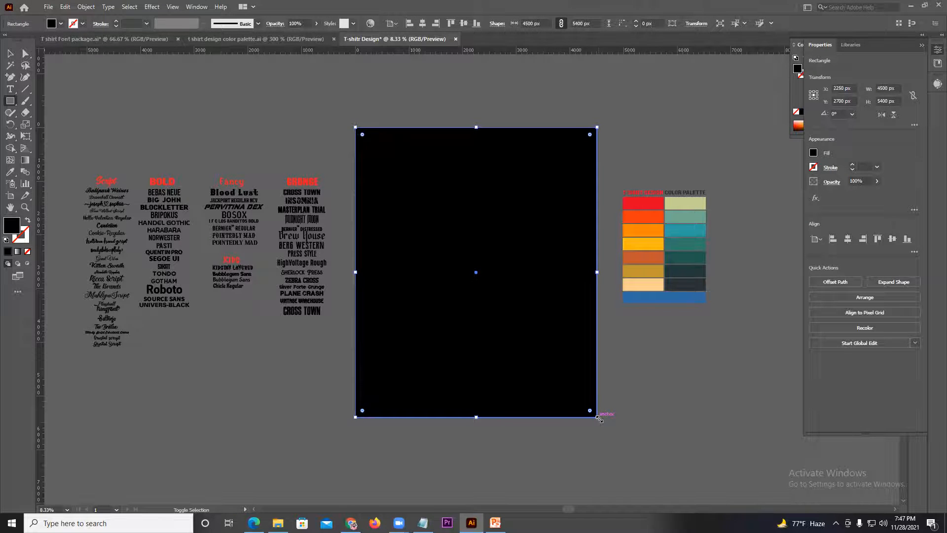
click(10, 53)
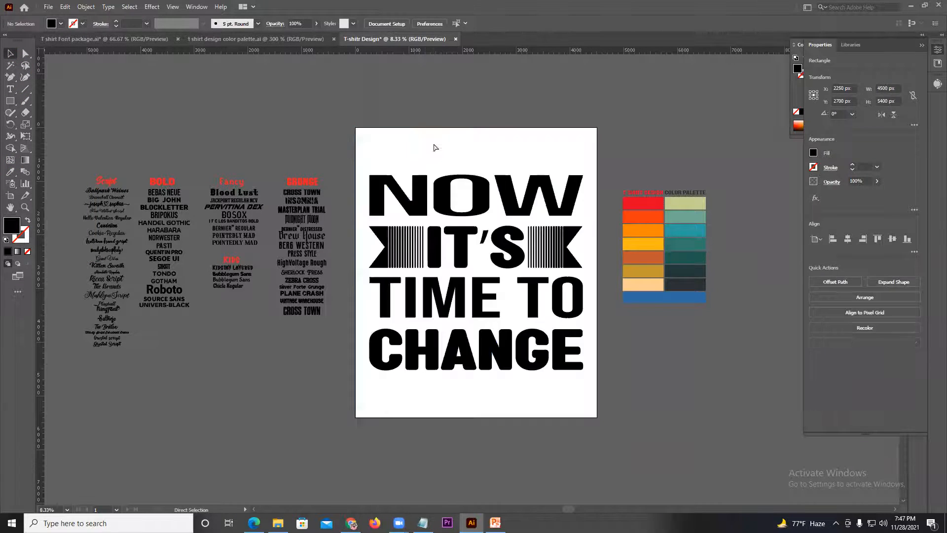
- Hide the black background rectangle and ungroup the lettering design into its separate words and ribbons
key(Delete)
right_click(423, 188)
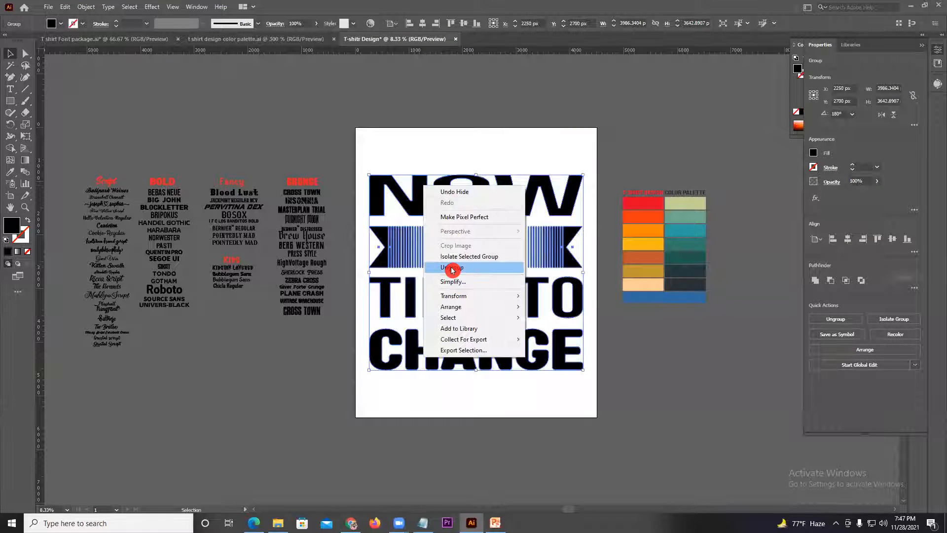
click(463, 268)
click(396, 161)
click(409, 189)
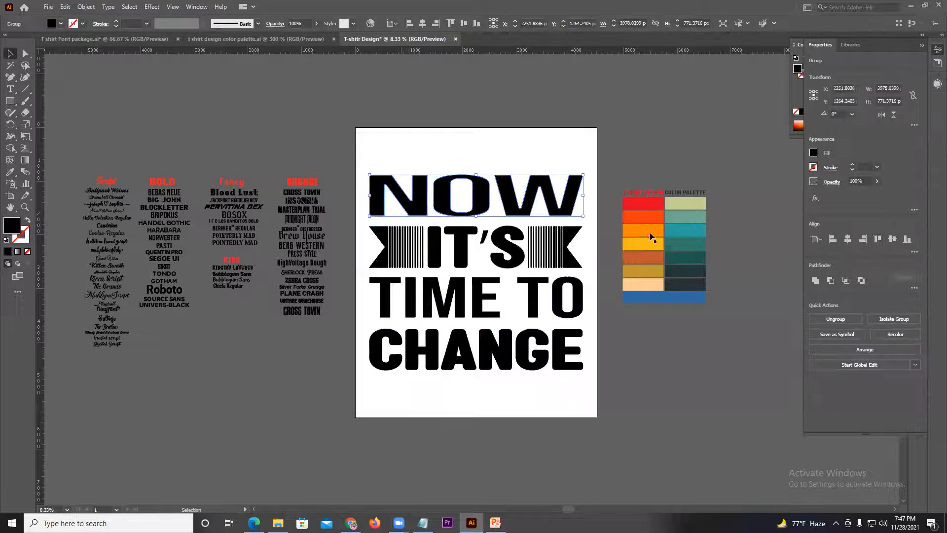
- Fill all the lettering and the ribbons with white, and show the hidden black background rectangle again
drag(362, 159, 585, 430)
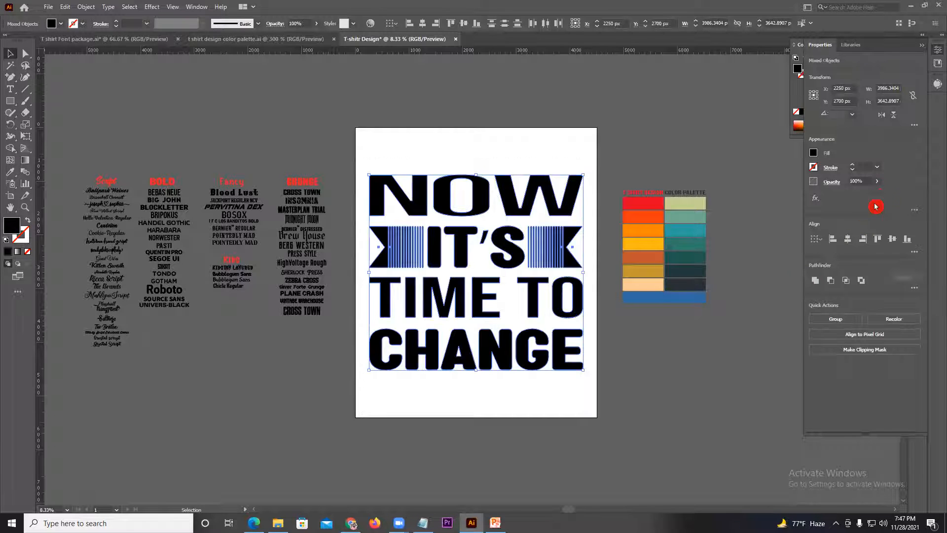
click(814, 153)
click(718, 190)
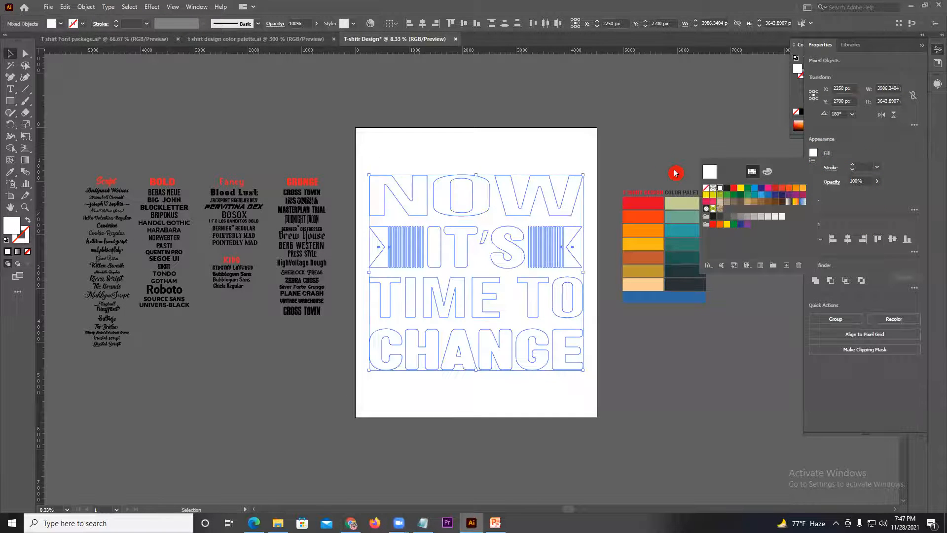
click(659, 159)
click(659, 158)
key(ctrl+z)
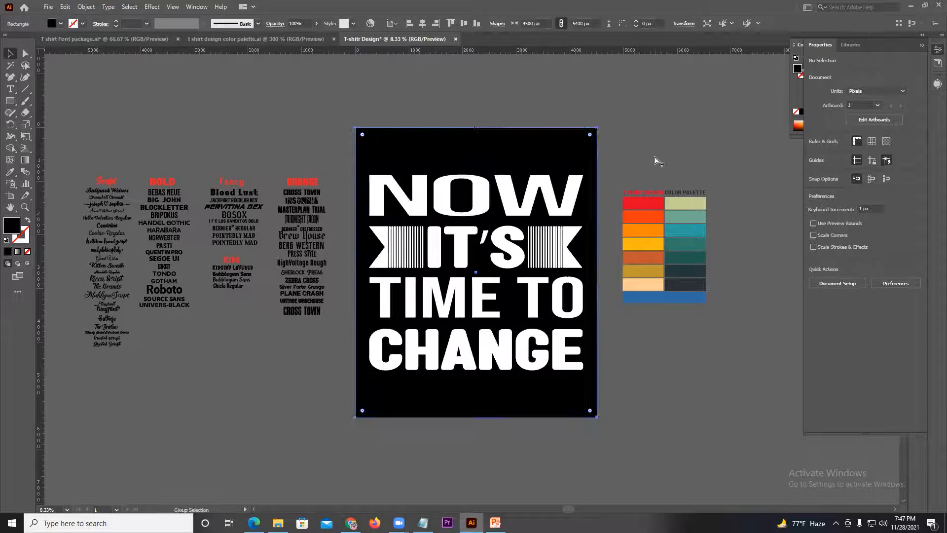
- Fill the word NOW with the third warm colour of the palette, the orange, using the Eyedropper
scroll(476, 197, up, 1)
drag(541, 230, 531, 229)
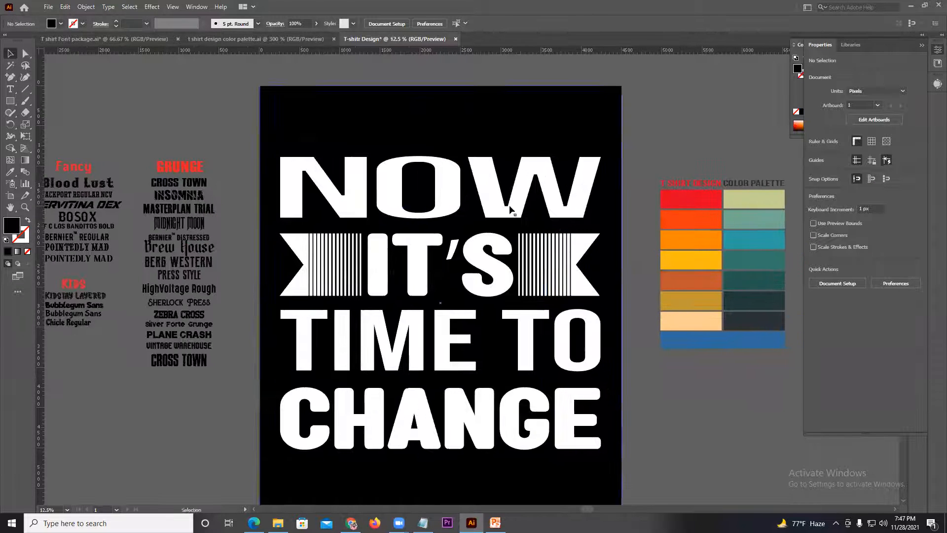
click(348, 214)
key(i)
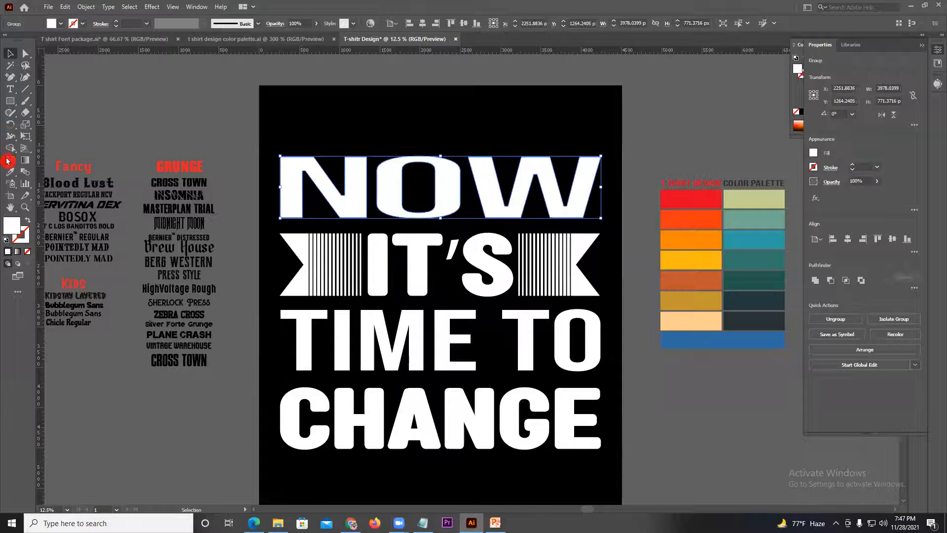
click(689, 243)
click(7, 58)
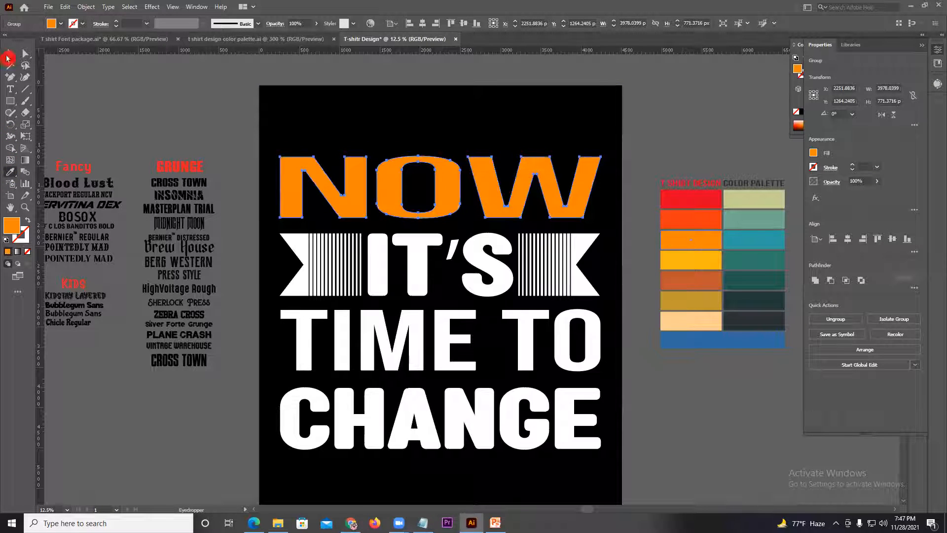
- Fill the word IT'S with the orange sampled from NOW
click(380, 277)
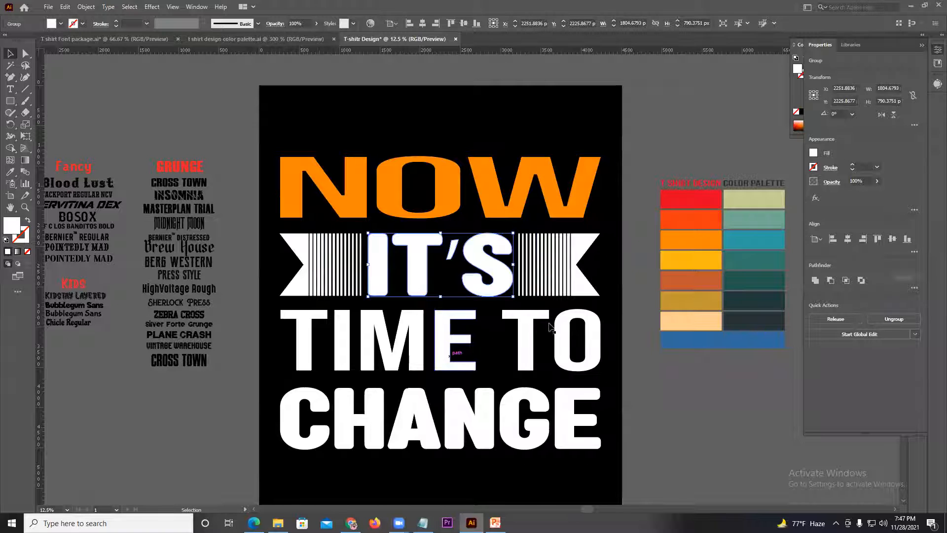
click(7, 180)
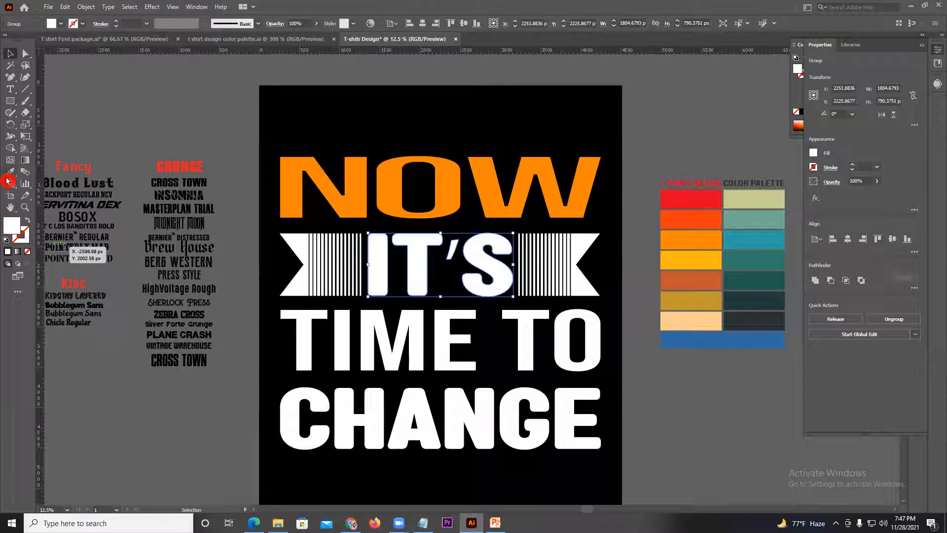
click(500, 197)
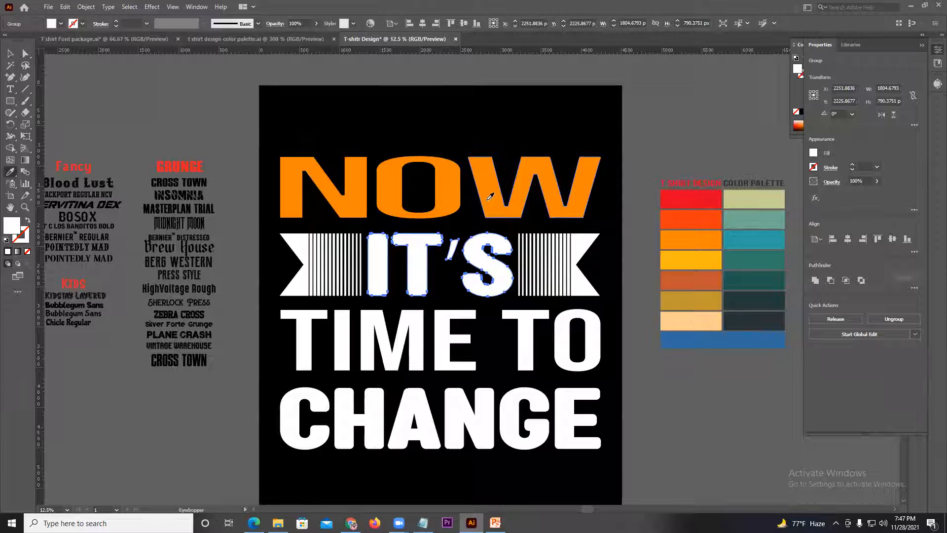
click(10, 64)
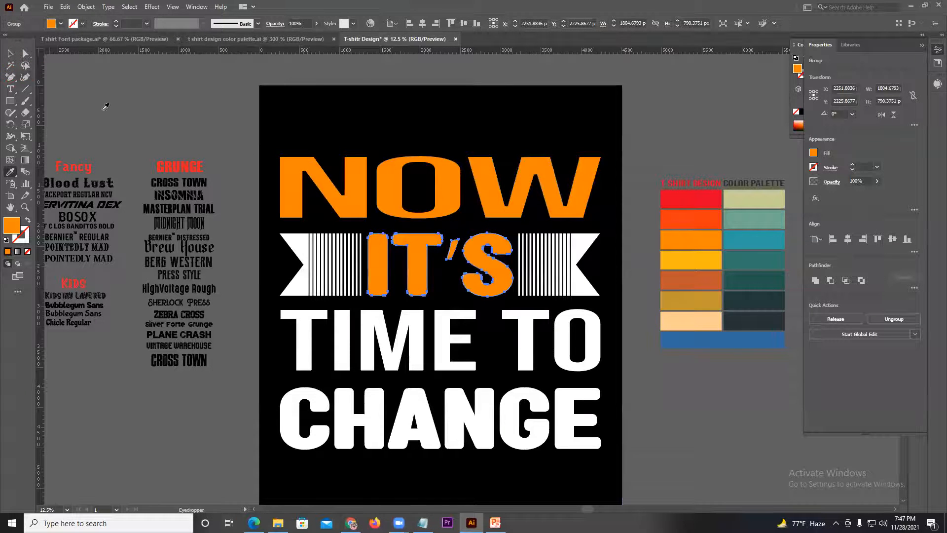
- Try yellow, rust, gold, pale green and blue from the colour palette on IT'S, and settle on teal
click(689, 258)
click(691, 277)
click(696, 304)
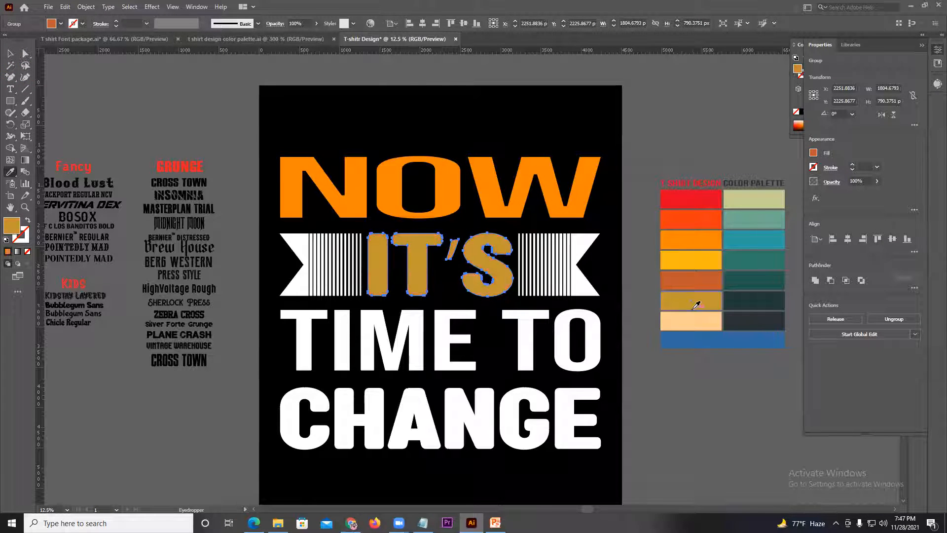
click(767, 200)
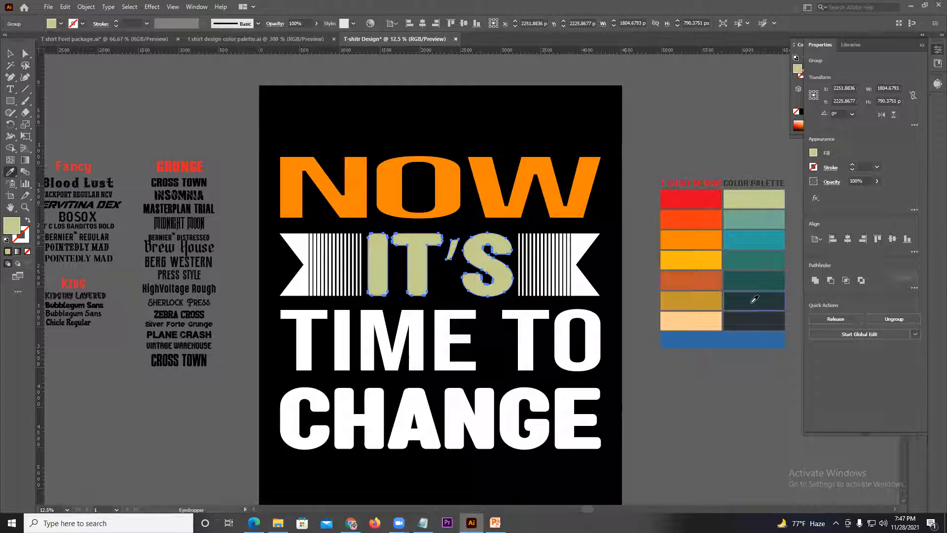
click(754, 339)
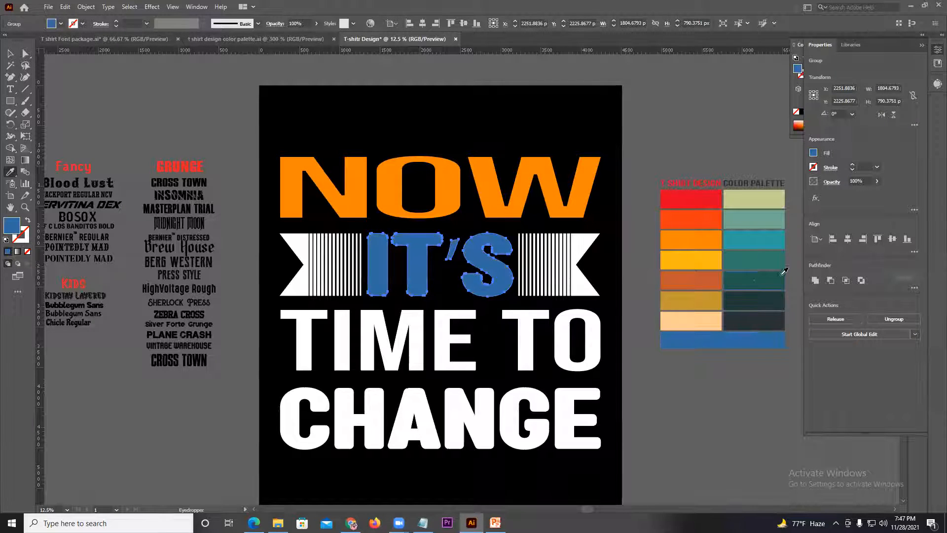
click(748, 198)
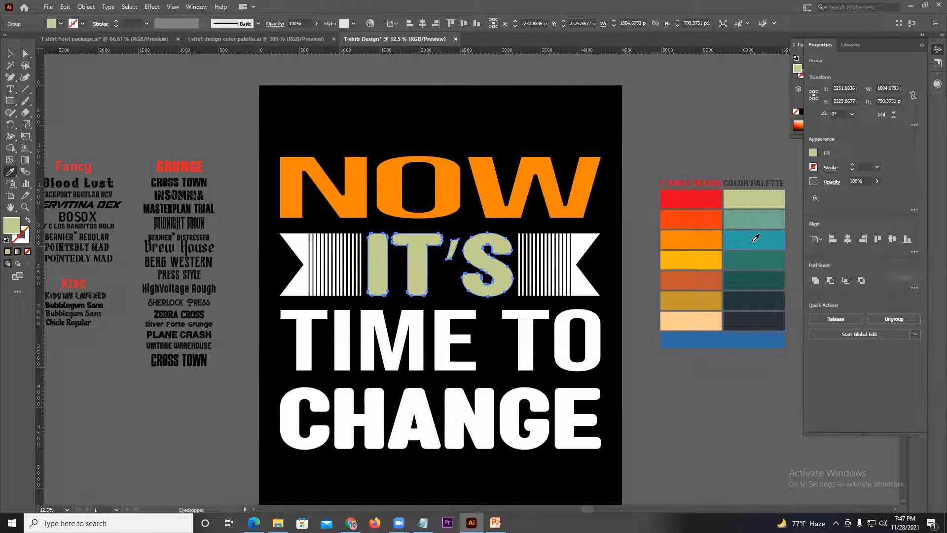
click(755, 239)
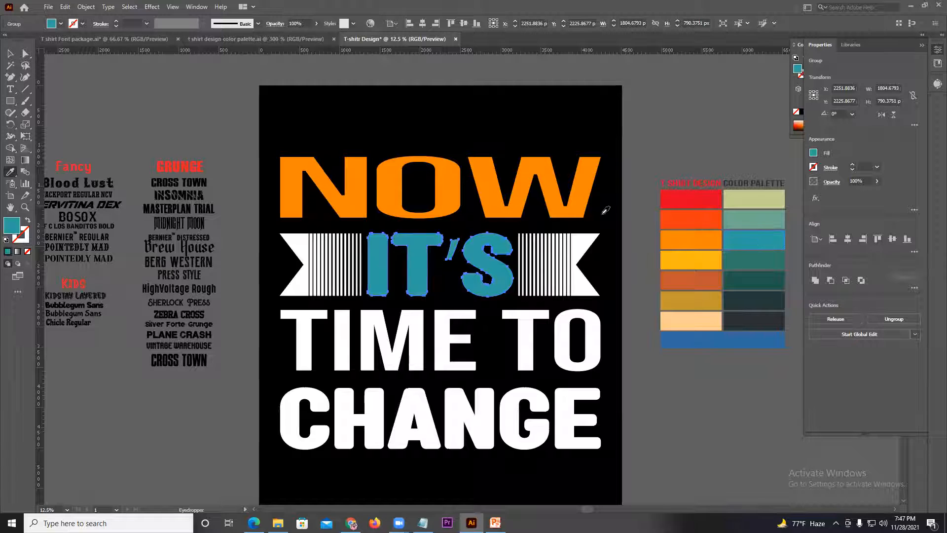
click(26, 55)
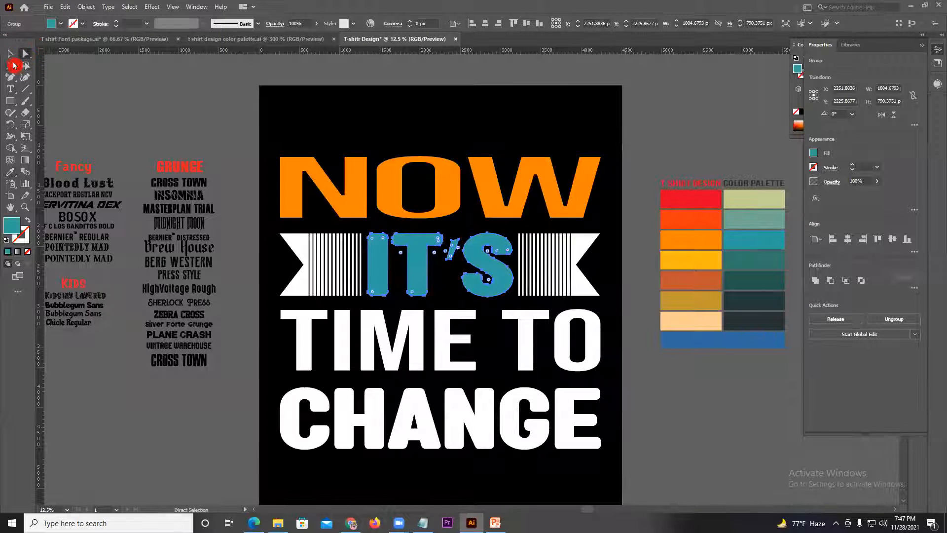
click(10, 57)
- Try the orange of NOW on the striped ribbons flanking IT'S, and undo the recolouring
click(335, 267)
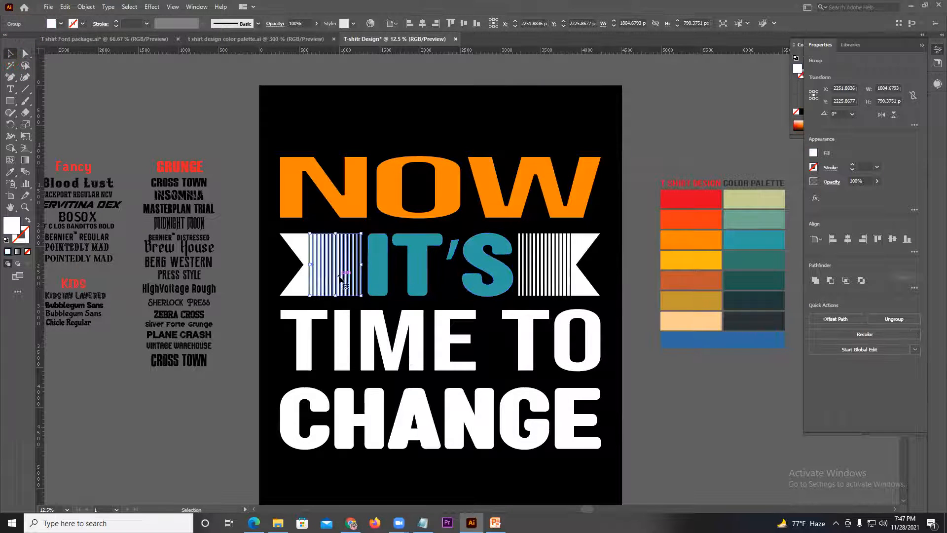
shift+click(551, 286)
shift+click(295, 269)
key(i)
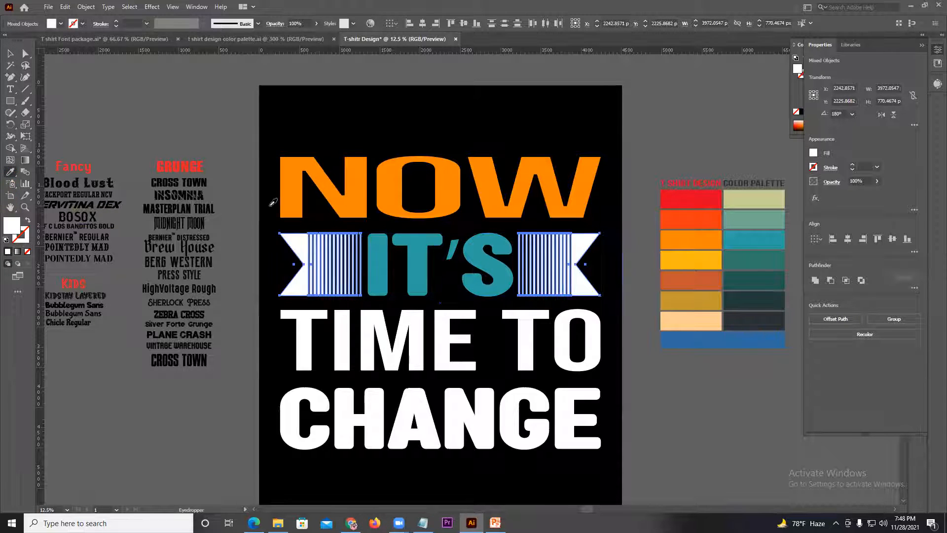
click(355, 202)
click(10, 55)
click(109, 90)
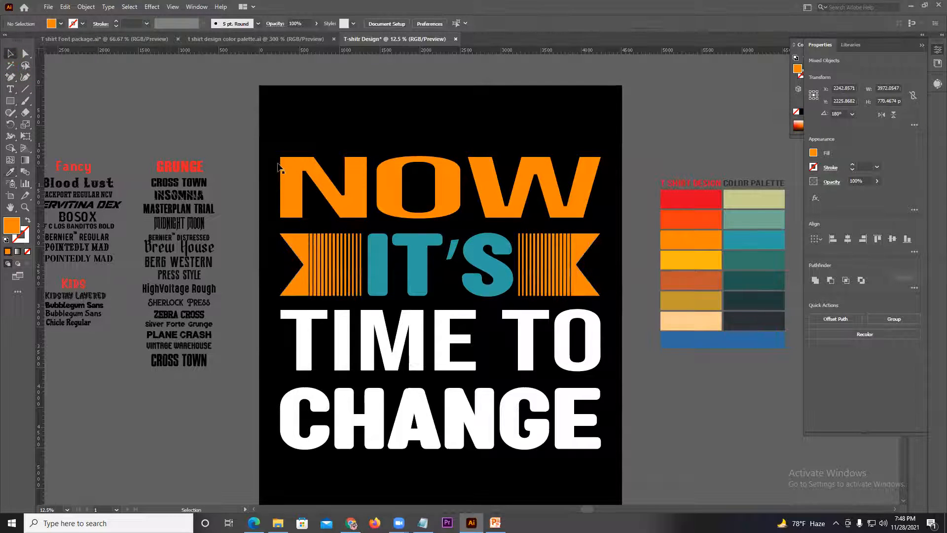
drag(297, 167, 297, 122)
key(ctrl+z)
key(ctrl+z)
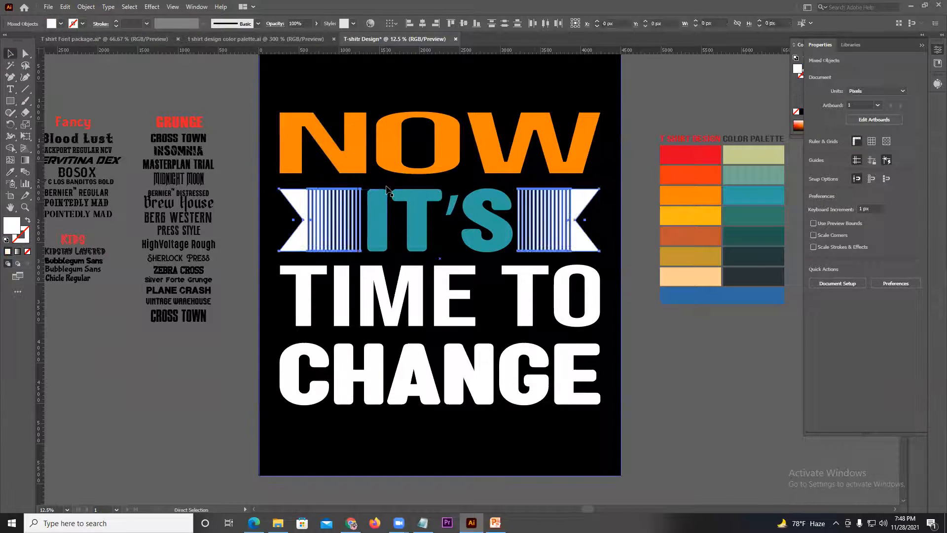
click(636, 238)
- Fill the words IT'S and TIME TO with the orange sampled from NOW
click(414, 222)
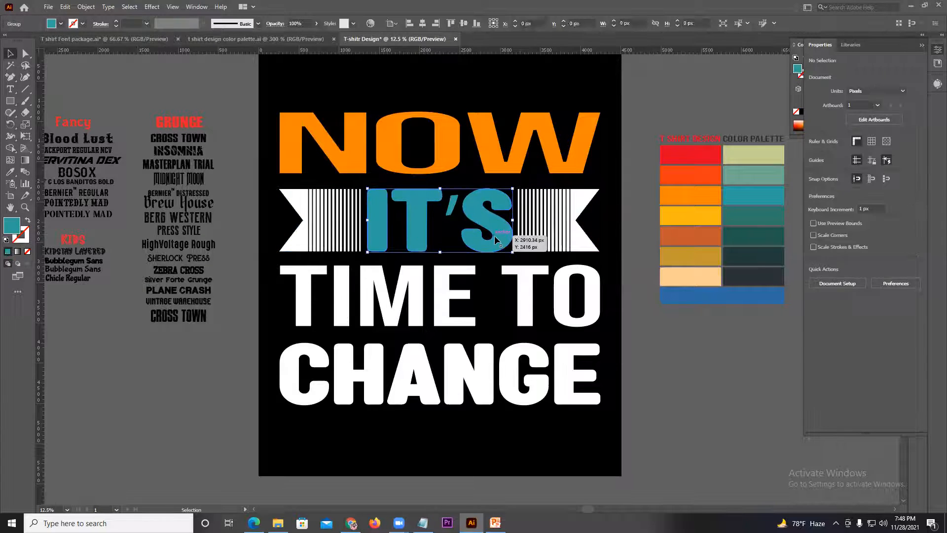
click(10, 171)
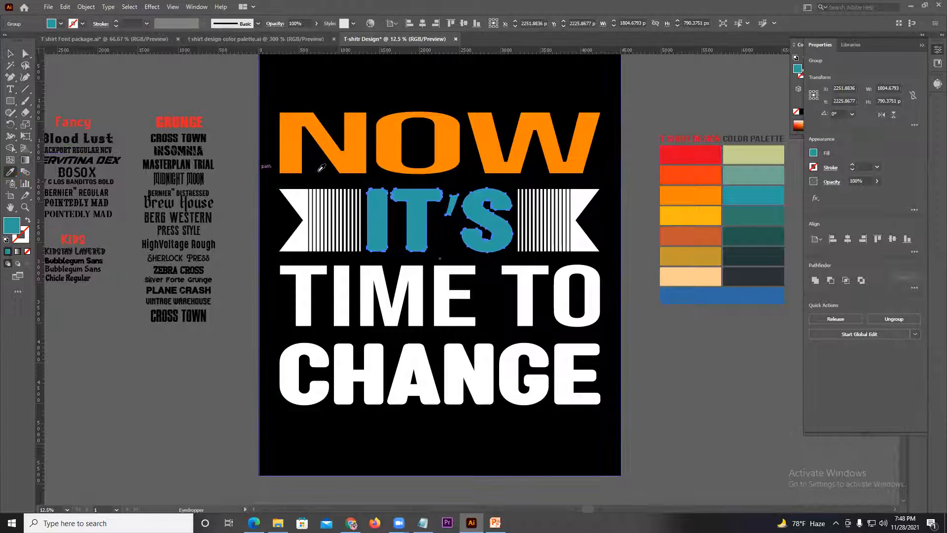
click(345, 148)
click(11, 53)
click(413, 302)
click(10, 172)
click(348, 157)
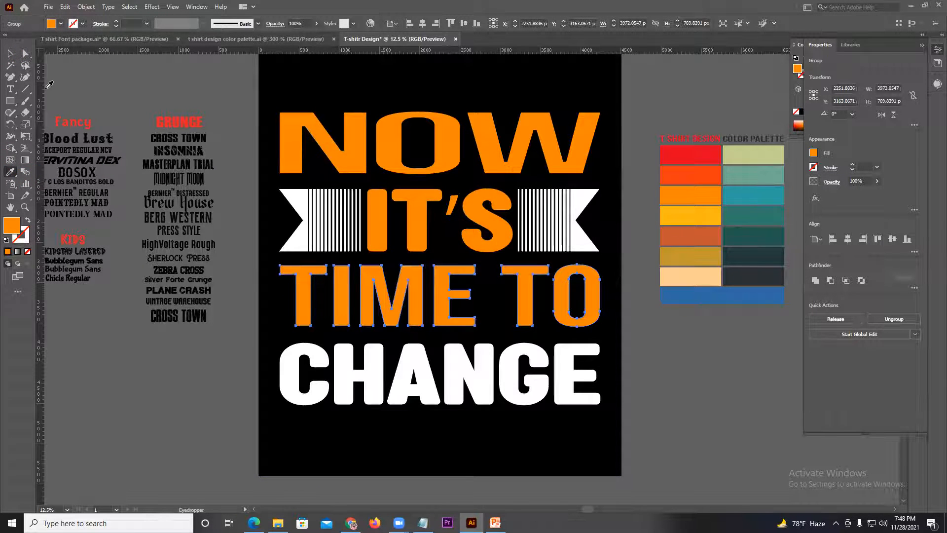
click(11, 54)
click(128, 92)
- Fill the word NOW with the white sampled from CHANGE
click(393, 163)
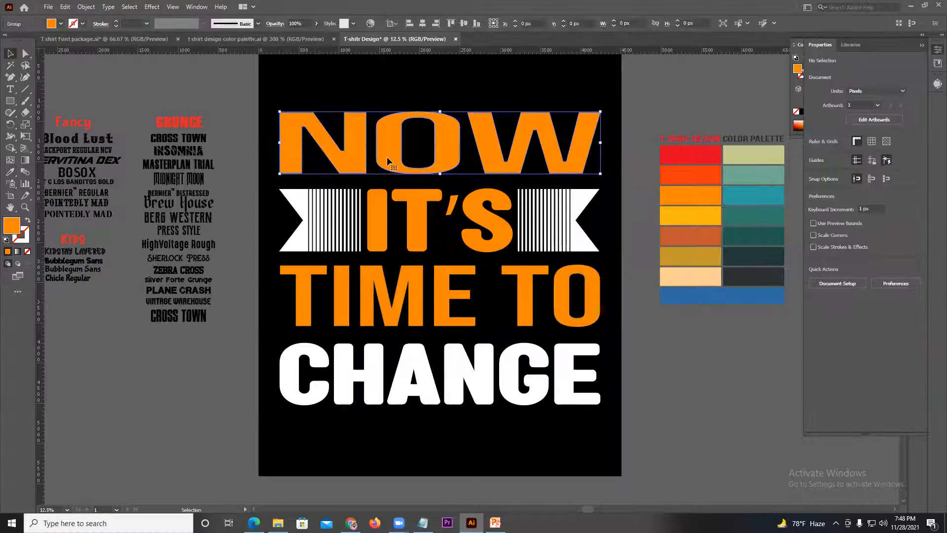
click(10, 172)
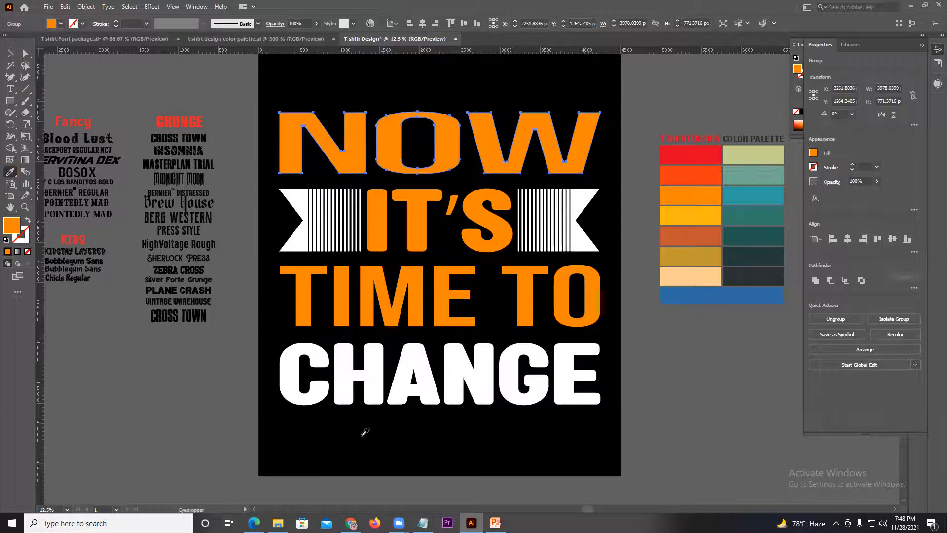
click(347, 394)
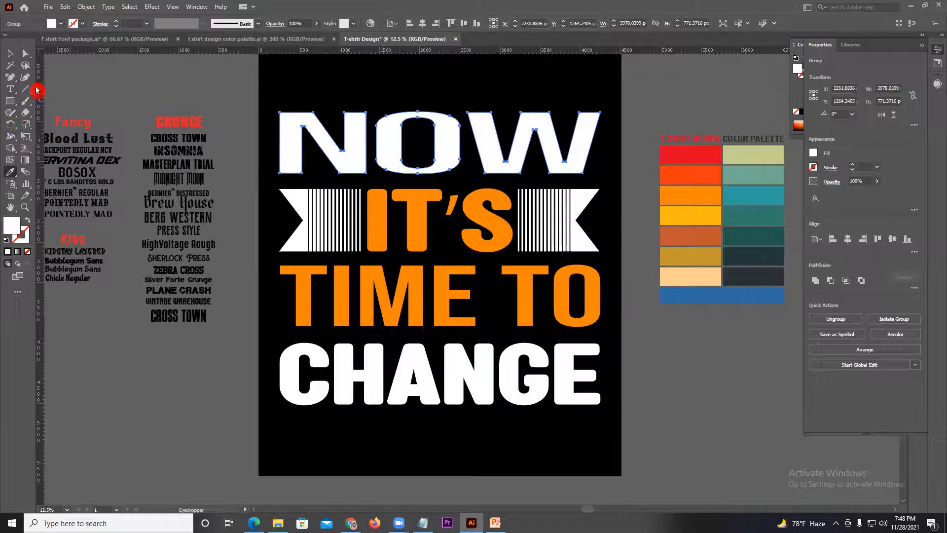
click(11, 55)
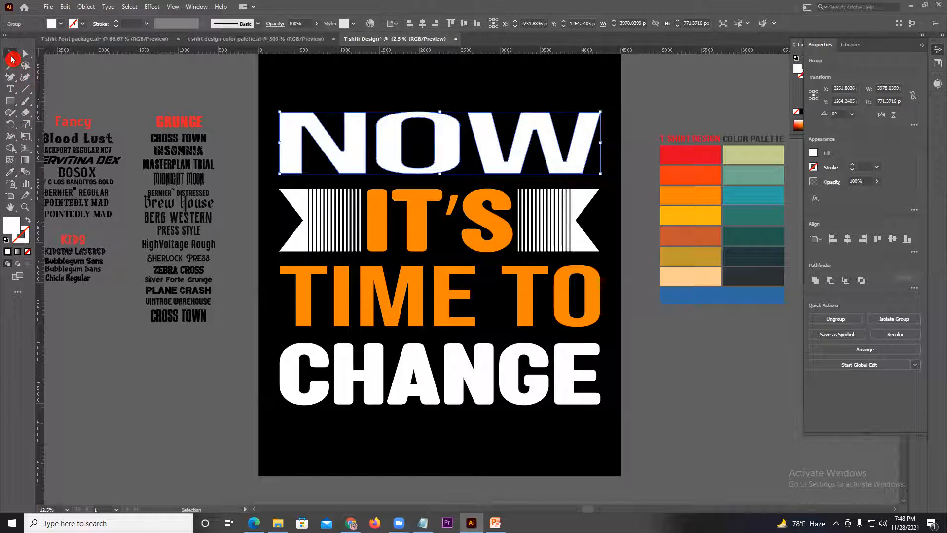
click(638, 223)
- Examine the recoloured design on the artboard at different magnifications to judge its colour balance
key(ctrl+minus)
key(ctrl+minus)
mouse_move(647, 272)
mouse_down()
mouse_move(598, 270)
mouse_move(628, 271)
mouse_up()
key(ctrl+plus)
key(ctrl+plus)
click(508, 236)
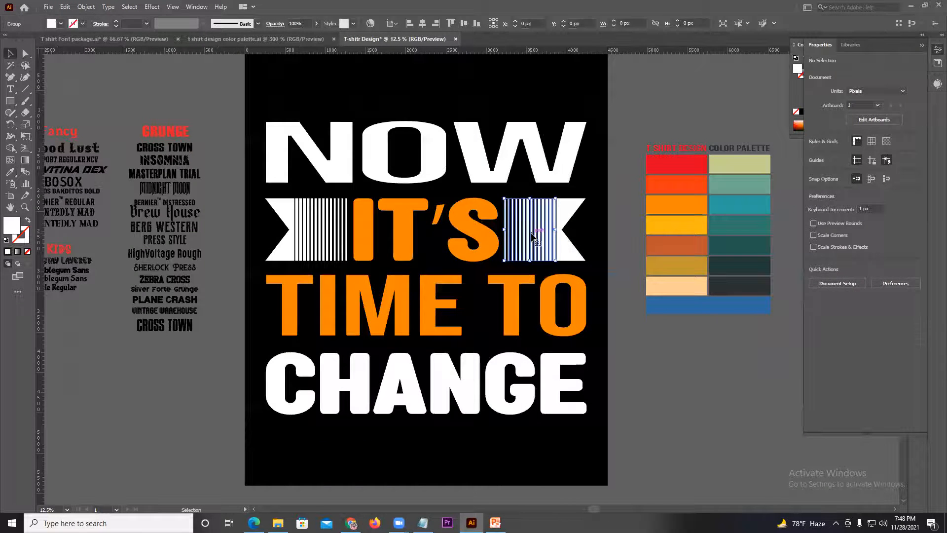
key(ctrl+minus)
drag(627, 237, 606, 243)
click(606, 242)
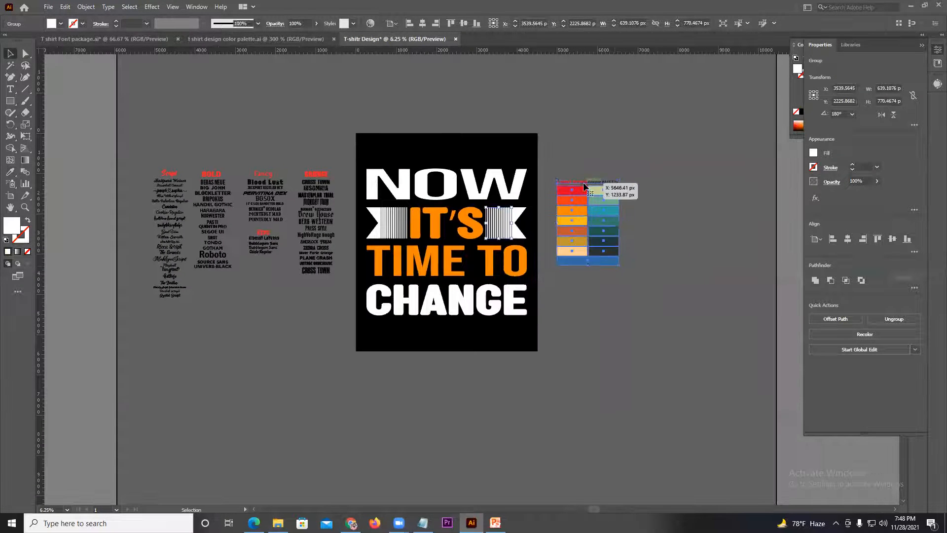
click(573, 159)
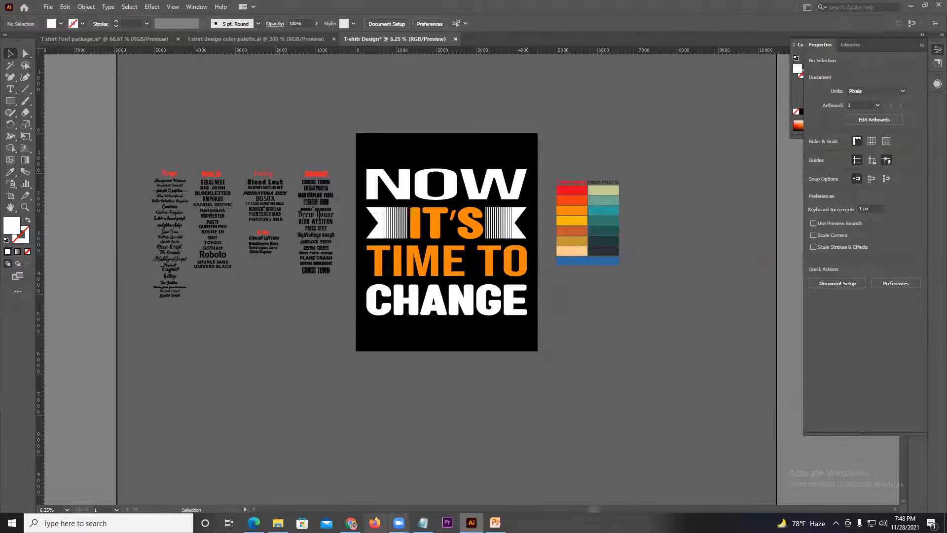
- Browse the typography t-shirt image results in Chrome for another reference, viewing the Summer Swim Fest design and its related images
click(351, 523)
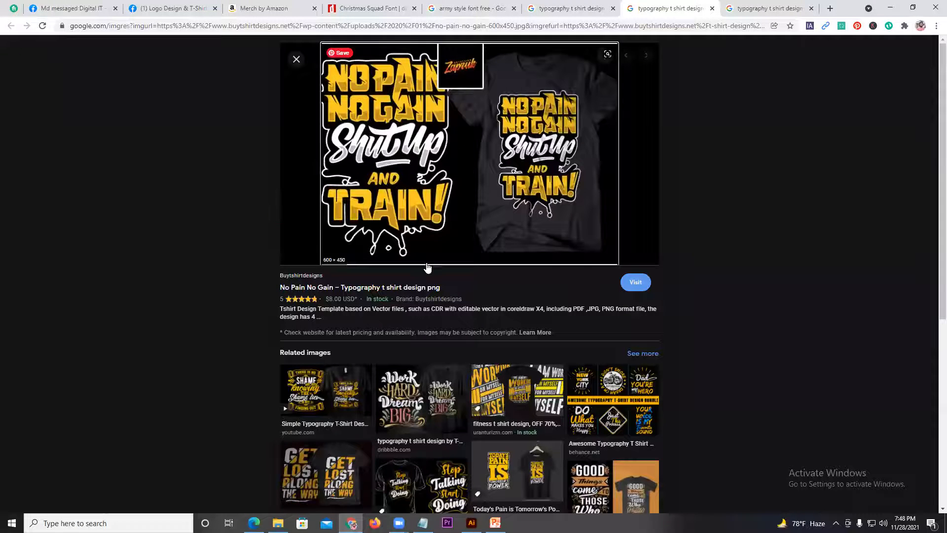
scroll(510, 291, down, 4)
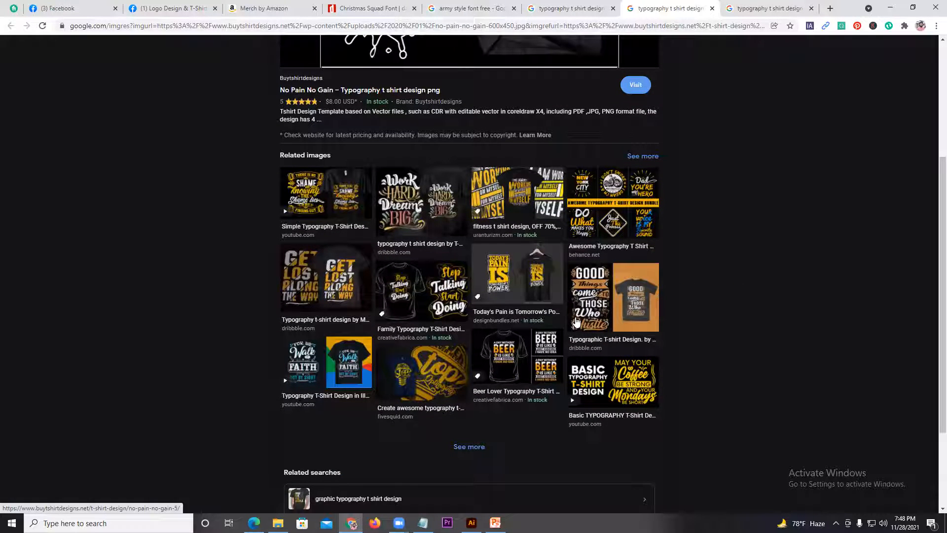
scroll(592, 208, up, 3)
click(582, 8)
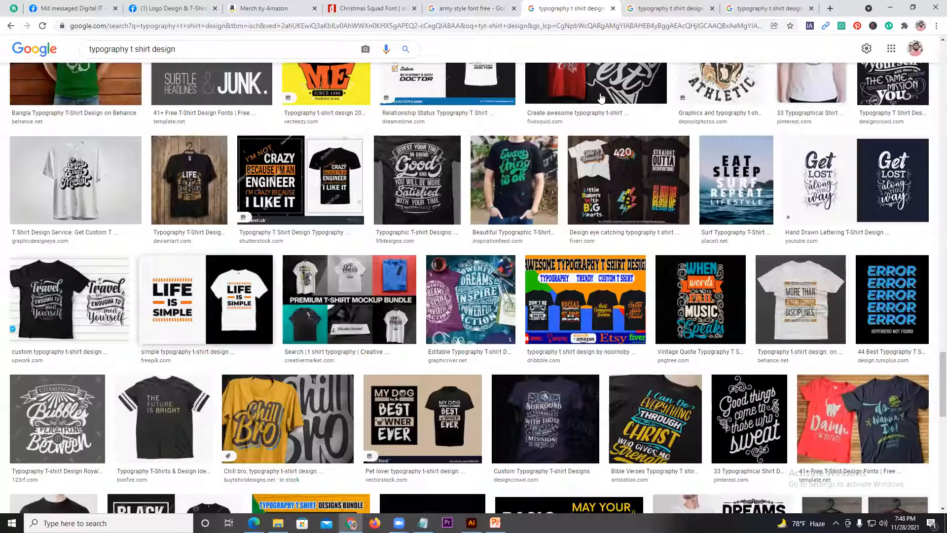
scroll(616, 193, up, 2)
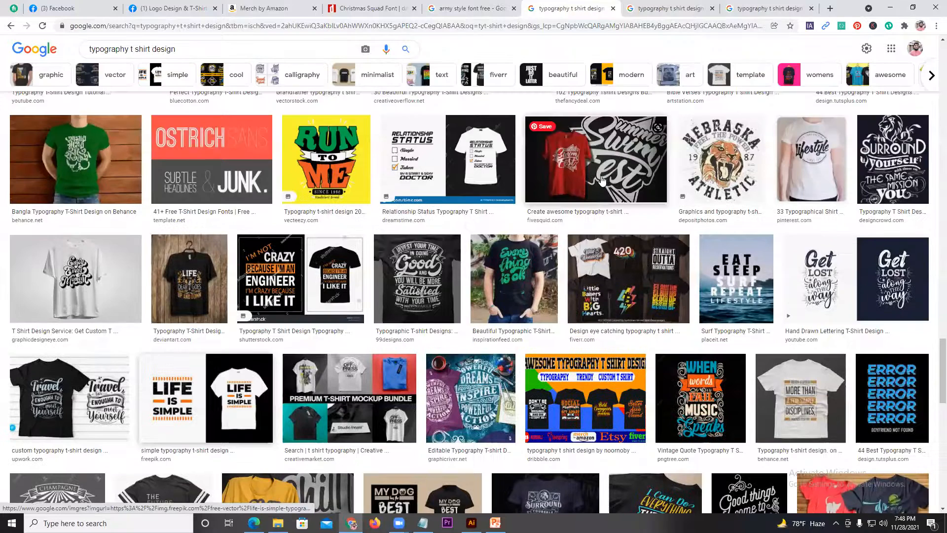
click(629, 163)
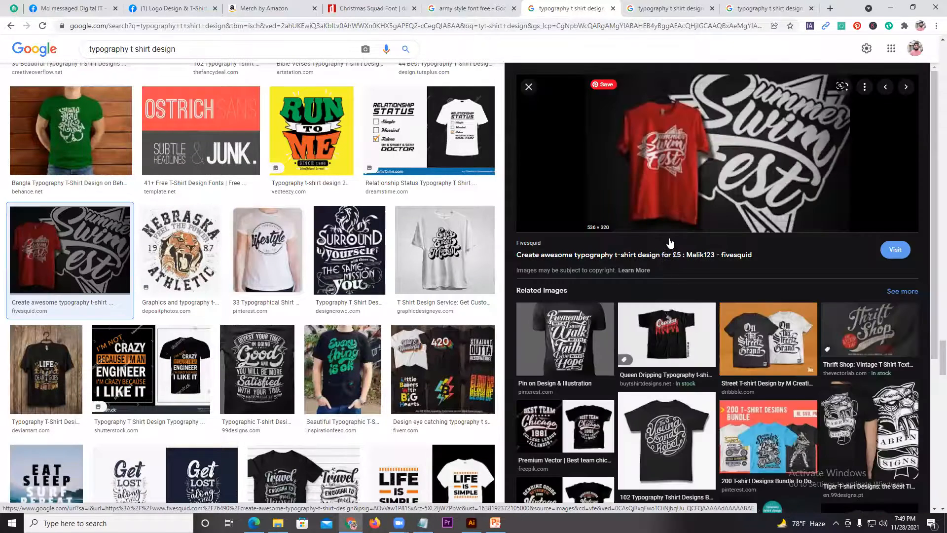
scroll(663, 236, down, 2)
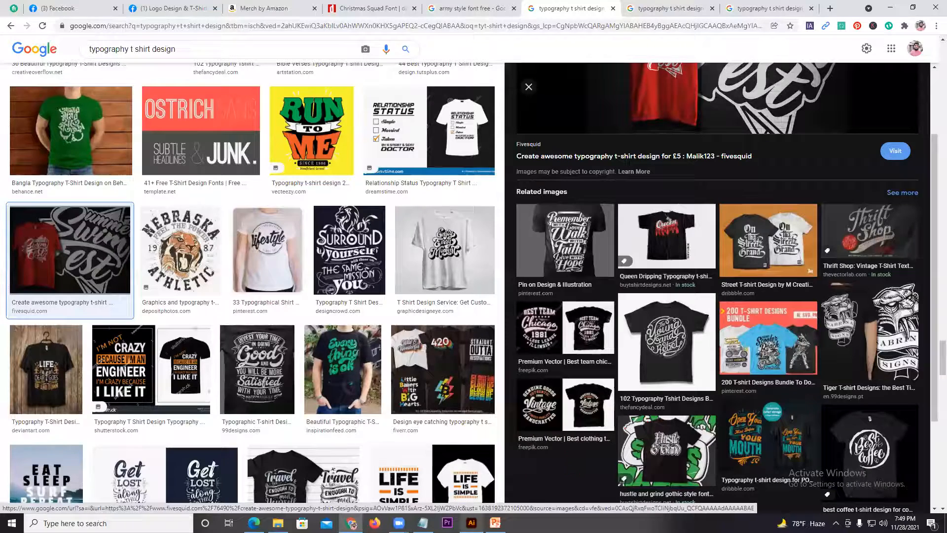
key(alt+Tab)
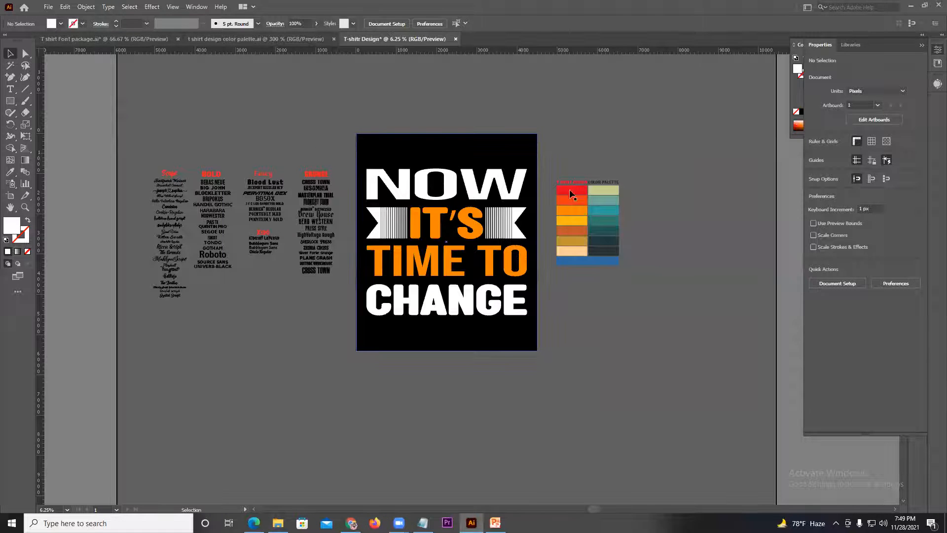
- In Illustrator, move the colour palette from beside the black artboard to above the font list
key(ctrl+minus)
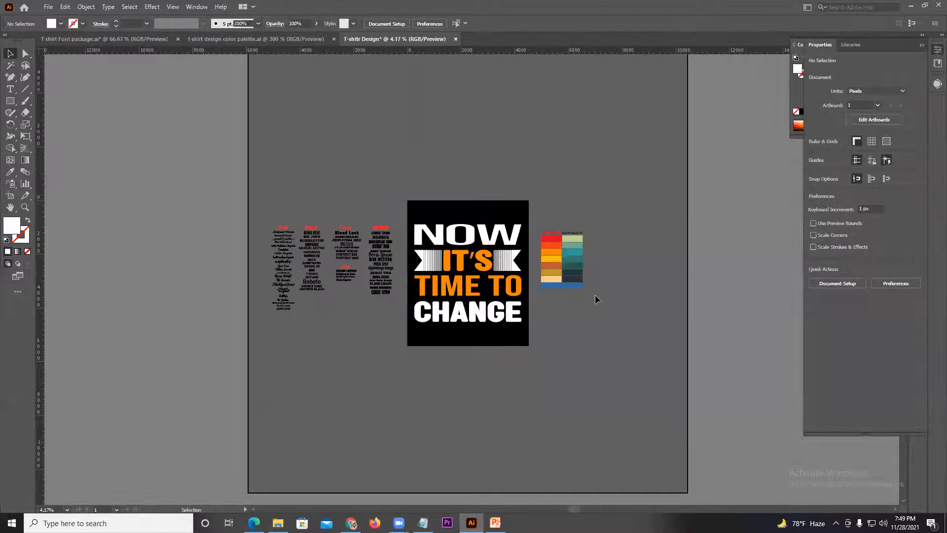
click(572, 264)
drag(567, 251, 384, 179)
- Create a new blank document for the next t-shirt design
click(49, 7)
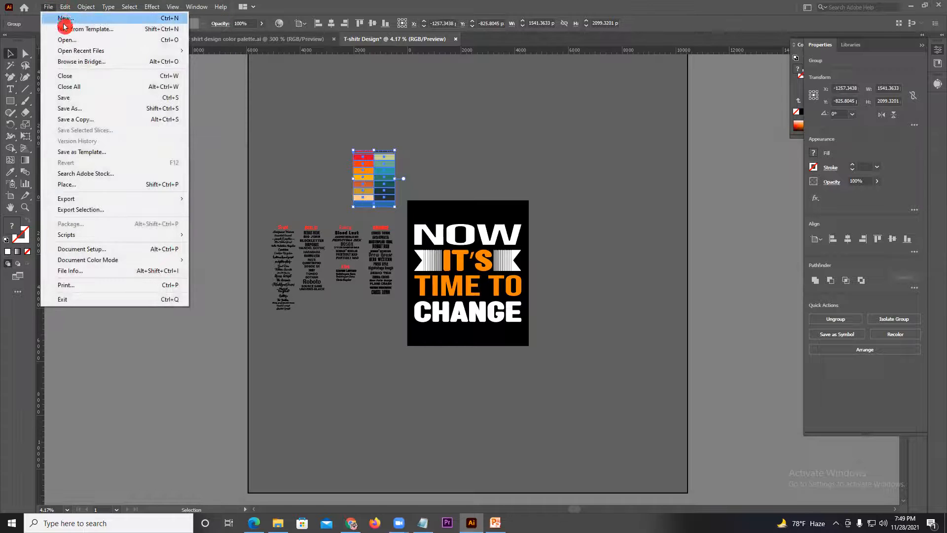
click(66, 19)
click(632, 406)
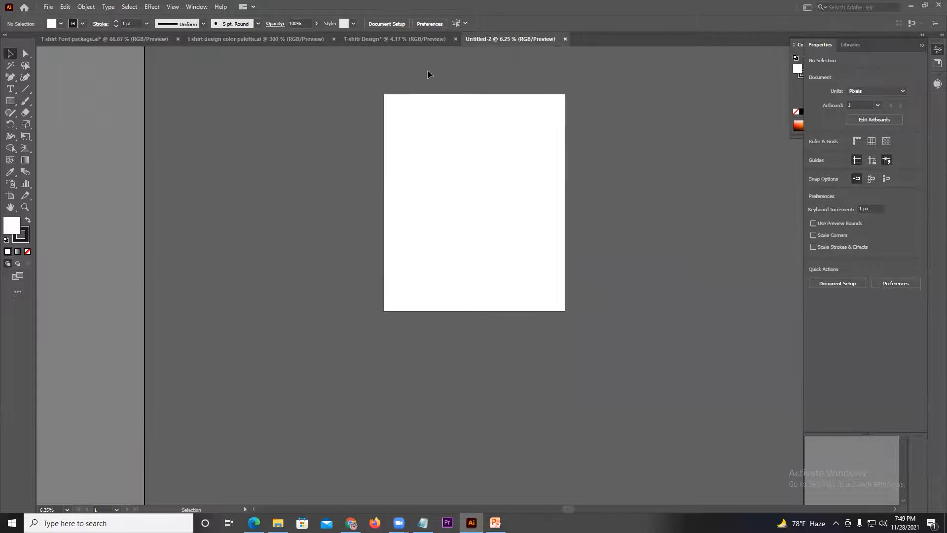
- Transfer the colour palette and the font list together from the T-shirt Design document into the new document, beside its artboard
click(380, 40)
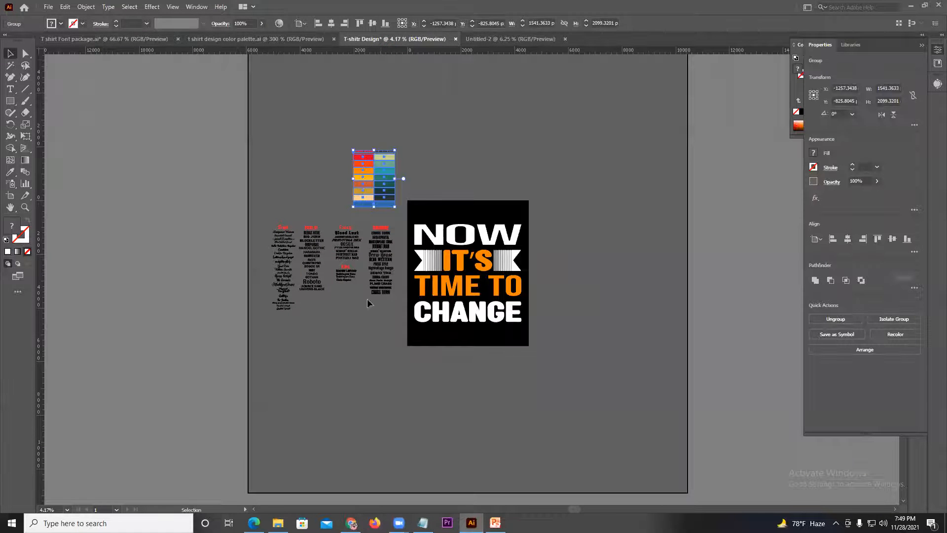
shift+click(381, 232)
drag(382, 190, 338, 152)
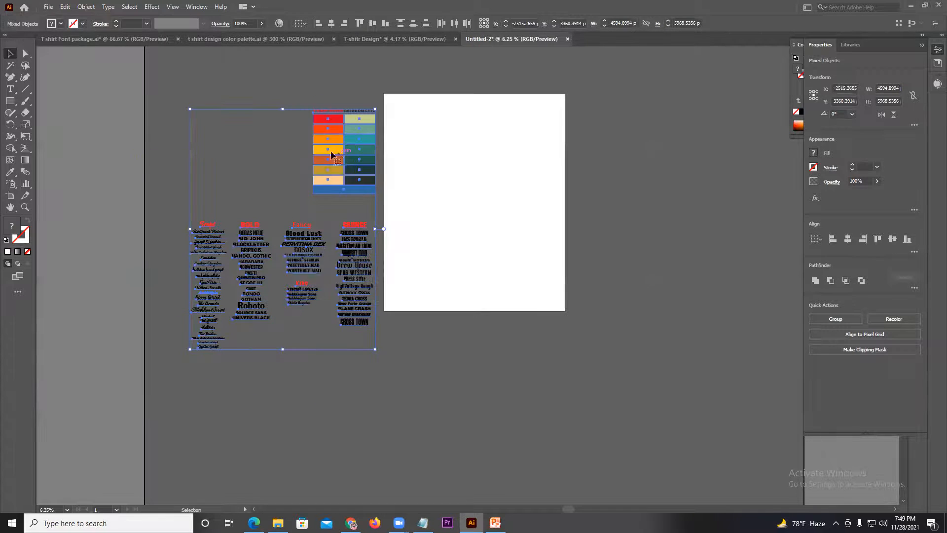
click(272, 142)
scroll(477, 203, up, 1)
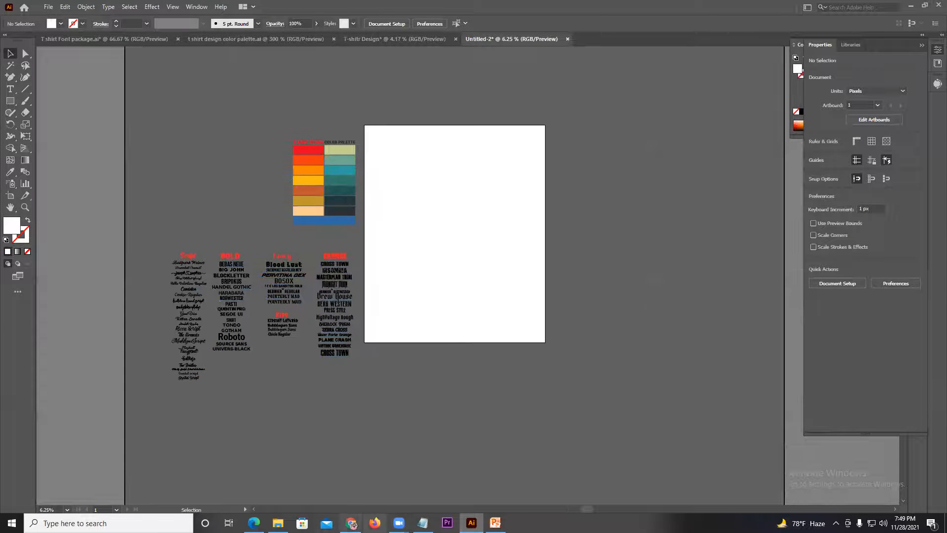
- Search the Chrome image results for a new reference and examine the "Invest your time in doing good" t-shirt design
click(351, 523)
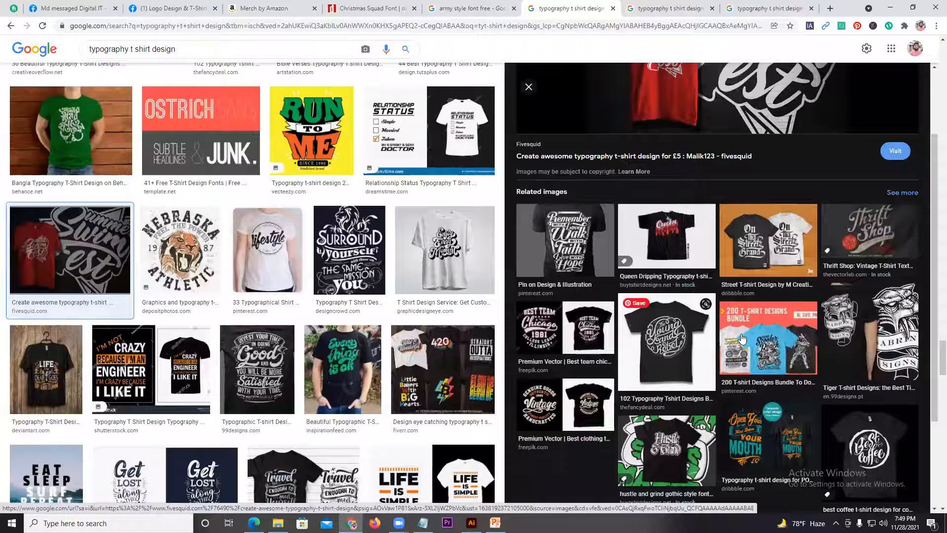
scroll(742, 338, up, 2)
scroll(440, 347, down, 1)
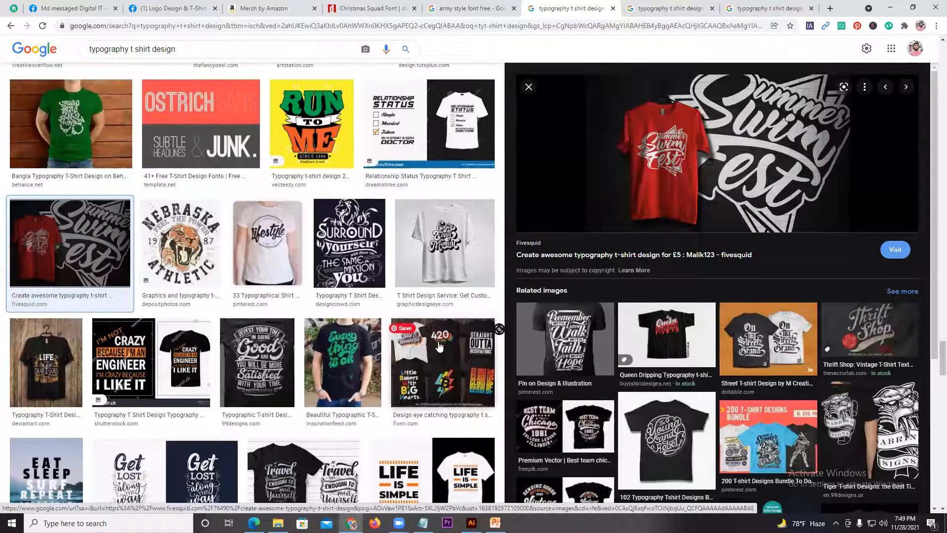
scroll(439, 347, down, 3)
click(271, 243)
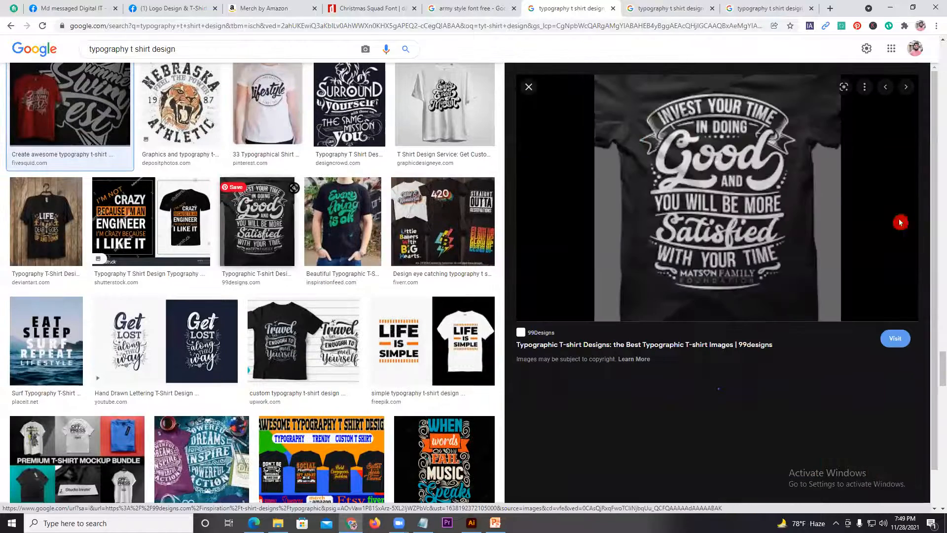
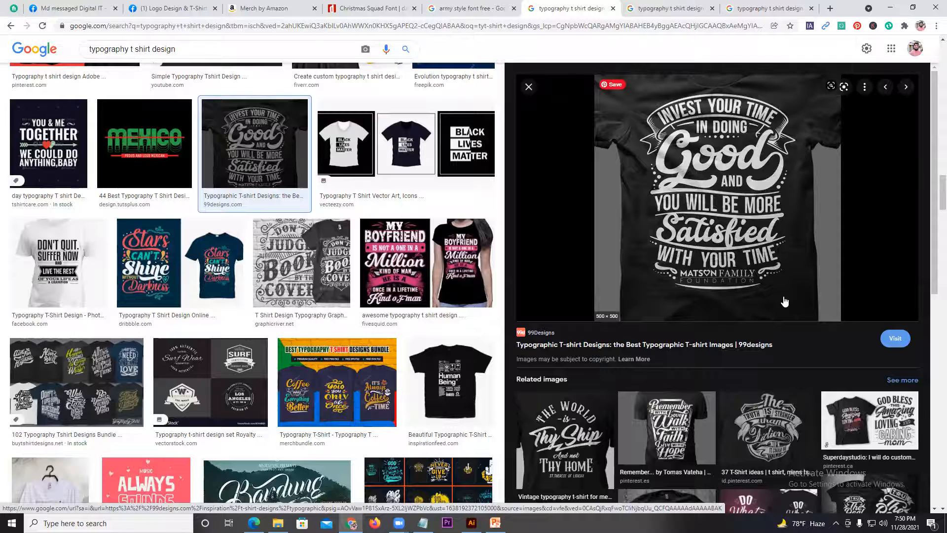
scroll(784, 302, down, 1)
key(alt+Tab)
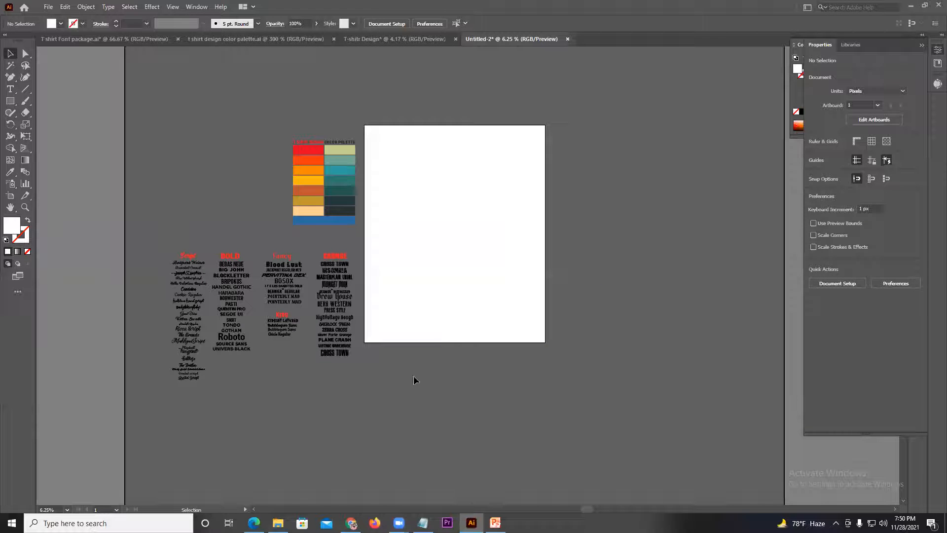
- Copy the enlarged "Invest your time in doing good" t-shirt image from the Chrome results
click(352, 522)
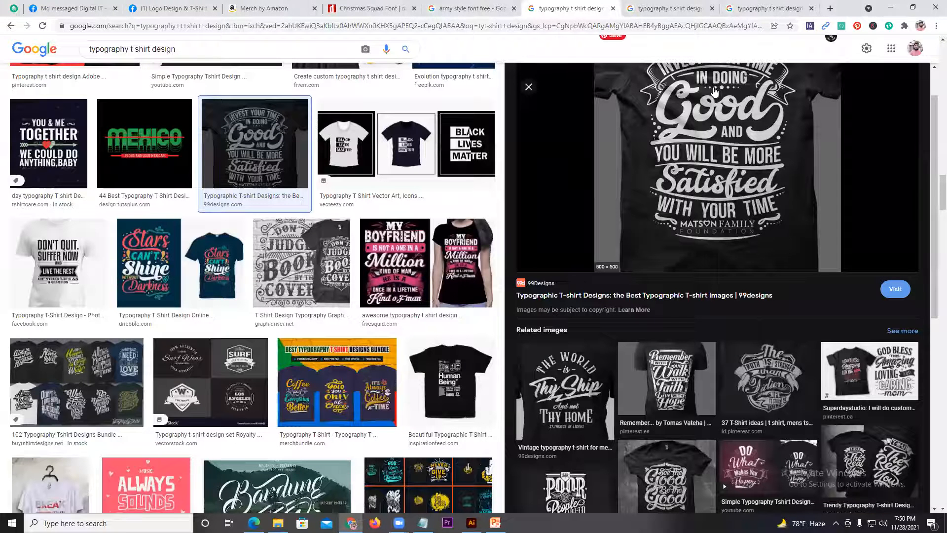
scroll(705, 109, up, 1)
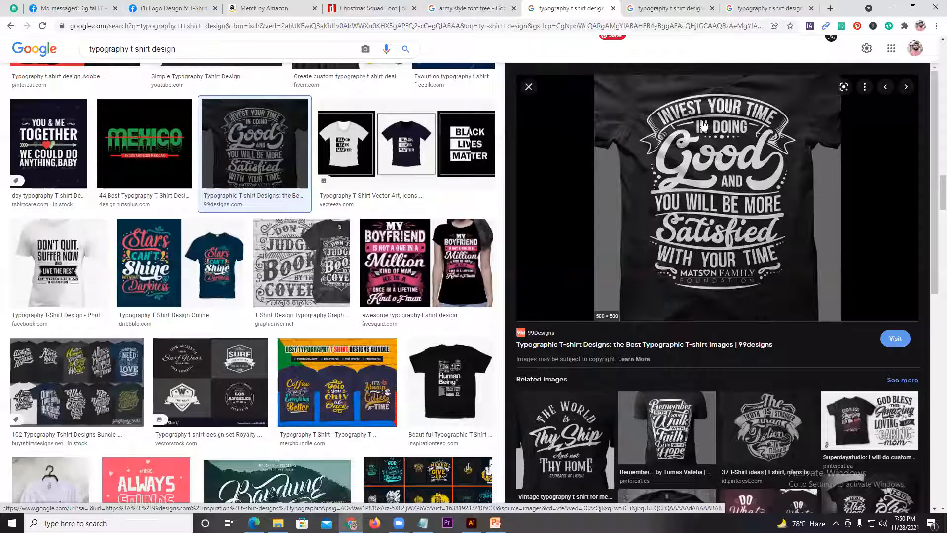
right_click(739, 168)
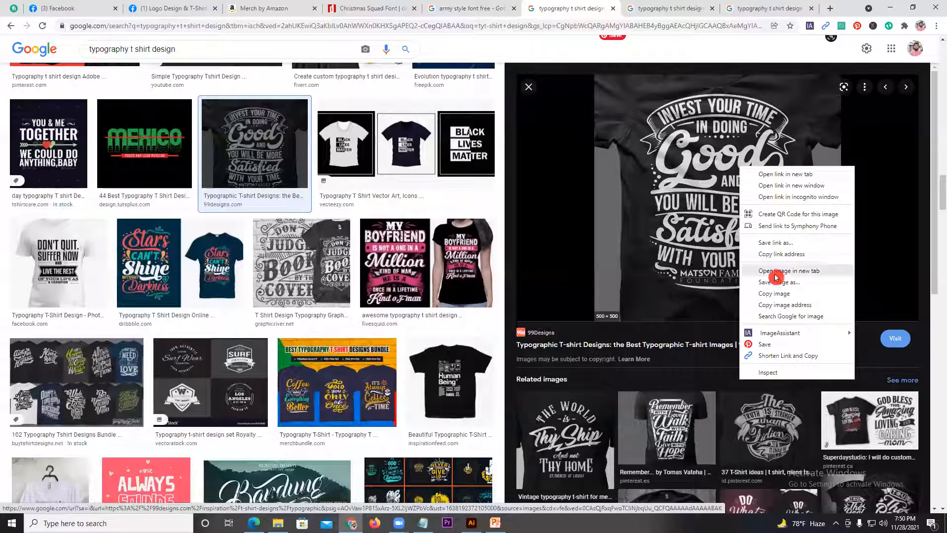
click(775, 294)
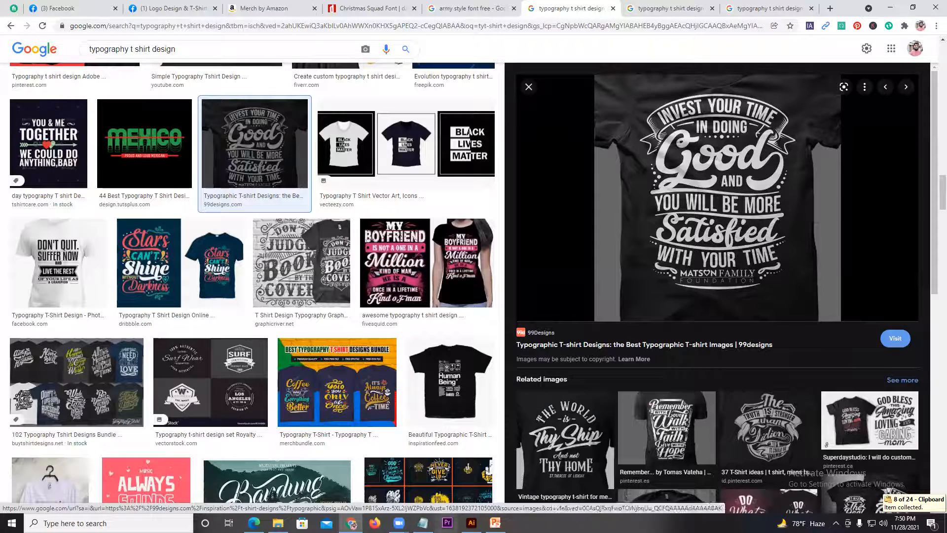
- Paste the t-shirt image into the new Illustrator document, enlarge it to about 3811 px square and place it beside the artboard
key(alt+Tab)
drag(549, 279, 510, 373)
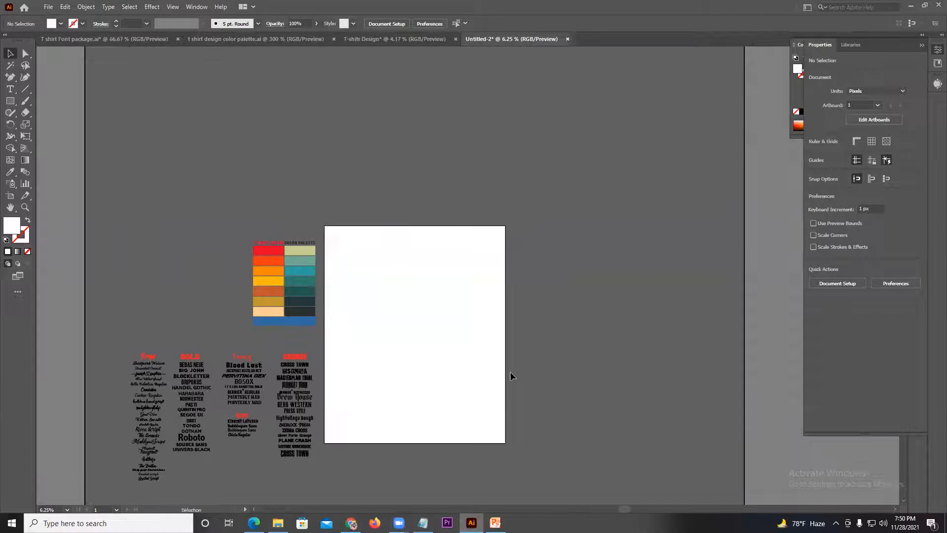
key(ctrl+v)
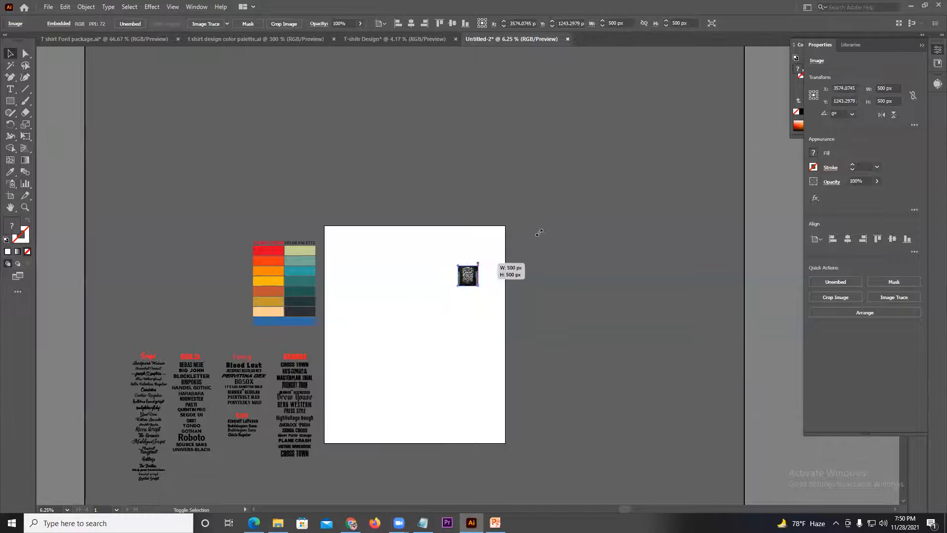
drag(480, 266, 583, 202)
drag(471, 296, 569, 318)
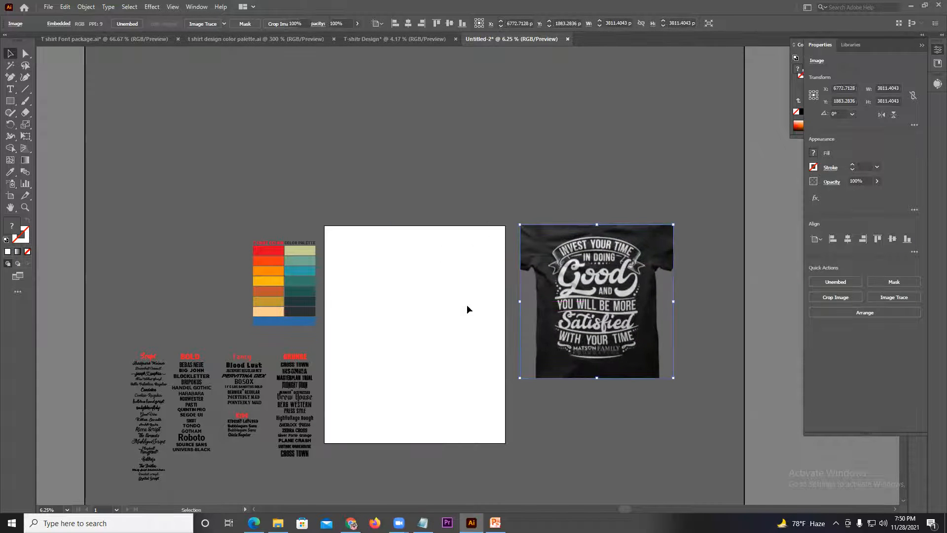
- Start a point text in the upper part of the artboard and set its font size to 300 pt
click(466, 306)
drag(436, 310, 406, 297)
key(ctrl+=)
drag(489, 323, 376, 283)
drag(475, 249, 693, 259)
scroll(598, 250, up, 1)
click(14, 101)
click(9, 88)
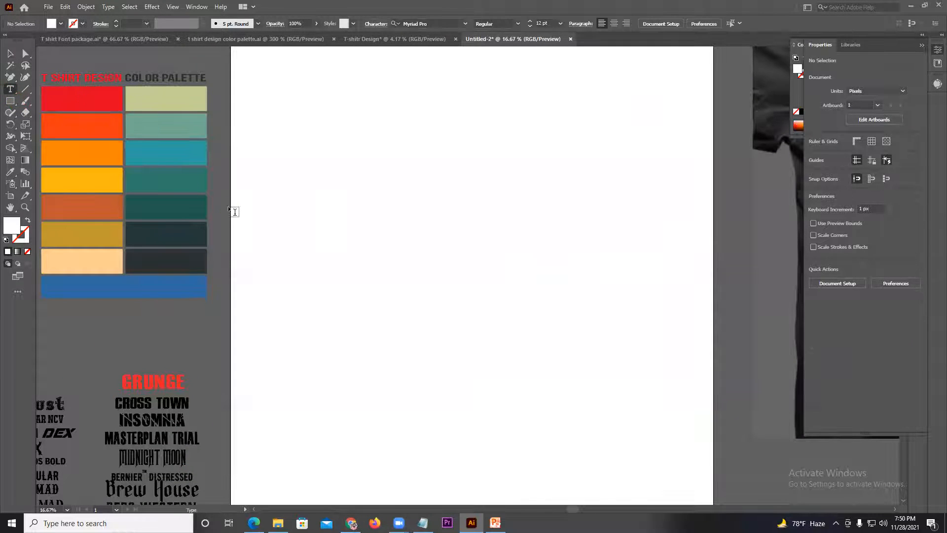
click(332, 218)
click(471, 24)
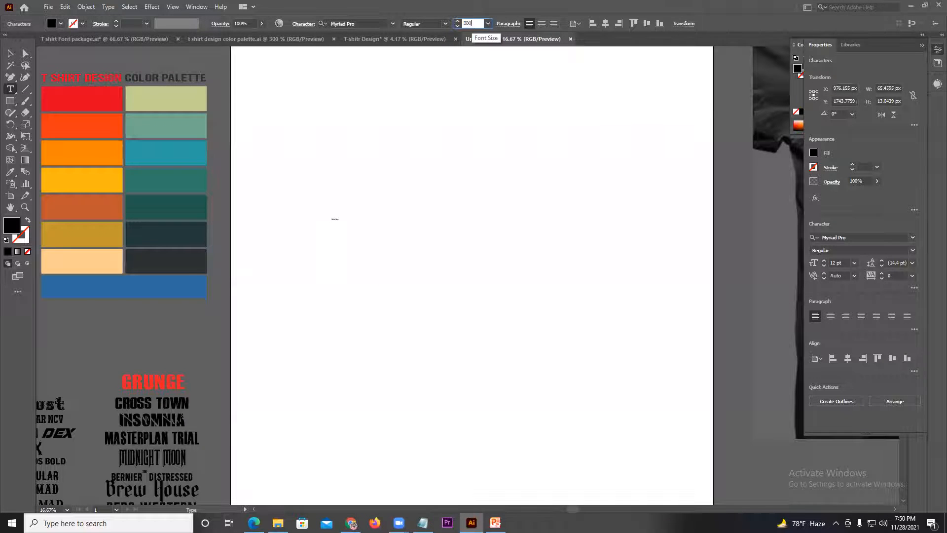
key(Return)
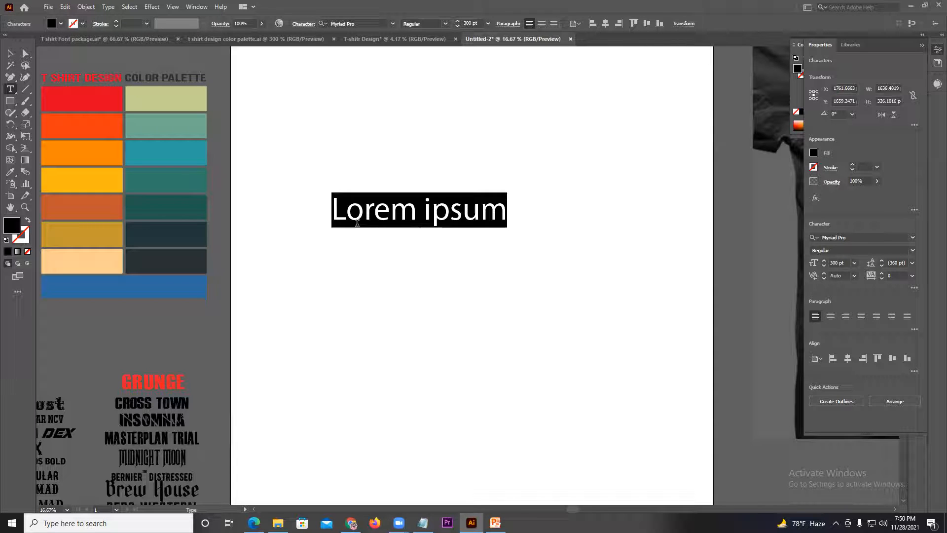
- Replace the placeholder text with the phrase "invest your time in doing good"
text(invest you)
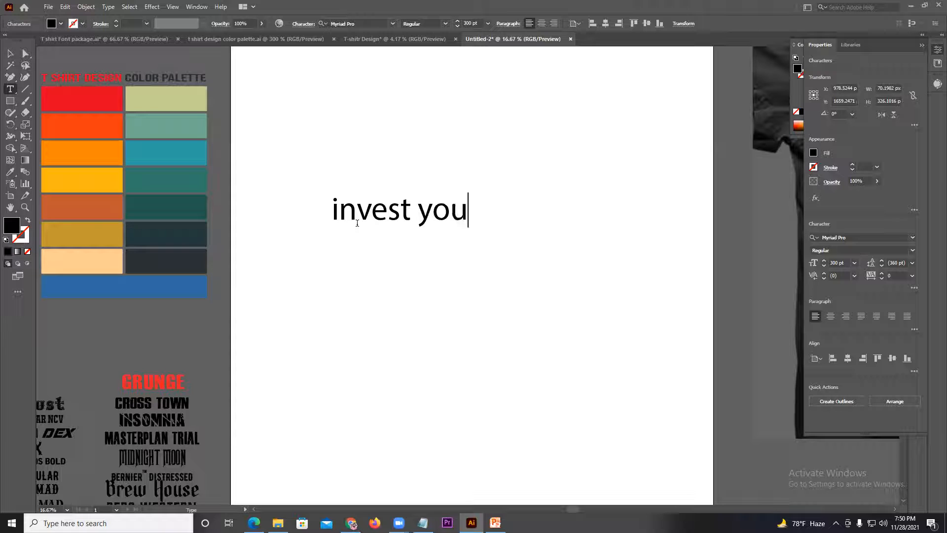
text(r time)
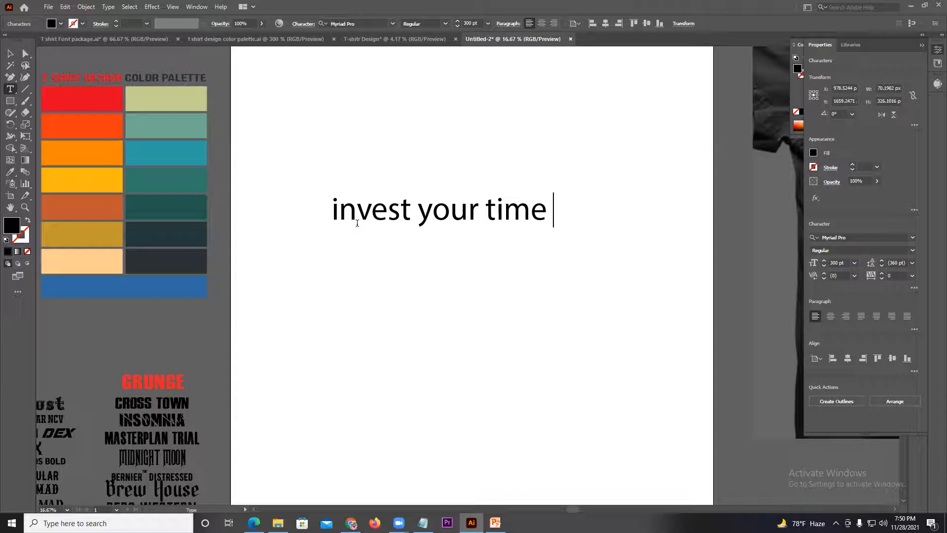
key(ctrl+minus)
key(ctrl+minus)
key(ctrl+minus)
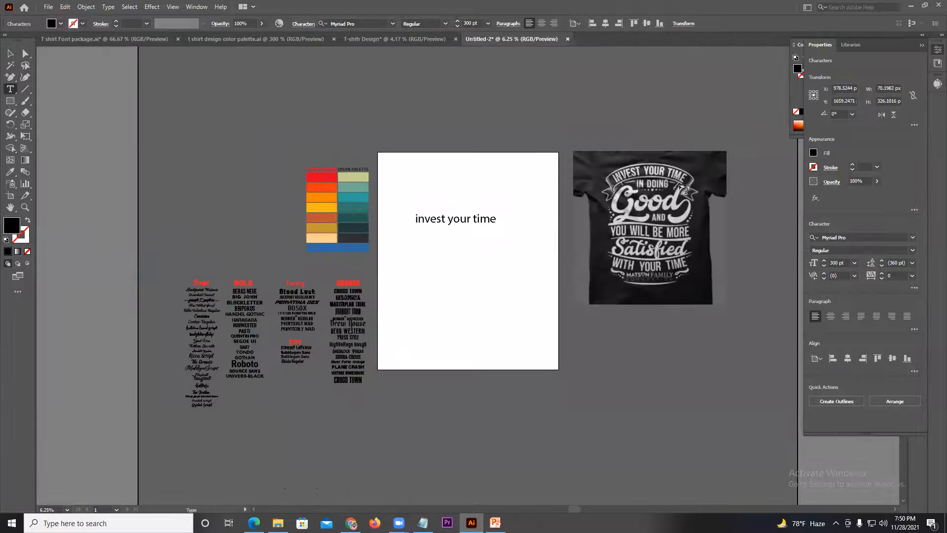
key(ctrl+plus)
key(ctrl+plus)
text(in do)
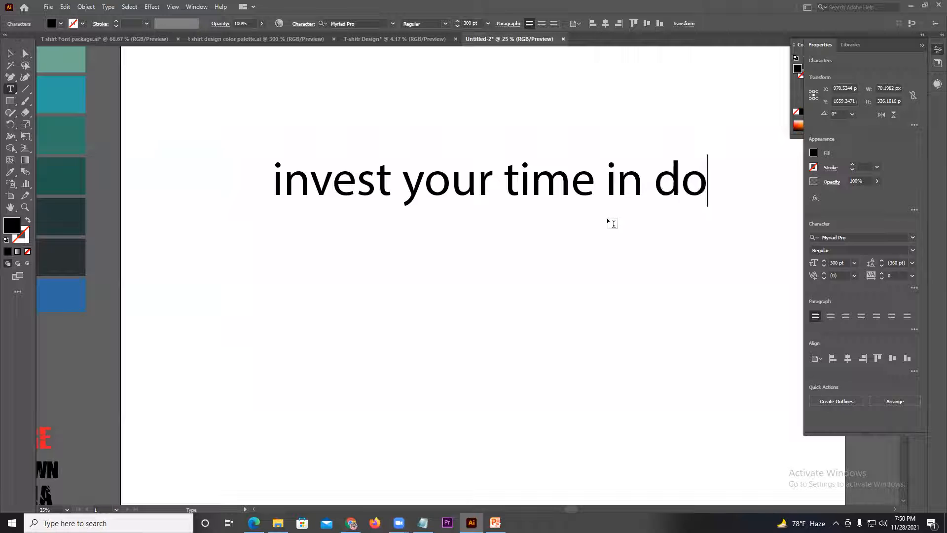
text(ing )
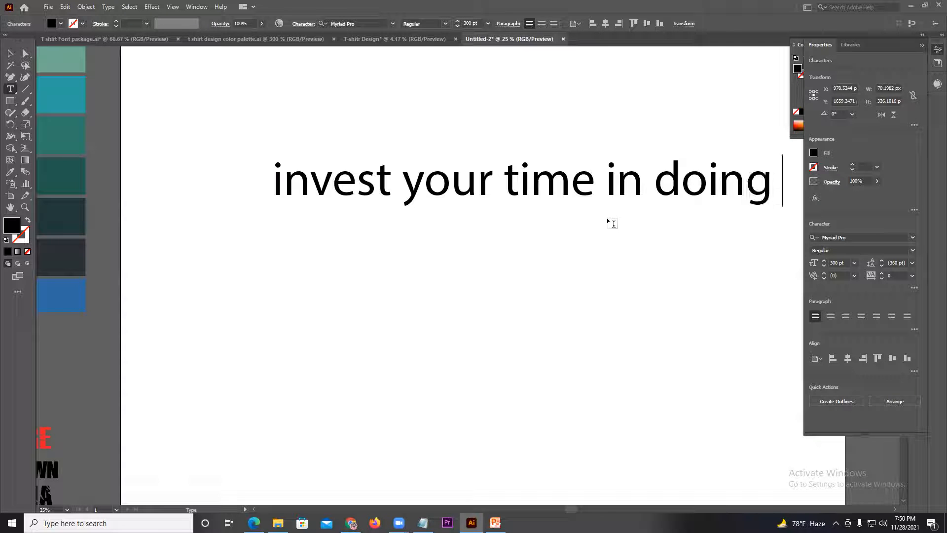
text(g)
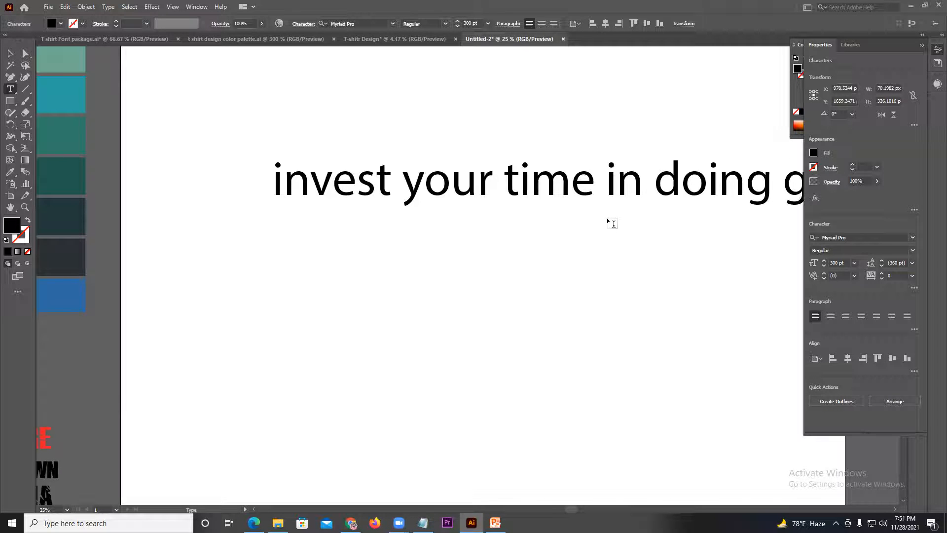
- Shift the phrase leftward so the whole line fits within the artboard's width, and deselect it
click(10, 53)
drag(470, 173, 407, 201)
click(418, 176)
scroll(418, 176, down, 1)
scroll(450, 198, up, 1)
scroll(452, 256, up, 1)
scroll(452, 263, up, 1)
scroll(679, 258, down, 1)
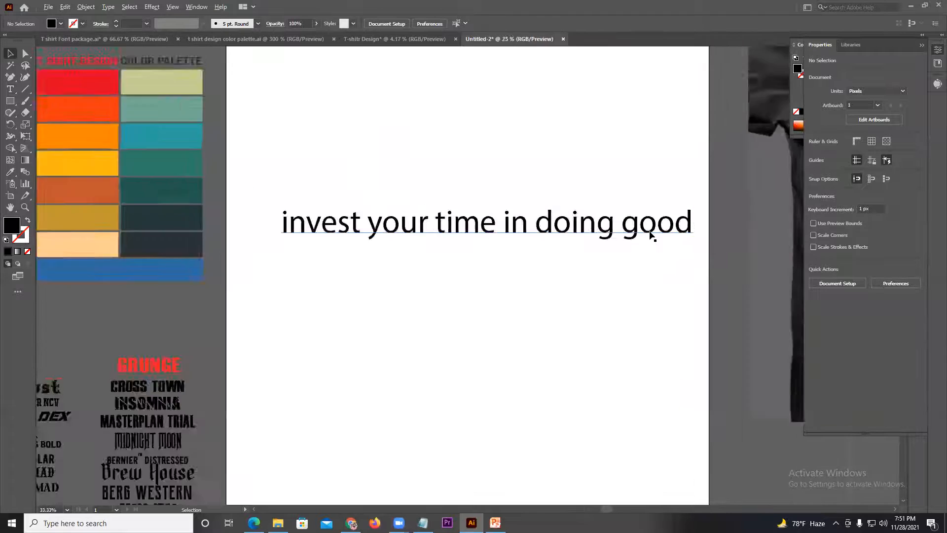
- Cut the word "invest" out of the phrase and paste it as its own text object
scroll(651, 235, down, 4)
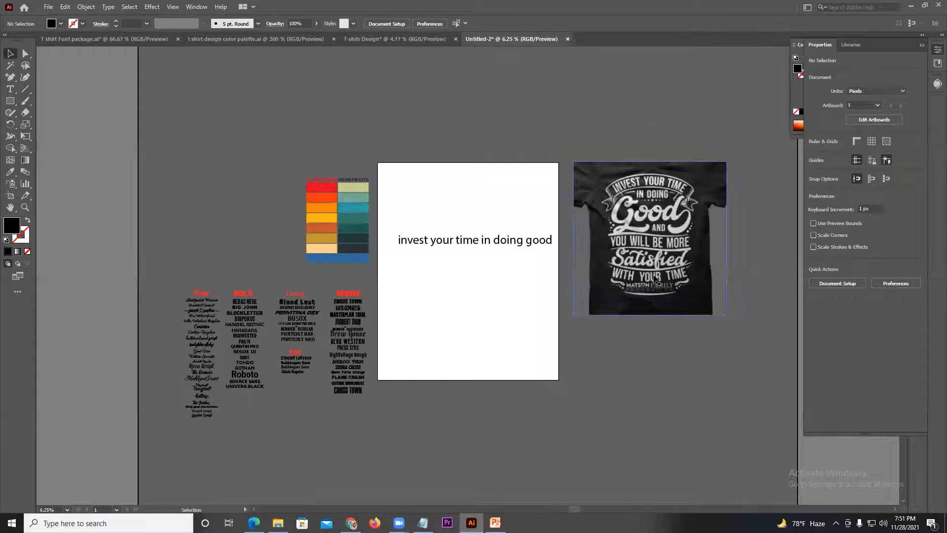
scroll(595, 265, up, 2)
scroll(556, 247, up, 1)
scroll(499, 274, left, 2)
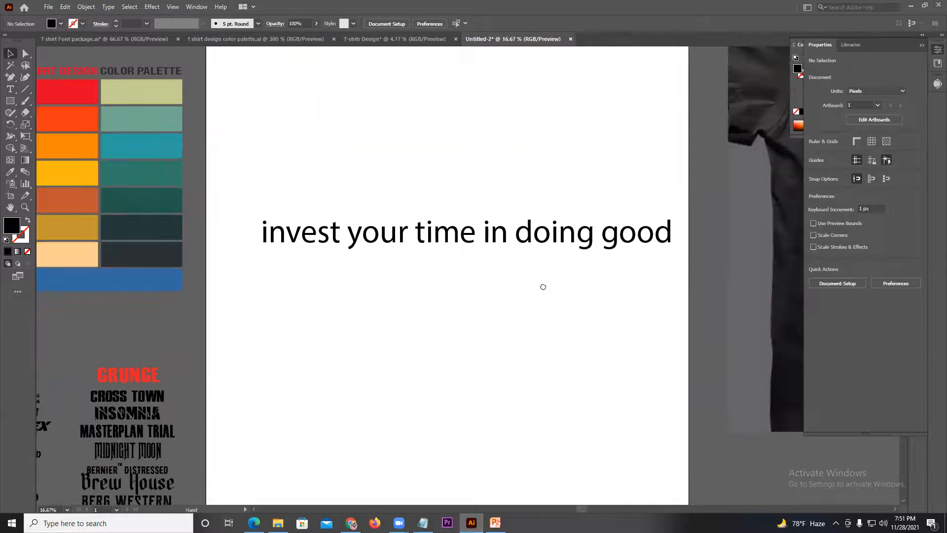
drag(369, 298, 216, 283)
double_click(302, 286)
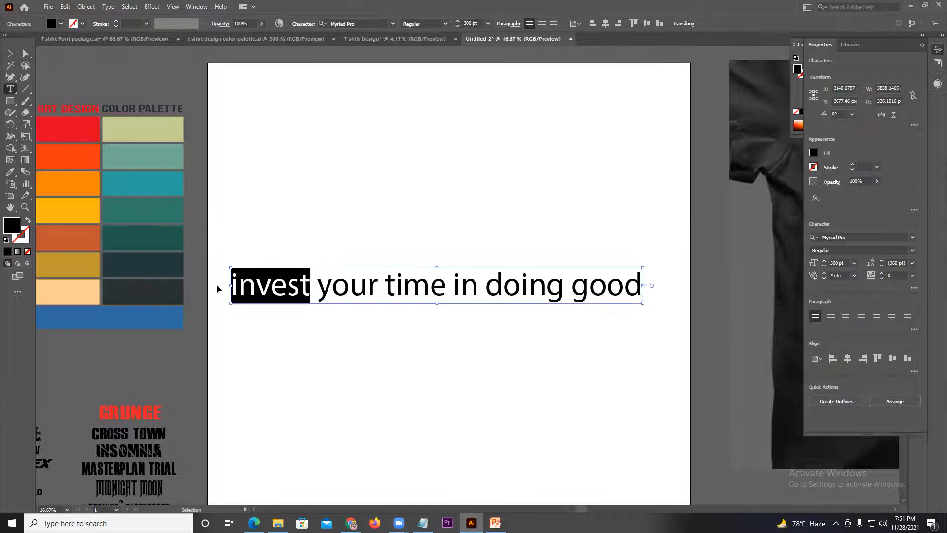
key(ctrl+x)
key(Escape)
key(ctrl+v)
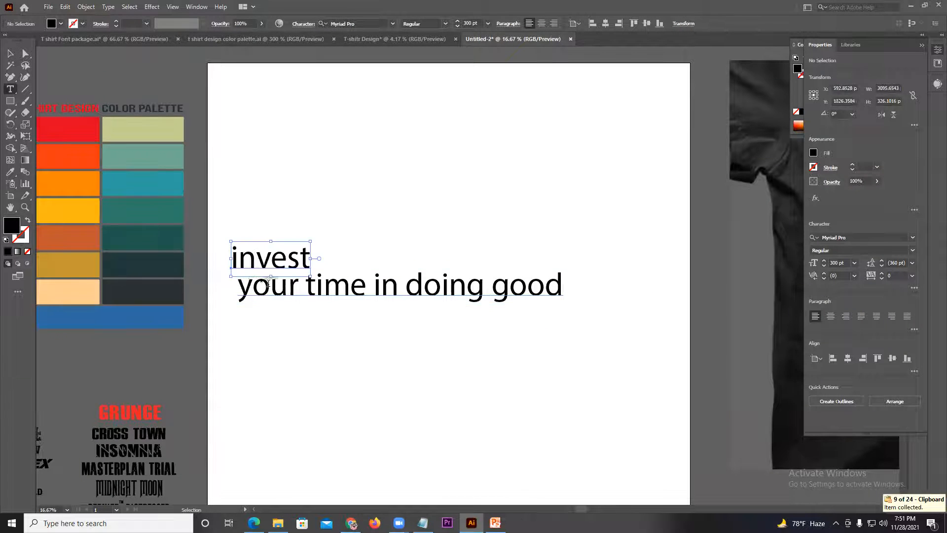
- Cut "your" and "time" out of the remaining phrase and paste each as a separate text object
drag(293, 289, 242, 297)
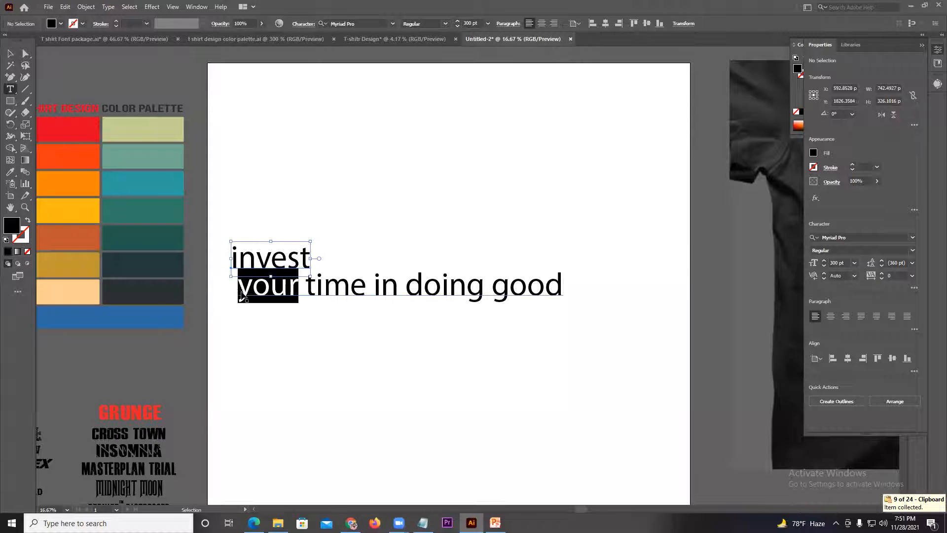
key(ctrl+x)
key(Escape)
key(ctrl+v)
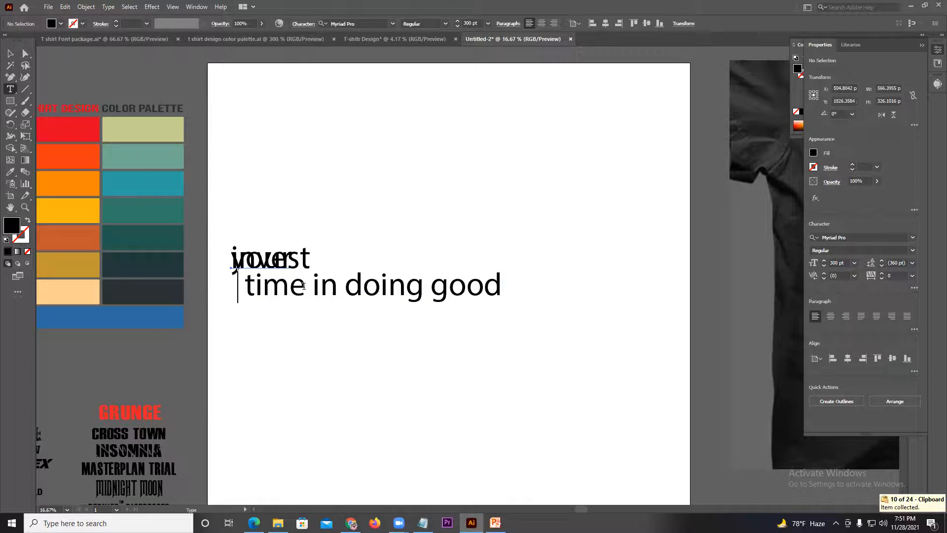
drag(303, 285, 260, 286)
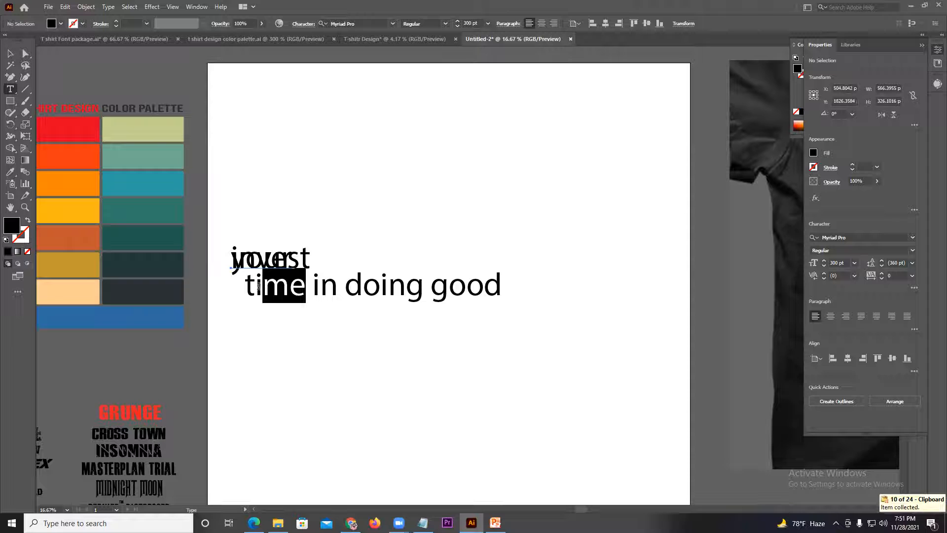
drag(259, 286, 248, 286)
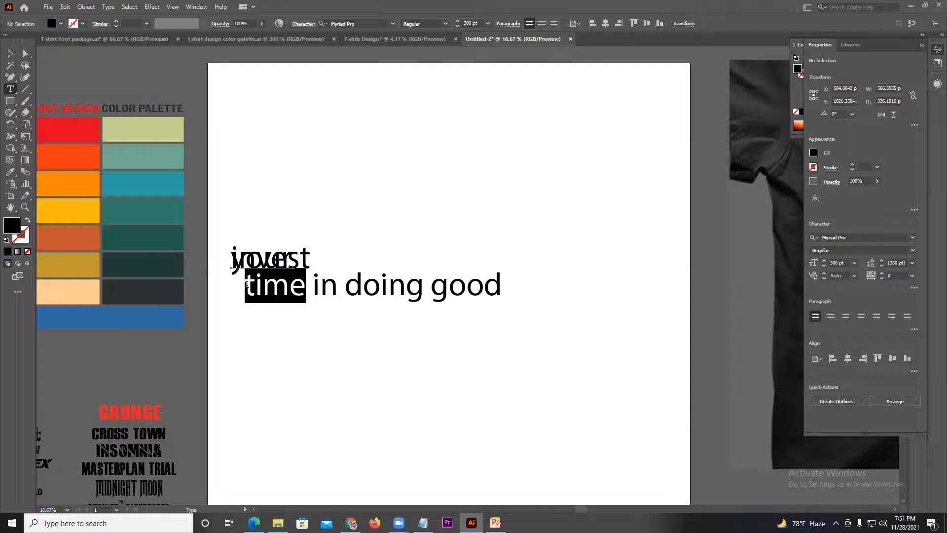
key(ctrl+x)
key(Escape)
key(ctrl+v)
- Cut "in doing" out of the remaining phrase and paste it as a separate text object
drag(362, 292, 253, 295)
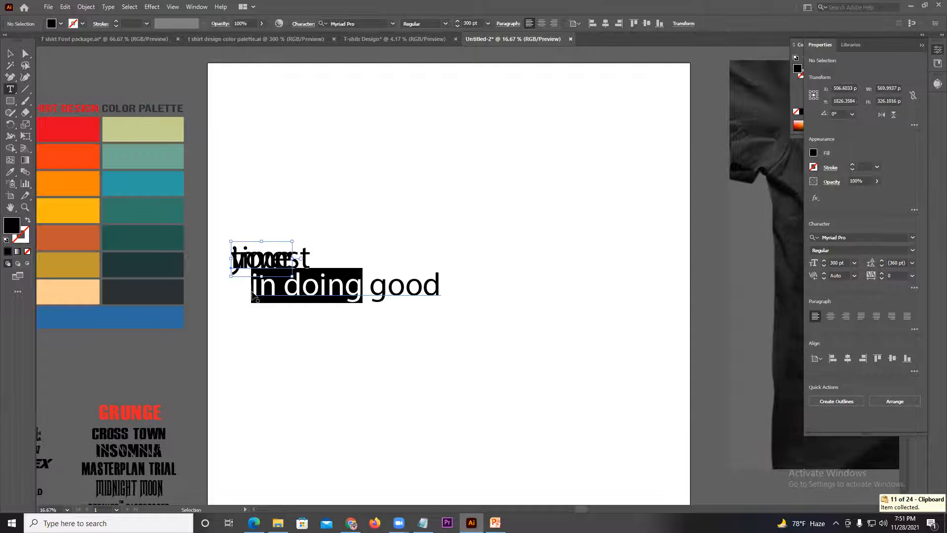
key(ctrl+x)
key(ctrl+v)
key(Escape)
- Spread the overlapping words apart into a loose stack with "invest" above "time", "in doing" and "good"
drag(259, 266, 423, 300)
drag(301, 263, 379, 248)
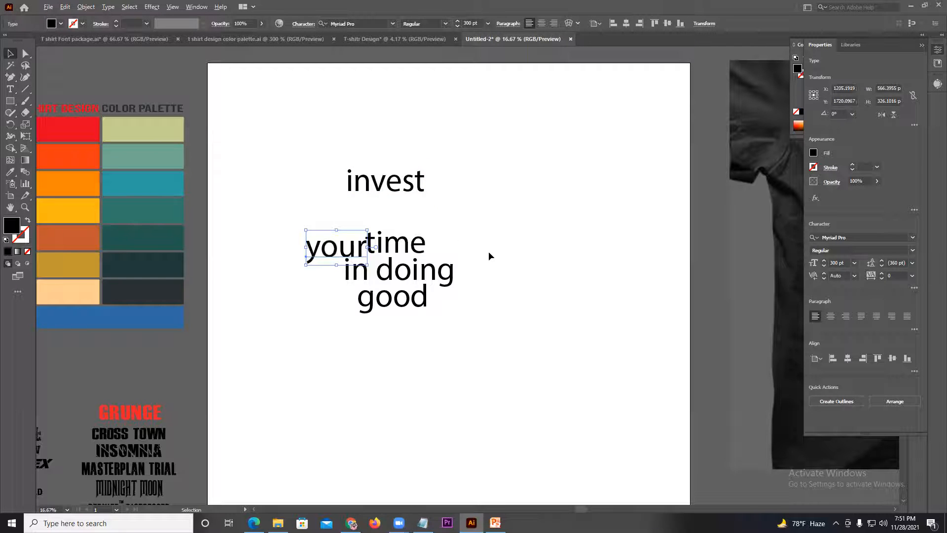
- Place the separate word "your" directly after "invest" on the same line, following the t-shirt reference
scroll(414, 181, up, 2)
drag(351, 250, 471, 180)
drag(531, 179, 531, 179)
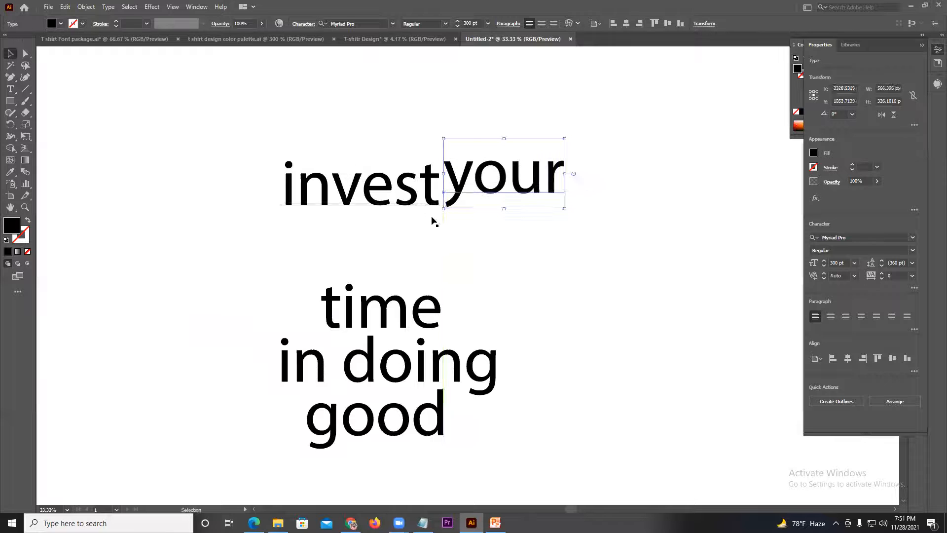
key(ctrl+minus)
key(ctrl+minus)
key(ctrl+minus)
key(ctrl+minus)
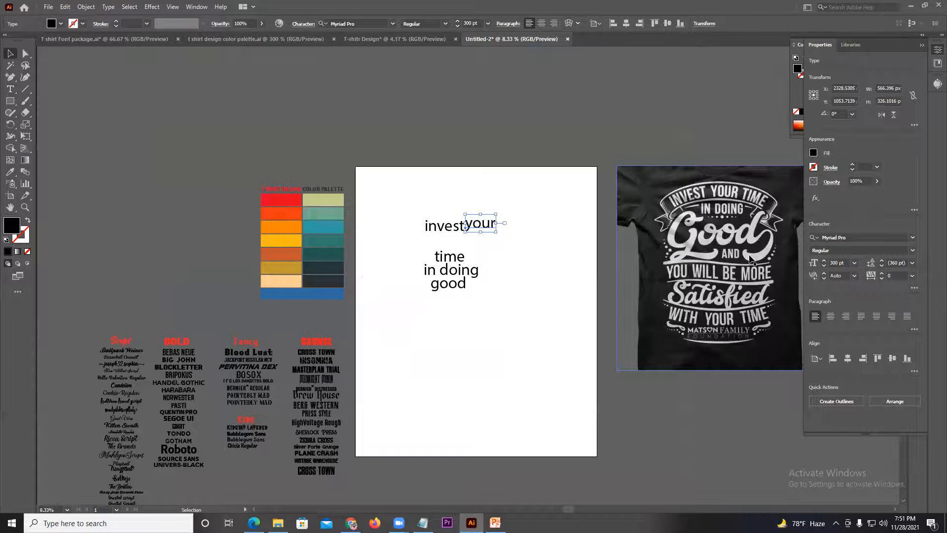
scroll(683, 225, up, 1)
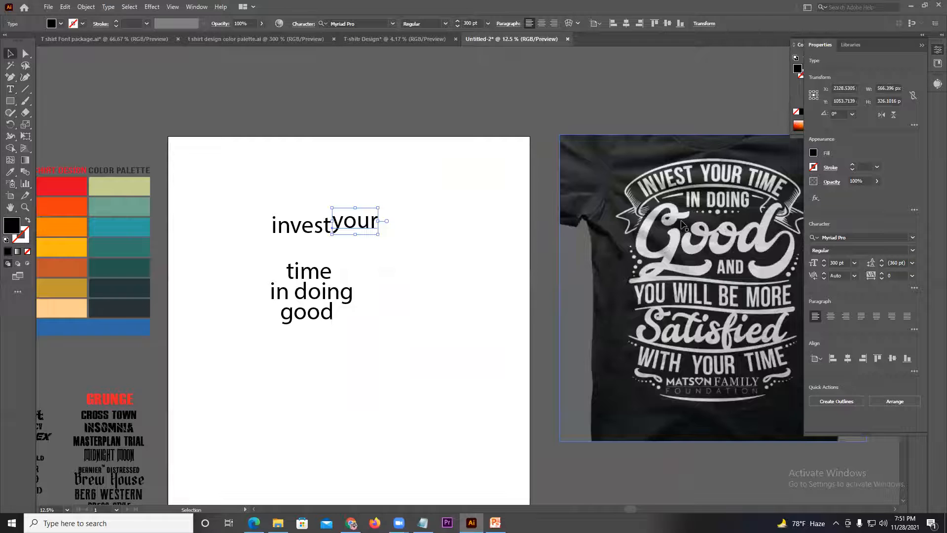
key(space)
drag(608, 245, 585, 229)
drag(574, 236, 560, 245)
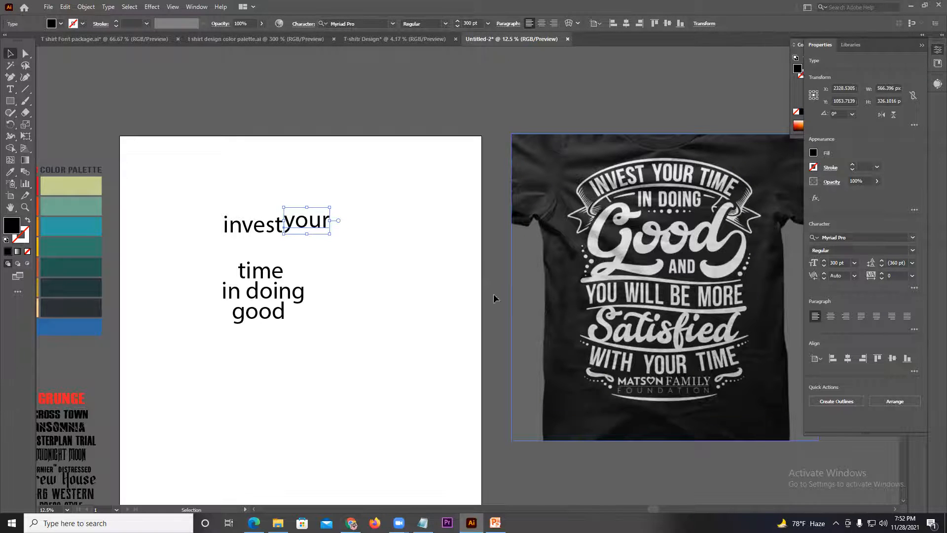
drag(301, 226, 302, 229)
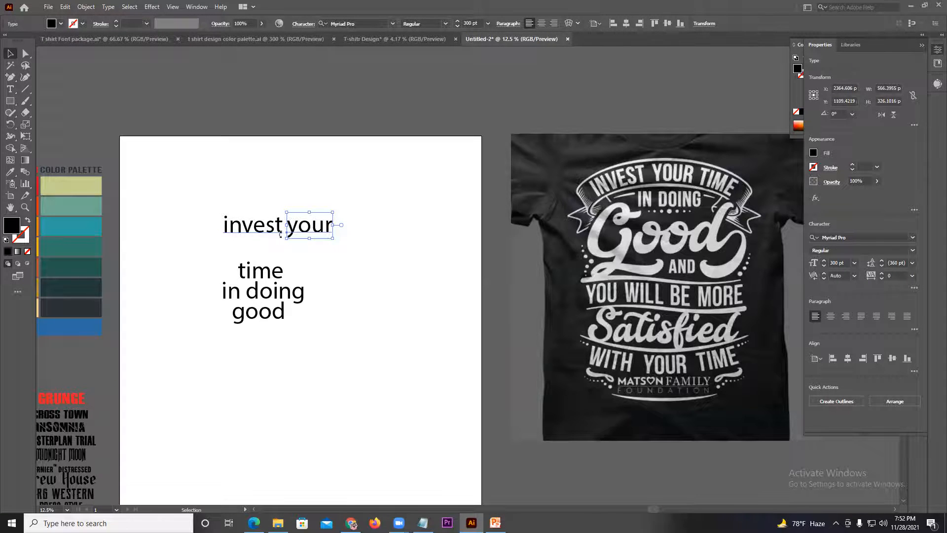
- Remove the text of the separate "your" object beside "invest"
scroll(291, 225, up, 2)
scroll(291, 225, up, 1)
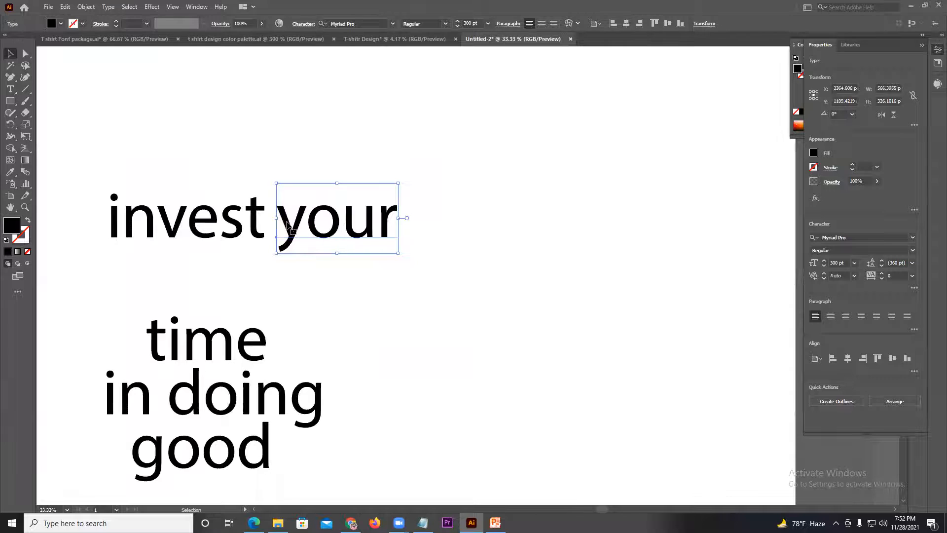
double_click(291, 224)
key(ctrl+a)
key(ctrl+x)
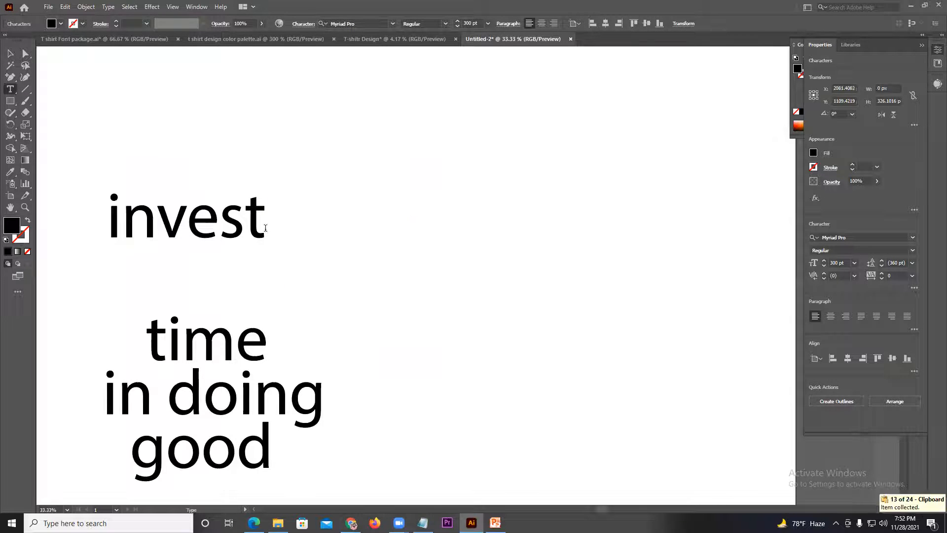
click(13, 52)
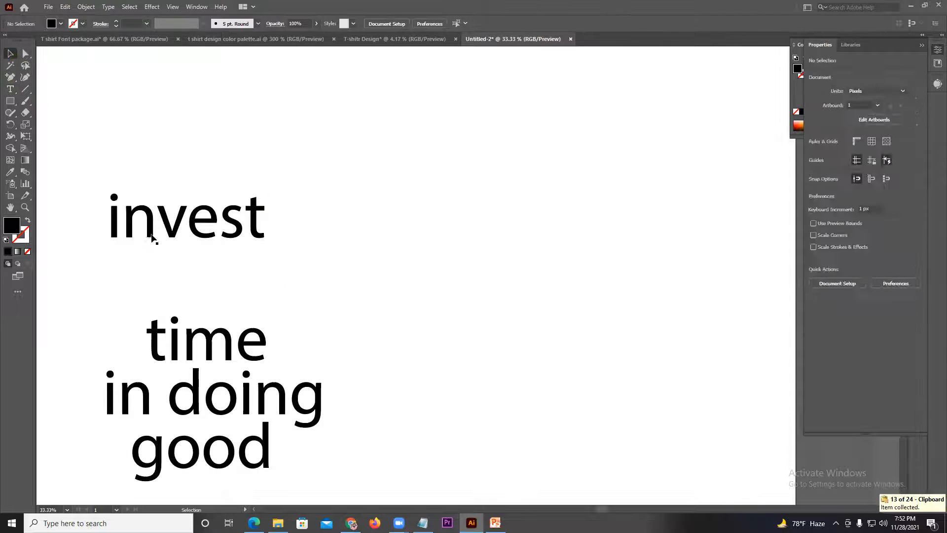
- Shift "invest" slightly down and extend its text to "invest your"
drag(150, 237, 135, 249)
double_click(242, 228)
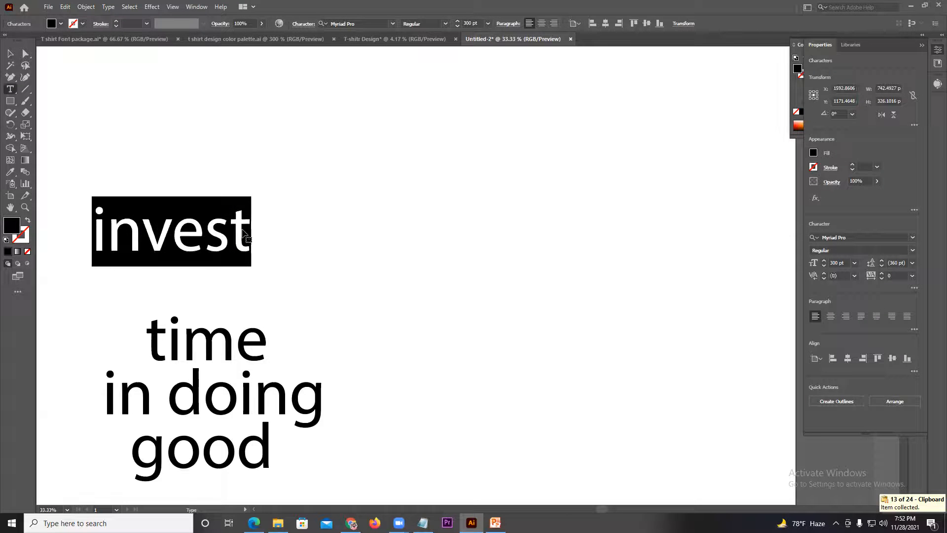
key(Left)
text(your)
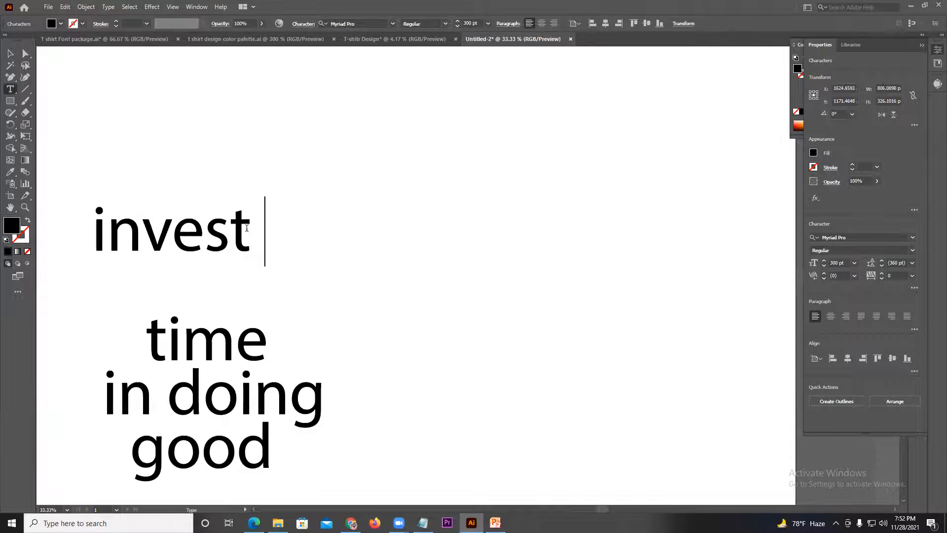
click(10, 60)
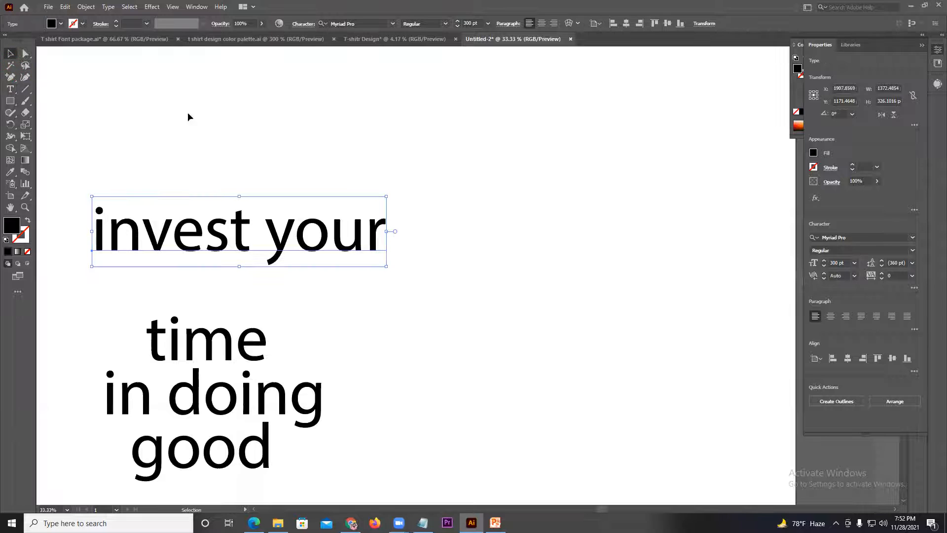
- Move "time", "in doing" and "good" up into closely spaced lines beneath "invest your"
drag(245, 127, 321, 125)
scroll(329, 125, down, 1)
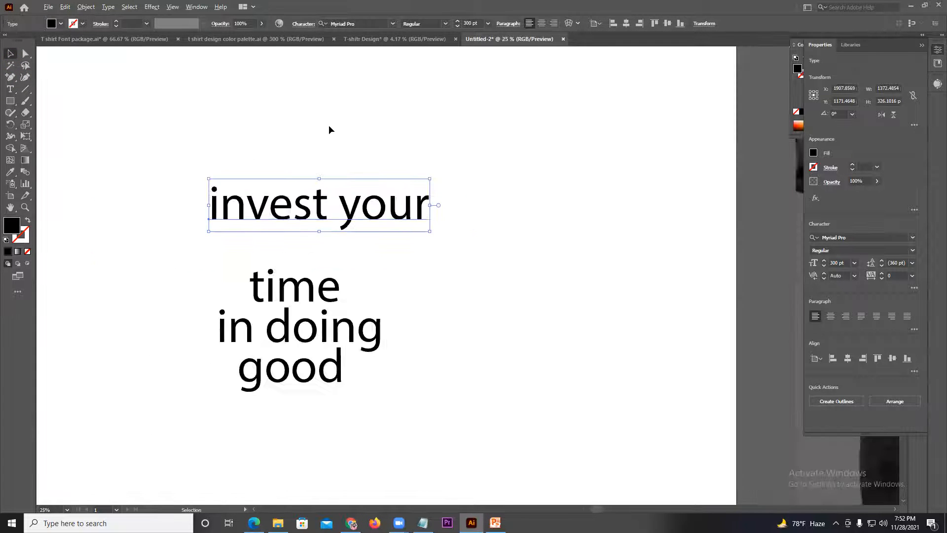
drag(321, 289, 328, 260)
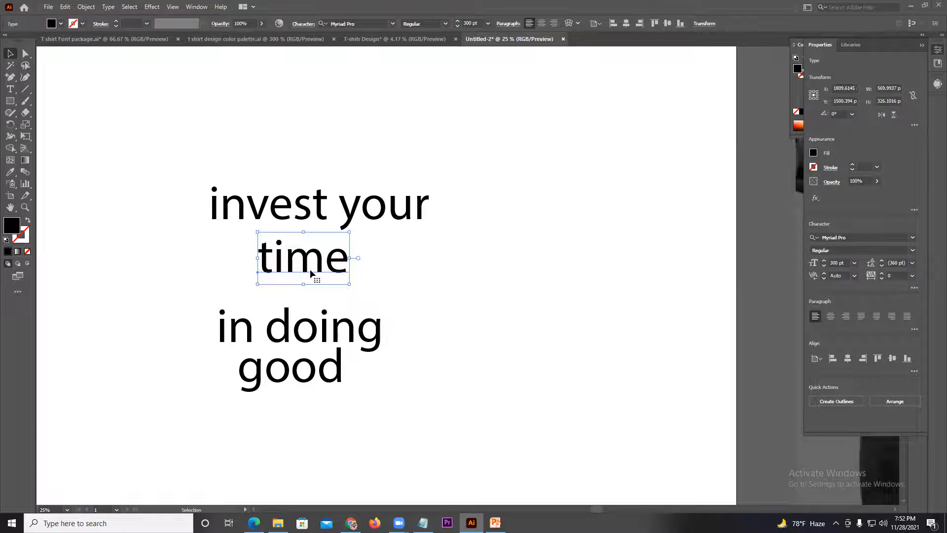
drag(316, 265, 318, 264)
drag(319, 320, 330, 304)
mouse_move(283, 208)
mouse_down()
mouse_move(283, 198)
mouse_move(282, 209)
mouse_up()
drag(325, 378, 330, 368)
- Delete the leading spaces in front of "good" and deselect the text
scroll(475, 307, down, 4)
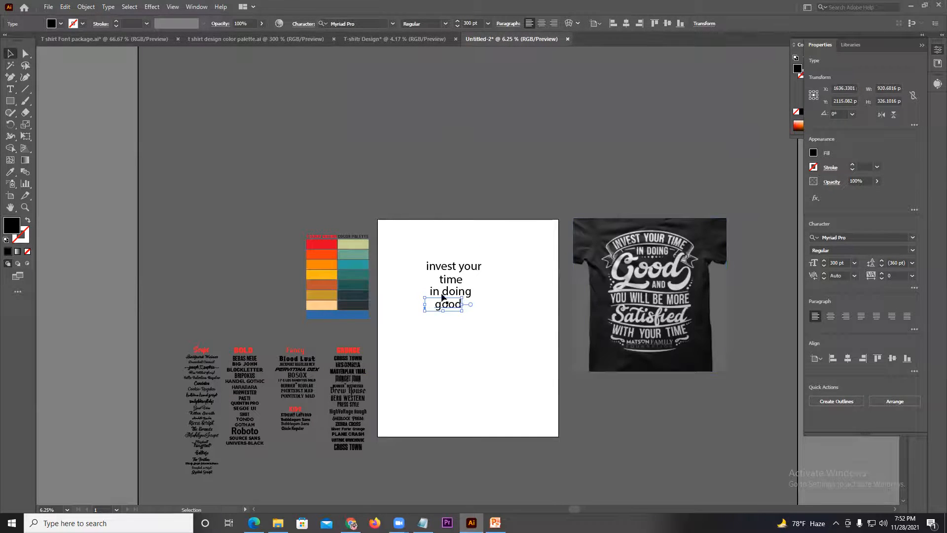
scroll(495, 282, up, 3)
double_click(339, 352)
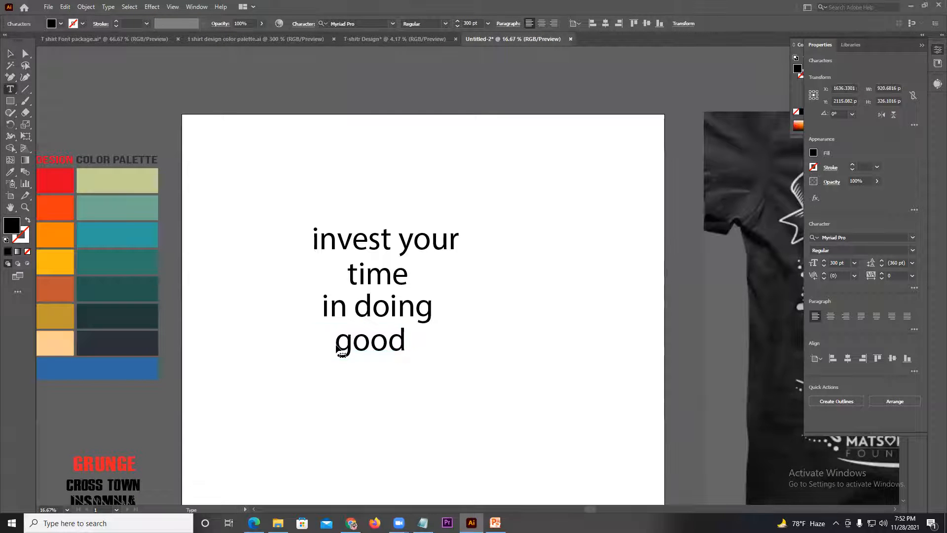
drag(337, 343, 268, 344)
key(BackSpace)
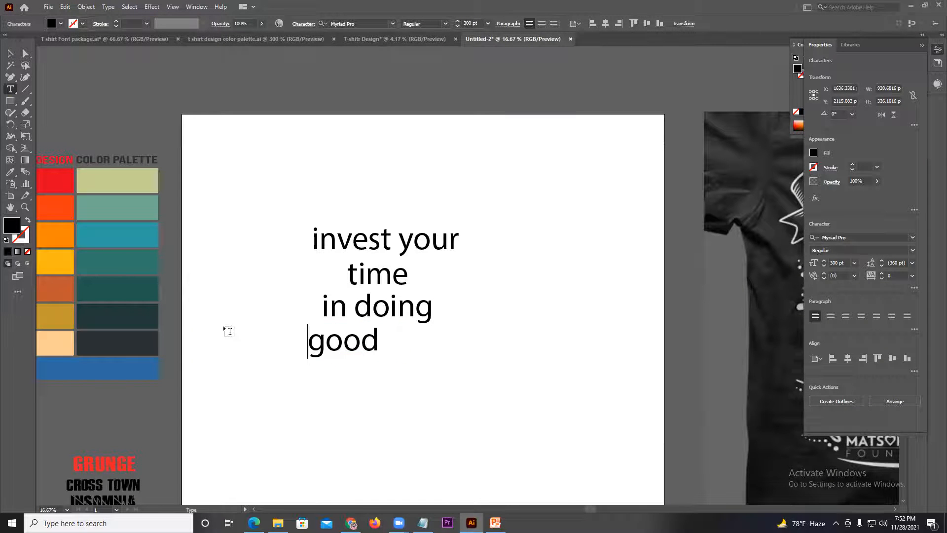
click(8, 58)
click(268, 169)
- Reposition "good" and "in doing" roughly centered and close together beneath "time"
drag(354, 345, 388, 345)
drag(391, 275, 406, 304)
click(417, 279)
drag(404, 337, 400, 332)
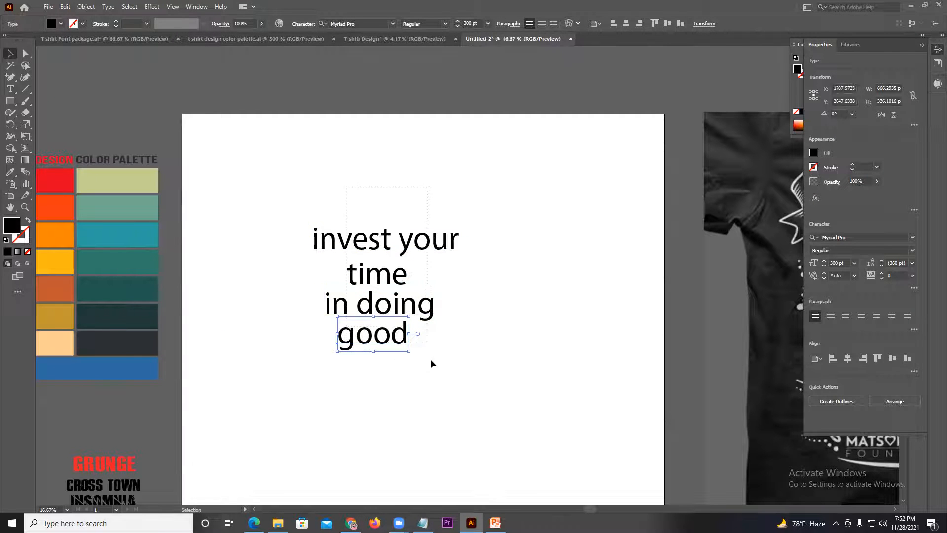
- Distribute the four text lines evenly by their vertical centers and align them on their horizontal centers
key(ctrl+a)
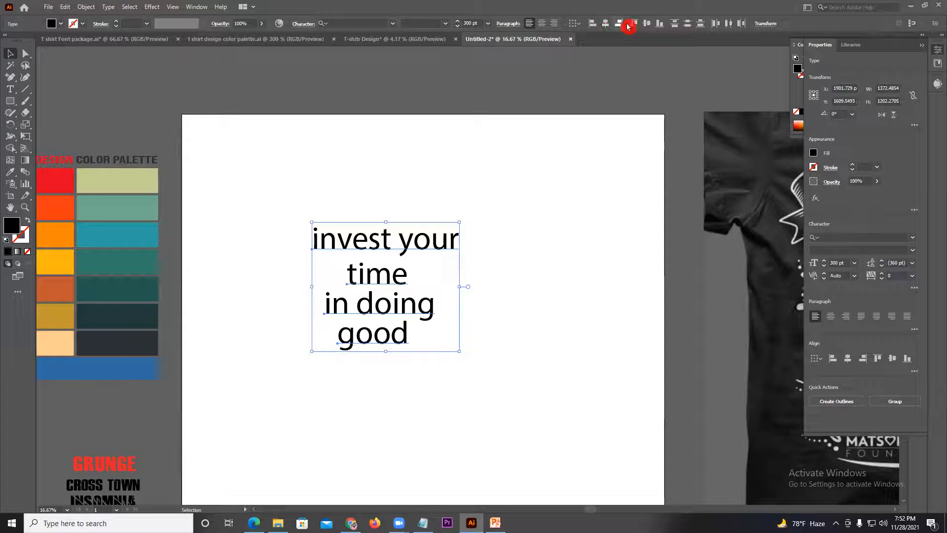
click(687, 23)
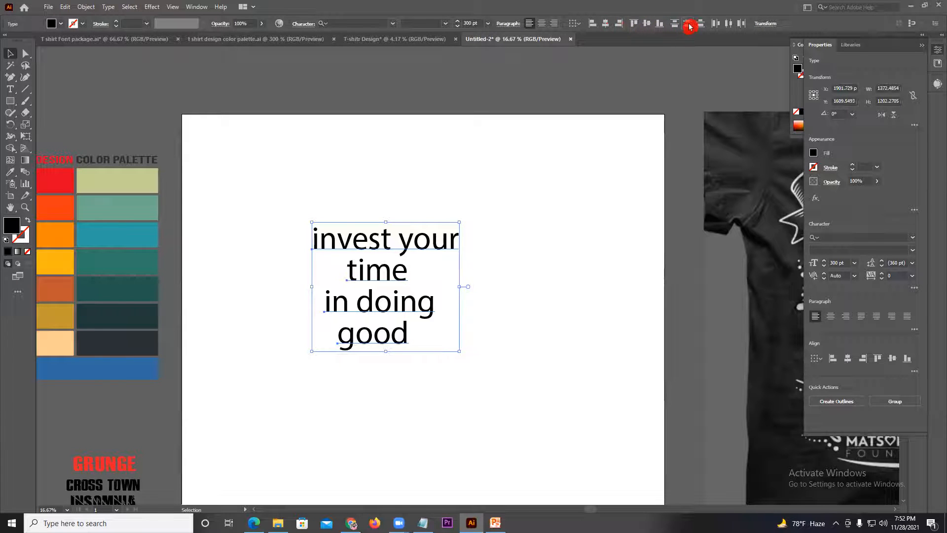
click(610, 24)
- Enlarge the stacked text block until its widest line is about 2844 px wide, and deselect it
drag(451, 223, 592, 169)
click(592, 169)
- Apply the Bebas Neue sample's type style to the "invest your" line with the Eyedropper
scroll(529, 182, down, 2)
drag(622, 241, 666, 228)
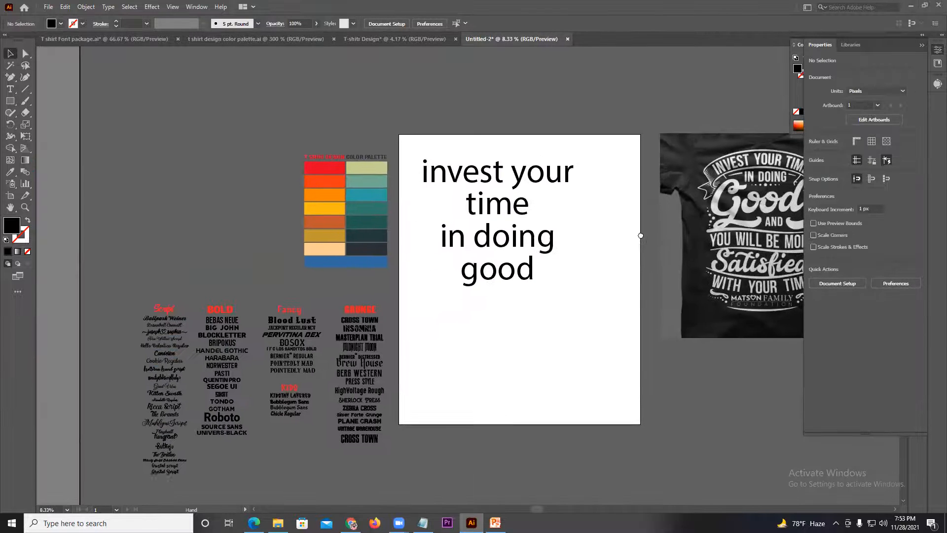
scroll(747, 173, down, 1)
click(493, 160)
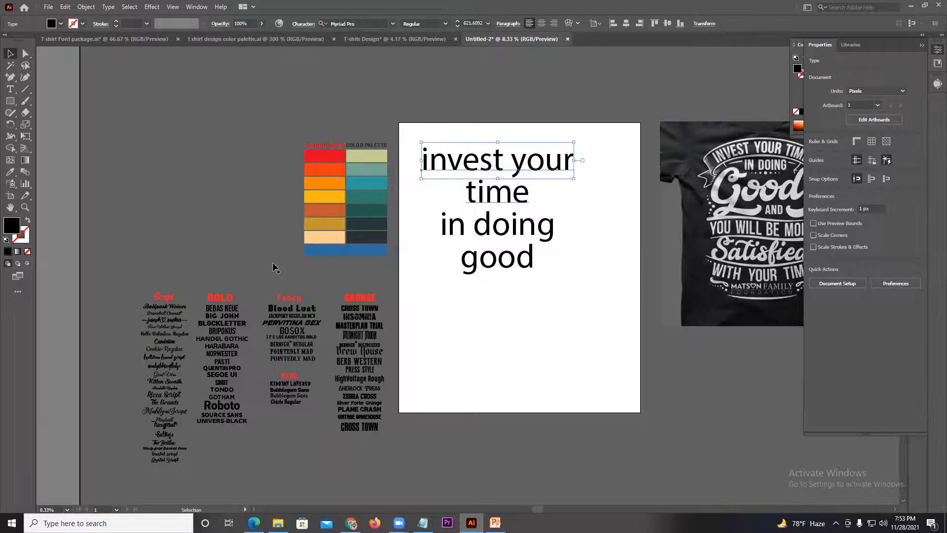
click(13, 178)
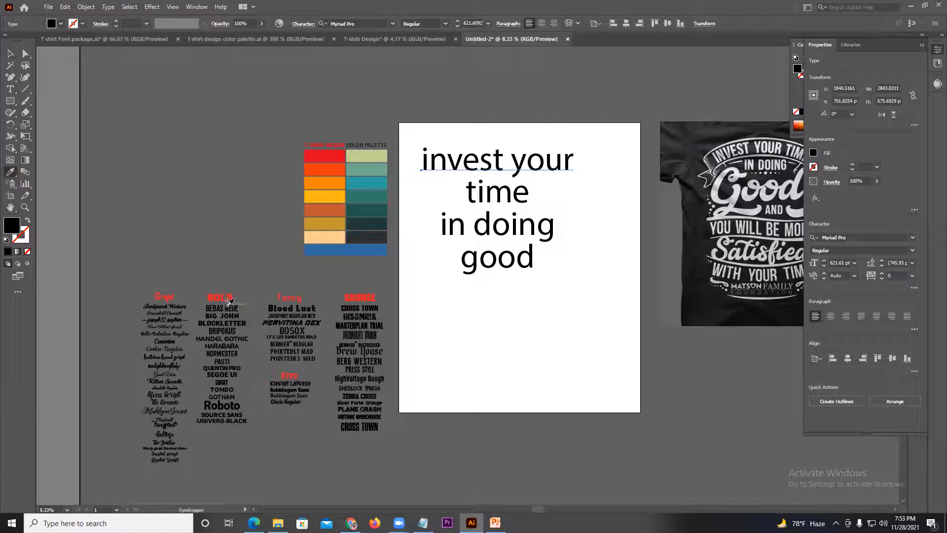
click(227, 303)
click(8, 43)
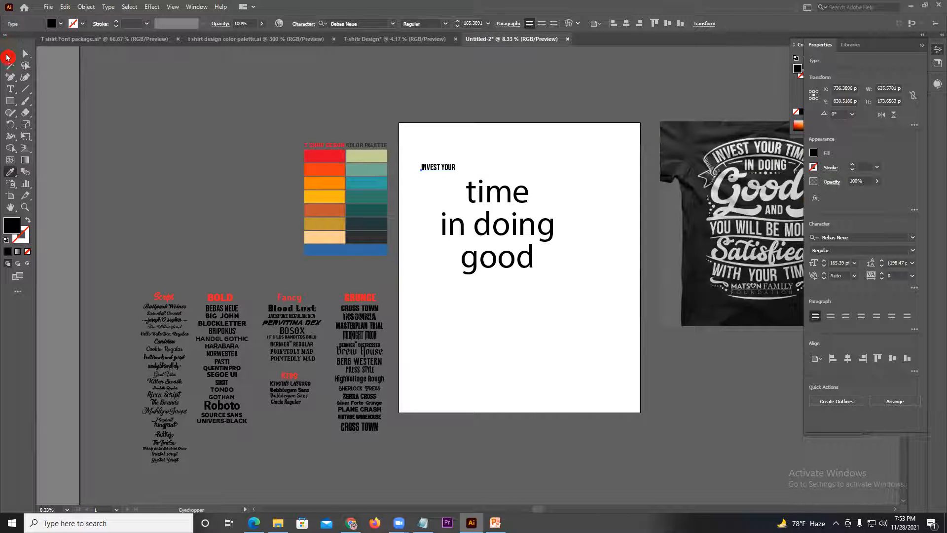
click(12, 58)
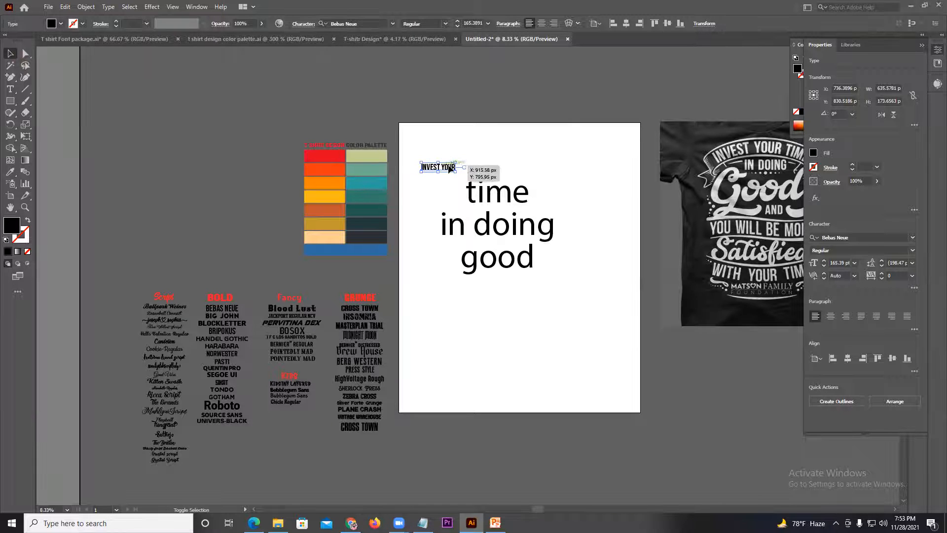
- Scale up the "INVEST YOUR" line, place it centered above "time", and select the word "time"
drag(454, 166, 560, 134)
drag(516, 191, 529, 195)
click(509, 201)
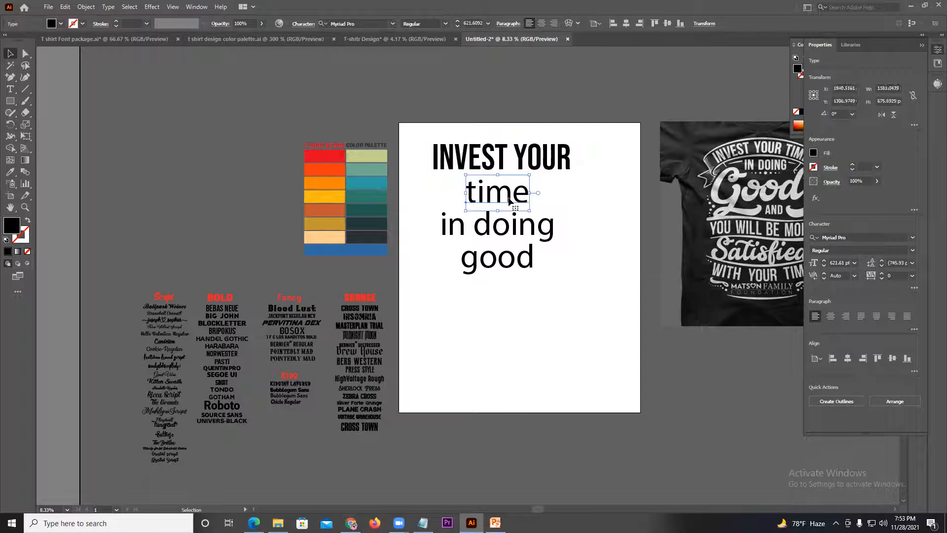
- Apply the Candelion sample's type style to the word "time" with the Eyedropper
scroll(187, 346, up, 3)
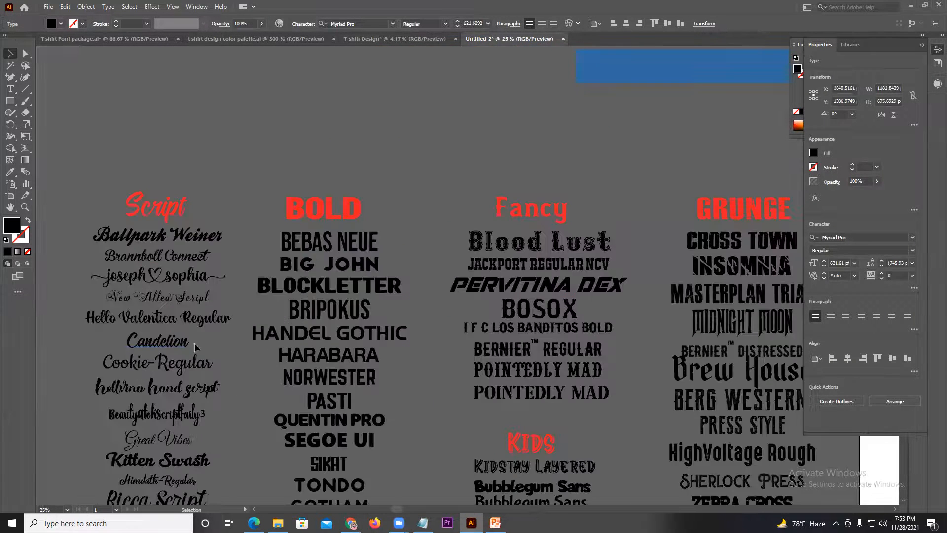
scroll(227, 334, down, 1)
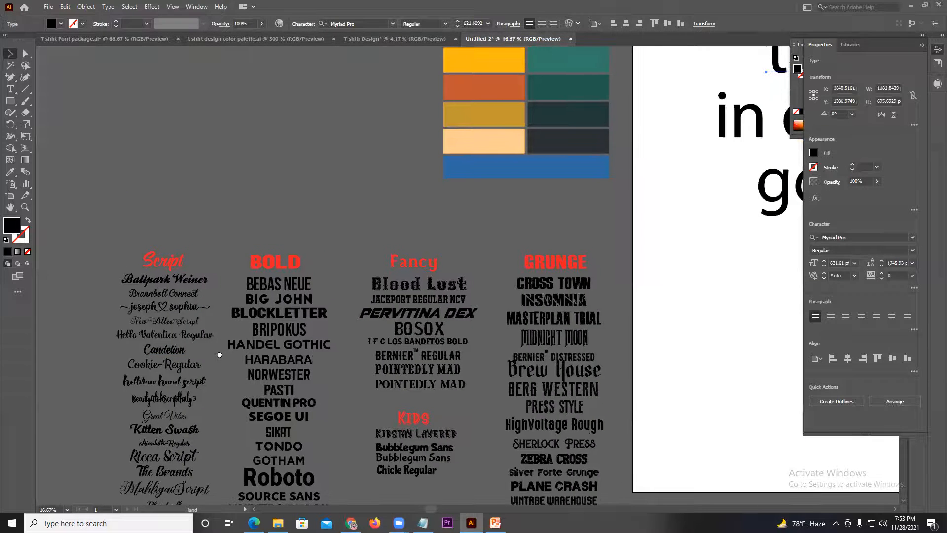
scroll(235, 340, down, 1)
drag(235, 337, 245, 321)
click(10, 172)
click(183, 333)
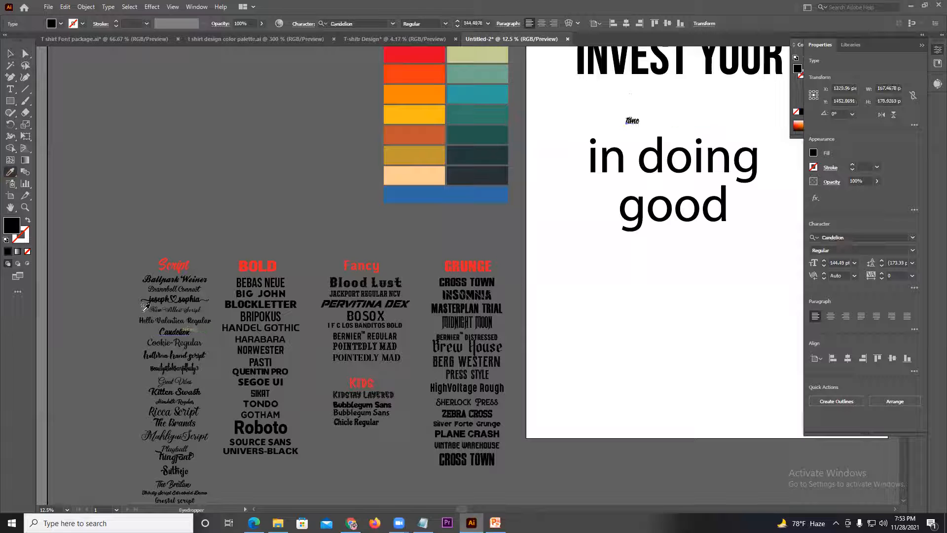
- Enlarge "time" to about 1342 px wide and place it between "INVEST YOUR" and "in doing"
click(10, 54)
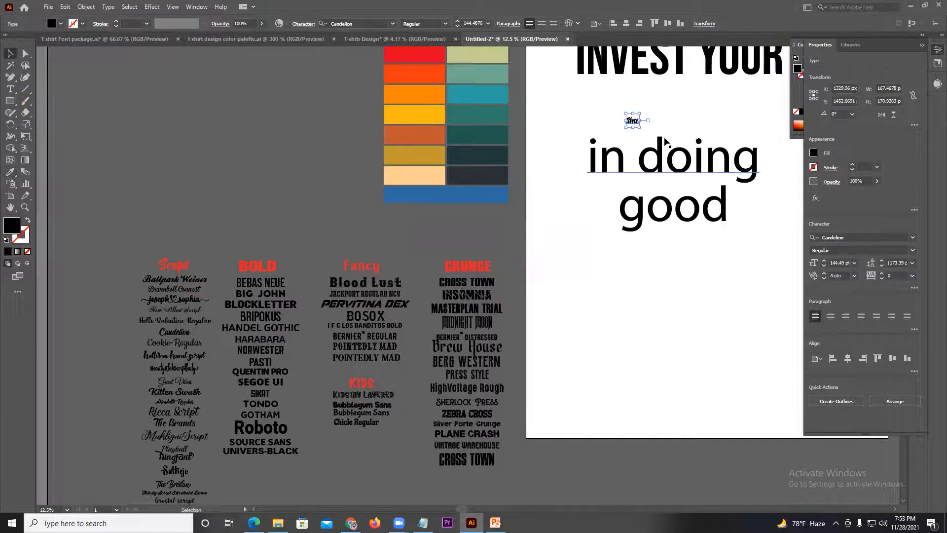
drag(641, 112, 694, 66)
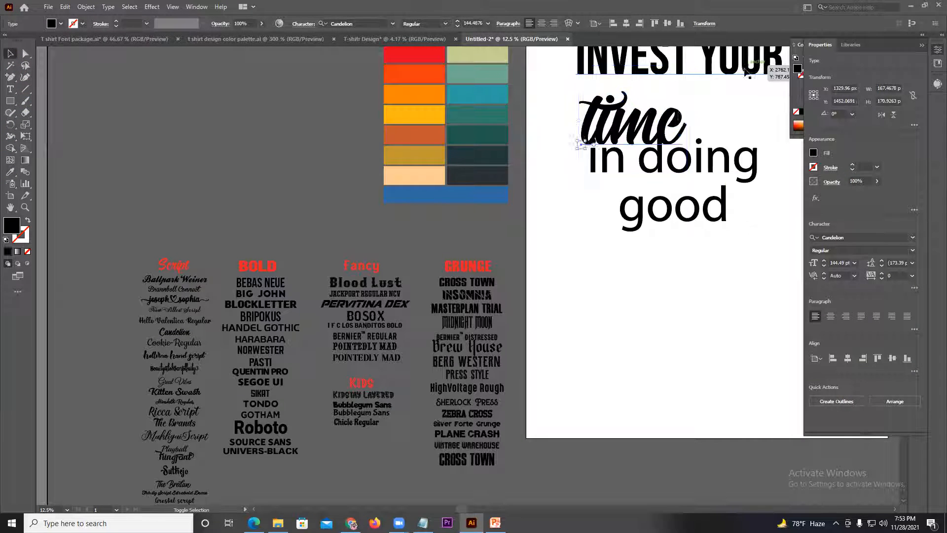
drag(655, 126, 692, 114)
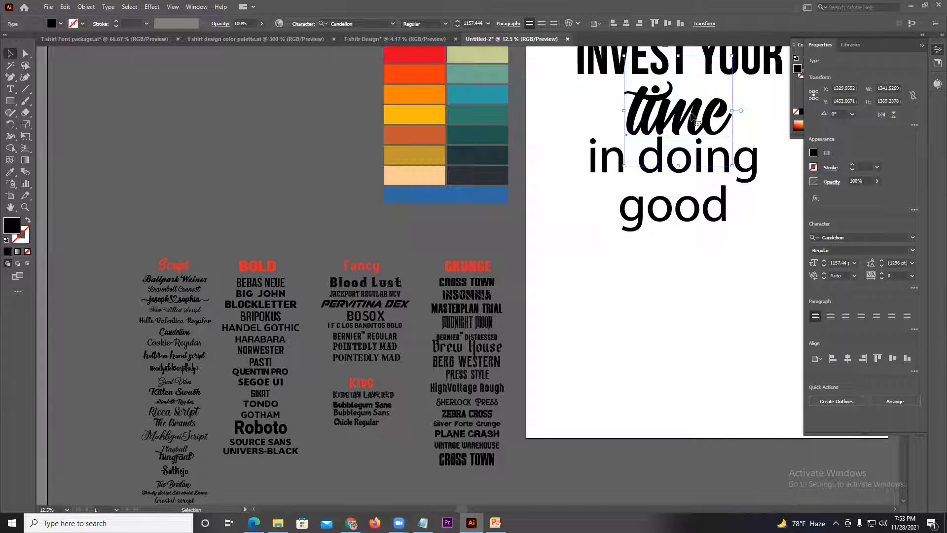
- Try changing the first letter of "time" to Title Case with Change Case
double_click(640, 112)
key(ctrl+a)
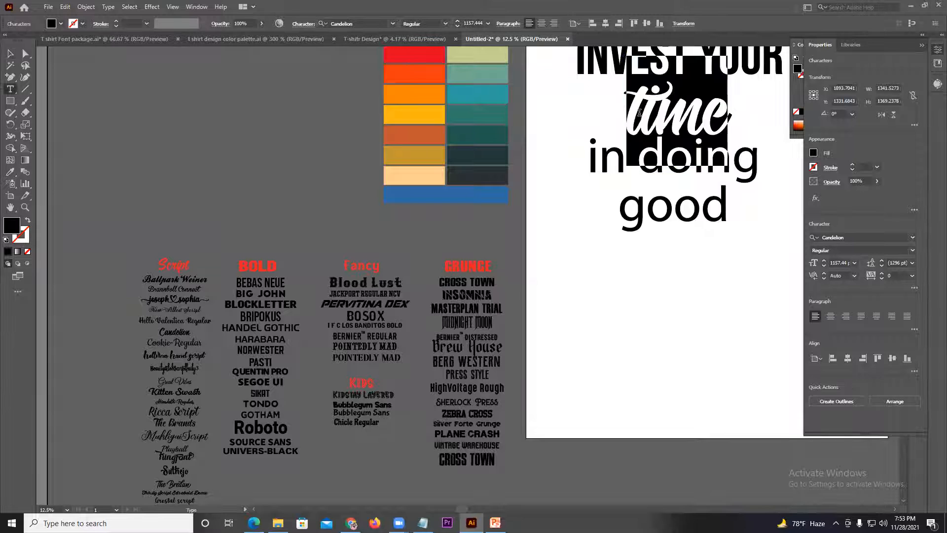
click(639, 112)
drag(641, 114, 631, 112)
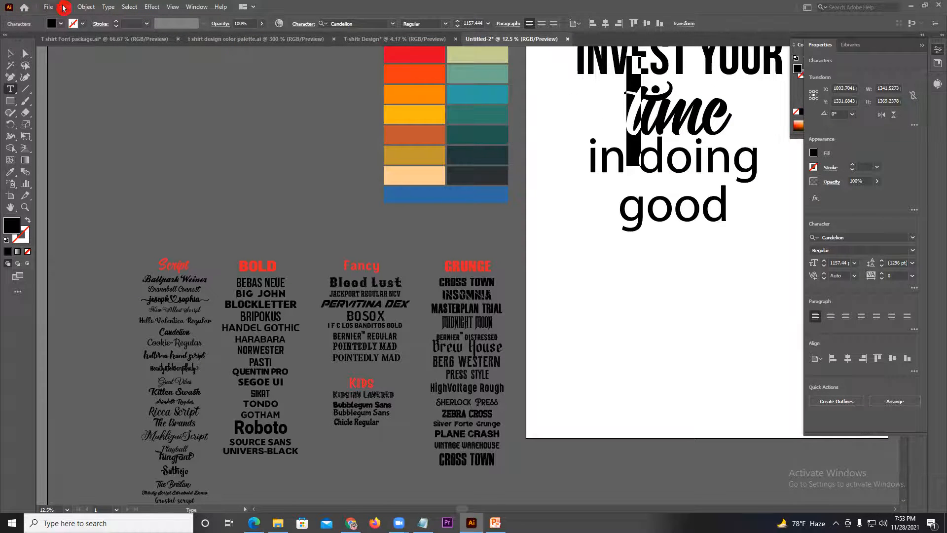
click(105, 7)
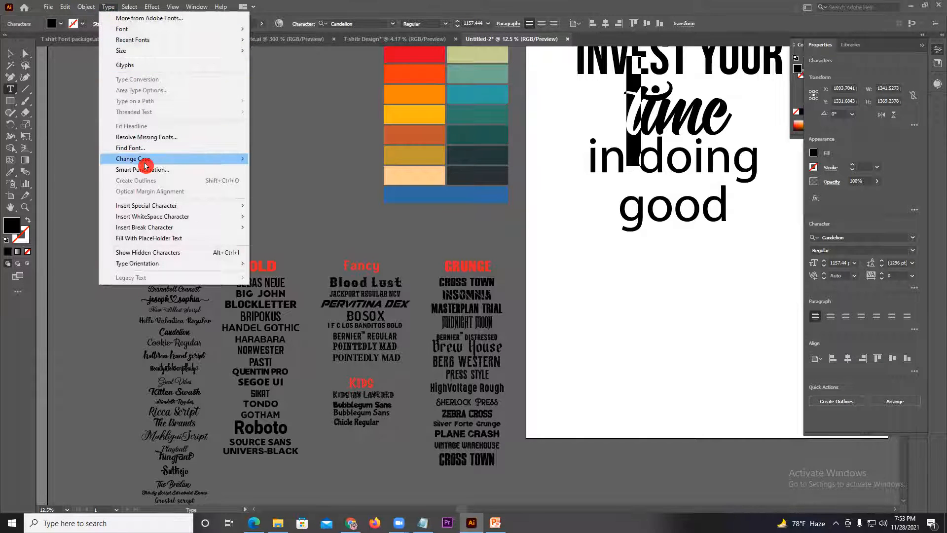
mouse_move(145, 164)
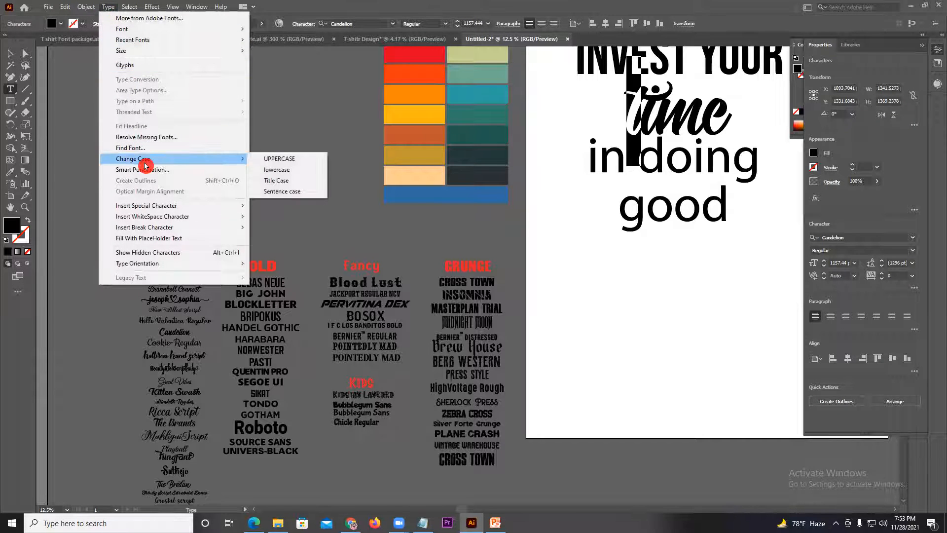
click(282, 182)
click(23, 55)
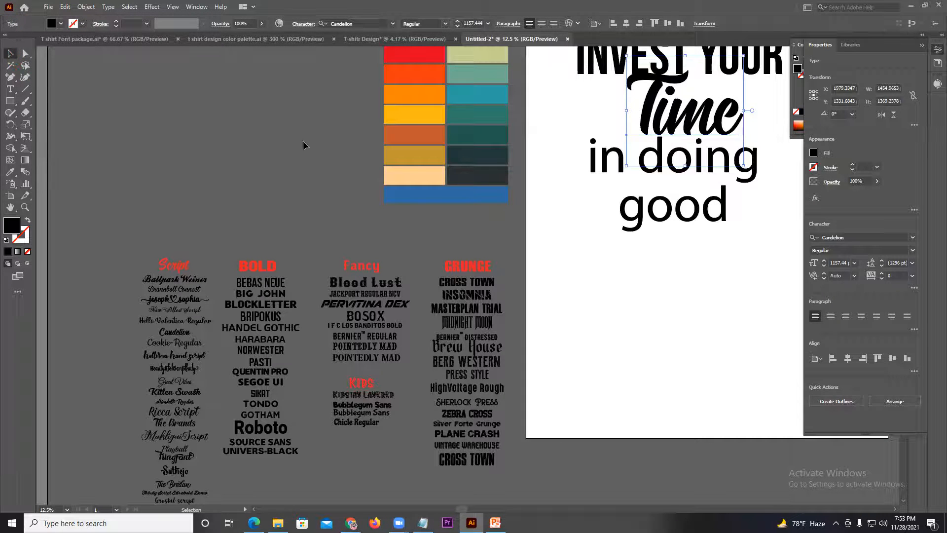
- Undo the Title Case change and move the lowercase script "time" below "good"
drag(696, 127, 654, 322)
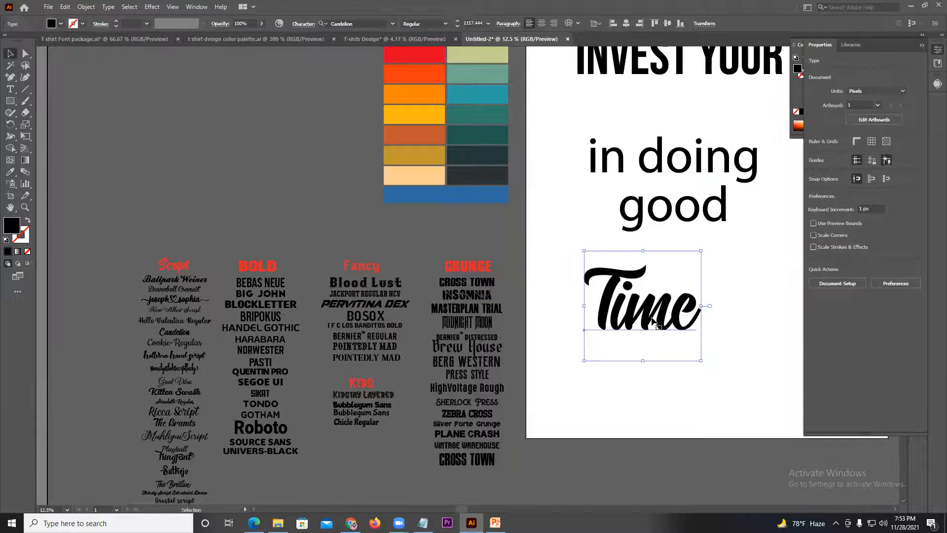
key(ctrl+z)
key(ctrl+z)
drag(645, 140, 663, 359)
- Step back through the recent edits to "time" and redo them to restore the enlarged script word below "good"
key(ctrl+z)
key(ctrl+z)
key(ctrl+z)
key(ctrl+z)
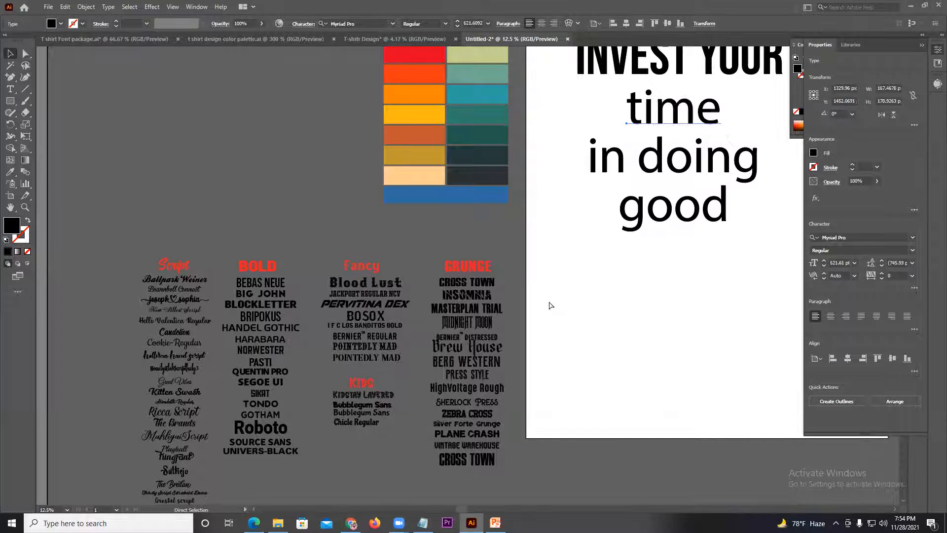
key(ctrl+z)
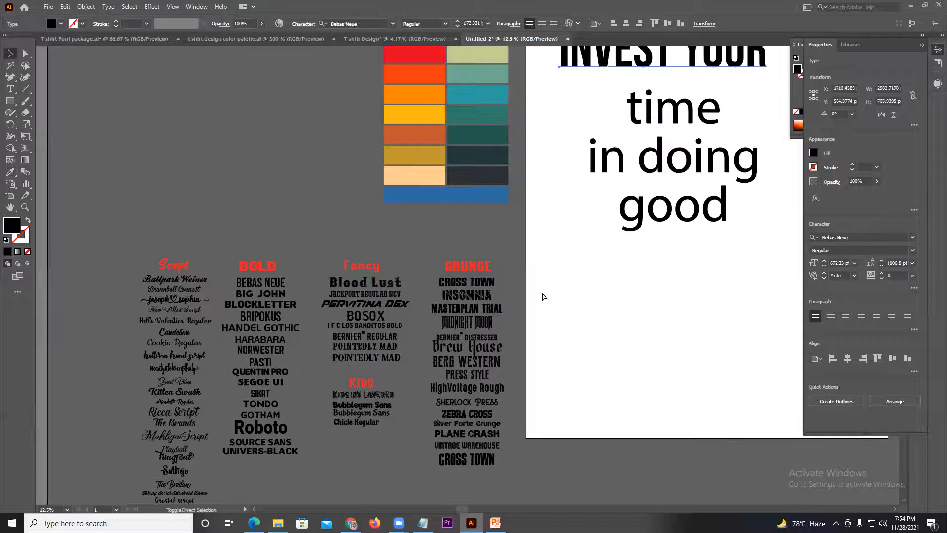
key(ctrl+shift+z)
key(ctrl+shift+z)
key(ctrl+shift+z)
key(ctrl+shift+z)
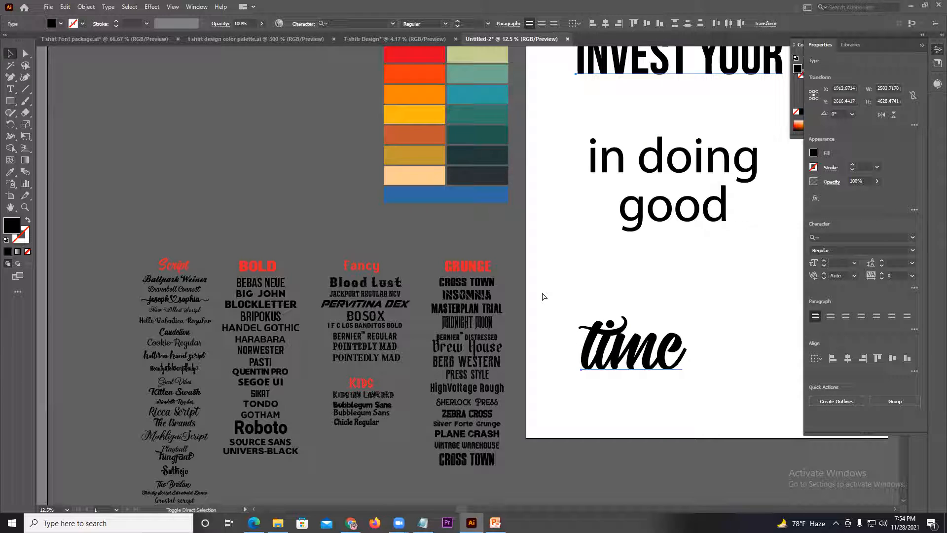
click(558, 341)
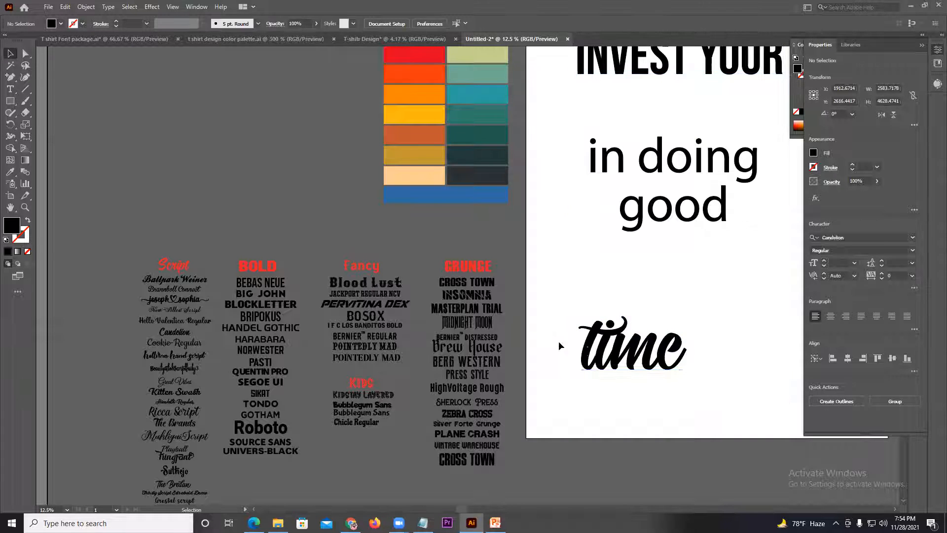
- Apply All Caps to only the first letter of the script word "time"
click(591, 352)
drag(592, 352, 530, 344)
double_click(557, 346)
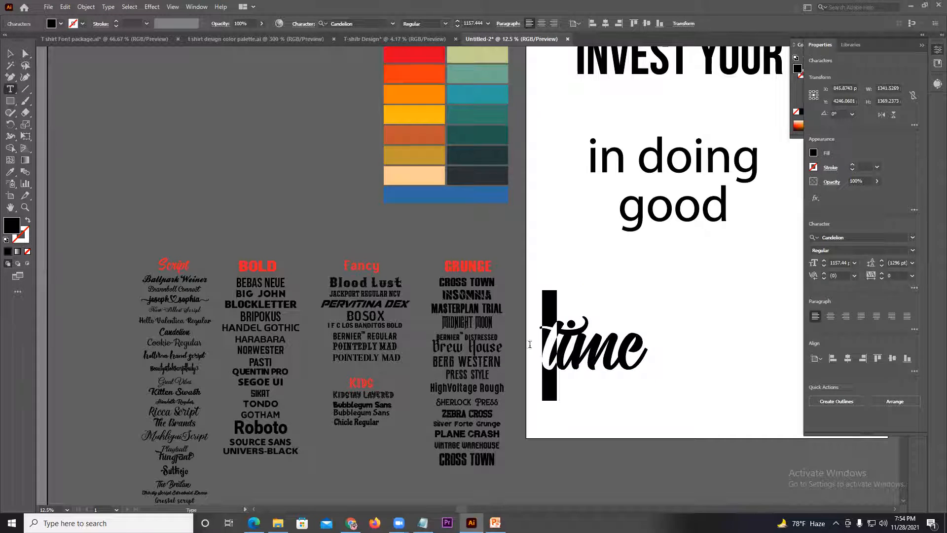
click(913, 288)
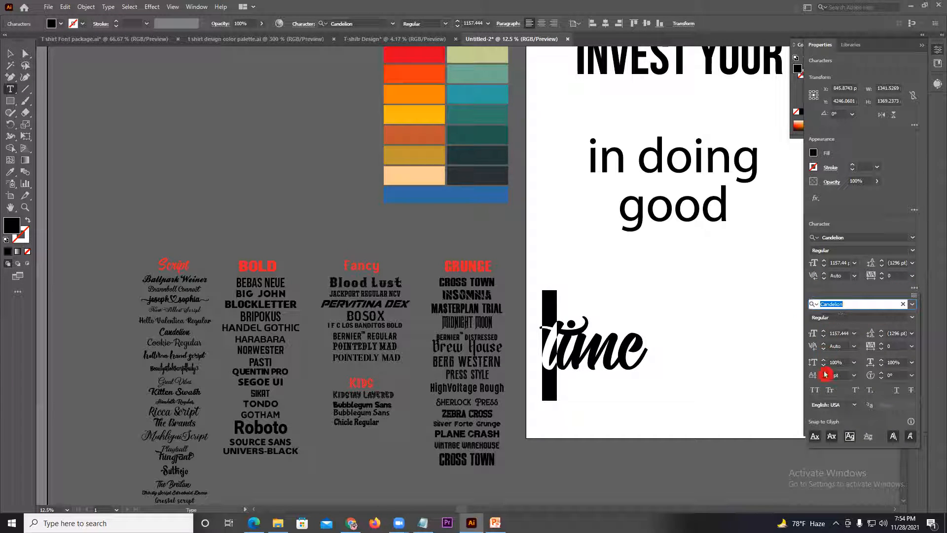
click(819, 390)
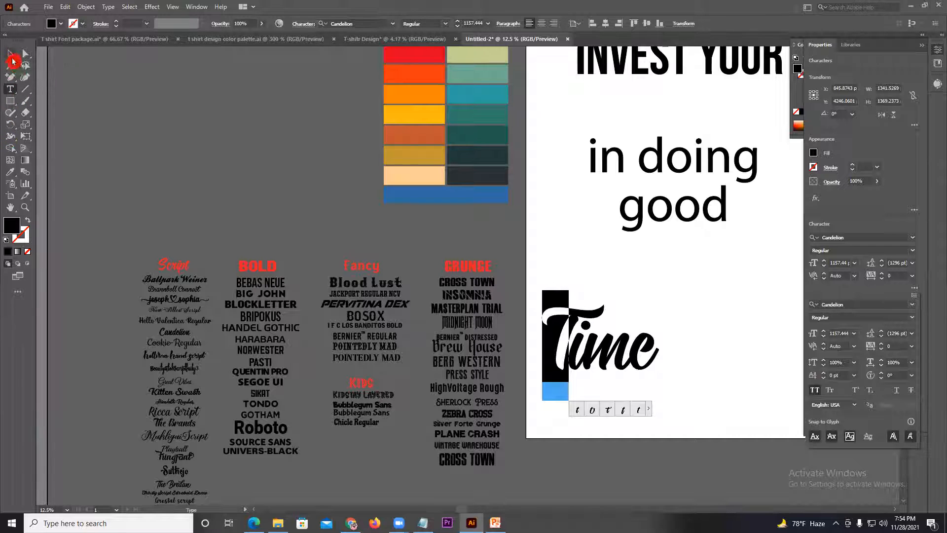
drag(211, 171, 385, 274)
click(12, 54)
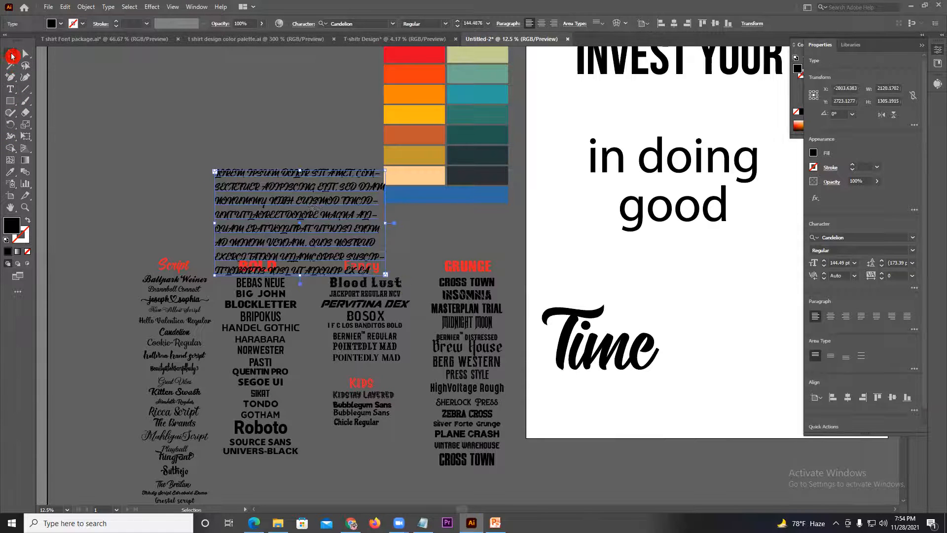
key(Delete)
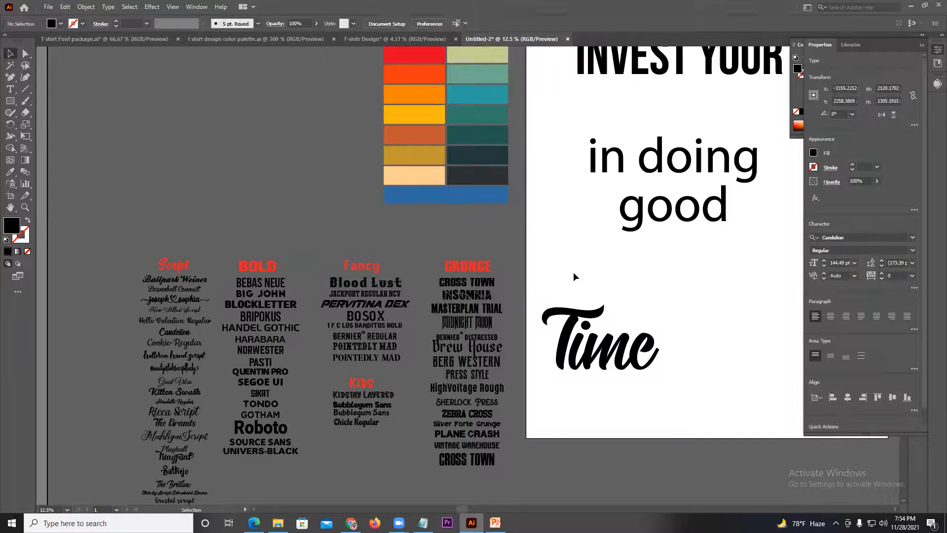
- Look through the Script font samples for alternative lettering styles for the word "Time"
click(620, 350)
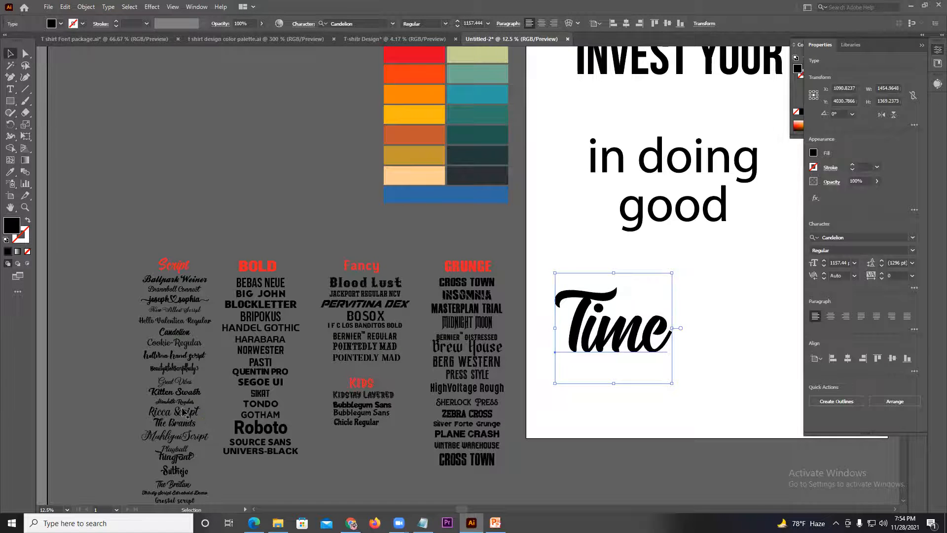
scroll(183, 402, up, 1)
drag(233, 393, 356, 391)
scroll(266, 266, up, 2)
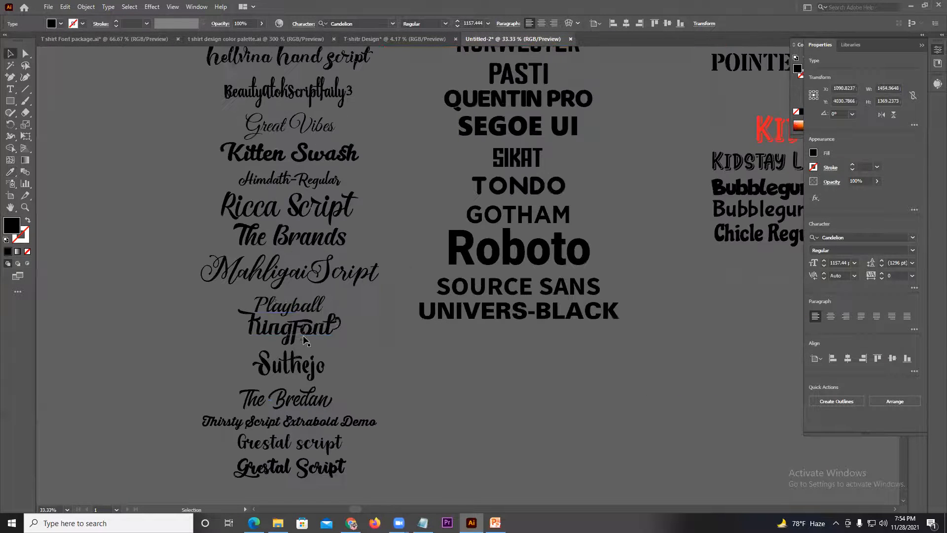
scroll(270, 242, up, 5)
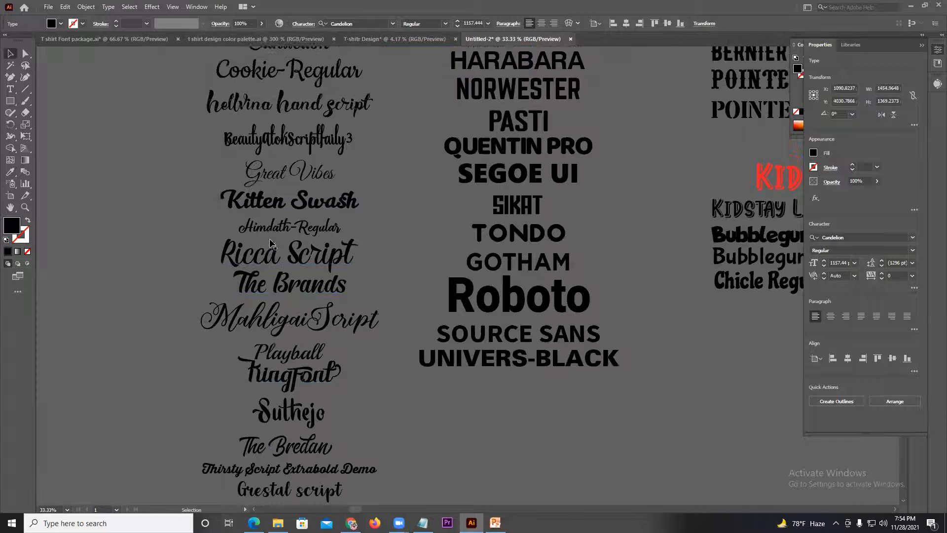
scroll(266, 222, up, 2)
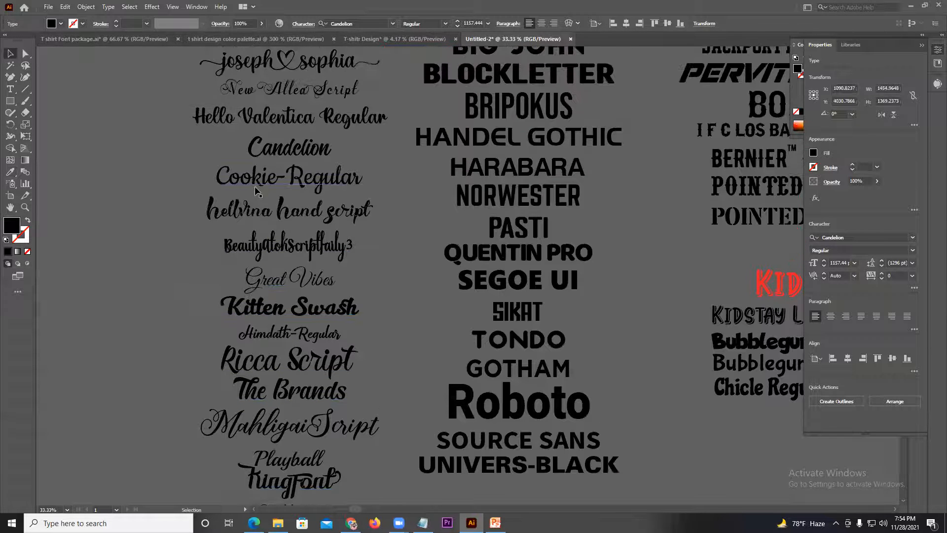
scroll(256, 190, down, 1)
scroll(256, 190, down, 1)
- Place "Time" beside the Script sample list and scale it down to about 972 px wide
drag(593, 213, 111, 188)
scroll(348, 168, up, 2)
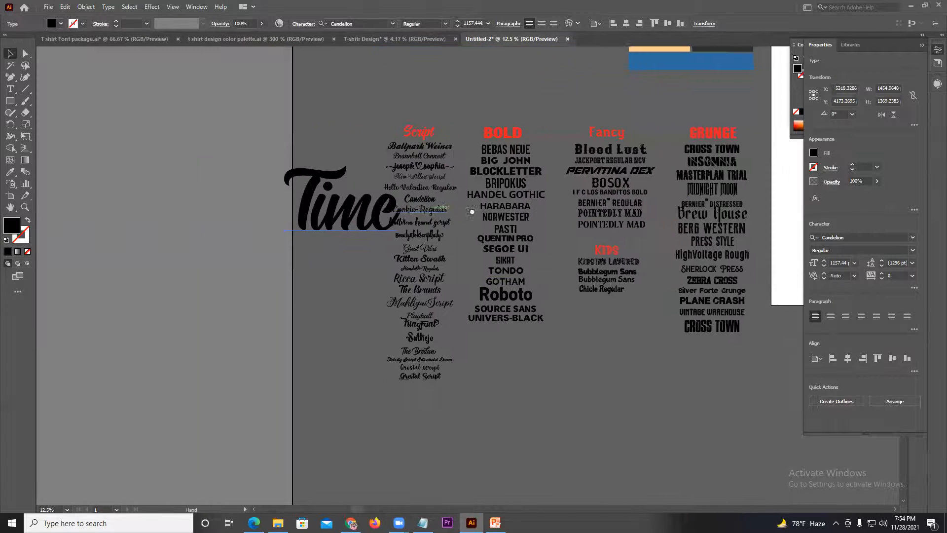
scroll(348, 168, left, 5)
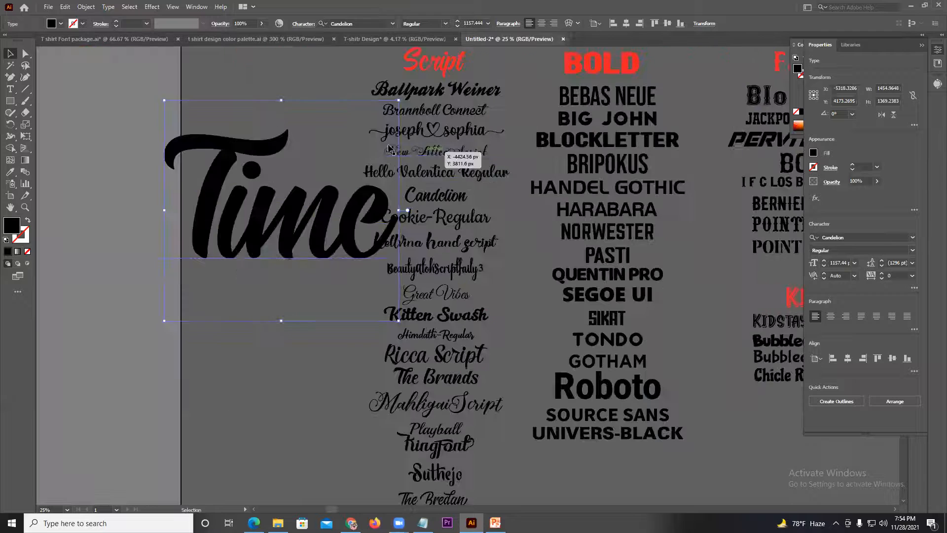
drag(390, 105, 320, 174)
drag(303, 258, 346, 219)
scroll(518, 346, up, 1)
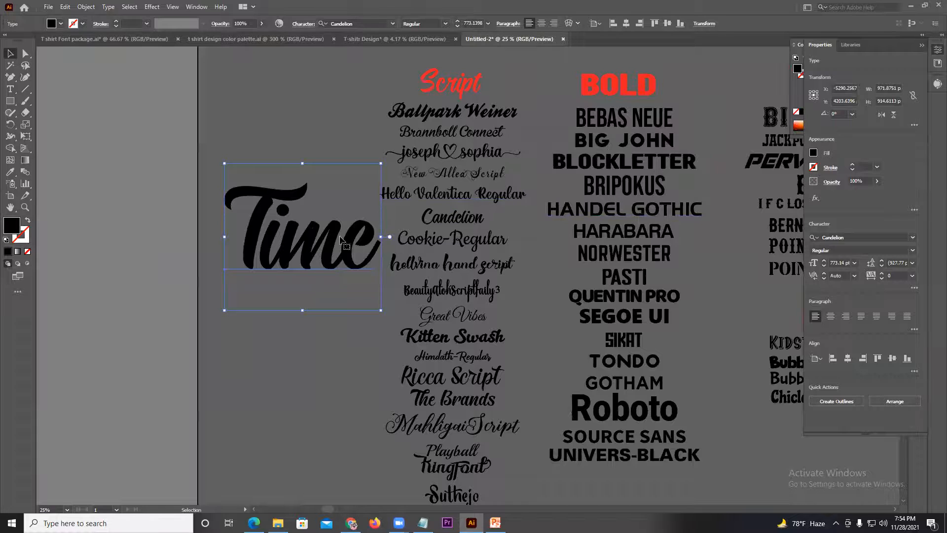
drag(340, 238, 329, 244)
- Try the Script samples on the word with the Eyedropper, from Ballpark Weiner down to Hello Valentica Regular
click(15, 173)
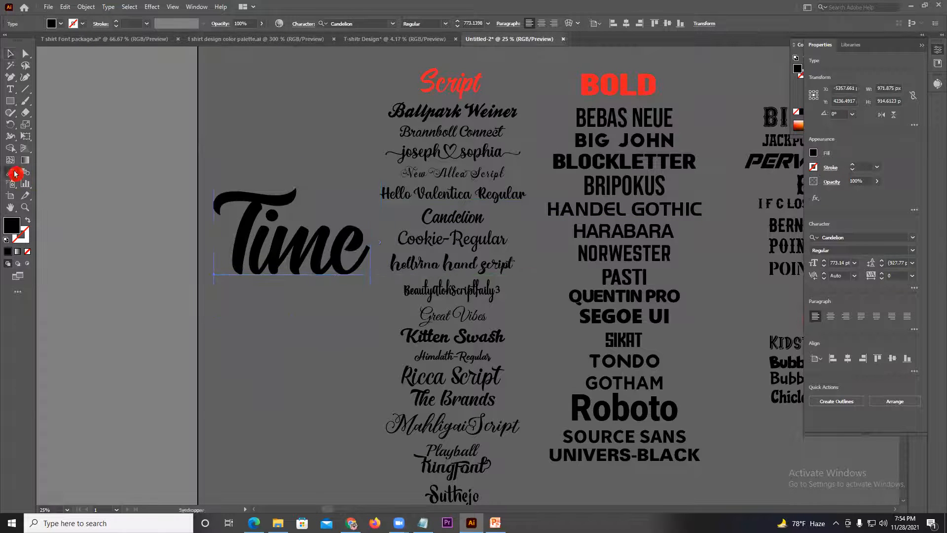
click(417, 106)
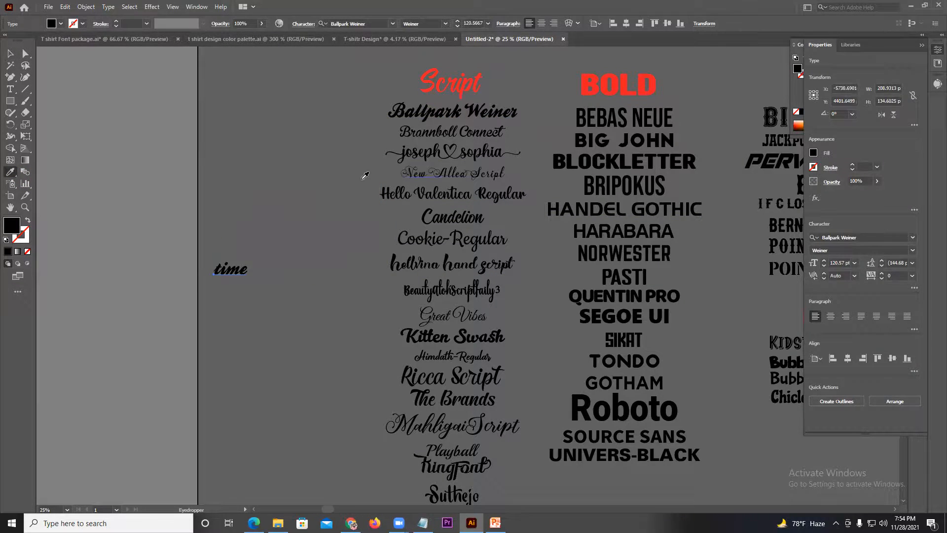
key(ctrl+equal)
key(ctrl+minus)
scroll(274, 271, left, 5)
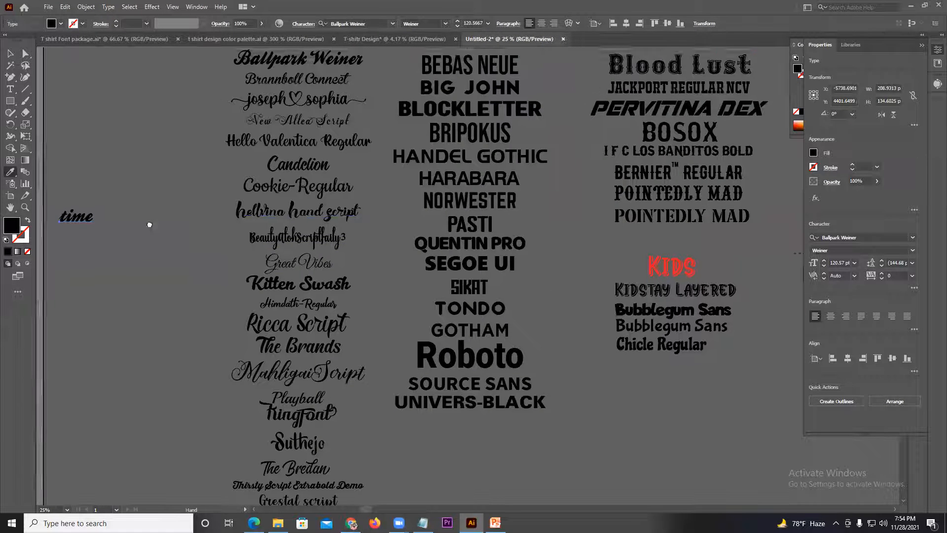
click(444, 134)
click(436, 152)
click(431, 173)
click(430, 195)
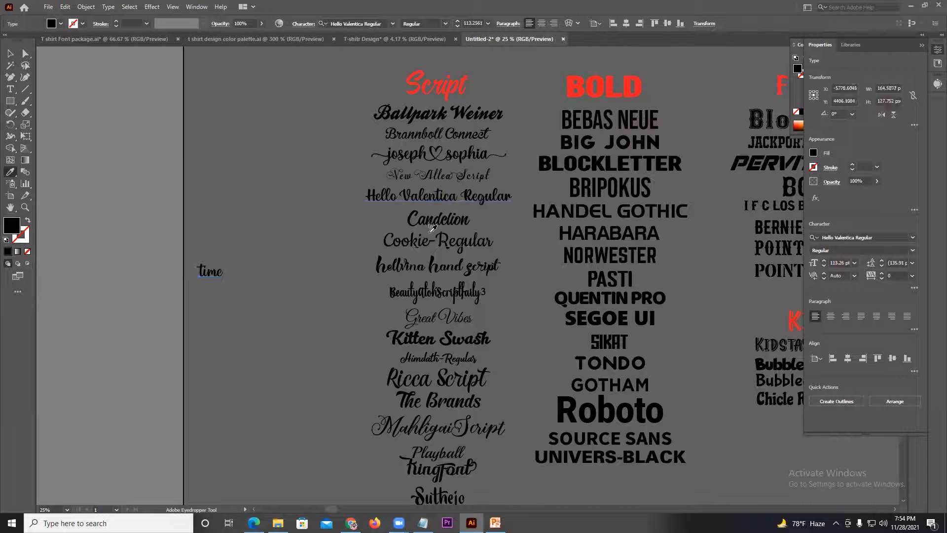
- Try the remaining samples on the word from Candelion through Kitten Swash, apply Ricca Script, and return to the artboard
click(431, 225)
click(433, 241)
click(436, 267)
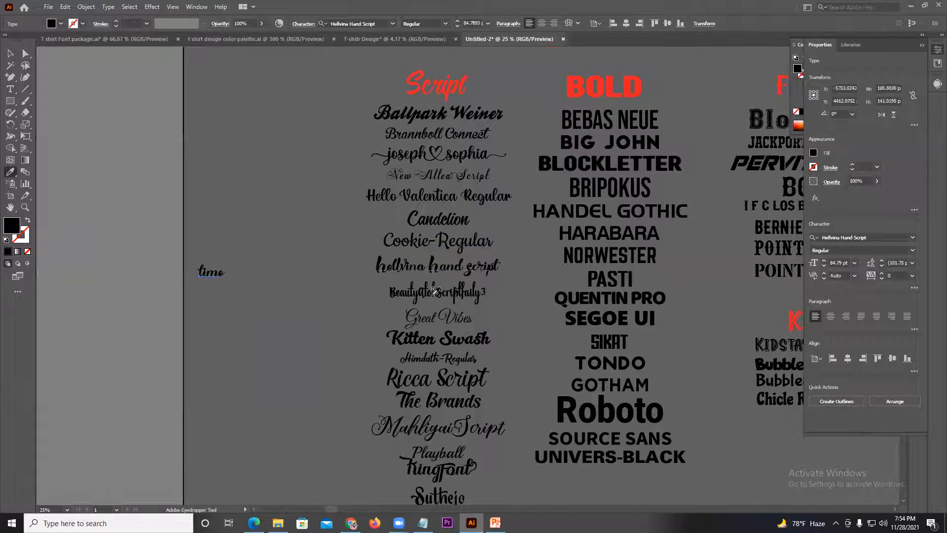
click(443, 293)
click(430, 321)
click(436, 339)
click(436, 375)
click(8, 50)
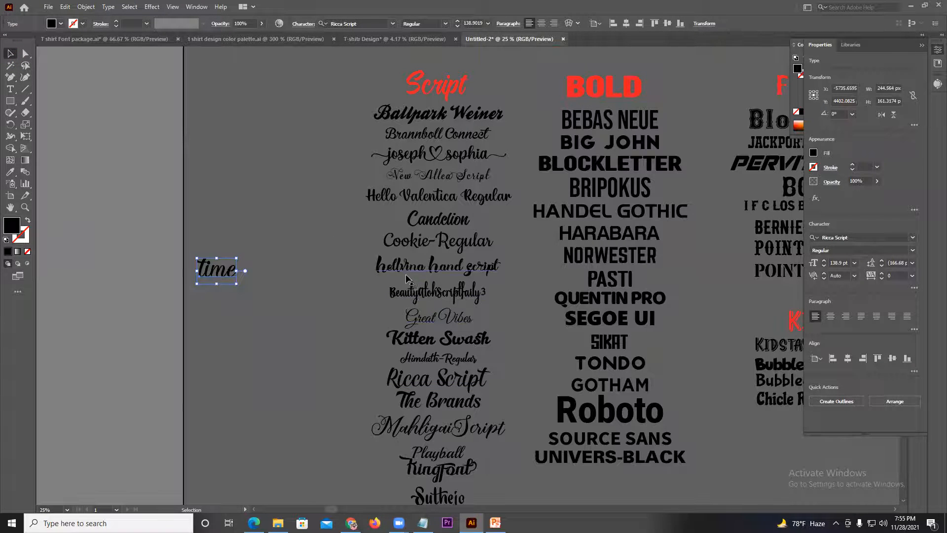
drag(217, 269, 424, 270)
key(ctrl+minus)
key(ctrl+minus)
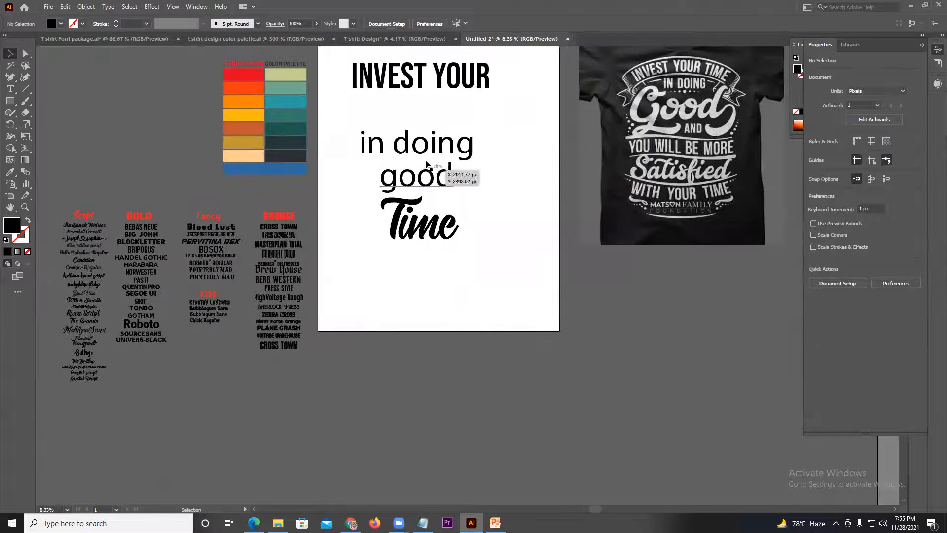
- Move "Time" directly beneath "INVEST YOUR" and shift "in doing" down below it to follow the reading order
scroll(439, 217, up, 2)
drag(450, 275, 454, 172)
scroll(498, 187, left, 2)
drag(491, 199, 496, 215)
mouse_move(519, 206)
mouse_down()
mouse_move(543, 211)
mouse_move(524, 208)
mouse_up()
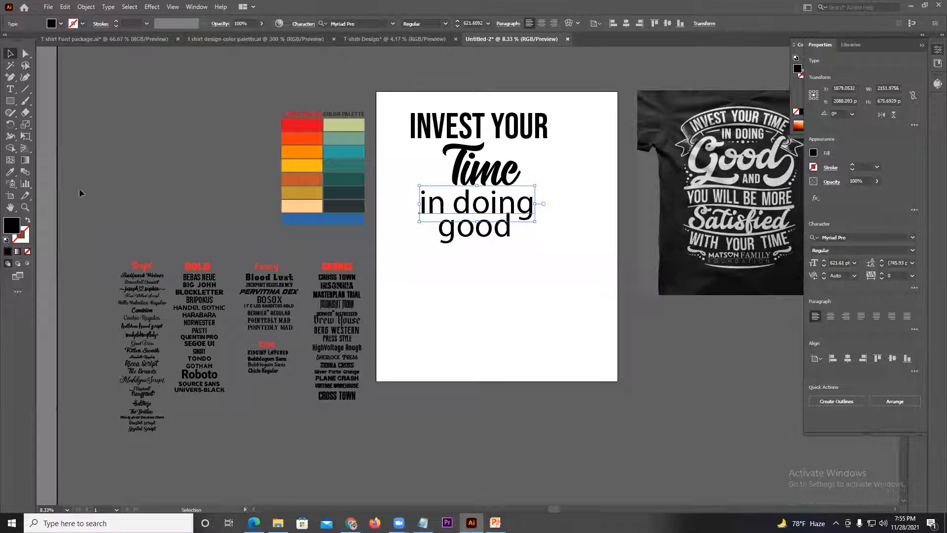
- Use the Eyedropper to give "in doing" the Bebas Neue style of "INVEST YOUR" and "good" the Candelion style of "Time"
click(10, 171)
click(530, 121)
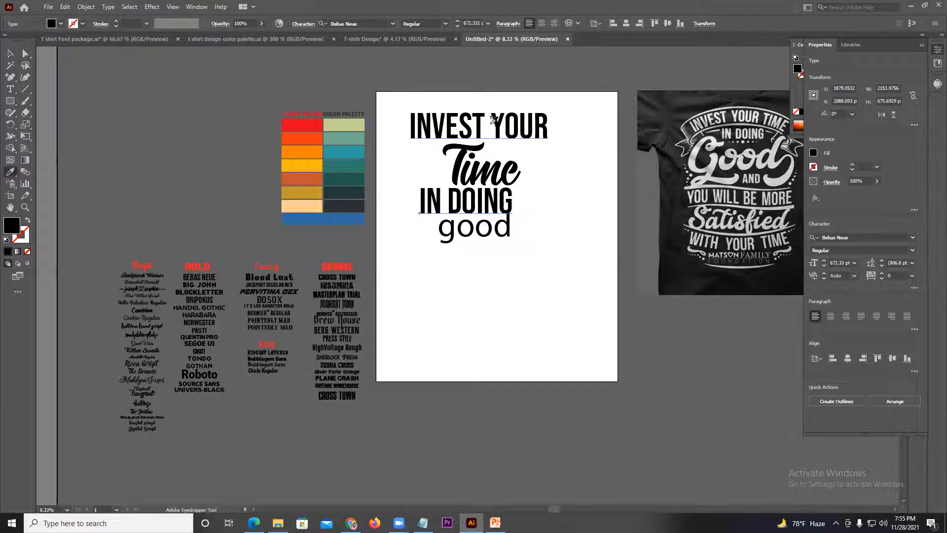
click(8, 57)
click(473, 228)
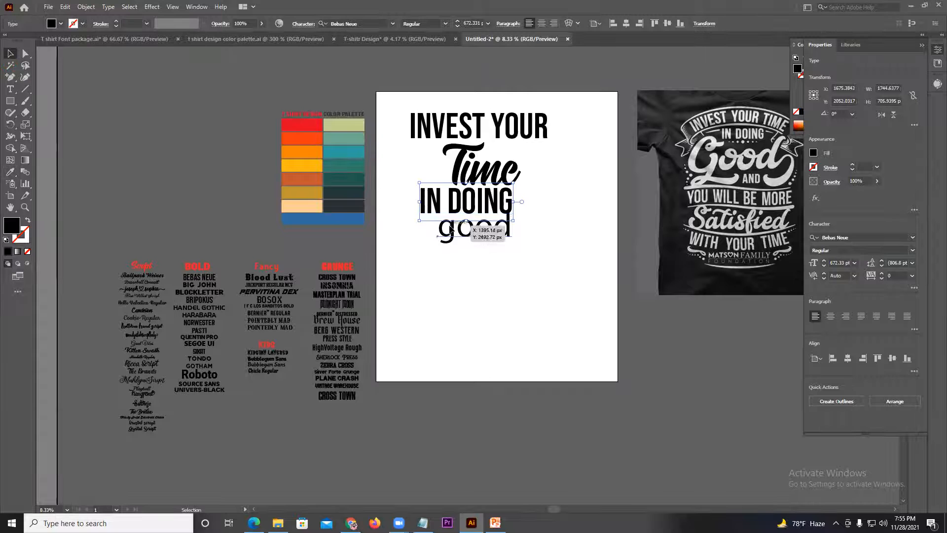
click(12, 176)
click(488, 165)
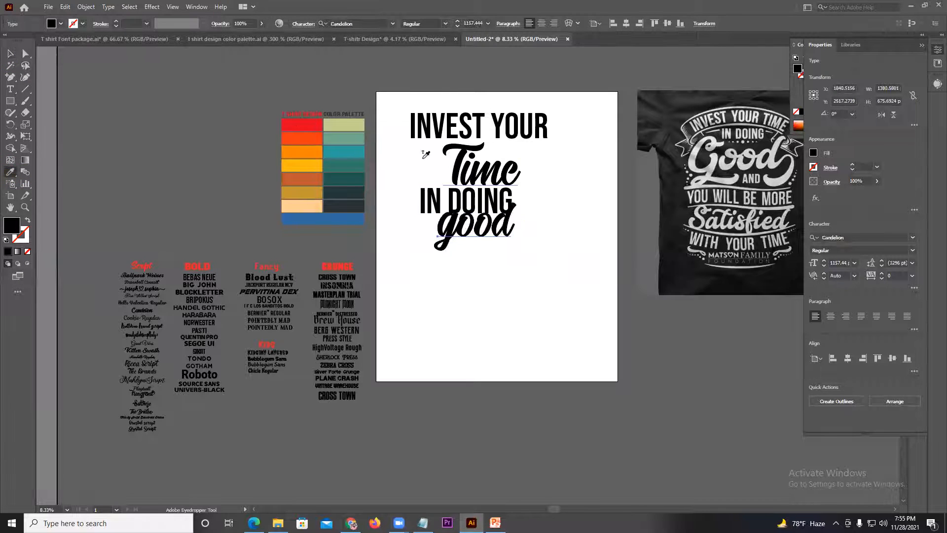
- Move "good" clear of "IN DOING" and apply All Caps to its first letter
click(11, 53)
drag(468, 235, 441, 258)
click(461, 256)
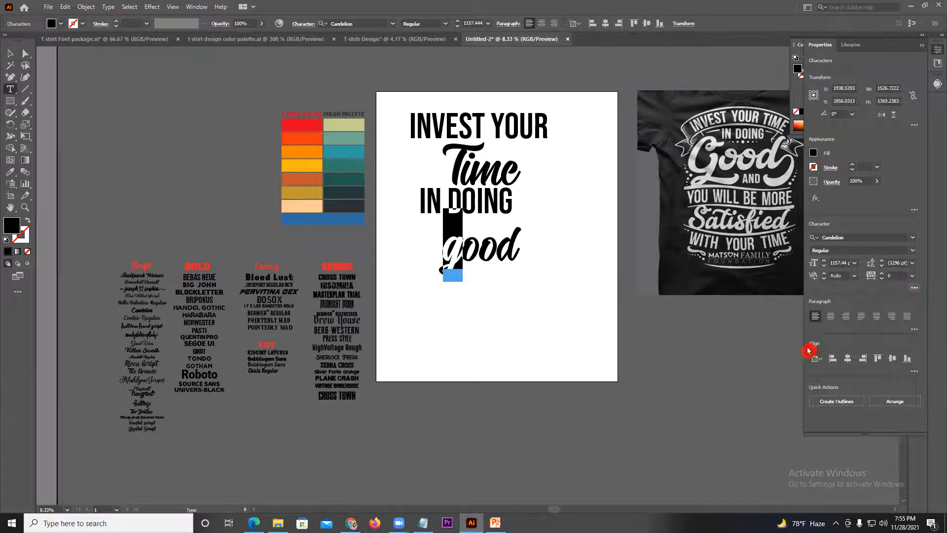
click(914, 287)
click(815, 390)
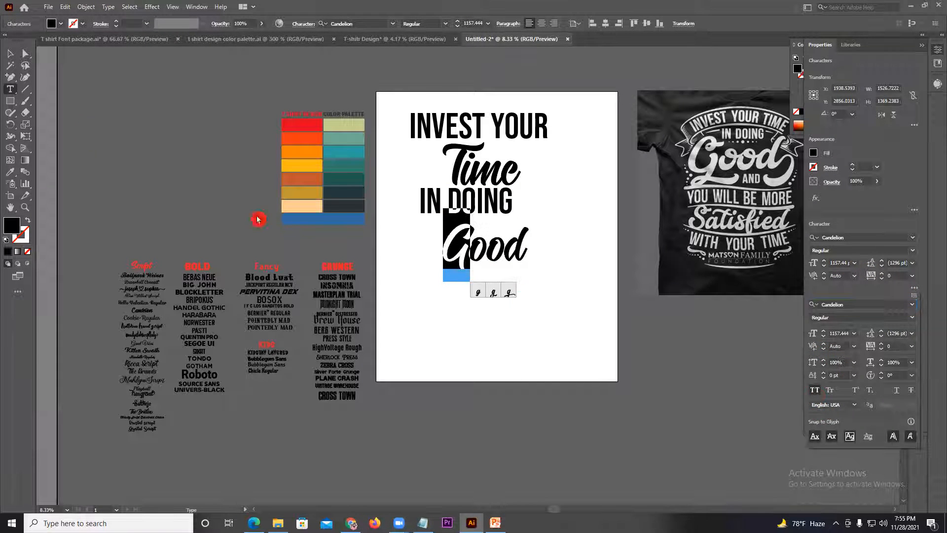
click(8, 57)
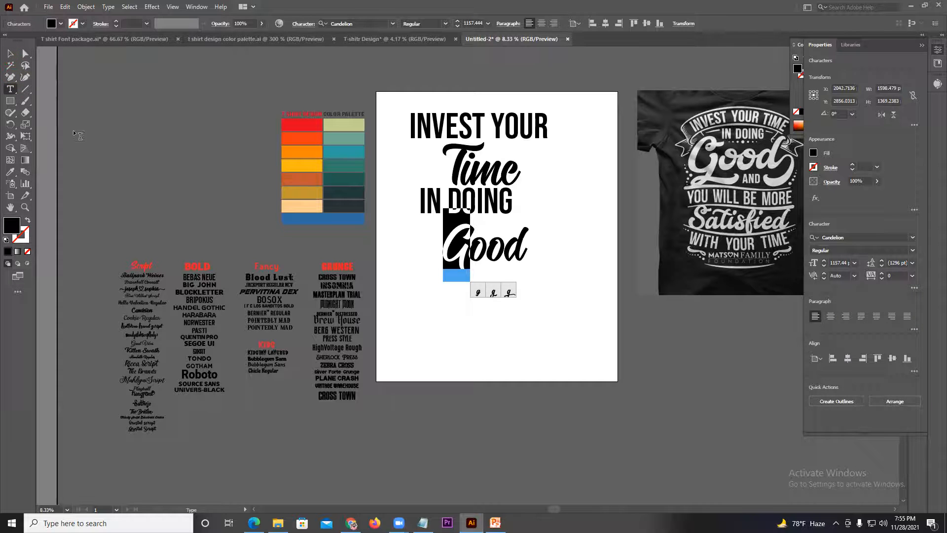
key(ctrl+shift+a)
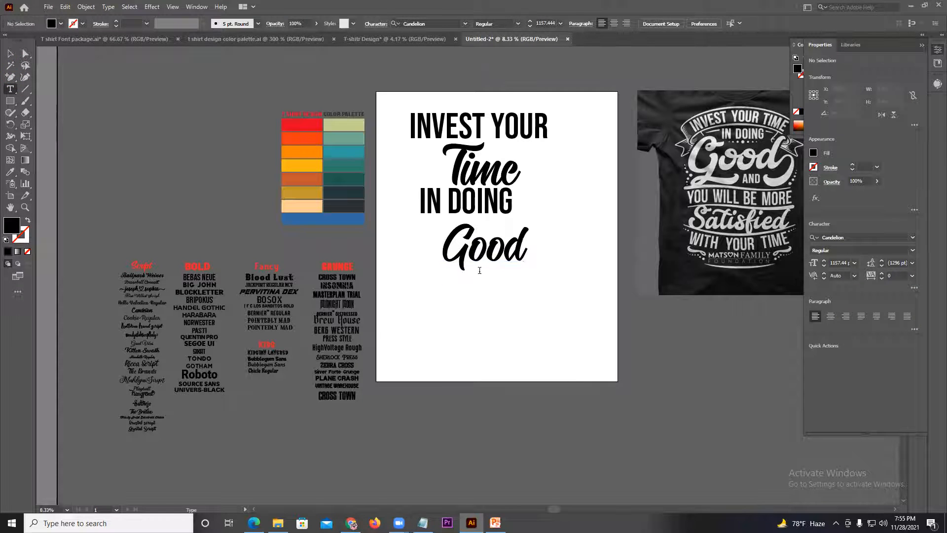
click(487, 247)
click(16, 58)
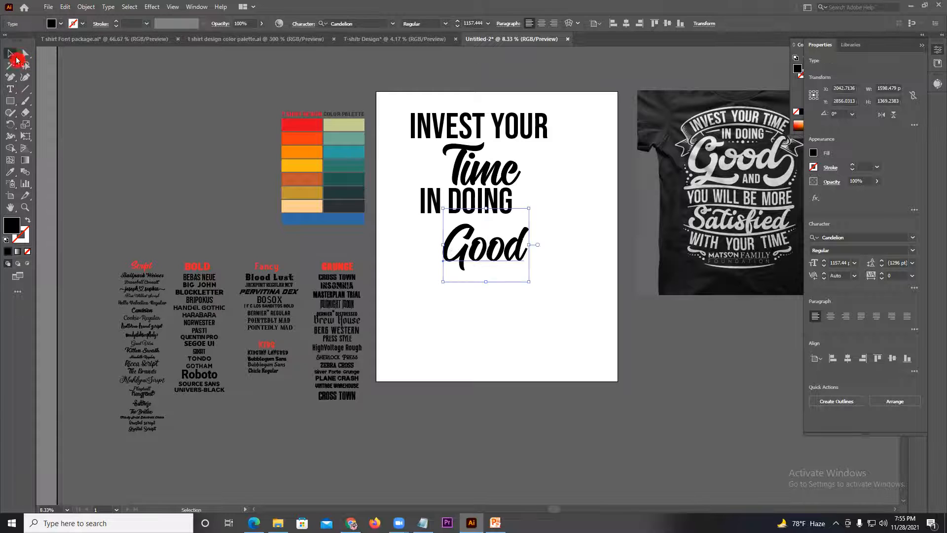
drag(479, 246, 465, 256)
- Try the Suthejo and Ricca Script samples on the word "Good" with the Eyedropper
scroll(360, 316, up, 1)
drag(490, 313, 529, 287)
click(11, 177)
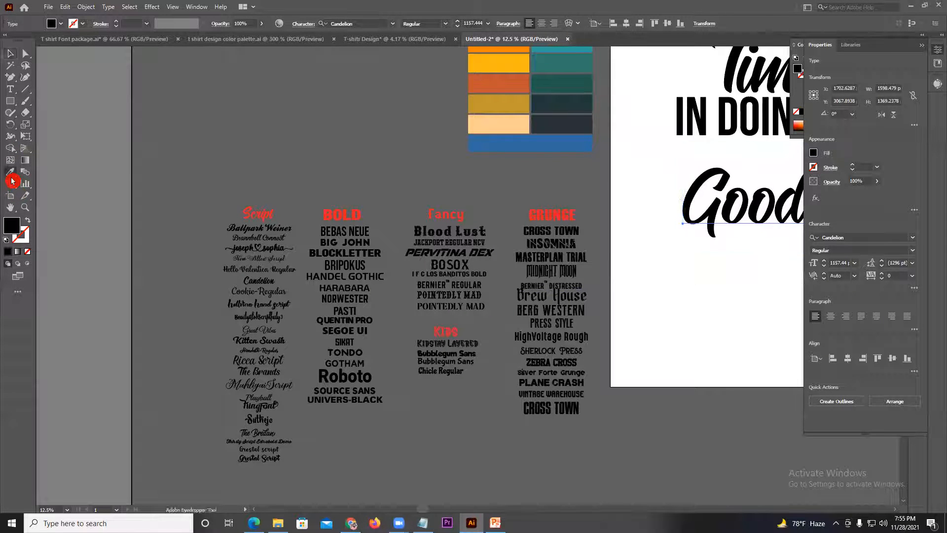
click(255, 415)
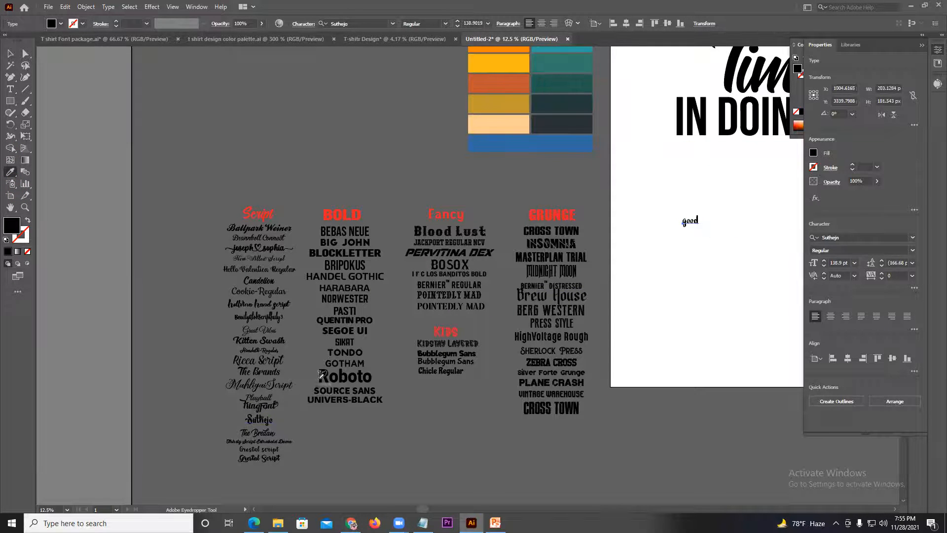
click(259, 360)
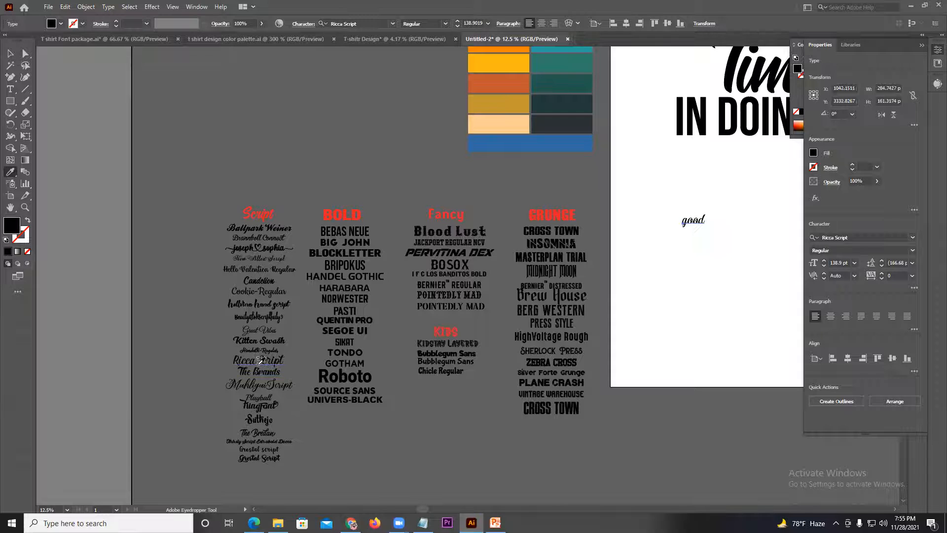
- Retype the word "good" as "Good" with a capital G
click(10, 53)
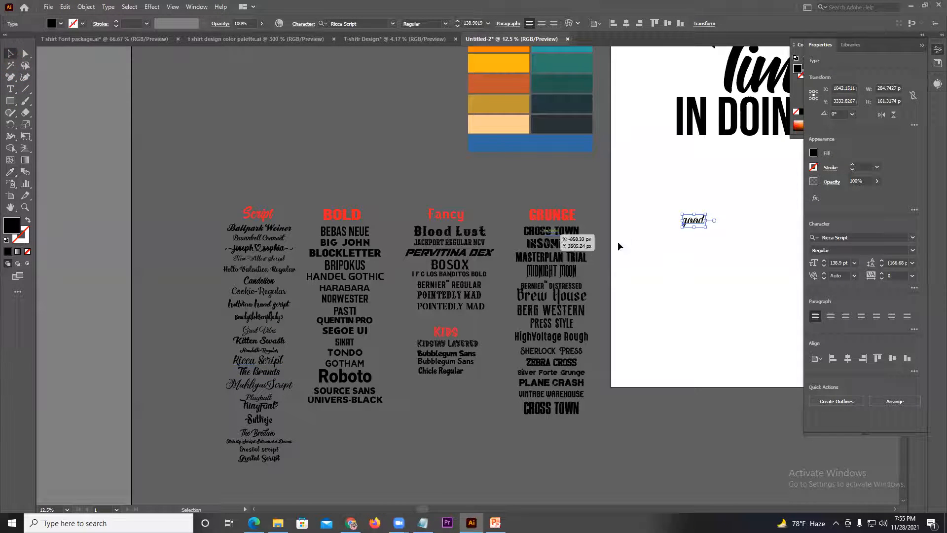
click(687, 246)
click(695, 225)
double_click(694, 223)
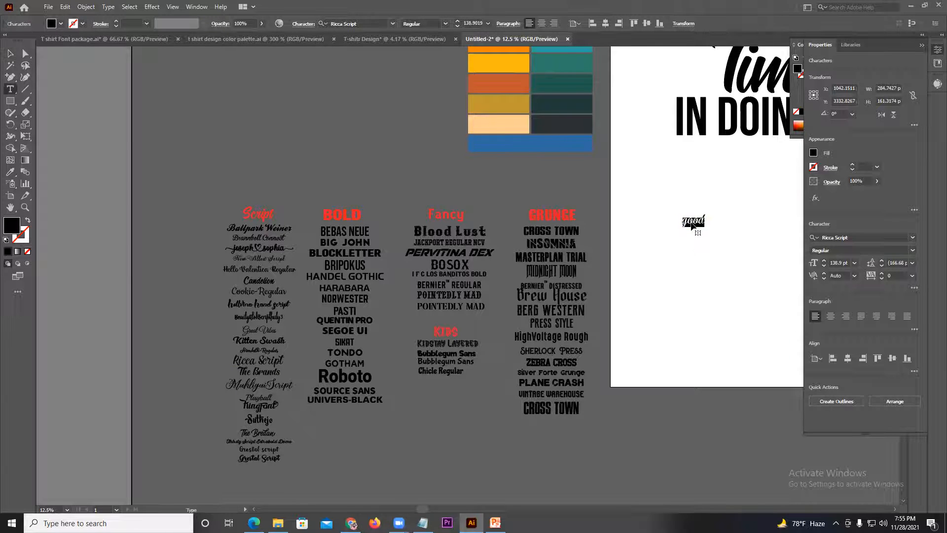
text(Goo)
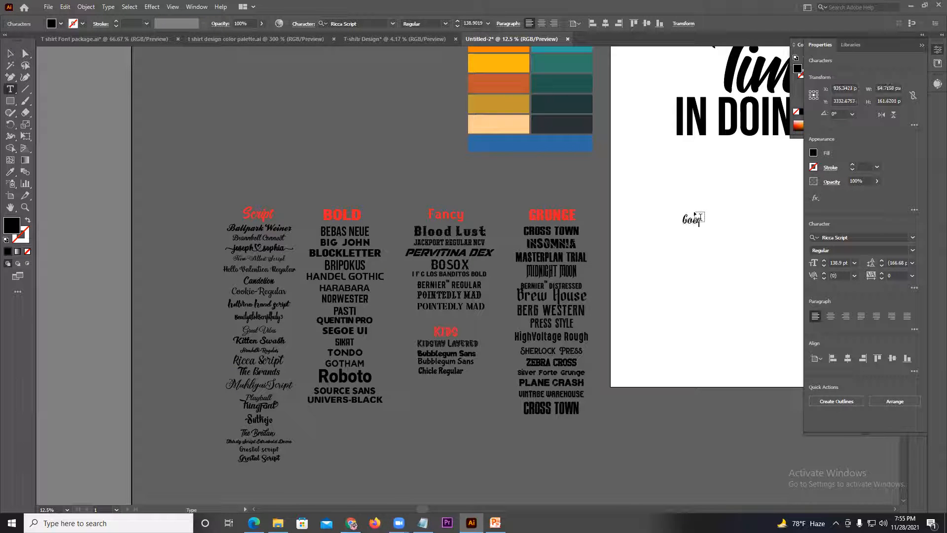
click(7, 62)
click(11, 51)
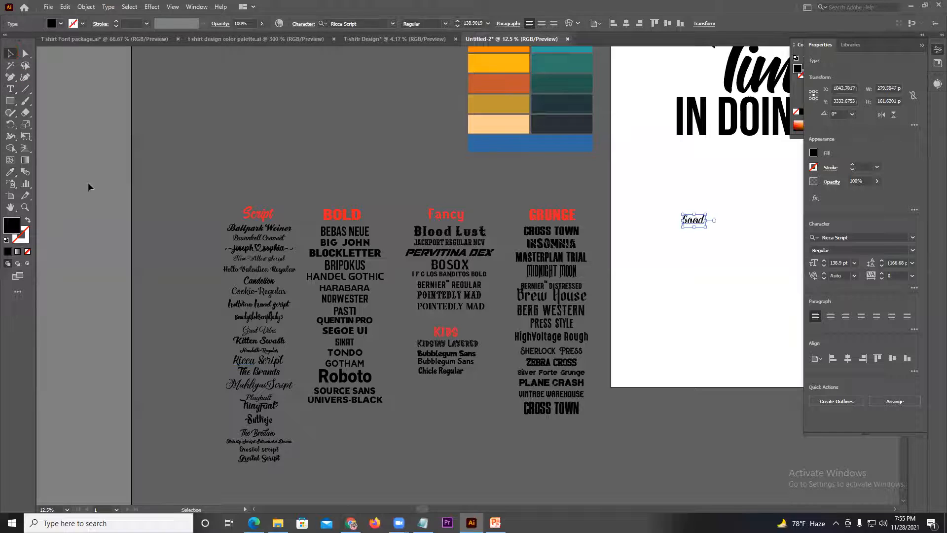
- Try several Script samples on "Good" with the Eyedropper, from Ballpark Weiner down to Kitten Swash
click(7, 179)
click(257, 223)
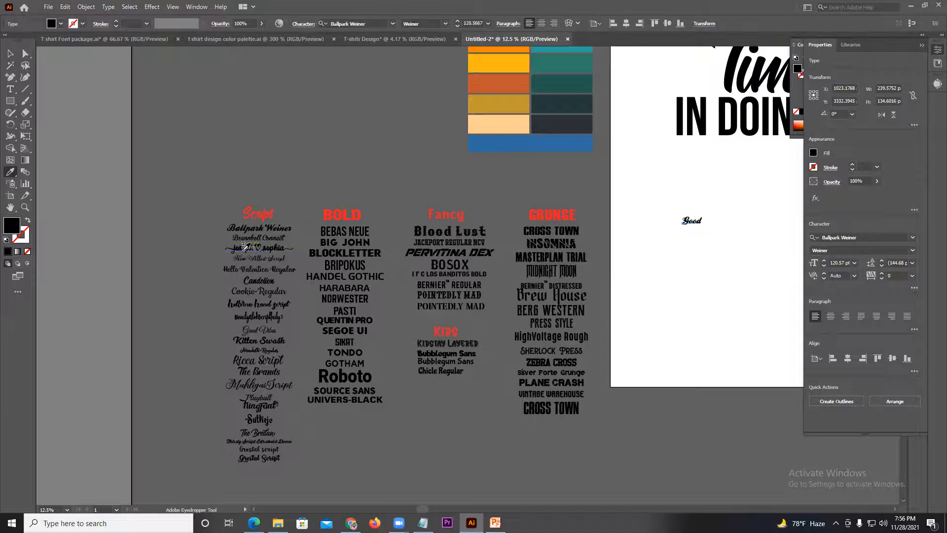
click(257, 247)
click(265, 281)
click(256, 303)
click(250, 340)
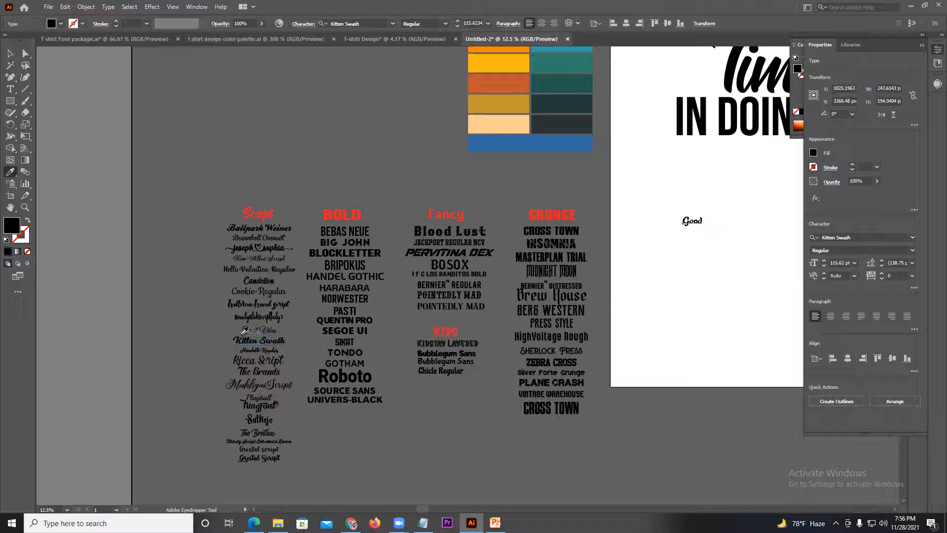
- Enlarge the Kitten Swash "Good" to about 1485 px wide and position it beneath "IN DOING"
click(10, 53)
click(699, 246)
click(700, 222)
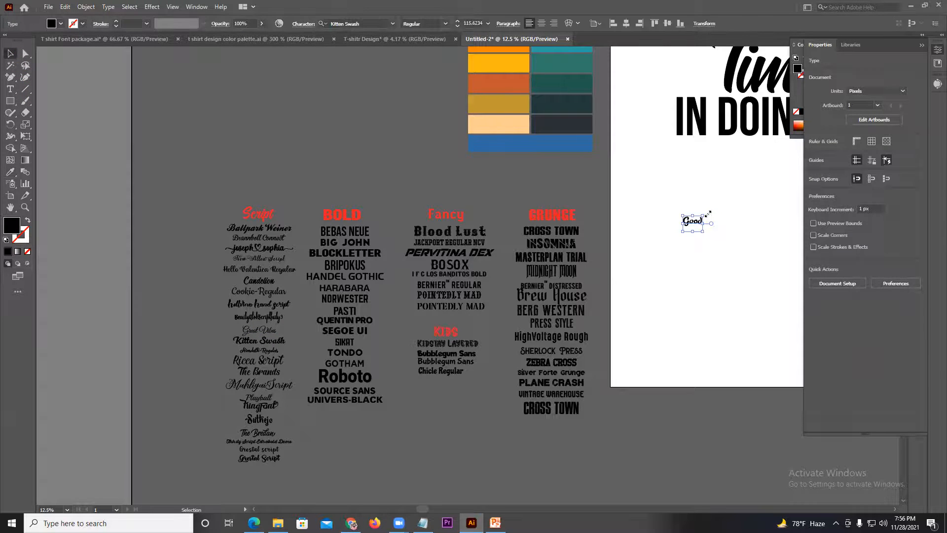
drag(700, 222, 666, 182)
scroll(748, 239, up, 2)
scroll(748, 239, left, 4)
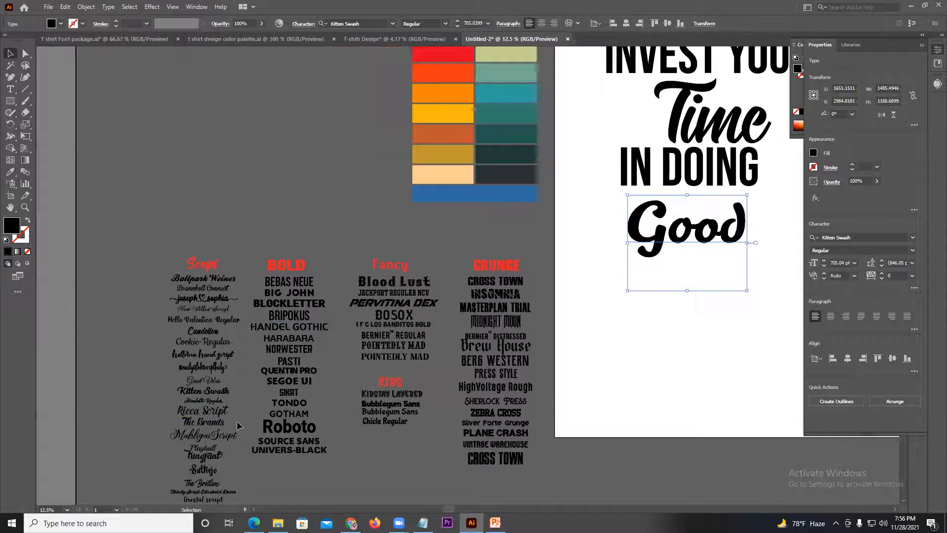
- Try further Script samples on "Good", including Cookie-Regular, and apply The Brands
click(10, 172)
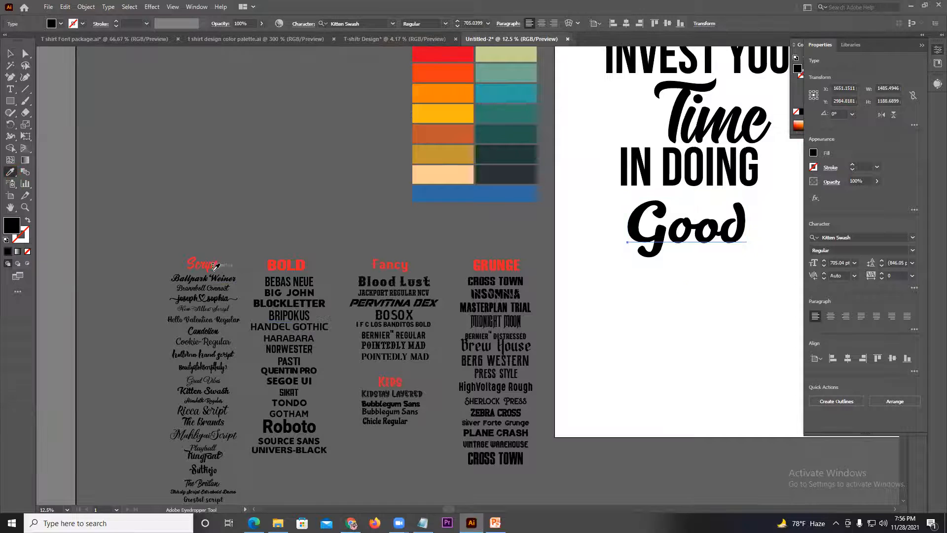
click(212, 294)
click(212, 277)
click(206, 290)
click(202, 339)
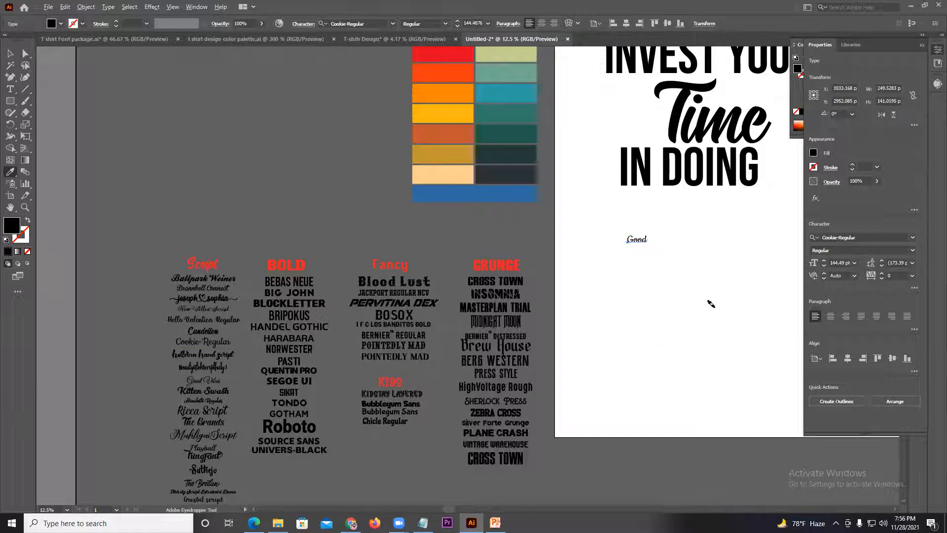
scroll(693, 276, up, 2)
scroll(578, 259, down, 2)
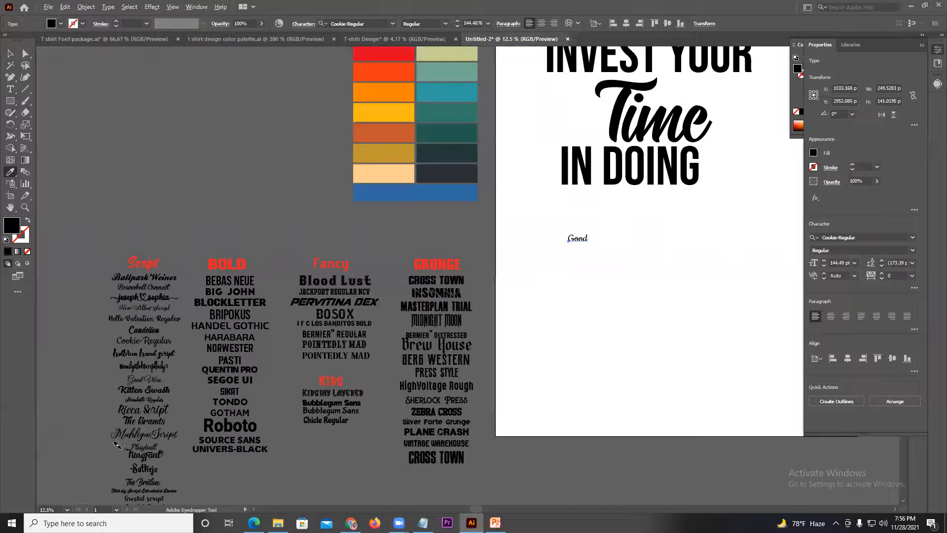
scroll(123, 443, up, 2)
drag(141, 427, 216, 317)
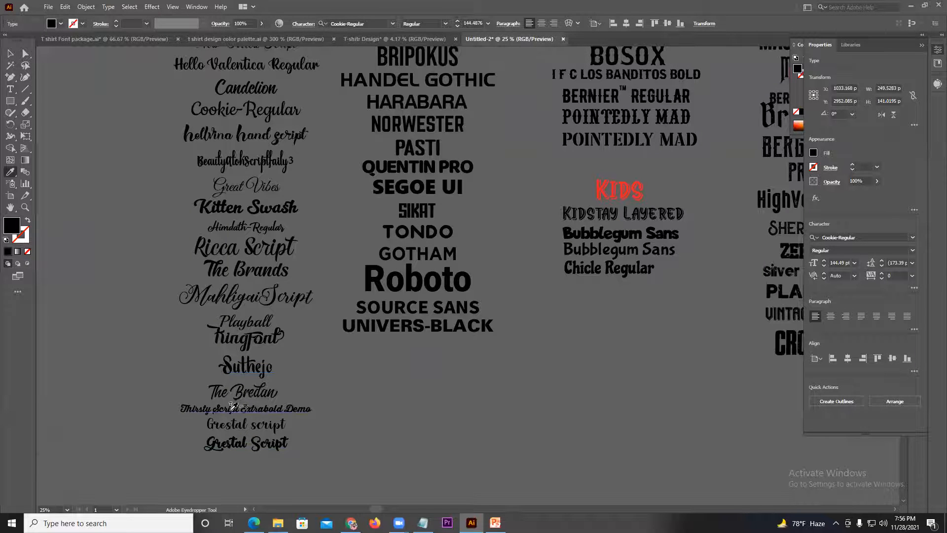
click(239, 270)
- Enlarge "Good" to about 971 pt and position it beneath "IN DOING"
scroll(235, 270, down, 2)
scroll(583, 92, up, 3)
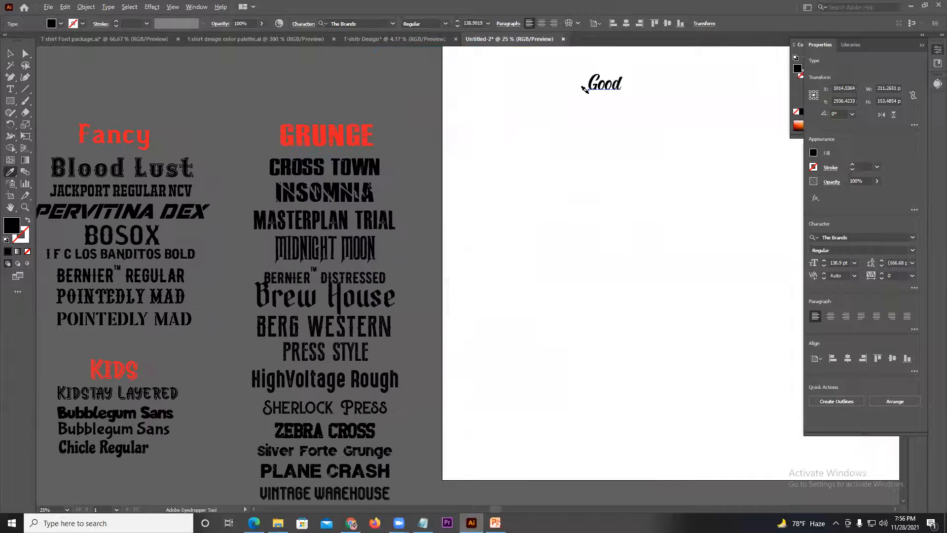
scroll(616, 79, up, 2)
click(10, 53)
scroll(445, 232, down, 3)
drag(410, 300, 513, 243)
drag(512, 279, 536, 295)
mouse_move(544, 250)
mouse_down()
mouse_move(600, 236)
mouse_move(570, 232)
mouse_move(561, 250)
mouse_up()
- Copy The Brands style from "Good" onto the word "Time" and retype its first letter as a capital T
click(501, 171)
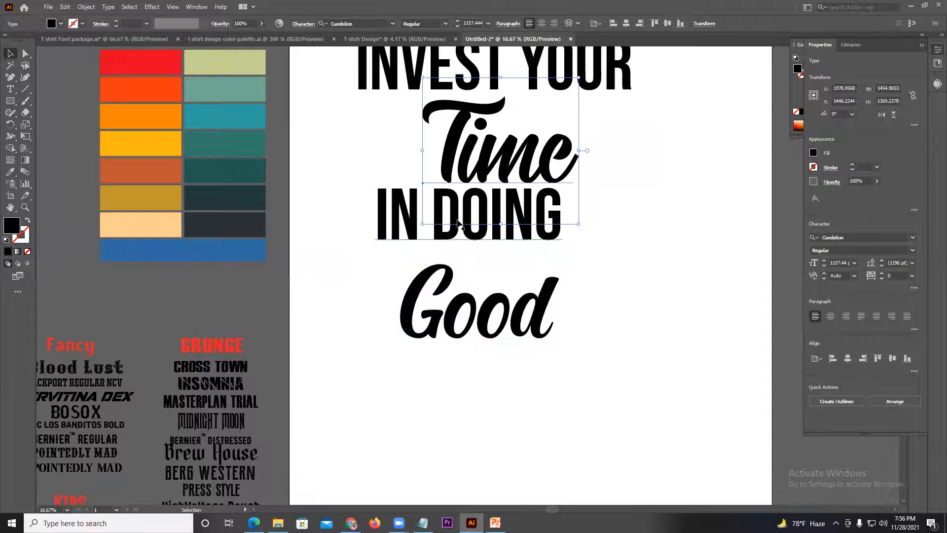
key(i)
click(462, 318)
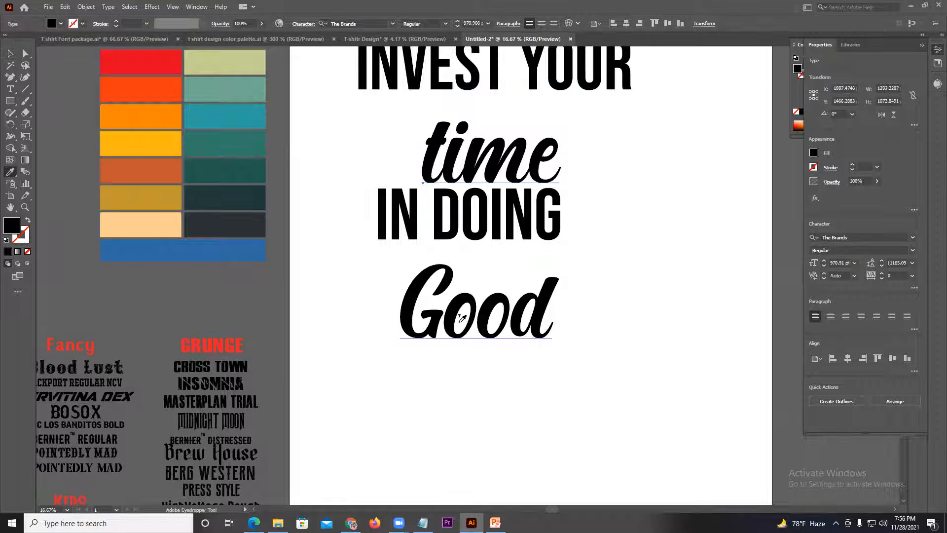
click(8, 91)
drag(446, 150, 389, 149)
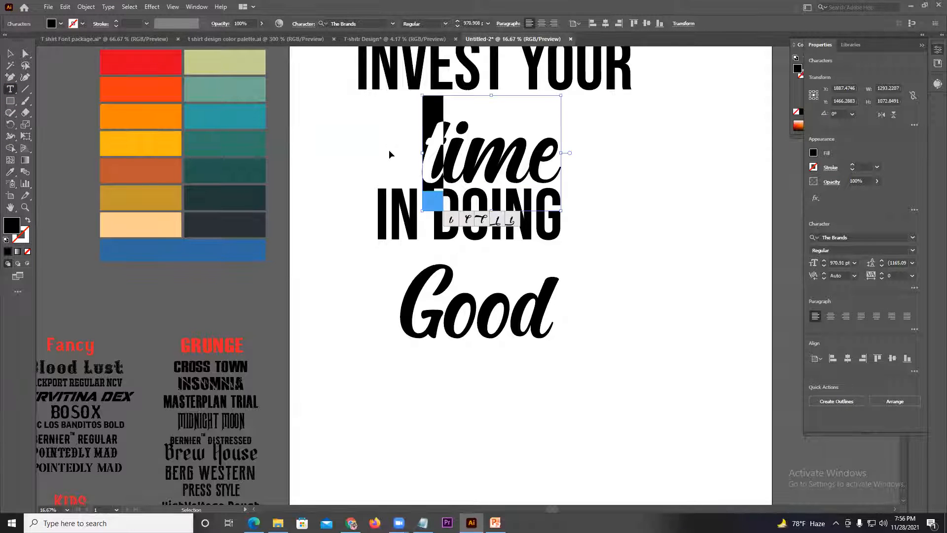
text(T)
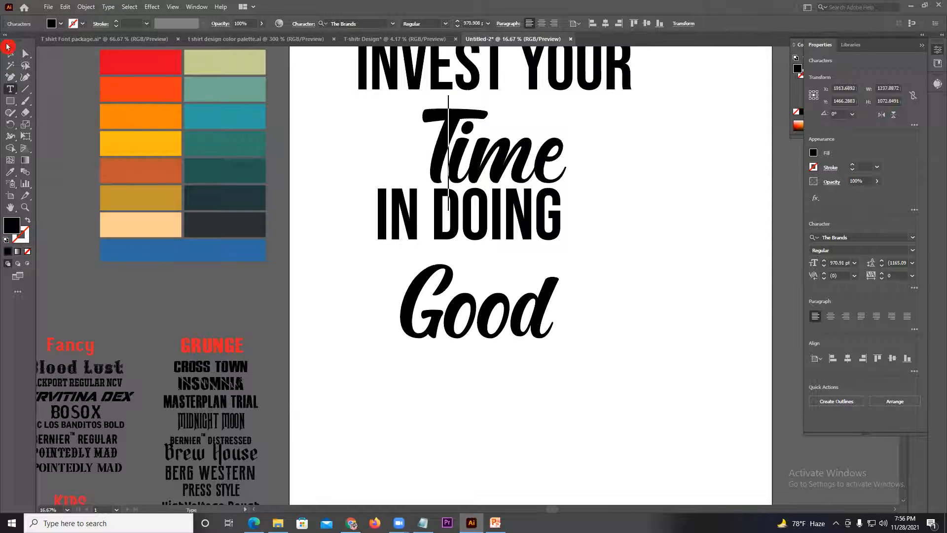
- Shift the words "Time" and "Good" to the left within the stacked text layout
click(10, 53)
click(465, 209)
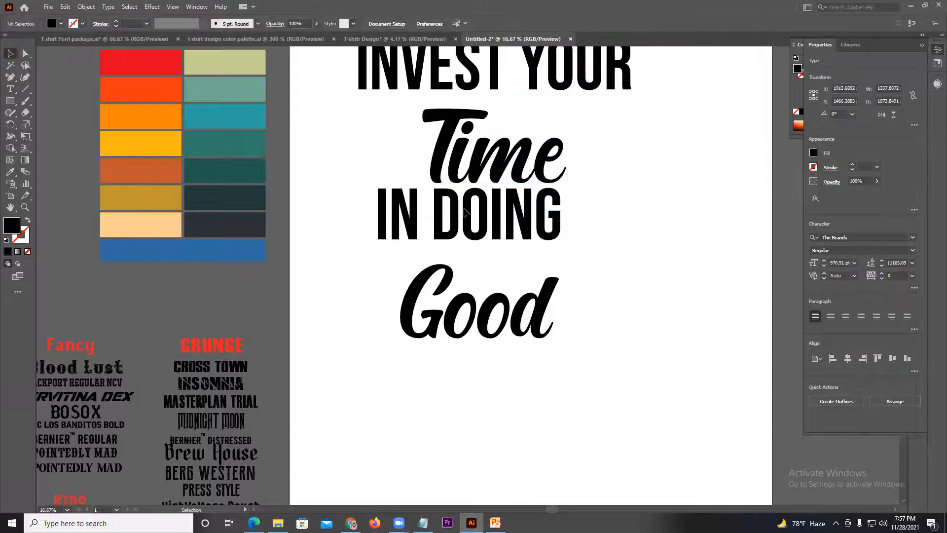
scroll(465, 212, down, 2)
drag(563, 218, 587, 238)
scroll(492, 233, up, 1)
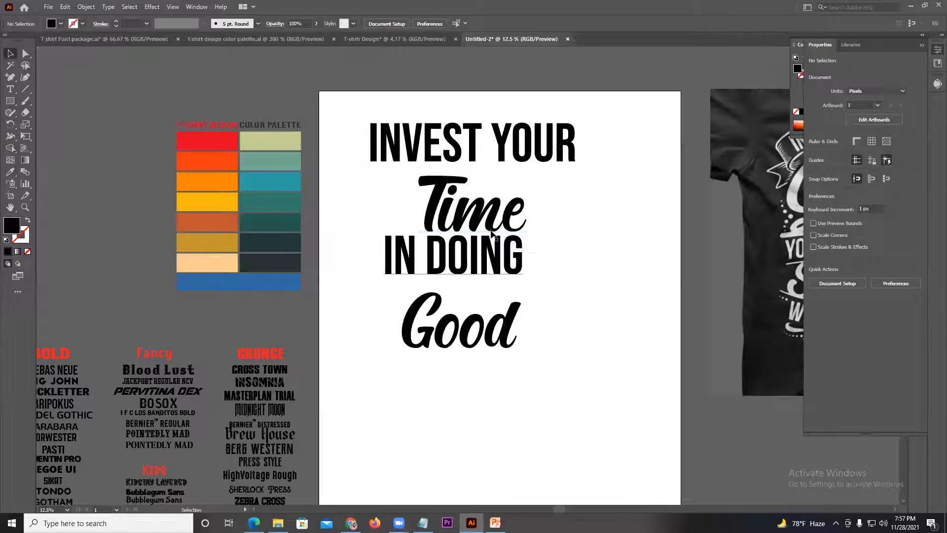
drag(492, 233, 472, 233)
drag(505, 340, 475, 336)
- Reduce the height of "INVEST YOUR" and "IN DOING" together to a font size of about 561 pt
click(468, 242)
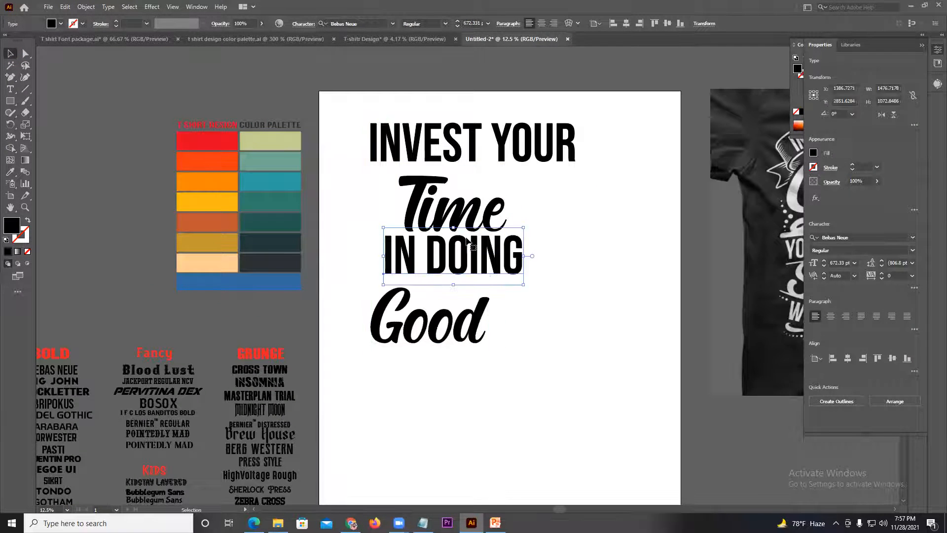
shift+click(469, 143)
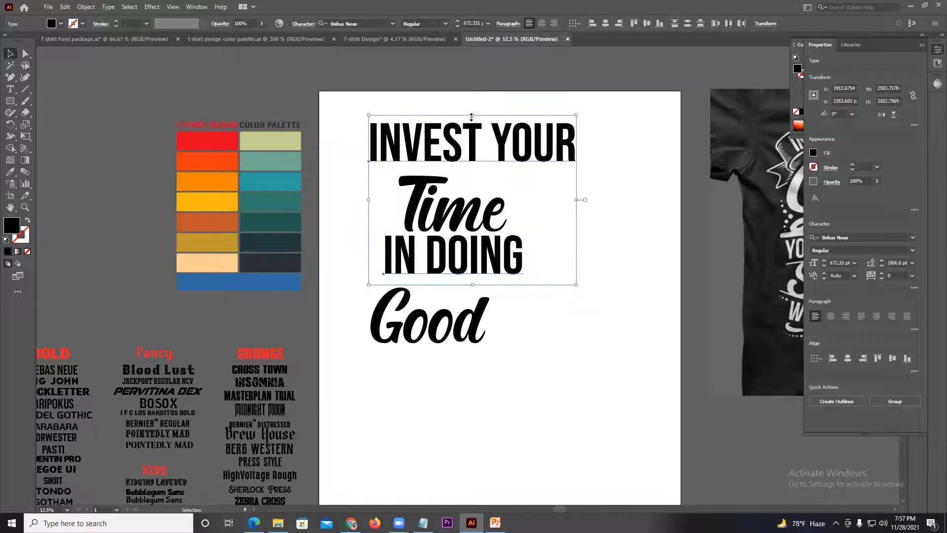
drag(472, 117, 472, 143)
click(651, 228)
click(490, 274)
shift+click(474, 138)
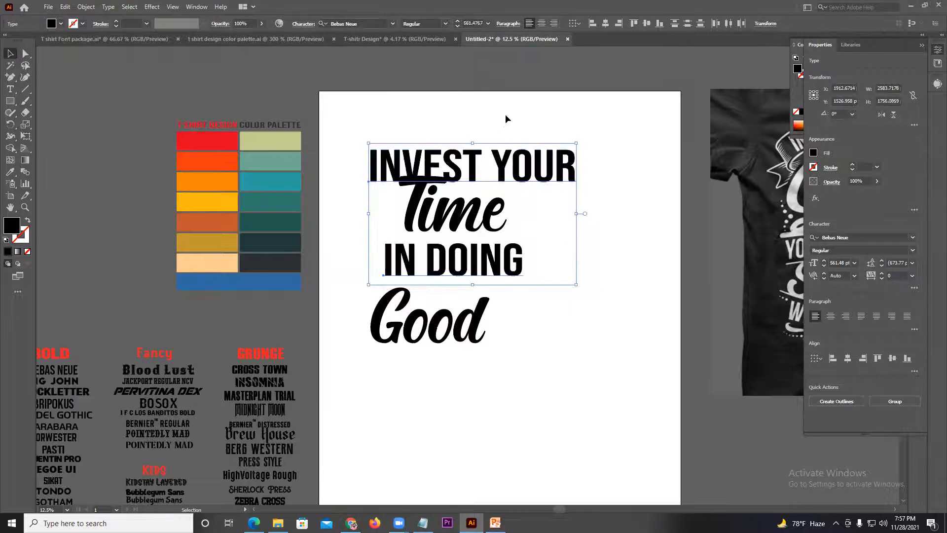
click(505, 118)
- Raise "INVEST YOUR" slightly and shift "Time", "IN DOING" and "Good" to the right to align the stack beneath it
click(461, 190)
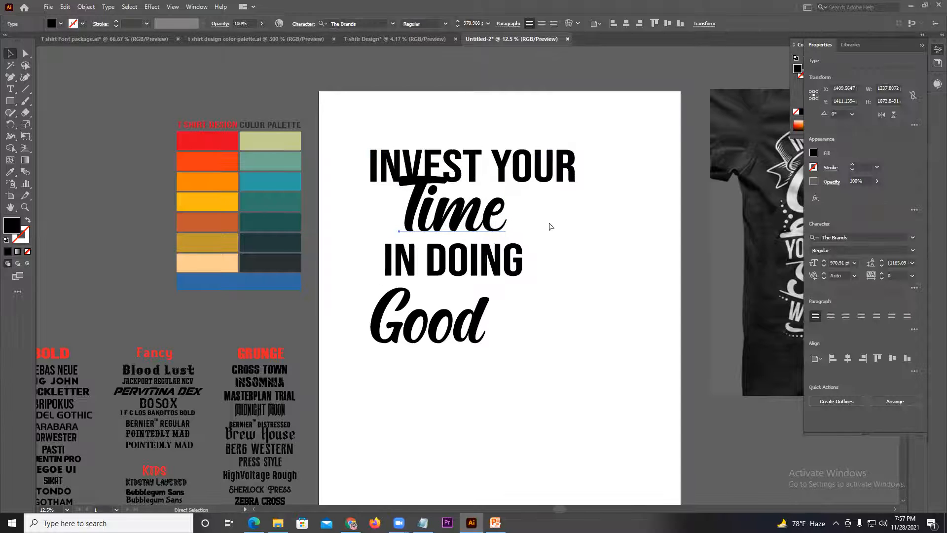
drag(571, 228, 514, 216)
click(454, 155)
drag(428, 201, 444, 201)
drag(427, 254, 449, 256)
drag(425, 310, 456, 311)
click(573, 214)
scroll(573, 216, down, 2)
drag(566, 246, 556, 288)
scroll(469, 232, up, 2)
drag(495, 230, 464, 250)
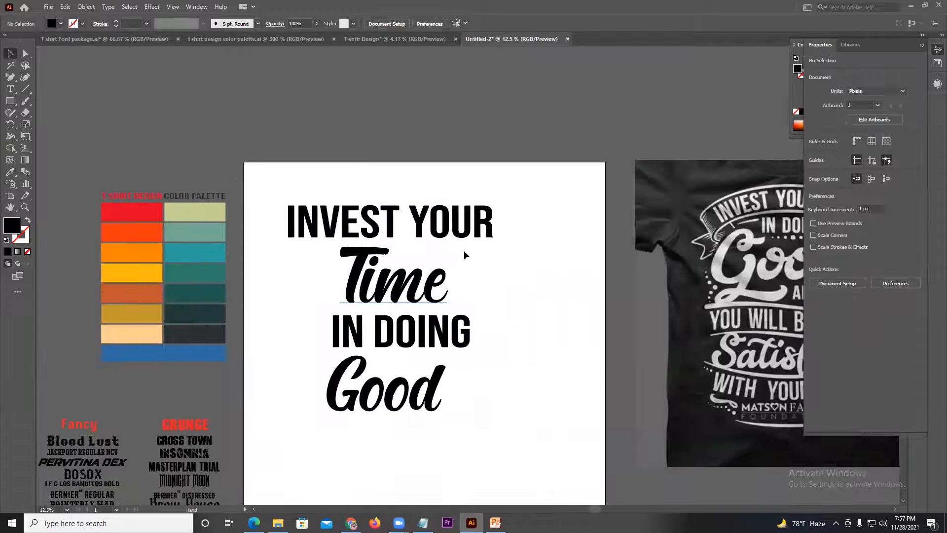
- Scale "INVEST YOUR" down proportionally to about 2274 px wide and reposition it above "Time"
click(486, 230)
drag(495, 198, 457, 220)
drag(544, 268, 553, 236)
drag(485, 208, 488, 211)
mouse_move(495, 172)
mouse_down()
mouse_move(545, 158)
mouse_move(498, 163)
mouse_up()
click(528, 180)
drag(552, 219, 563, 195)
drag(450, 242, 455, 241)
- Try an Arc envelope warp on "INVEST YOUR" with a horizontal bend of 39%
scroll(664, 198, right, 3)
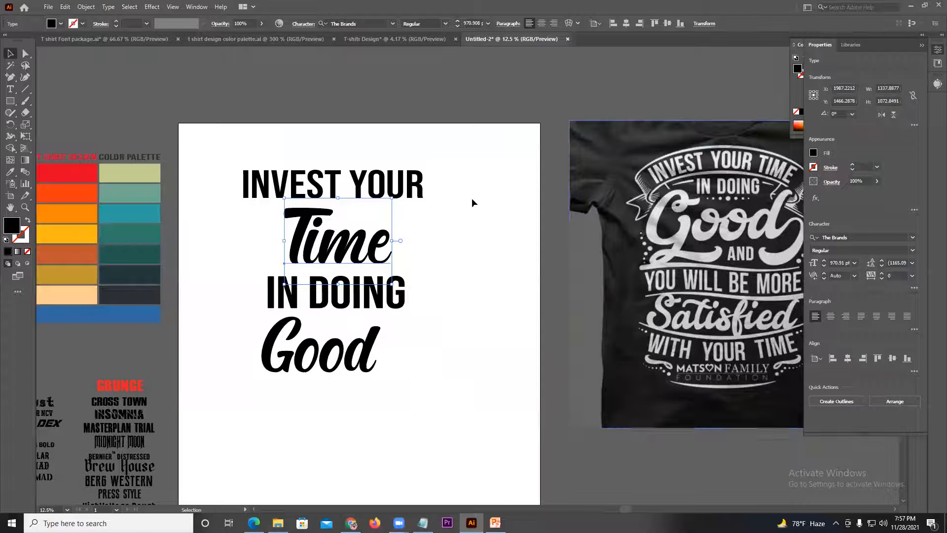
scroll(494, 194, left, 2)
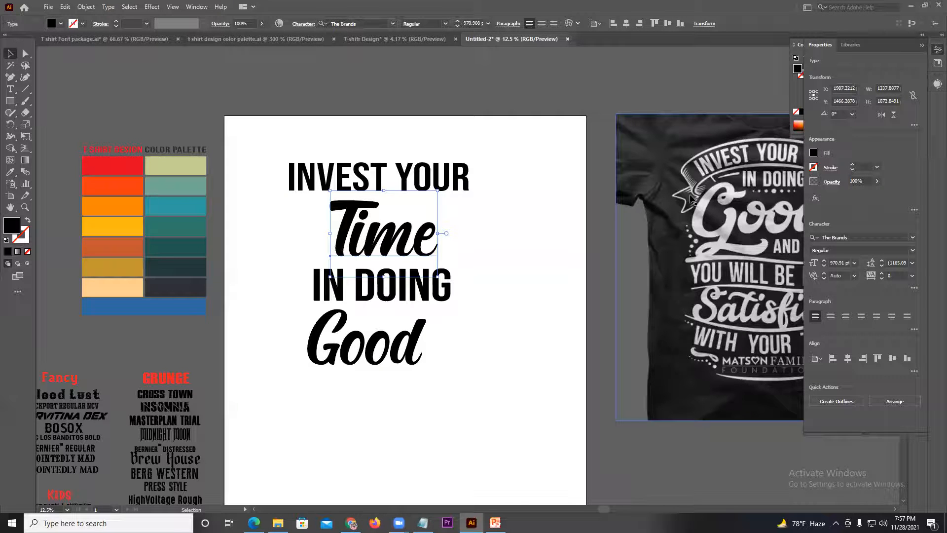
click(446, 184)
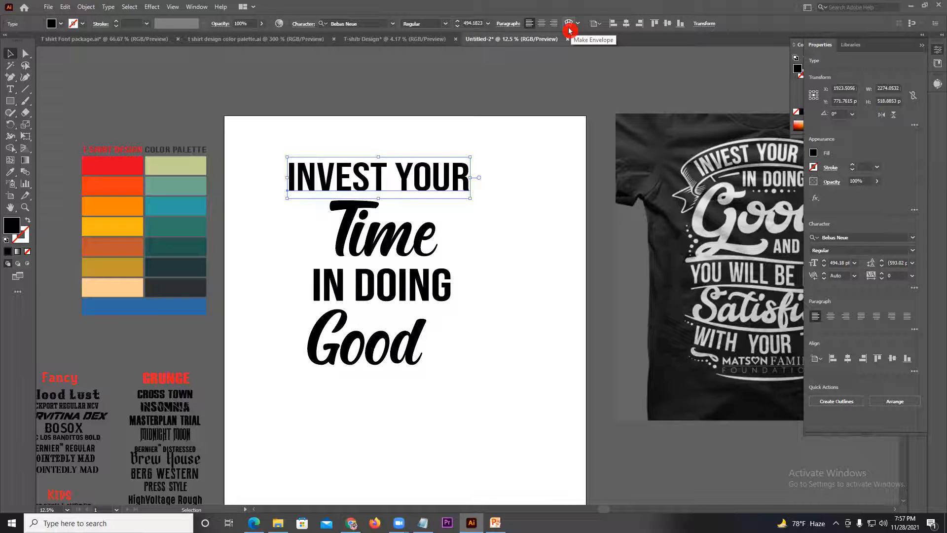
click(147, 7)
mouse_move(159, 139)
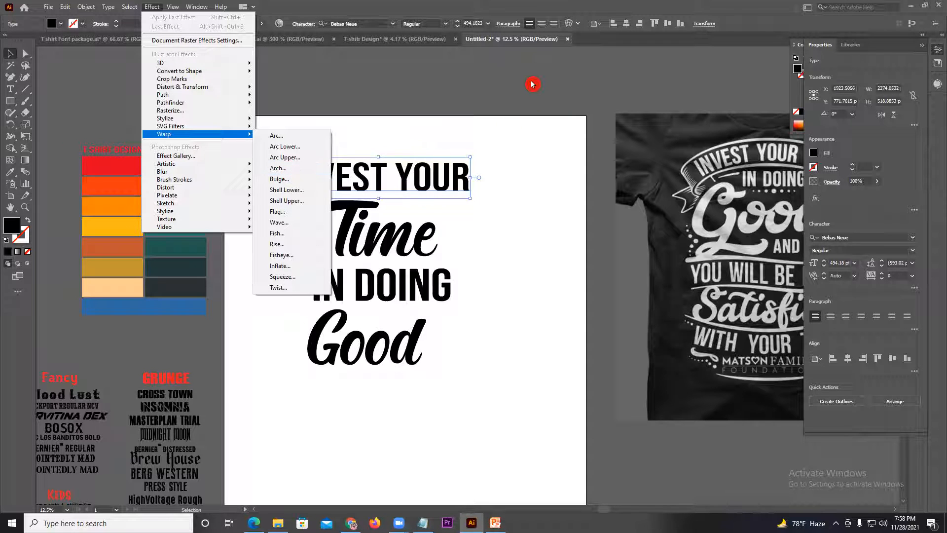
click(572, 24)
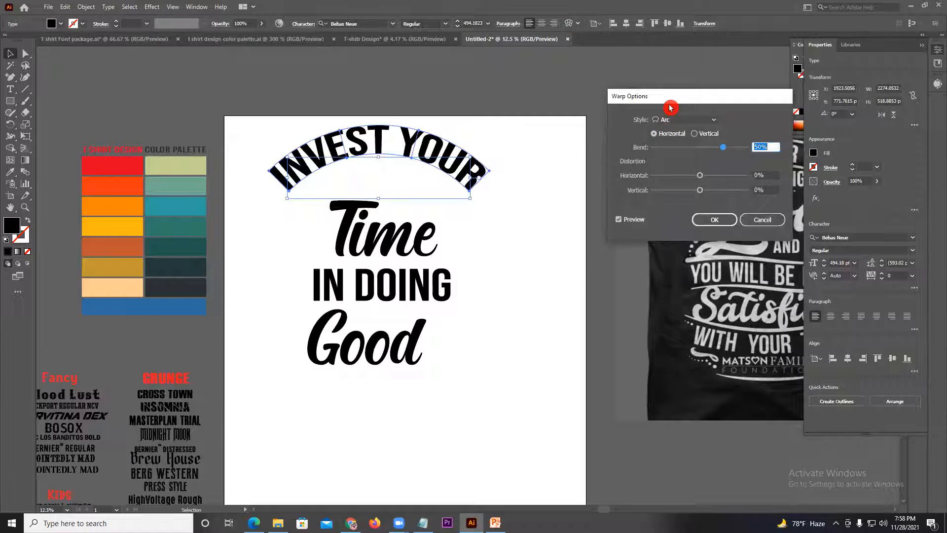
drag(670, 108, 578, 149)
mouse_move(624, 196)
mouse_down()
mouse_move(615, 194)
mouse_move(632, 193)
mouse_move(581, 193)
mouse_move(627, 193)
mouse_up()
click(634, 260)
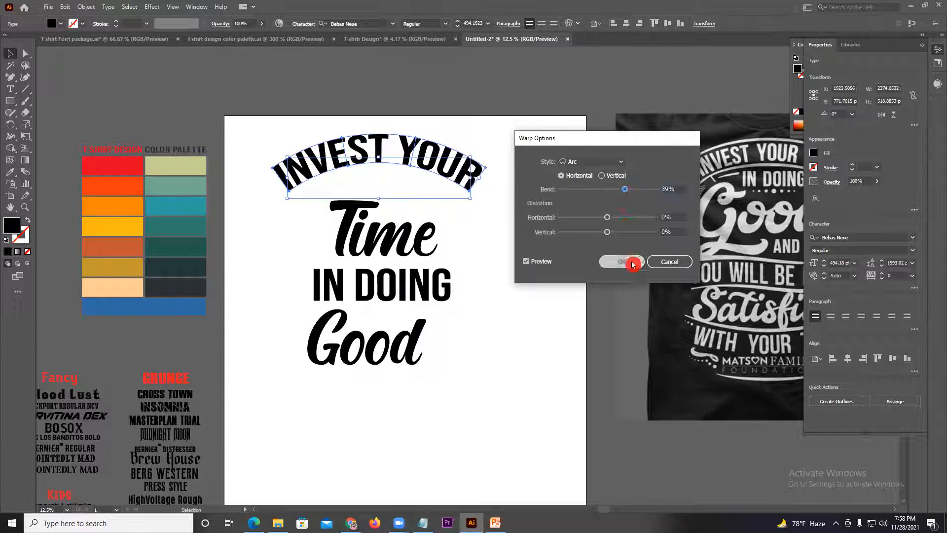
- Try lowering the arched line over "Time" and repositioning "Time", "IN DOING" and "Good" beneath it
click(523, 232)
drag(469, 188, 542, 207)
click(542, 204)
drag(427, 238, 437, 246)
drag(438, 287, 438, 284)
drag(420, 329, 434, 329)
click(503, 322)
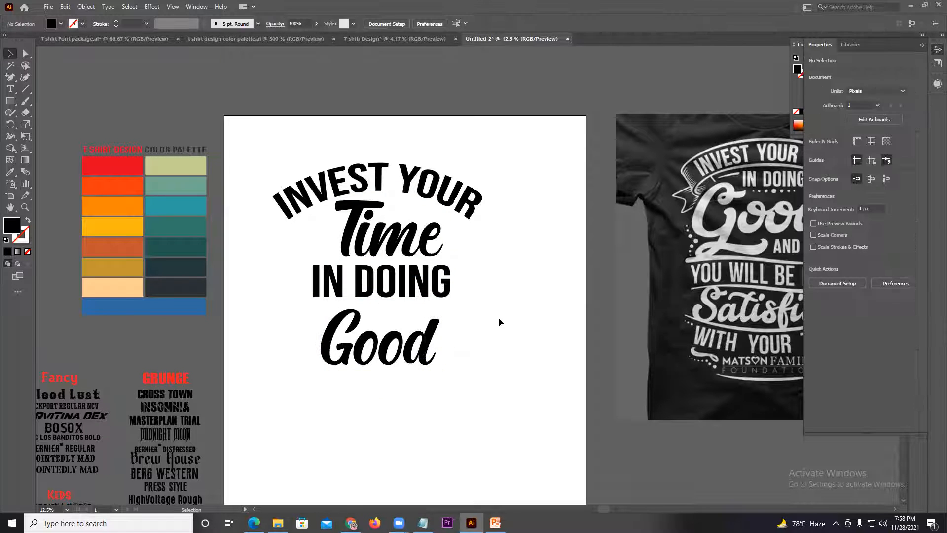
- Undo the word moves and the arc warp on "INVEST YOUR"
click(440, 212)
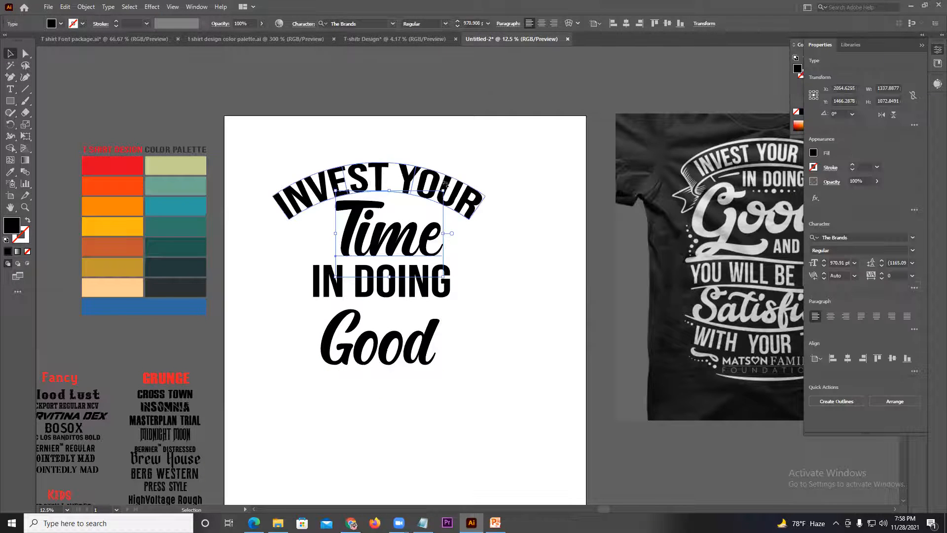
key(ctrl+z)
key(ctrl+z)
key(ctrl+z)
key(ctrl+z)
key(ctrl+z)
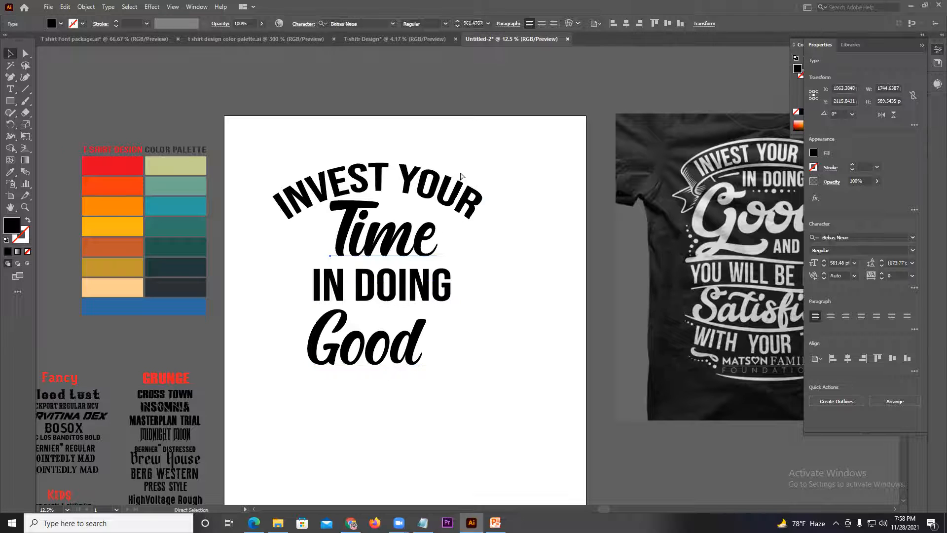
key(ctrl+z)
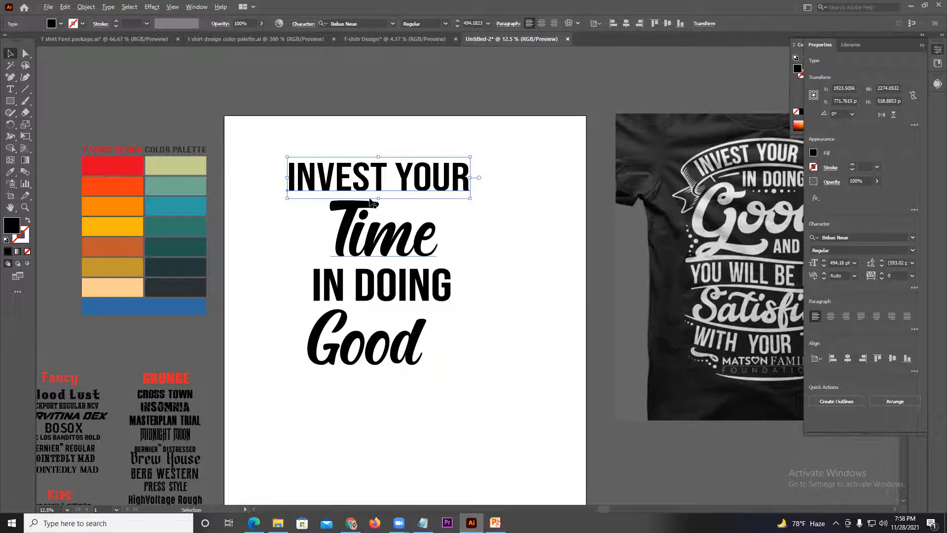
- Draw a black rectangle about 2797 by 399 px and place it just above "INVEST YOUR"
scroll(372, 201, up, 1)
drag(419, 206, 414, 222)
click(11, 100)
drag(197, 111, 498, 153)
click(10, 53)
drag(260, 144, 292, 153)
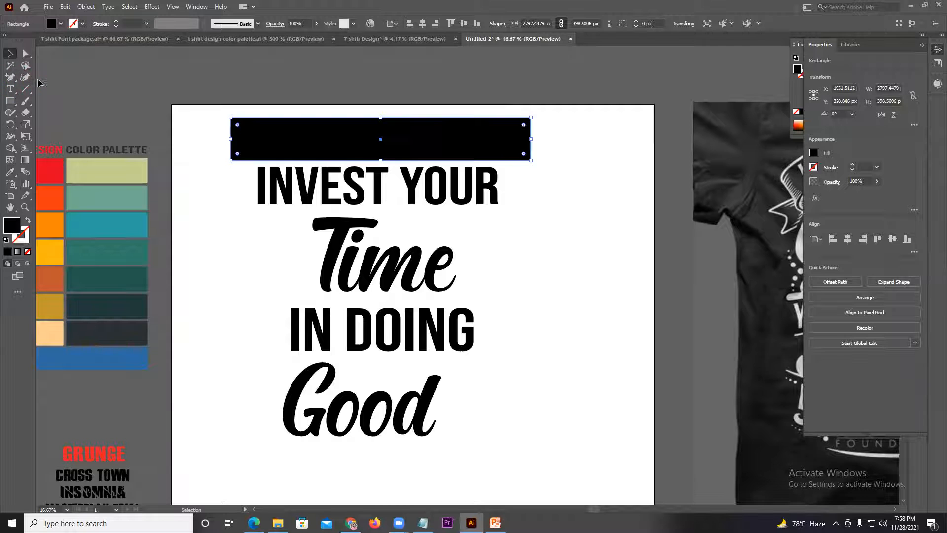
- Add an anchor point at the middle of each short side of the black rectangle
click(18, 79)
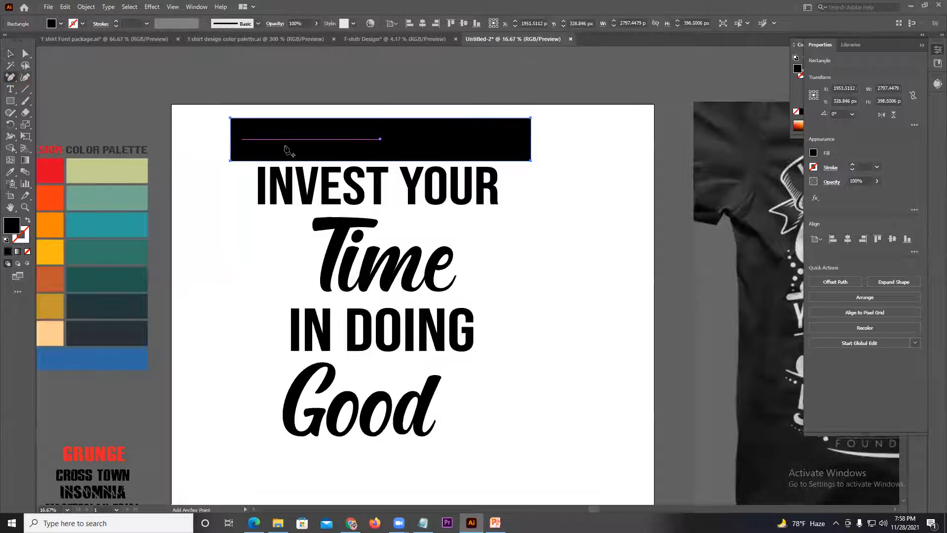
click(230, 140)
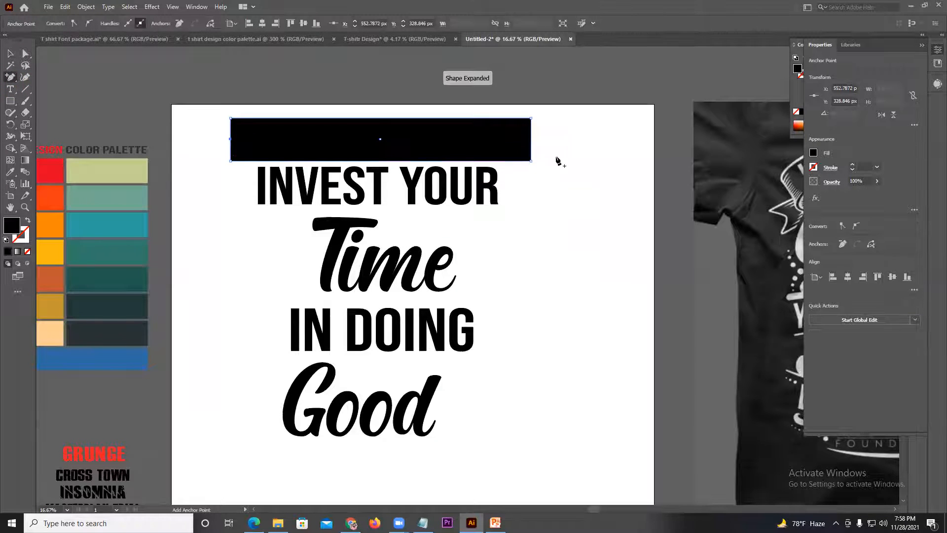
click(531, 140)
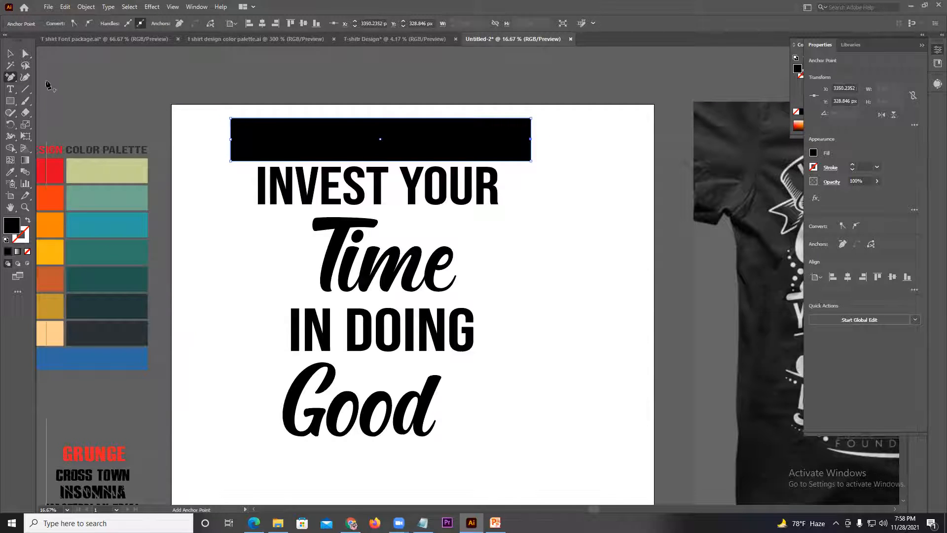
- Pull the two middle anchor points inward to cut V-shaped notches into both ends of the rectangle, forming a ribbon
click(29, 54)
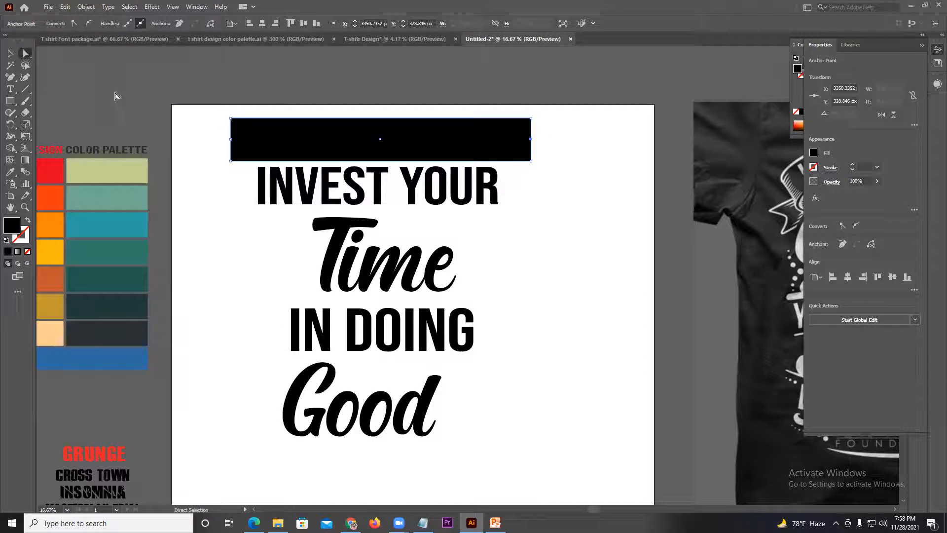
click(232, 141)
drag(233, 143, 258, 141)
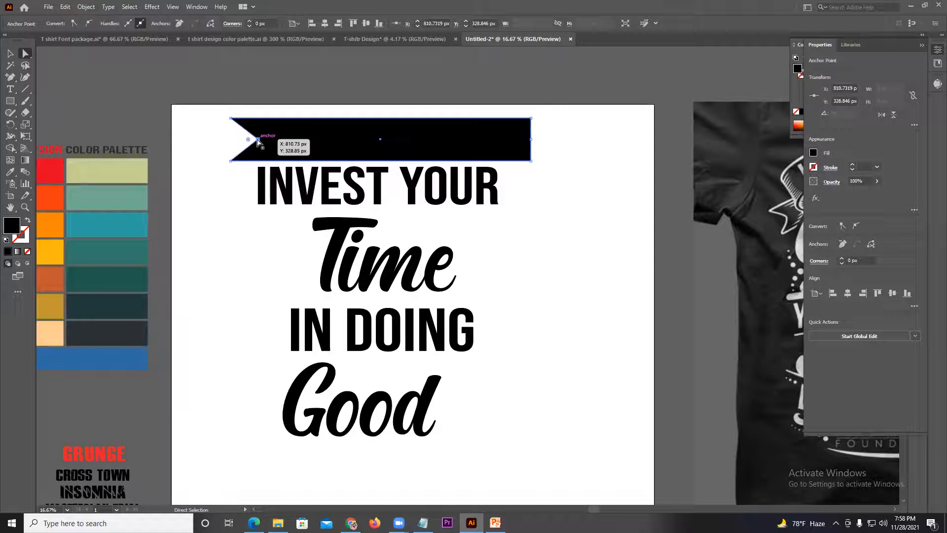
drag(258, 142, 252, 142)
click(531, 139)
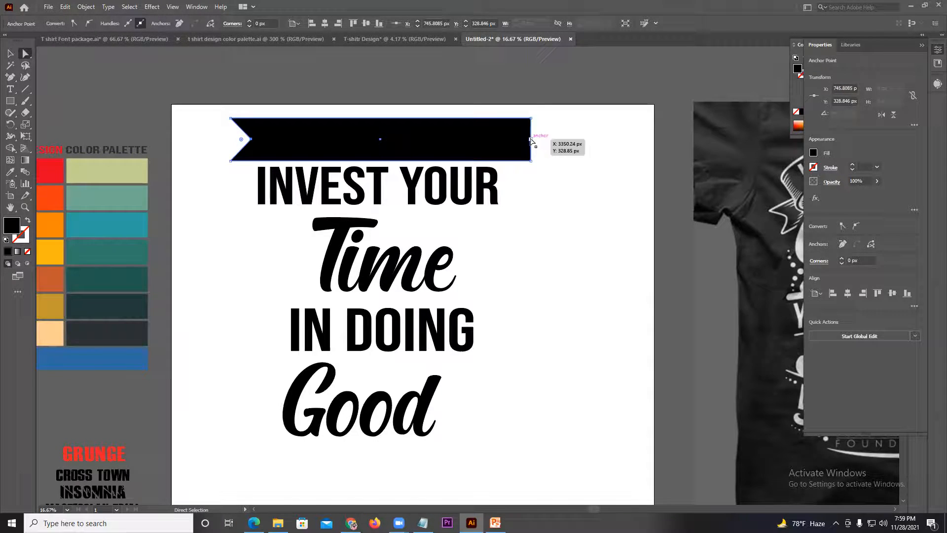
drag(532, 140, 514, 143)
click(305, 109)
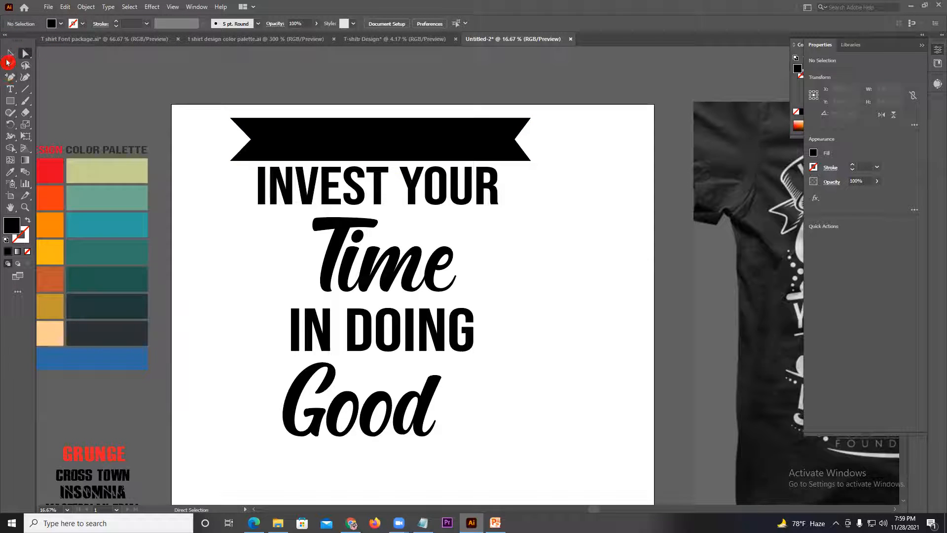
- Move the ribbon down over "INVEST YOUR" and set that text's fill to white
click(7, 57)
drag(331, 145, 331, 189)
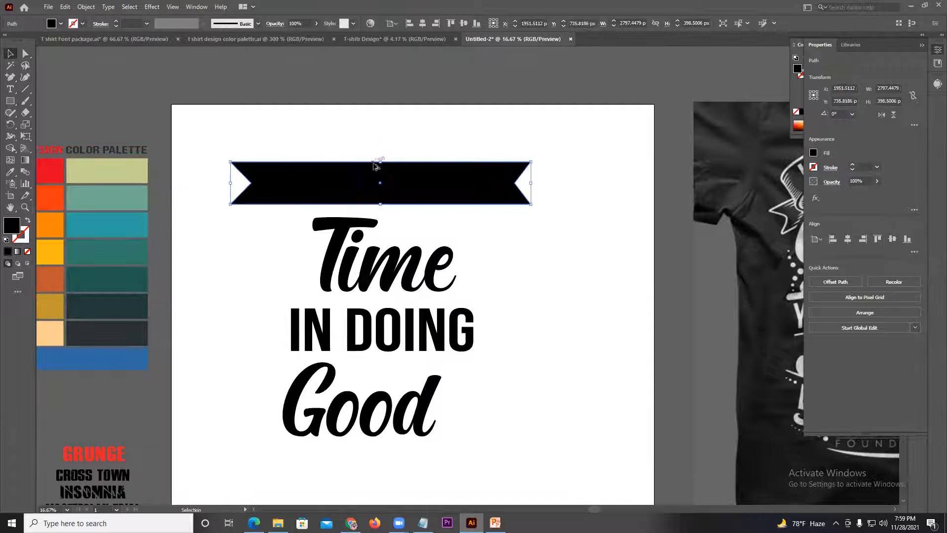
key(a)
key(ctrl)
ctrl+click(371, 184)
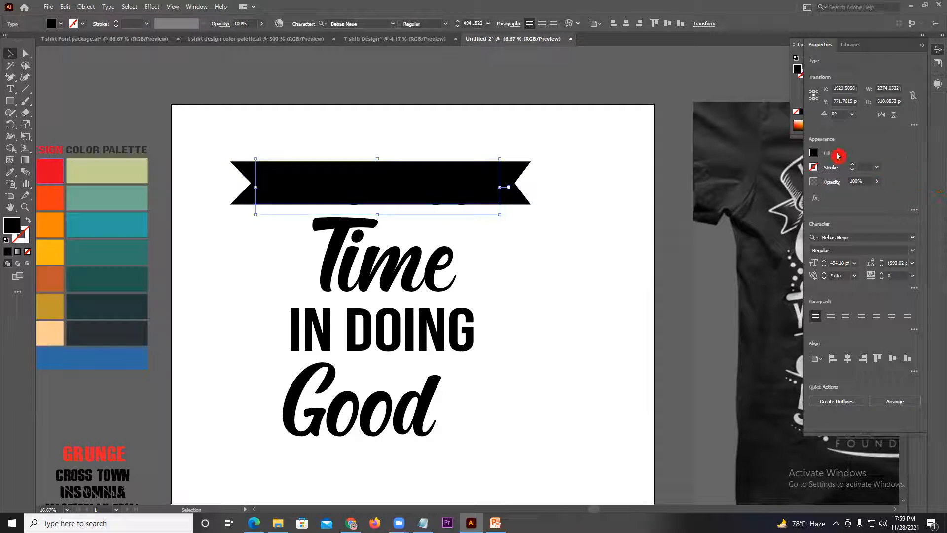
click(814, 154)
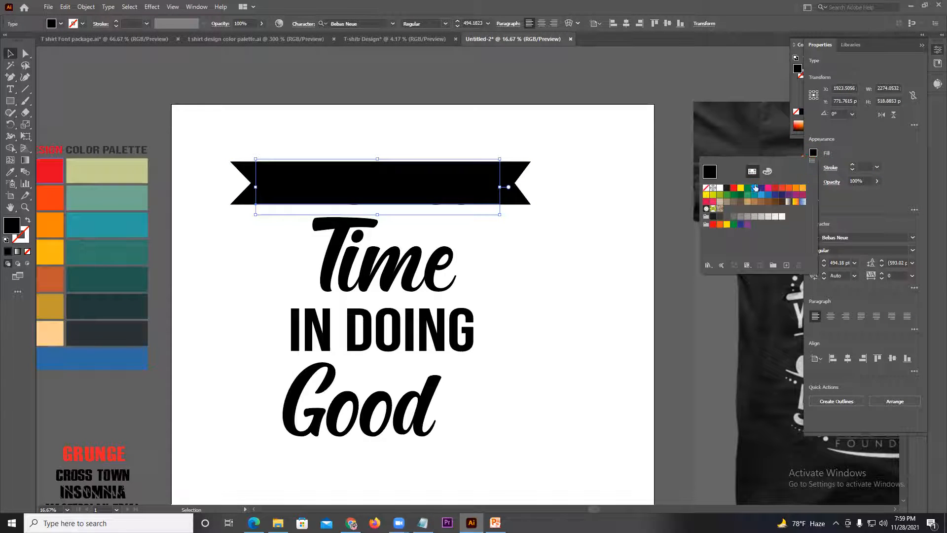
click(720, 189)
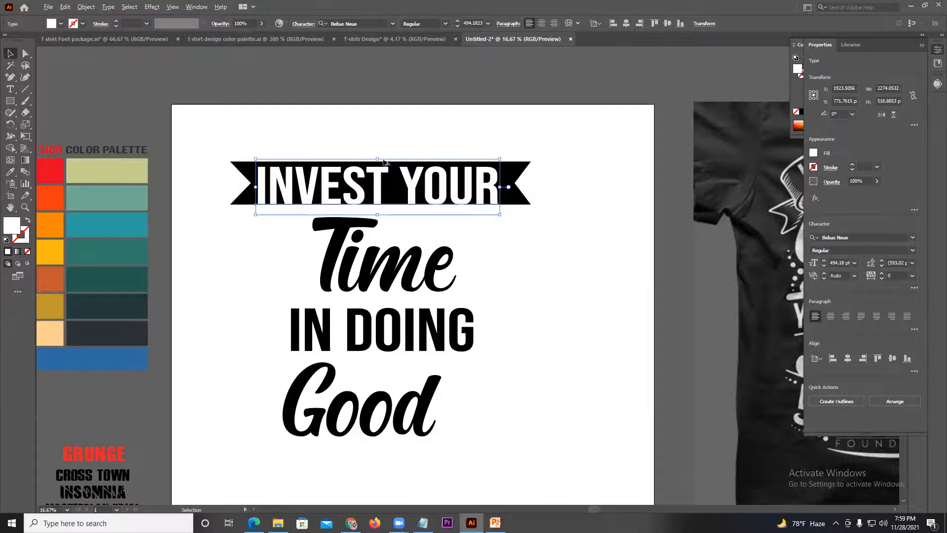
click(508, 178)
drag(382, 162, 382, 158)
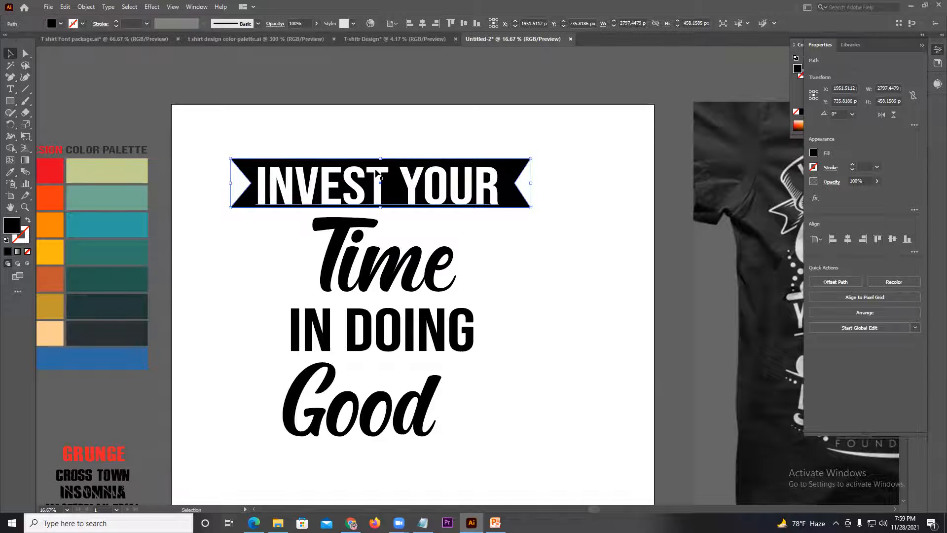
key(ctrl+z)
- Reduce the height of "INVEST YOUR" to fit inside the ribbon, about 392 pt, and convert the text to outlines
click(379, 162)
drag(379, 161, 377, 165)
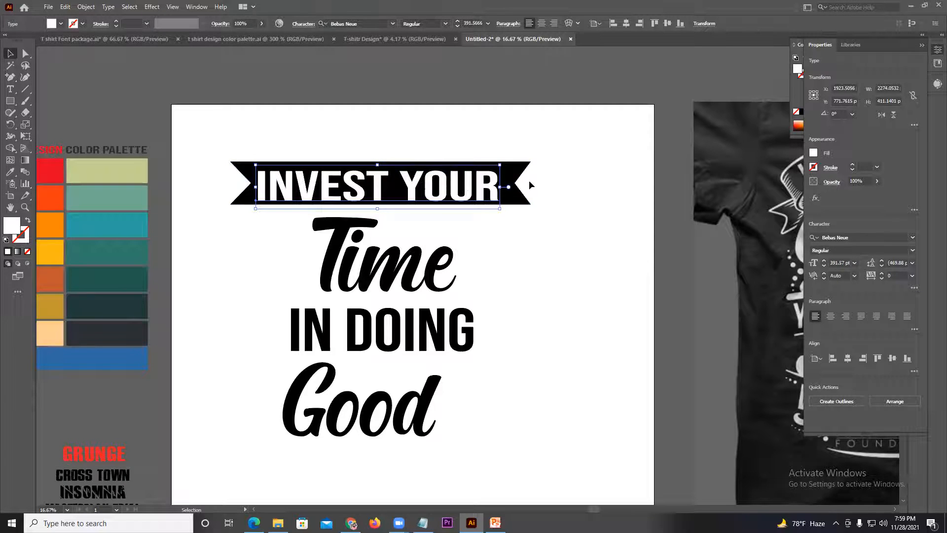
scroll(456, 175, up, 2)
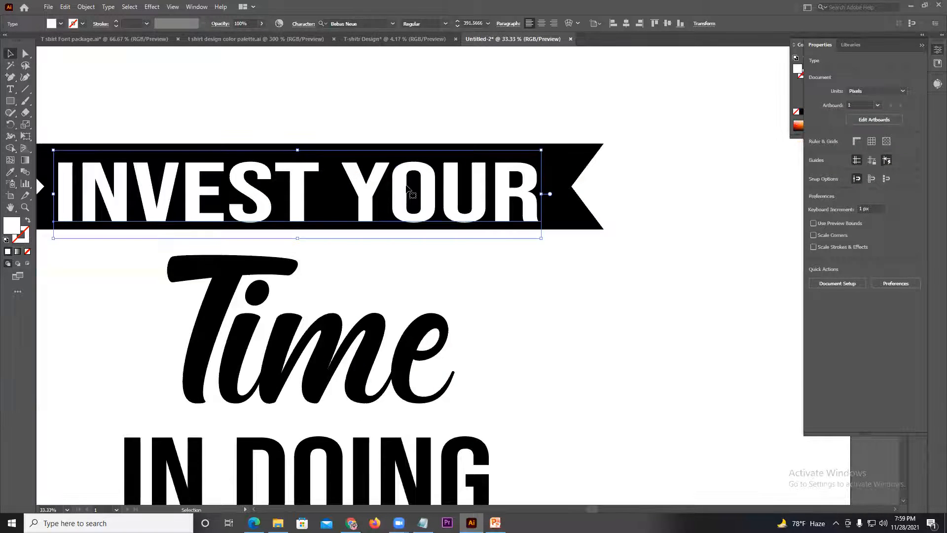
right_click(407, 186)
click(456, 273)
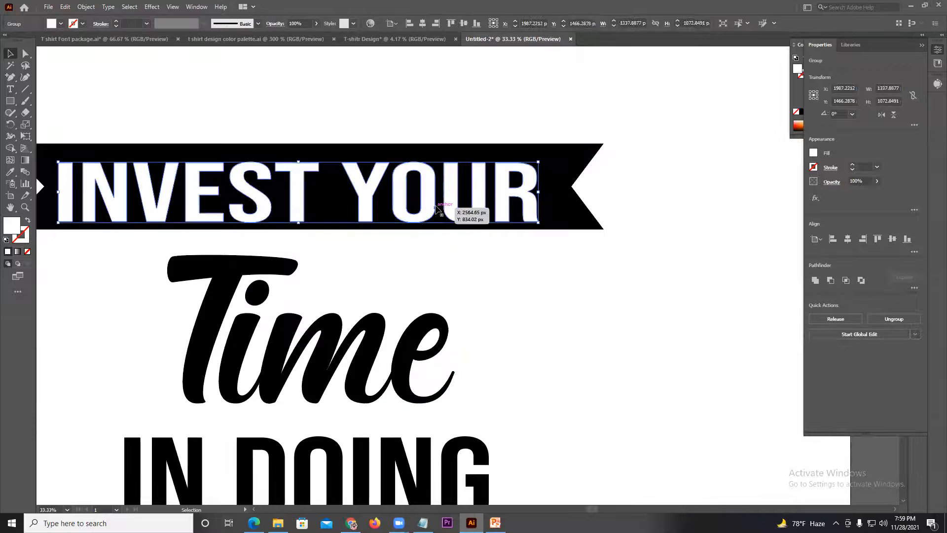
- Centre the "INVEST YOUR" text and the black ribbon on each other horizontally and vertically
shift+click(561, 207)
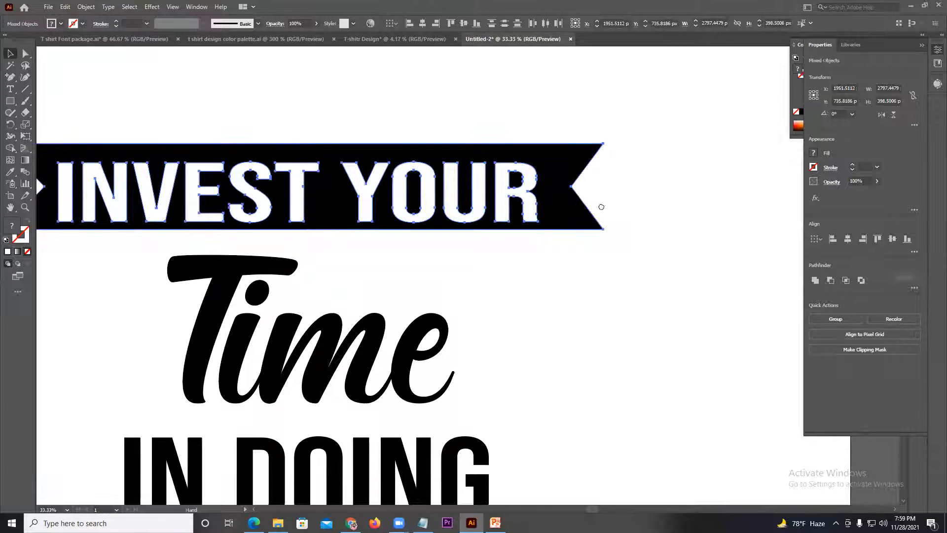
key(ctrl+minus)
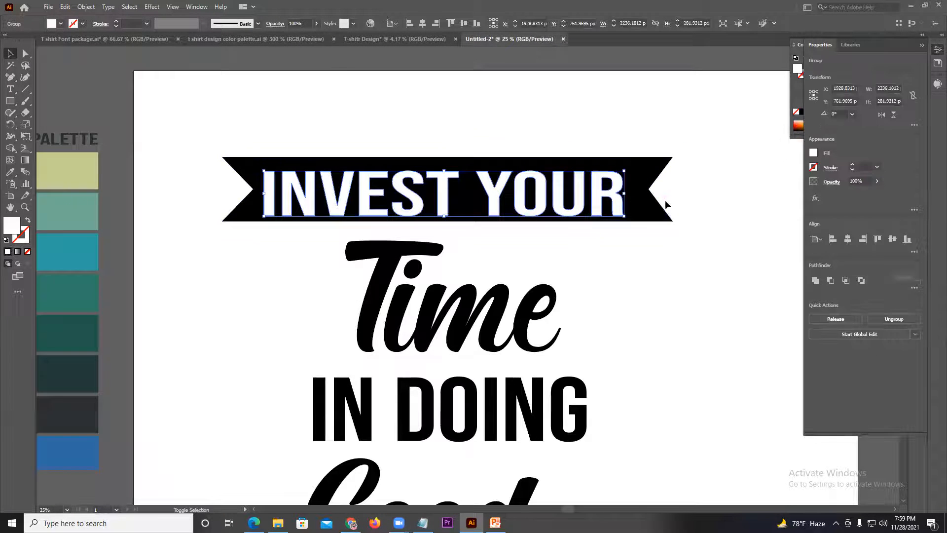
click(436, 19)
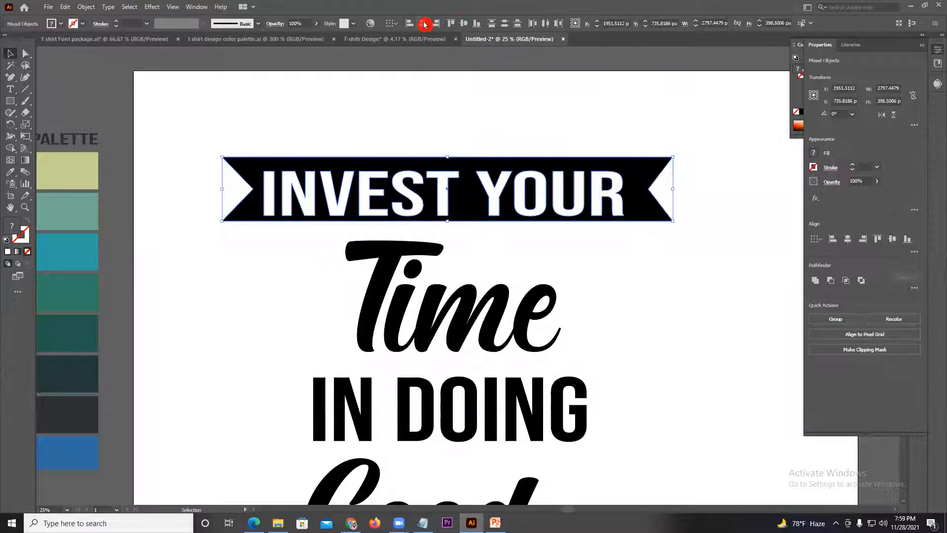
click(425, 24)
click(462, 25)
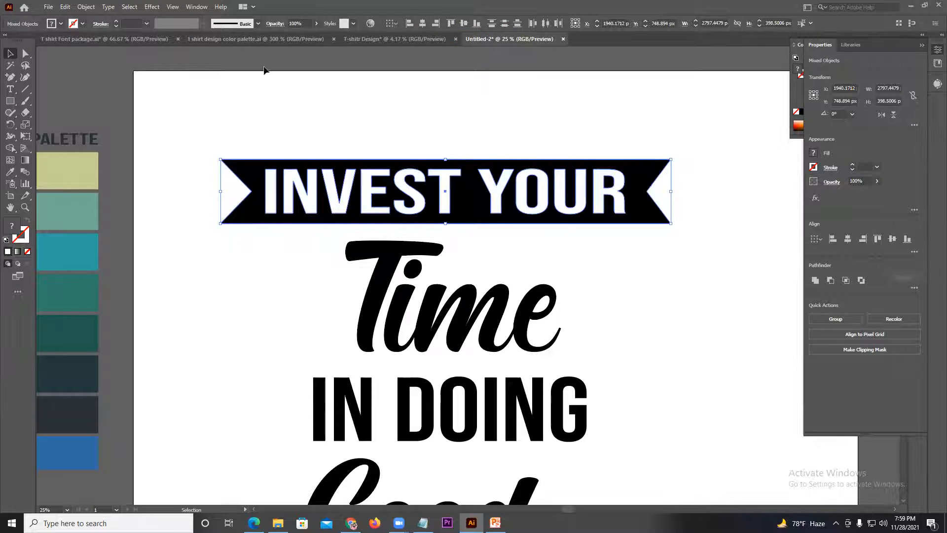
click(151, 8)
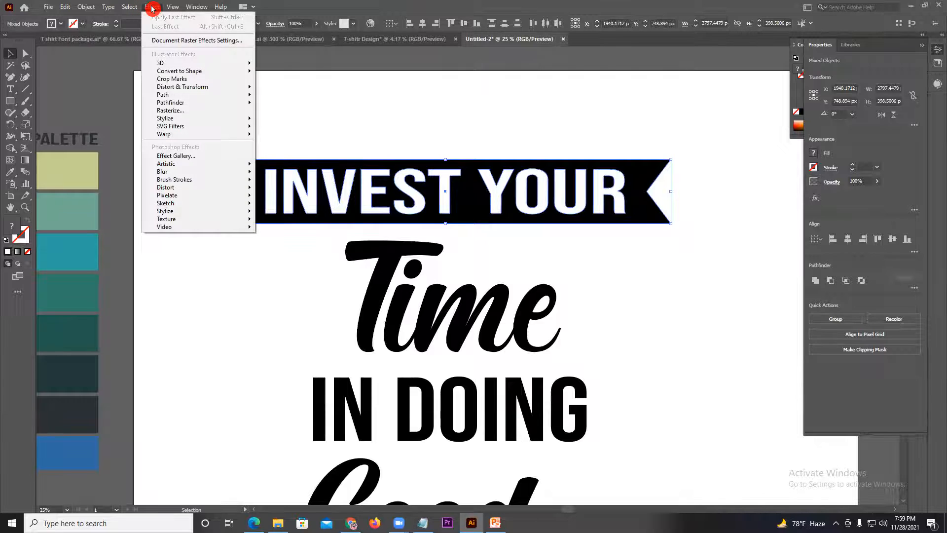
click(338, 148)
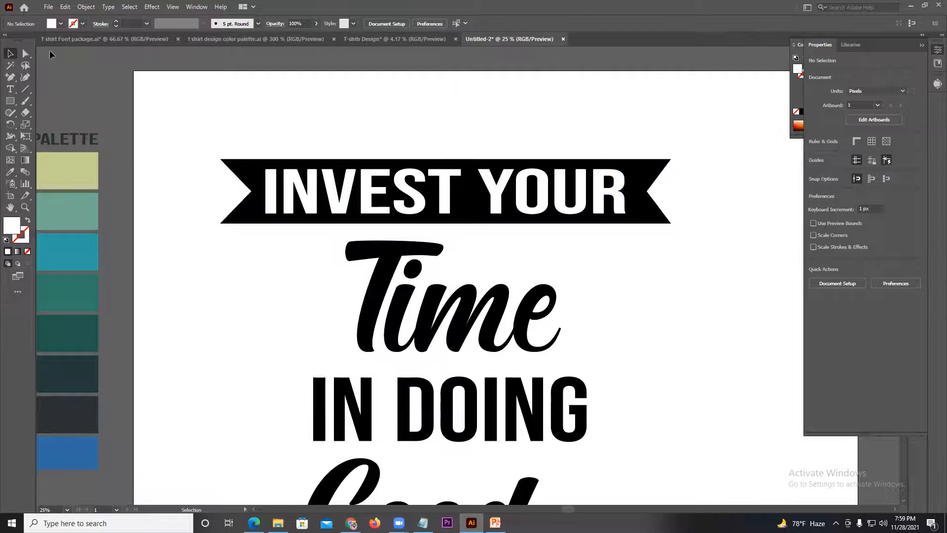
- Pull the middle anchor point of the ribbon's right-end notch slightly inward to deepen the notch
click(28, 55)
click(634, 213)
drag(644, 193, 641, 193)
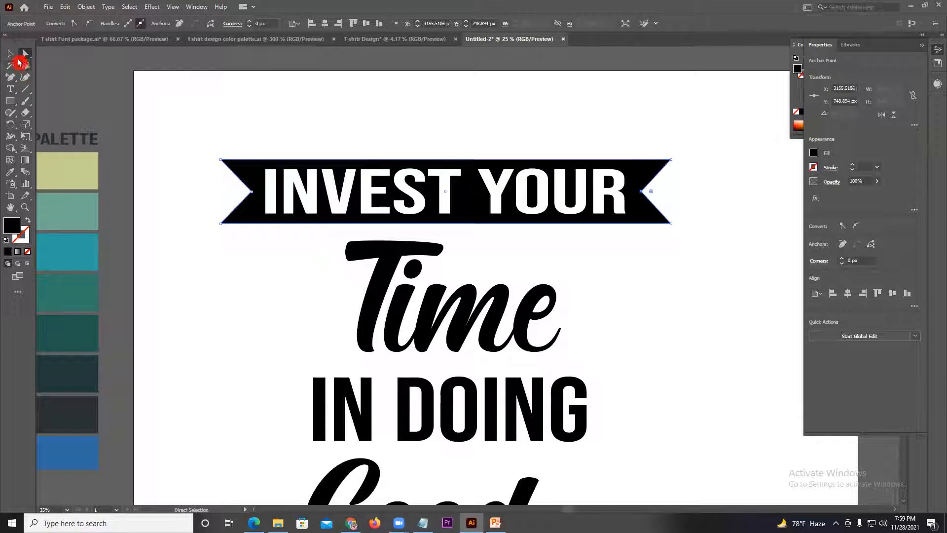
- Apply a horizontal Arc warp with a 38% bend to the "INVEST YOUR" text and the ribbon together
key(v)
click(397, 184)
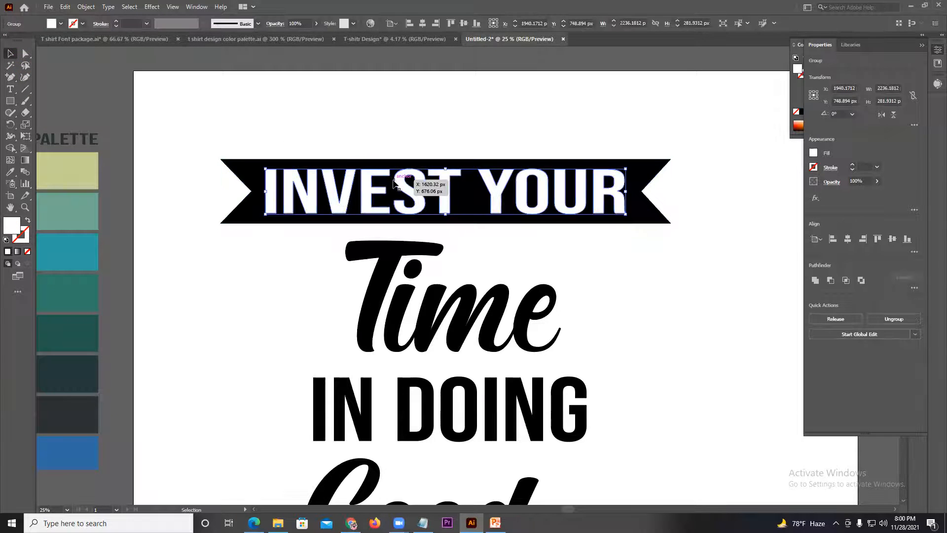
shift+click(557, 208)
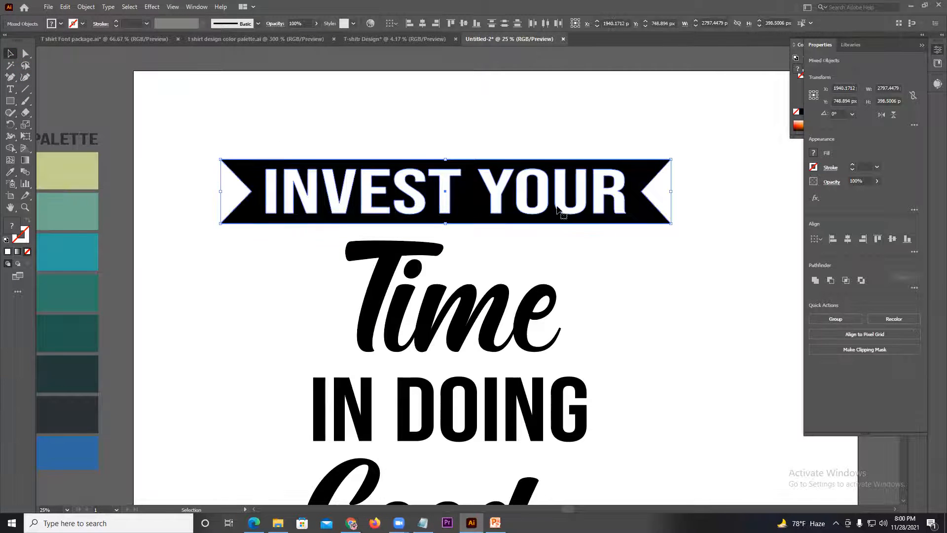
click(149, 7)
mouse_move(178, 134)
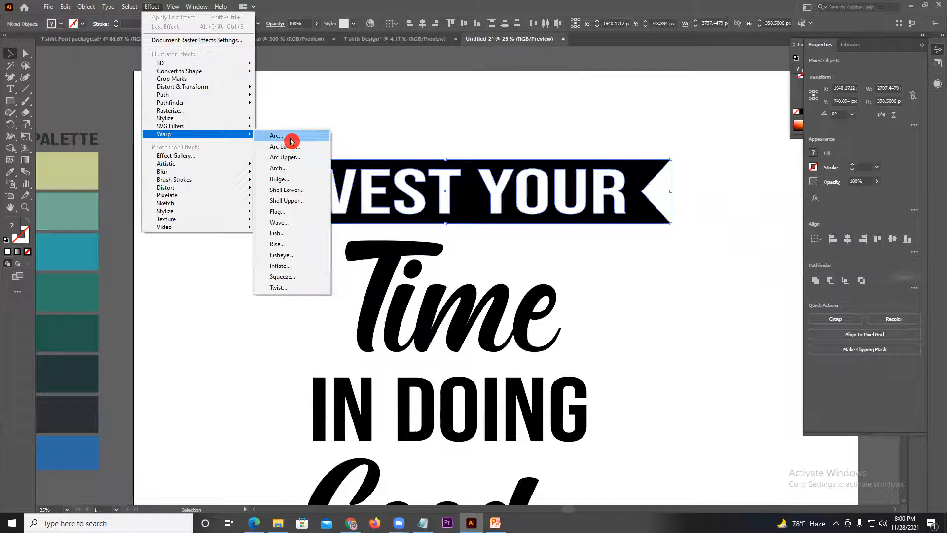
click(291, 141)
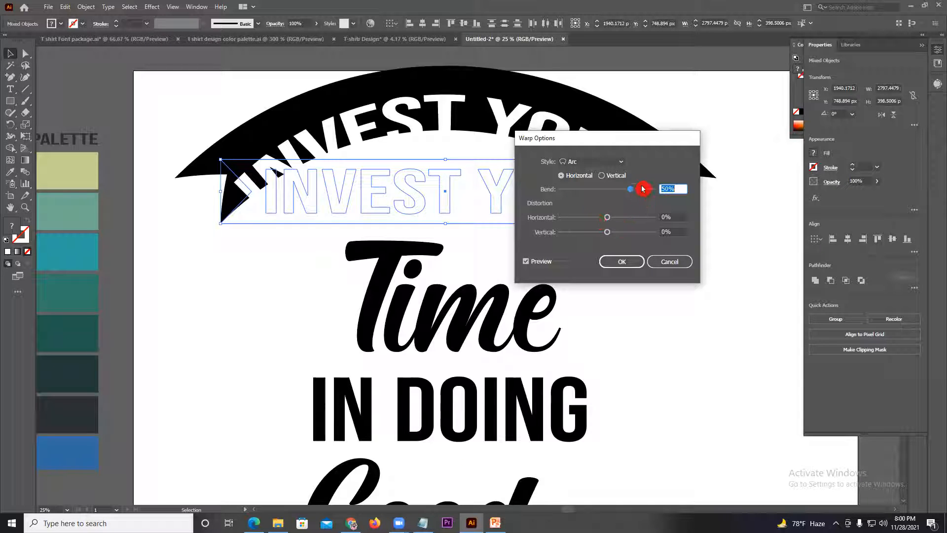
drag(625, 192, 625, 192)
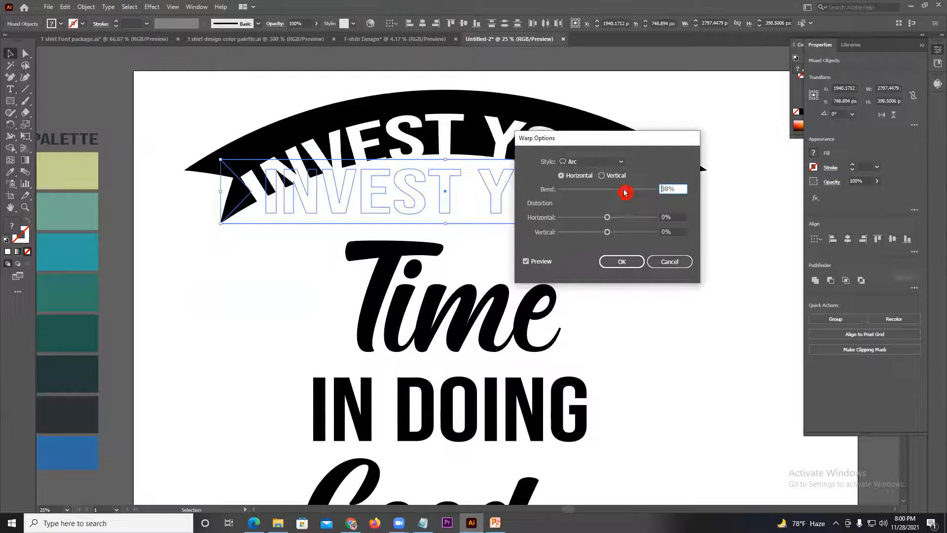
click(624, 262)
click(624, 261)
- Try to move the arched "INVEST YOUR" text up inside the ribbon, and undo back to before the arc warp
click(536, 183)
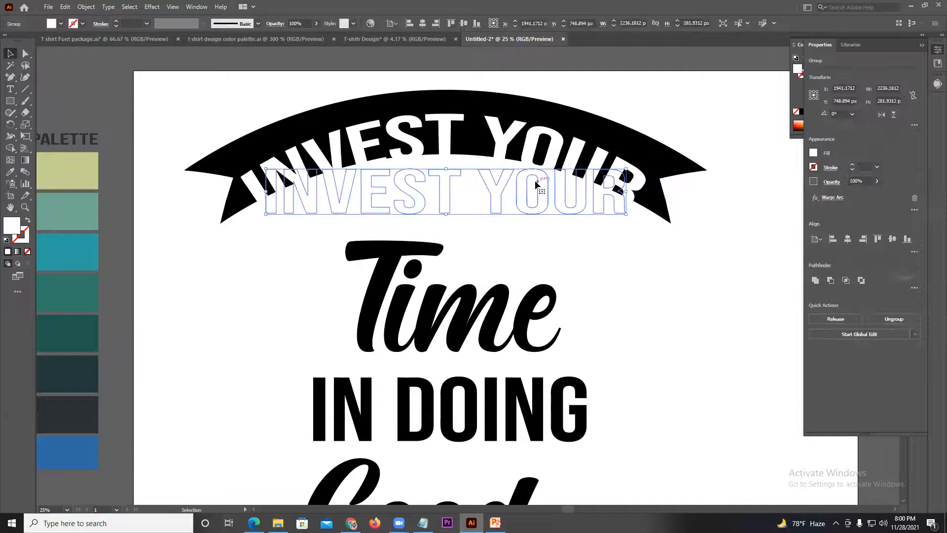
drag(518, 196, 502, 180)
double_click(503, 180)
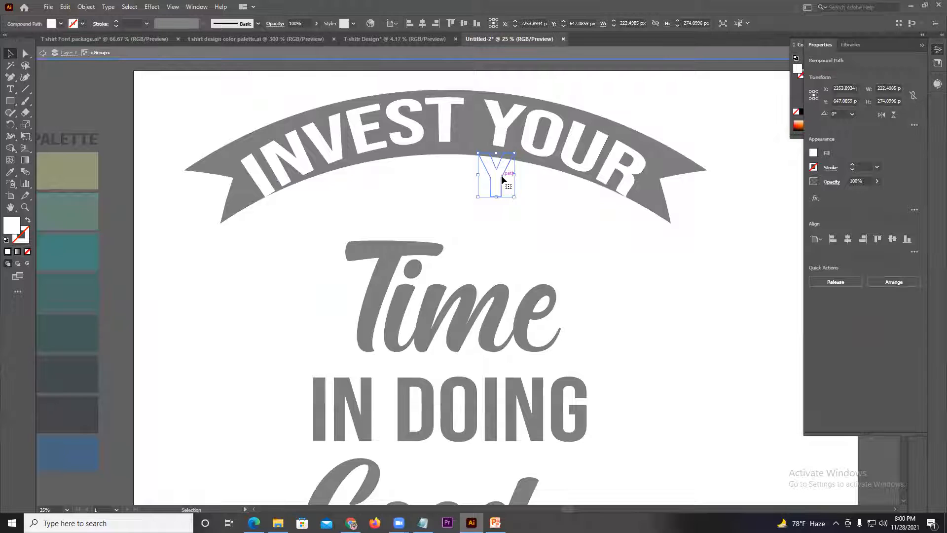
double_click(484, 209)
click(466, 155)
click(441, 129)
drag(475, 146, 441, 127)
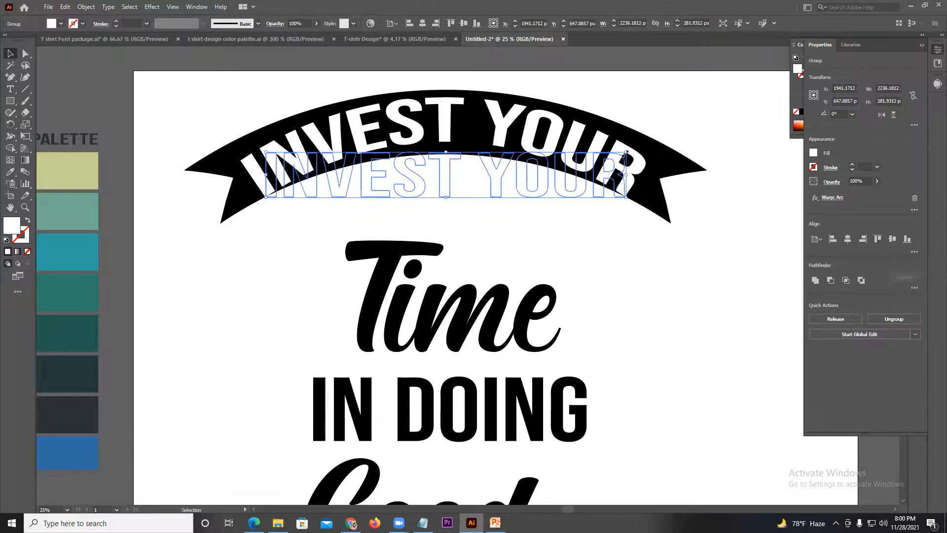
key(ctrl+z)
- Apply a horizontal Arc warp with a 38% bend to the ribbon only
click(542, 189)
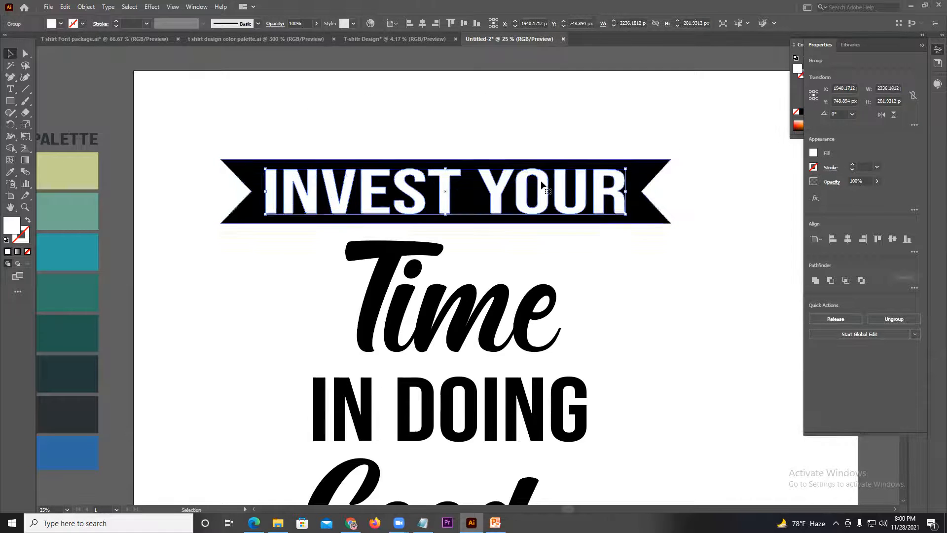
click(645, 182)
click(152, 7)
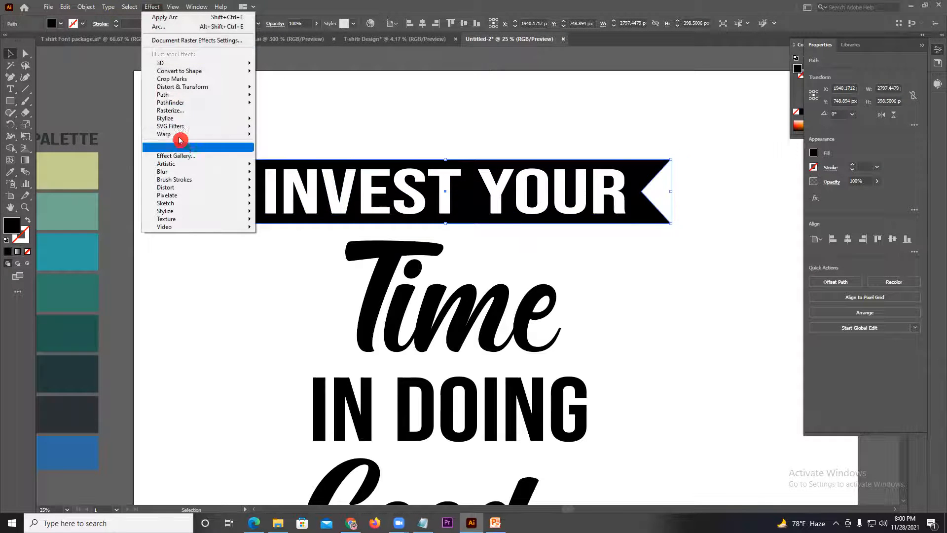
mouse_move(237, 134)
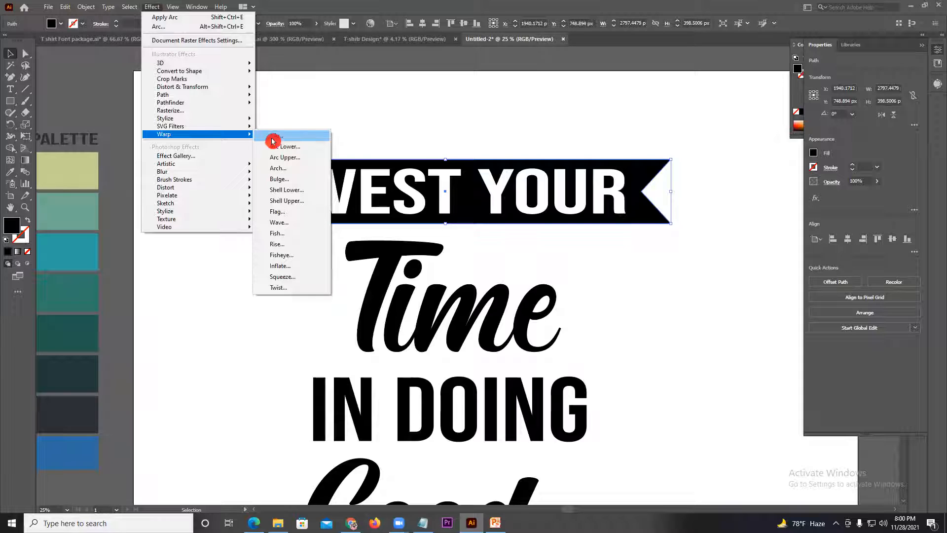
click(292, 137)
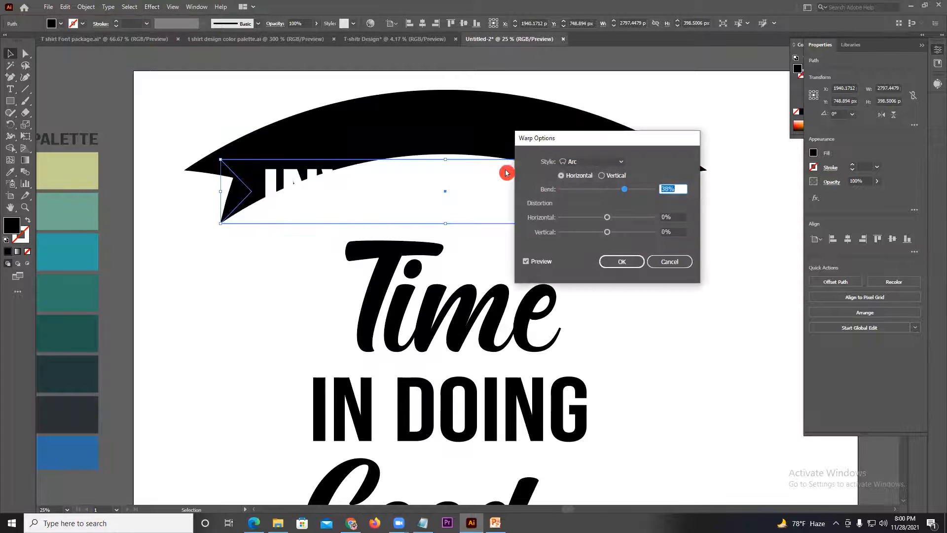
click(621, 261)
- Move the straight "INVEST YOUR" text up onto the arched ribbon
click(502, 181)
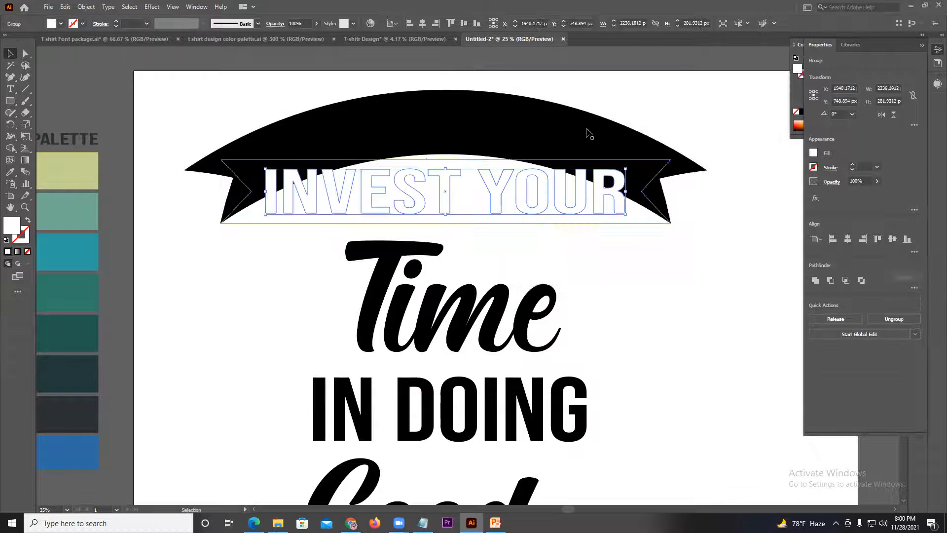
drag(499, 197, 500, 165)
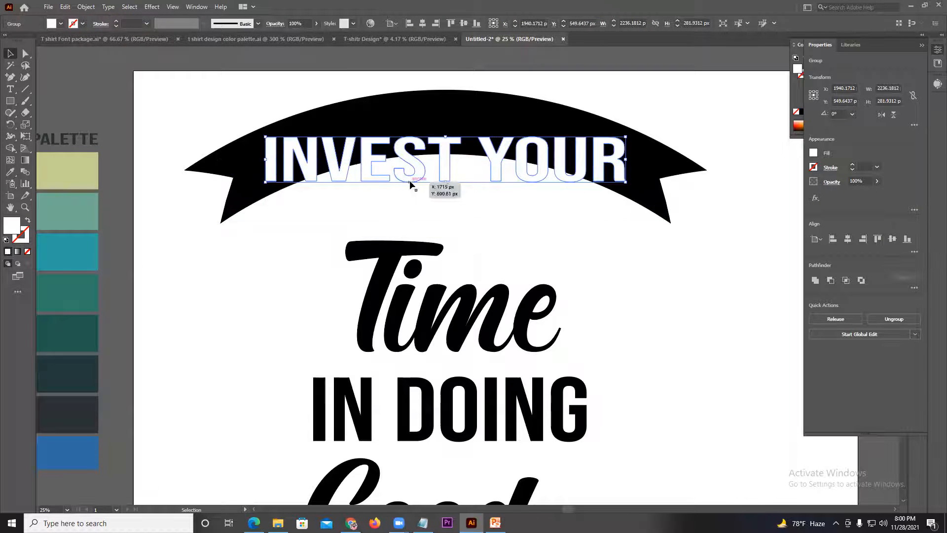
drag(418, 176, 418, 152)
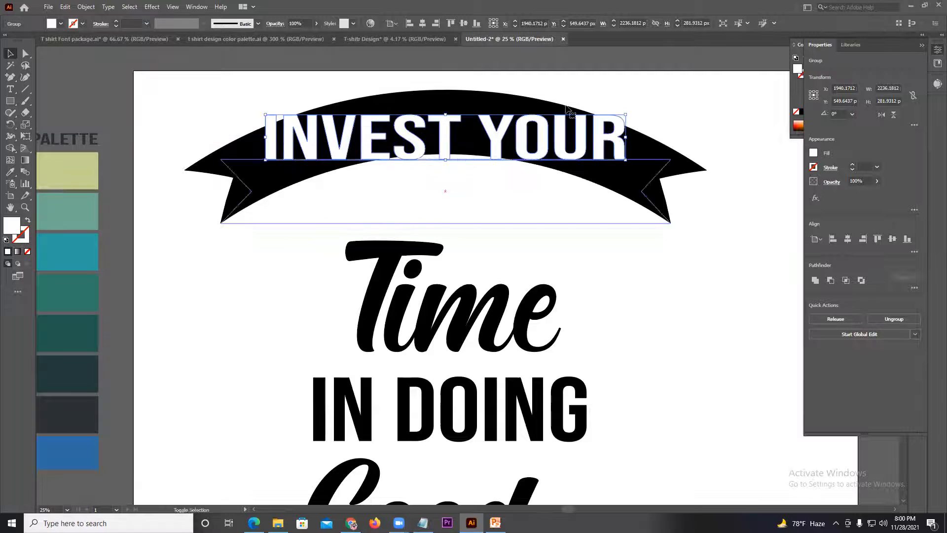
- Apply a horizontal Arc warp with a 27% bend to the "INVEST YOUR" text
click(151, 9)
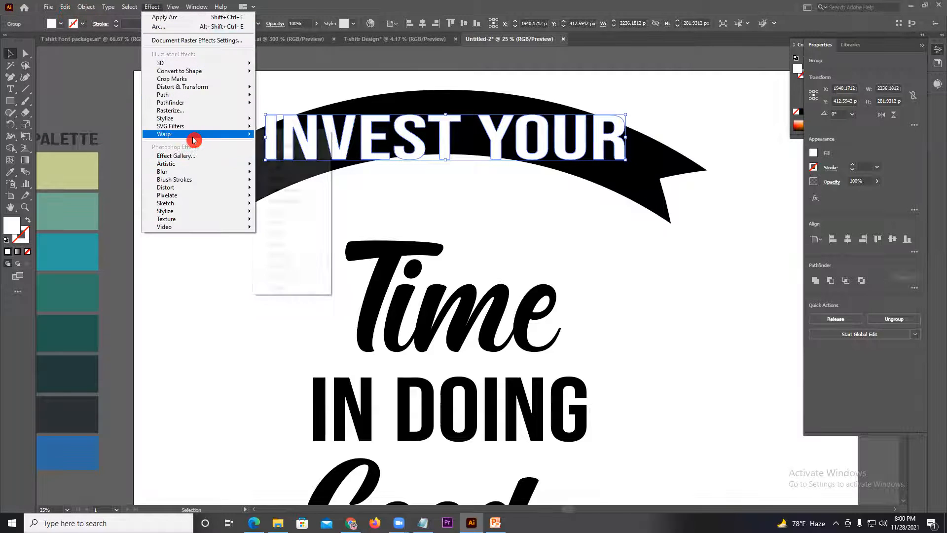
click(277, 135)
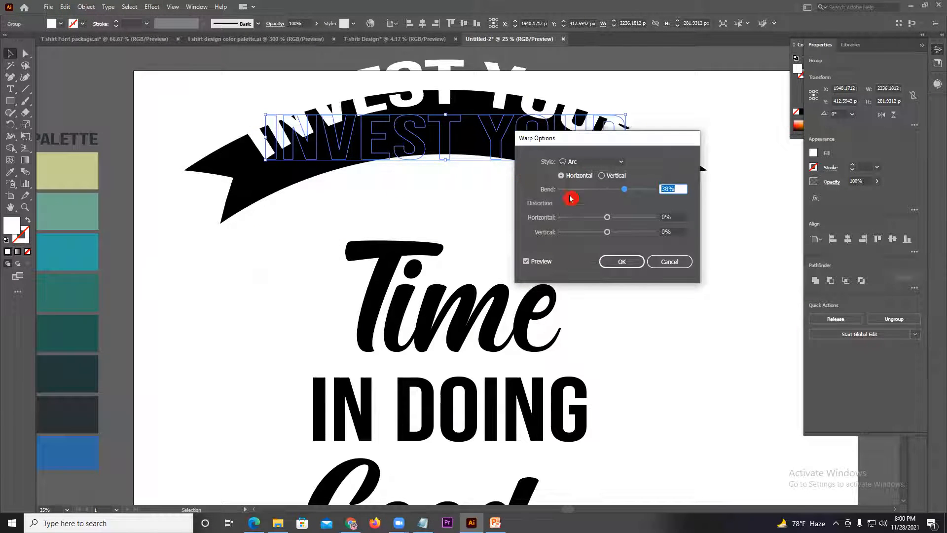
drag(623, 192, 620, 190)
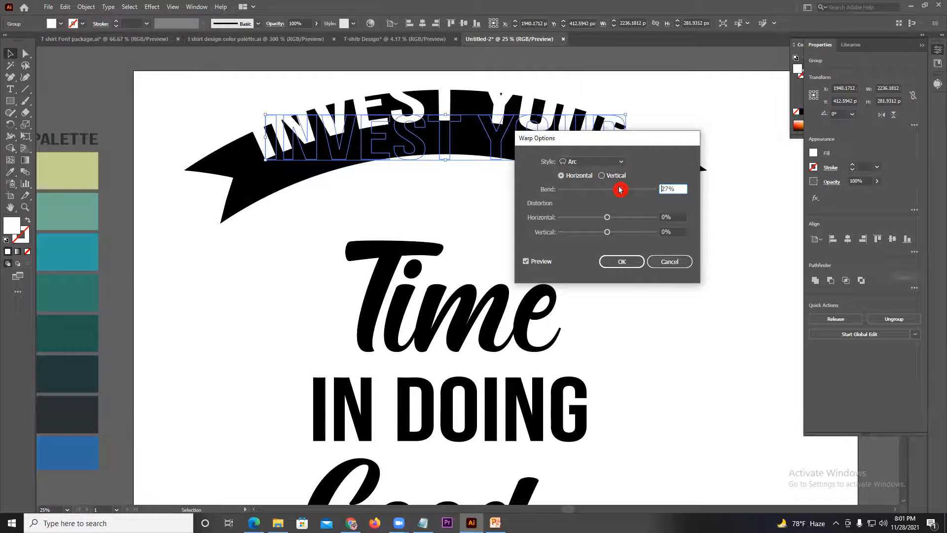
click(620, 261)
click(582, 168)
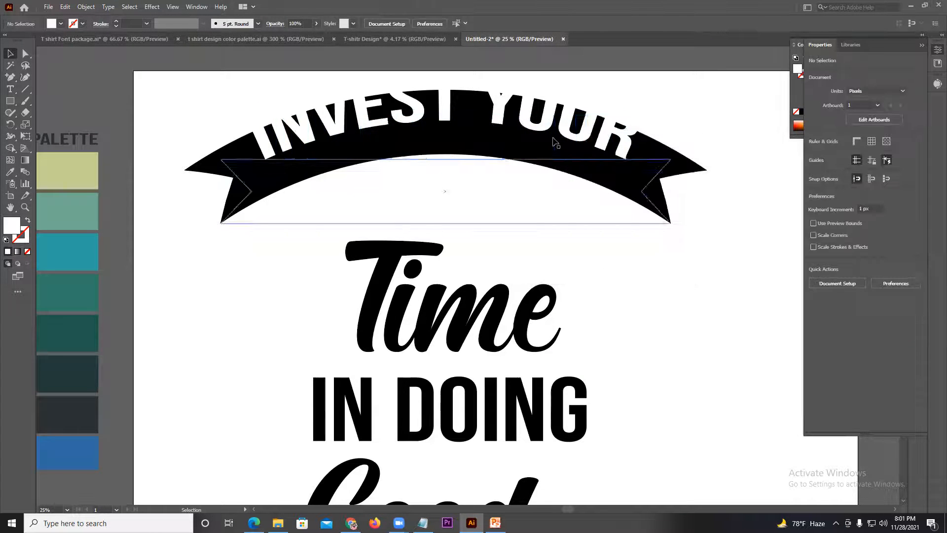
- Move the arched "INVEST YOUR" text down into the ribbon and shift the ribbon down to just above "Time"
drag(551, 134, 544, 156)
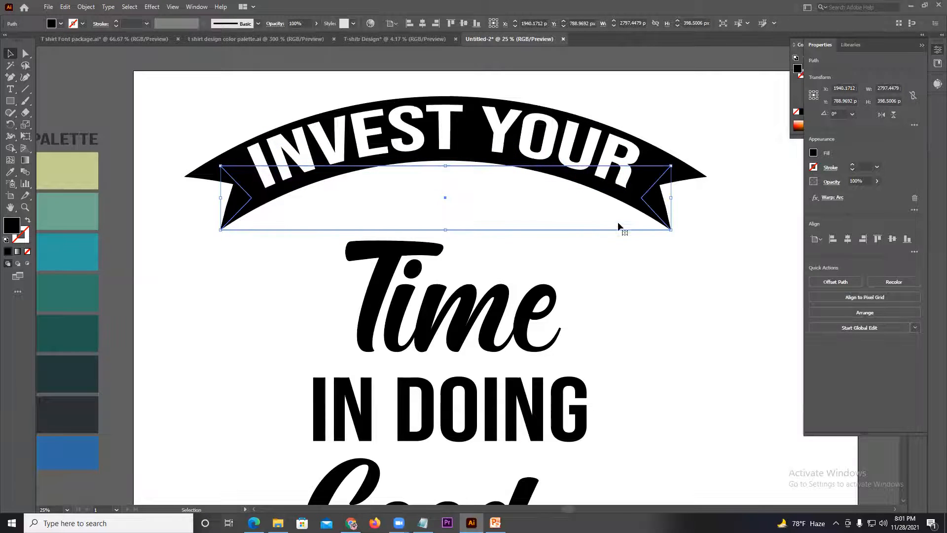
click(645, 118)
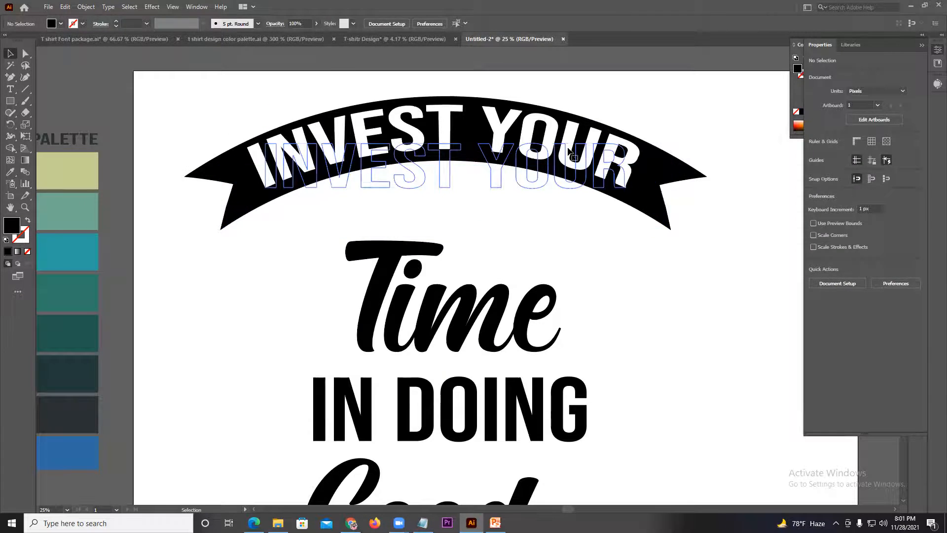
click(424, 151)
drag(234, 198, 232, 202)
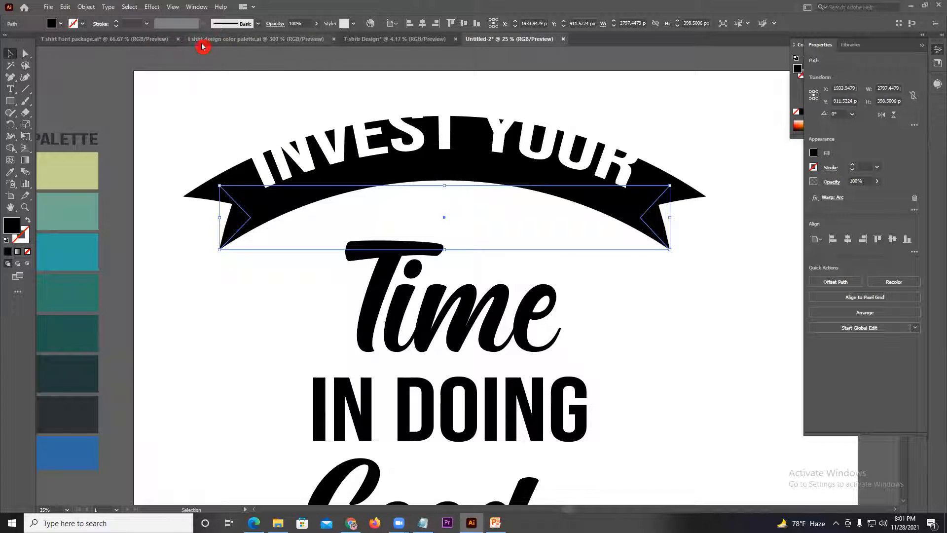
- Expand the appearance of the arched ribbon and of the "INVEST YOUR" text, nudging the text slightly lower
click(87, 7)
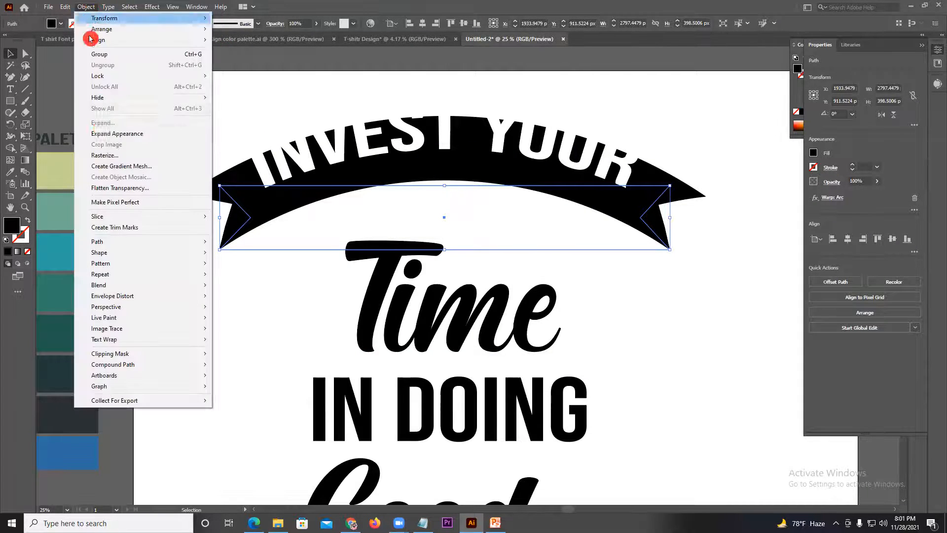
click(100, 133)
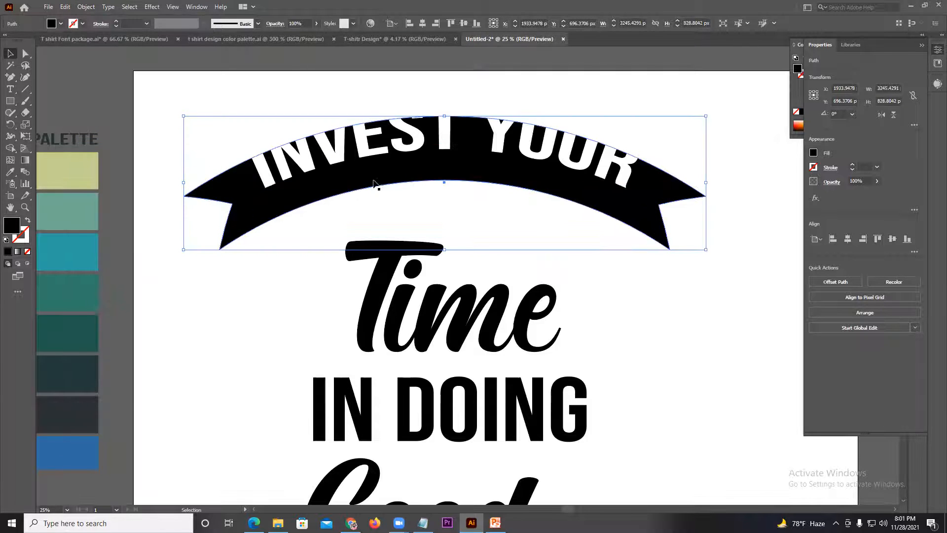
click(364, 145)
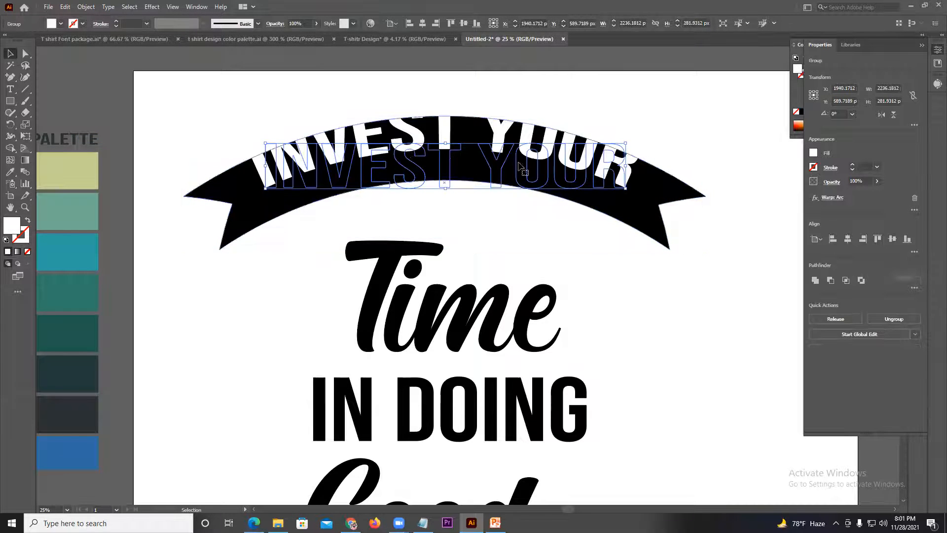
drag(444, 181, 438, 191)
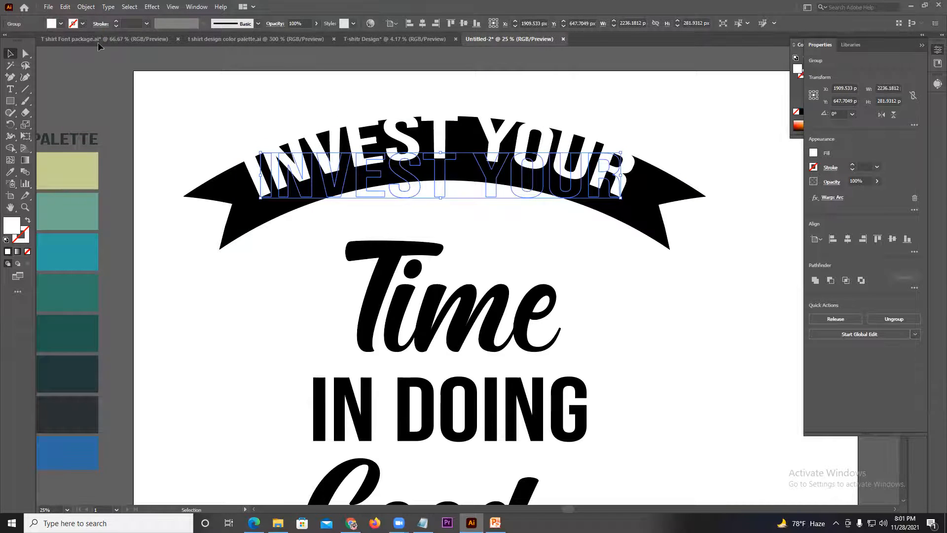
click(82, 7)
click(193, 134)
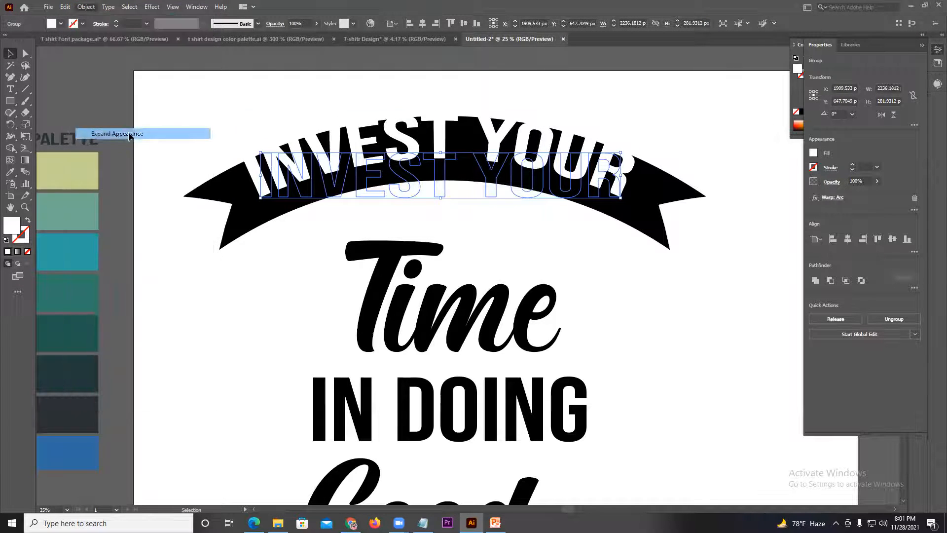
- Move the expanded "INVEST YOUR" text down to the middle of the ribbon and select both objects together
click(313, 222)
drag(353, 155, 353, 167)
drag(350, 88, 439, 165)
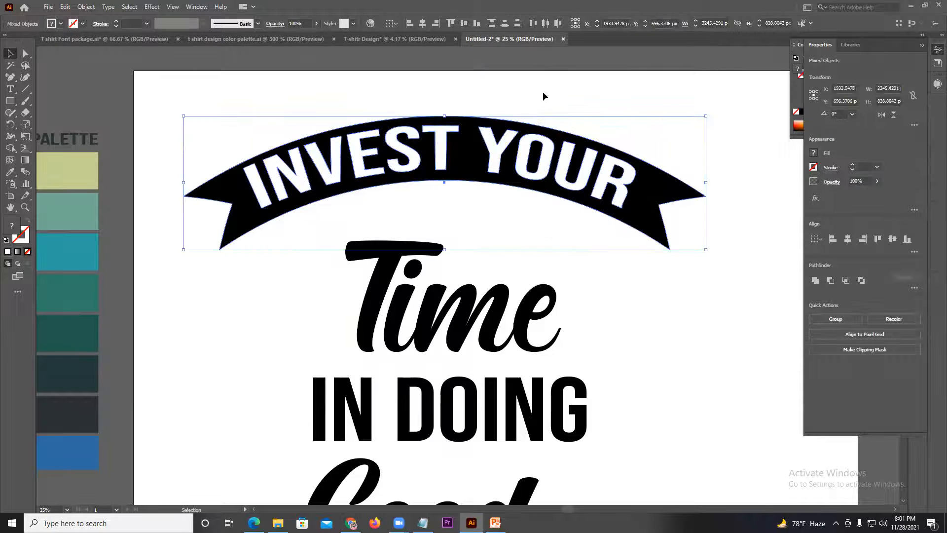
- Centre the "INVEST YOUR" text and the ribbon on each other in both directions, and nudge the text up slightly
click(463, 25)
click(422, 25)
click(493, 187)
drag(450, 154, 445, 144)
- Move the ribbon and its text down together and scale them to about 2434 px wide, just above "Time"
click(487, 89)
drag(508, 156, 506, 199)
drag(705, 163, 665, 182)
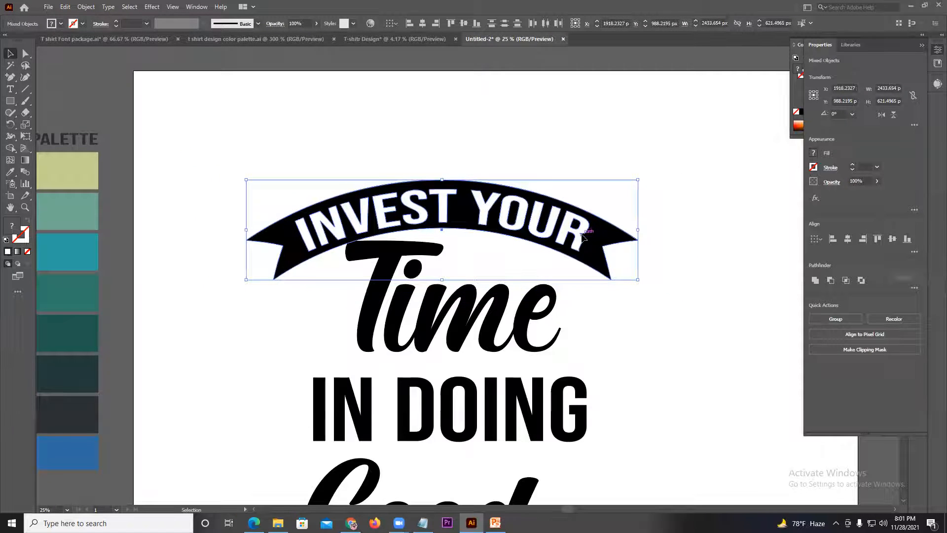
click(554, 163)
- Compare with the reference shirt and scale "Time" down to about 870 pt, centred under the ribbon
scroll(554, 163, down, 3)
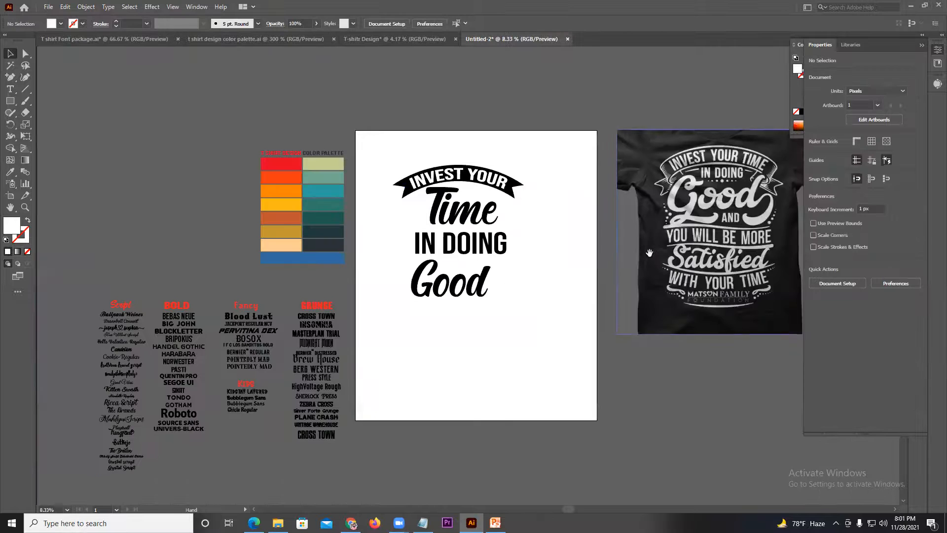
scroll(415, 168, up, 1)
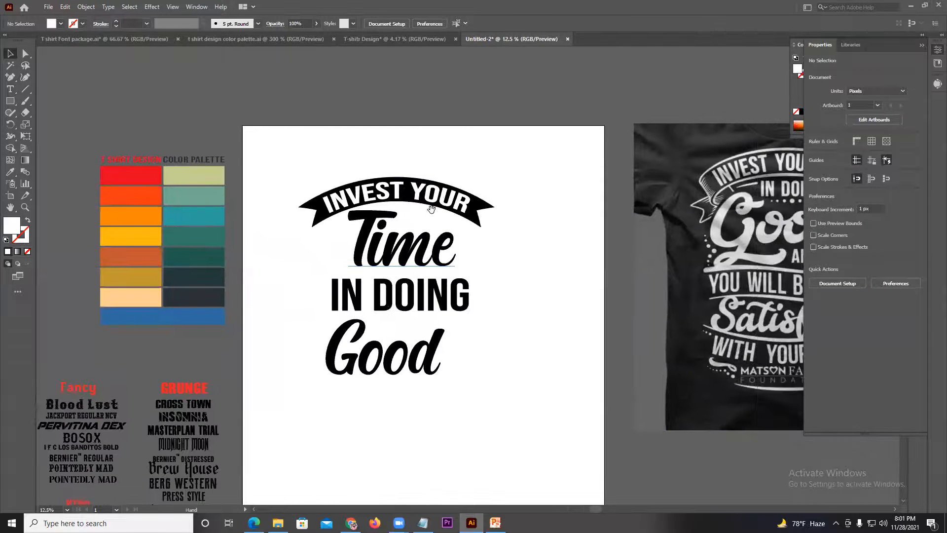
click(677, 182)
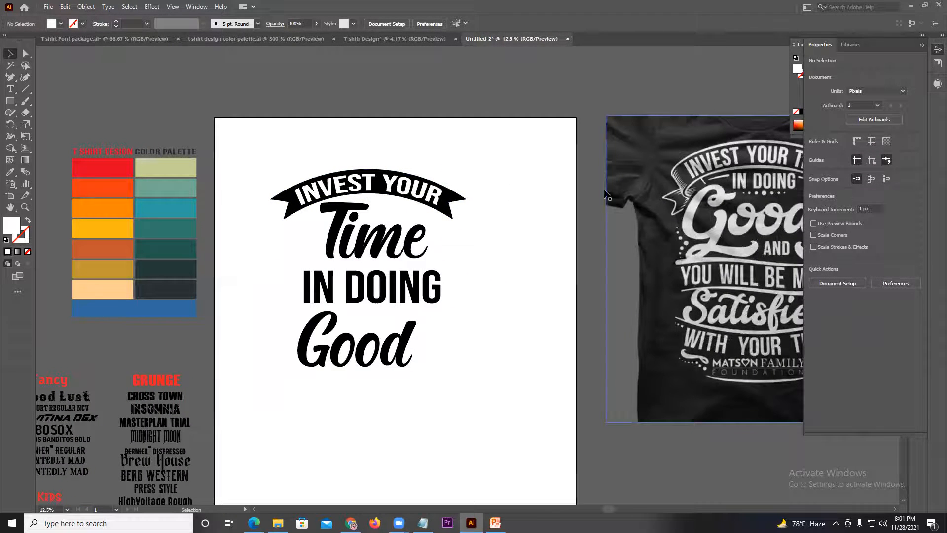
click(361, 233)
drag(426, 195, 417, 202)
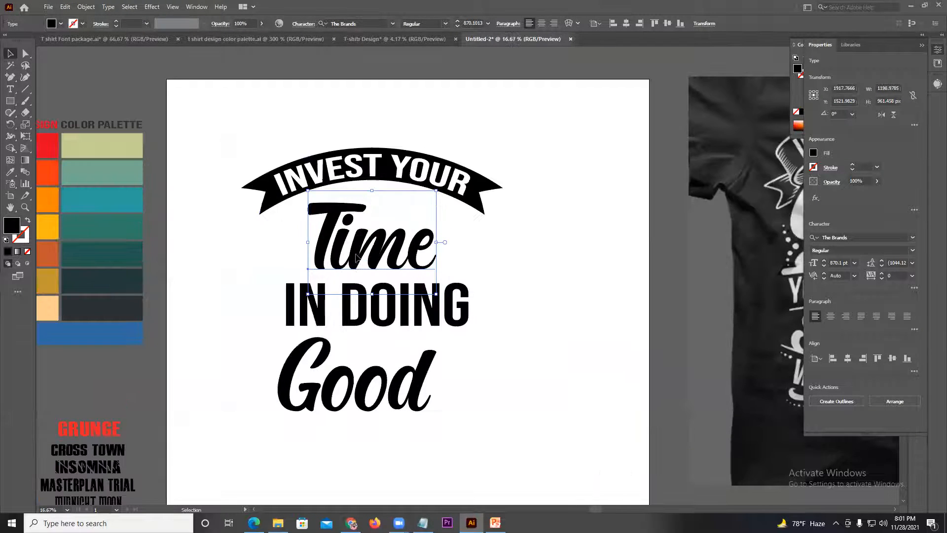
click(453, 244)
scroll(454, 244, left, 3)
drag(487, 250, 488, 251)
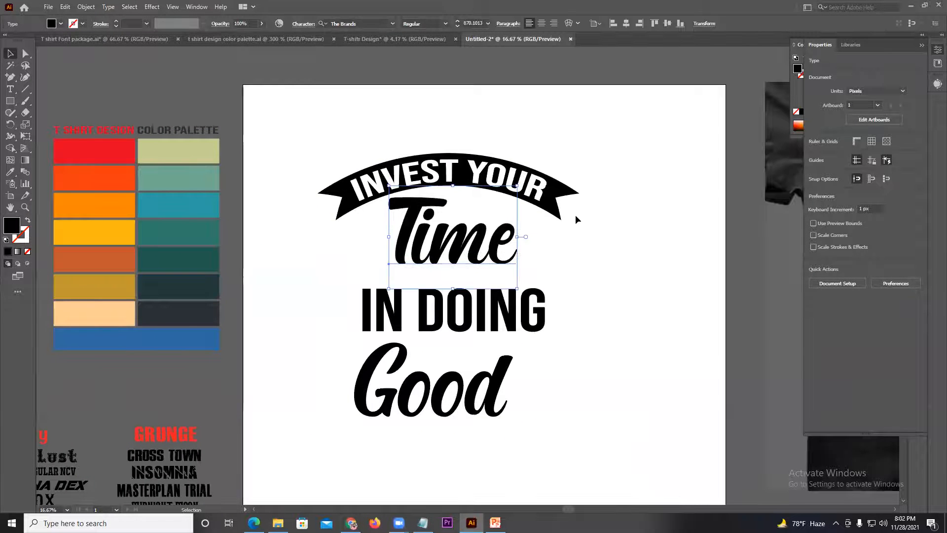
- Scale "IN DOING" down to about 443 pt, enlarge "Good", and stack both words closely beneath "Time"
drag(556, 247, 499, 216)
click(413, 258)
drag(423, 242, 400, 238)
click(370, 339)
drag(369, 339, 370, 321)
drag(387, 273, 402, 260)
mouse_move(384, 304)
mouse_down()
mouse_move(393, 299)
mouse_move(401, 312)
mouse_move(392, 296)
mouse_move(379, 297)
mouse_move(394, 297)
mouse_up()
click(478, 250)
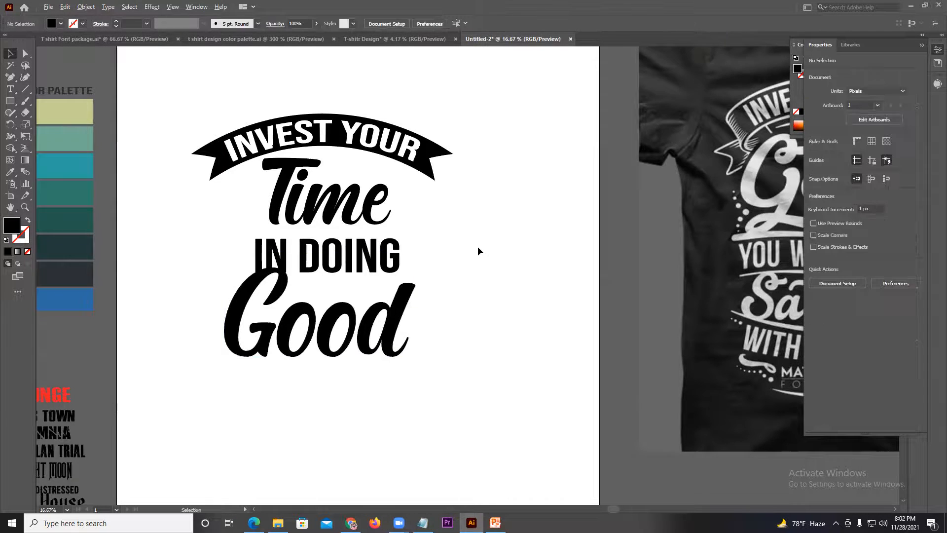
- Scale "Time" down to about 785 pt, tuck it up under the ribbon, and move "IN DOING" up beneath it
key(ctrl+minus)
drag(492, 246, 468, 244)
scroll(433, 225, up, 1)
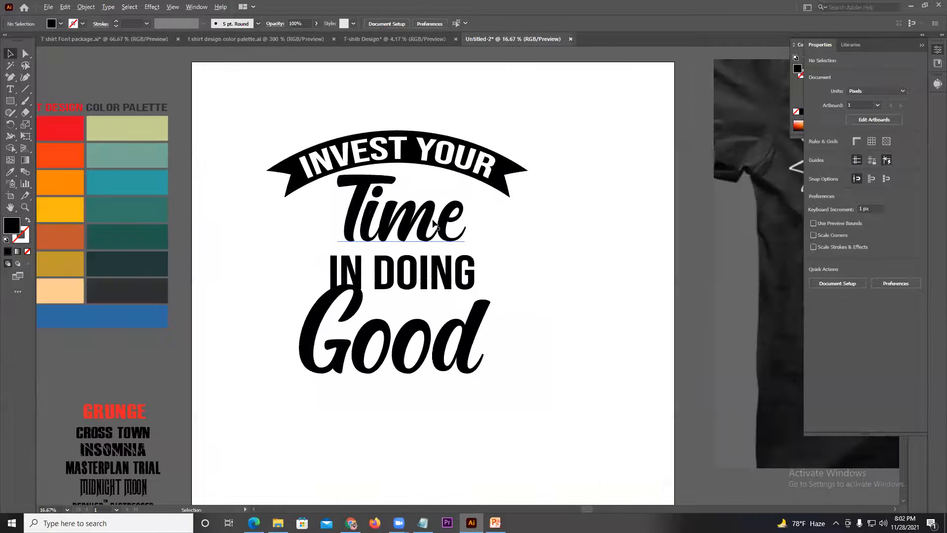
scroll(433, 224, up, 1)
click(435, 225)
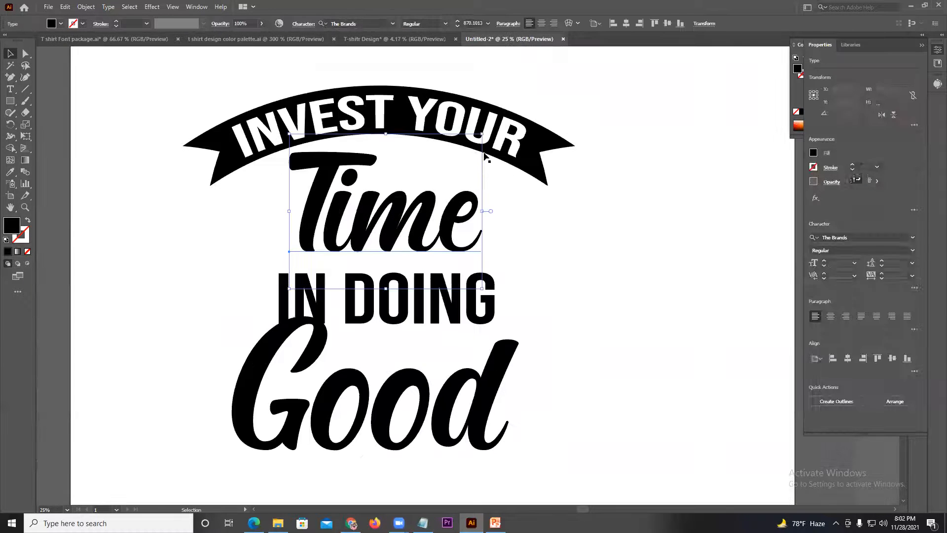
drag(485, 133, 464, 148)
mouse_move(423, 240)
mouse_down()
mouse_move(431, 206)
mouse_move(431, 224)
mouse_up()
mouse_move(442, 284)
mouse_down()
mouse_move(462, 274)
mouse_move(453, 270)
mouse_up()
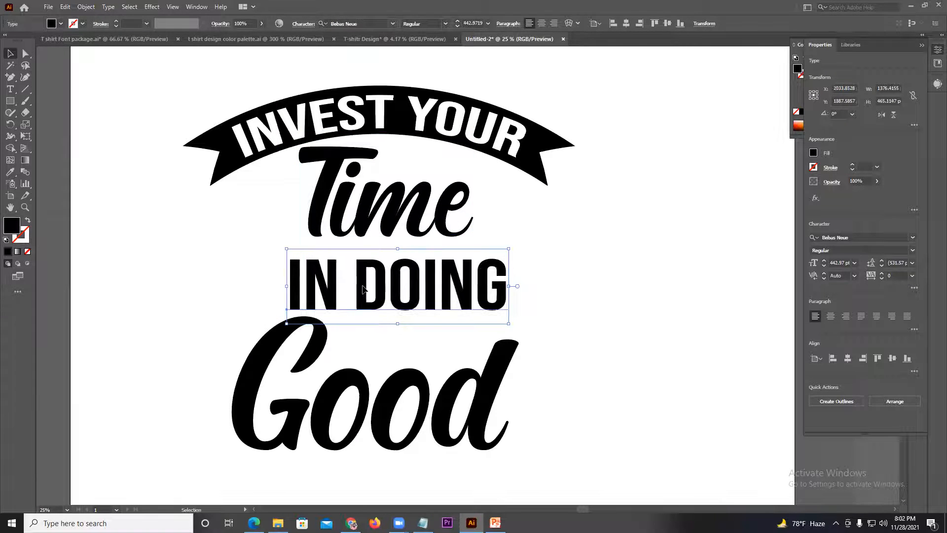
- Delete the space between "IN" and "DOING" in the text line below "Time"
key(t)
drag(358, 283, 340, 283)
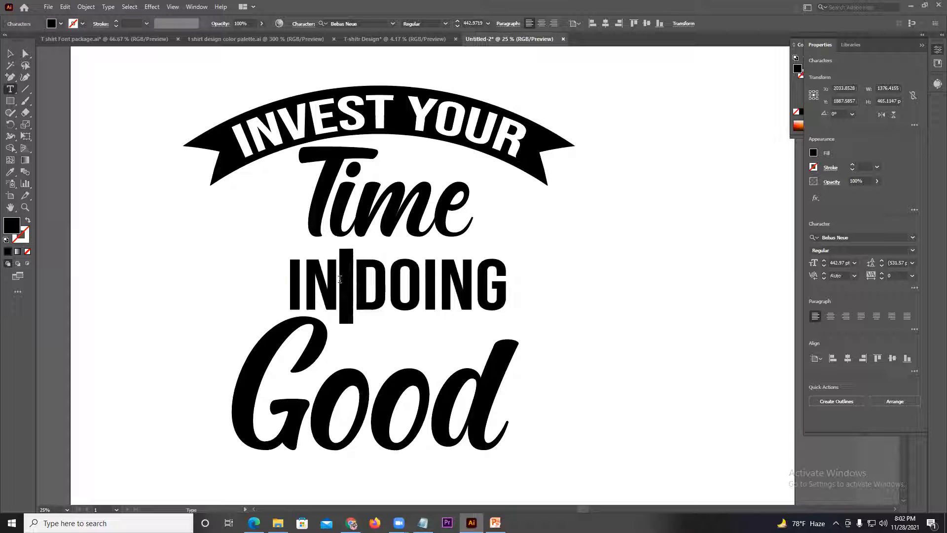
key(BackSpace)
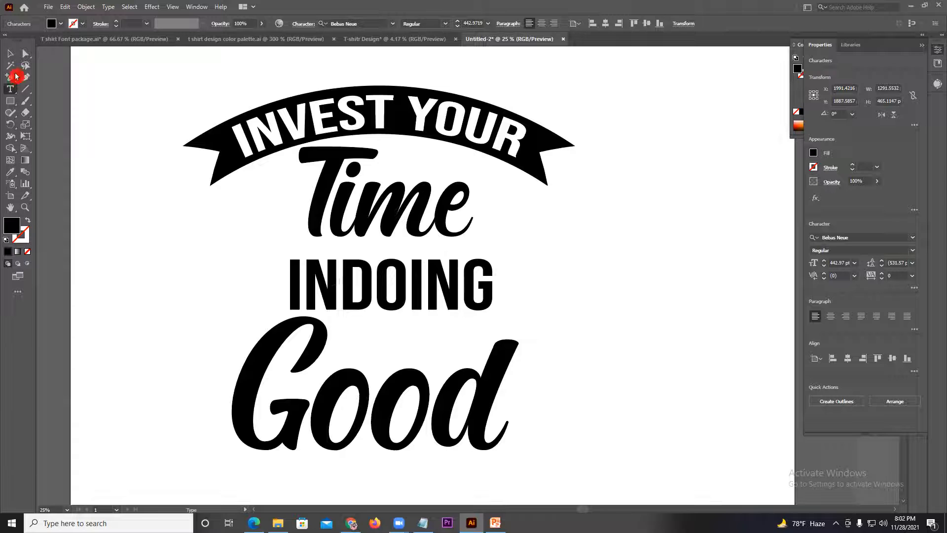
- Convert the "INDOING" text to outlines and ungroup it into separate letters
click(11, 53)
right_click(369, 254)
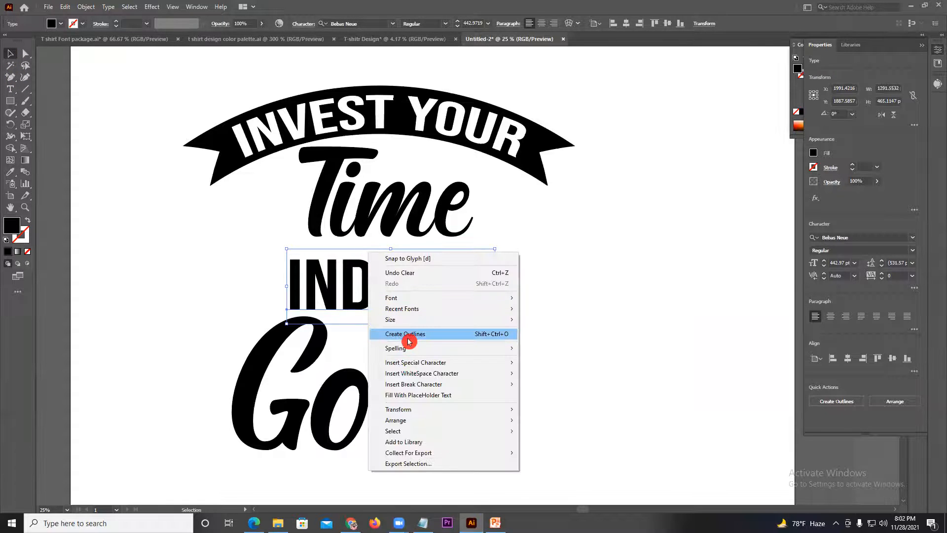
click(412, 331)
click(481, 277)
right_click(481, 276)
click(419, 281)
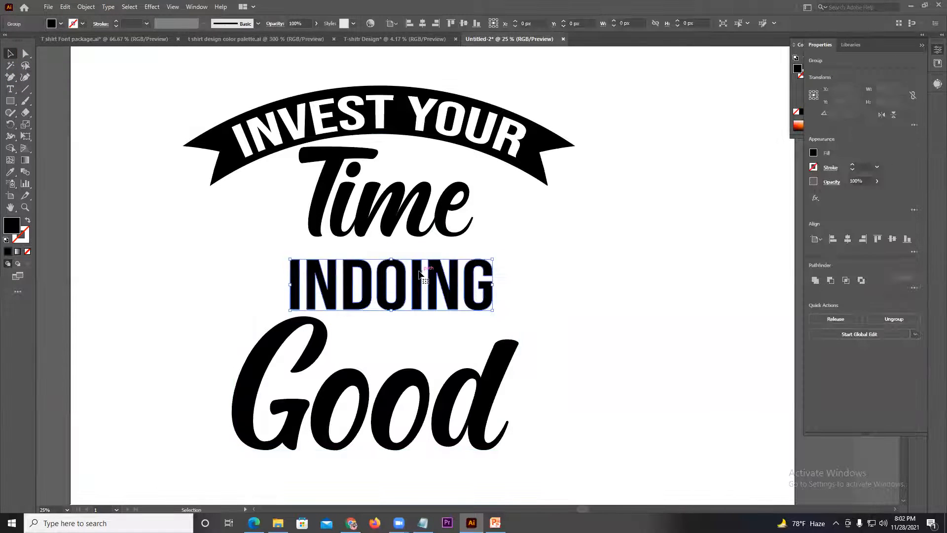
right_click(420, 272)
click(458, 352)
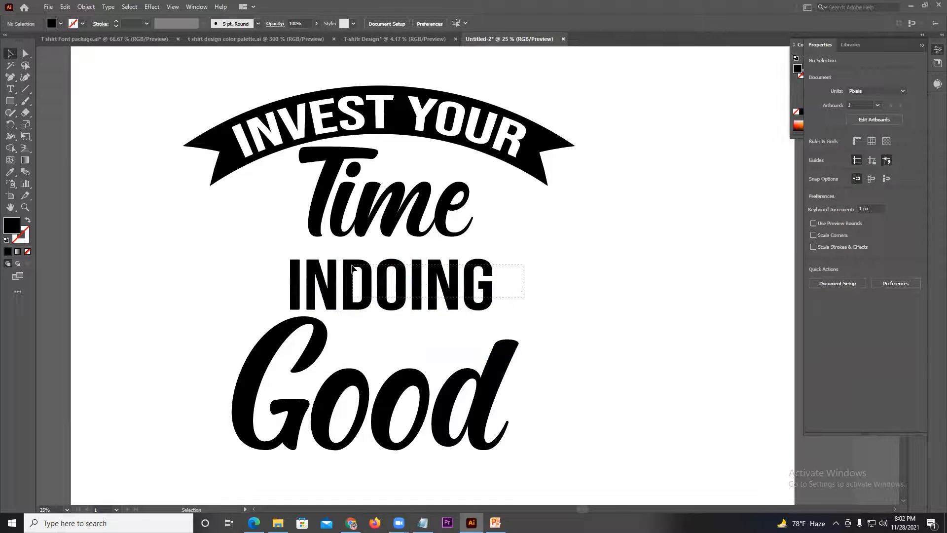
- Group the letters of "DOING" together and the letters of "IN" together as two separate groups
drag(510, 276, 392, 283)
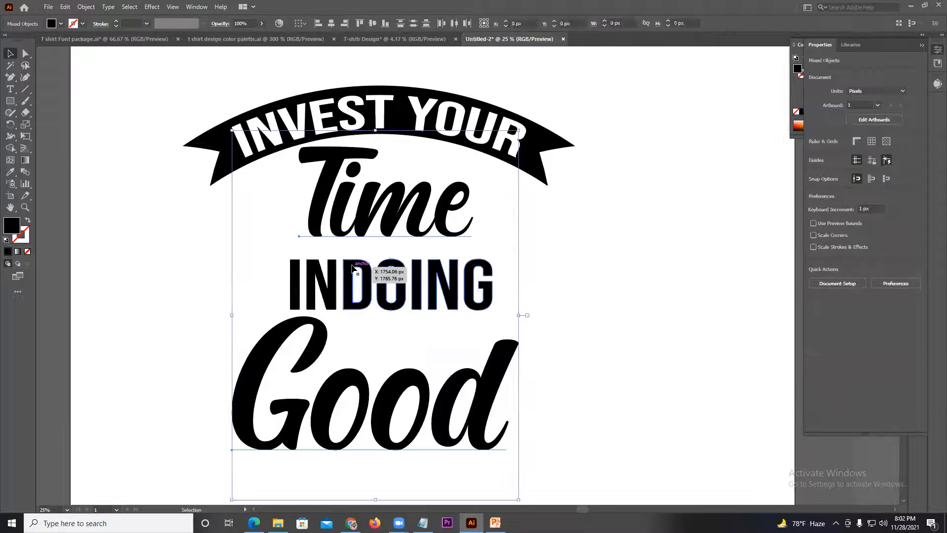
click(534, 279)
click(487, 281)
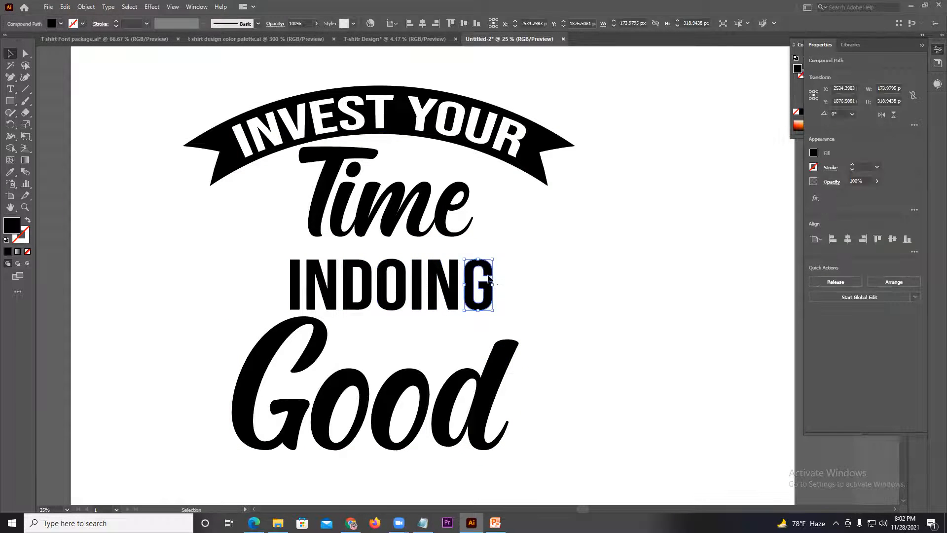
shift+click(360, 279)
right_click(372, 279)
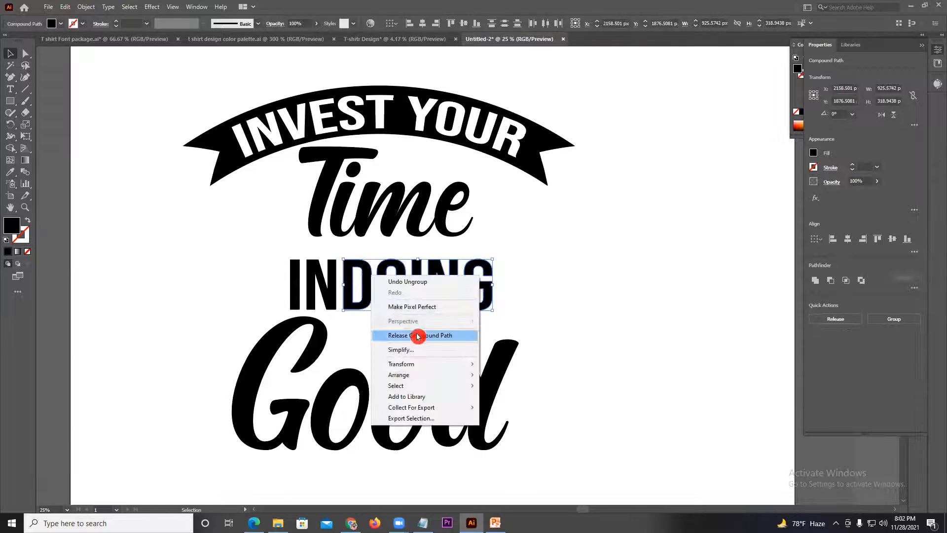
click(359, 284)
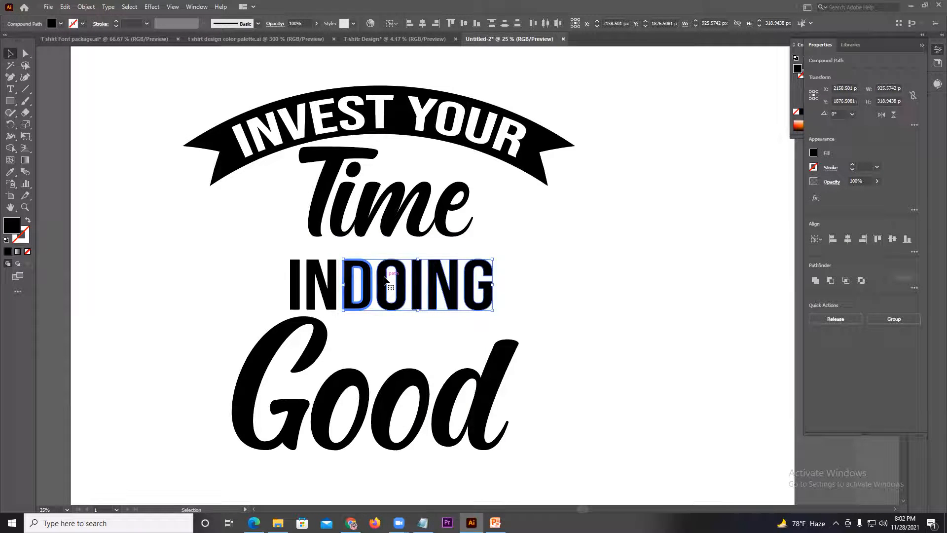
key(ctrl+g)
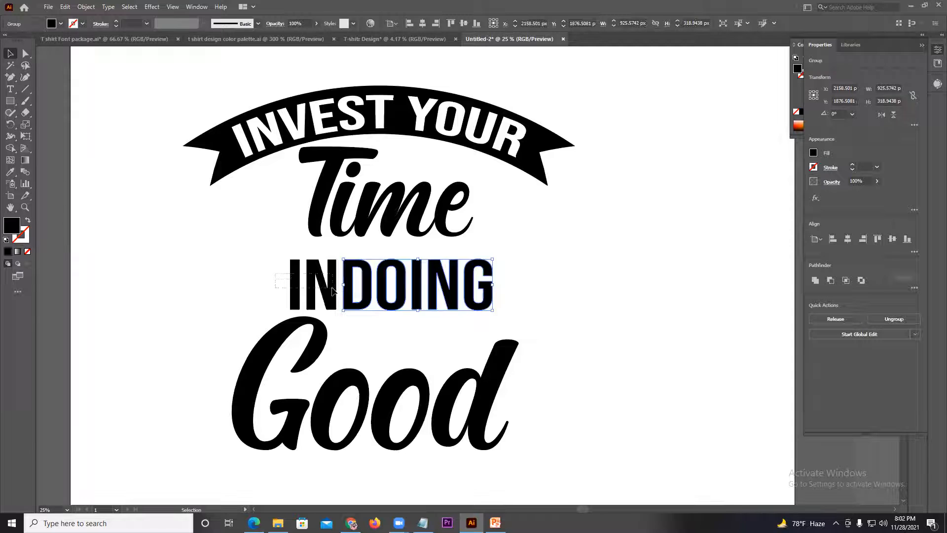
drag(333, 290, 333, 290)
click(517, 300)
- Spread "IN" to the left and "DOING" to the right, and move "Good" up between them
key(v)
drag(428, 303, 519, 303)
drag(321, 291, 239, 291)
drag(448, 294, 481, 295)
drag(445, 385, 447, 341)
- Scale "IN" and "DOING" down together and flatten them to about 249 px high
click(572, 298)
shift+click(210, 294)
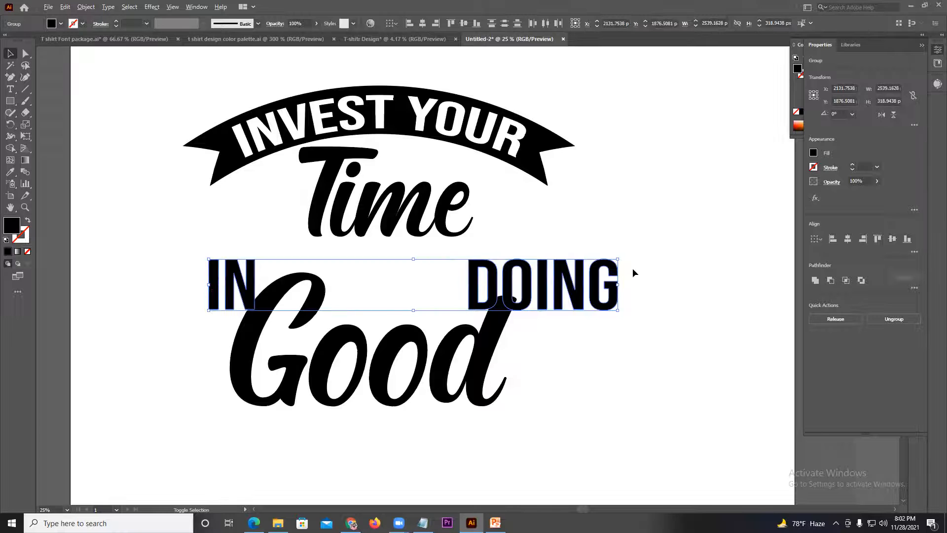
drag(617, 257, 571, 266)
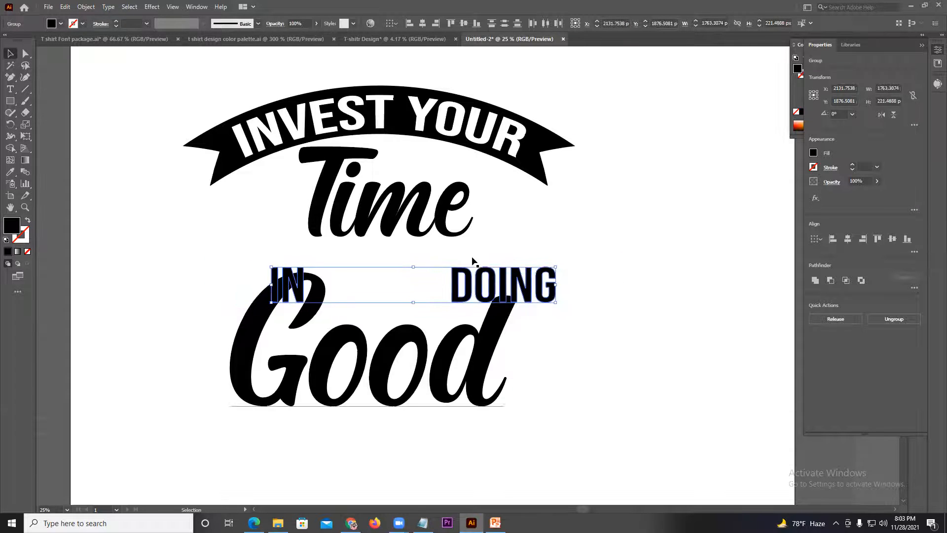
drag(417, 266, 416, 273)
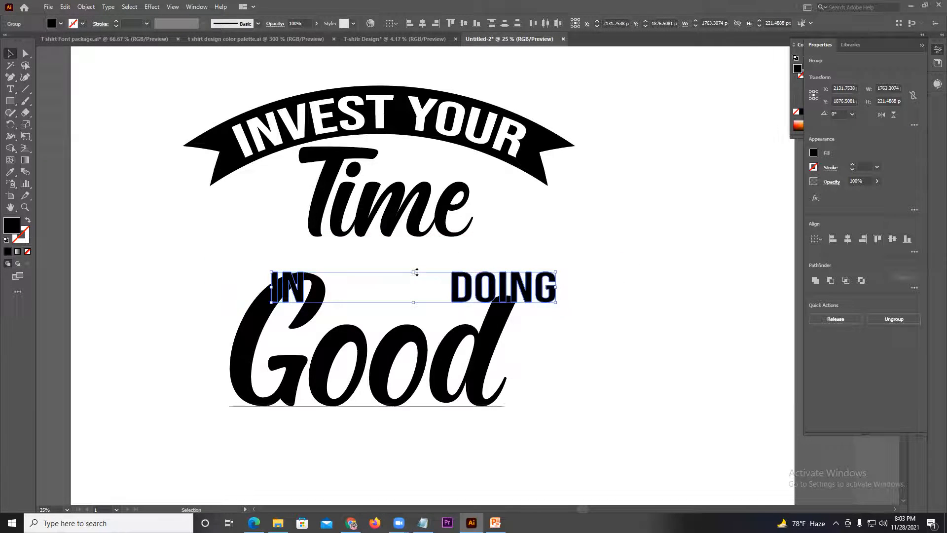
drag(556, 272, 598, 256)
- Move "DOING" and "IN" up on either side of "Time"'s lower edge, and reposition "Good" between them
click(570, 274)
drag(473, 286, 467, 265)
drag(254, 283, 247, 260)
drag(304, 307, 320, 286)
- Try shrinking "Good" to about 936 pt between "IN" and "DOING", and undo the change
drag(534, 223, 476, 265)
mouse_move(420, 342)
mouse_down()
mouse_move(425, 326)
mouse_move(418, 347)
mouse_up()
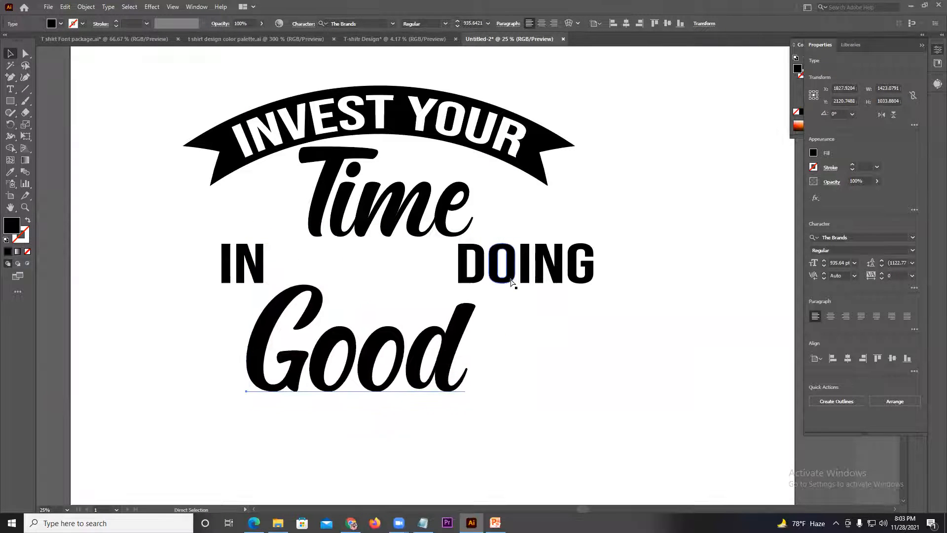
key(ctrl+z)
key(ctrl+z)
- Move "Good" down below the other words and bring "IN" back next to "DOING" with a word gap
drag(481, 340, 457, 384)
click(280, 268)
drag(244, 269, 420, 270)
drag(296, 153, 493, 291)
drag(561, 296, 401, 261)
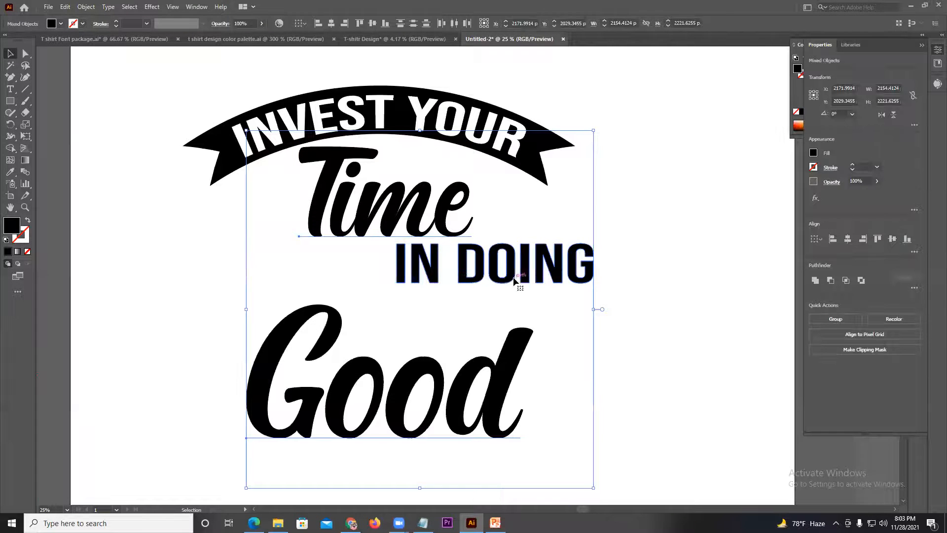
click(649, 288)
- Convert the "Time" text and the "Good" text to outlines
click(431, 230)
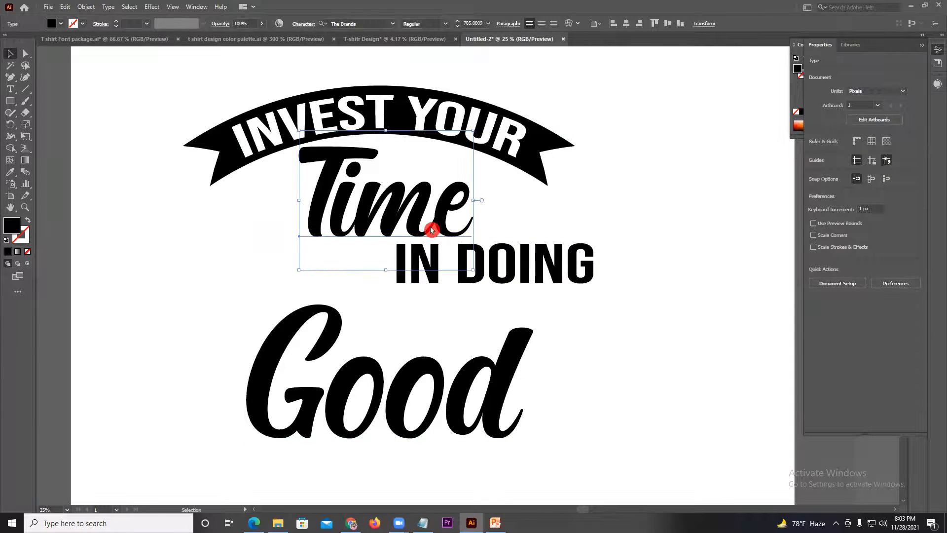
right_click(432, 229)
click(457, 311)
click(293, 342)
right_click(293, 345)
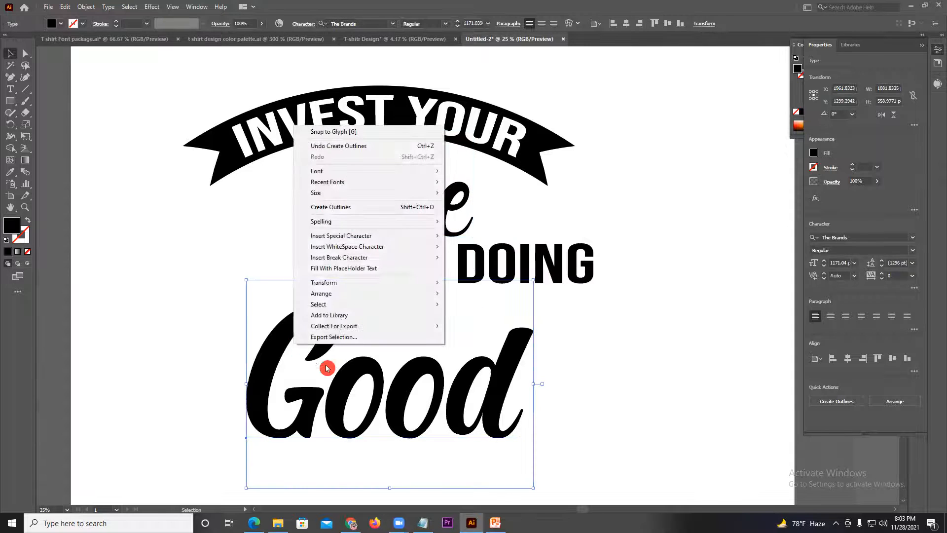
click(333, 213)
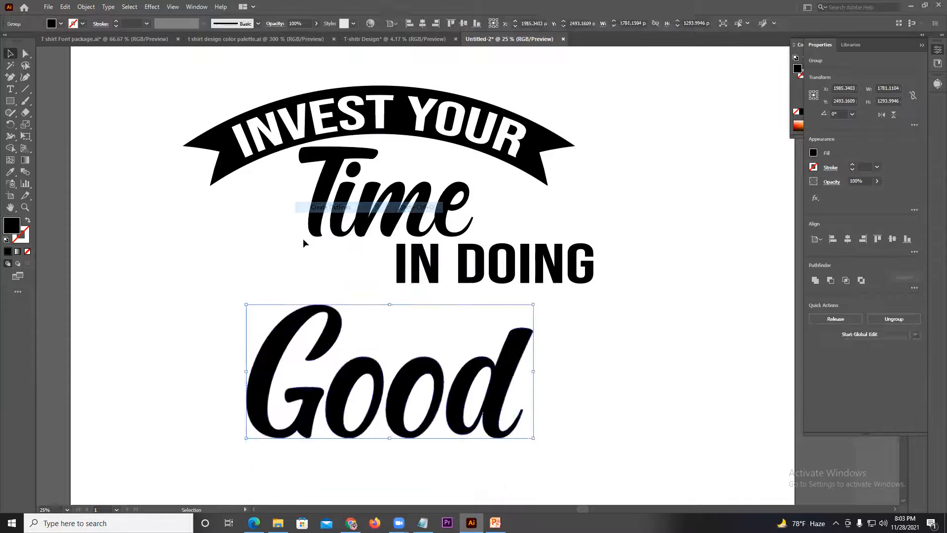
- Group "IN" with "DOING", move the line left beneath "Time", and enlarge it to span the gap above "Good"
click(365, 266)
drag(568, 286, 588, 286)
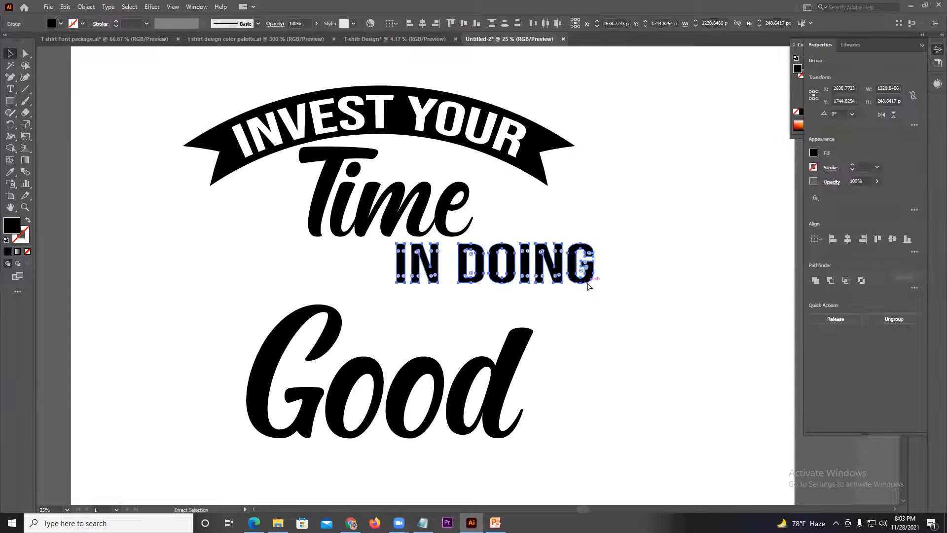
drag(535, 272, 420, 290)
drag(480, 257, 539, 245)
click(591, 272)
drag(592, 291, 651, 254)
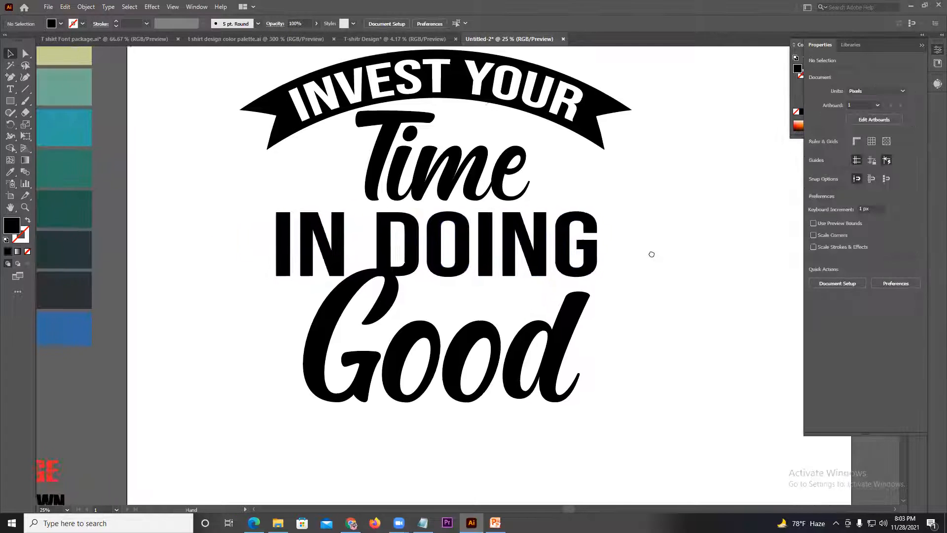
- Scale the "IN DOING" group down to about 1916 px wide and centre it beneath "Time"
click(584, 242)
drag(599, 211, 588, 213)
mouse_move(535, 242)
mouse_down()
mouse_move(568, 225)
mouse_move(546, 241)
mouse_up()
click(653, 291)
drag(540, 342, 542, 314)
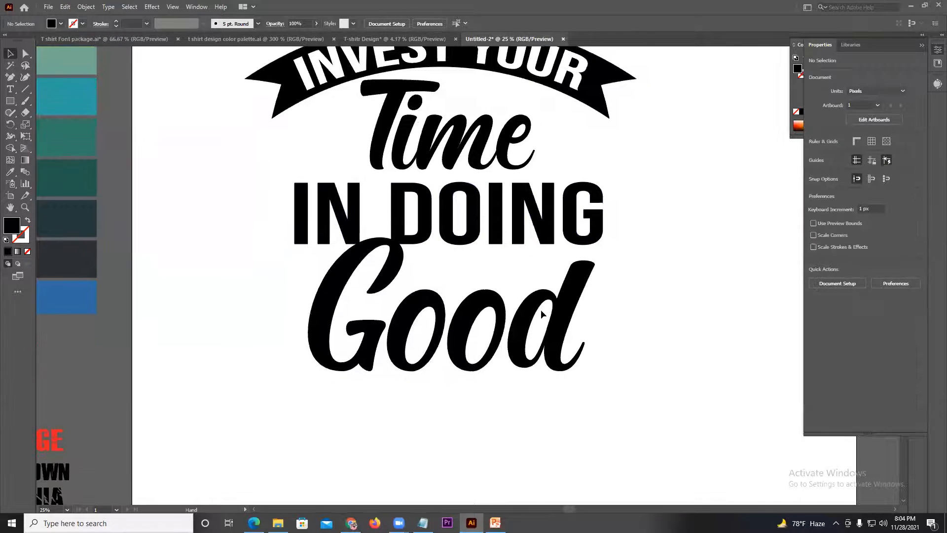
click(542, 314)
- Flatten "IN DOING" to about 331 px high, and move it and "Good" up to tighten the line spacing
click(495, 239)
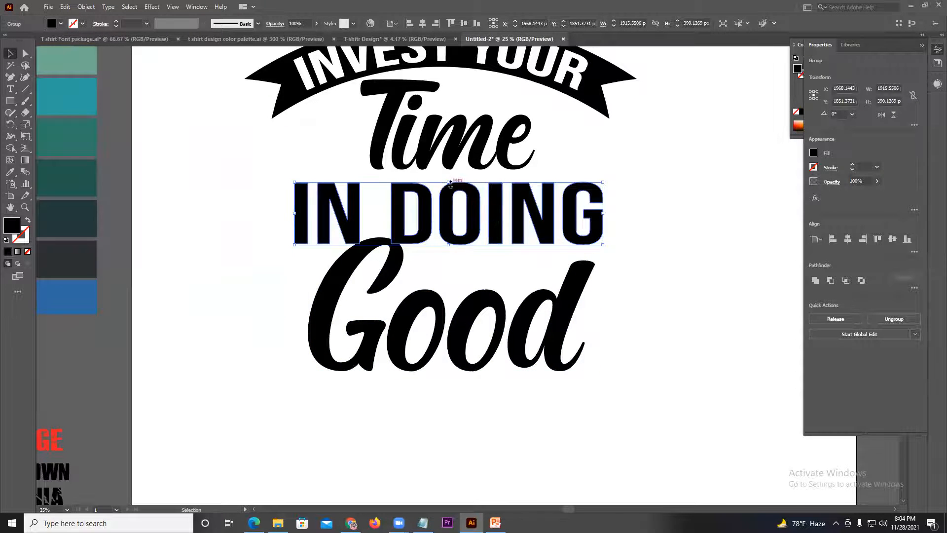
drag(450, 183, 450, 193)
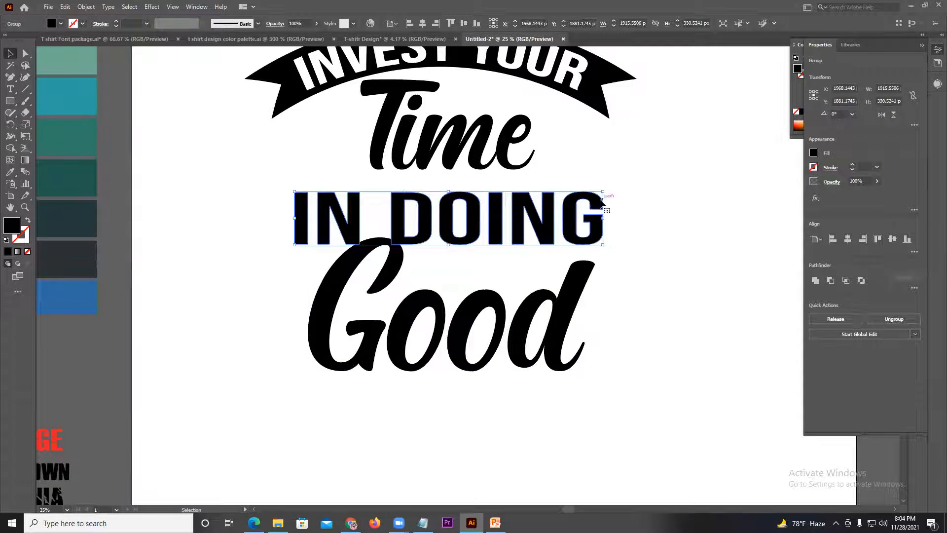
drag(542, 232, 539, 220)
click(628, 215)
scroll(629, 211, down, 1)
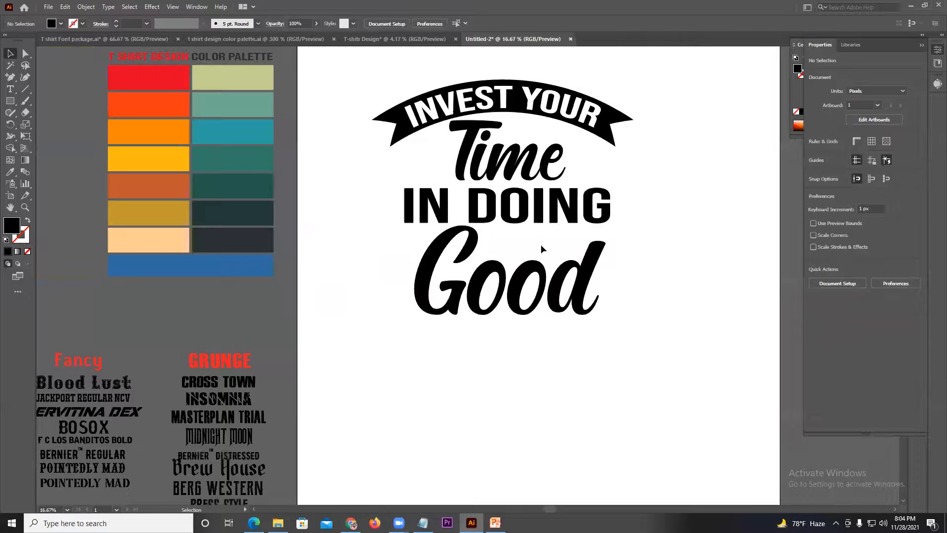
mouse_move(471, 245)
mouse_down()
mouse_move(455, 215)
mouse_move(472, 236)
mouse_up()
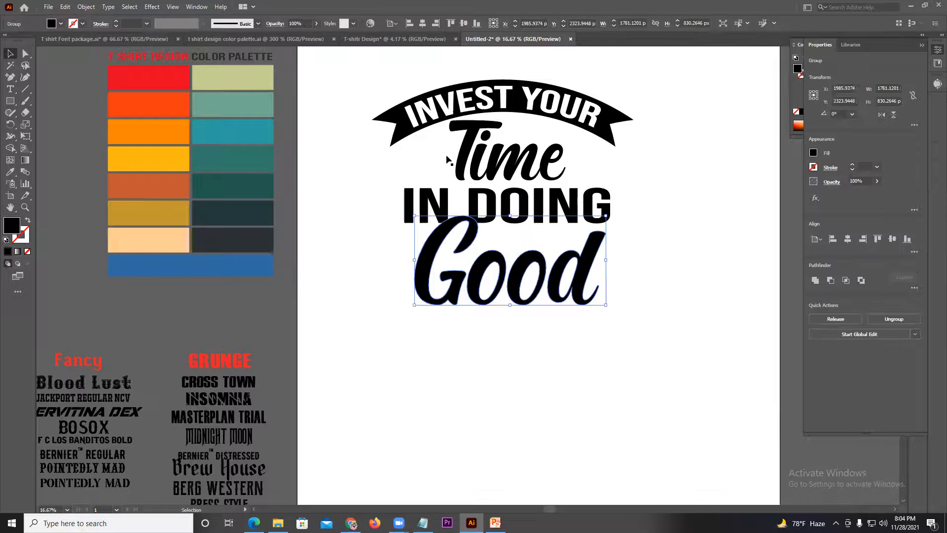
- Group the "INVEST YOUR" lettering with the arched ribbon banner
click(420, 121)
shift+click(395, 112)
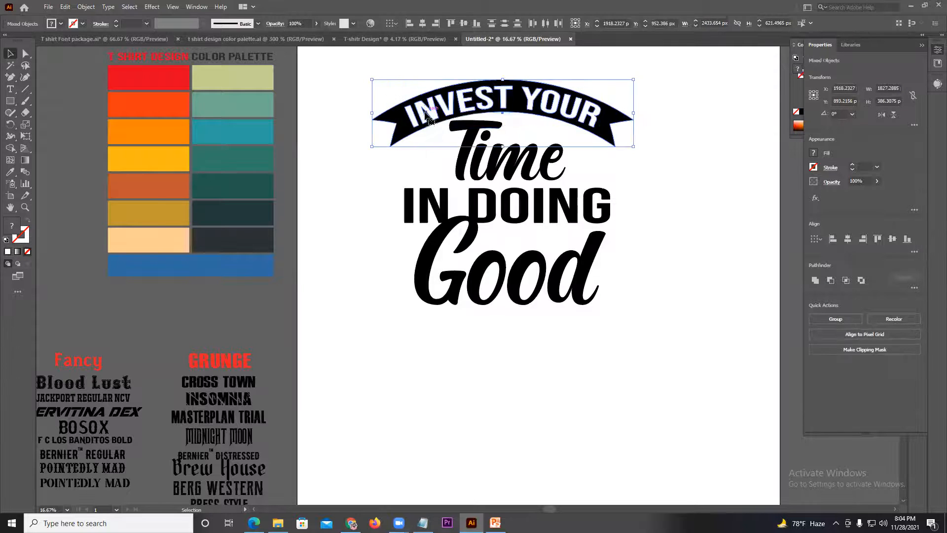
right_click(425, 113)
click(453, 188)
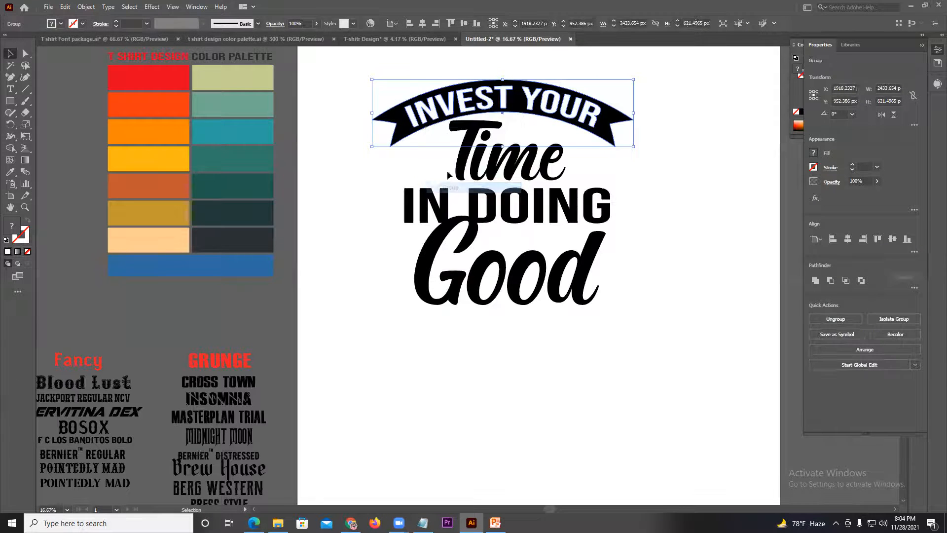
- Align the banner group, "Time", "IN DOING" and "Good" on a common horizontal centre
click(461, 180)
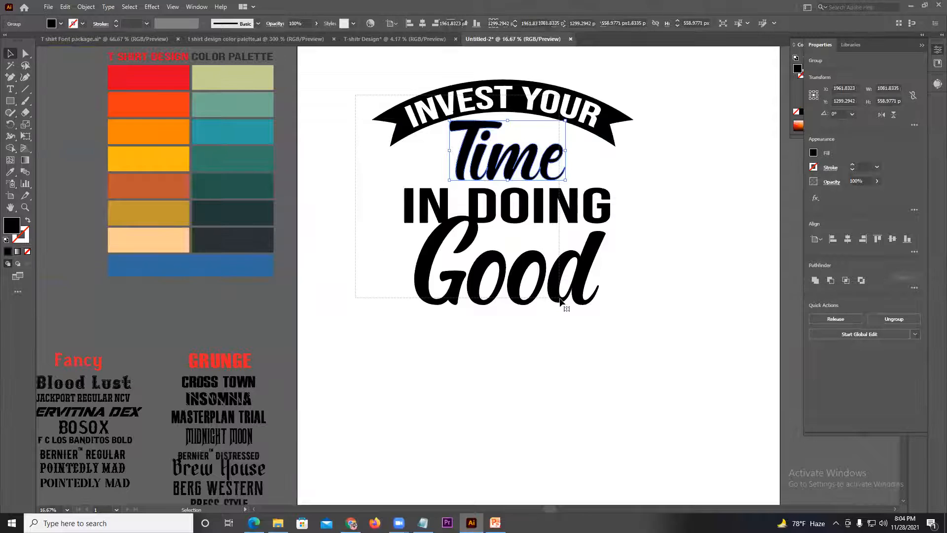
drag(561, 300, 561, 301)
click(423, 24)
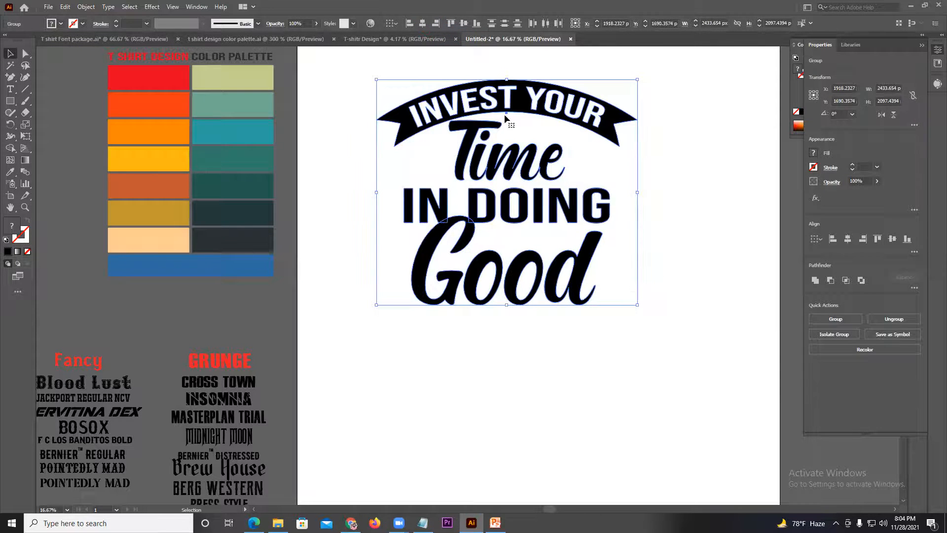
click(683, 150)
- Move "Good" down about 20 px so it overlaps "IN DOING" slightly less
scroll(631, 190, up, 1)
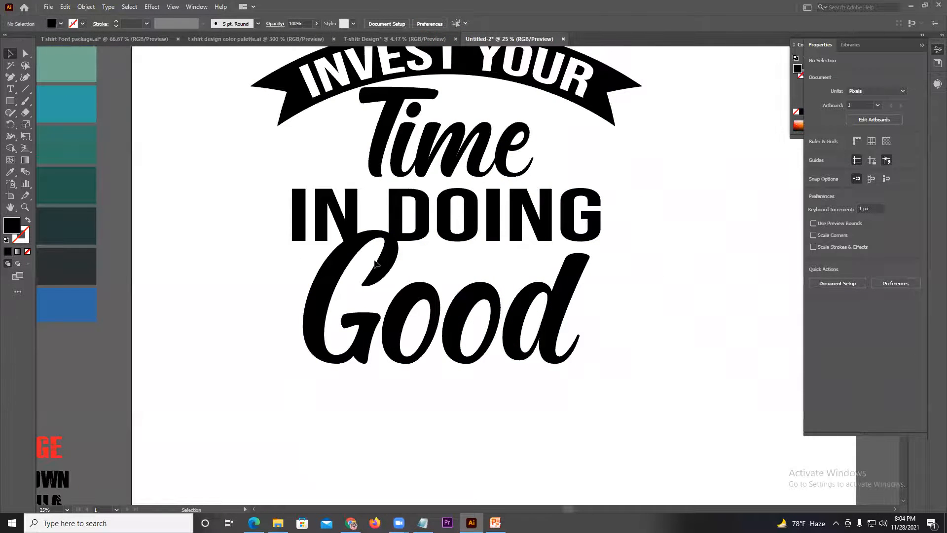
click(376, 264)
scroll(389, 259, up, 1)
scroll(382, 262, up, 1)
drag(382, 262, 386, 265)
scroll(386, 268, down, 2)
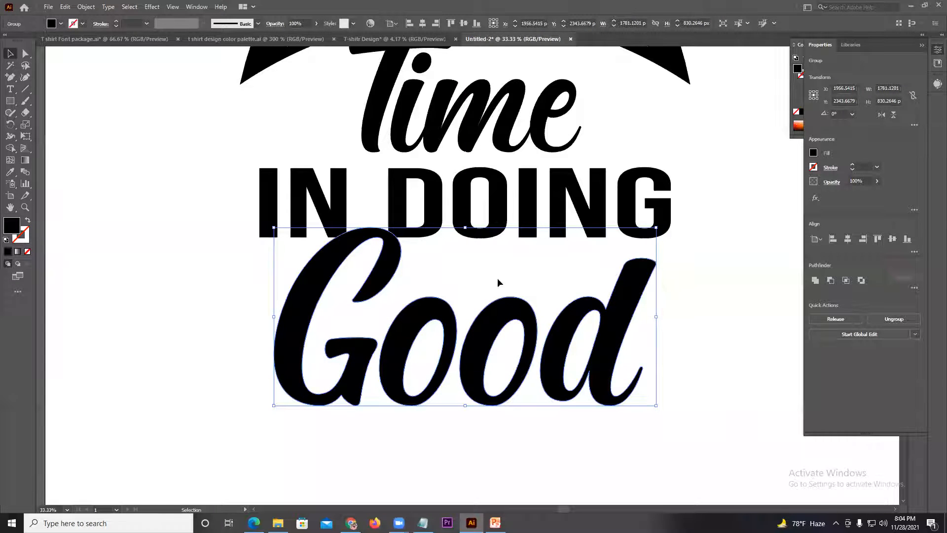
- Try an Offset Path of 10 px with miter joins on "Good"
click(93, 10)
mouse_move(121, 242)
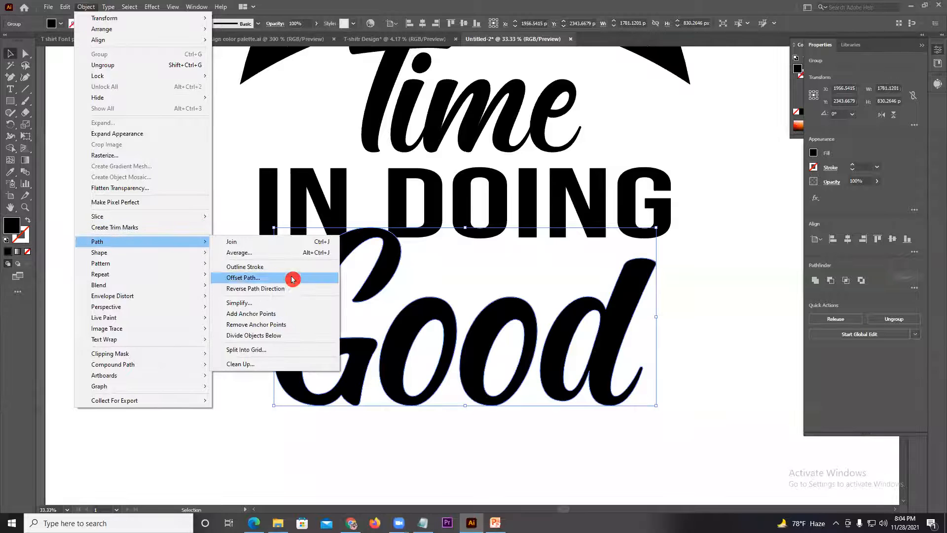
click(258, 277)
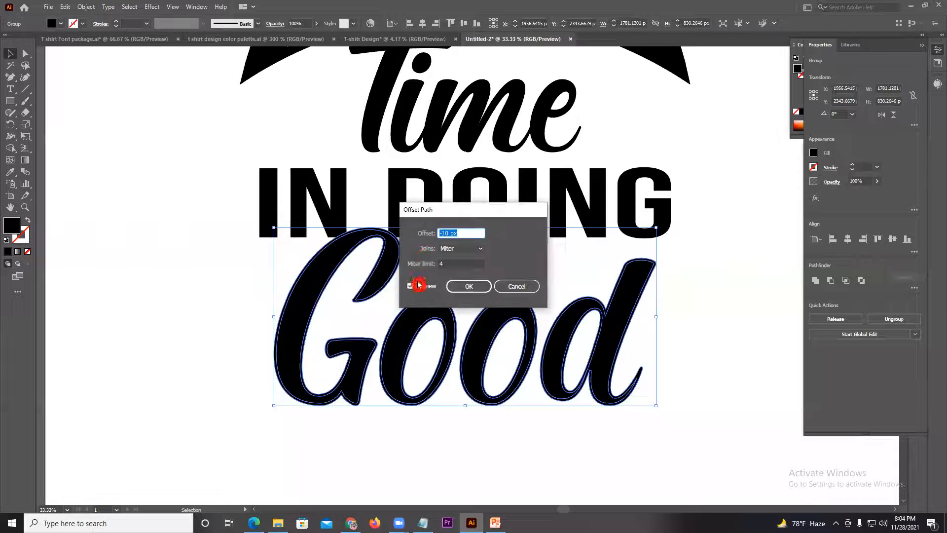
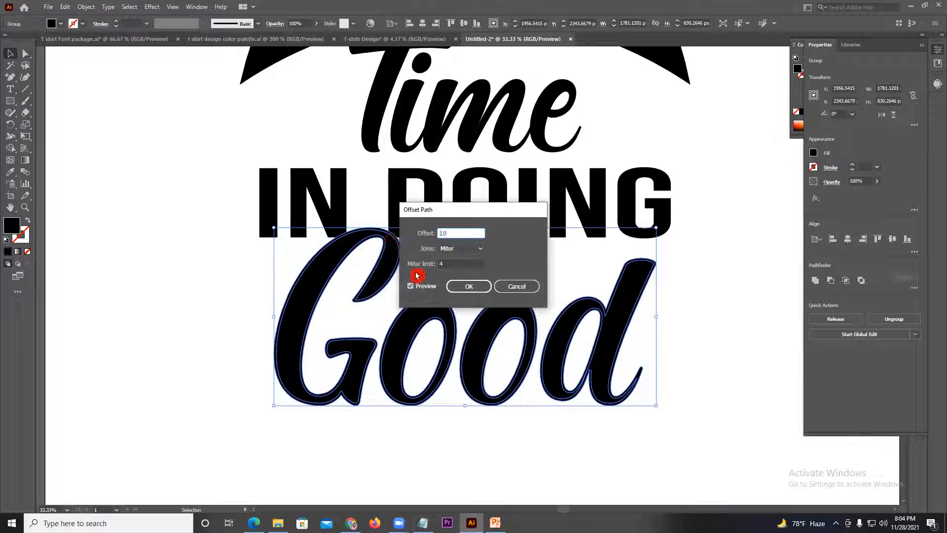
click(421, 290)
click(421, 290)
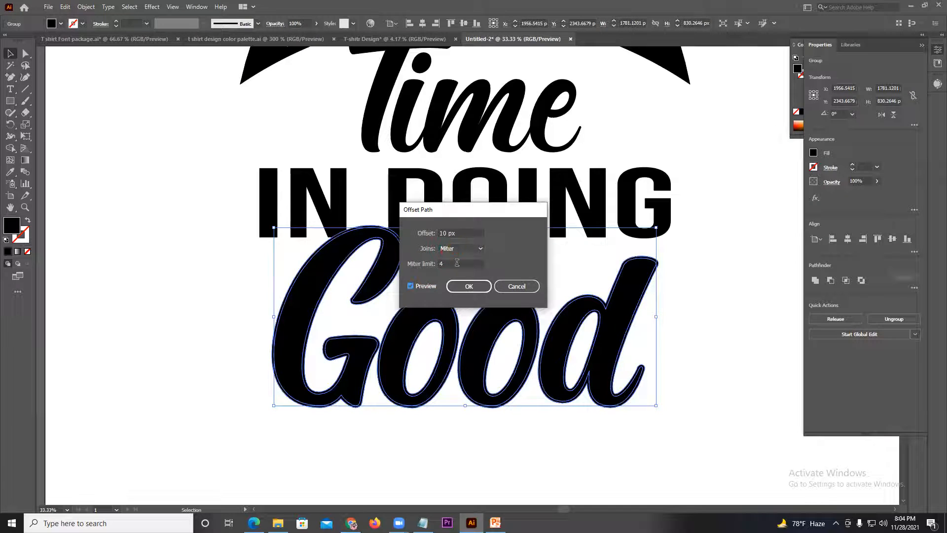
click(464, 286)
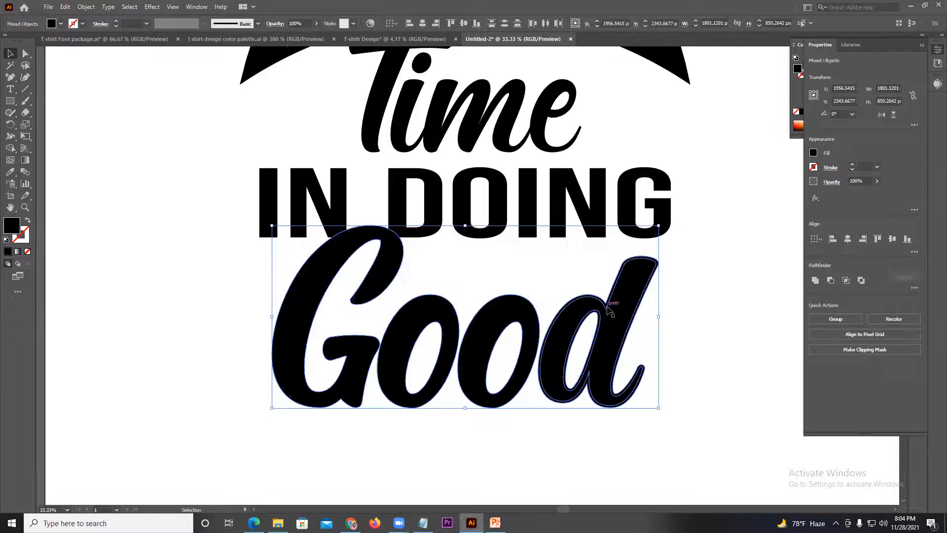
- Try to separate the offset outline from "Good" by isolating its group, and undo back to before the offset
click(810, 312)
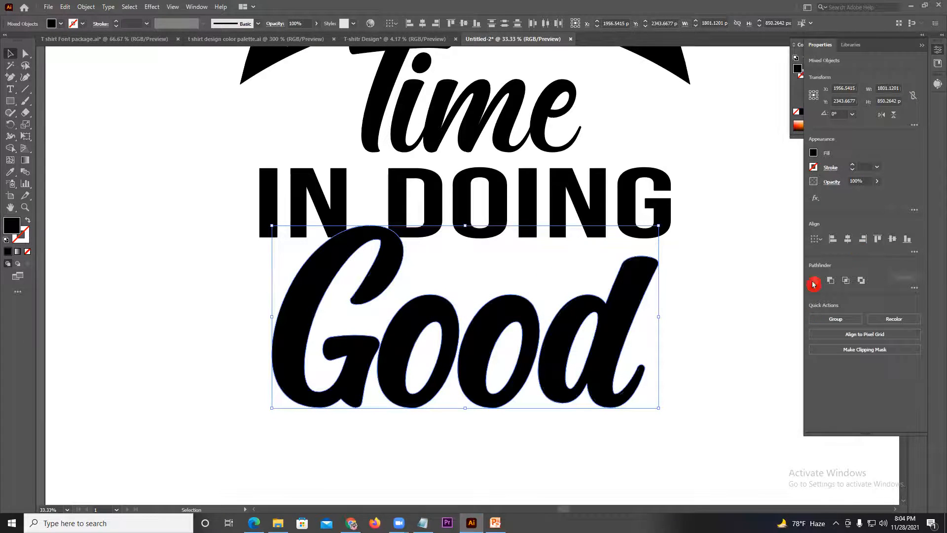
drag(385, 258, 461, 336)
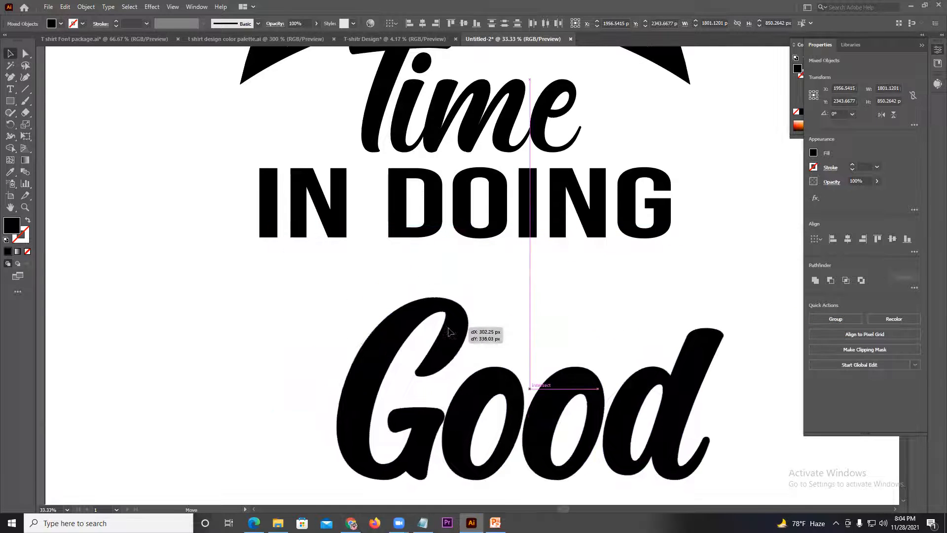
key(ctrl+z)
right_click(398, 314)
click(418, 348)
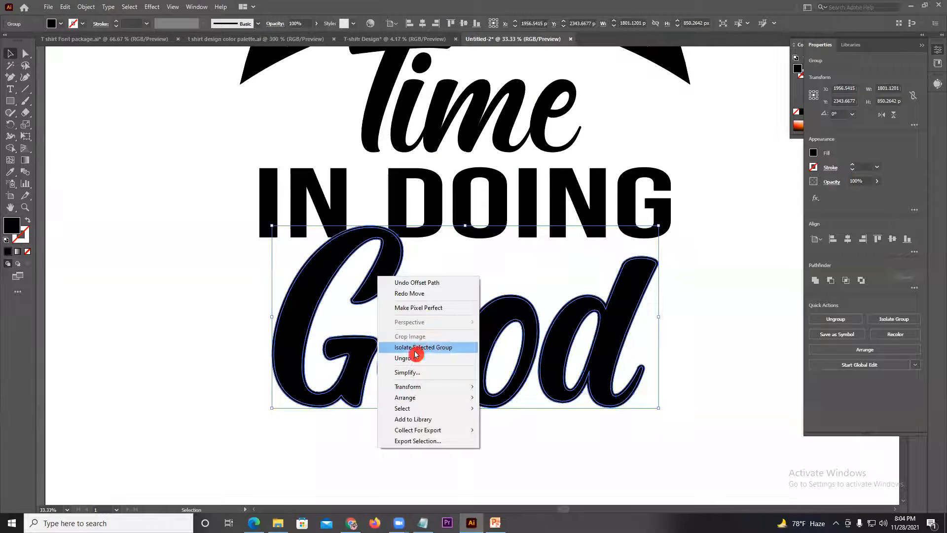
drag(382, 276, 223, 302)
drag(437, 314, 345, 389)
key(ctrl+z)
key(ctrl+z)
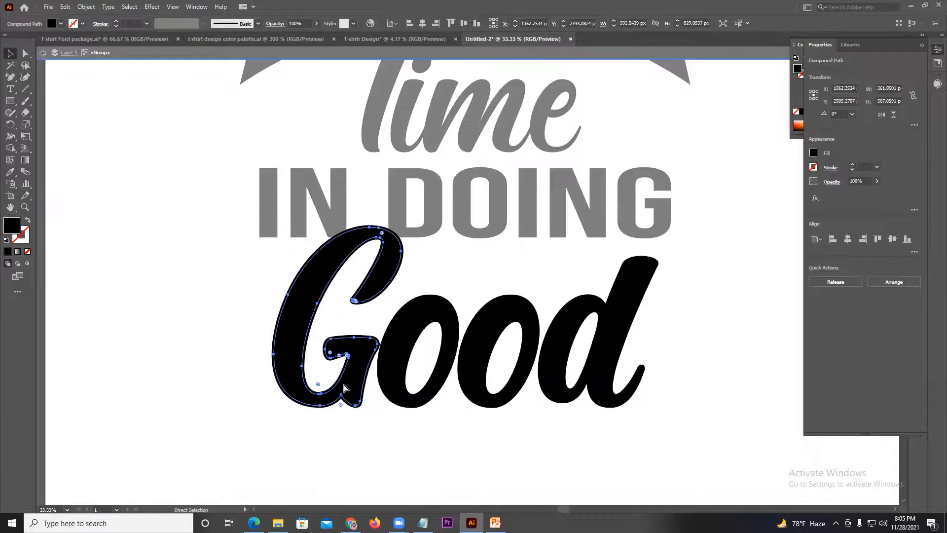
key(Escape)
- Apply Offset Path to "Good" with a 10 px offset, miter joins and a miter limit of 4
click(368, 303)
click(86, 10)
mouse_move(131, 242)
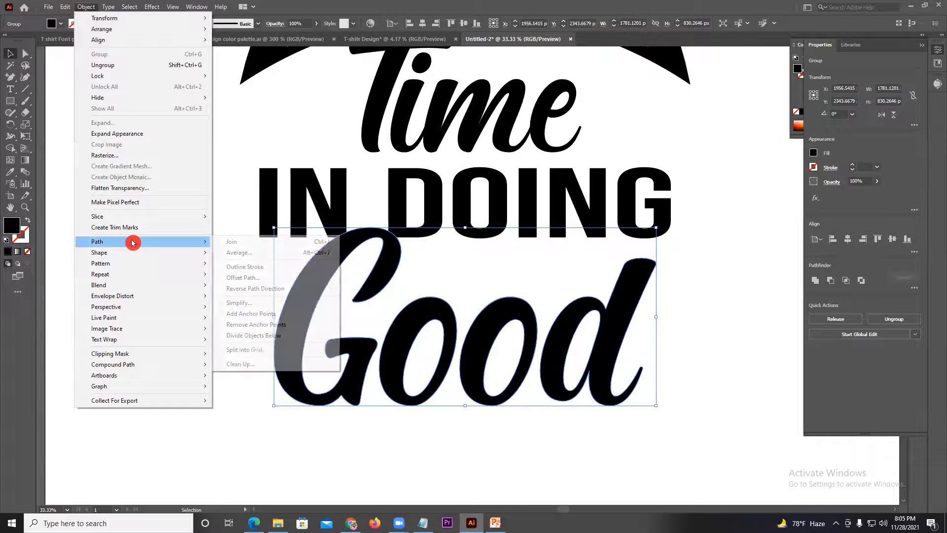
click(250, 278)
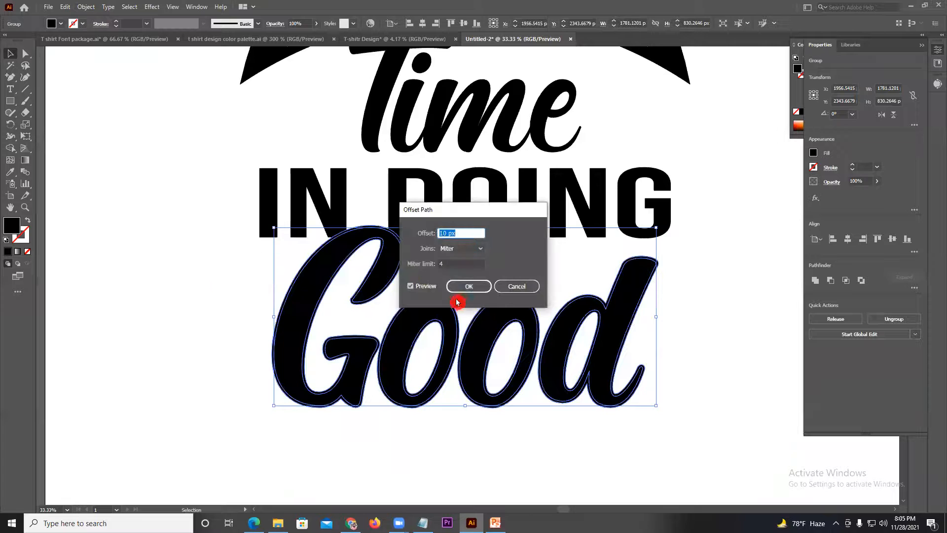
click(462, 286)
- Unite the offset outlines of "Good" and fill the merged shape with white
click(869, 292)
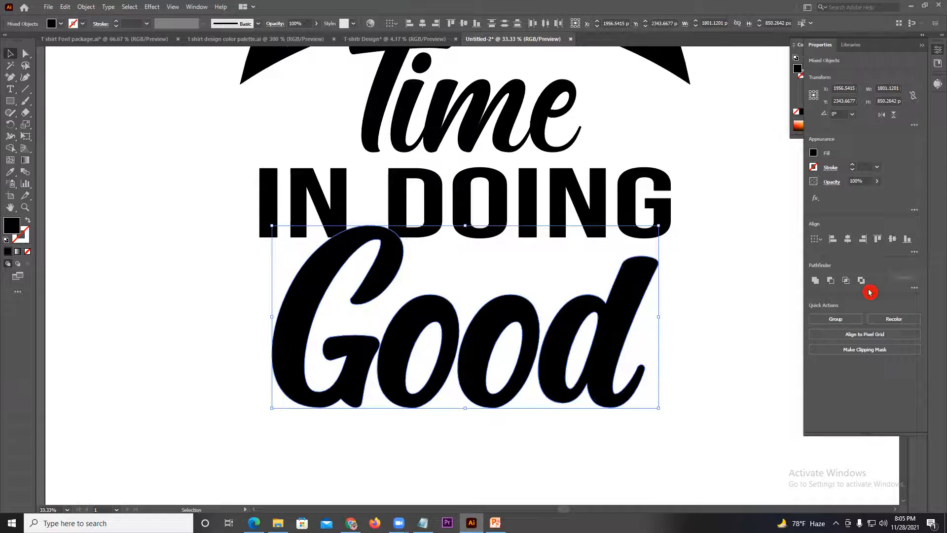
click(817, 281)
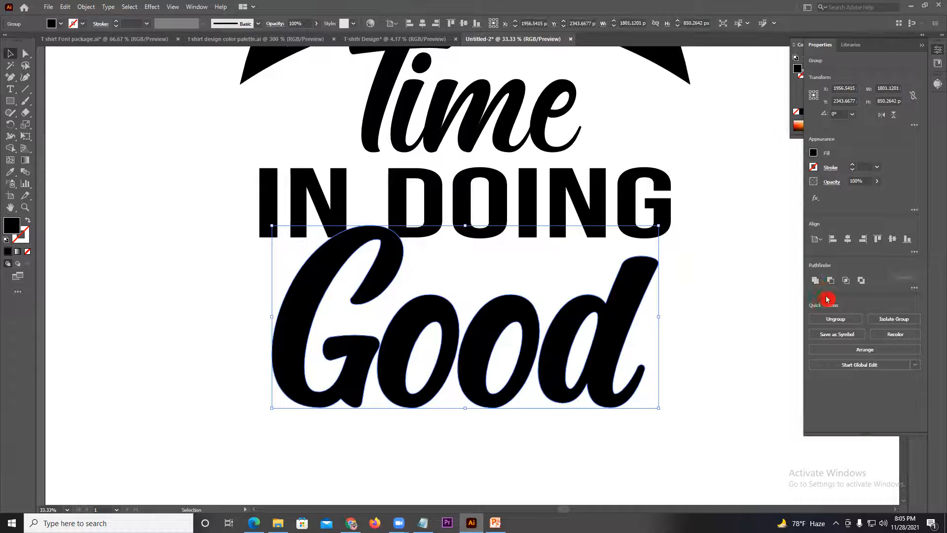
click(814, 152)
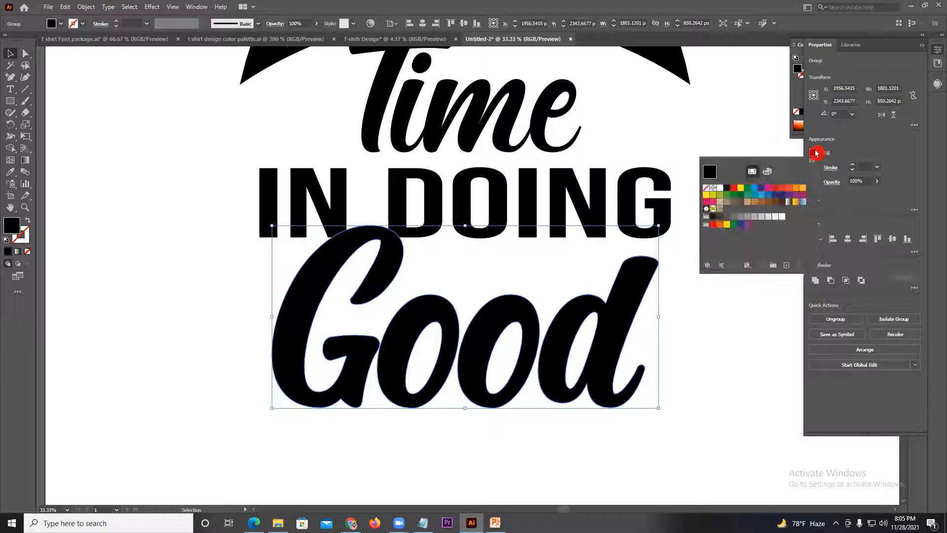
click(719, 188)
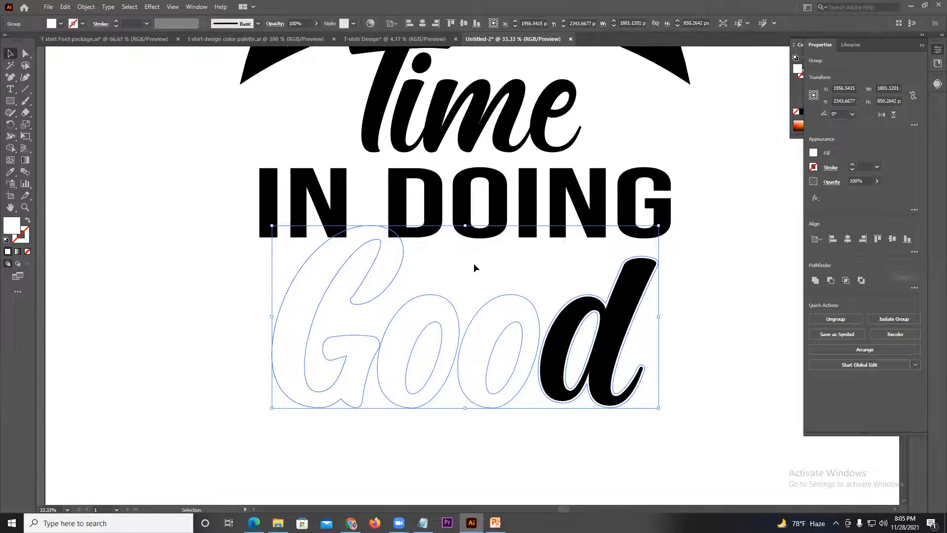
- Examine where the white offset shape around "Good" overlaps the letters of "IN DOING"
scroll(408, 239, up, 3)
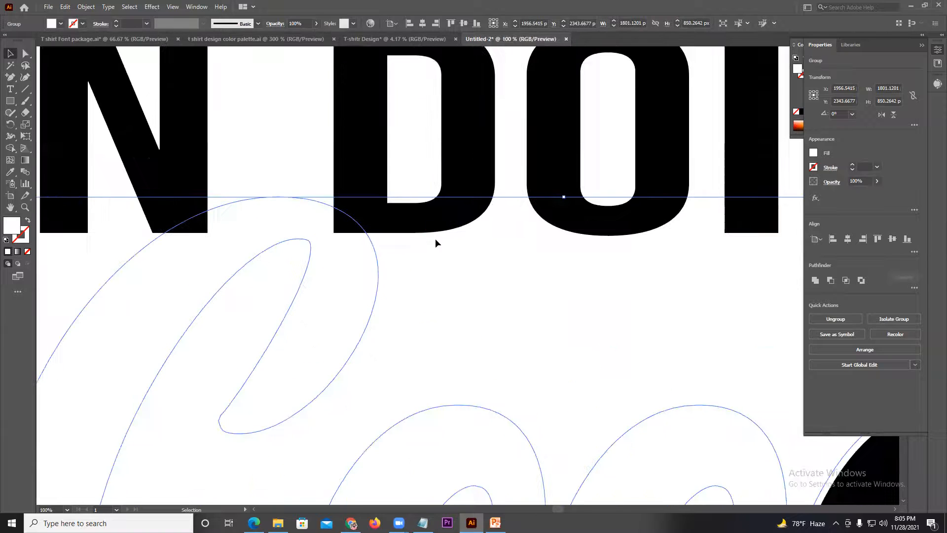
scroll(317, 226, down, 3)
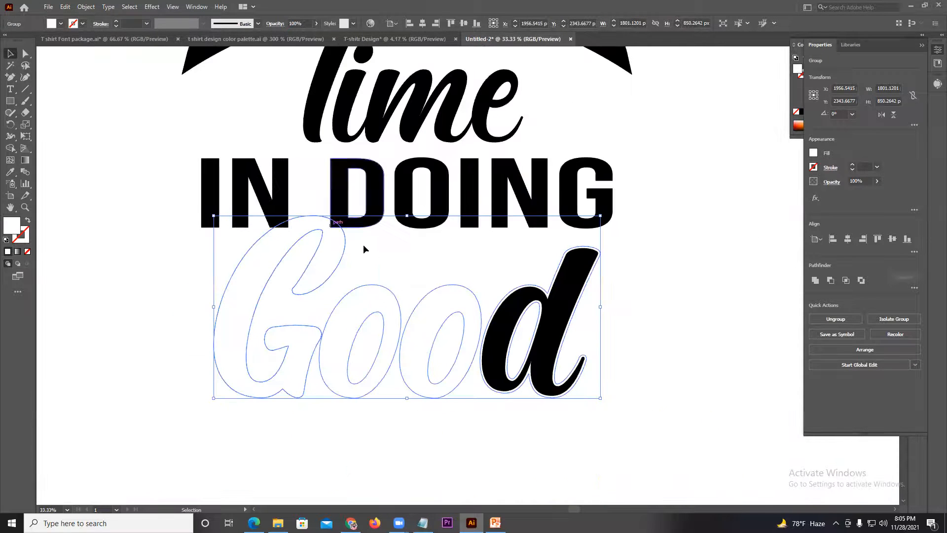
key(a)
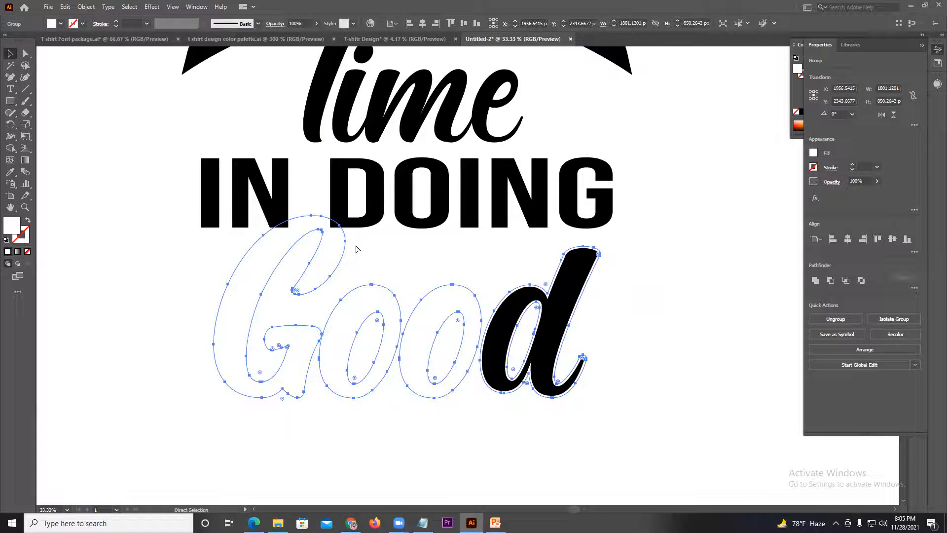
key(v)
click(356, 248)
scroll(355, 247, up, 1)
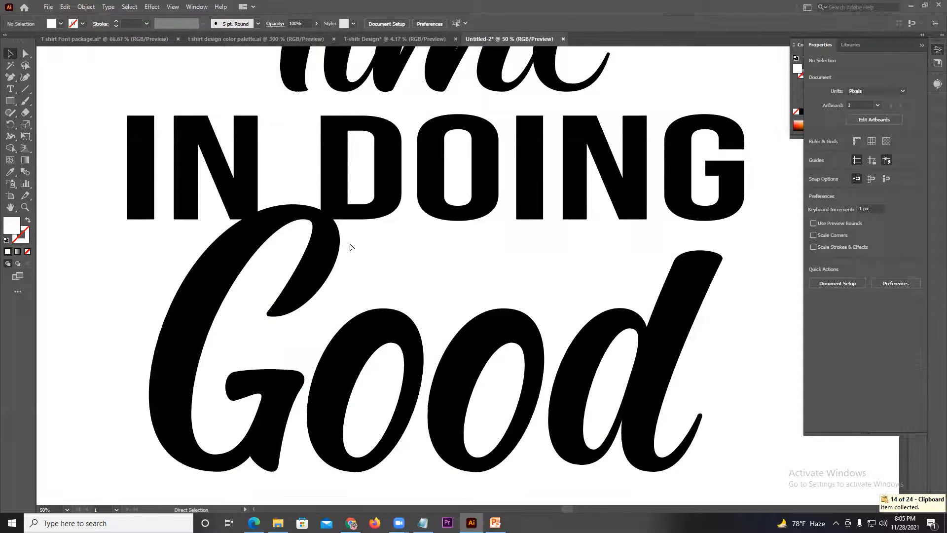
key(ctrl+z)
scroll(344, 220, up, 2)
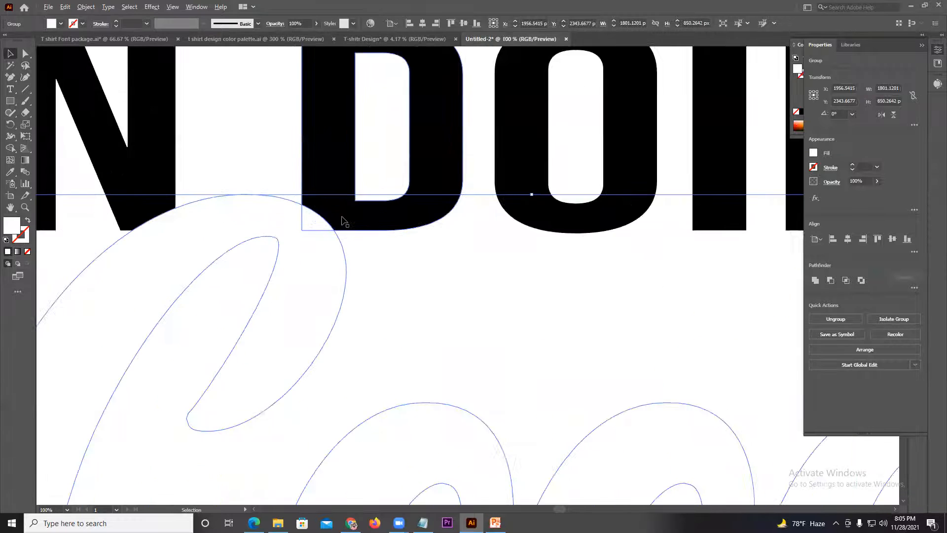
scroll(334, 216, down, 3)
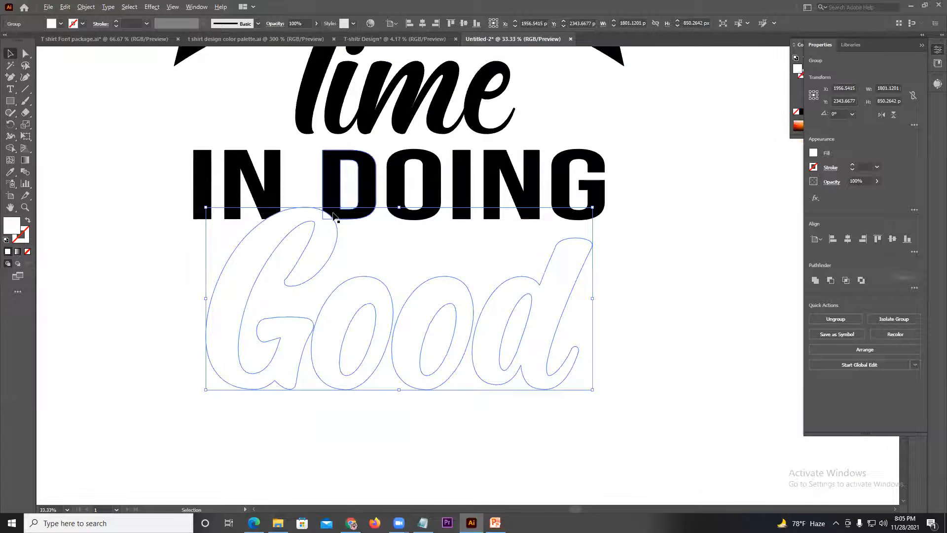
- Try to cut the white offset shape out of the "IN DOING" group with Minus Front
scroll(334, 216, up, 2)
shift+click(323, 192)
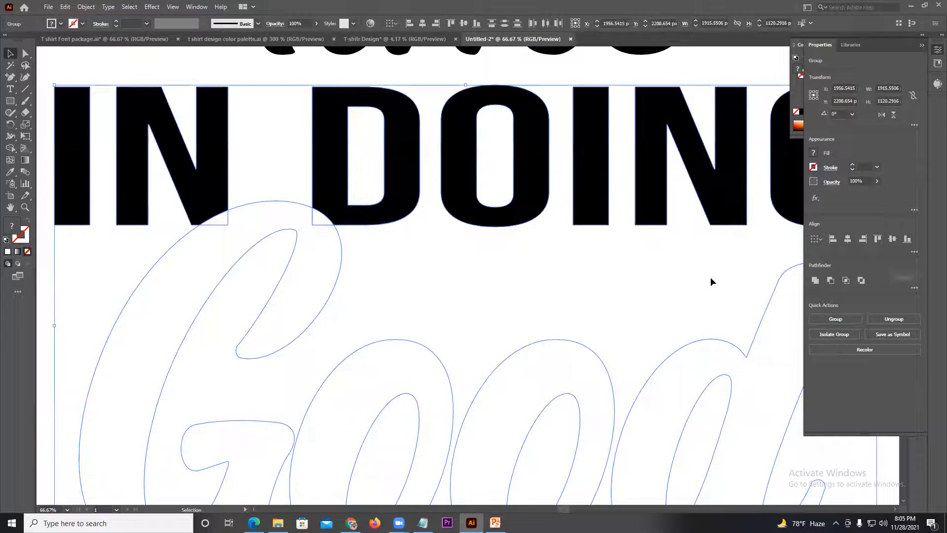
click(835, 289)
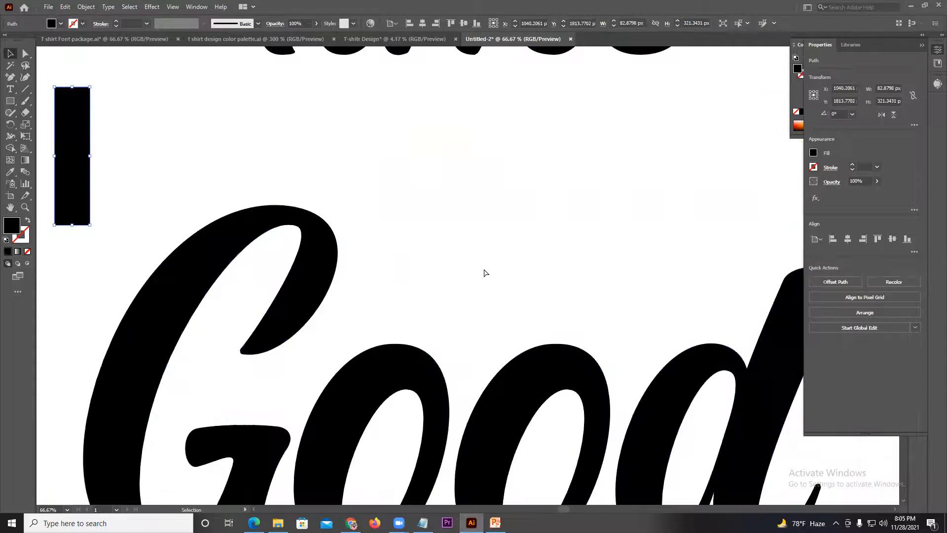
key(ctrl+z)
- Reselect the whole "IN DOING" group with the white offset of "Good", retry Minus Front, and undo it
click(485, 271)
scroll(459, 253, down, 2)
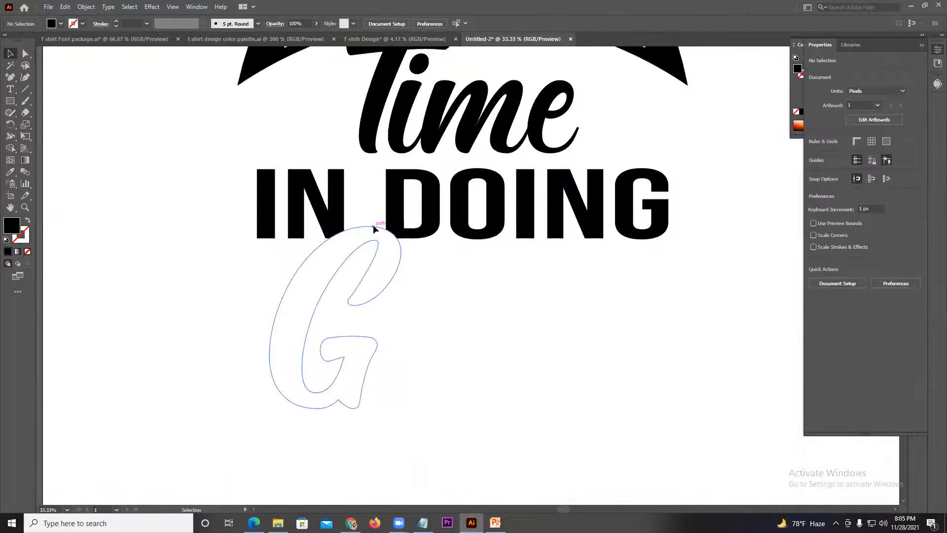
click(374, 226)
drag(228, 185, 677, 218)
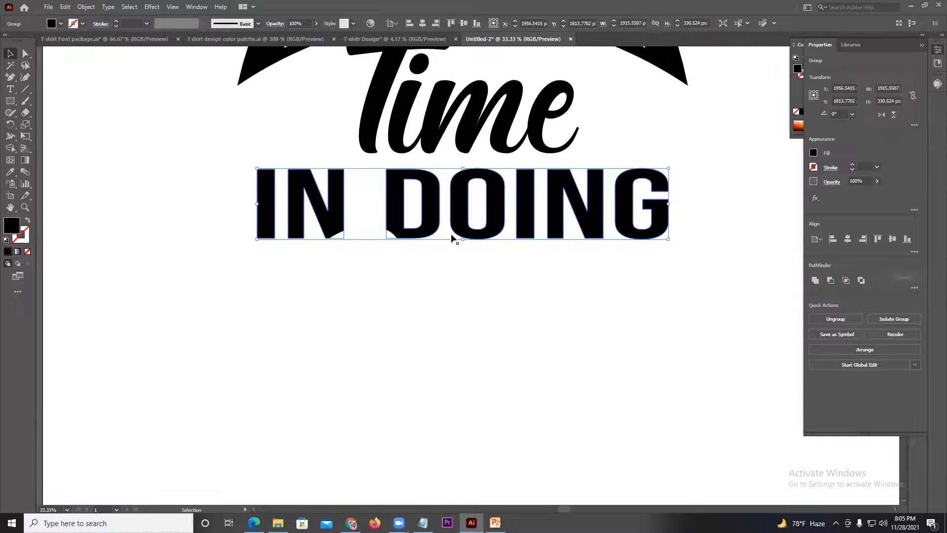
shift+click(381, 256)
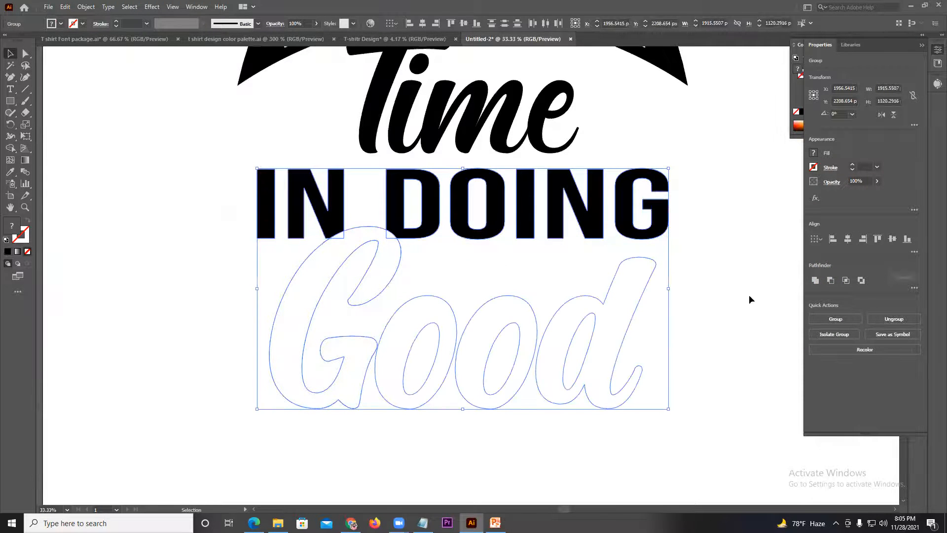
click(832, 281)
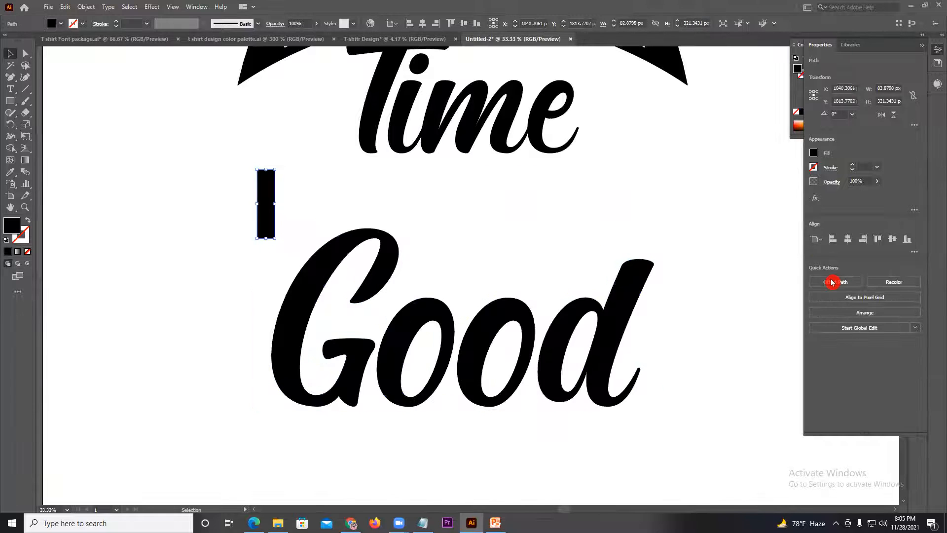
key(ctrl+z)
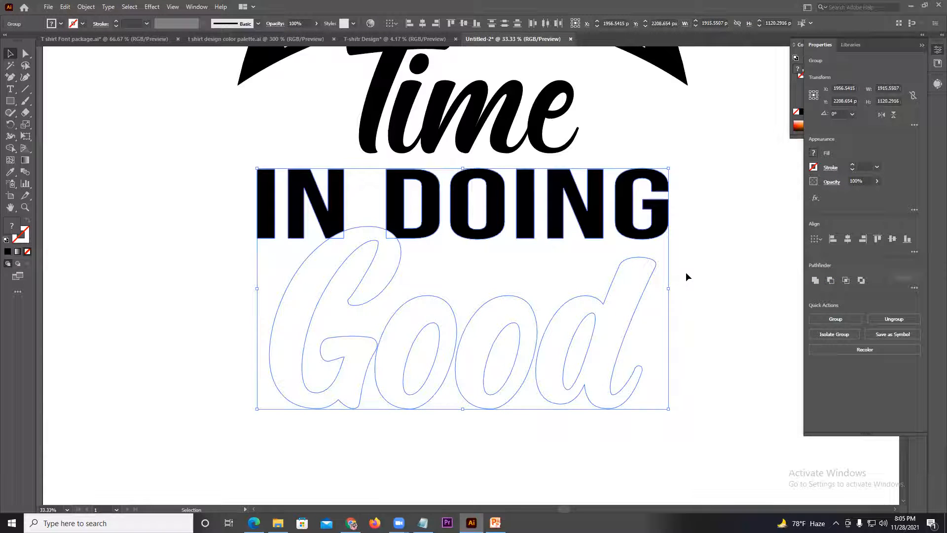
click(233, 215)
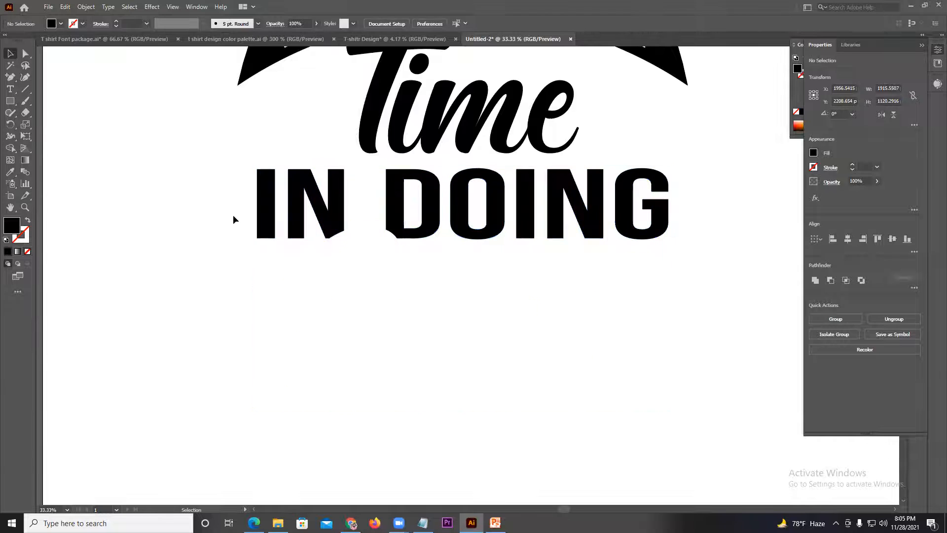
- Undo the cut in "IN DOING", the white fill and the merging of the offset outlines of "Good"
key(ctrl+z)
key(ctrl+z)
key(ctrl+z)
key(ctrl+z)
key(ctrl+z)
key(ctrl+z)
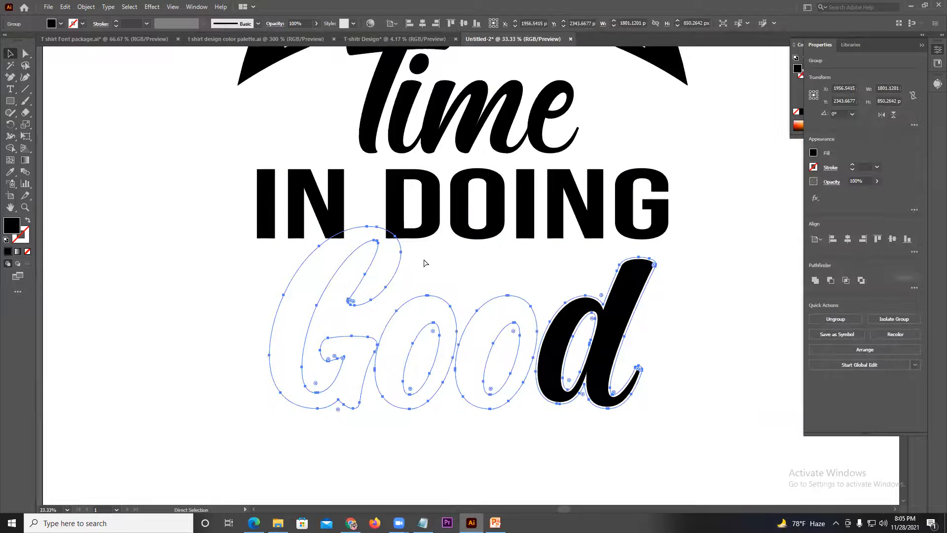
key(v)
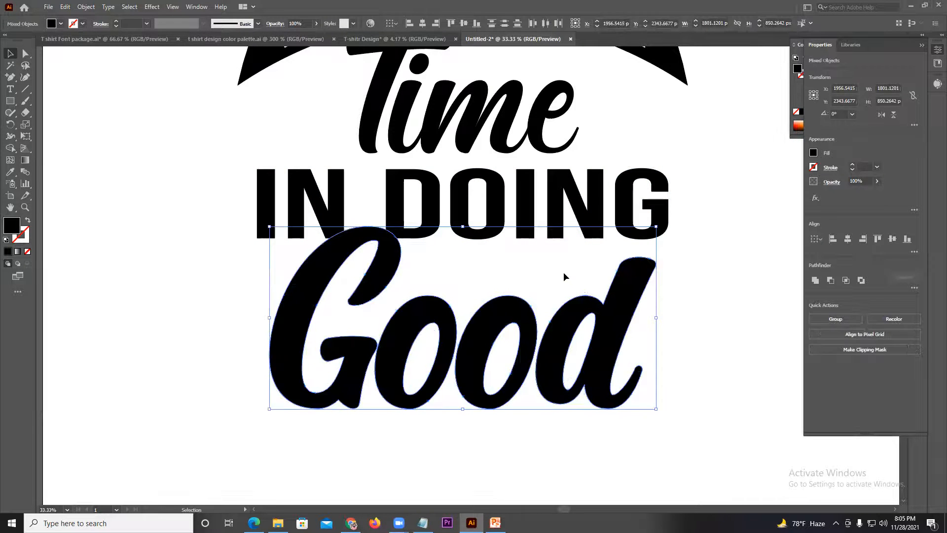
- Undo the offset path around "Good", leaving the original lettering group selected
click(563, 271)
scroll(434, 244, up, 2)
scroll(405, 258, down, 3)
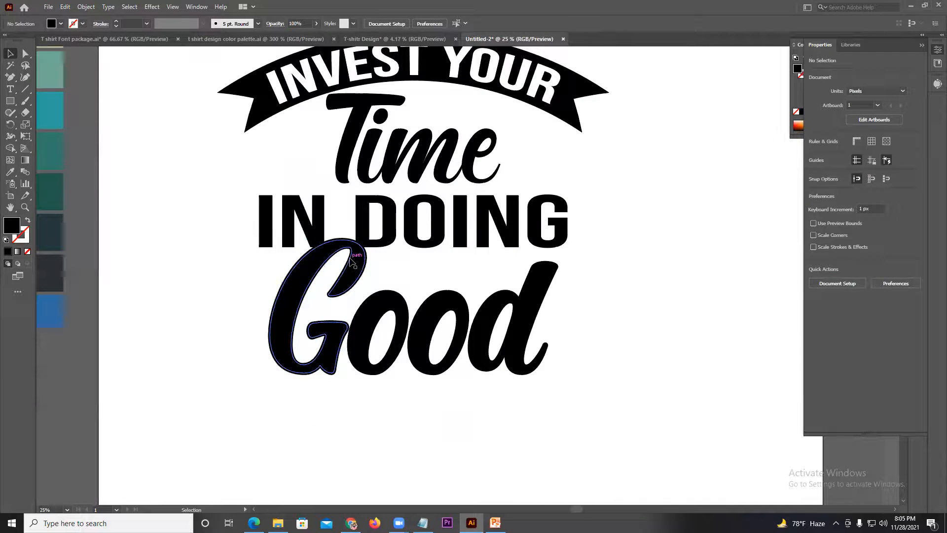
click(365, 264)
right_click(348, 262)
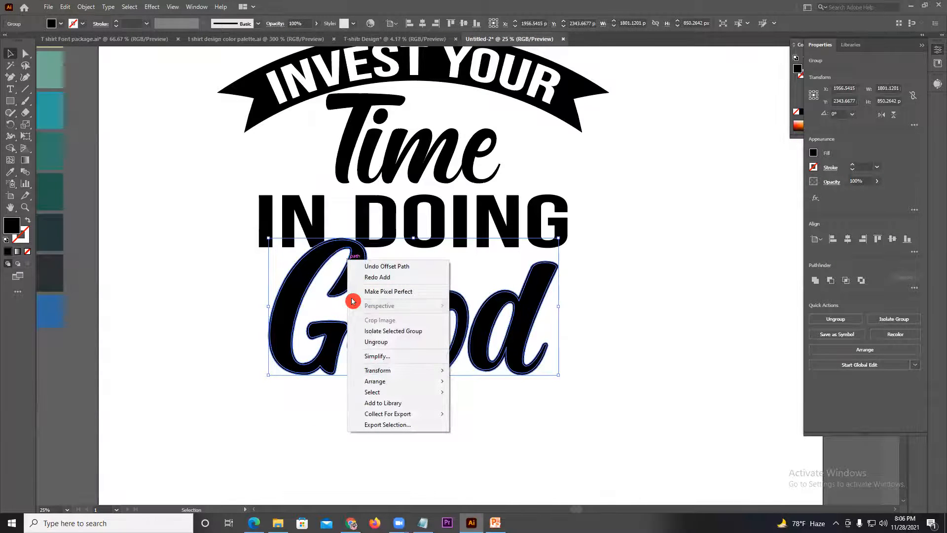
click(251, 264)
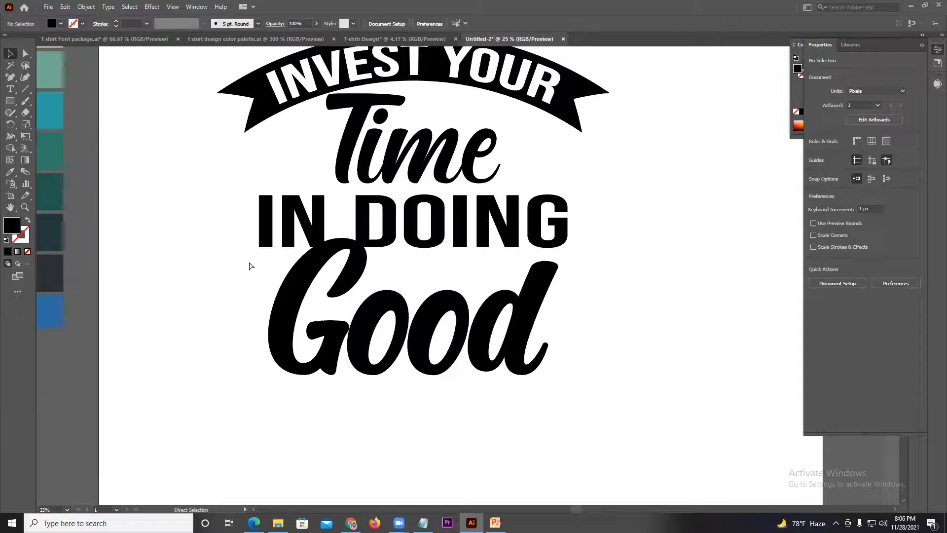
key(ctrl+z)
click(887, 78)
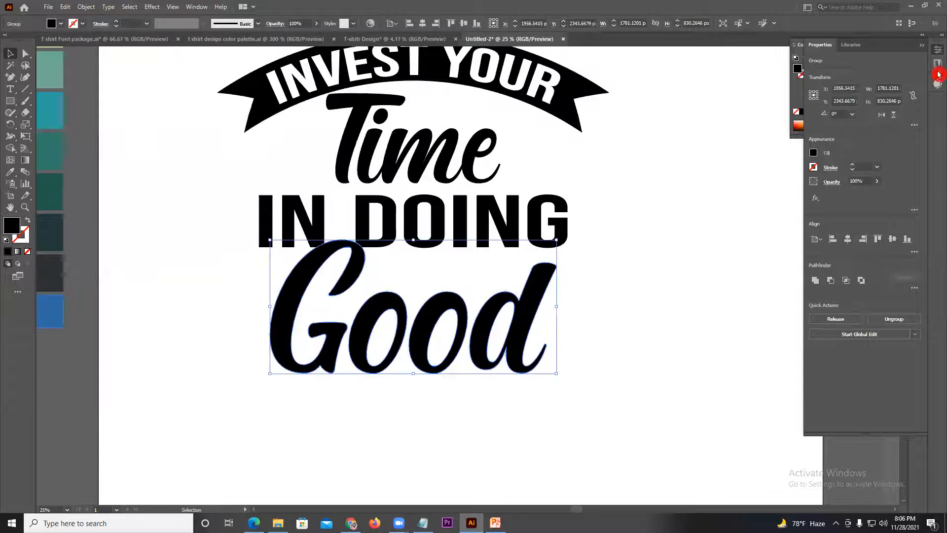
click(938, 87)
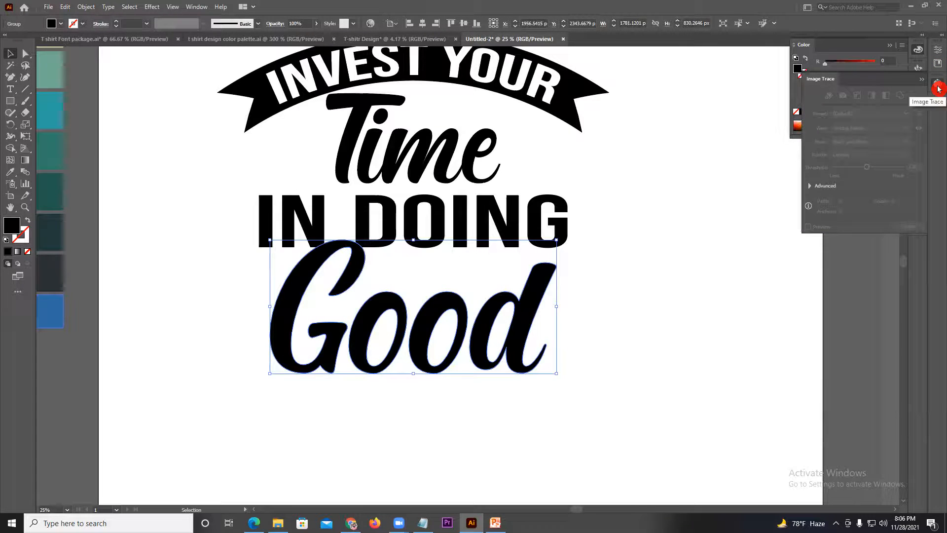
click(938, 89)
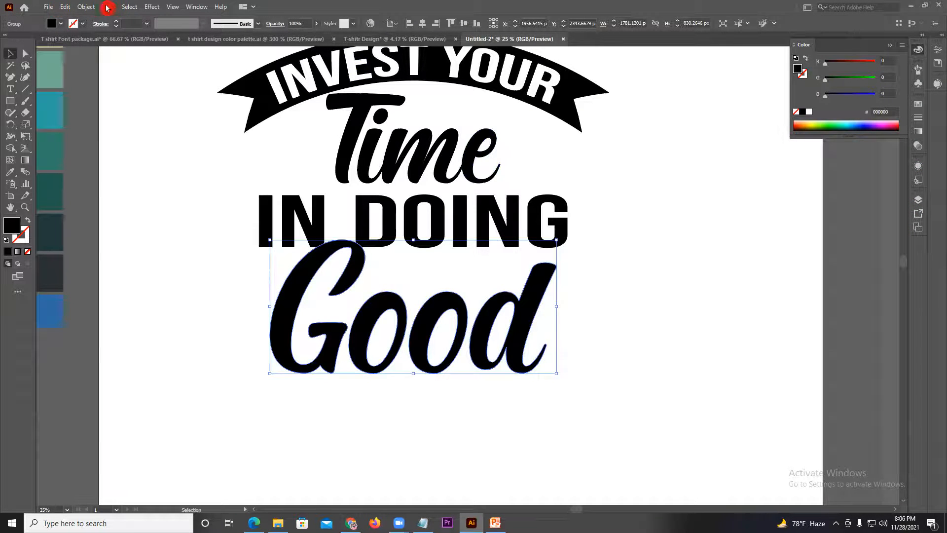
- Offset the path of the "Good" lettering by 10 px with miter joins
click(89, 11)
mouse_move(103, 243)
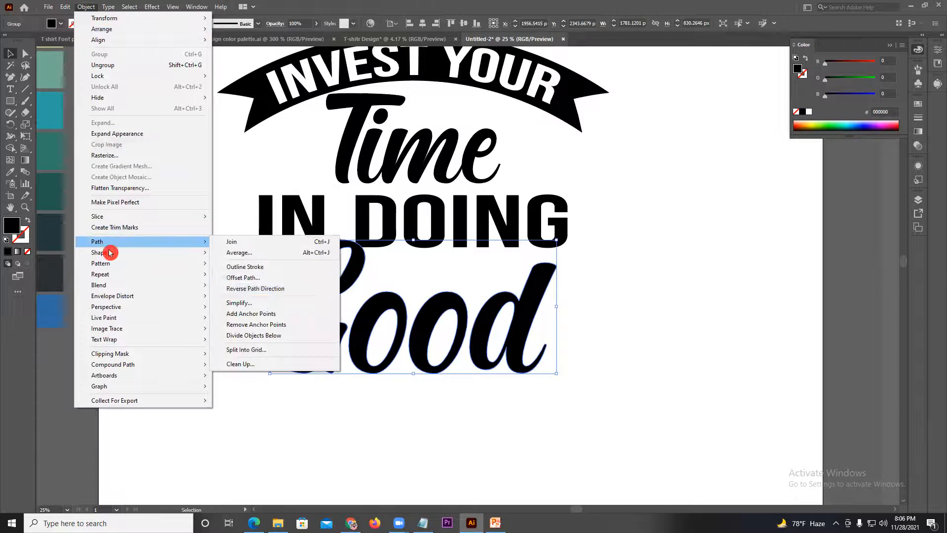
click(250, 278)
click(410, 286)
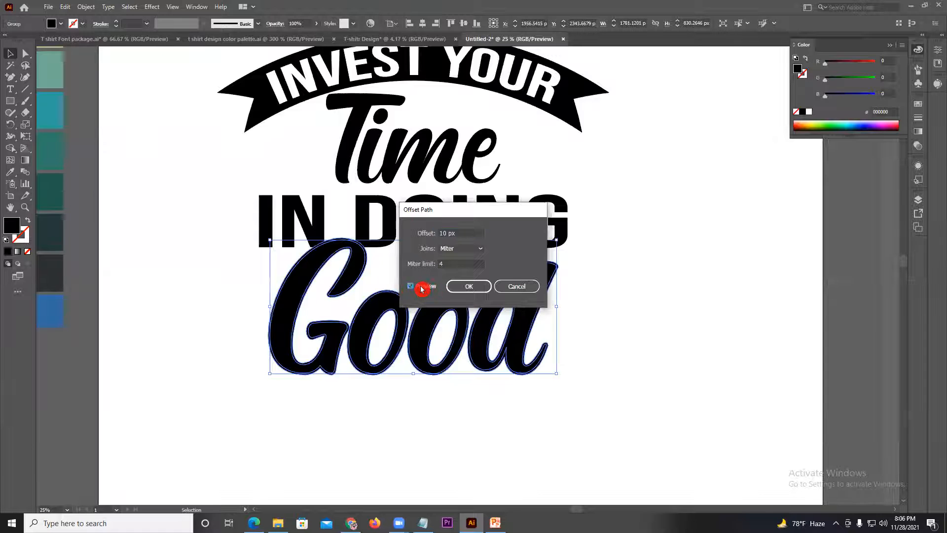
click(425, 286)
click(468, 286)
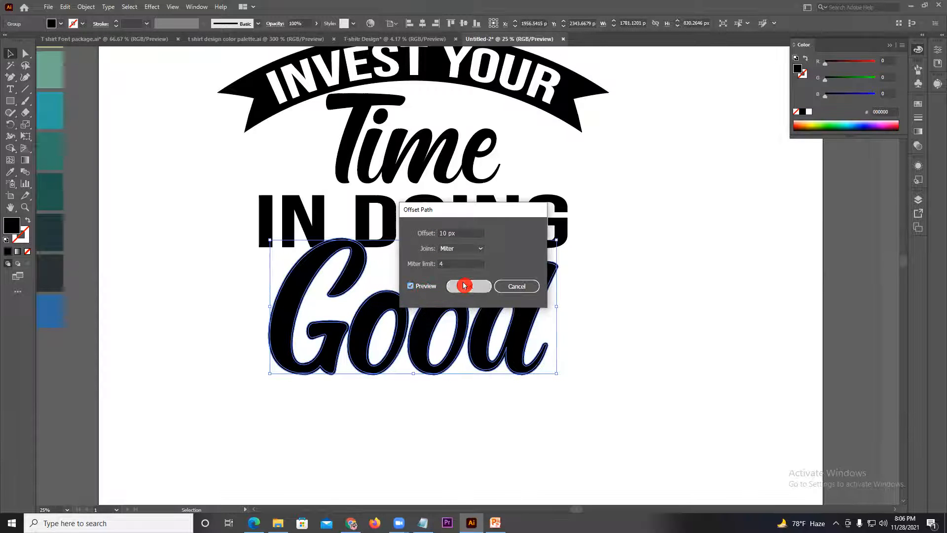
- Try removing the offset outline from around "Good" and restore it
scroll(415, 280, up, 2)
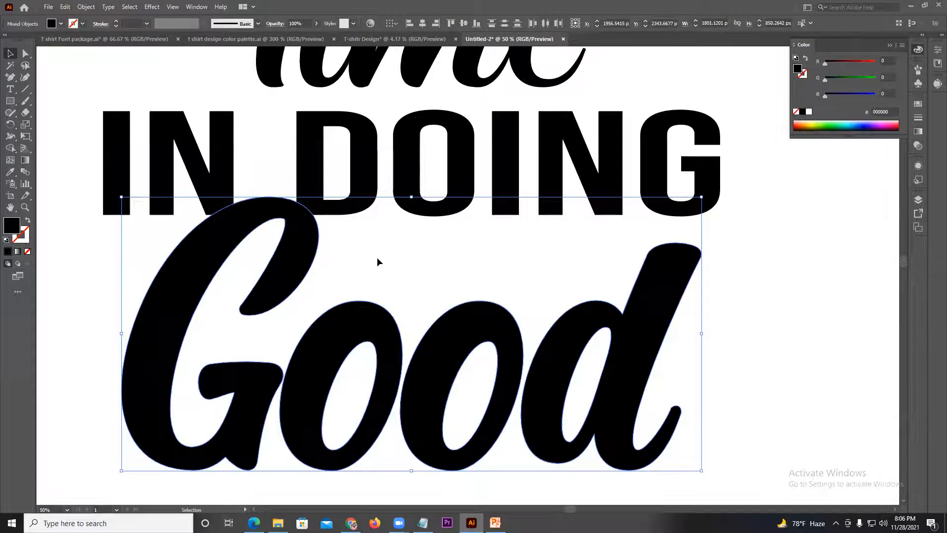
key(a)
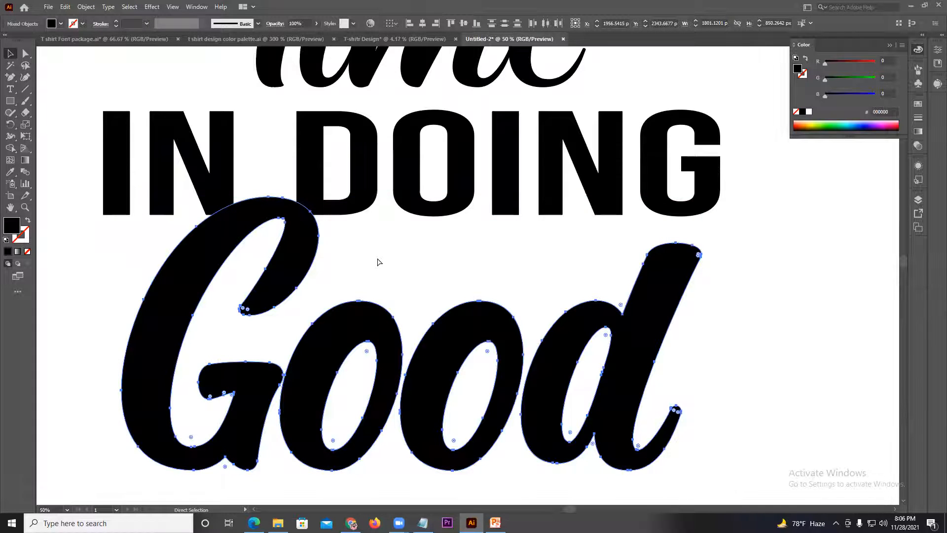
click(379, 262)
key(v)
scroll(404, 253, down, 3)
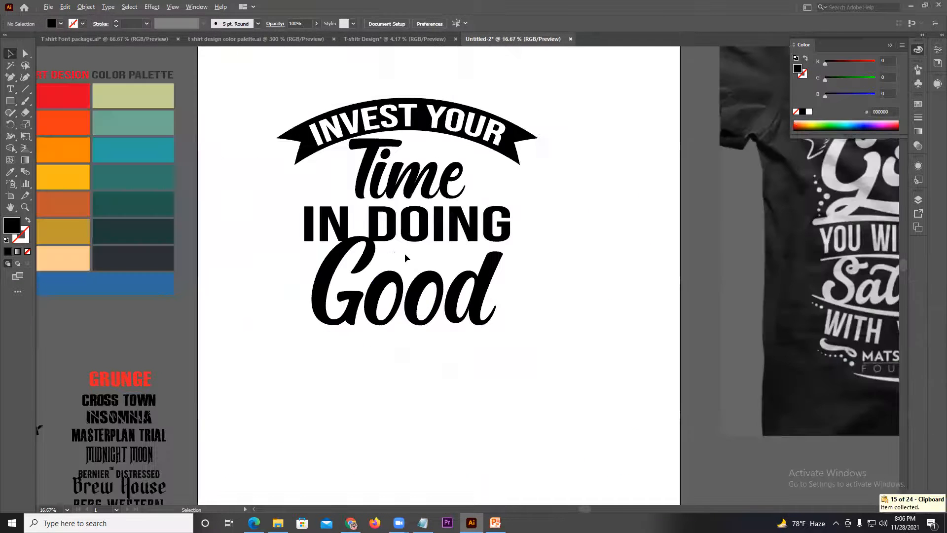
scroll(371, 244, up, 4)
scroll(407, 237, down, 3)
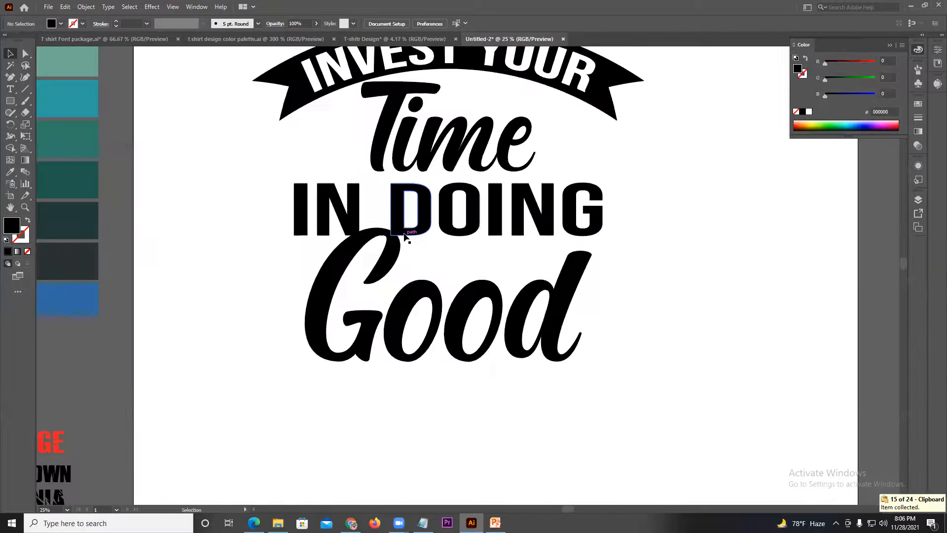
click(406, 236)
key(v)
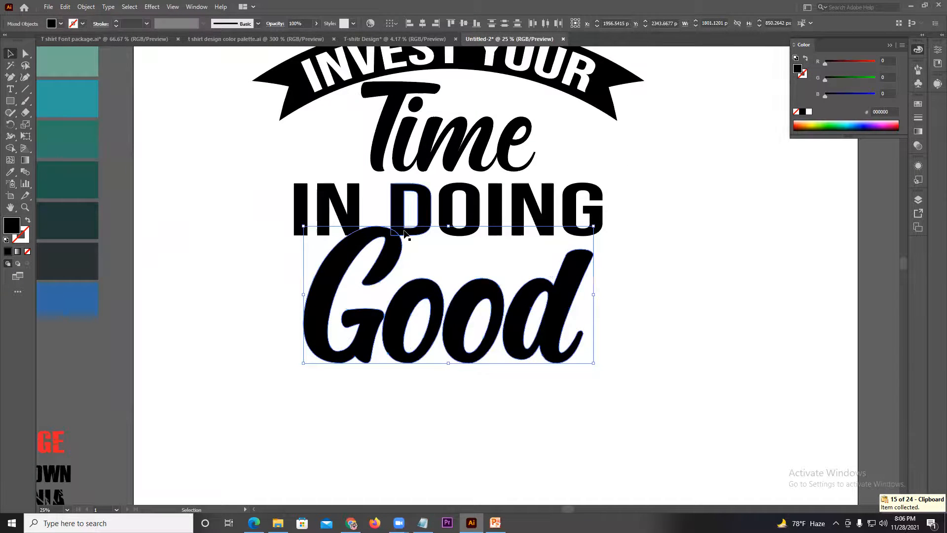
- Subtract the 10 px offset shapes of "Good" from "IN DOING" with Shape Builder and inspect the gap around the G
scroll(405, 234, up, 2)
shift+click(507, 223)
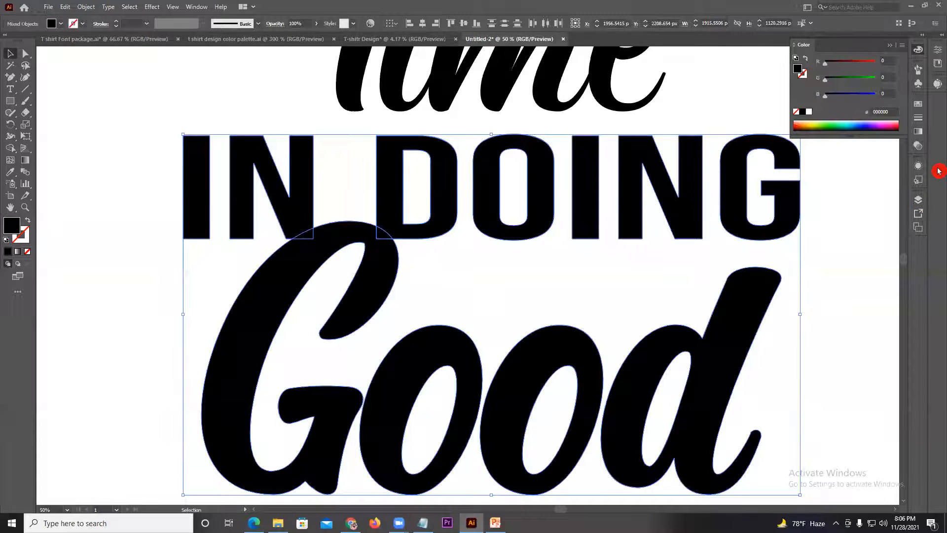
click(10, 147)
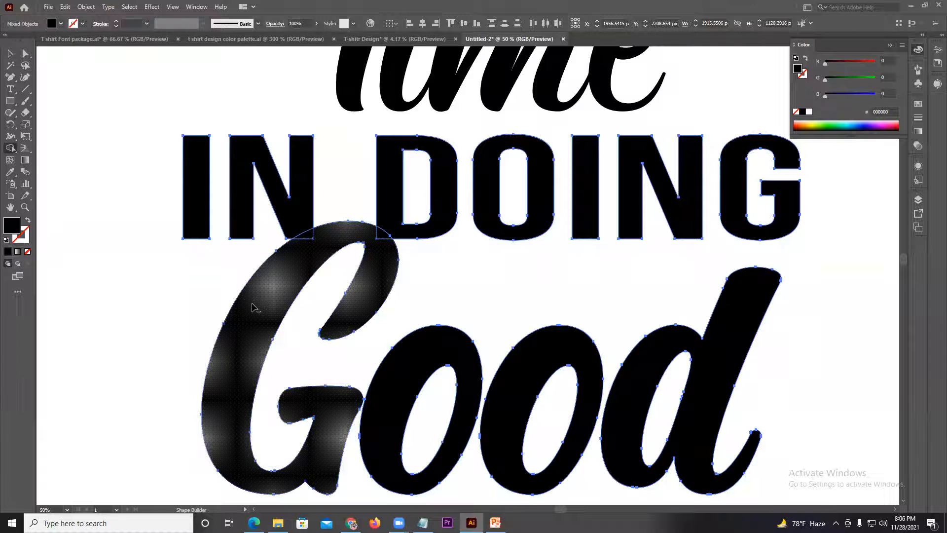
click(307, 240)
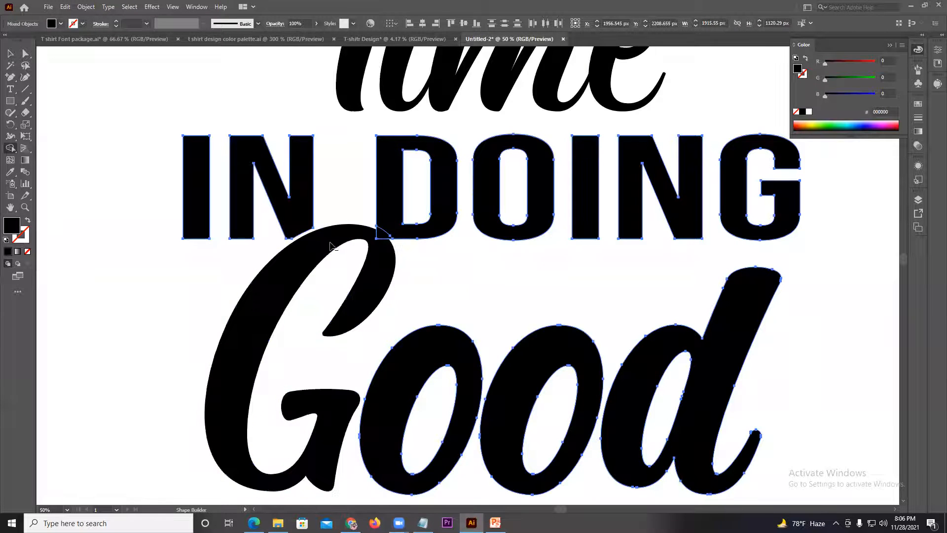
drag(365, 367, 747, 386)
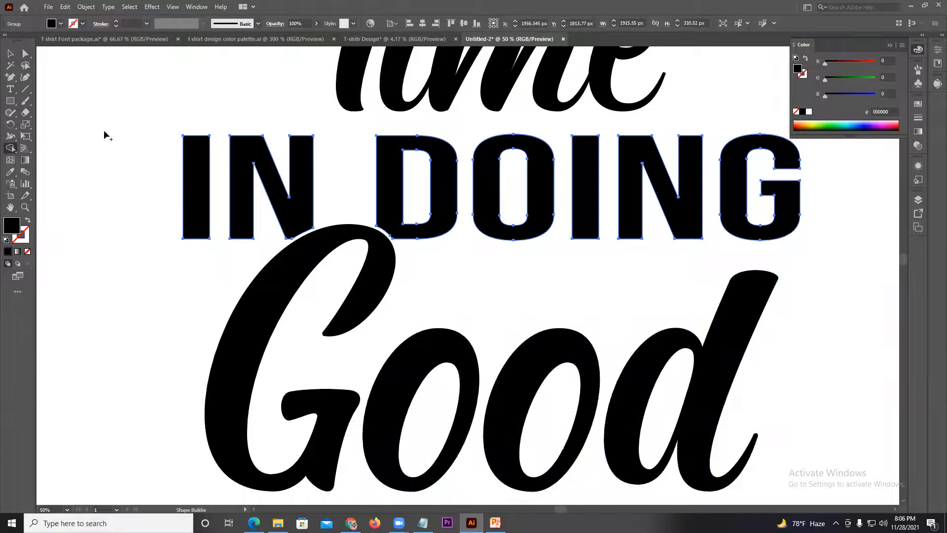
click(10, 53)
click(113, 218)
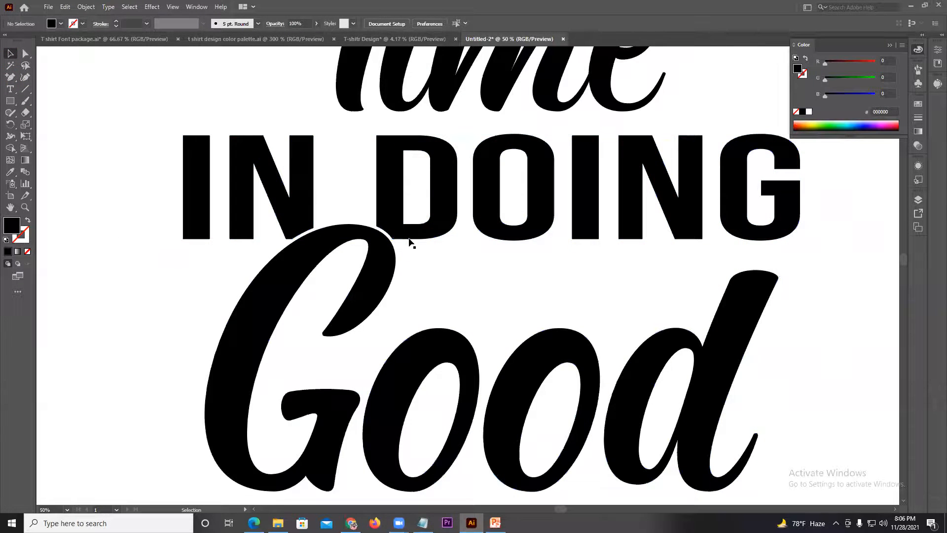
scroll(408, 242, down, 3)
scroll(415, 253, up, 5)
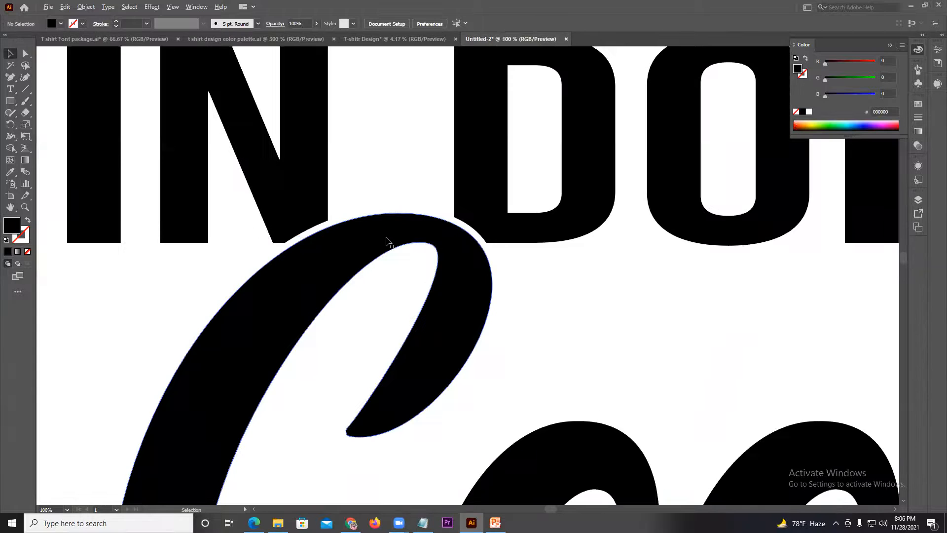
- Undo the Shape Builder subtraction and the 10 px offset, and reselect the original "Good" lettering
click(387, 240)
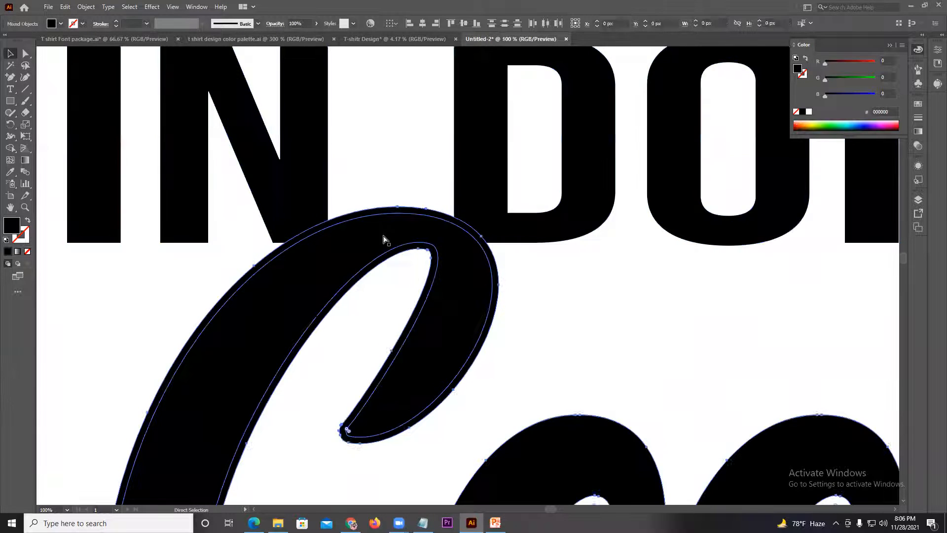
scroll(386, 240, down, 2)
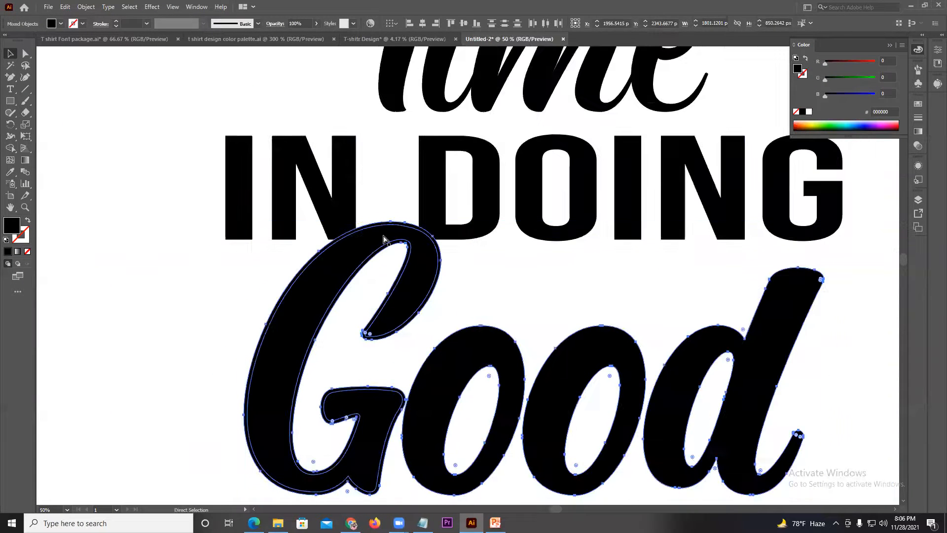
click(315, 266)
- Offset the path of the "Good" lettering by 15 px with miter joins
click(85, 7)
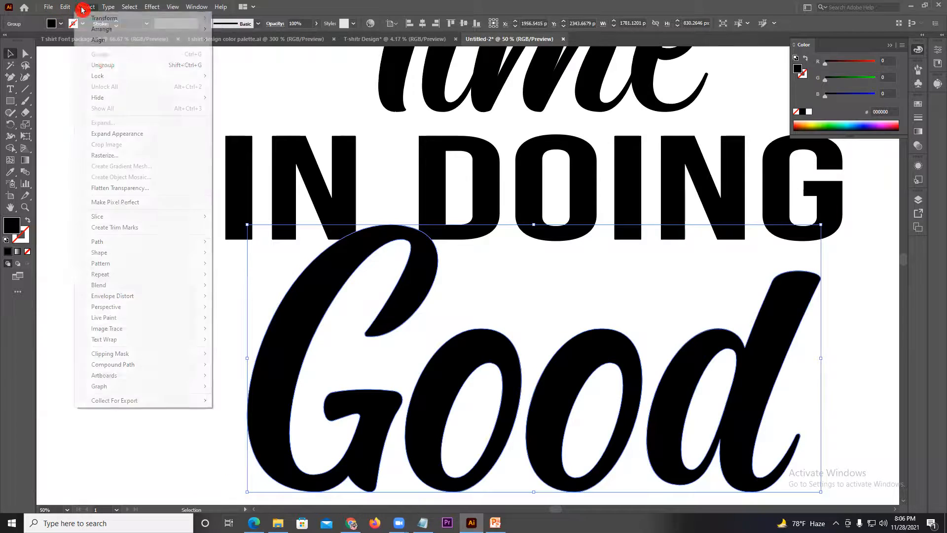
mouse_move(128, 242)
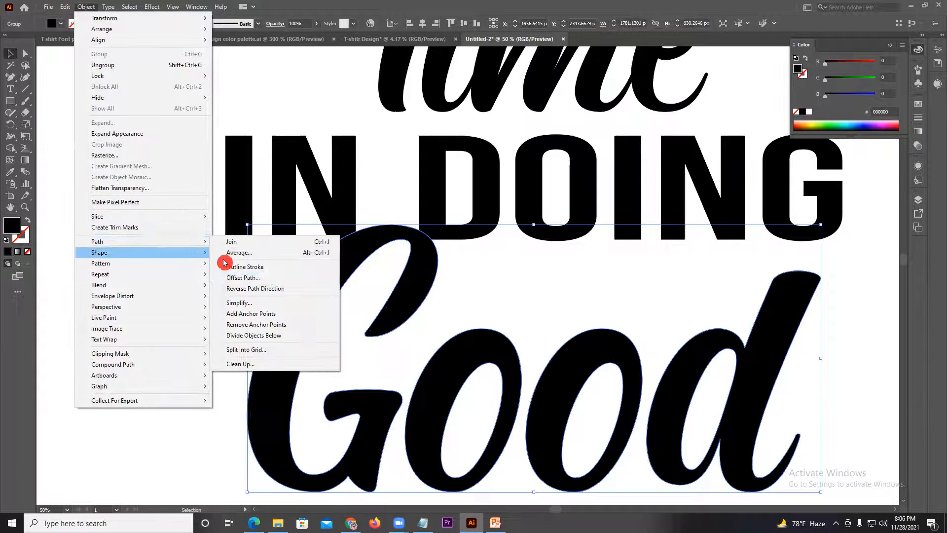
click(265, 278)
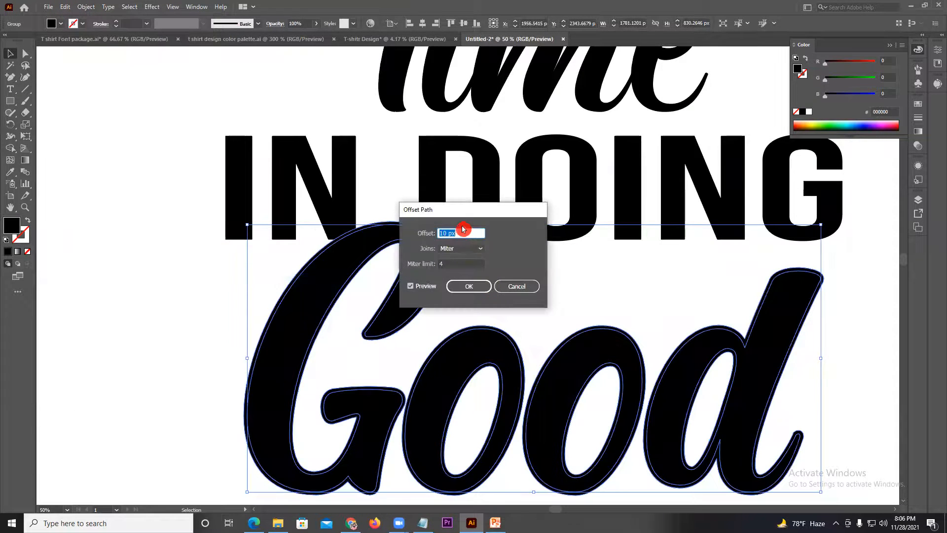
click(411, 250)
text(15)
click(433, 286)
click(435, 291)
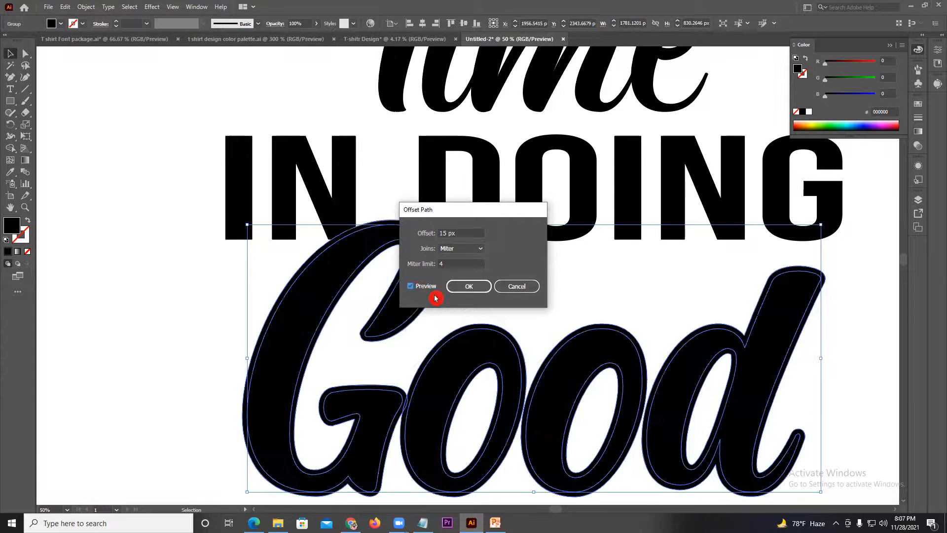
click(466, 287)
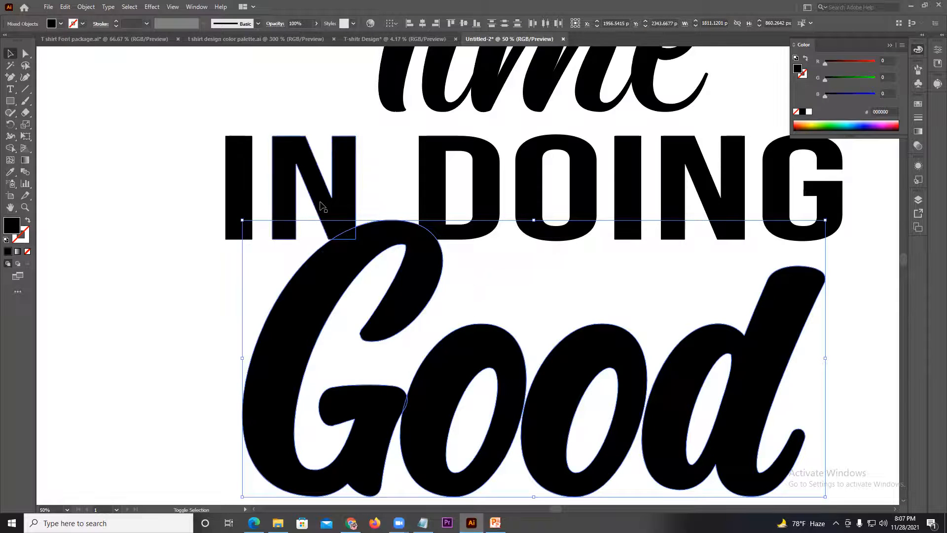
- Use Shape Builder to remove the 15 px offset shapes of "Good" together with the parts of "IN DOING" they overlap
shift+click(429, 212)
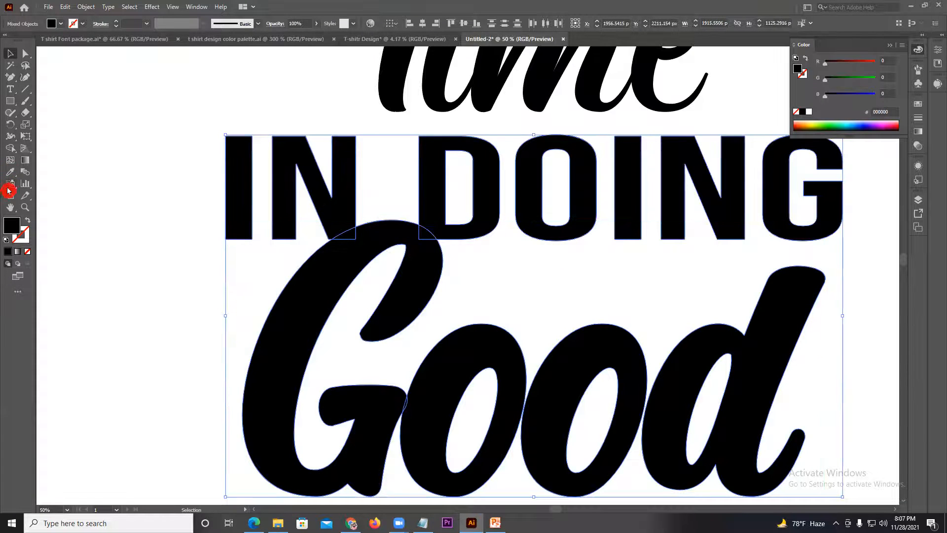
click(10, 148)
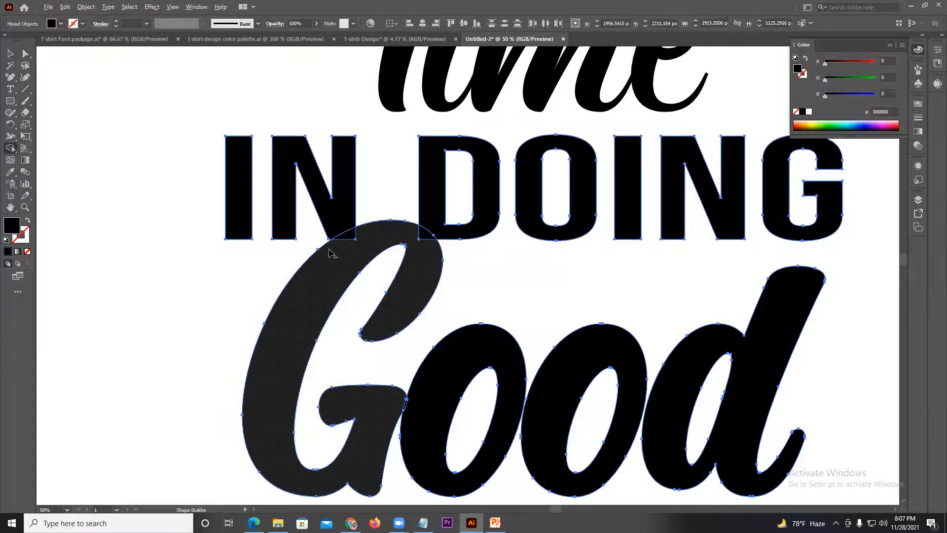
click(344, 241)
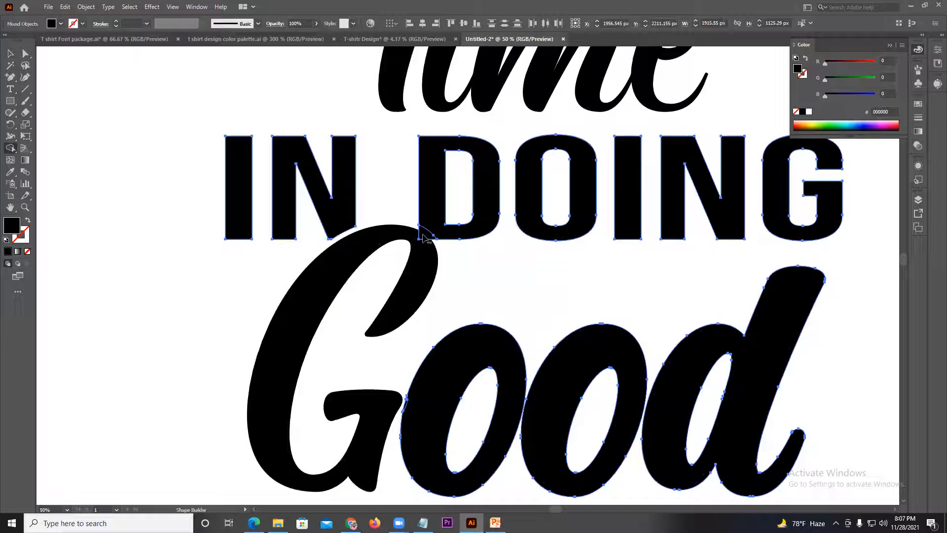
drag(407, 369, 743, 399)
click(8, 57)
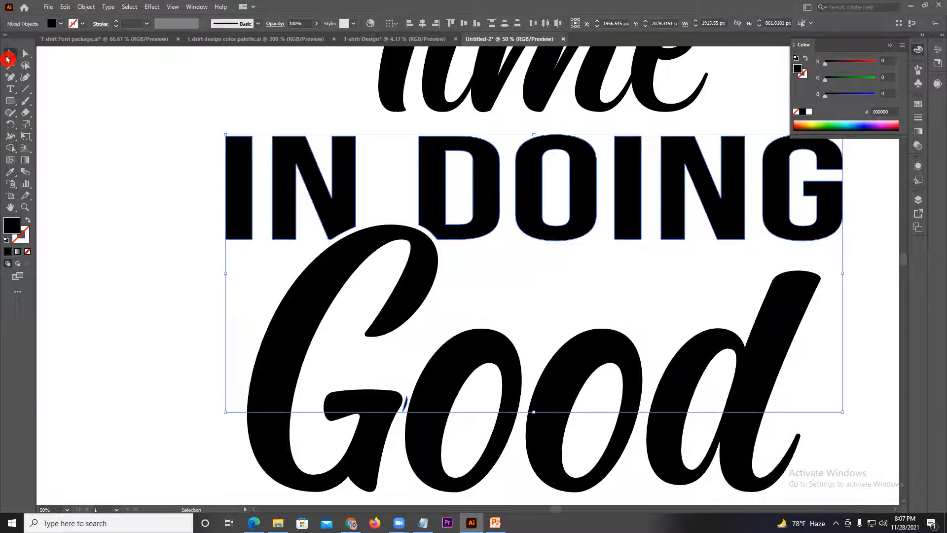
click(72, 175)
scroll(212, 226, down, 1)
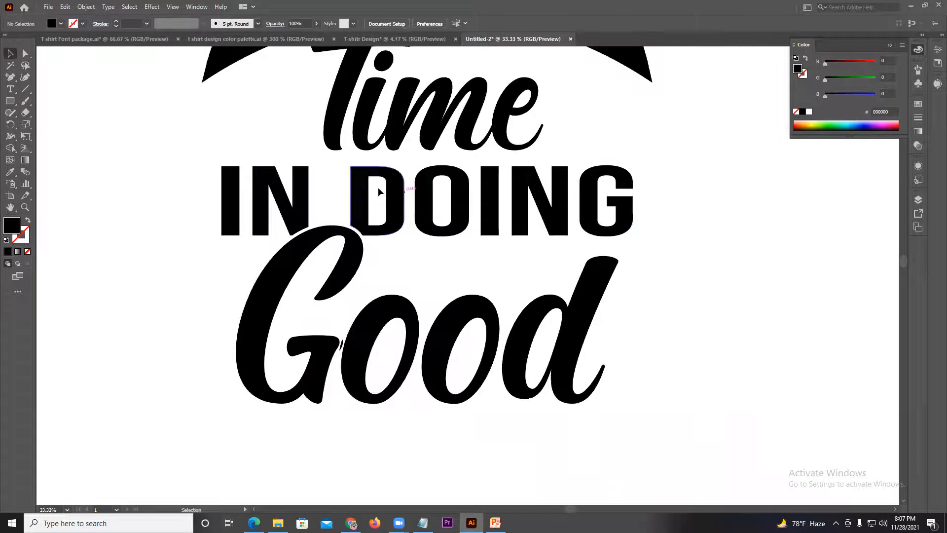
scroll(395, 227, down, 2)
drag(483, 231, 516, 293)
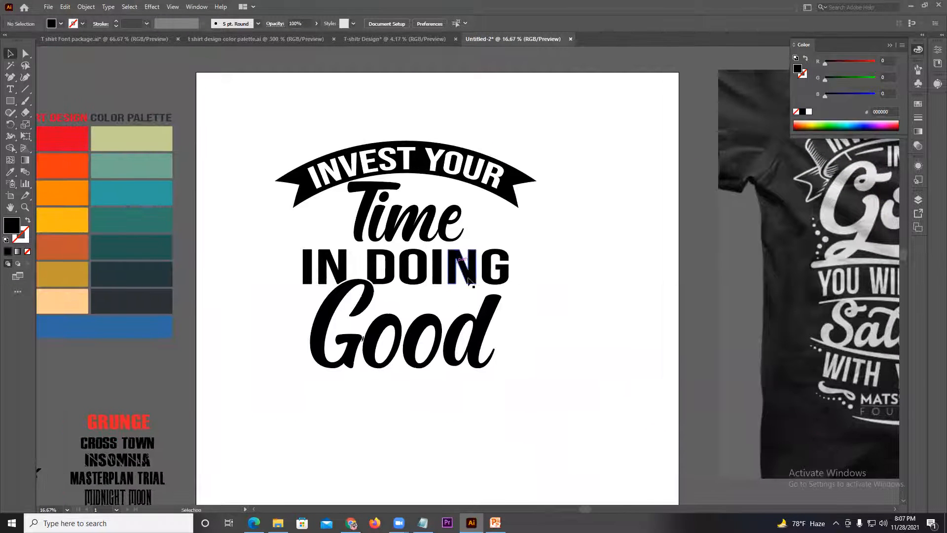
- Compare the design with the reference T-shirt, try freehand Paintbrush strokes to the right of "Time", and undo them
scroll(474, 271, down, 1)
scroll(500, 264, down, 1)
scroll(547, 216, up, 4)
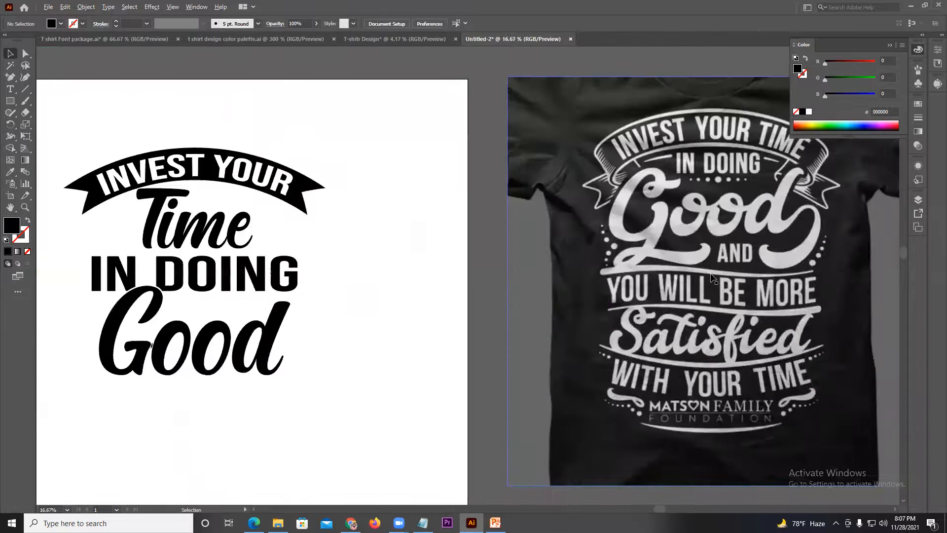
scroll(508, 210, down, 2)
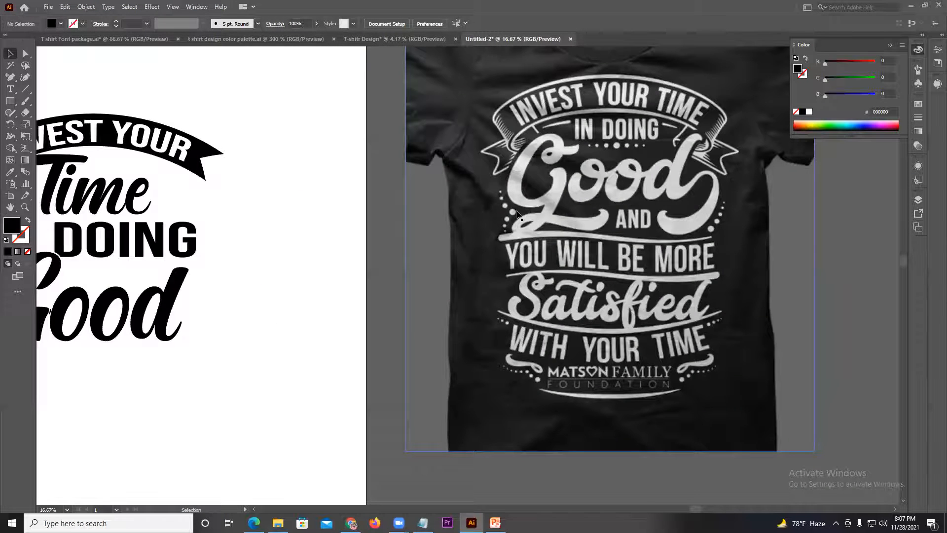
drag(333, 214, 424, 248)
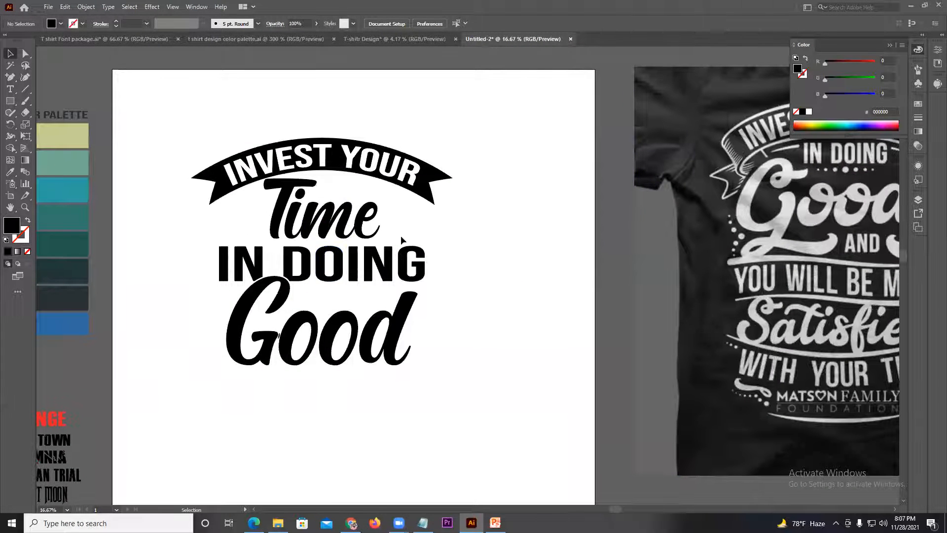
click(25, 101)
scroll(326, 210, up, 2)
mouse_move(512, 210)
mouse_down()
mouse_move(496, 243)
mouse_move(573, 259)
mouse_move(543, 318)
mouse_up()
key(ctrl+z)
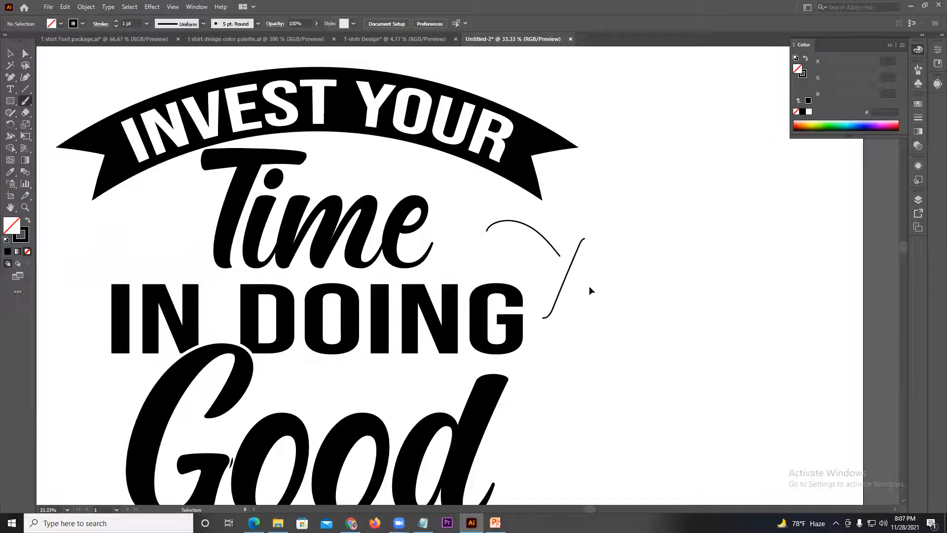
key(ctrl+z)
key(ctrl+z)
- Set the stroke weight to 8 pt, try short Paintbrush strokes beside "Time", and undo them
key(shift+x)
click(124, 32)
click(119, 25)
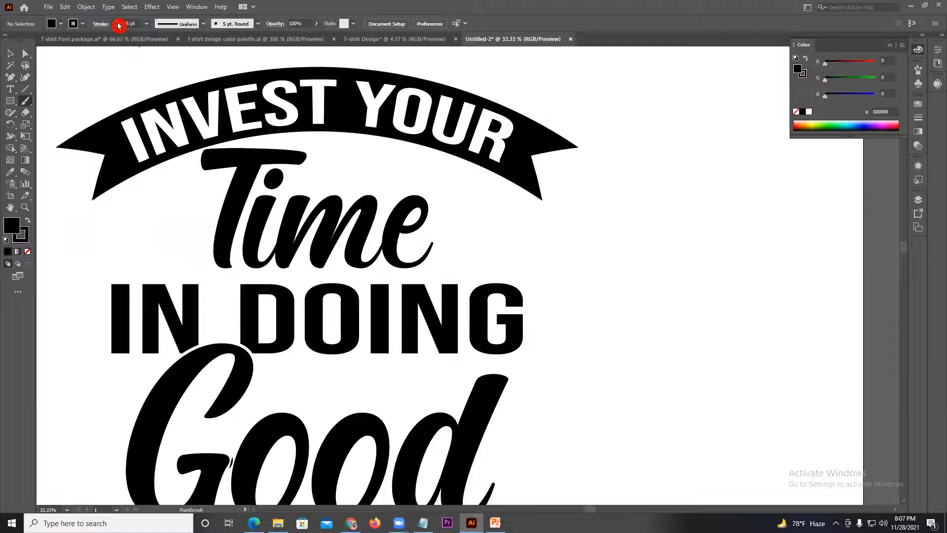
click(105, 21)
drag(497, 215, 494, 238)
drag(551, 248, 513, 254)
mouse_move(584, 223)
mouse_down()
mouse_move(555, 256)
mouse_move(493, 244)
mouse_up()
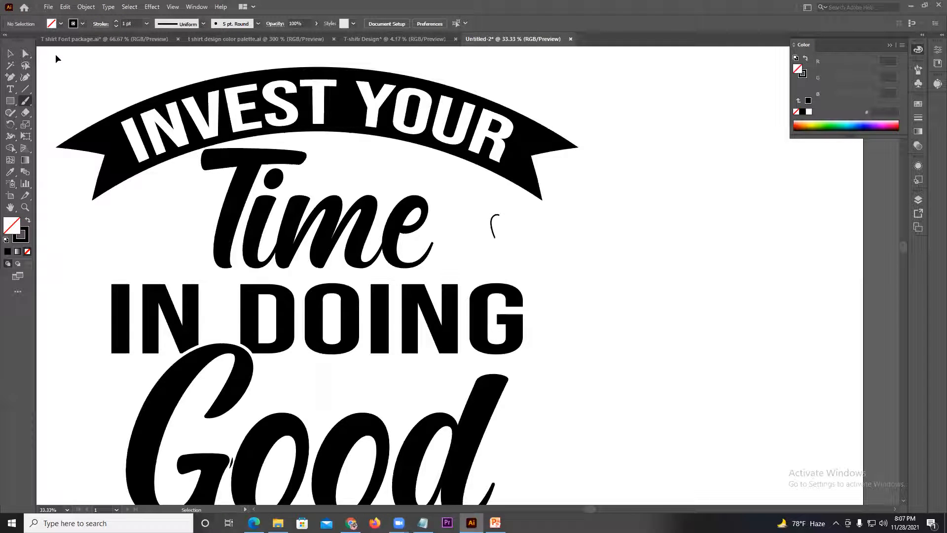
key(ctrl+z)
key(ctrl+z)
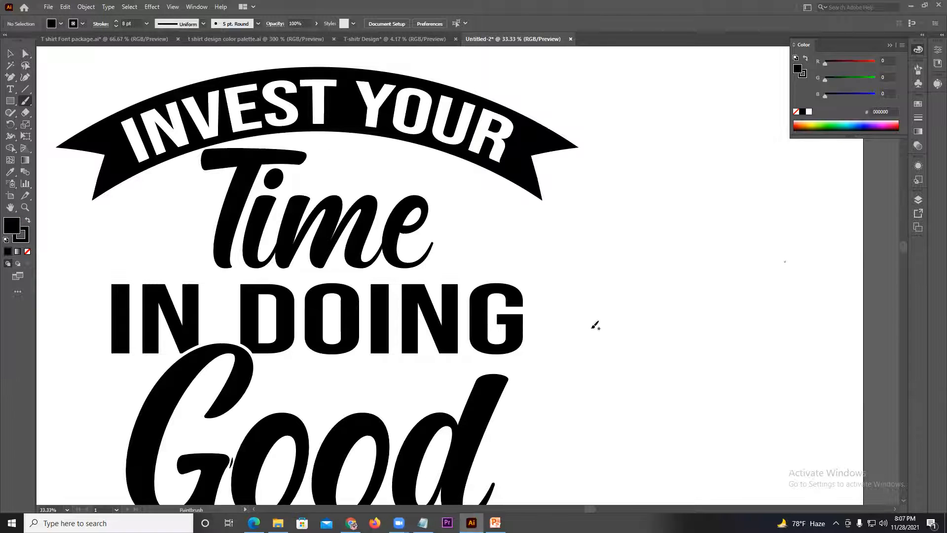
- Create a new calligraphic brush with a 67° angle, 46% roundness and 16 pt size
click(889, 45)
click(918, 70)
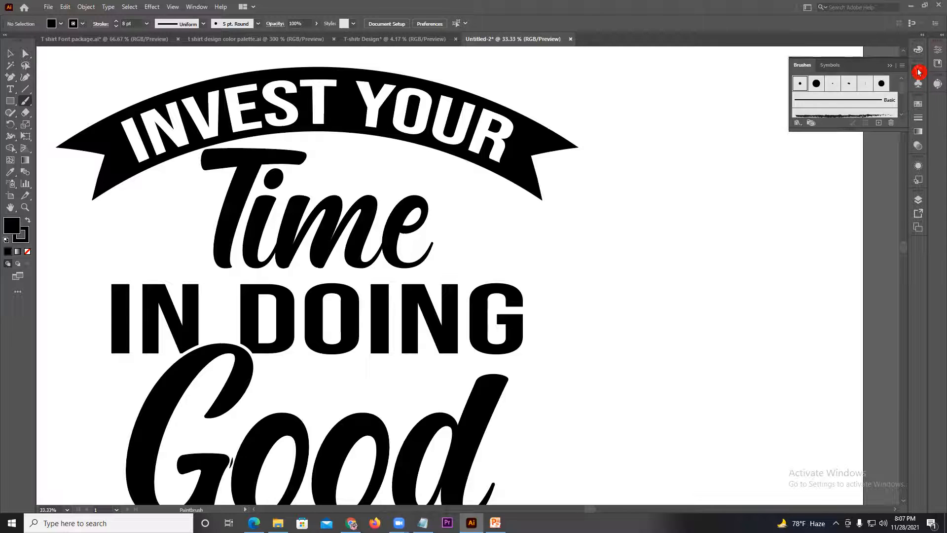
click(918, 71)
click(204, 7)
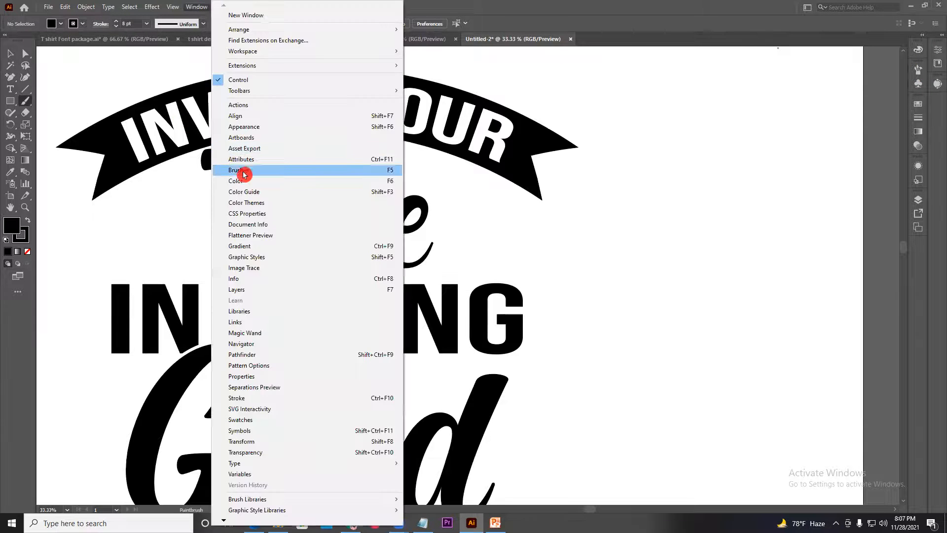
click(271, 173)
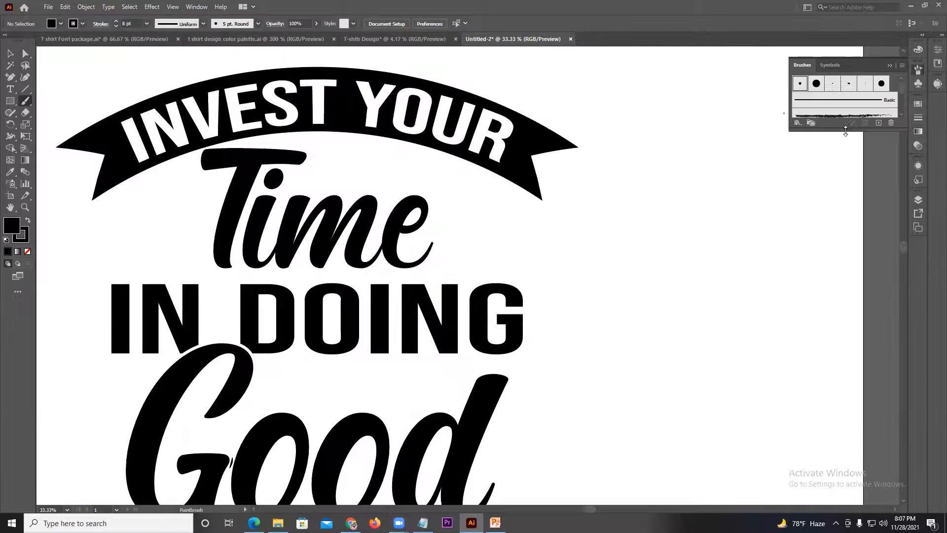
drag(845, 131, 846, 216)
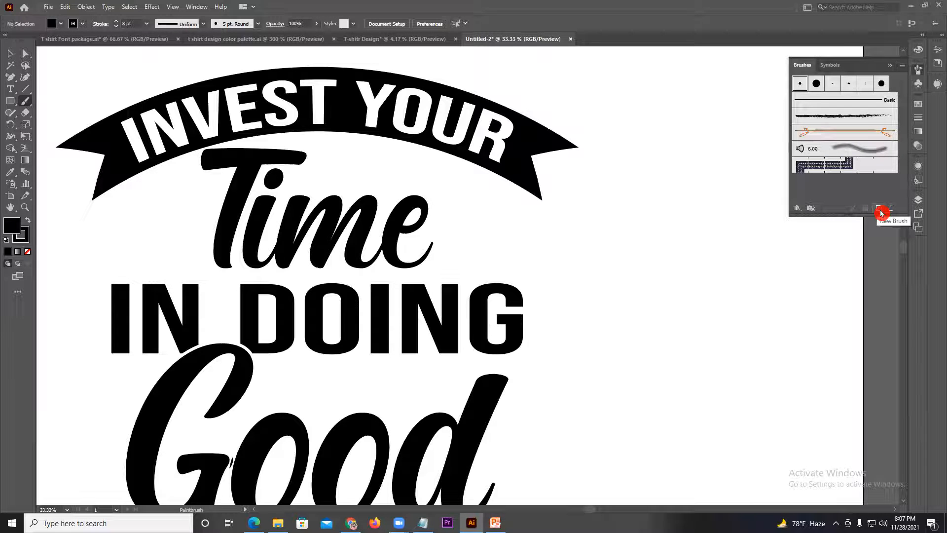
click(881, 213)
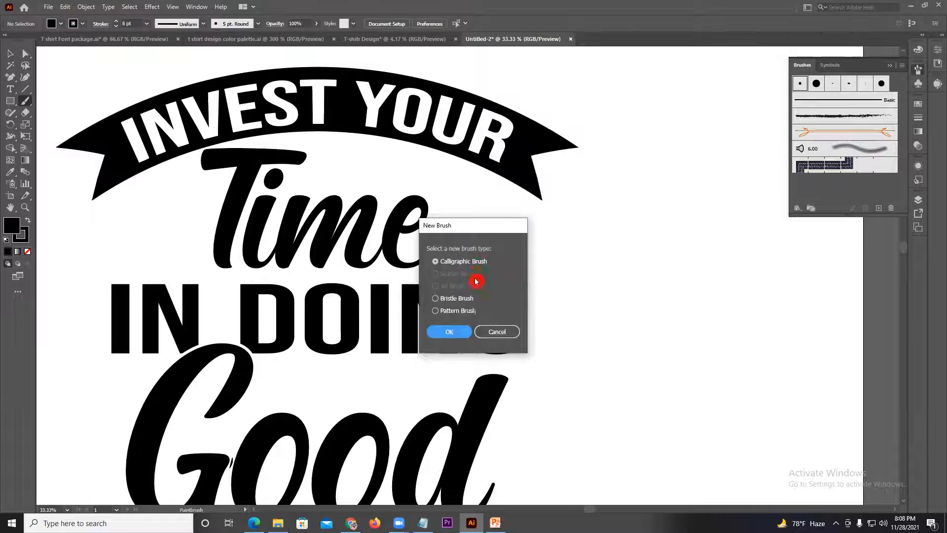
click(456, 334)
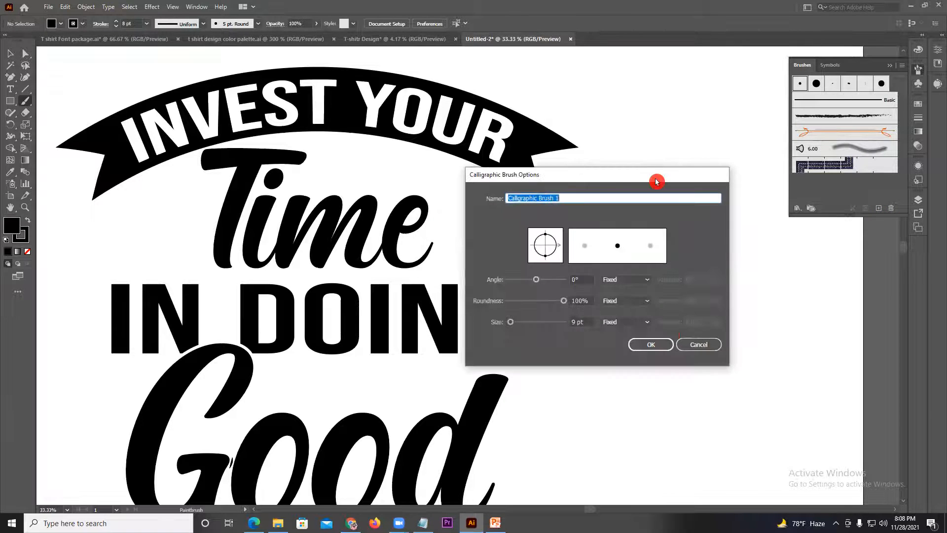
drag(618, 182, 695, 270)
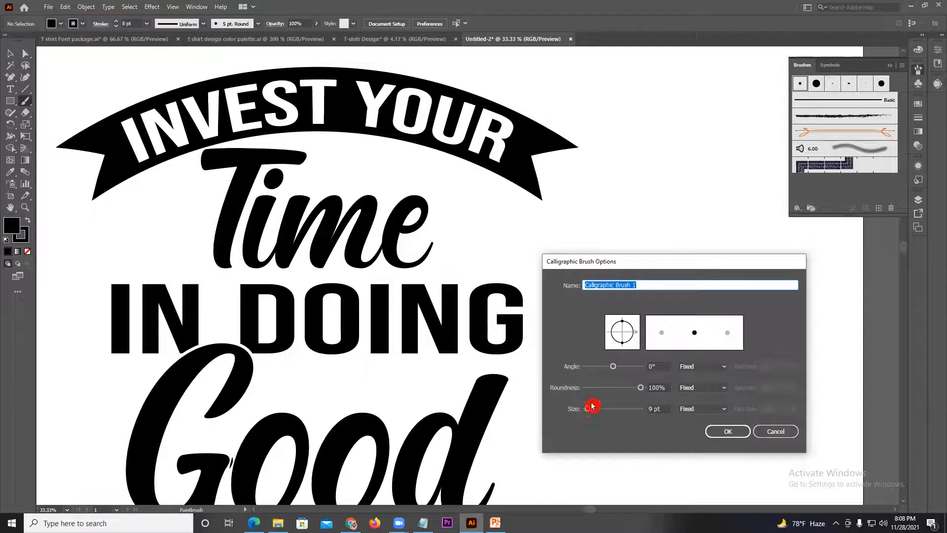
mouse_move(590, 408)
mouse_down()
mouse_move(600, 412)
mouse_move(589, 409)
mouse_up()
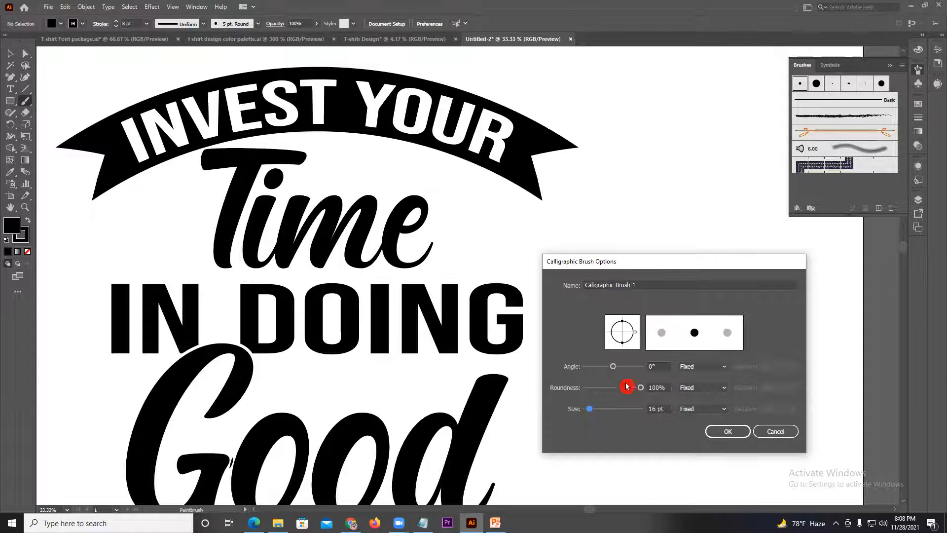
mouse_move(638, 388)
mouse_down()
mouse_move(614, 389)
mouse_move(597, 367)
mouse_move(623, 362)
mouse_up()
click(723, 430)
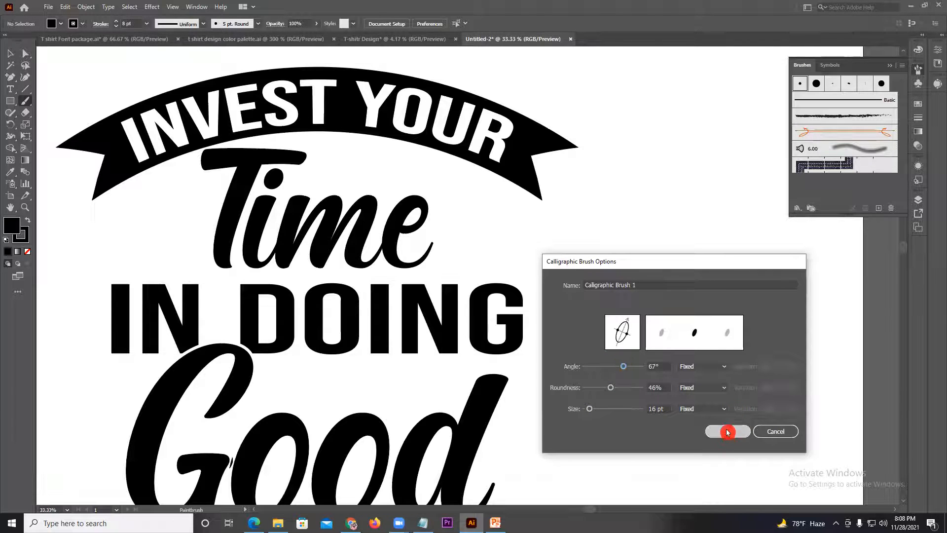
- Test the new calligraphic brush with short strokes in the empty area beside "Time" and undo all of them
mouse_move(515, 226)
mouse_down()
mouse_move(509, 246)
mouse_move(536, 239)
mouse_move(542, 276)
mouse_up()
drag(477, 247, 466, 250)
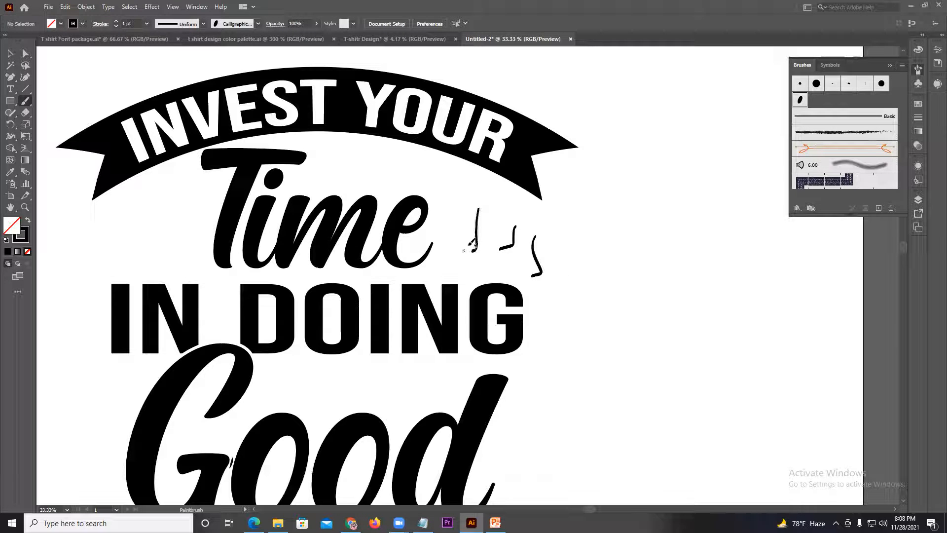
key(ctrl+z)
key(ctrl+z)
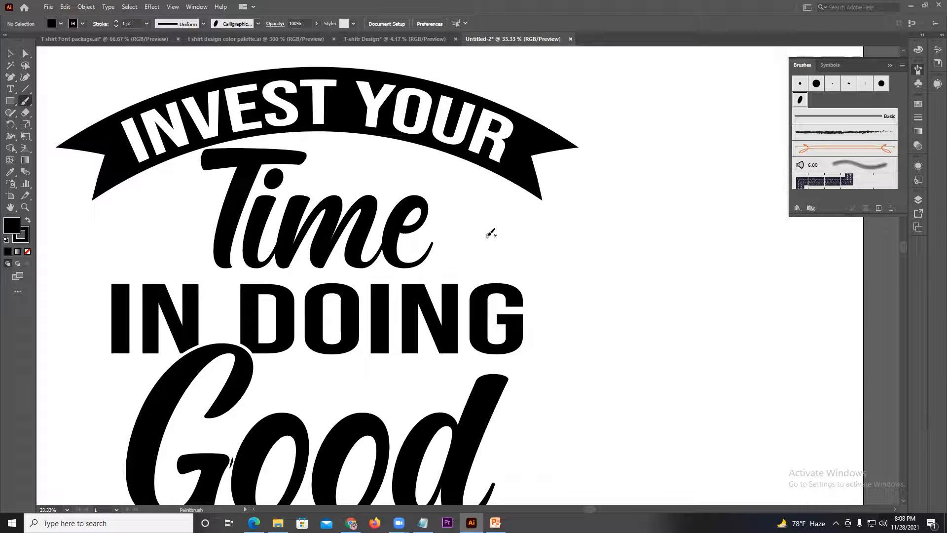
drag(520, 225, 494, 251)
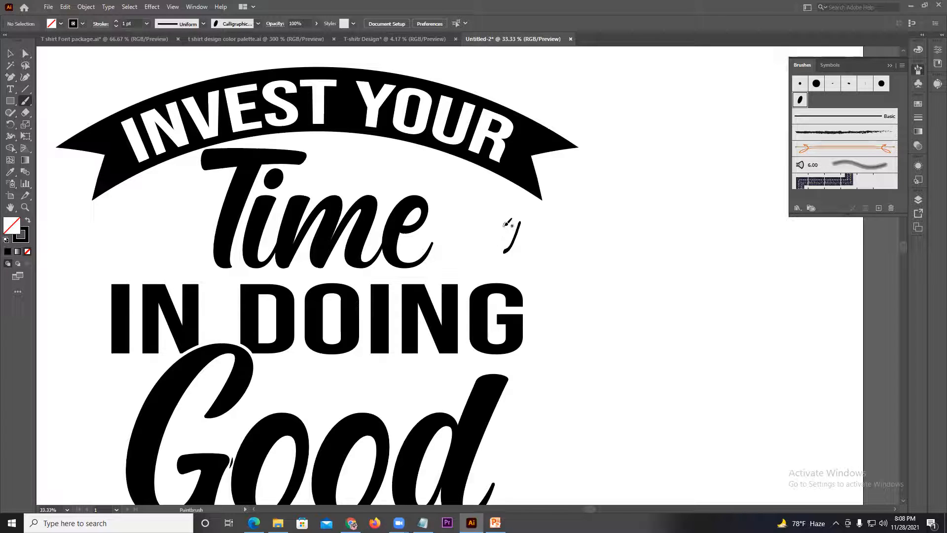
drag(507, 217, 492, 250)
drag(488, 208, 475, 252)
drag(470, 263, 459, 249)
key(ctrl+z)
key(ctrl+z)
key(ctrl+z)
key(ctrl+z)
key(ctrl+z)
key(ctrl+z)
- Delete the small leftover sliver between the G and the first o of "Good"
scroll(523, 242, down, 3)
scroll(510, 244, up, 3)
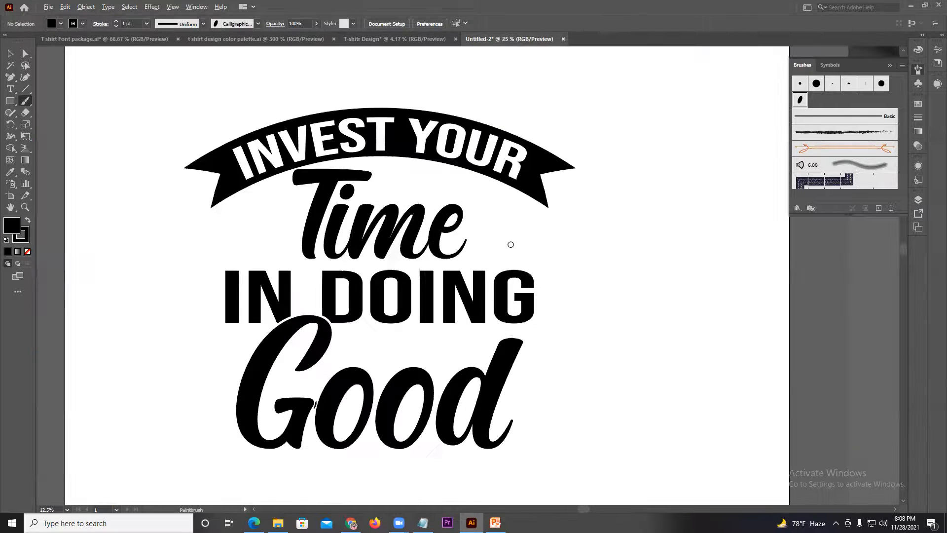
scroll(513, 242, down, 2)
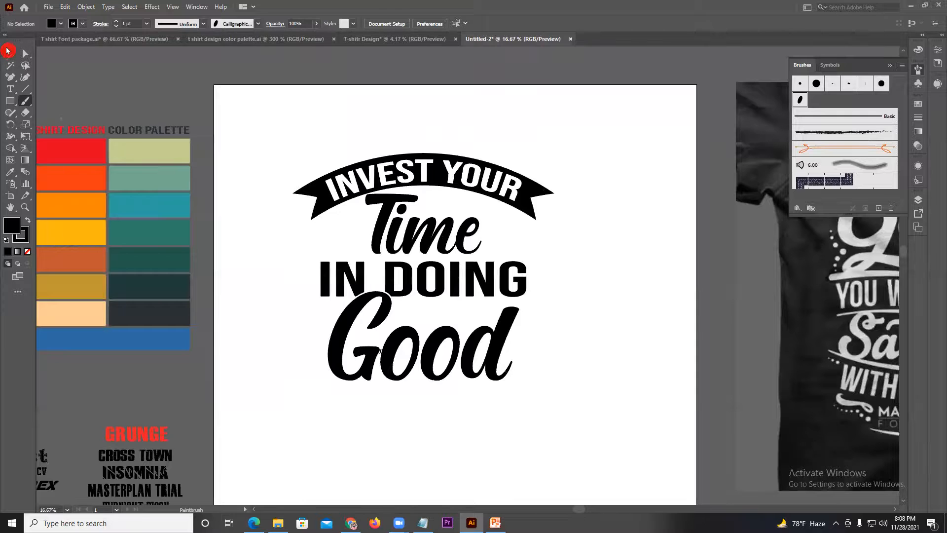
click(22, 49)
scroll(538, 419, up, 8)
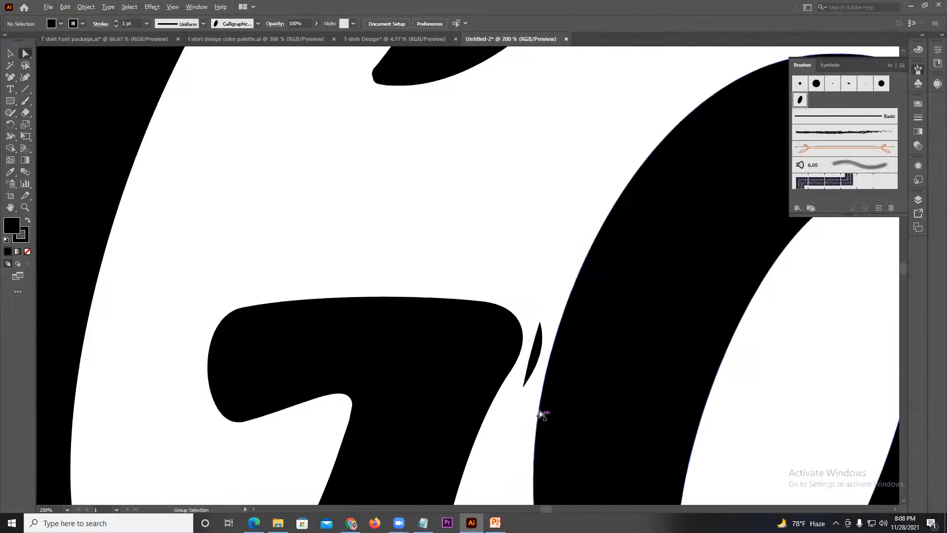
key(a)
click(533, 365)
click(533, 362)
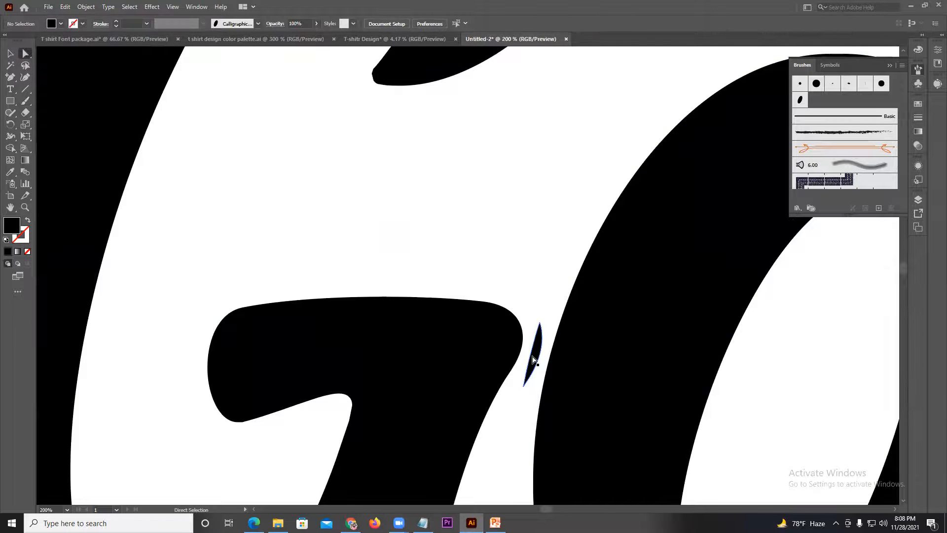
click(536, 362)
key(Delete)
scroll(538, 360, down, 5)
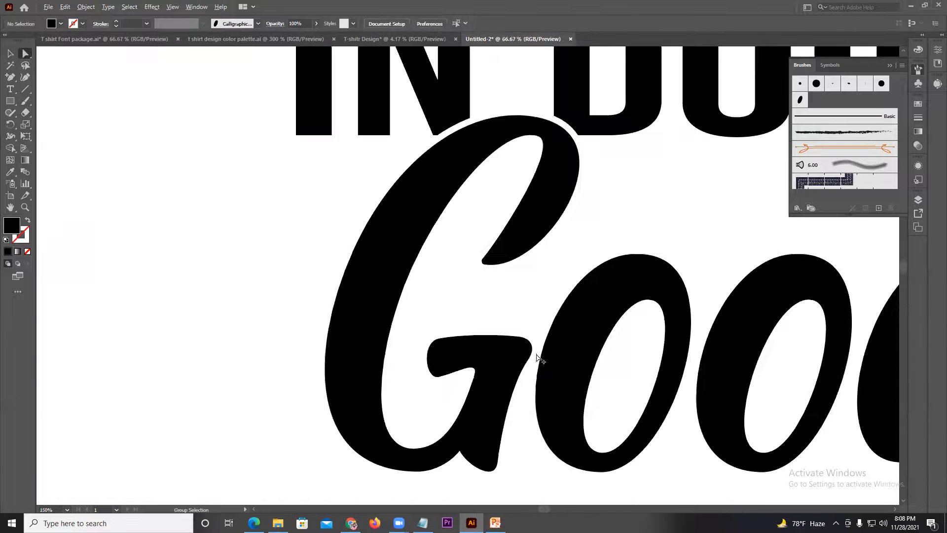
scroll(541, 349, down, 2)
- Try curved calligraphic strokes to the right of the e in "Time" and undo them
scroll(522, 332, up, 4)
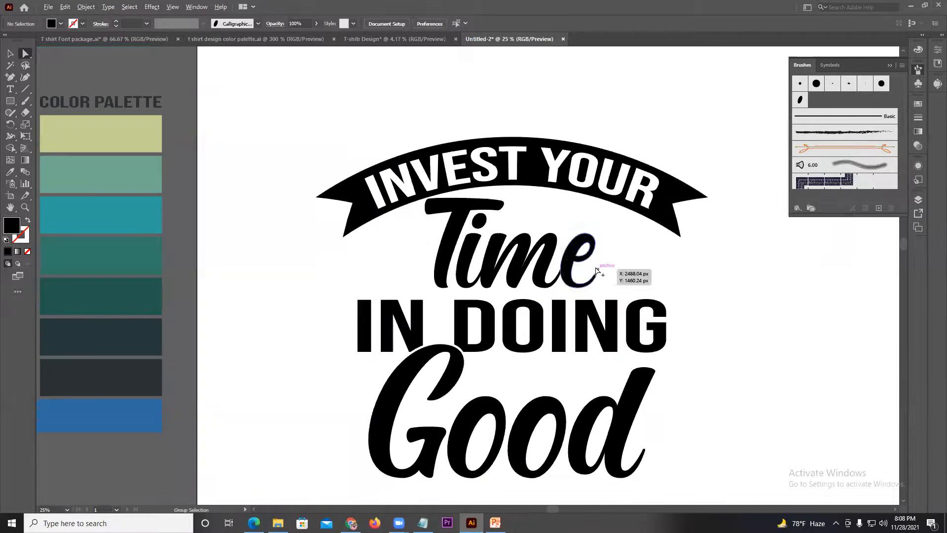
click(24, 102)
drag(599, 233, 663, 279)
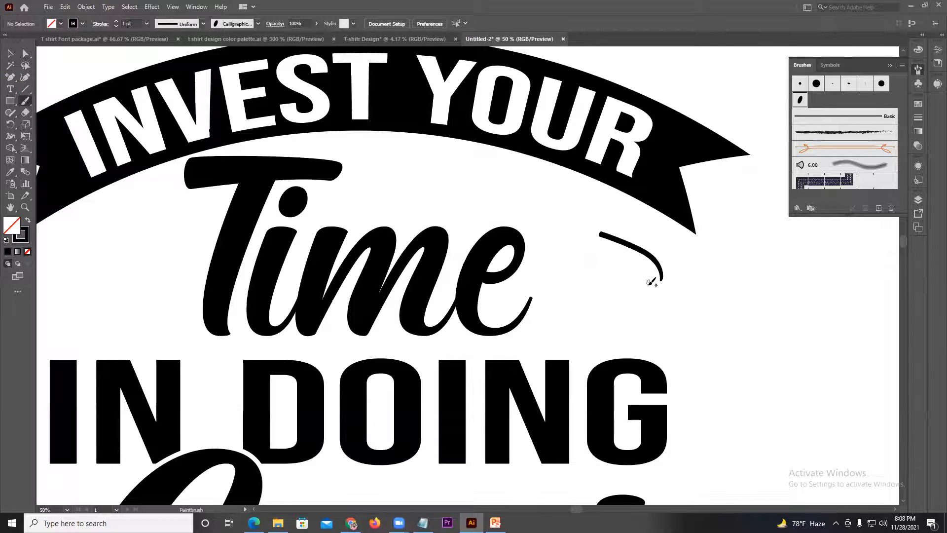
key(ctrl+z)
mouse_move(624, 253)
mouse_down()
mouse_move(665, 272)
mouse_move(571, 273)
mouse_move(673, 295)
mouse_up()
key(ctrl+z)
key(ctrl+z)
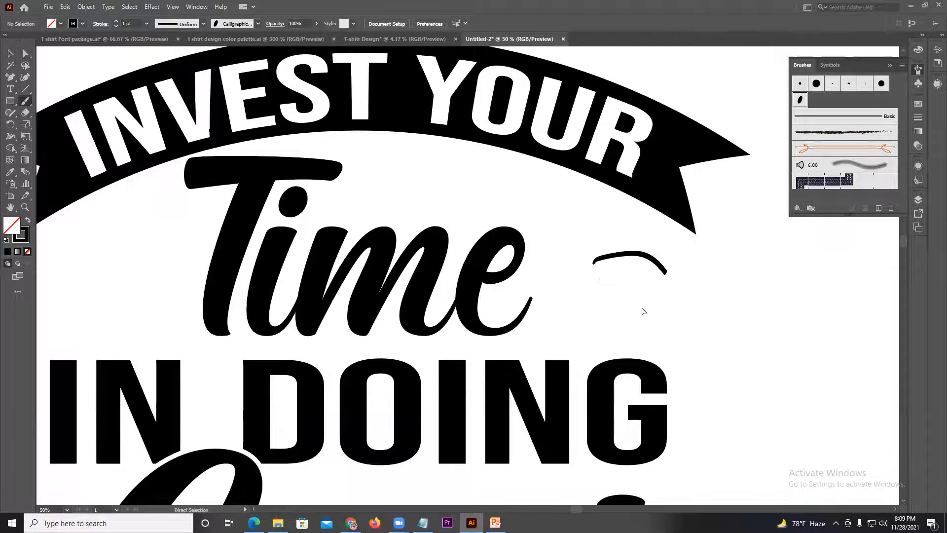
key(ctrl+z)
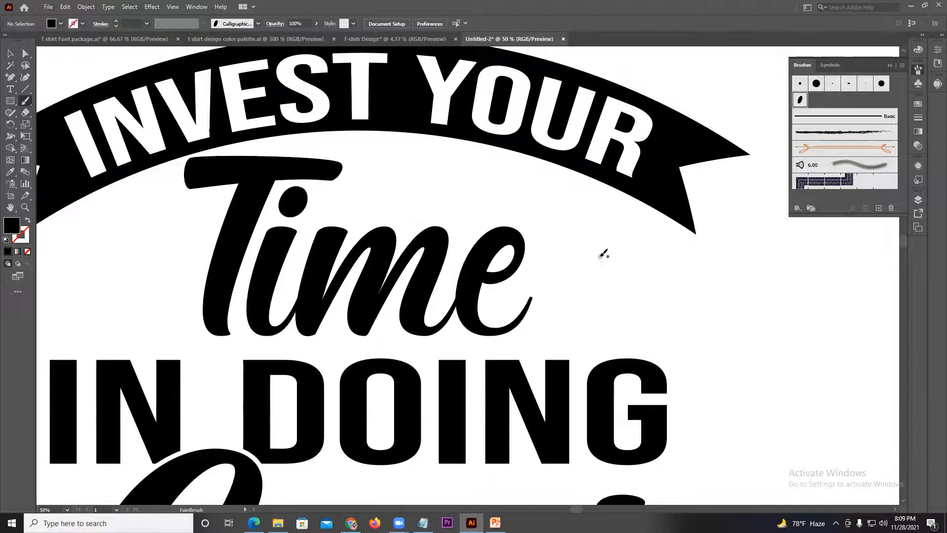
- Paint an unfilled, downward-curving calligraphic stroke about 200 by 115 px to the right of "Time"
key(shift+x)
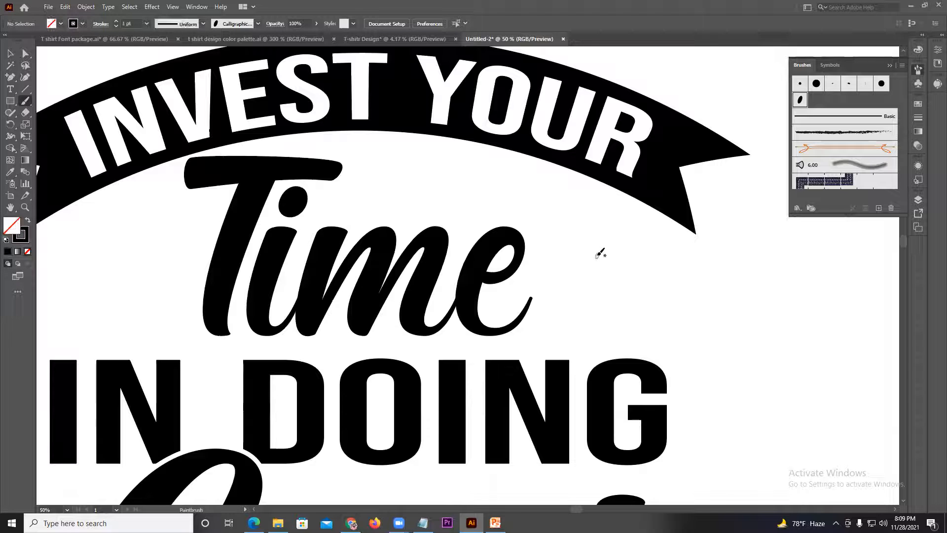
mouse_move(596, 256)
mouse_down()
mouse_move(660, 290)
mouse_move(660, 301)
mouse_up()
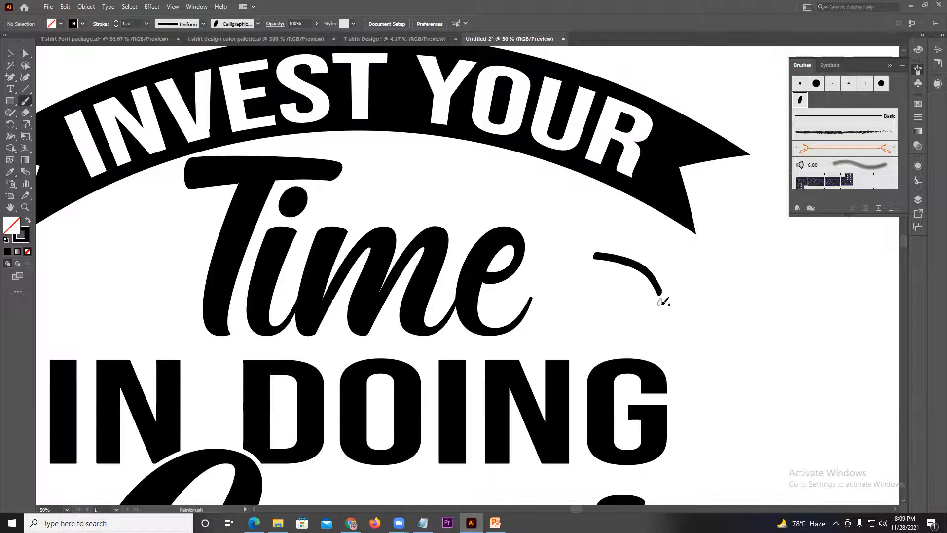
click(10, 53)
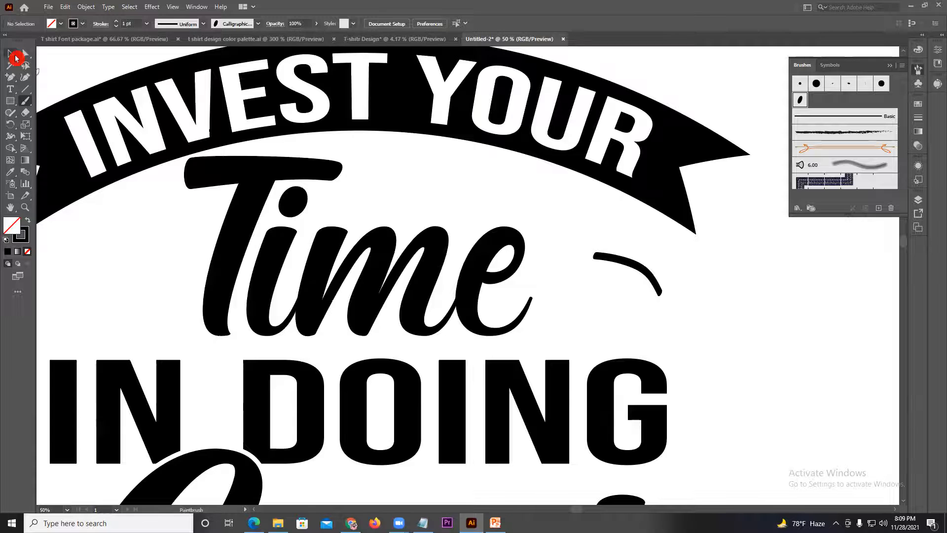
- Apply the lens-shaped variable width profile to the curved stroke beside "Time" and move it about 30 px up
click(195, 25)
click(188, 59)
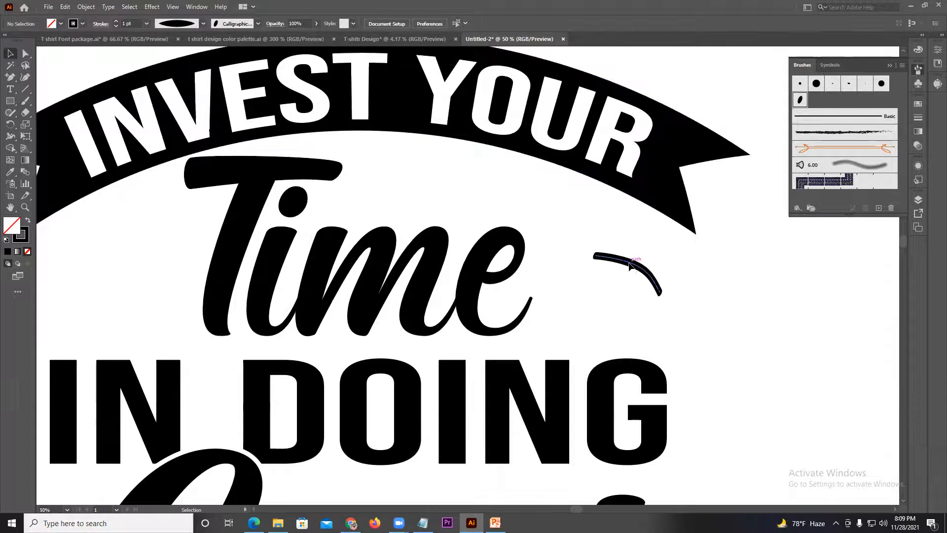
click(630, 265)
click(203, 24)
click(195, 67)
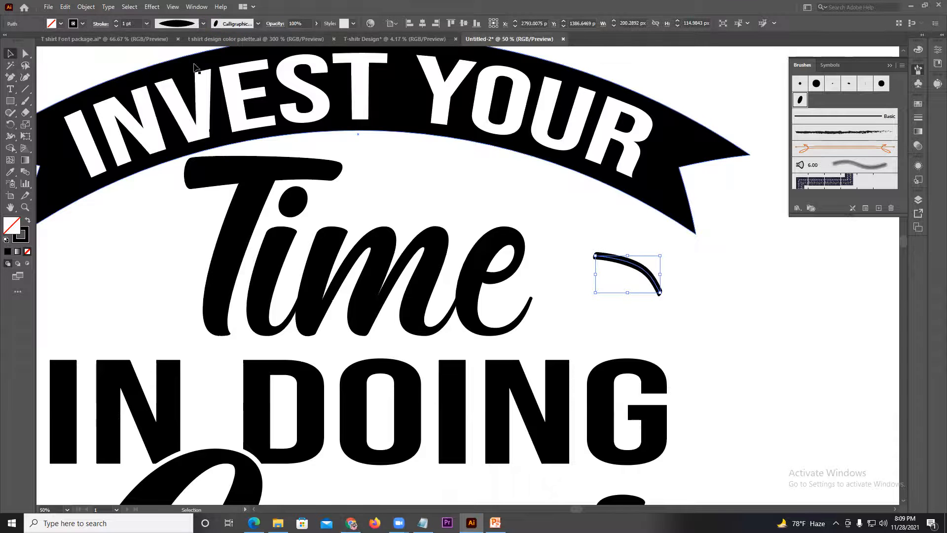
click(184, 24)
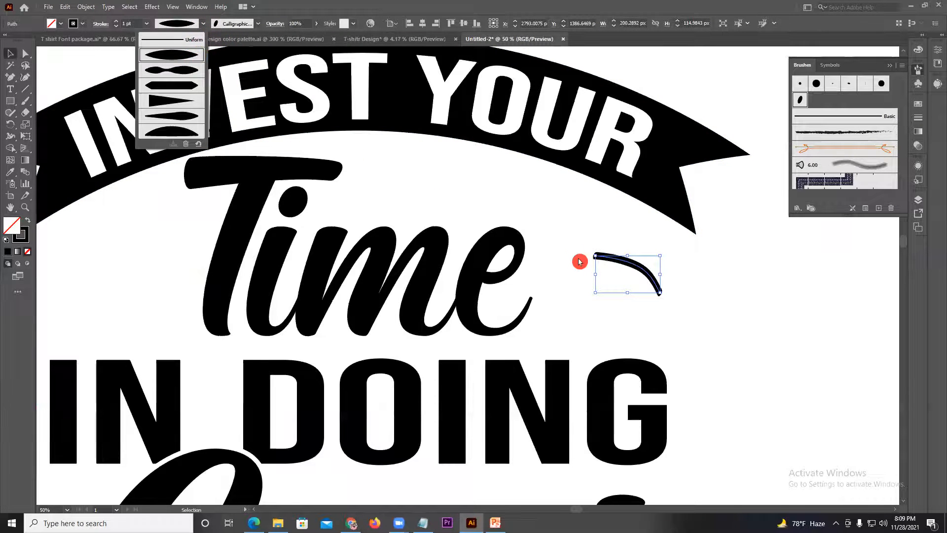
click(589, 236)
drag(614, 262, 614, 252)
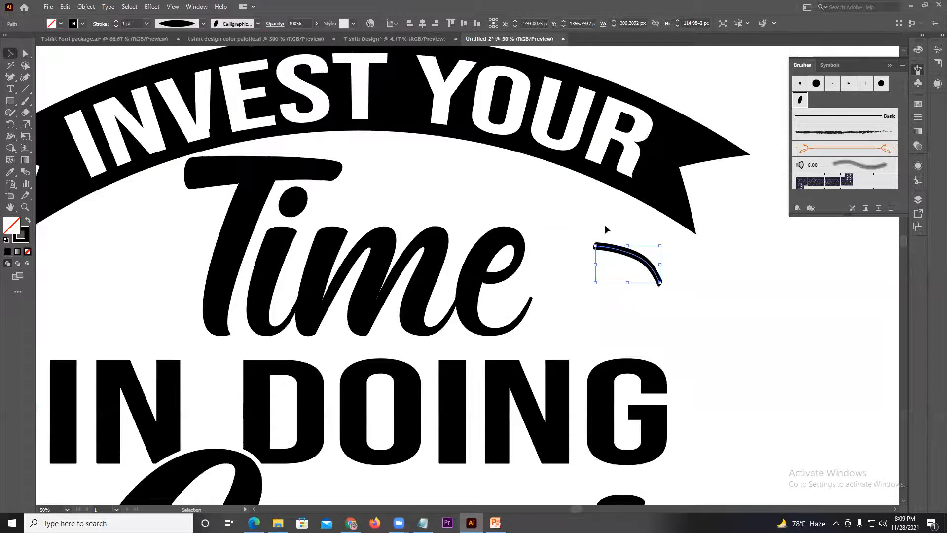
- Try duplicating the curved stroke below itself and rotating the copy, and undo both changes
click(257, 24)
scroll(687, 276, up, 2)
drag(635, 264, 635, 290)
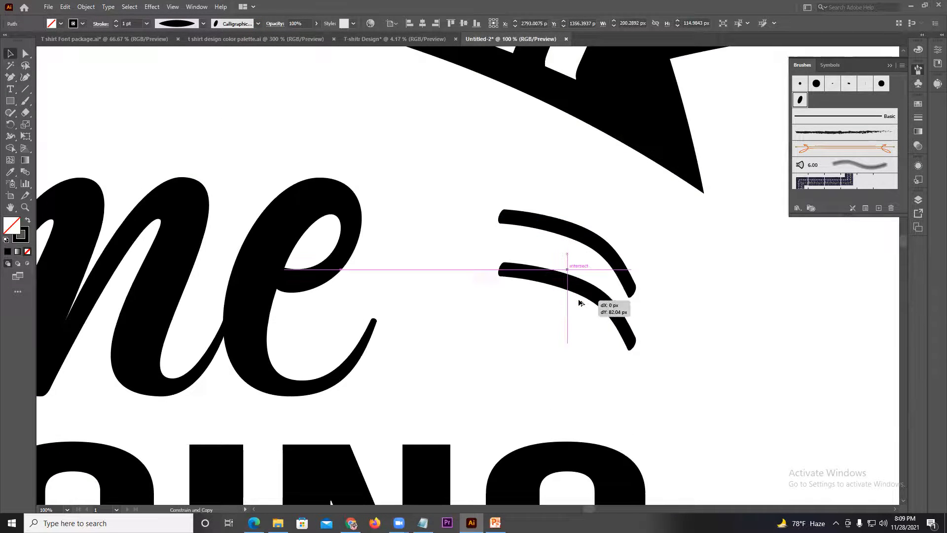
drag(580, 306, 575, 316)
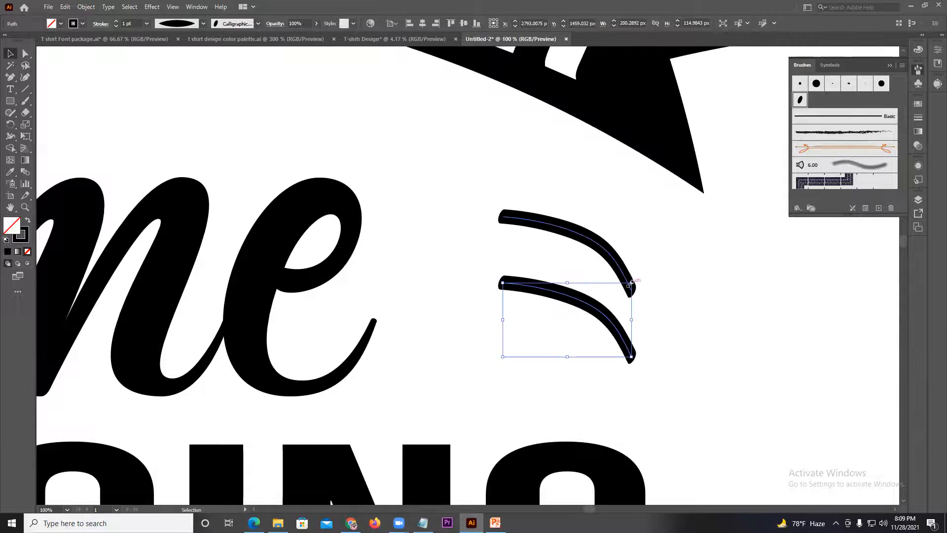
mouse_move(634, 283)
mouse_down()
mouse_move(644, 334)
mouse_move(420, 335)
mouse_up()
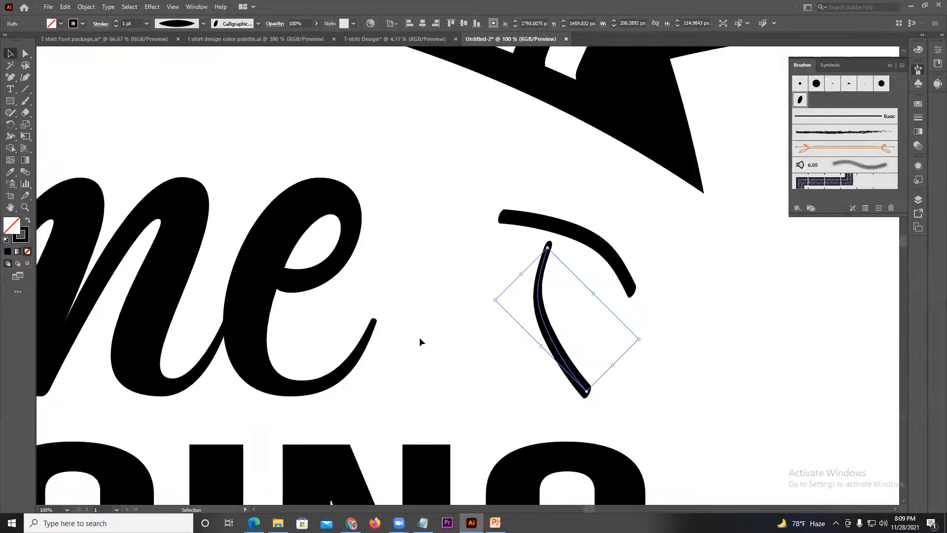
key(ctrl+z)
key(ctrl+z)
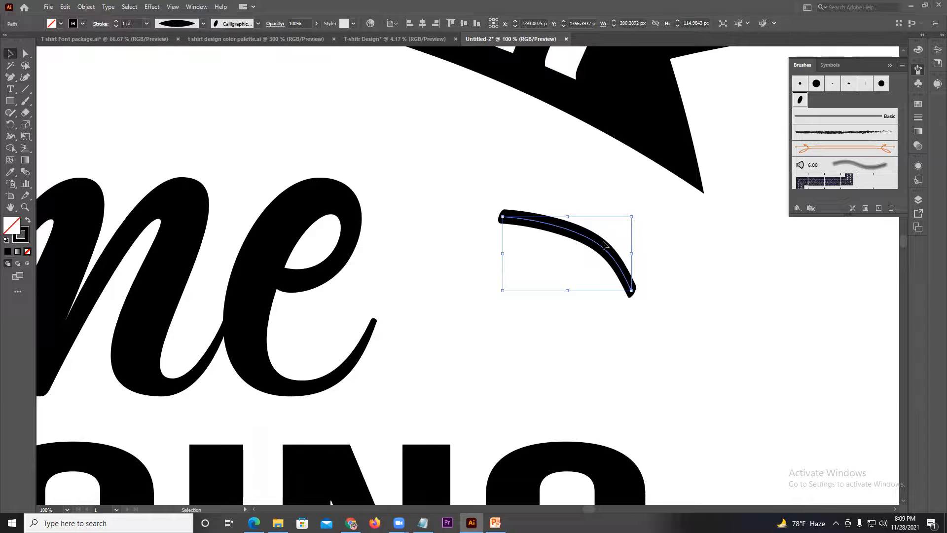
- Duplicate the curved stroke twice below itself, offset to one side, and select all three strokes
mouse_move(604, 244)
mouse_down()
mouse_move(539, 384)
mouse_move(567, 327)
mouse_move(552, 332)
mouse_move(554, 302)
mouse_move(568, 286)
mouse_move(610, 301)
mouse_up()
key(ctrl+a)
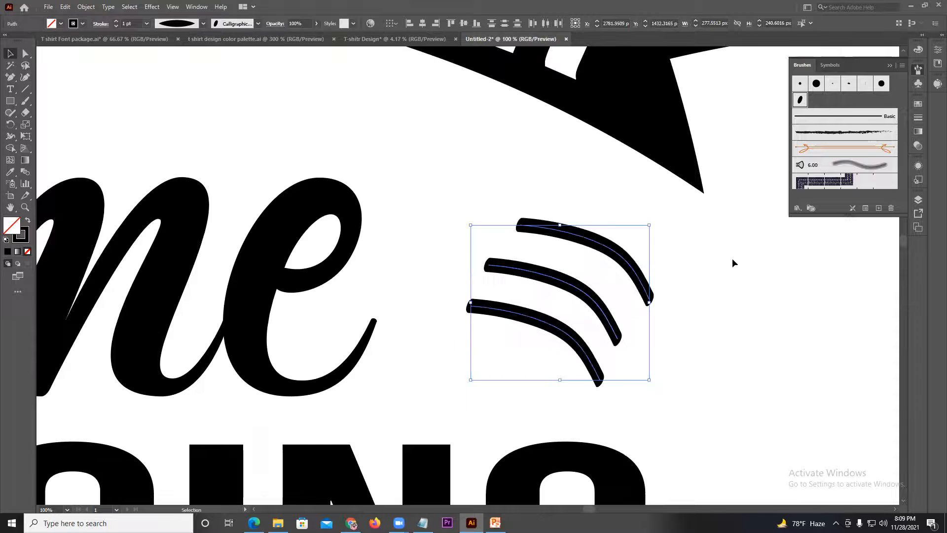
- Set the calligraphic brush to 86° angle with random 70° variation and random roundness with 32% variation, with preview on
double_click(800, 100)
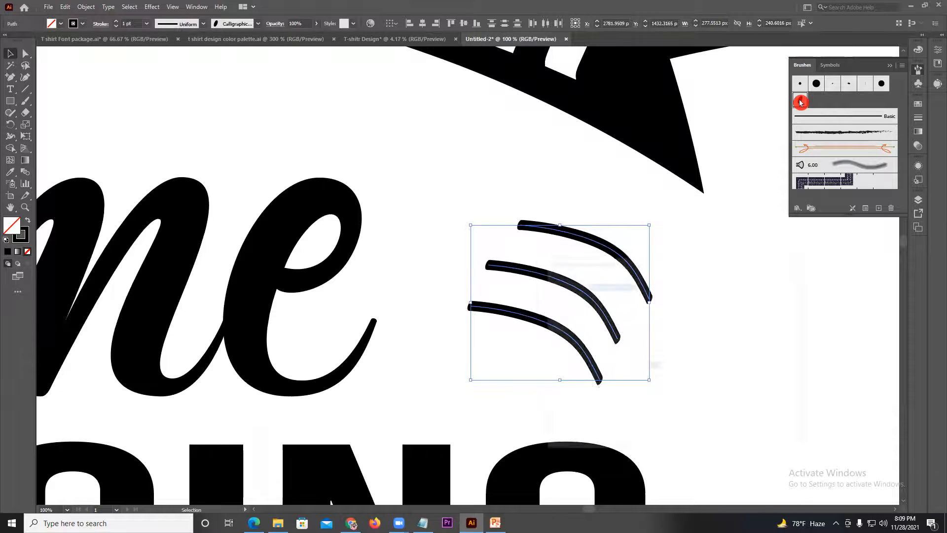
drag(671, 263, 776, 265)
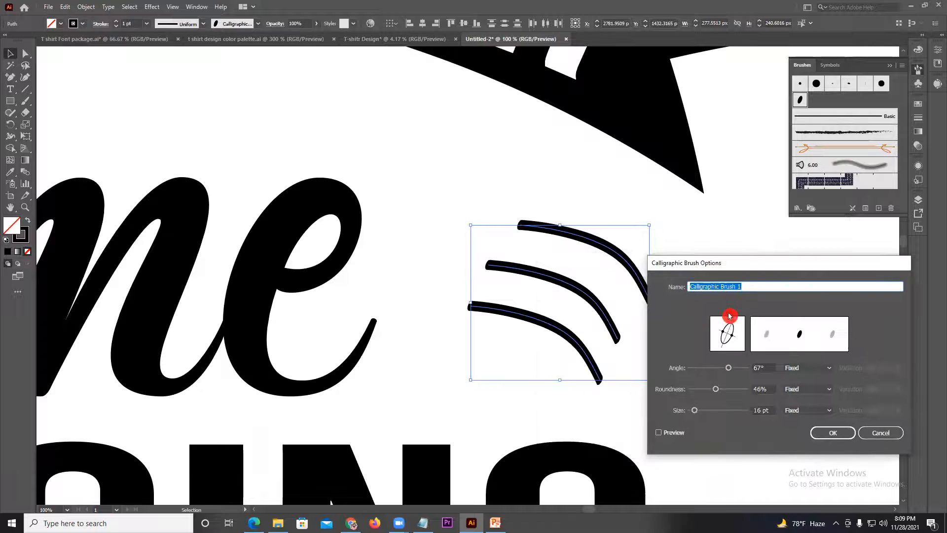
drag(732, 371, 731, 369)
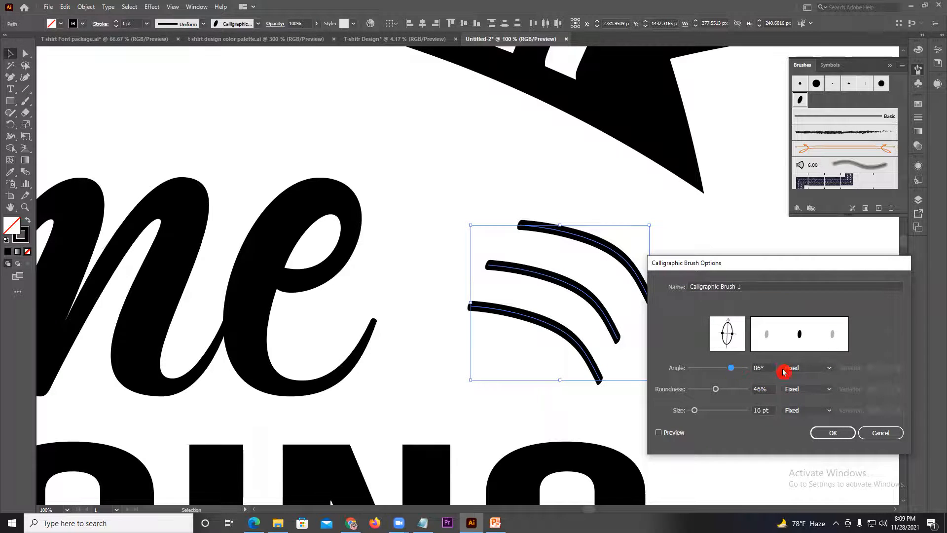
click(805, 369)
click(804, 389)
drag(898, 368, 875, 382)
click(667, 434)
click(808, 388)
click(808, 409)
click(893, 399)
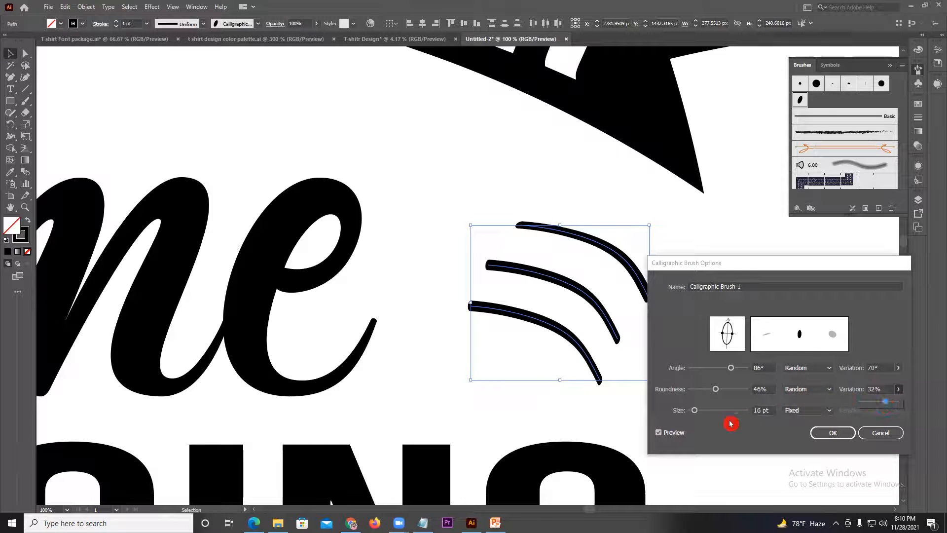
- Flatten the calligraphic brush tip to 25% roundness at a shallower angle, set its size to 35 pt and apply it to the existing strokes
mouse_move(727, 325)
mouse_down()
mouse_move(725, 334)
mouse_move(743, 337)
mouse_move(725, 329)
mouse_move(733, 318)
mouse_up()
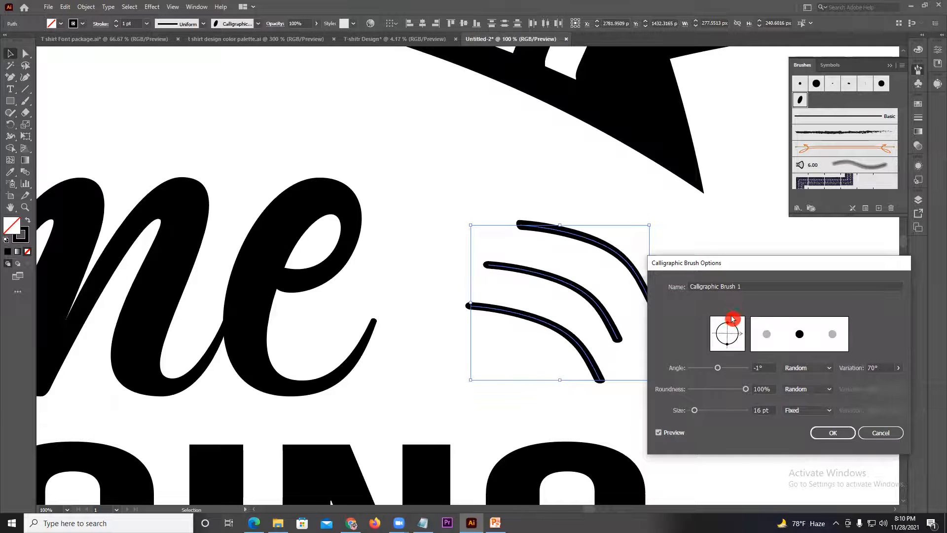
drag(695, 414, 699, 410)
mouse_move(745, 389)
mouse_down()
mouse_move(696, 392)
mouse_move(705, 392)
mouse_move(714, 371)
mouse_up()
click(834, 434)
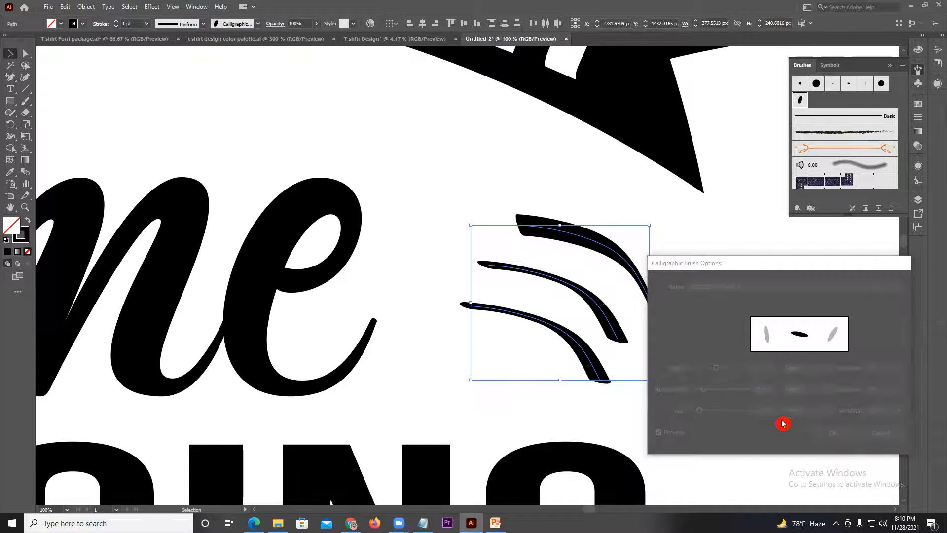
click(768, 373)
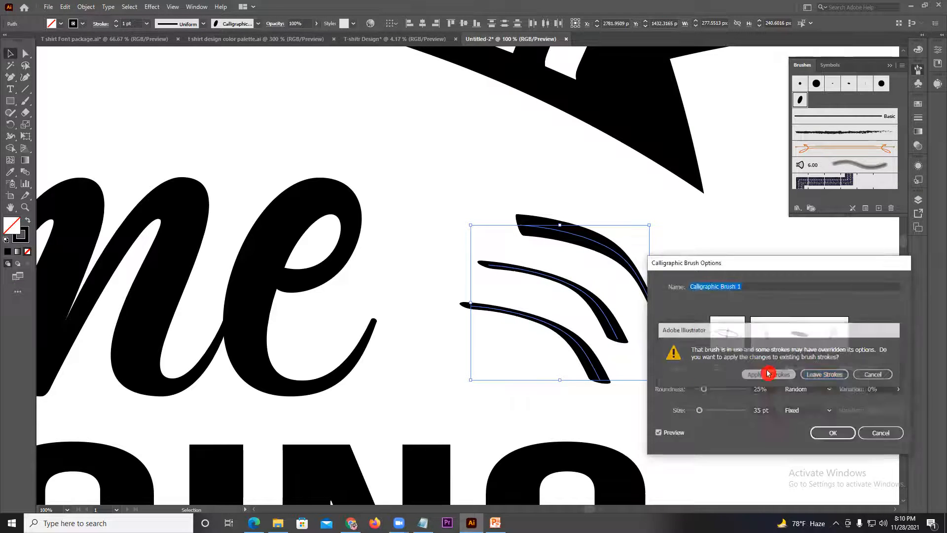
click(729, 345)
- Scale the three curved strokes beside "Time" to about 297 by 257 px and group them
scroll(729, 345, down, 4)
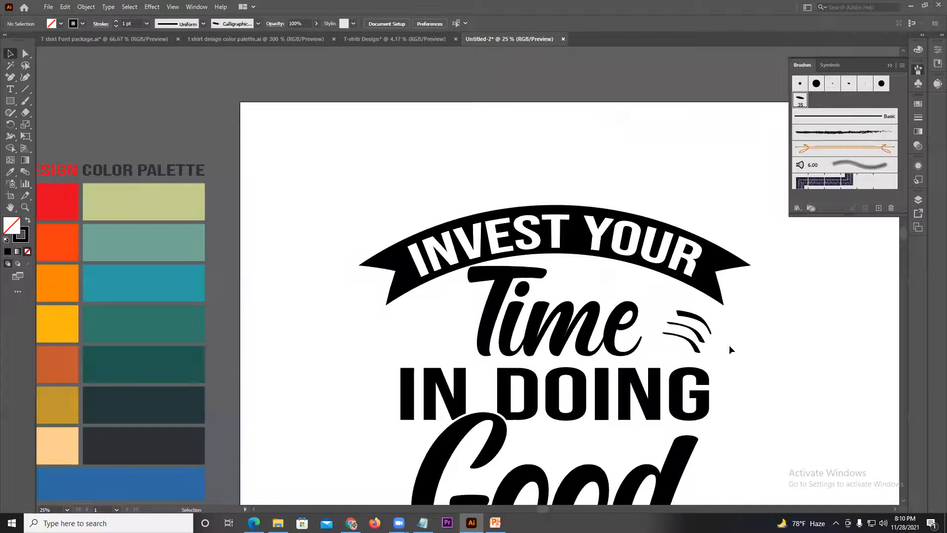
scroll(729, 345, up, 2)
click(655, 329)
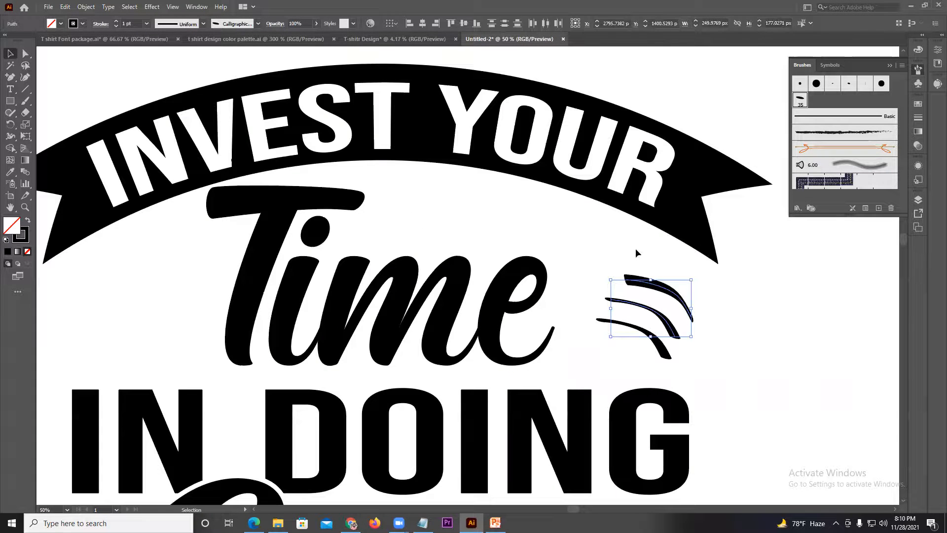
shift+click(641, 330)
drag(600, 280, 568, 251)
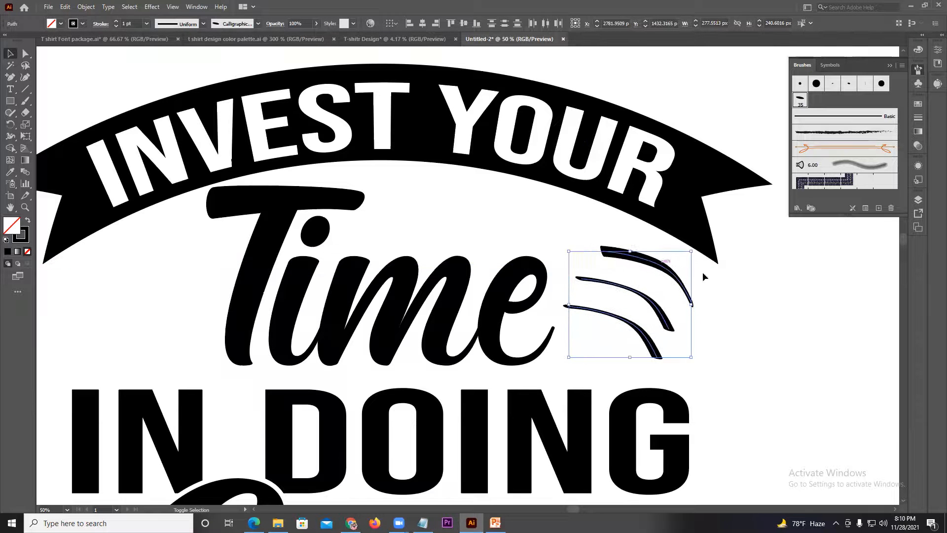
click(717, 303)
mouse_move(723, 291)
mouse_down()
mouse_move(641, 320)
mouse_move(617, 348)
mouse_up()
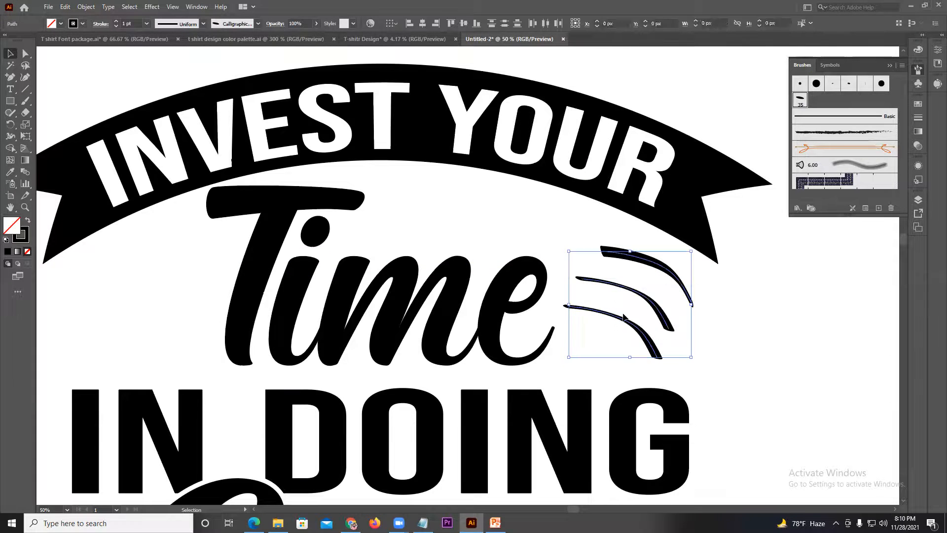
drag(567, 249, 595, 274)
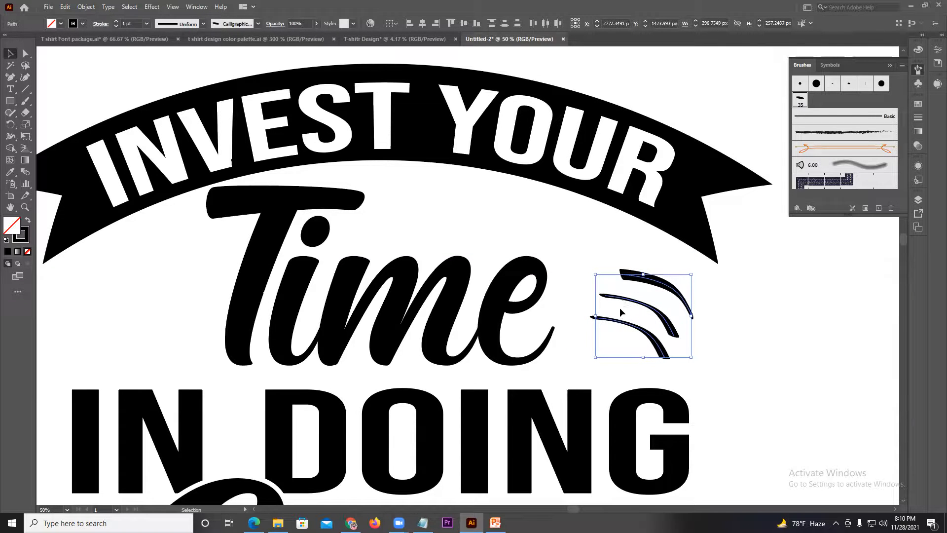
right_click(657, 316)
click(675, 169)
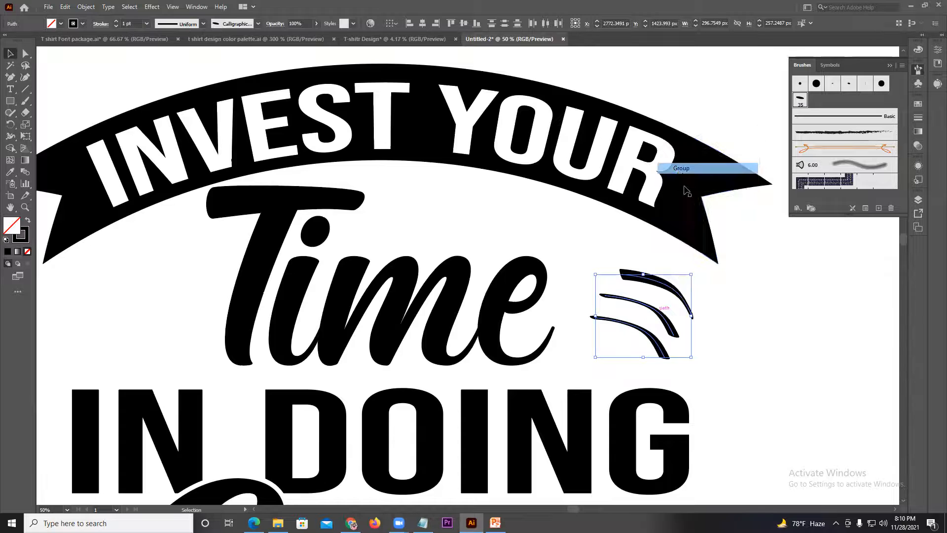
- Place a copy of the stroke group, turned to face the opposite way, on the other side of "Time" before the T
scroll(687, 295, down, 2)
key(a)
key(ctrl+c)
key(v)
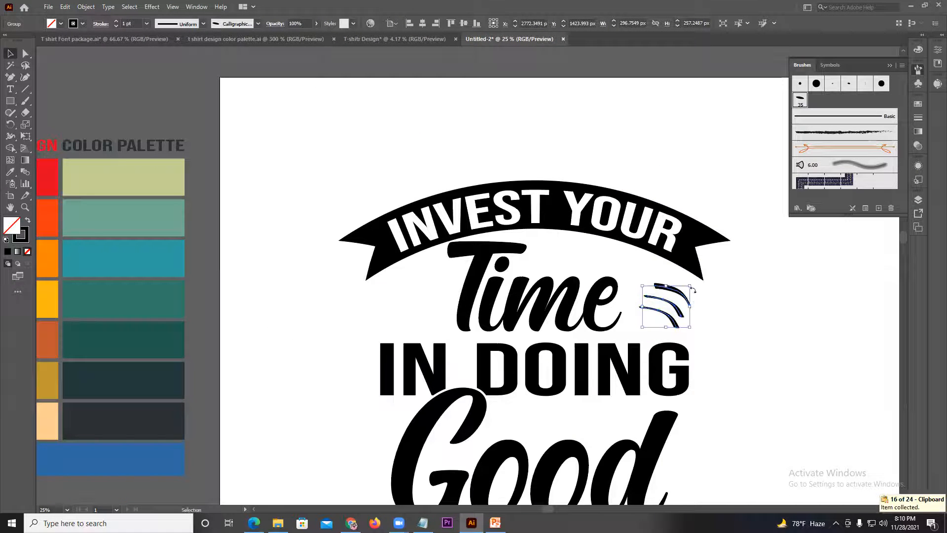
mouse_move(693, 285)
mouse_down()
mouse_move(636, 332)
mouse_move(651, 275)
mouse_move(684, 279)
mouse_move(659, 289)
mouse_move(661, 280)
mouse_move(404, 292)
mouse_up()
click(458, 249)
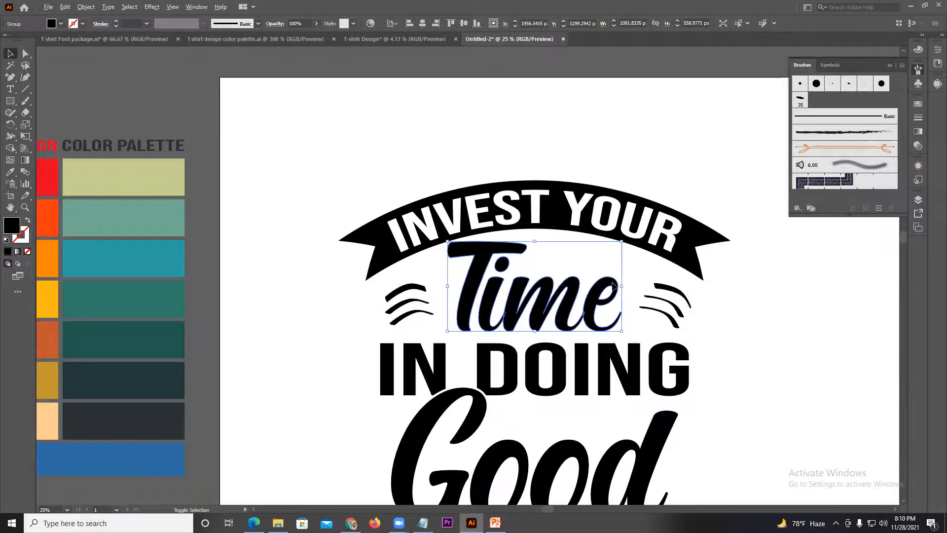
click(715, 307)
- Try short unfilled calligraphic brush strokes between the banner, the curved strokes and the T of "Time", and undo them
scroll(710, 305, down, 2)
scroll(693, 301, up, 3)
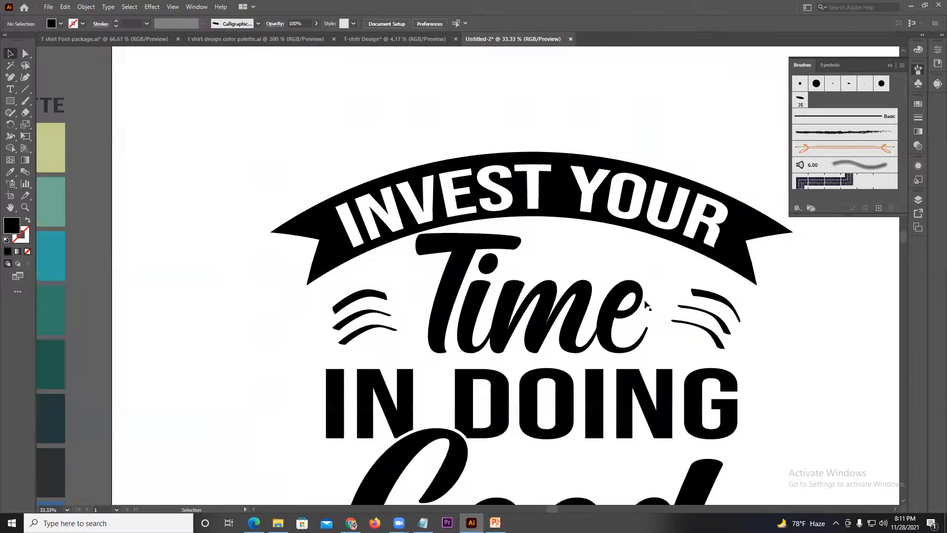
click(25, 101)
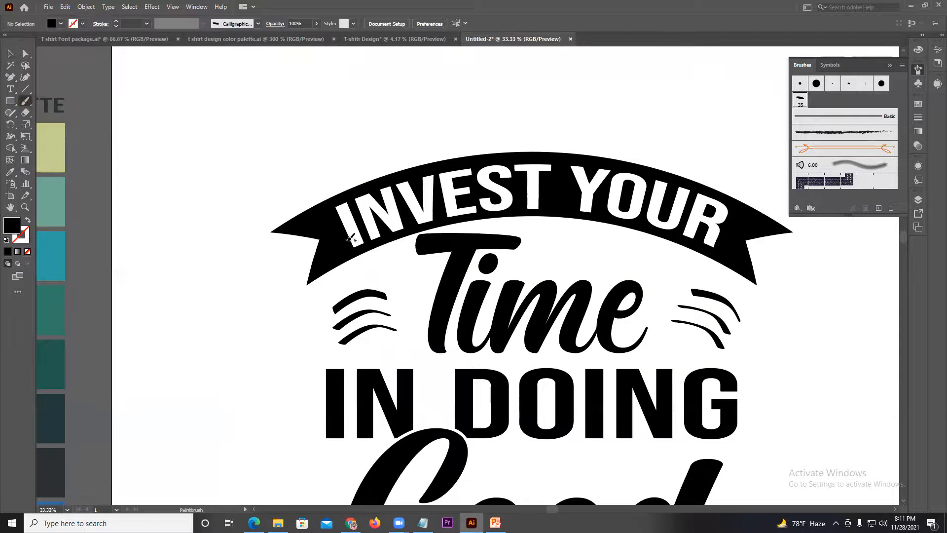
scroll(394, 275, up, 3)
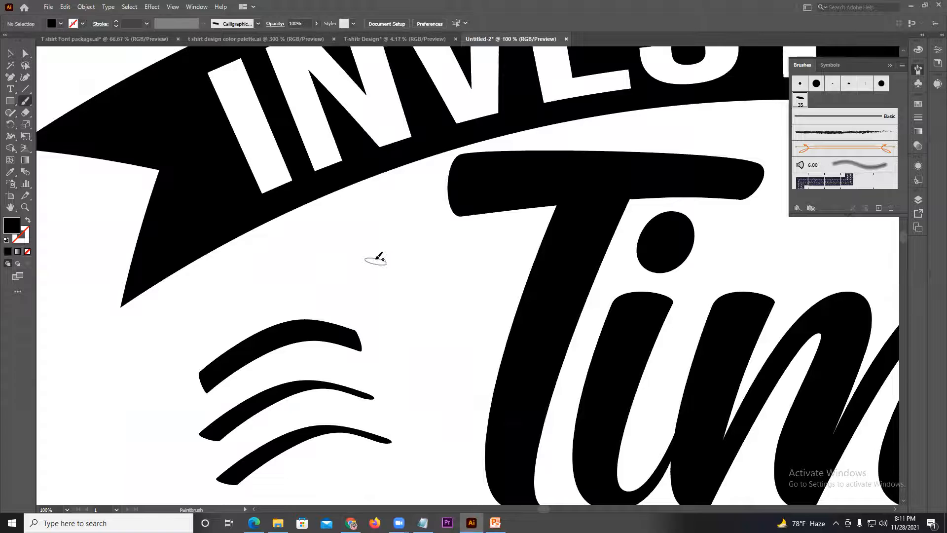
key(shift+x)
drag(382, 247, 352, 269)
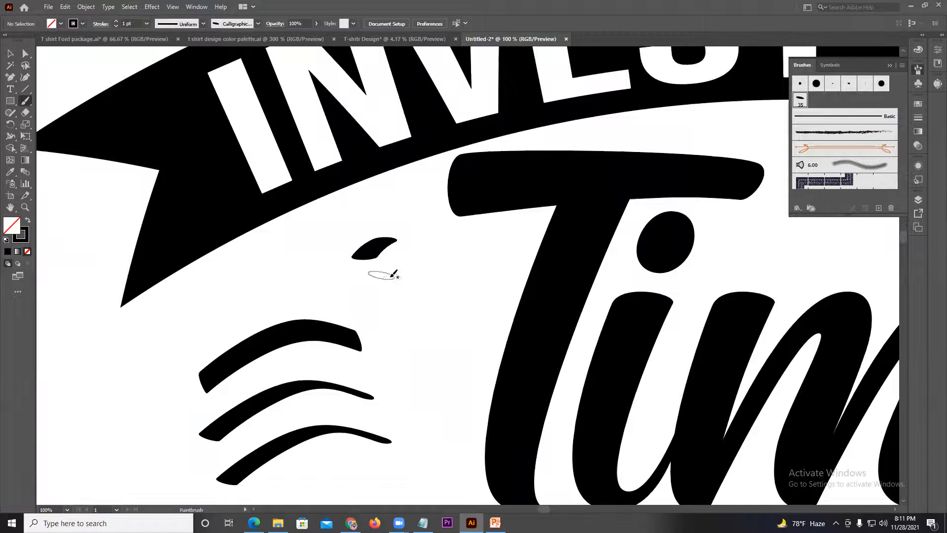
scroll(428, 306, down, 1)
scroll(429, 306, down, 1)
key(v)
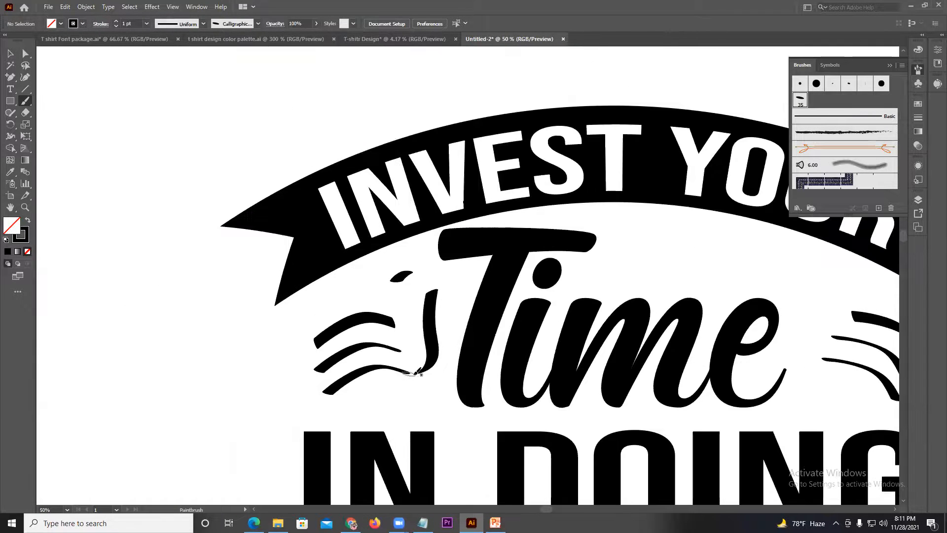
key(b)
drag(730, 226, 688, 254)
key(ctrl+z)
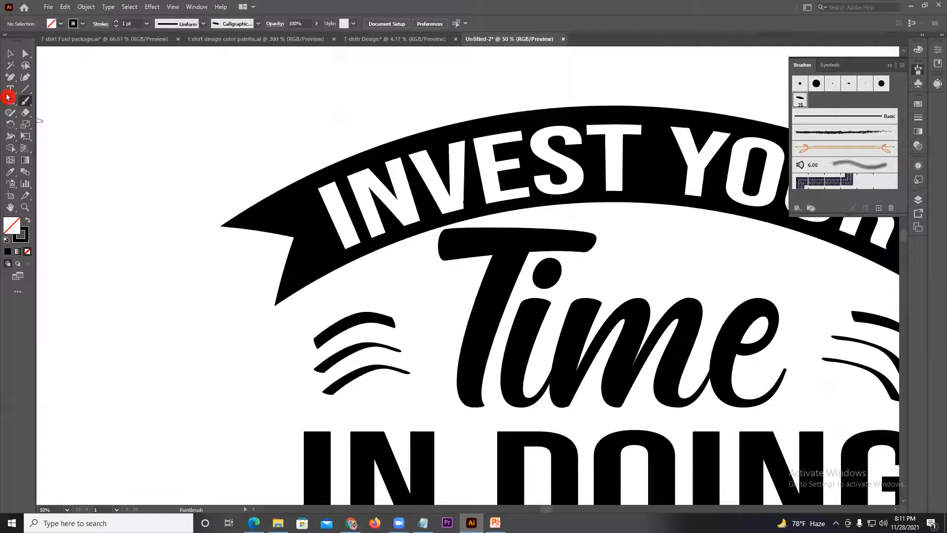
- Draw a small circle about 23.5 px across between the banner and the stroke group before the T
drag(9, 100, 49, 121)
drag(396, 275, 403, 280)
click(10, 56)
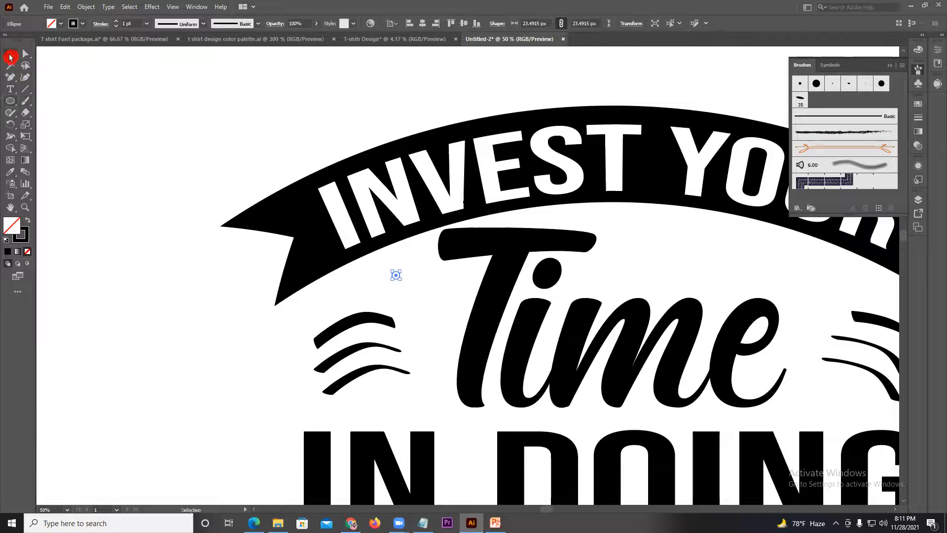
click(115, 221)
- Delete the small circle and the curved stroke groups on both sides of "Time"
scroll(116, 221, down, 2)
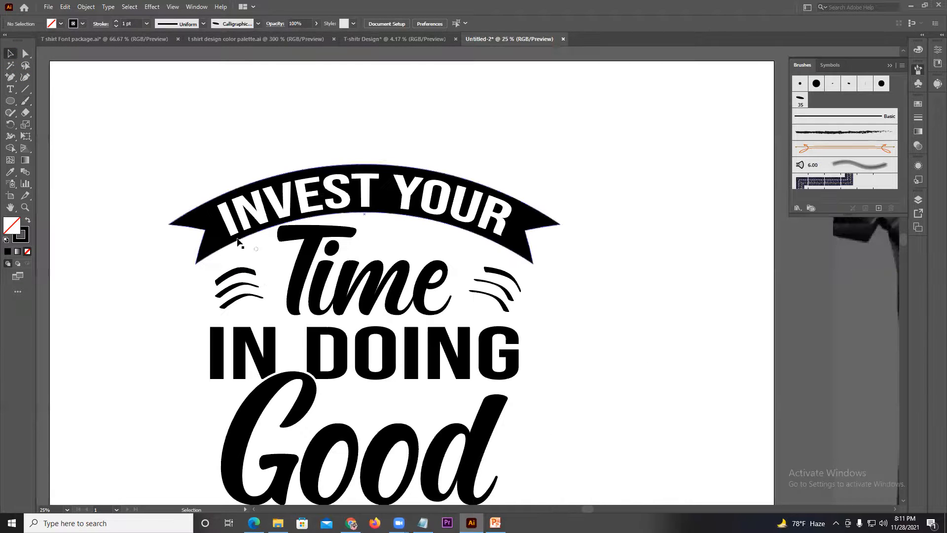
drag(242, 248, 269, 311)
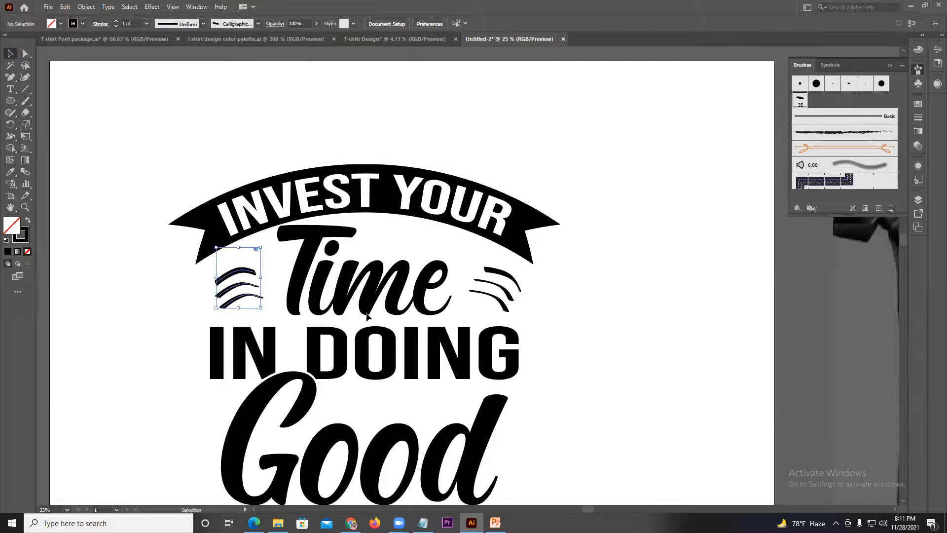
key(Delete)
click(506, 271)
key(Delete)
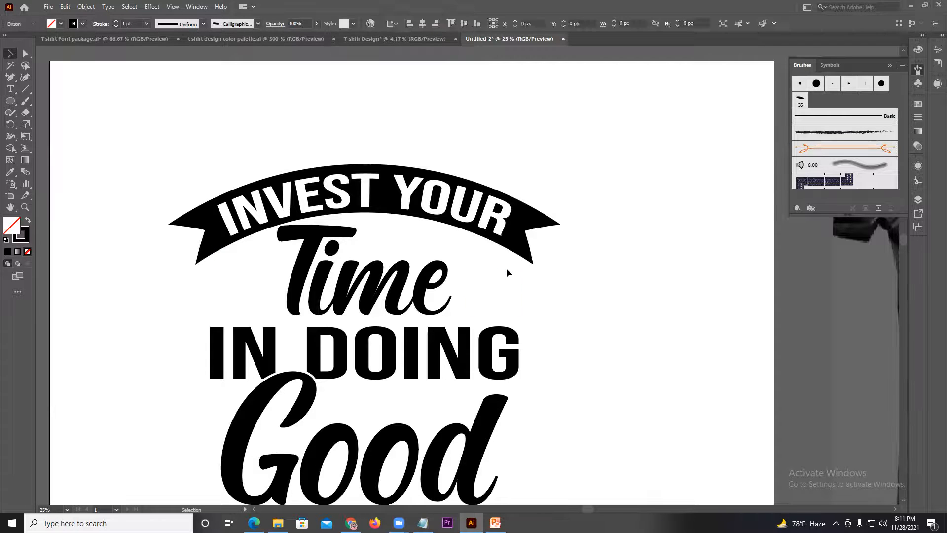
- Draw a five-pointed star about 240 by 229 px before the T of "Time", filled black without an outline
drag(10, 101, 47, 149)
drag(250, 277, 265, 295)
click(28, 220)
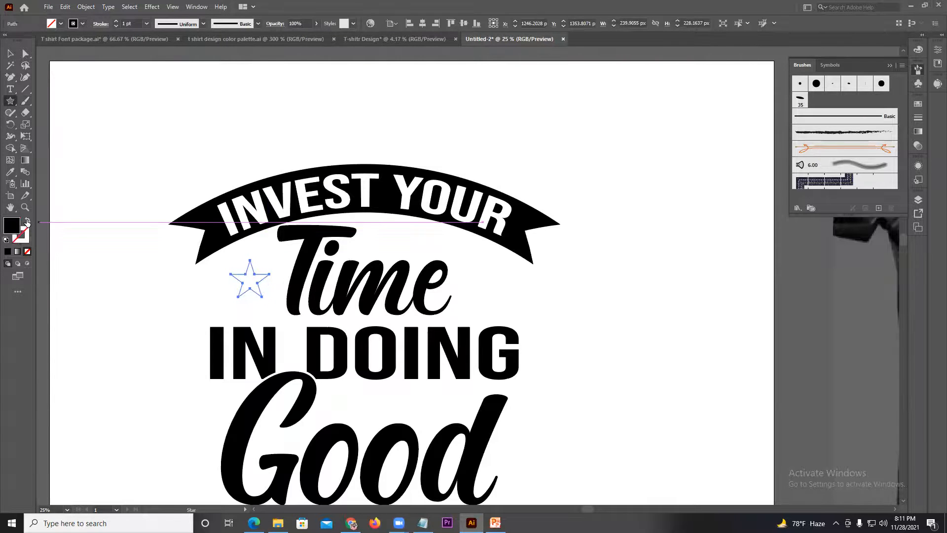
click(10, 53)
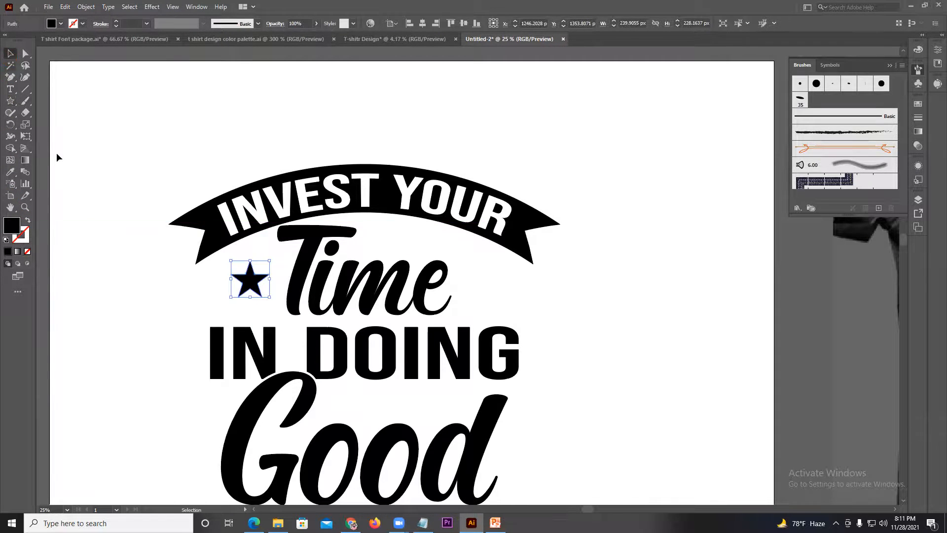
- Scale the black star beside the T down to roughly 60 percent of its size
scroll(222, 289, up, 4)
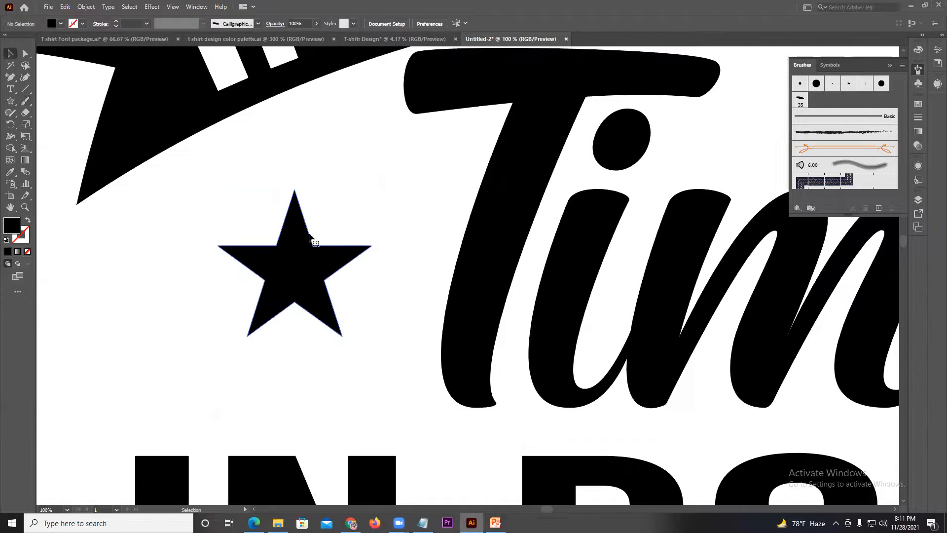
drag(375, 190, 342, 207)
click(387, 223)
scroll(386, 223, down, 4)
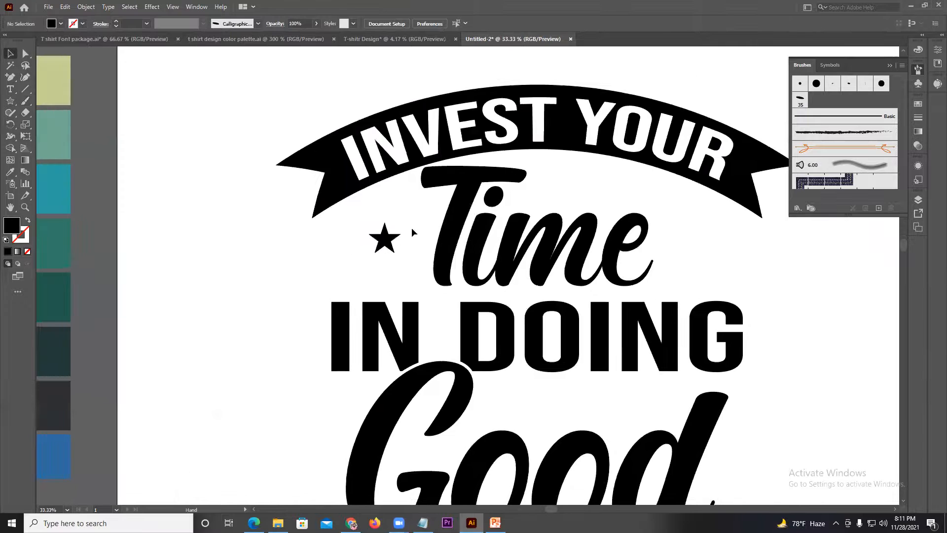
- Duplicate the star twice outward from the T in a horizontal row, making each copy smaller than the one before
scroll(412, 227, up, 3)
drag(384, 248, 347, 250)
alt+shift+drag(380, 212, 309, 242)
click(300, 221)
click(299, 223)
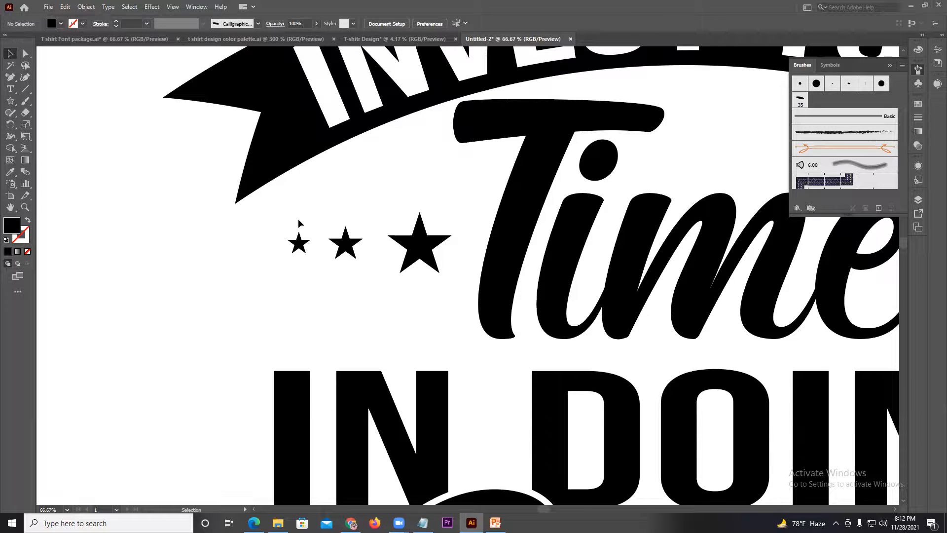
- Align the three stars before the T of "Time" on their vertical centres
drag(265, 210, 436, 259)
scroll(427, 260, down, 3)
scroll(393, 250, up, 5)
drag(310, 262, 345, 262)
click(307, 240)
drag(312, 212, 572, 278)
click(462, 24)
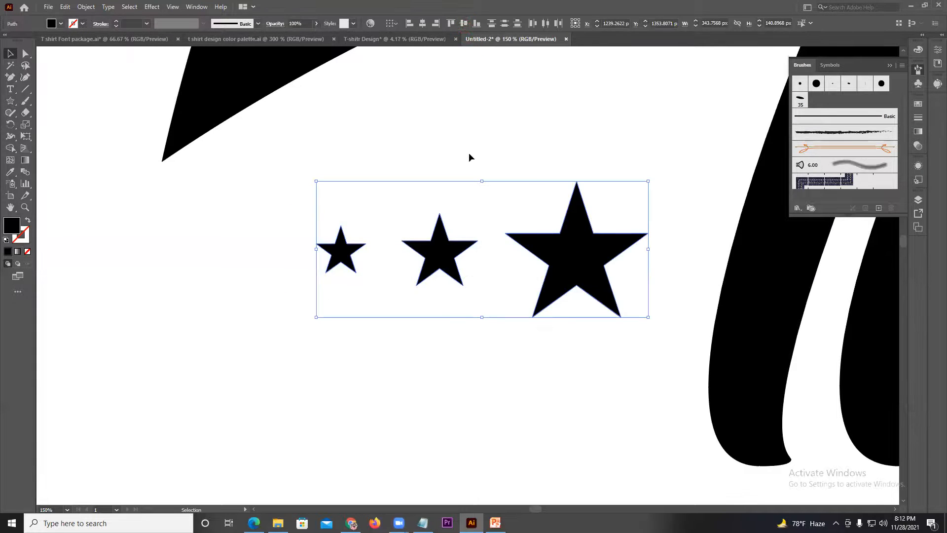
- Group the three stars and place a mirrored copy after the e of "Time", with the largest star nearest the word
scroll(476, 163, down, 5)
drag(494, 188, 612, 220)
right_click(491, 188)
click(511, 238)
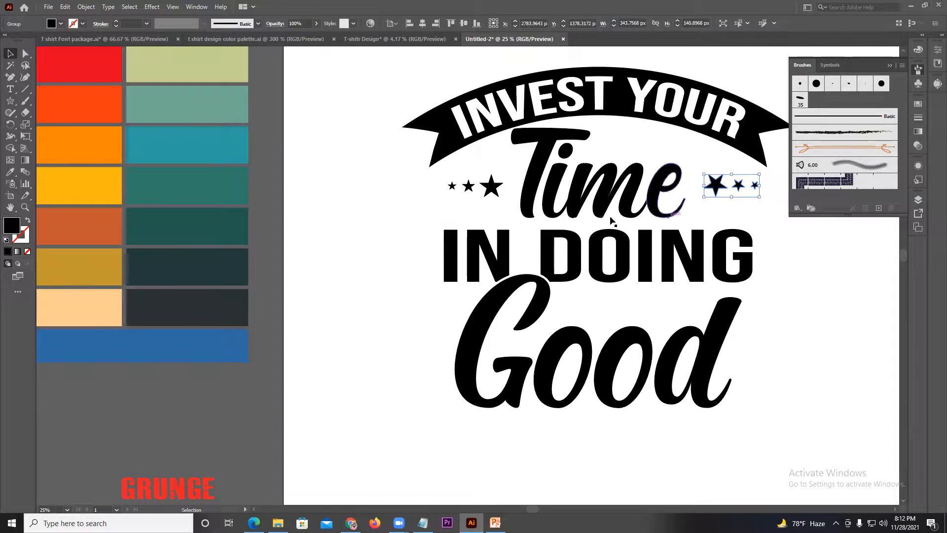
drag(721, 197, 736, 208)
click(736, 208)
- Group the ribbon, all the lettering and both star rows into one design
scroll(753, 245, down, 2)
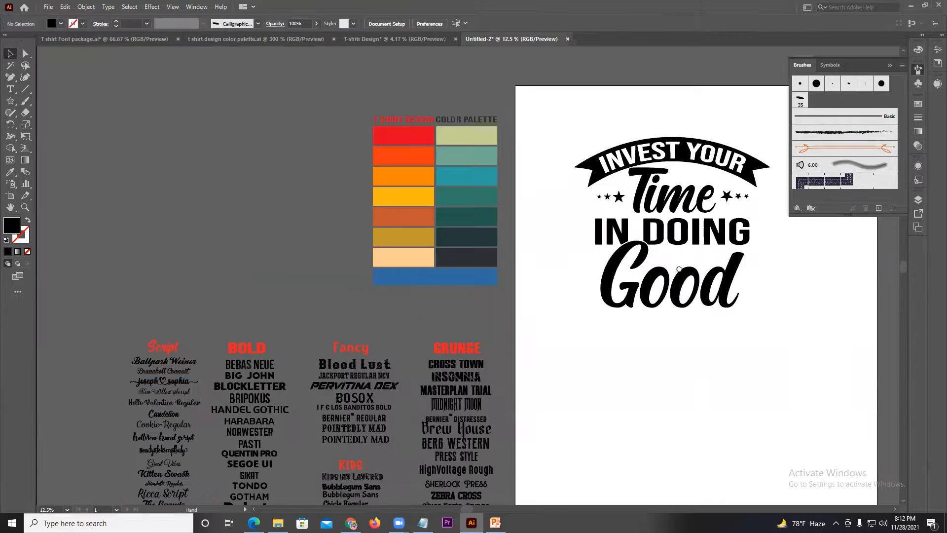
drag(679, 268, 566, 256)
drag(448, 127, 672, 332)
right_click(569, 188)
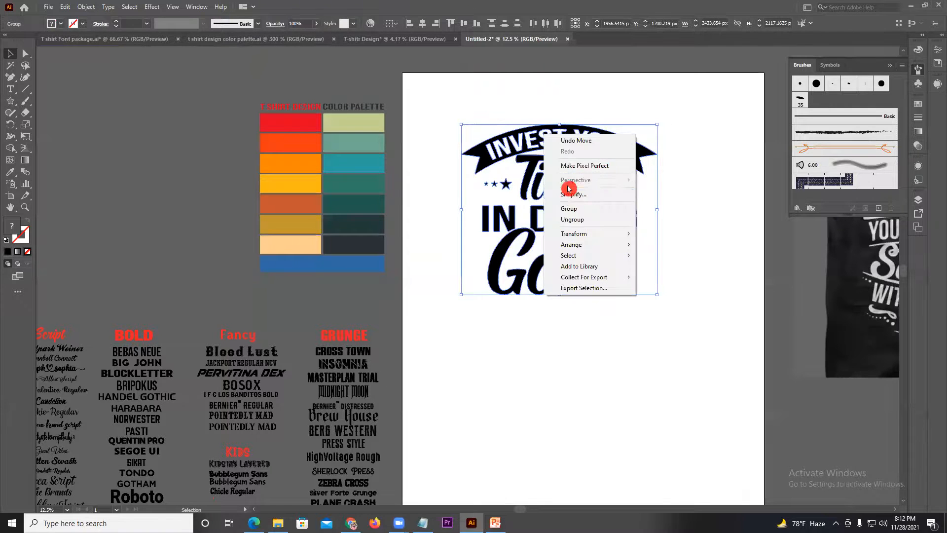
click(569, 208)
- Enlarge the grouped design to about 4521 px wide and move it over the middle of the artboard
scroll(581, 184, down, 3)
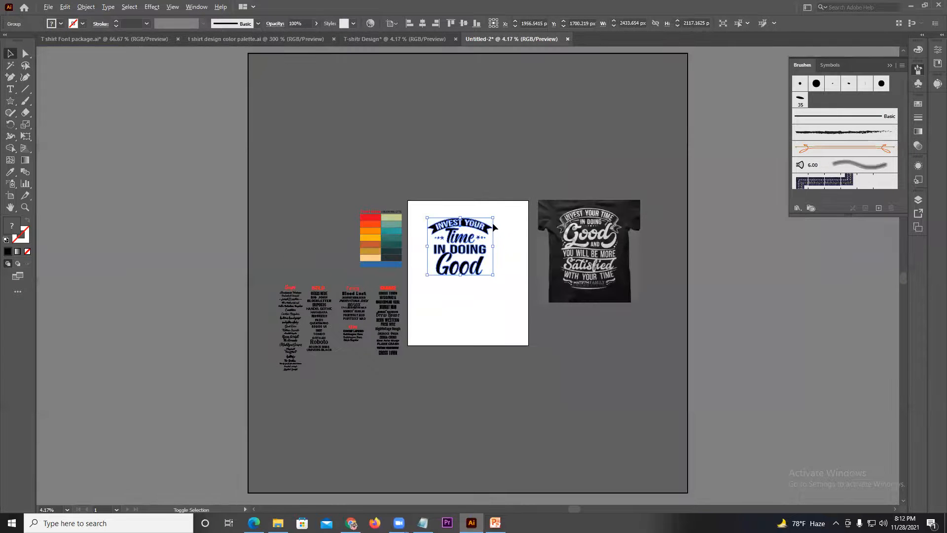
drag(491, 216, 520, 193)
drag(464, 205, 469, 250)
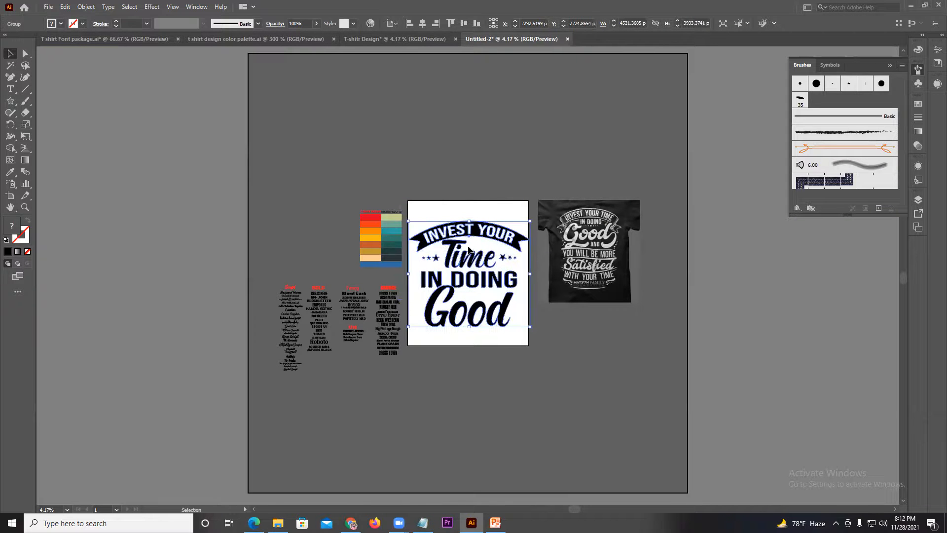
- Centre the design on the artboard horizontally and vertically, and scale it down to about 3953 px wide
right_click(470, 250)
key(Escape)
click(495, 8)
click(464, 24)
click(423, 24)
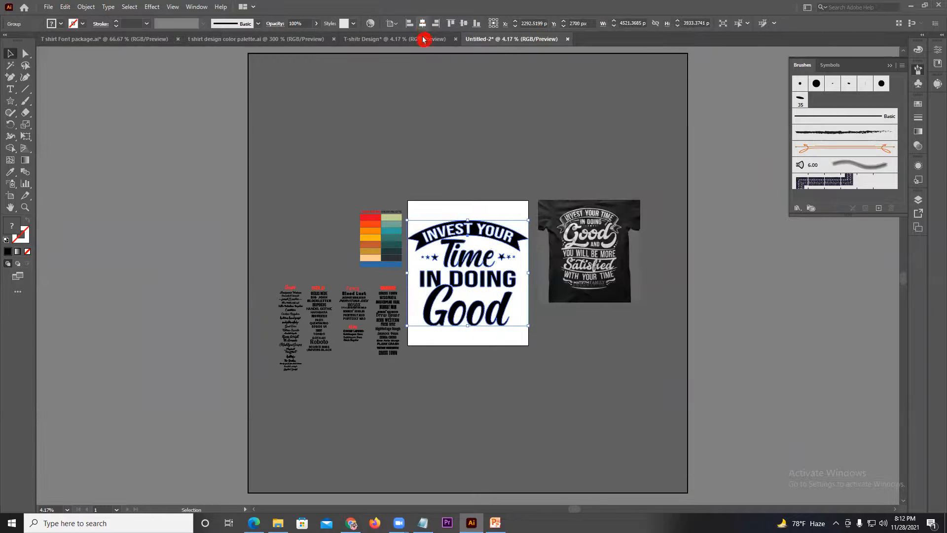
drag(527, 219, 521, 227)
click(368, 181)
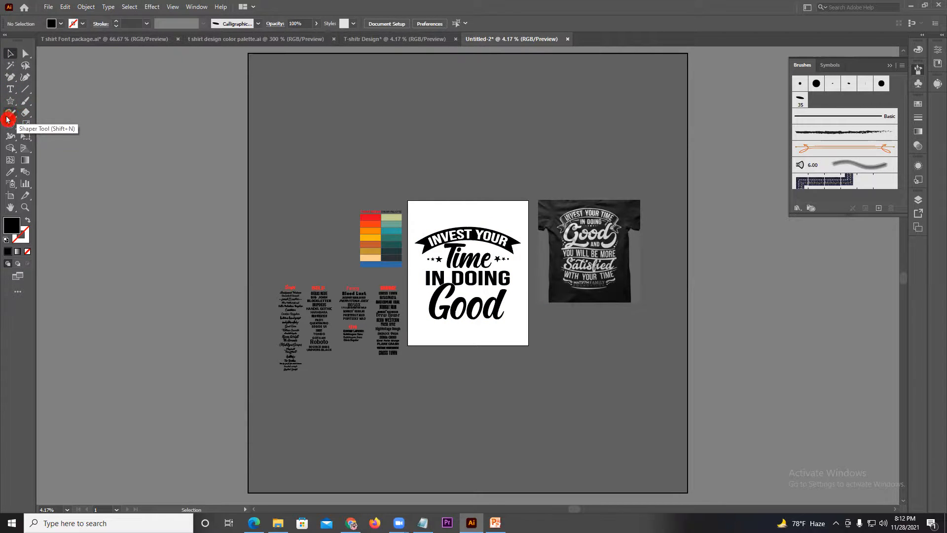
- Draw a black 4500 by 5400 px rectangle covering the whole artboard and send it behind the design
drag(10, 100, 47, 102)
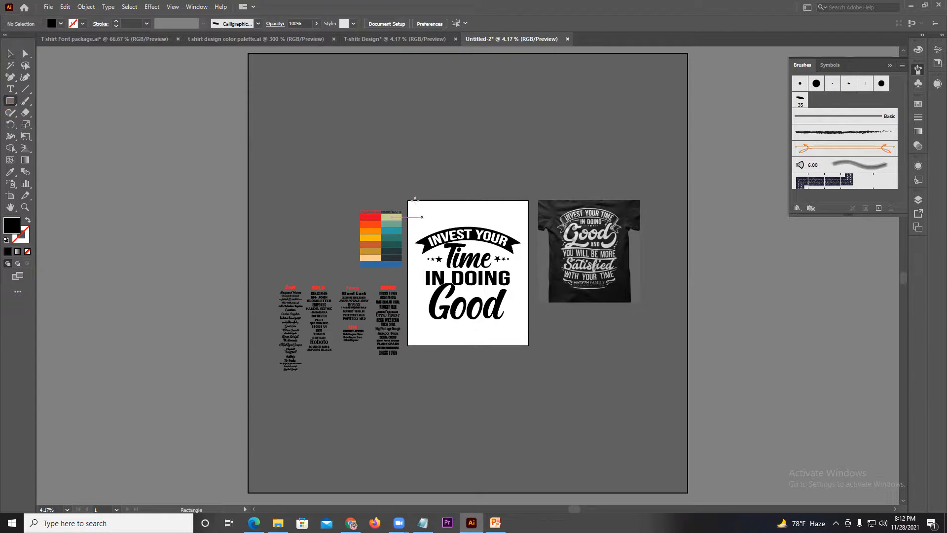
drag(408, 201, 528, 346)
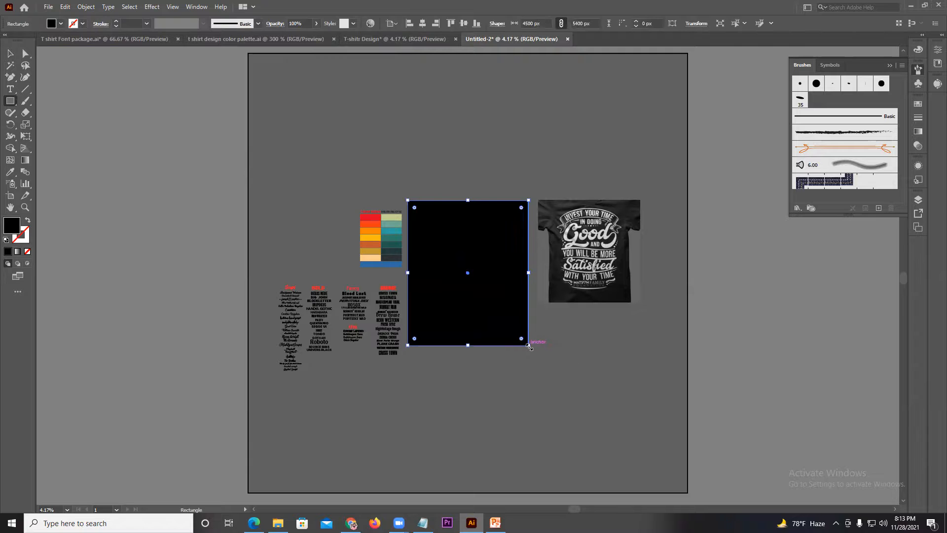
key(ctrl+v)
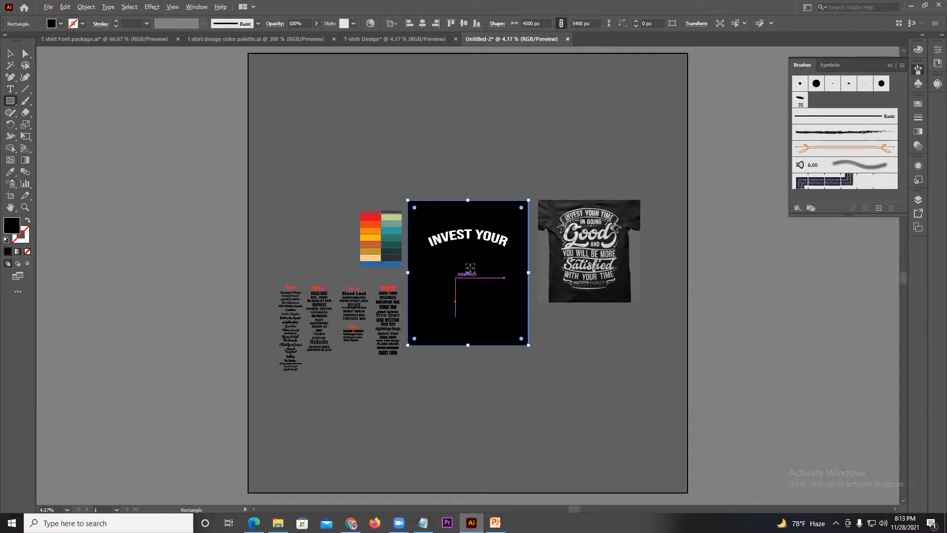
key(ctrl+equal)
key(v)
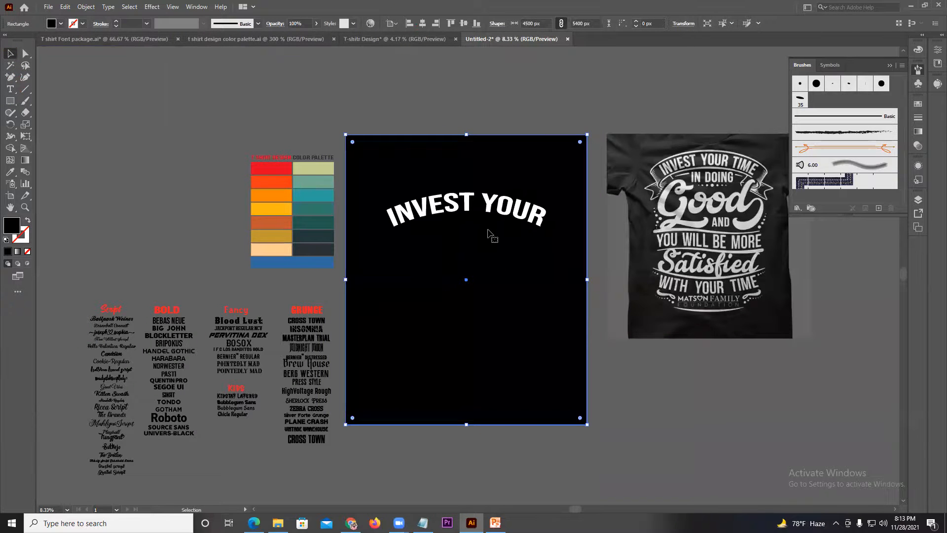
- Ungroup the whole lettering design on the black background
key(ctrl+v)
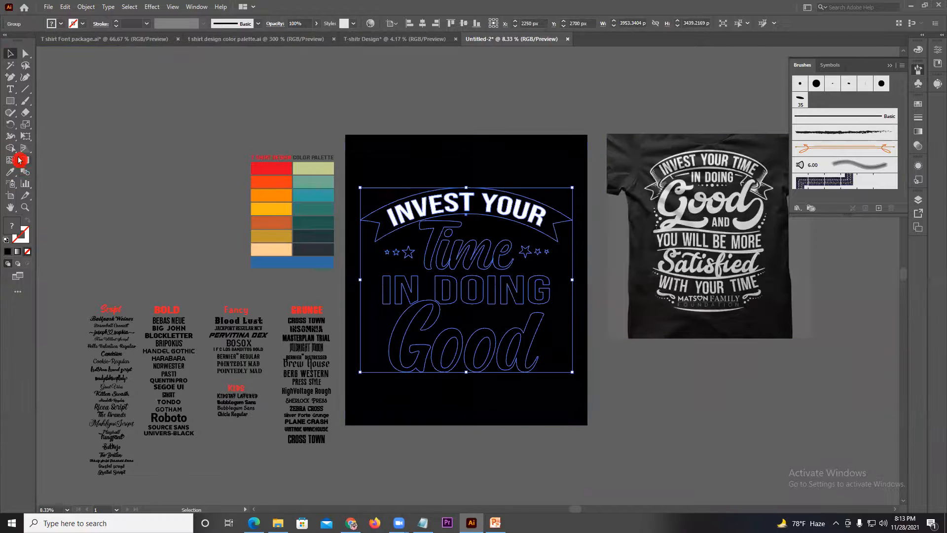
click(447, 208)
right_click(445, 208)
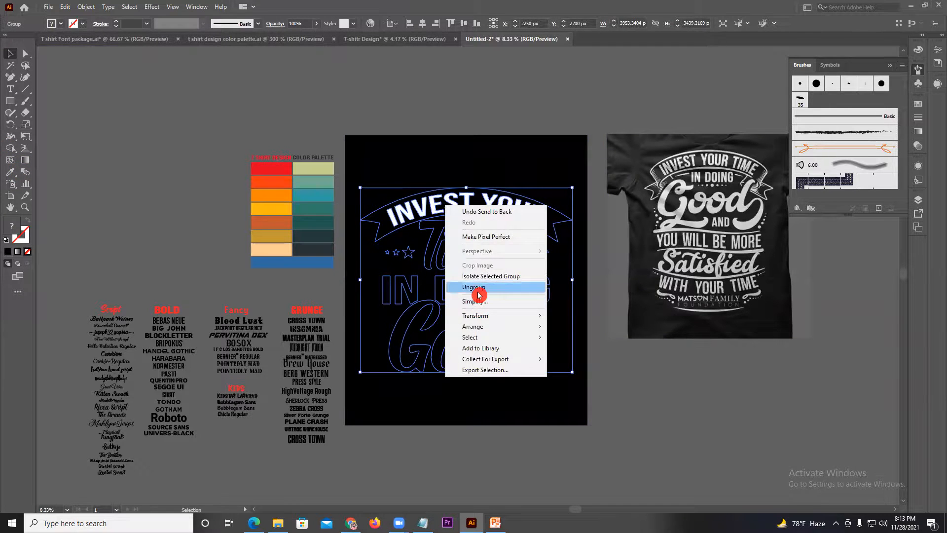
click(477, 289)
- Lock the black background rectangle so that only the design elements above it can be selected
click(415, 165)
key(a)
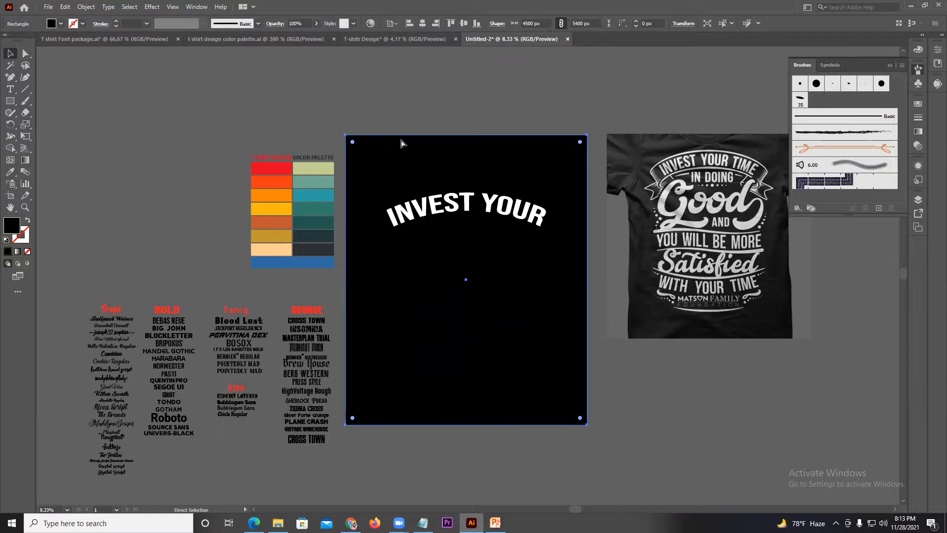
key(ctrl+shift+a)
key(v)
drag(396, 140, 466, 217)
click(377, 164)
drag(386, 167, 565, 416)
key(ctrl+shift+a)
- Fill "Time" with the pale olive-green palette colour, trying the peach swatch before returning to the green
click(467, 261)
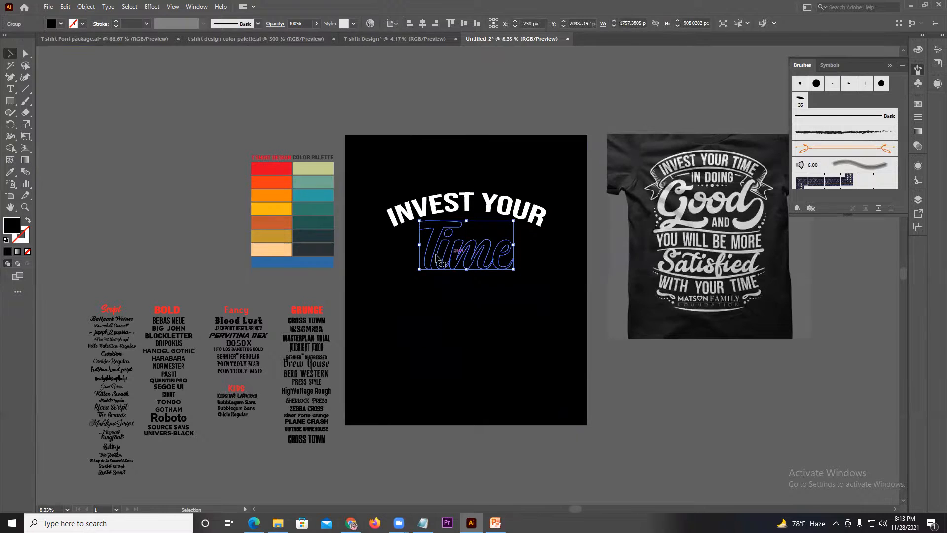
click(10, 172)
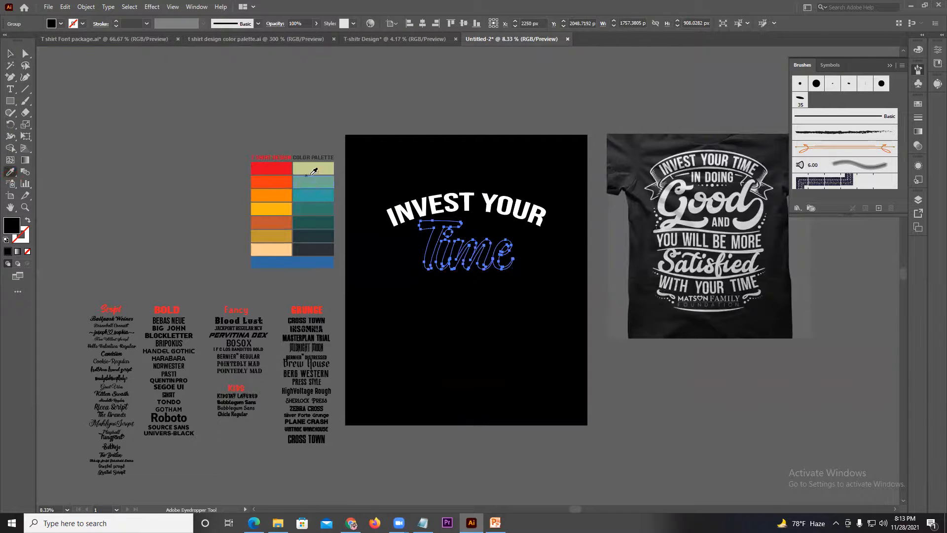
click(311, 173)
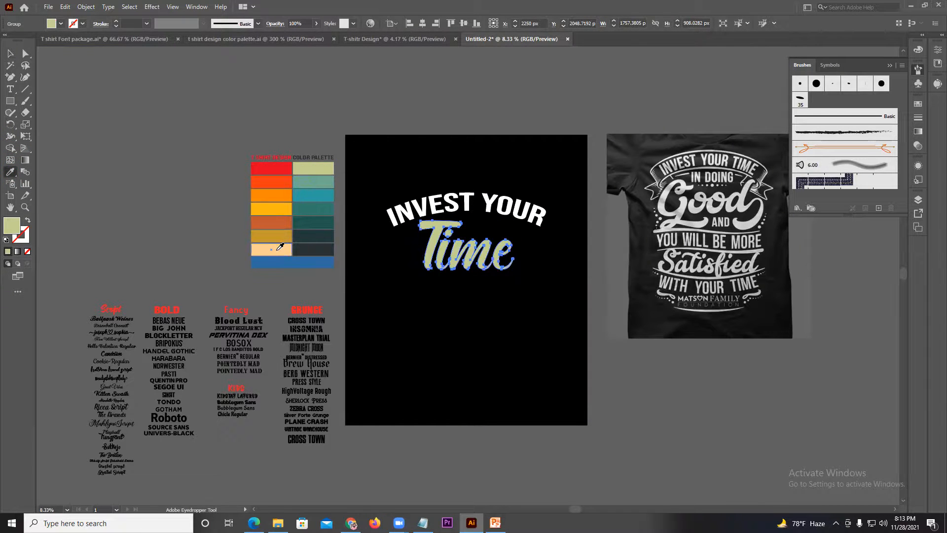
click(271, 249)
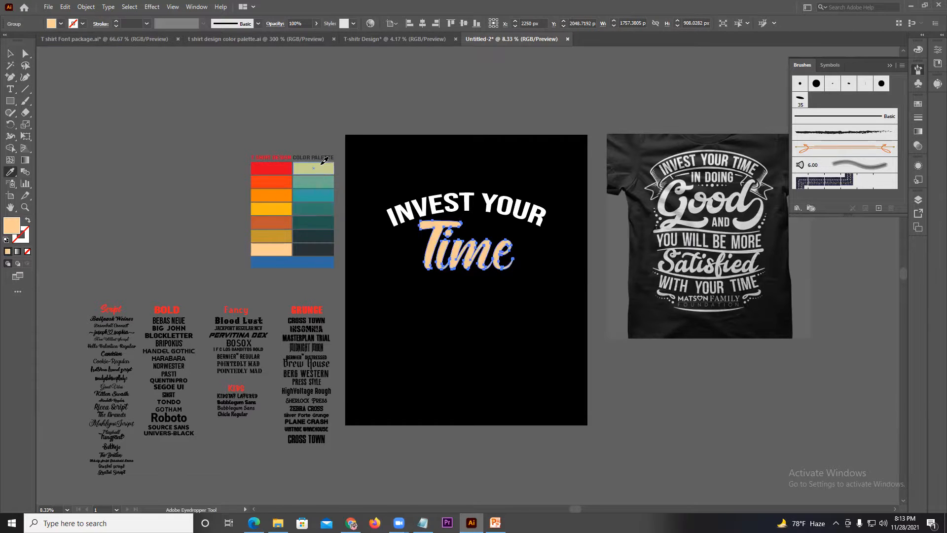
click(322, 169)
key(v)
- Ungroup the ribbon banner from its "INVEST YOUR" lettering
click(426, 143)
key(ctrl+b)
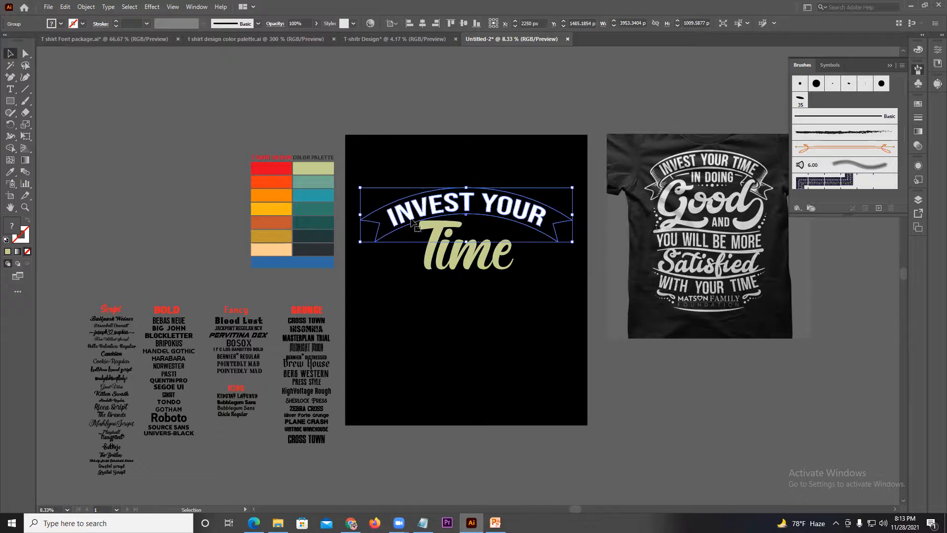
right_click(414, 217)
click(447, 310)
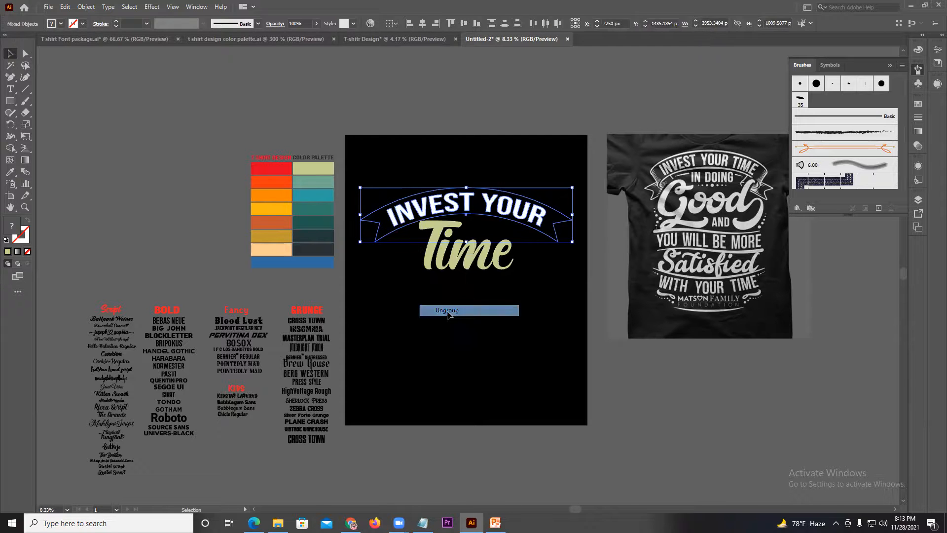
click(413, 120)
- Fill the ribbon banner with the pale olive-green colour from the palette
click(375, 224)
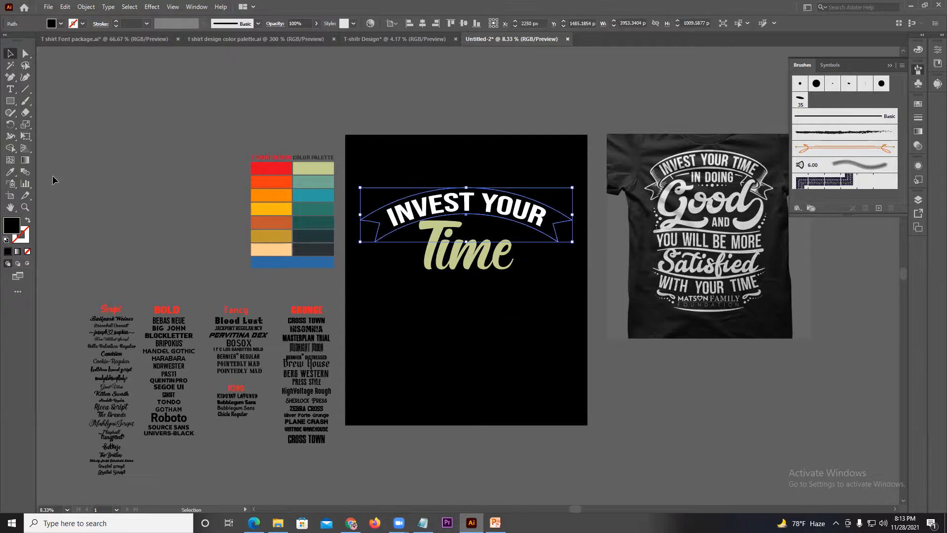
click(10, 172)
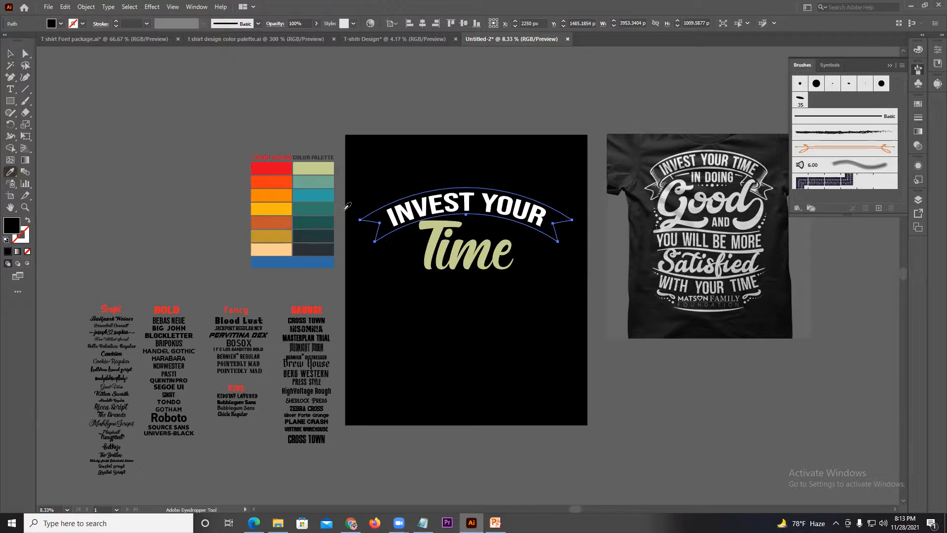
click(328, 170)
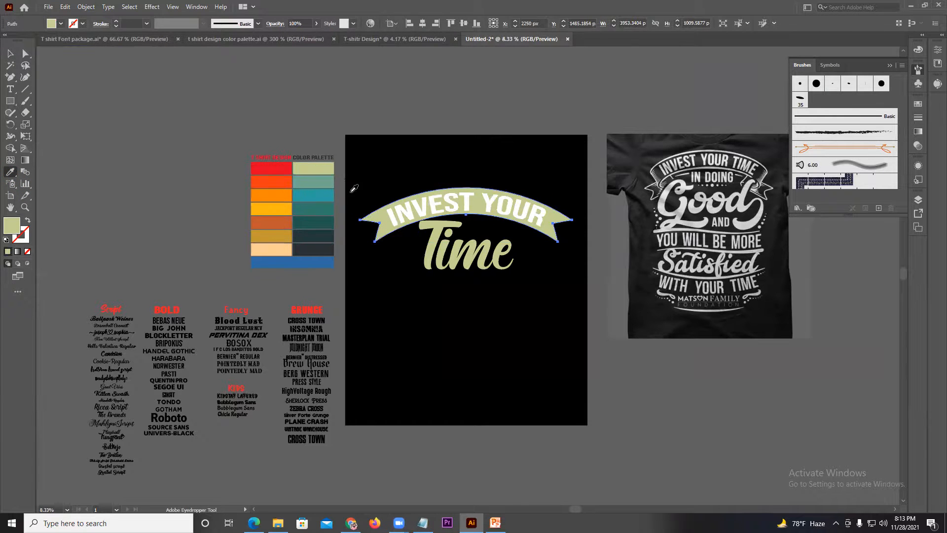
click(14, 56)
click(383, 122)
- Fill the "INVEST YOUR" lettering with the dark charcoal colour from the palette
click(440, 209)
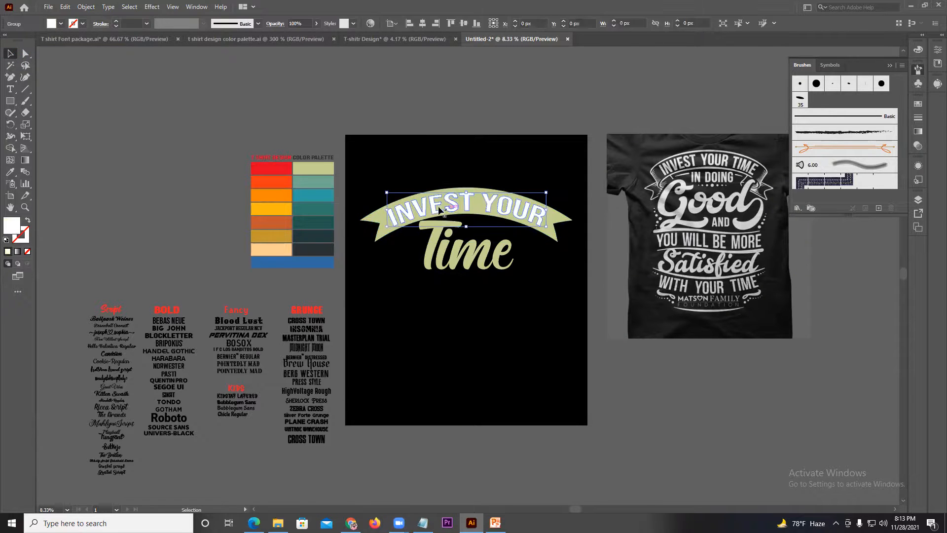
click(10, 171)
click(310, 247)
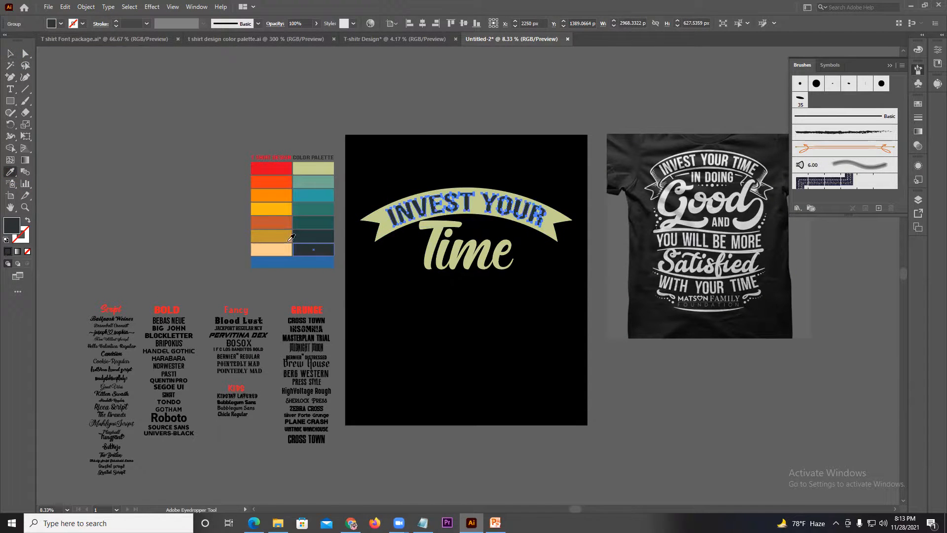
click(10, 53)
click(134, 129)
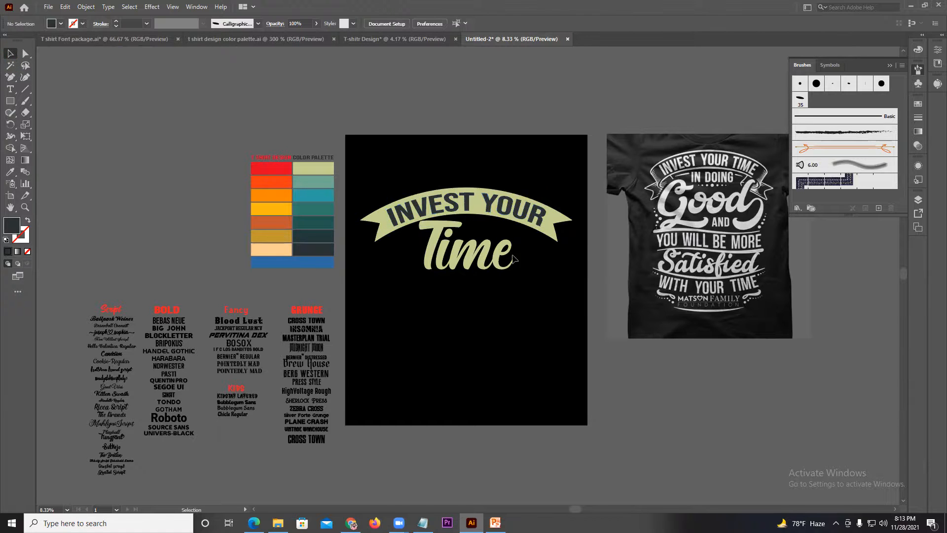
- Recolour "IN DOING" with the pale olive green sampled from "Time"
scroll(543, 261, up, 1)
scroll(592, 259, down, 1)
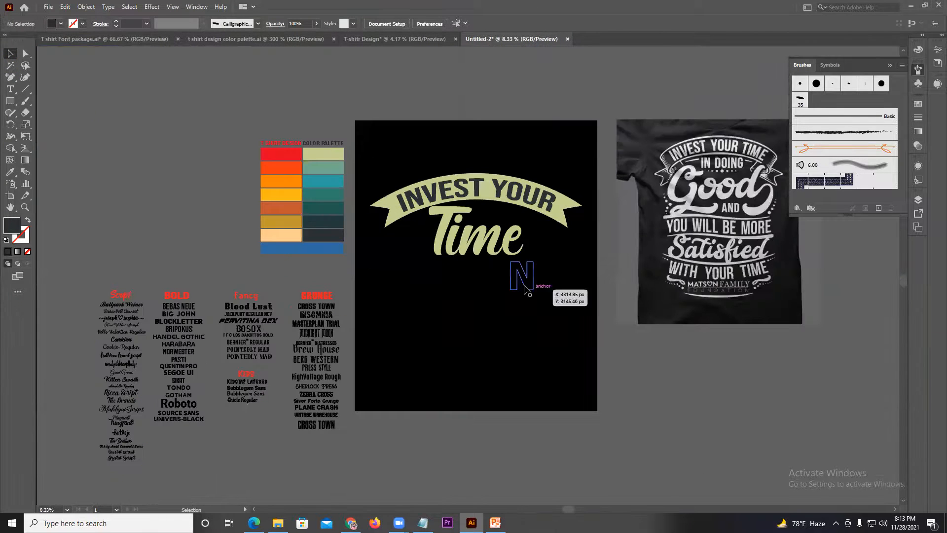
click(522, 276)
click(10, 172)
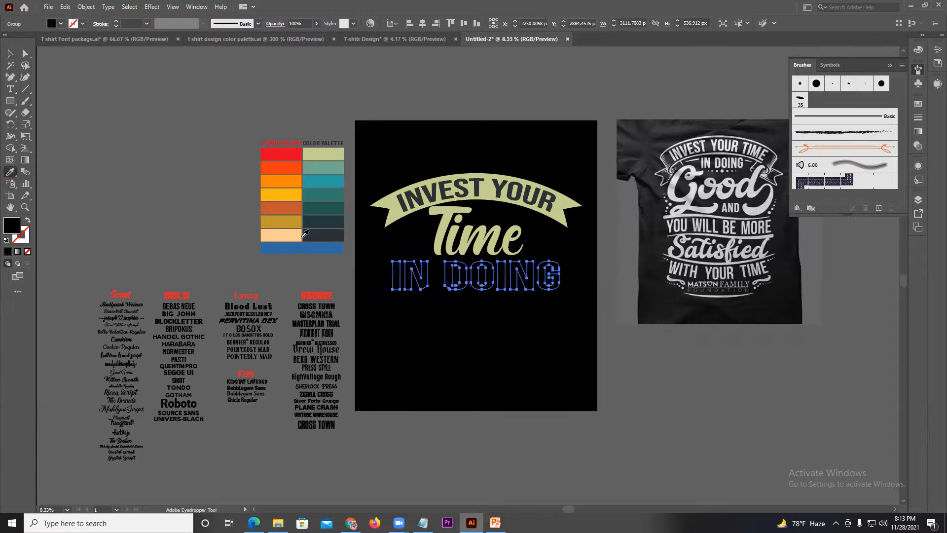
click(401, 210)
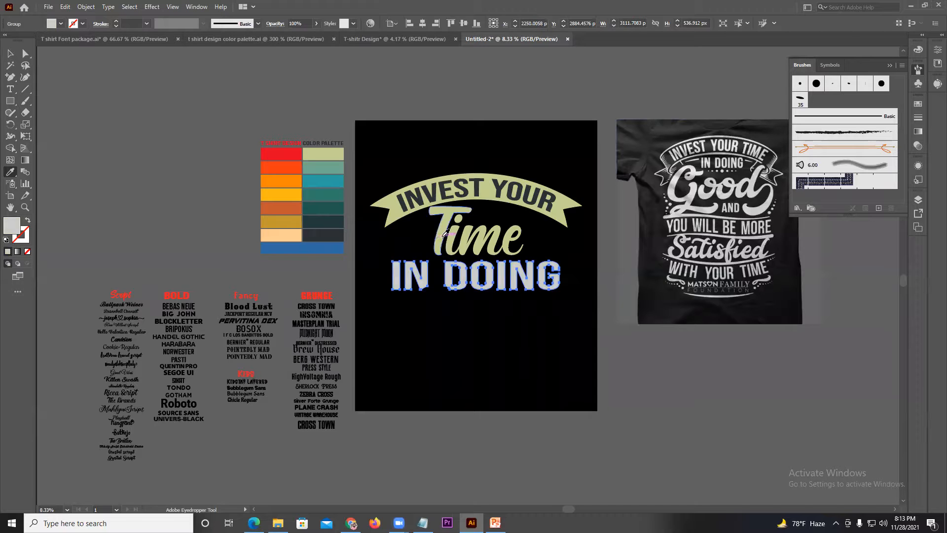
click(431, 216)
key(v)
- Recolour "Good" with the pale olive green sampled from the lettering above it
key(ctrl+v)
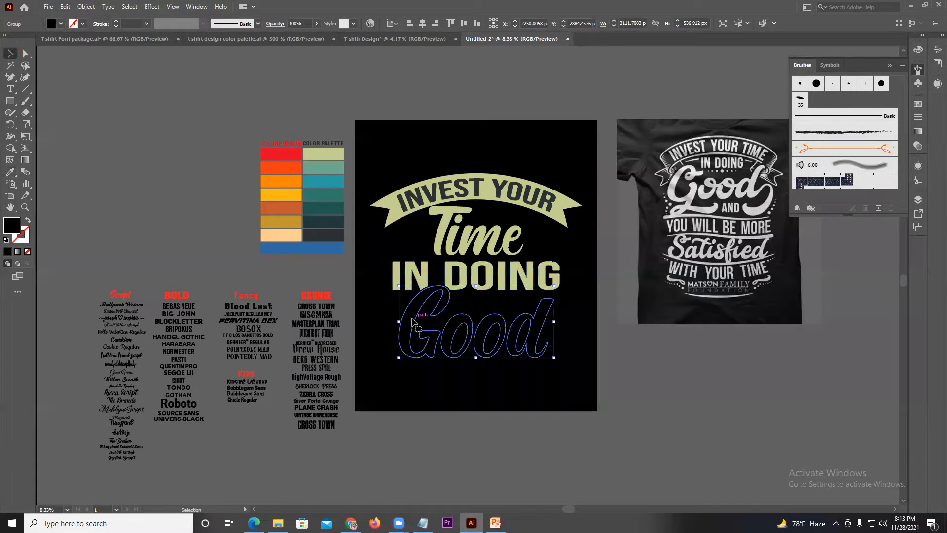
click(13, 174)
click(431, 272)
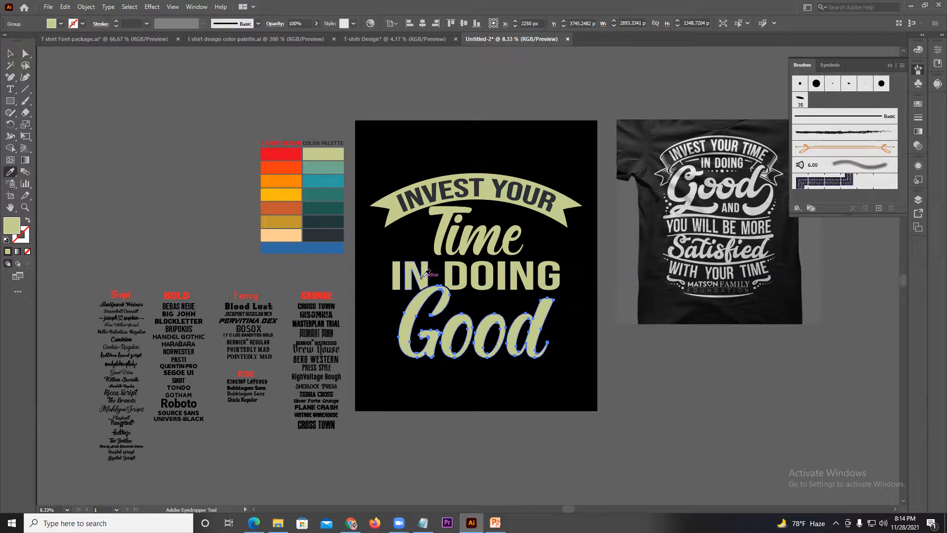
key(v)
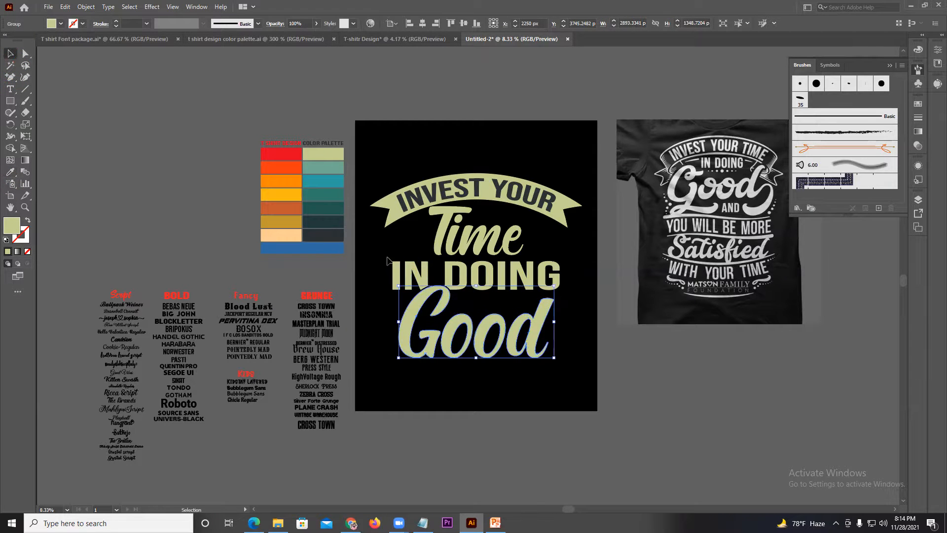
- Recolour the star groups on both sides of "Time" with the pale olive green sampled from the ribbon
click(405, 238)
click(405, 238)
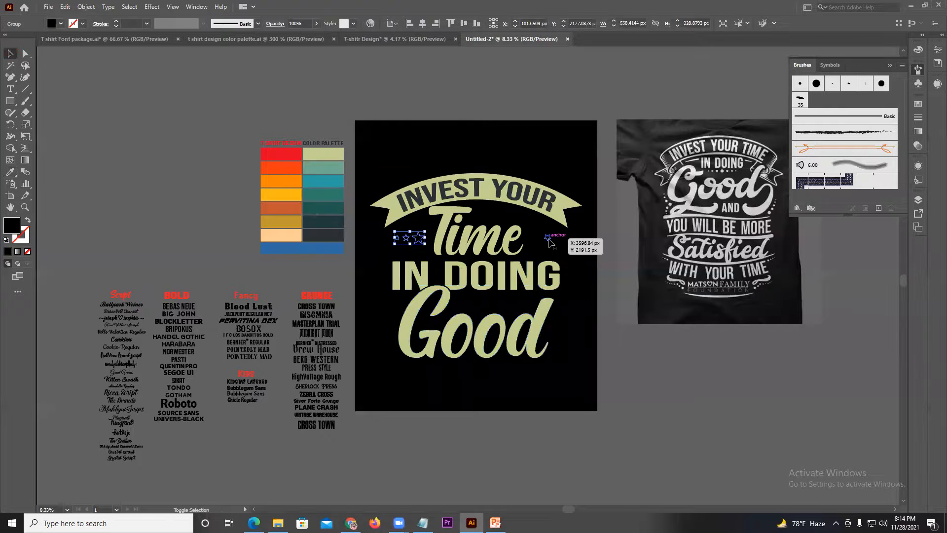
click(10, 172)
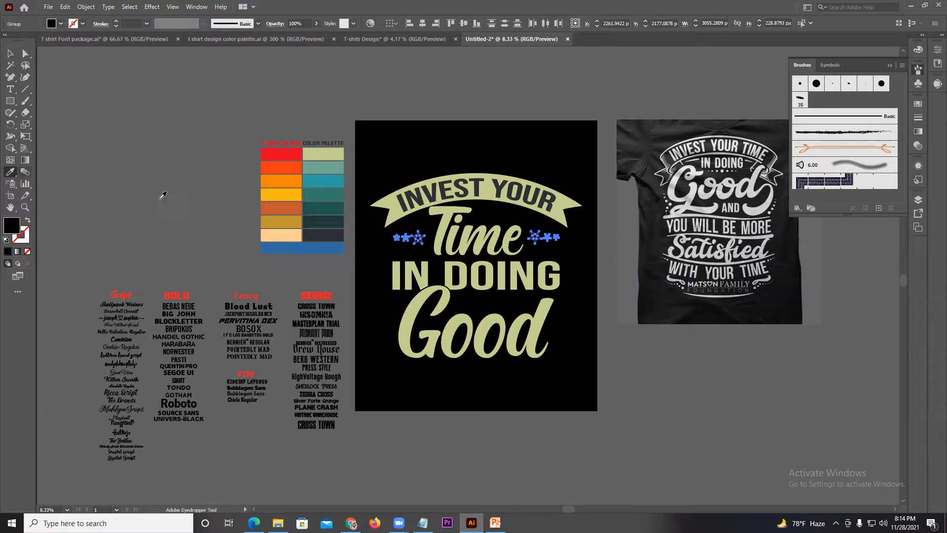
click(398, 210)
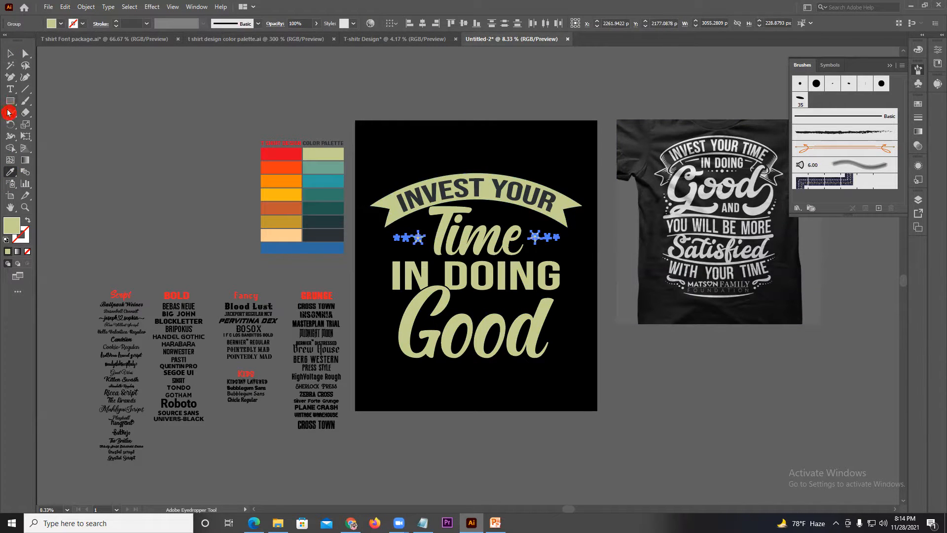
click(12, 55)
click(282, 261)
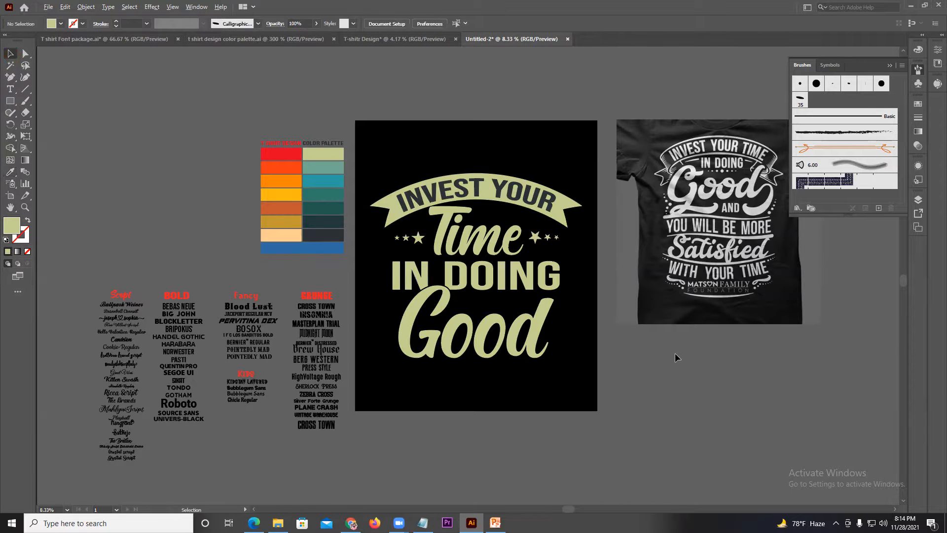
- Try a white fill on the "IN DOING" lettering, and undo it
scroll(675, 354, down, 1)
scroll(701, 399, up, 3)
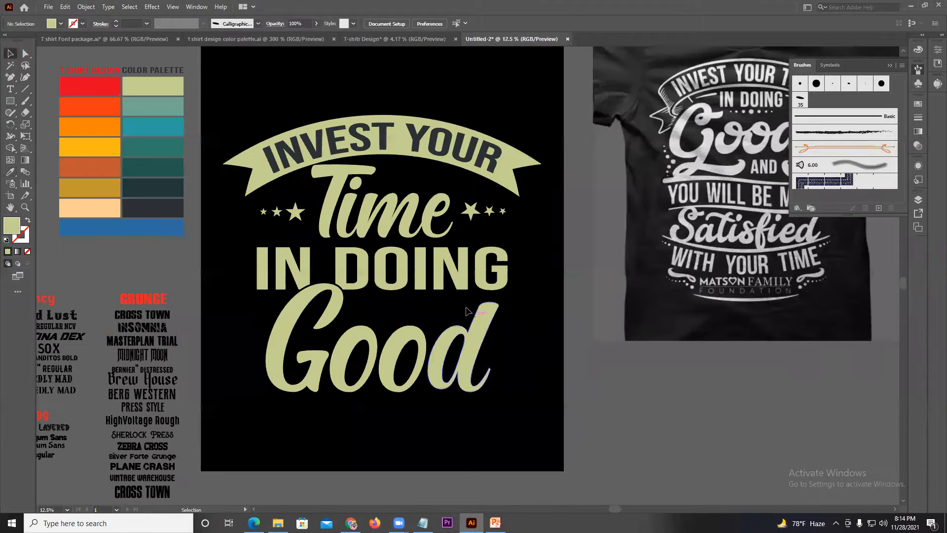
click(440, 267)
drag(440, 267, 580, 269)
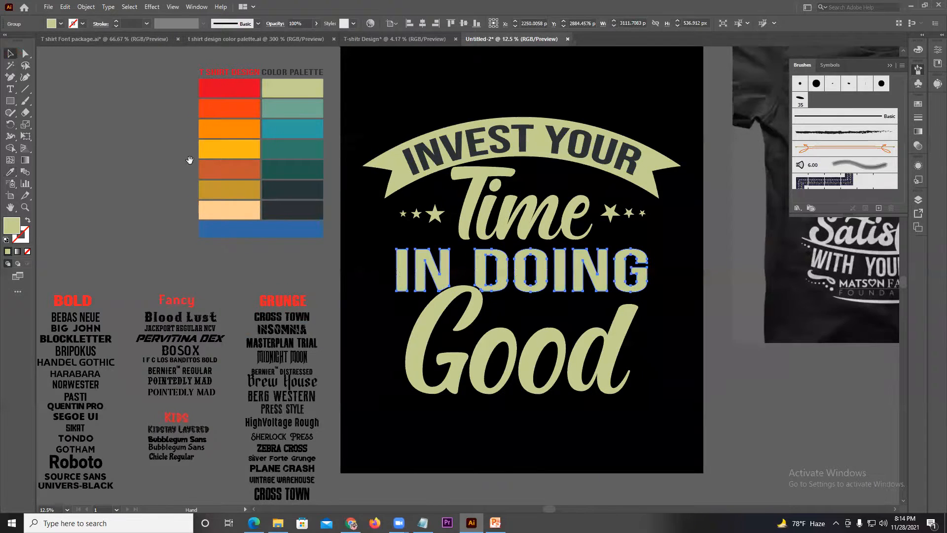
drag(190, 160, 164, 181)
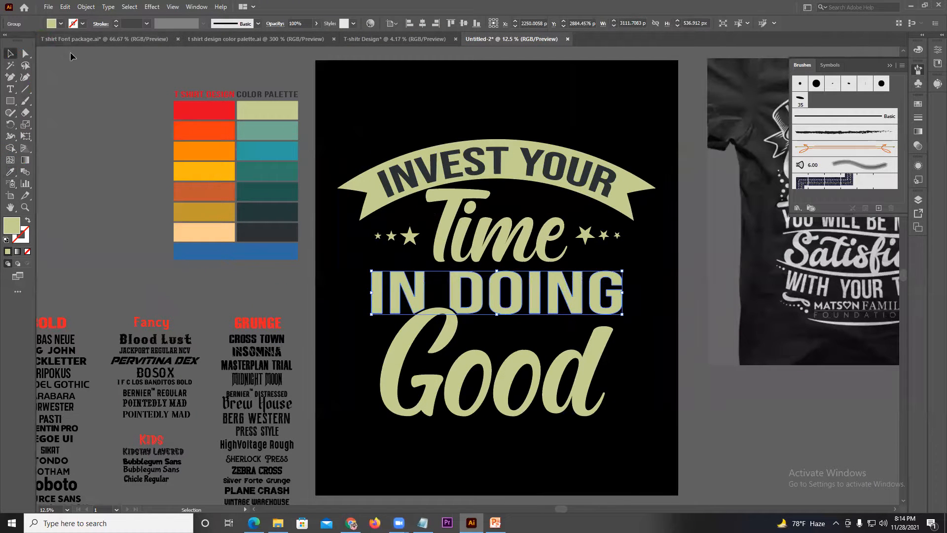
click(60, 24)
click(22, 44)
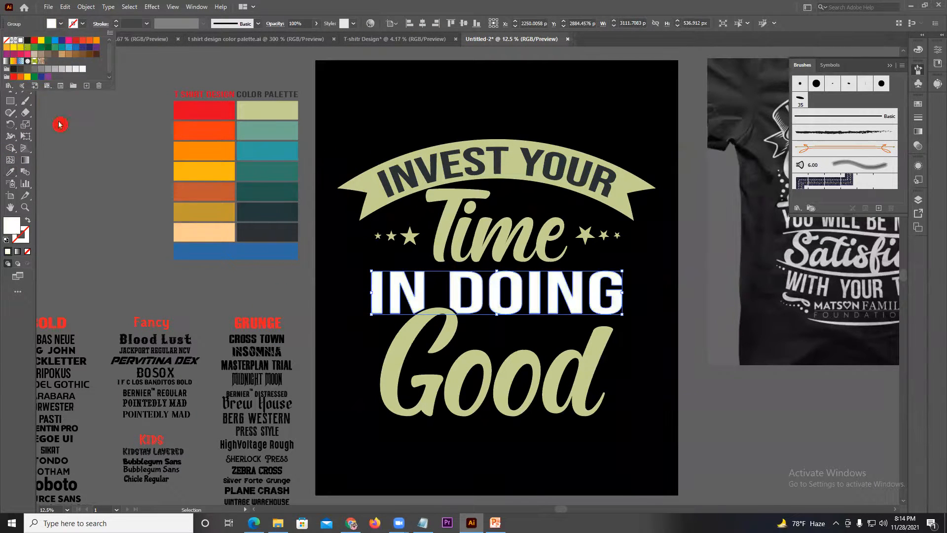
click(103, 176)
key(ctrl+0)
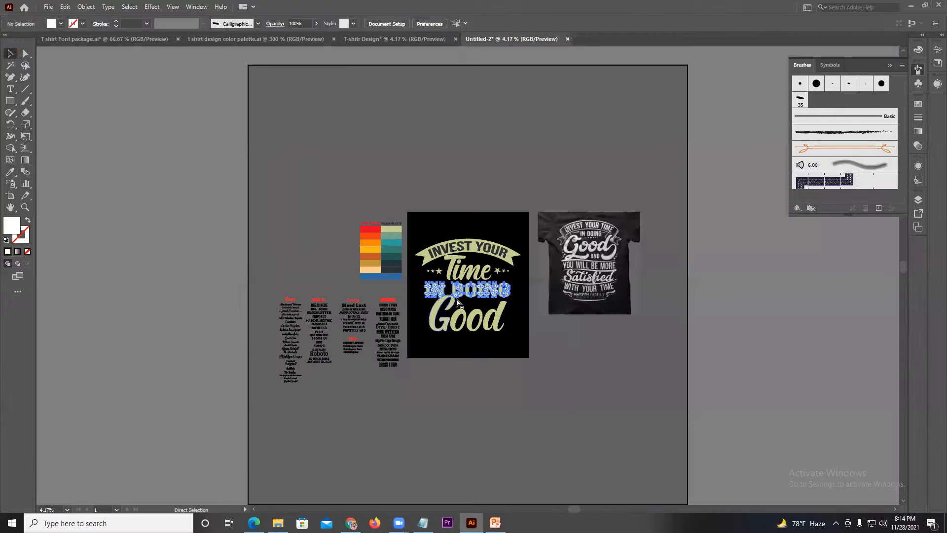
key(ctrl+z)
- Delete the reference T-shirt photo beside the black background
click(578, 341)
drag(589, 256, 590, 228)
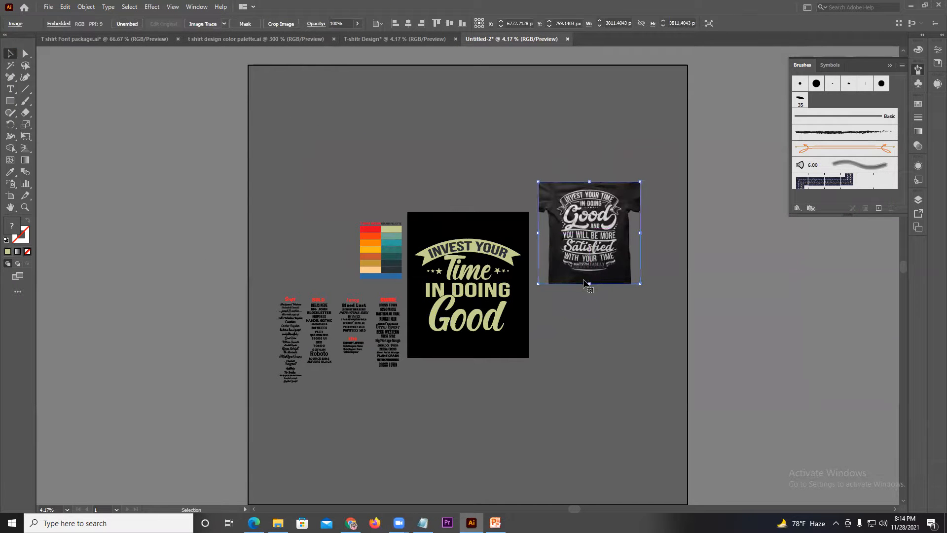
key(Delete)
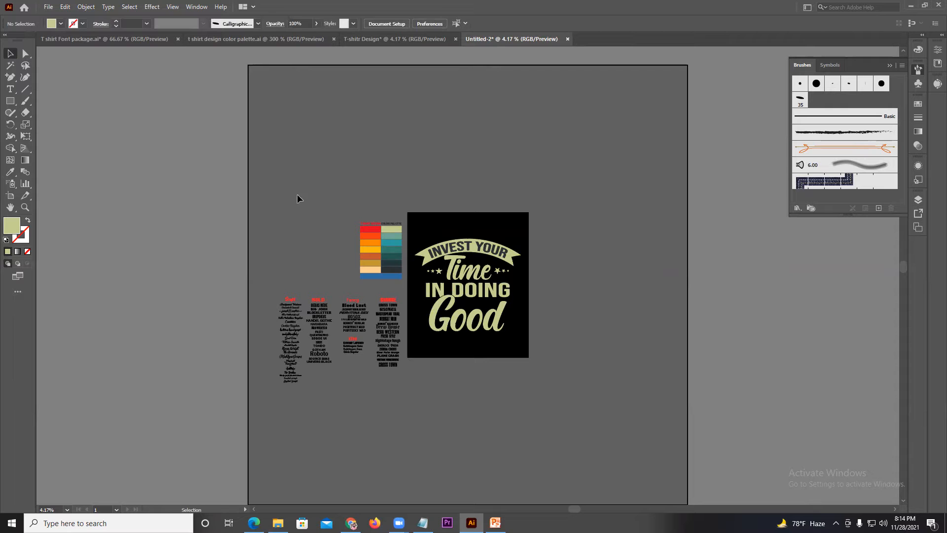
- Delete the colour palette, the font lists and the leftover red "Script" heading beside the design
drag(281, 306, 400, 398)
key(Delete)
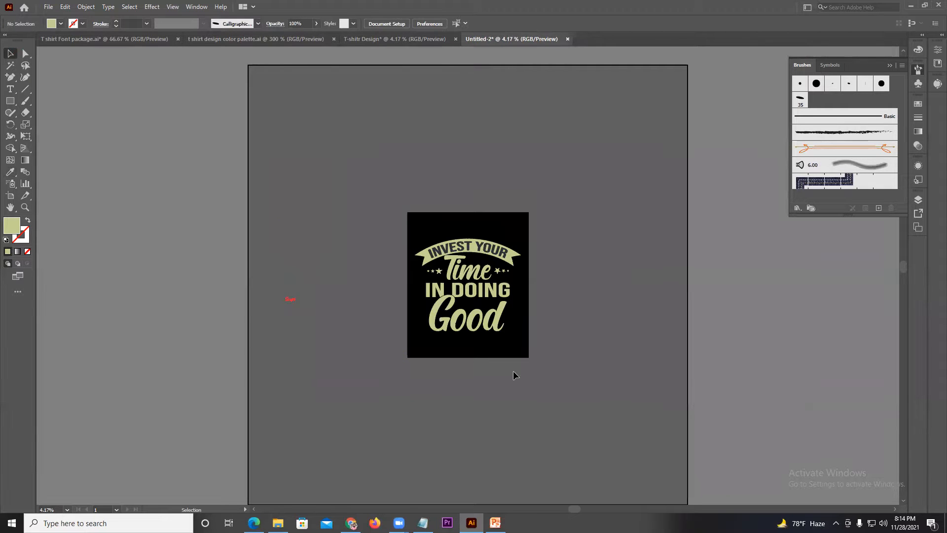
scroll(526, 223, up, 3)
scroll(203, 359, down, 2)
drag(204, 360, 296, 410)
key(Delete)
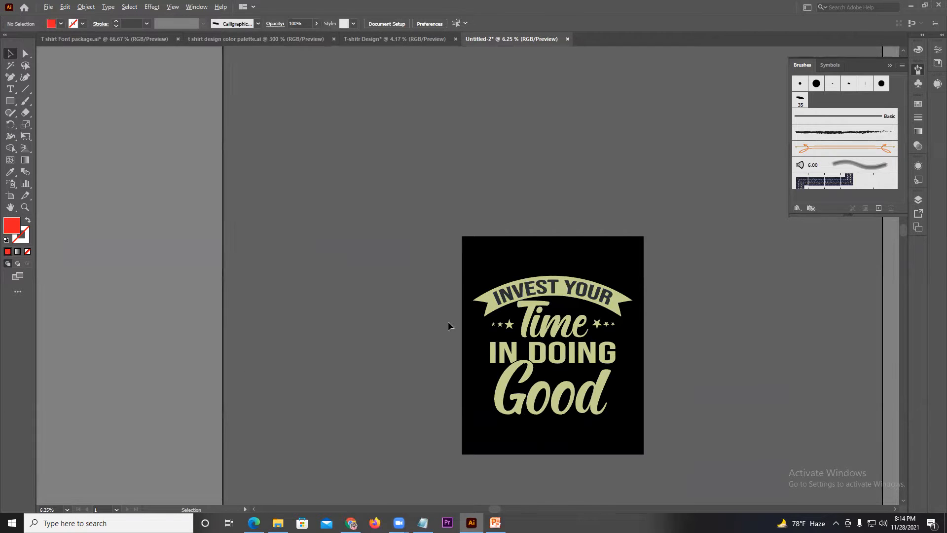
- Select the whole lettering design with ribbon and stars and centre it on the artboard
scroll(447, 321, down, 2)
scroll(468, 276, up, 2)
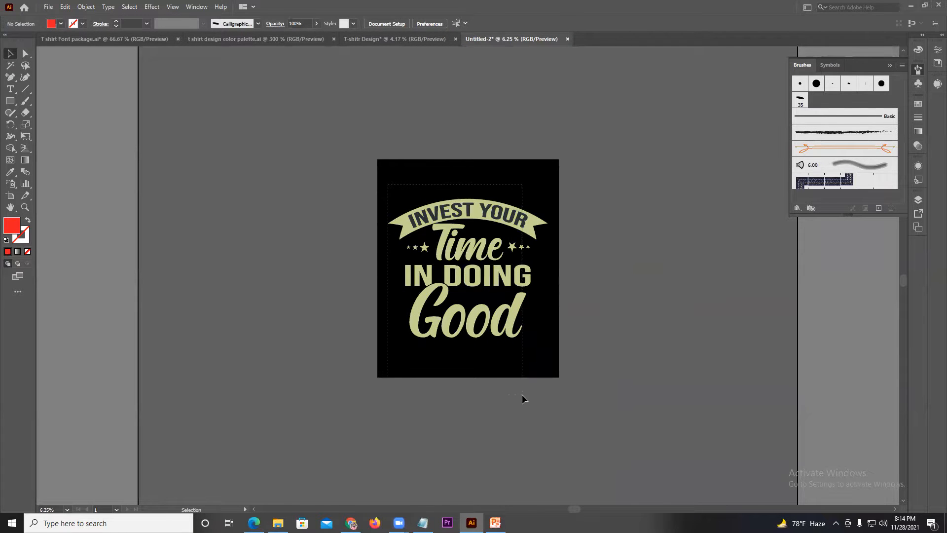
key(ctrl+a)
key(a)
key(v)
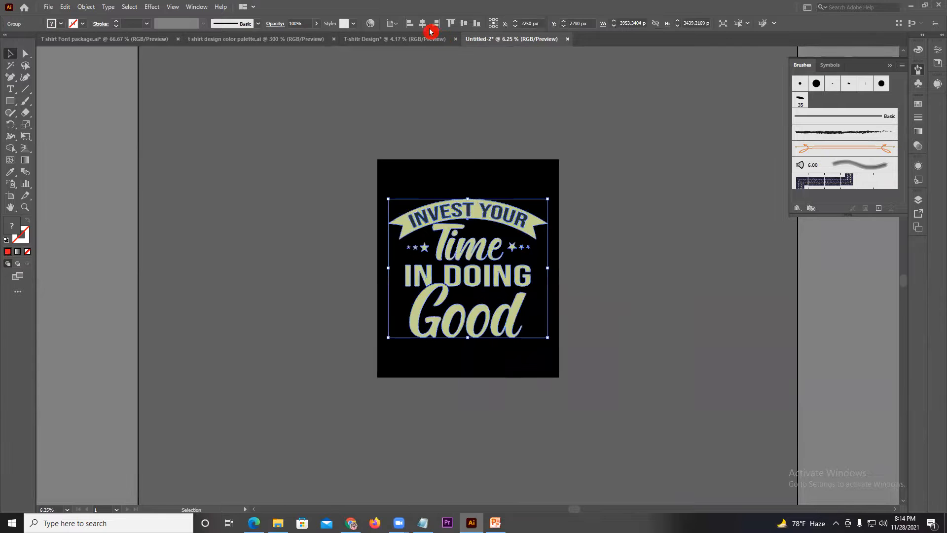
click(463, 25)
click(490, 106)
key(ctrl+minus)
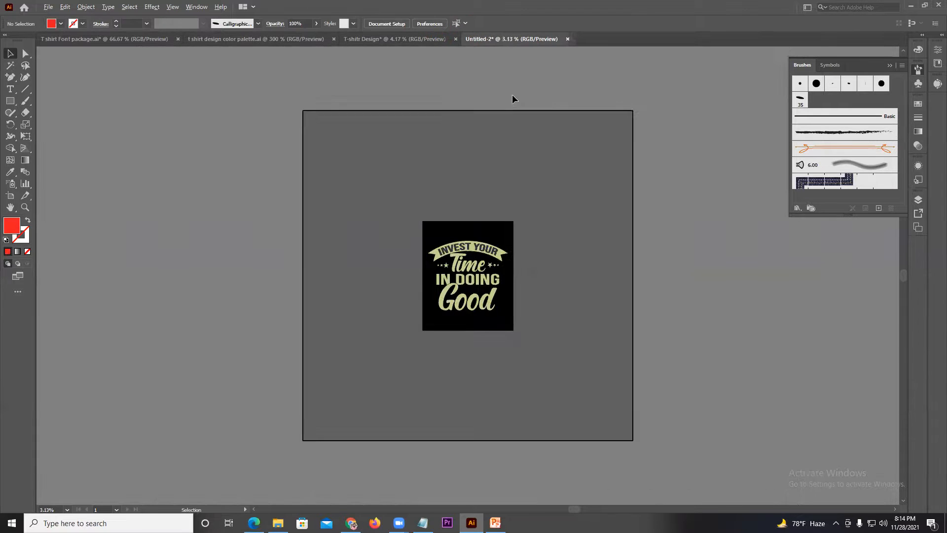
- In the document with the "Now it's time to change" design, delete the colour palette and font lists
click(380, 43)
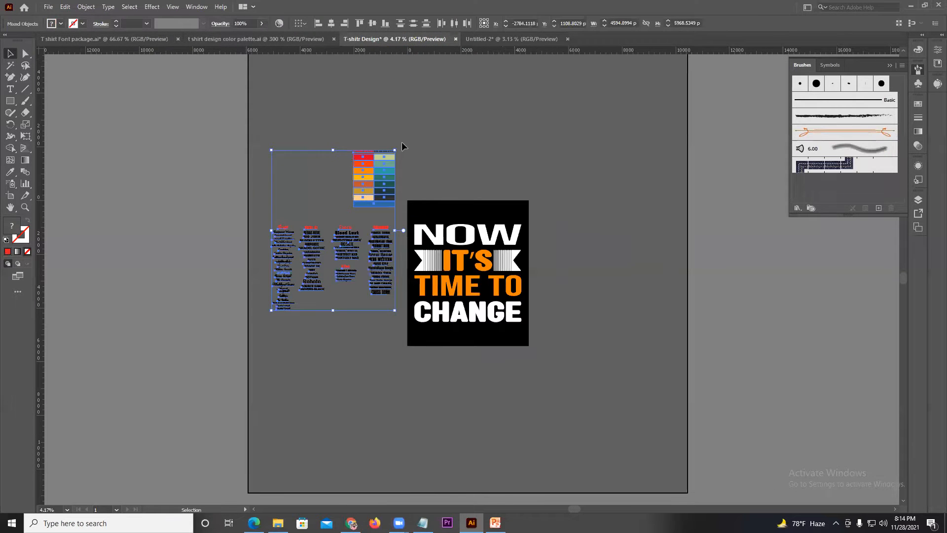
key(Delete)
click(482, 40)
click(404, 39)
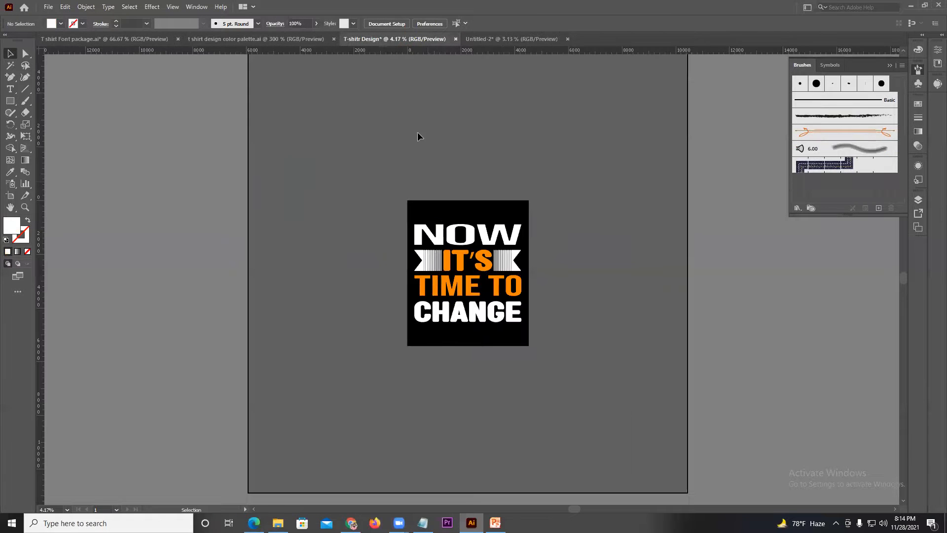
- Compare the finished "Invest your time in doing good" design with the "Now it's time to change" design
click(501, 39)
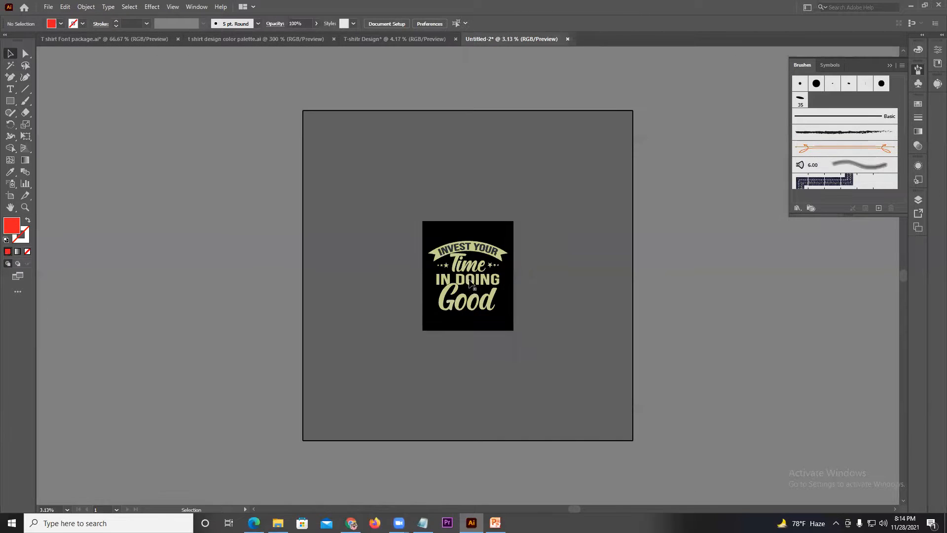
key(ctrl+plus)
key(ctrl+plus)
key(ctrl+plus)
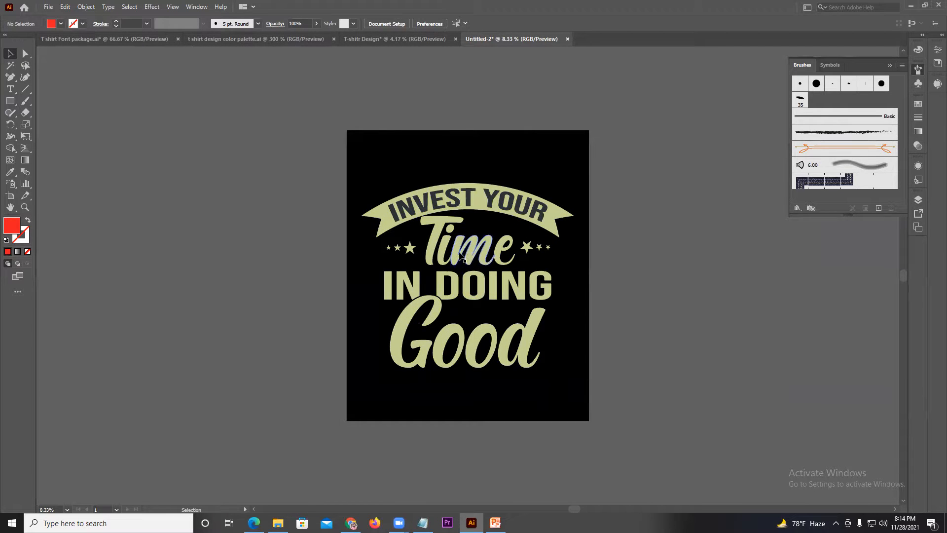
click(383, 39)
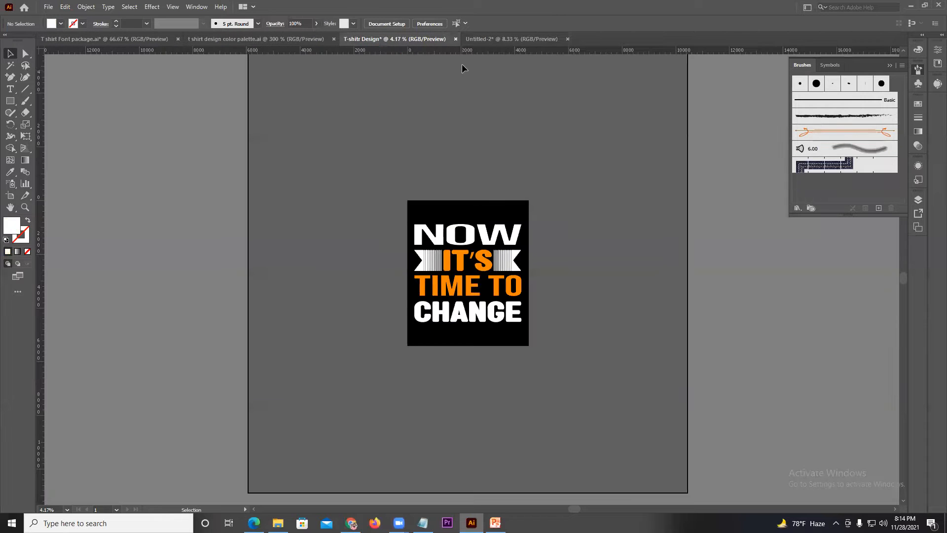
click(476, 41)
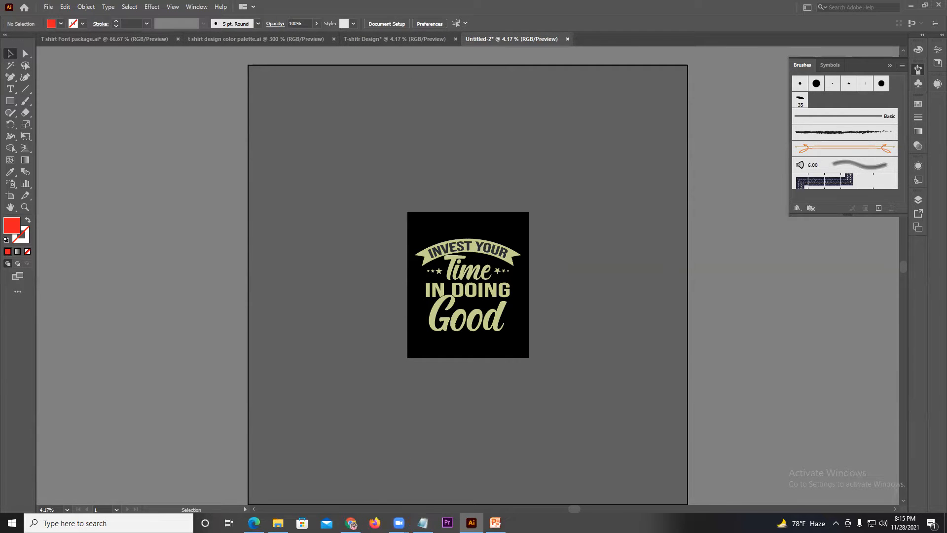
- Switch to Chrome and examine the "Good" reference T-shirt and its related typography designs in Google Images
key(alt+Tab)
scroll(594, 135, up, 3)
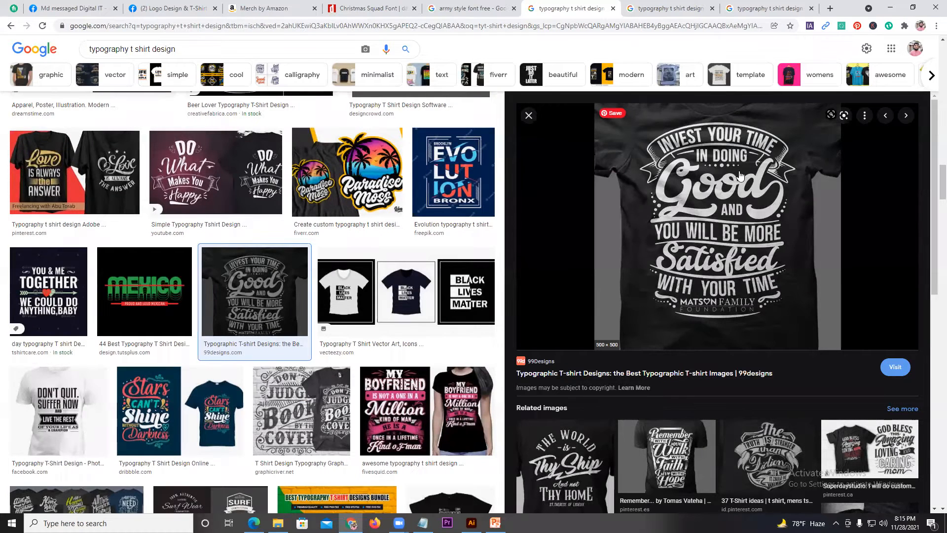
scroll(715, 319, down, 4)
click(663, 307)
scroll(665, 310, down, 3)
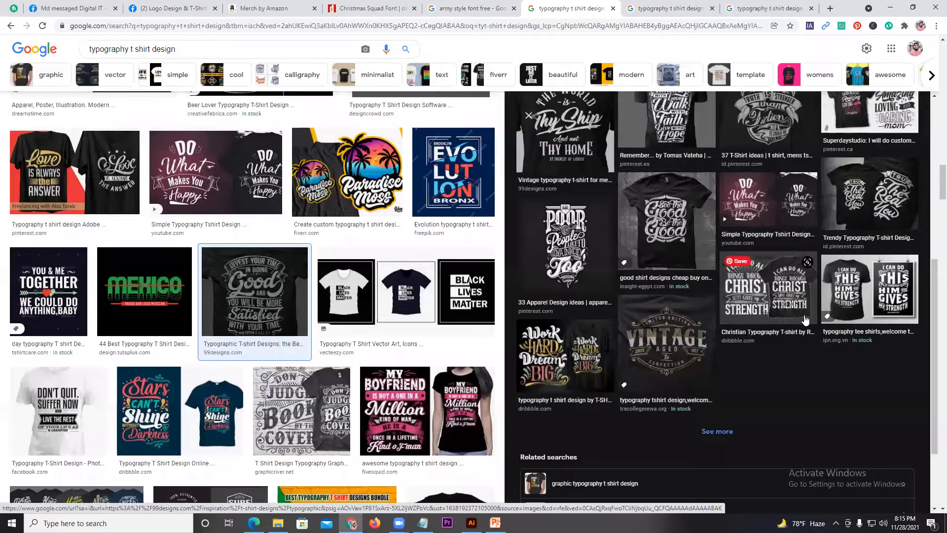
scroll(804, 318, up, 3)
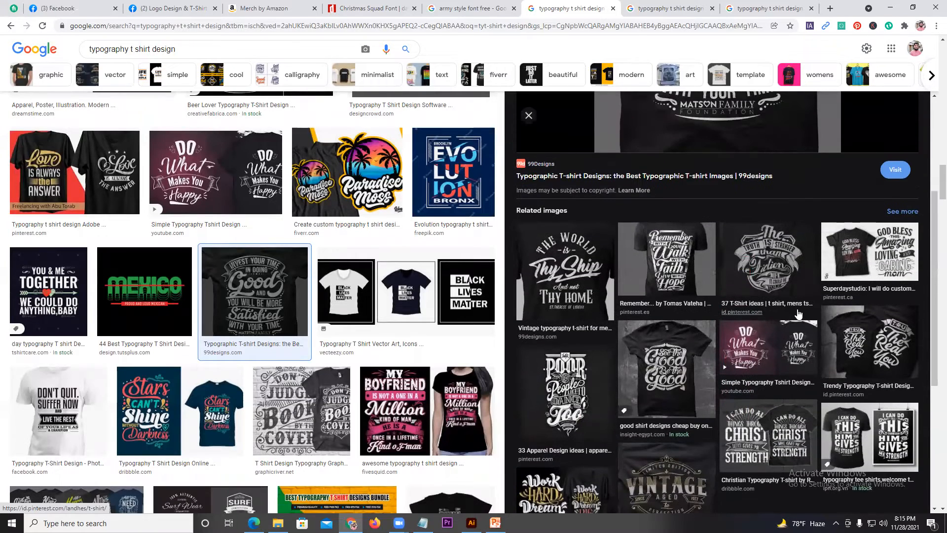
scroll(802, 316, up, 3)
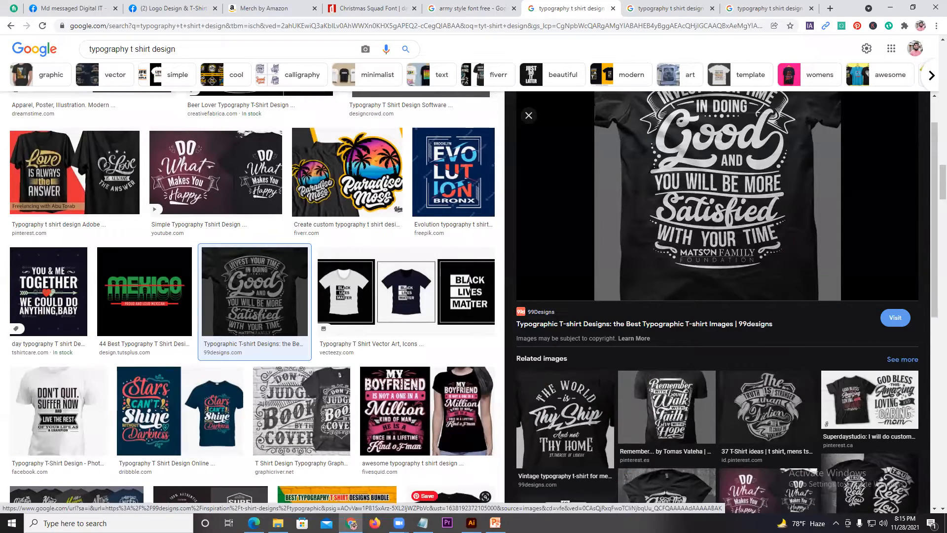
scroll(718, 301, down, 2)
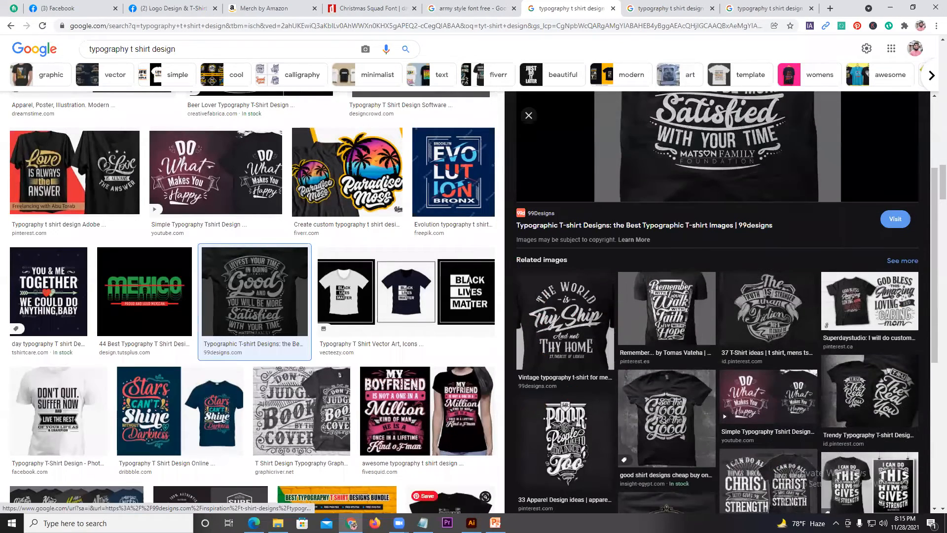
- Return to Illustrator and review both finished T-shirt designs in their open documents
click(471, 522)
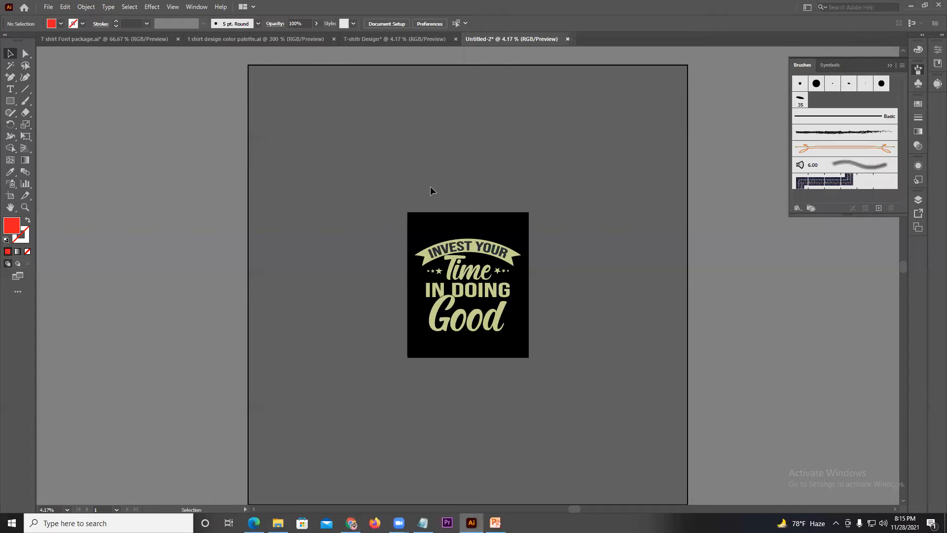
drag(417, 211, 542, 365)
click(412, 48)
click(401, 38)
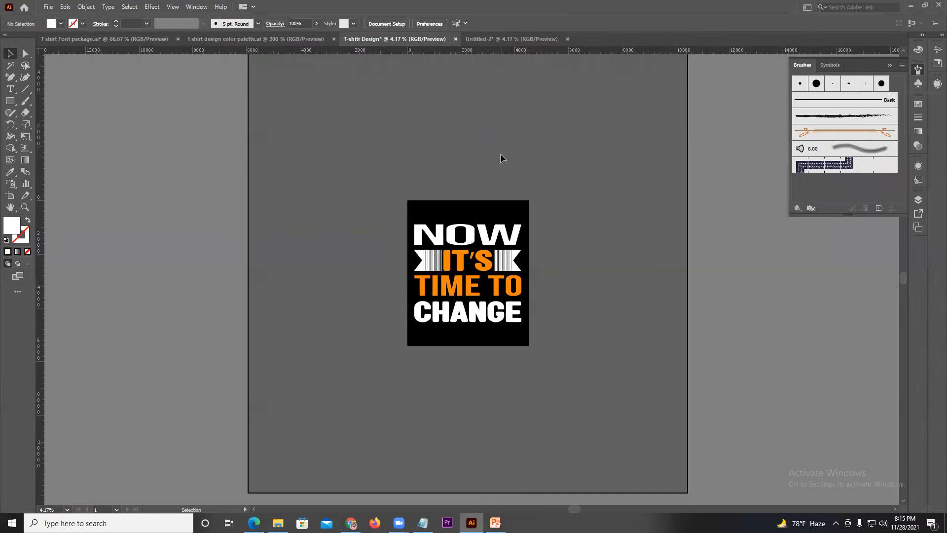
click(508, 39)
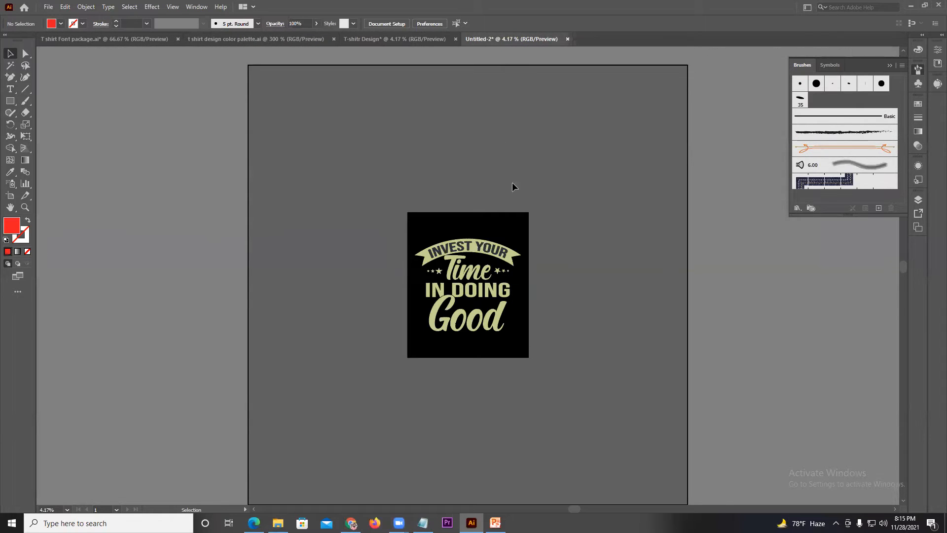